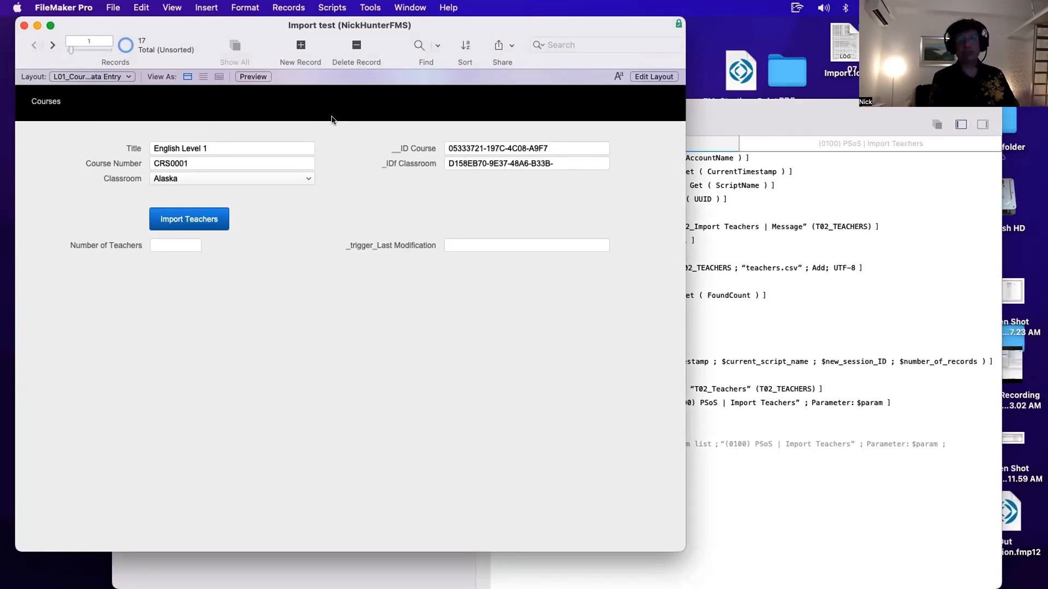
- Open Manage Database and review the tables defined in the Import test file
key("super+shift+d")
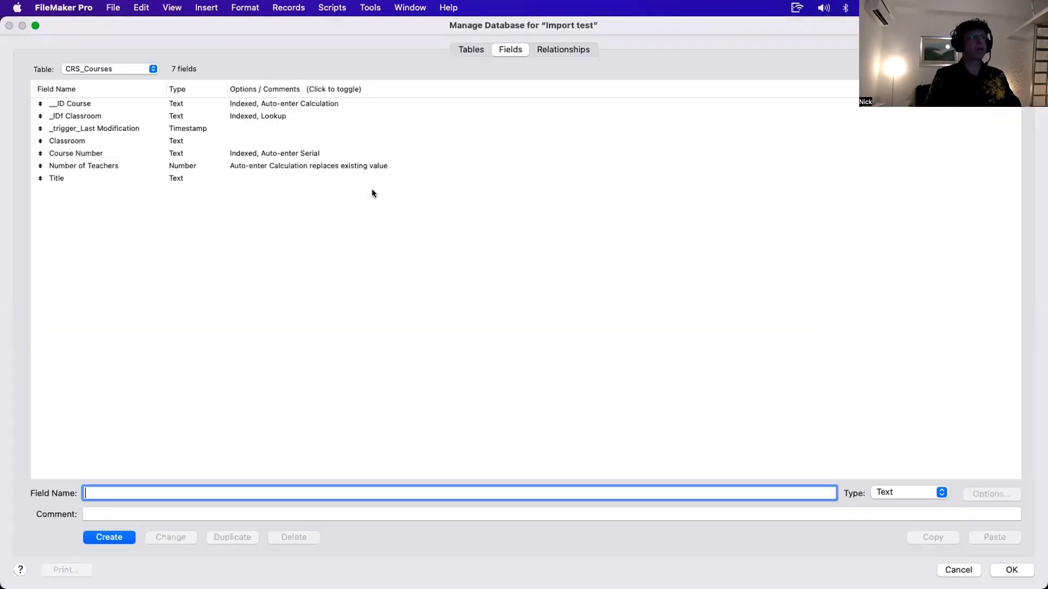
left_click(478, 50)
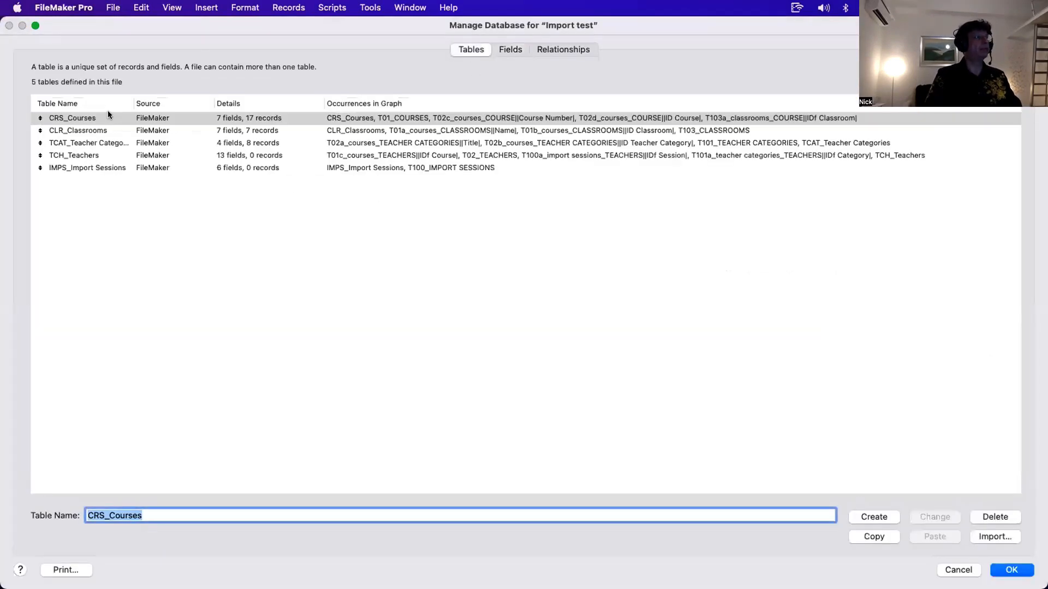
left_click(107, 117)
left_click(117, 129, "shift")
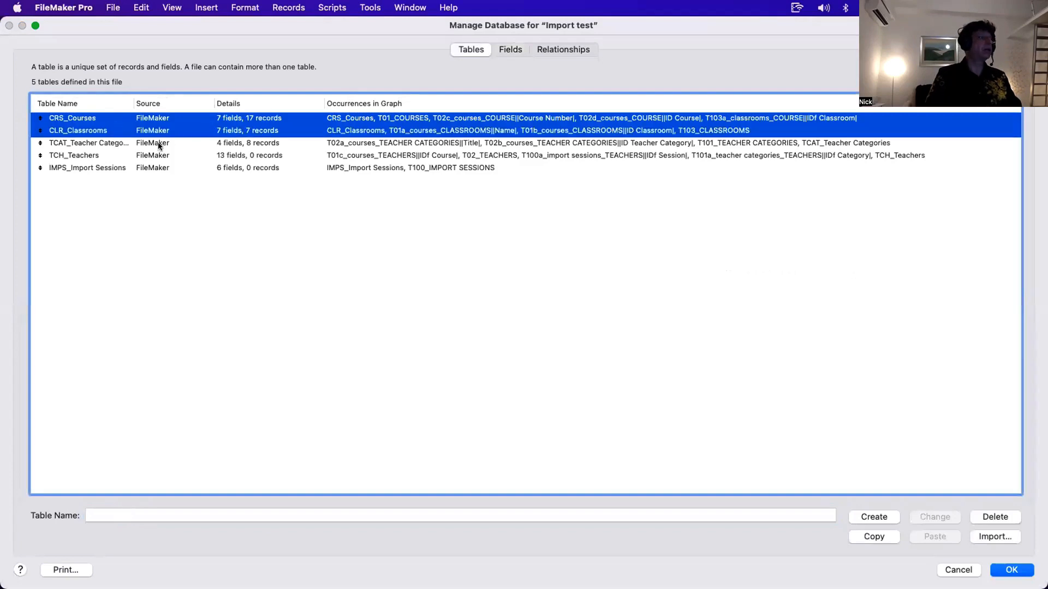
left_click(153, 157, "super")
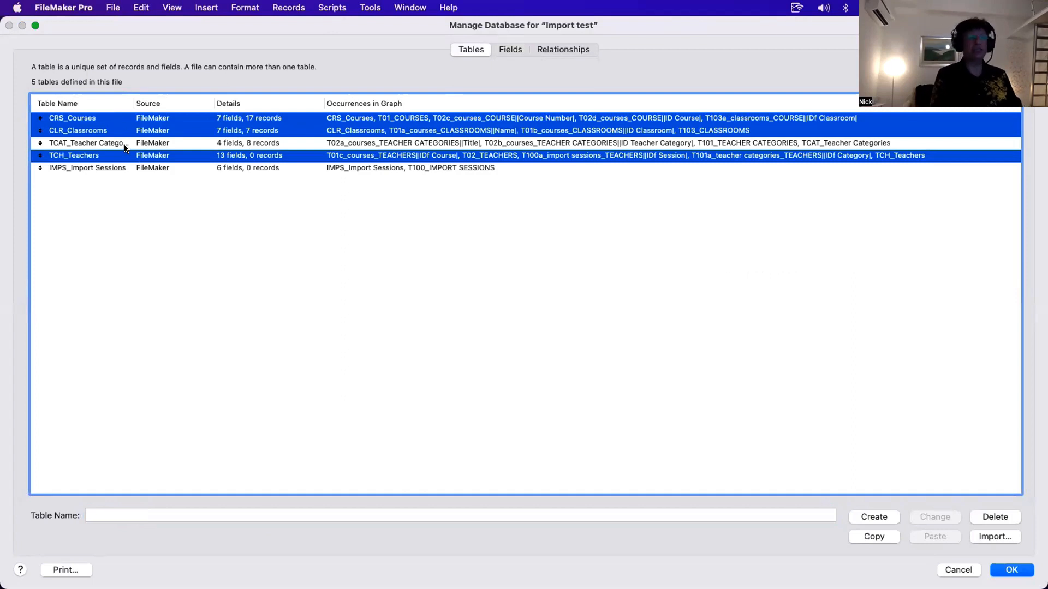
key("Escape")
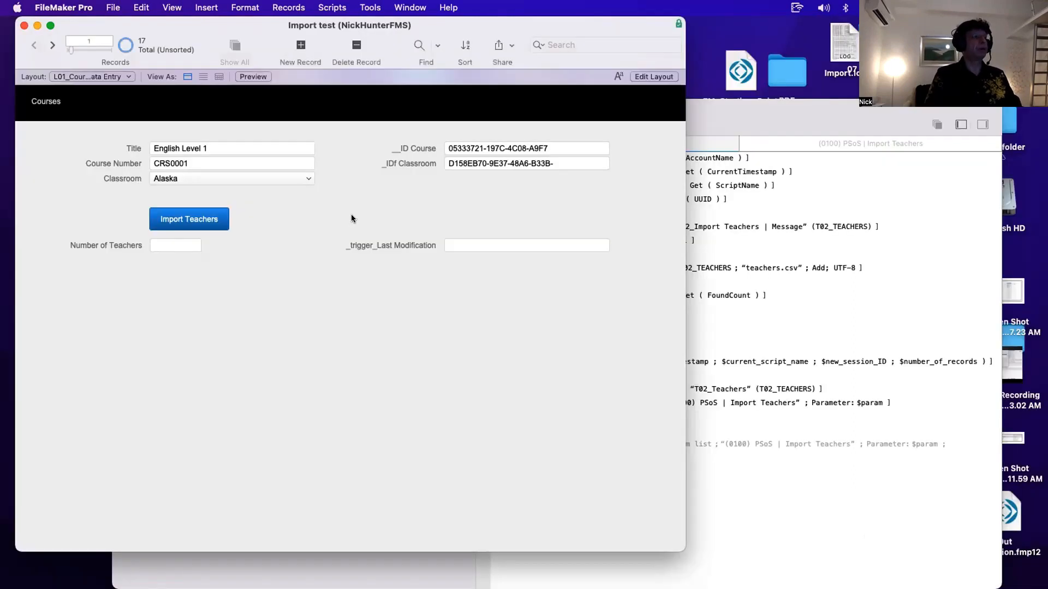
- Browse forward and back through the course records, returning to the first course
left_click(53, 46)
left_click(53, 46)
left_click(53, 46)
left_click(52, 46)
left_click(53, 46)
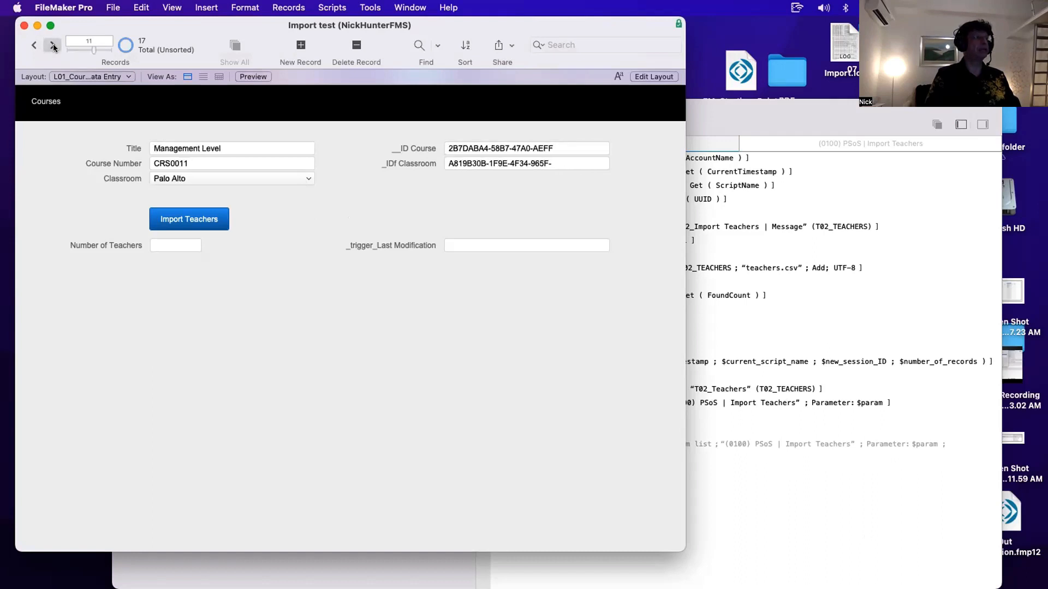
left_click(53, 46)
left_click(53, 46)
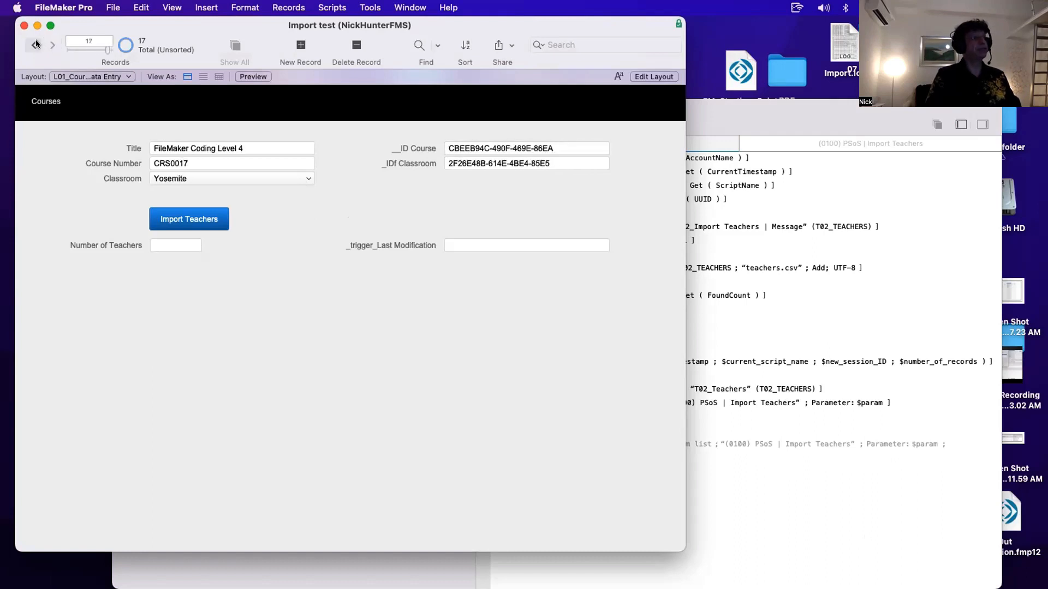
left_click(35, 45)
left_click(35, 44)
left_click(35, 45)
left_click(35, 45)
left_click(35, 45)
left_click(35, 45)
left_click(34, 45)
left_click(35, 44)
left_click(35, 45)
left_click(35, 44)
left_click(35, 45)
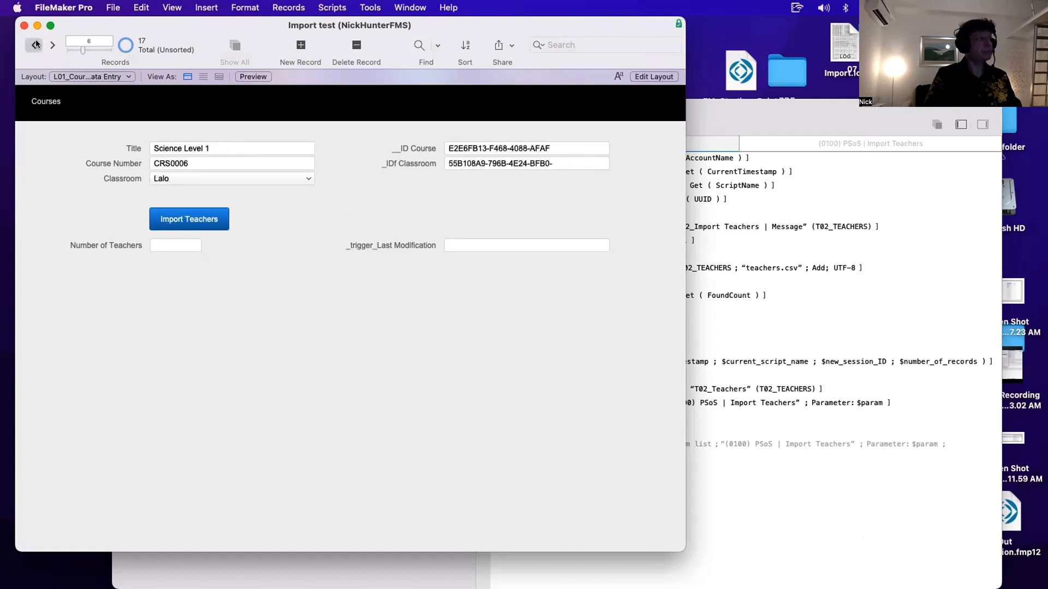
double_click(35, 44)
left_click(35, 44)
left_click(35, 45)
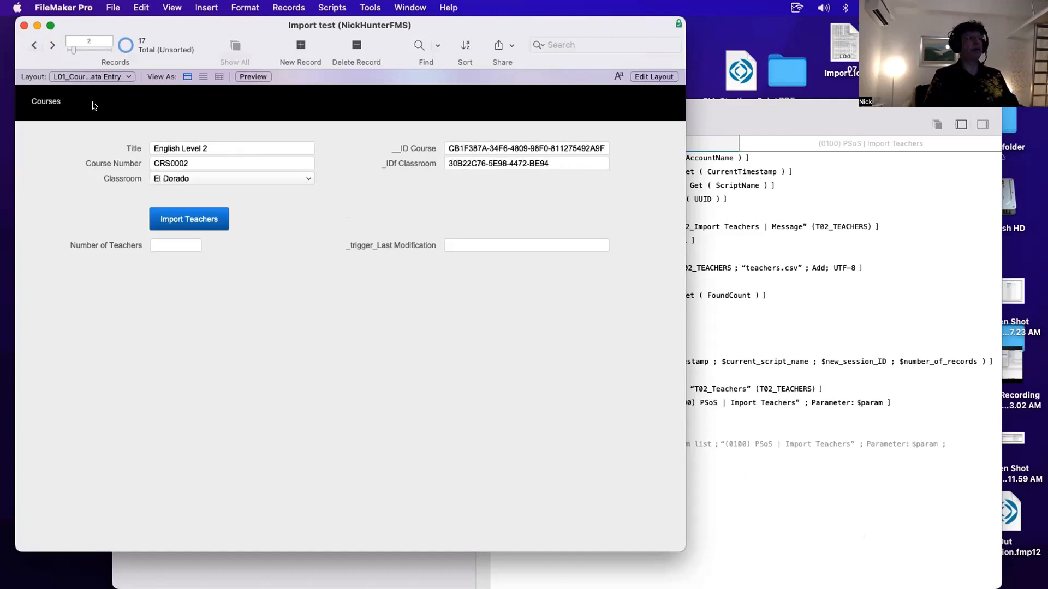
left_click(35, 45)
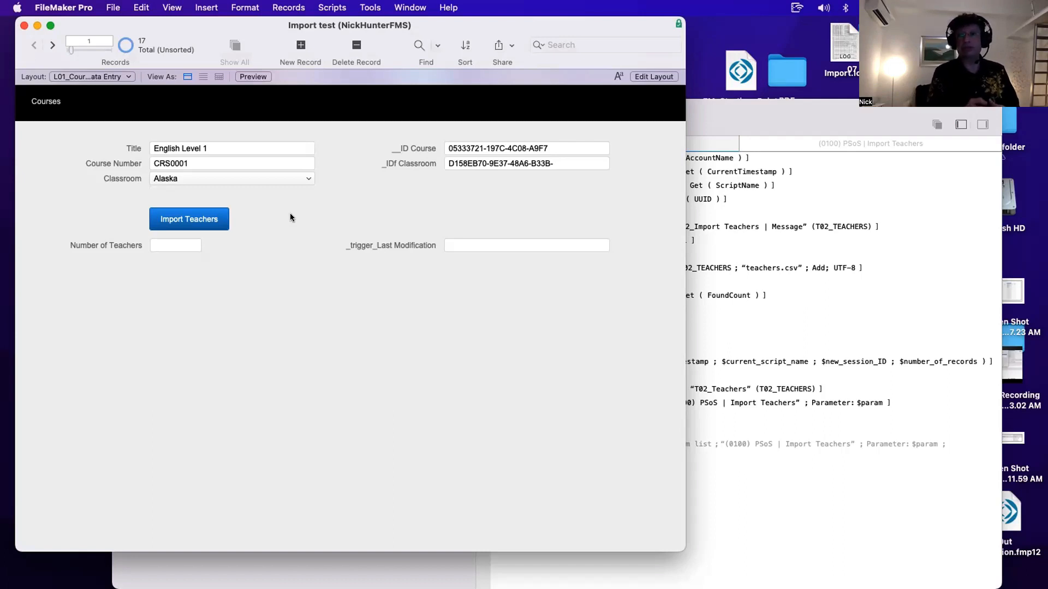
- Inspect the TCH_Teachers table's fields and their lookup and auto-enter calculation options, closing the database manager
key("super+shift+d")
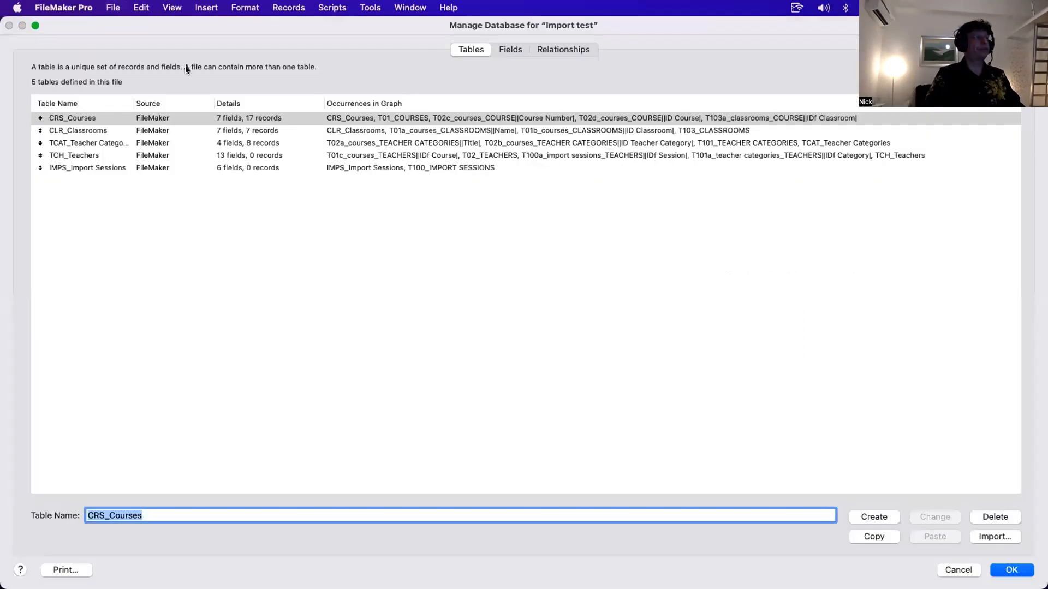
double_click(119, 154)
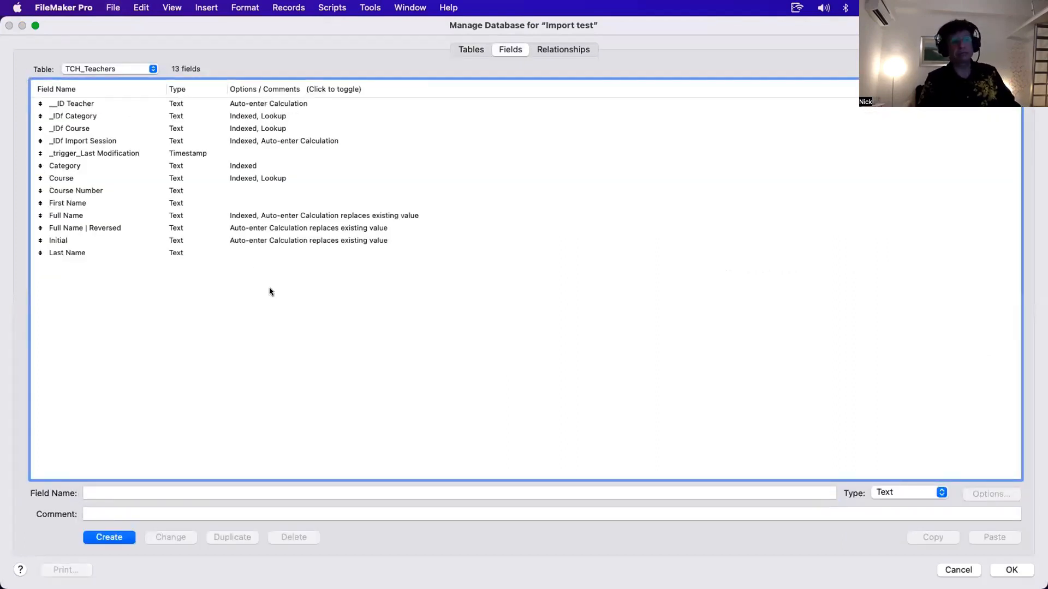
left_click(299, 119)
left_click(298, 128, "shift")
left_click(290, 190, "super")
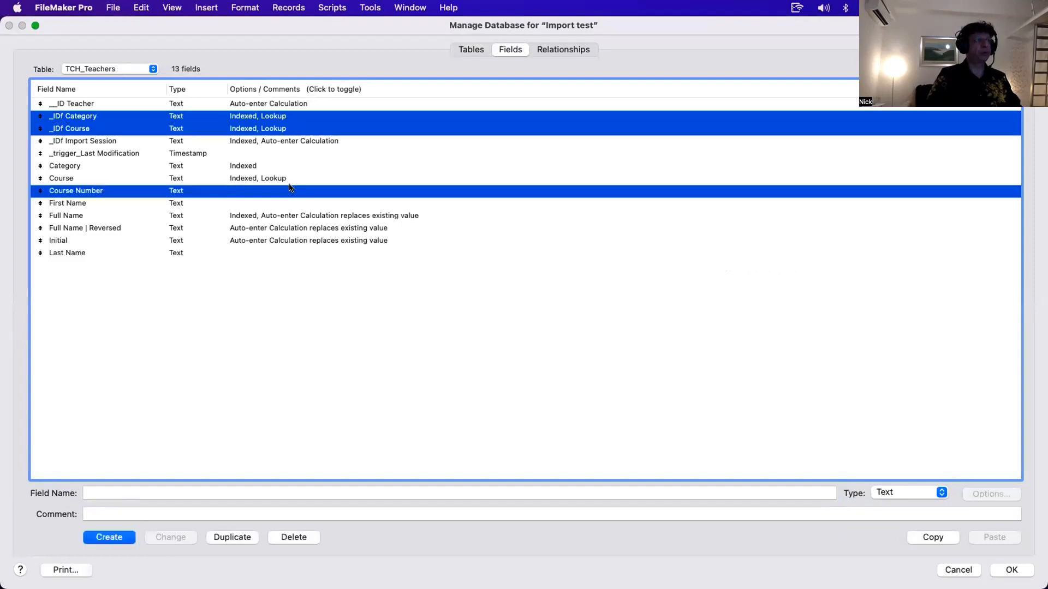
left_click(292, 180, "super")
left_click(289, 176, "super")
left_click(289, 173)
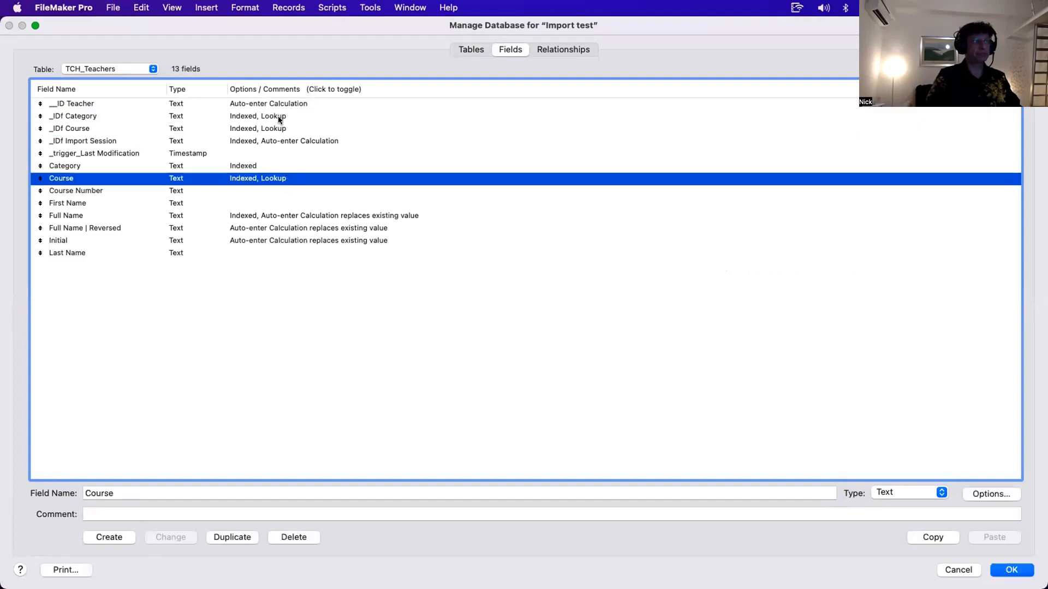
left_click(280, 125, "super")
left_click(314, 217)
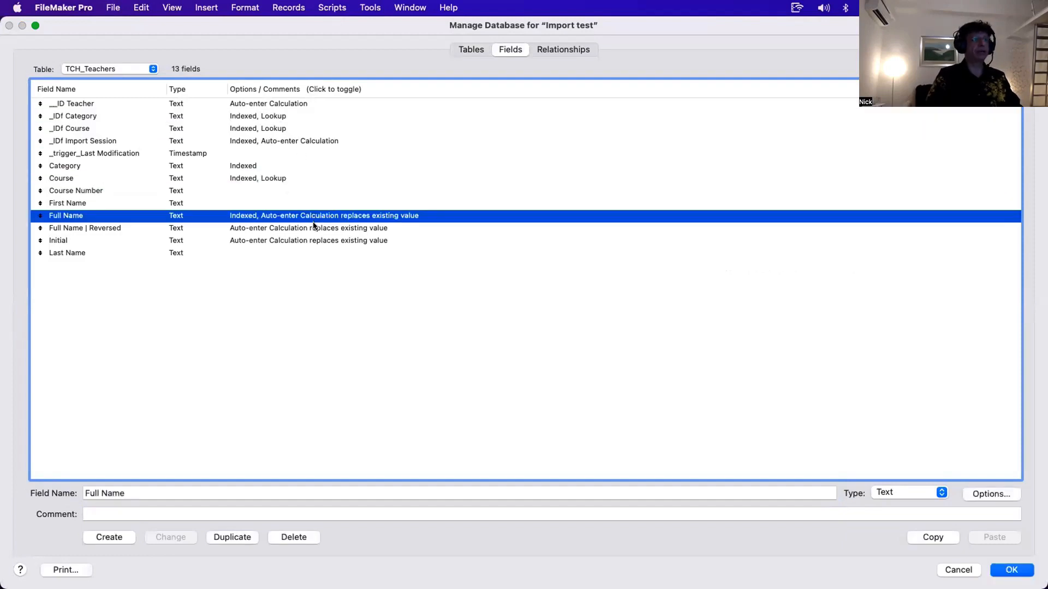
left_click(315, 229, "shift")
left_click(315, 229, "super")
left_click(315, 240, "super")
left_click(298, 140, "super")
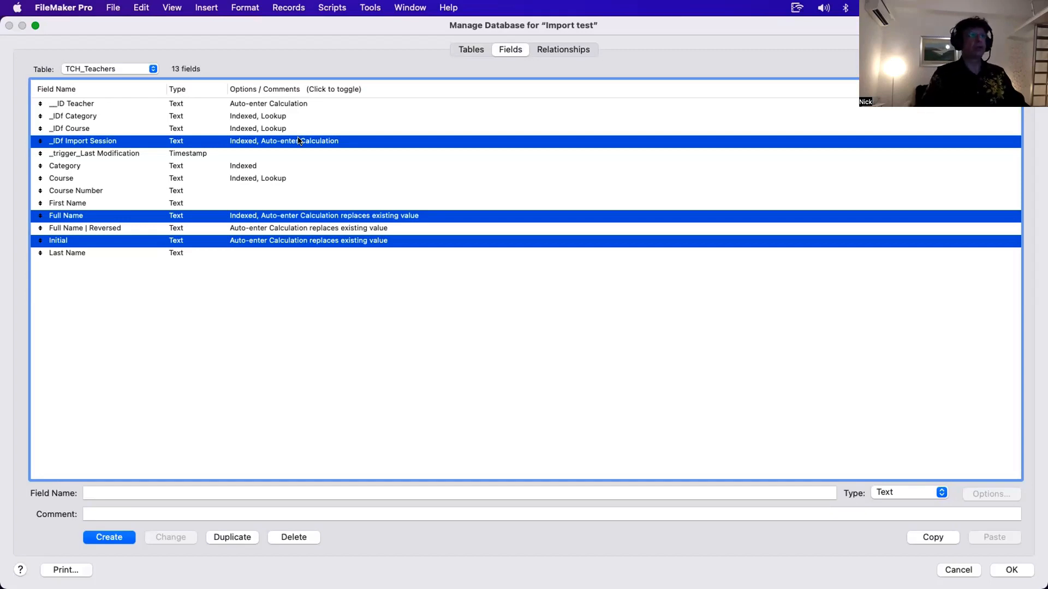
key("Escape")
- Open the Import Records step of the Import Teachers script and review its teachers.csv field mappings
key("super+shift+s")
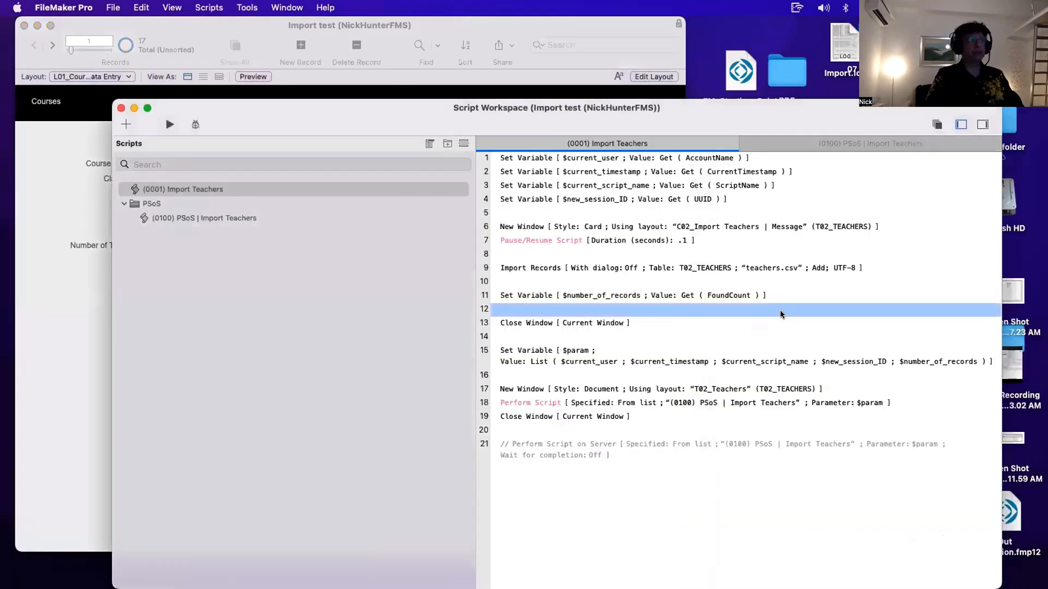
left_click(543, 268)
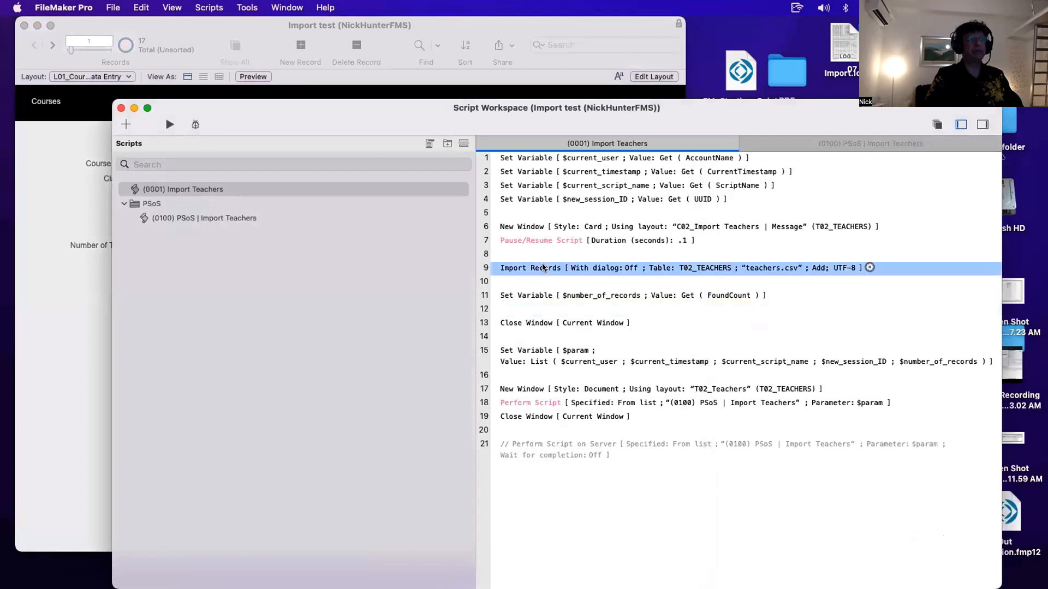
double_click(543, 268)
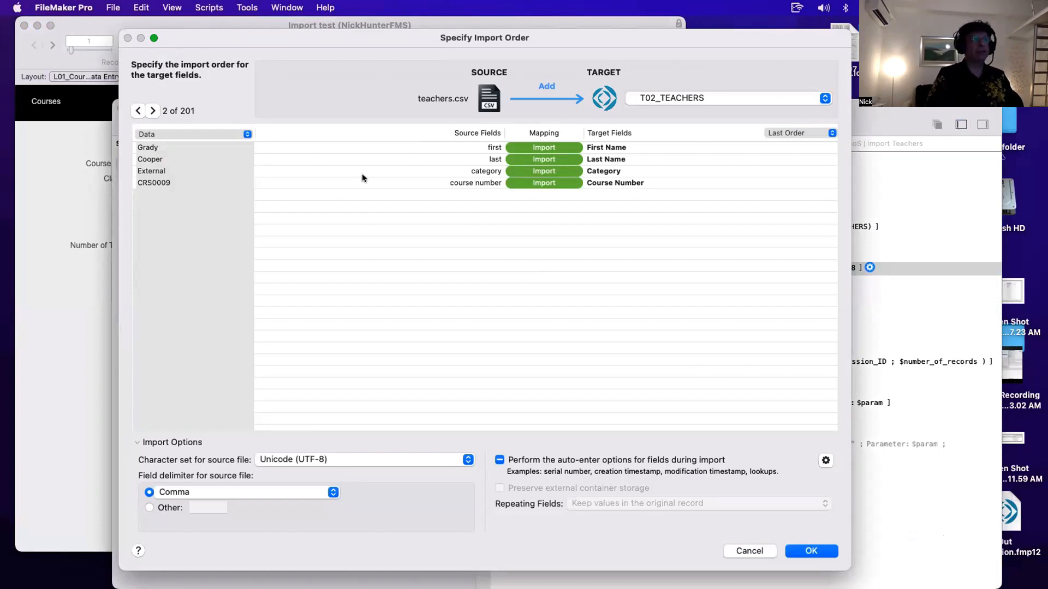
left_click(493, 148)
left_click(494, 160, "shift")
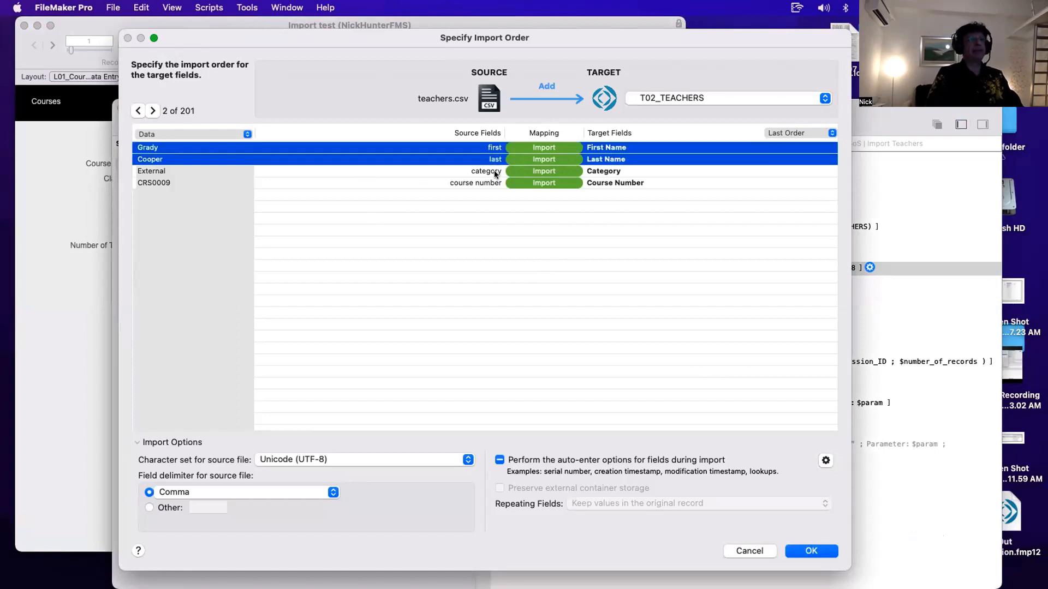
left_click(494, 172)
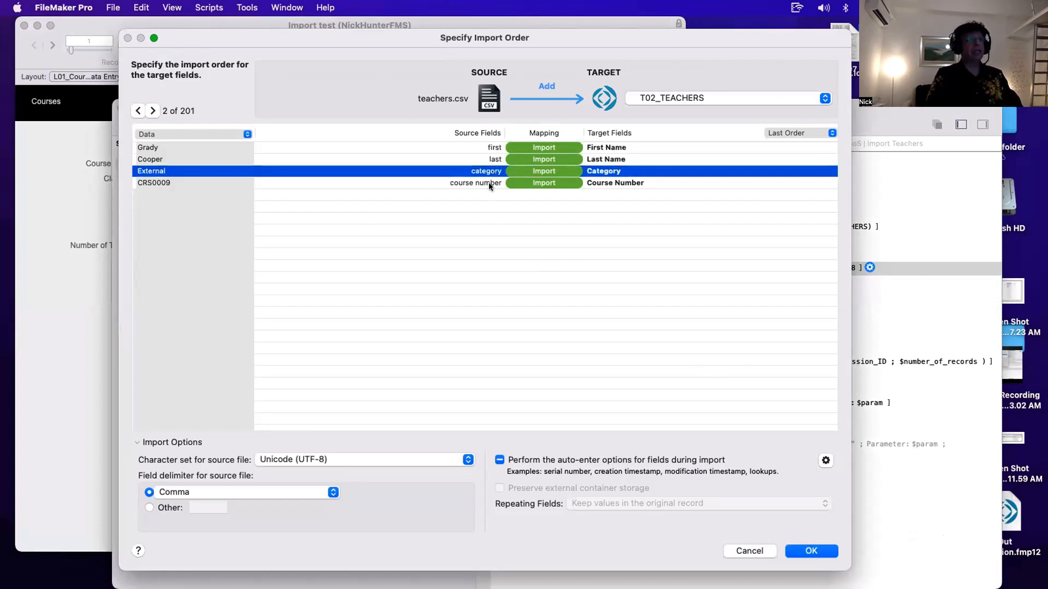
left_click(490, 184)
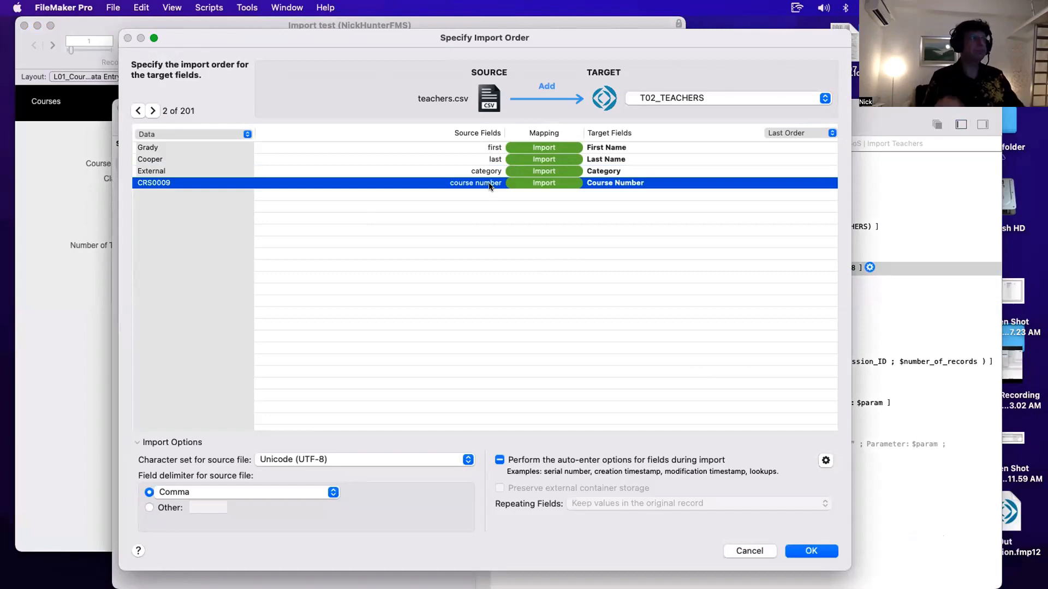
left_click_drag(367, 39, 698, 128)
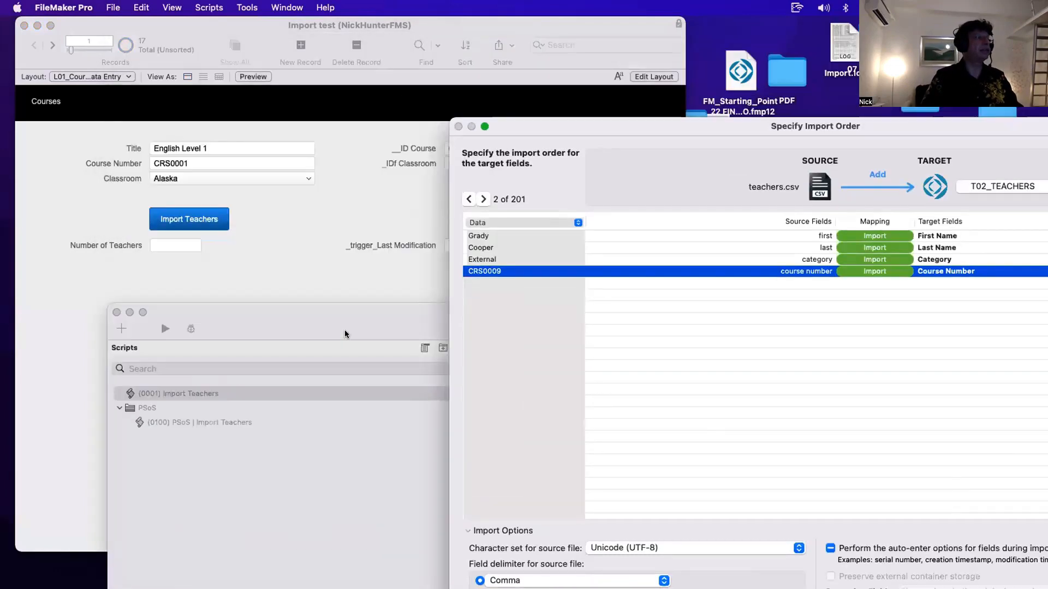
left_click_drag(345, 331, 347, 346)
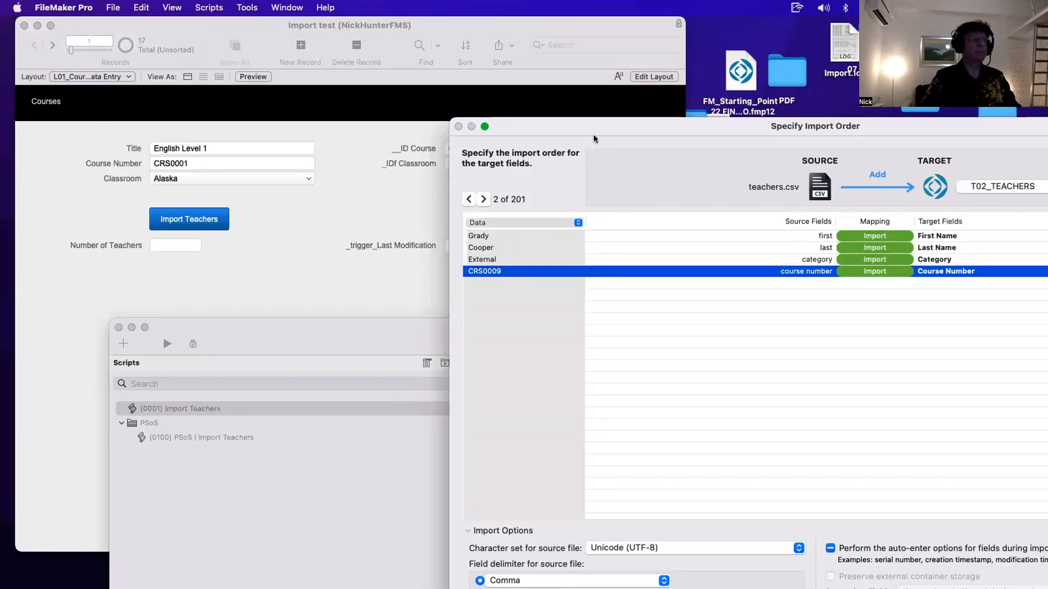
left_click_drag(600, 125, 401, 98)
left_click_drag(250, 52, 245, 50)
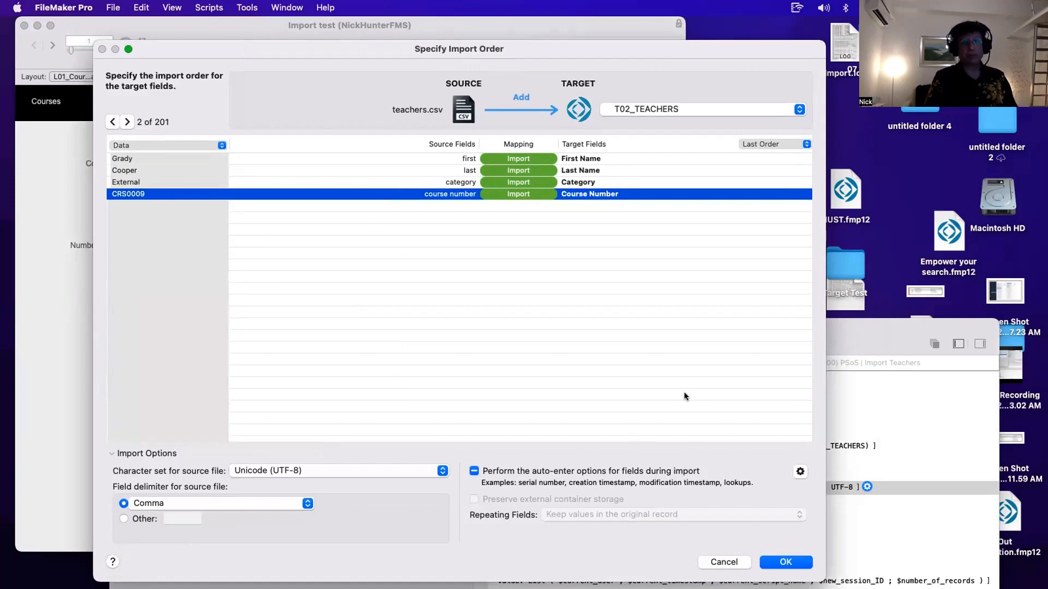
- Review which target fields have auto-enter options performed during the import
left_click(801, 472)
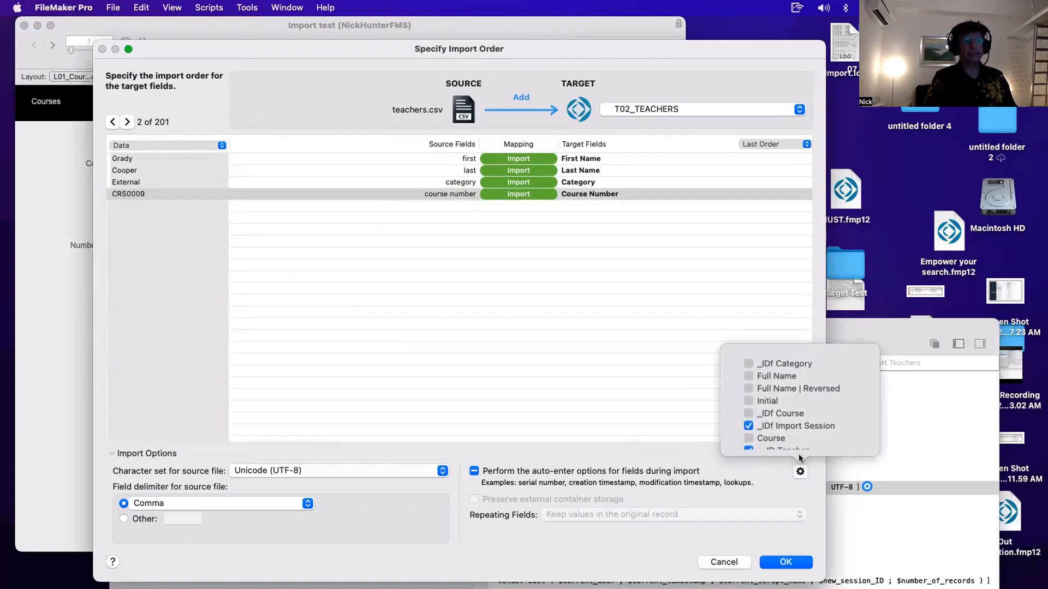
scroll(793, 417, "down", 1)
scroll(793, 417, "up", 1)
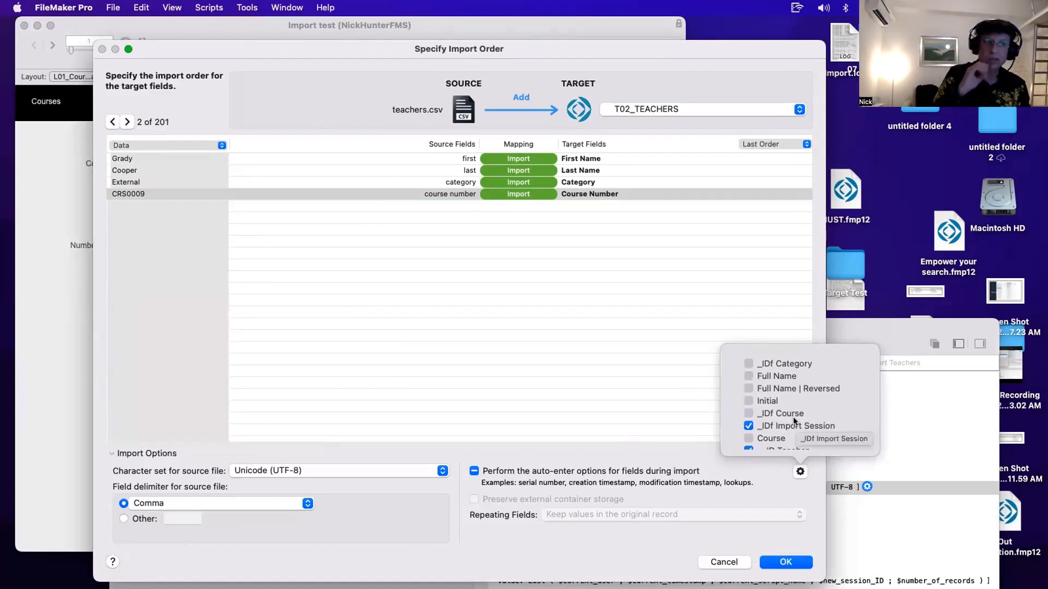
scroll(794, 416, "up", 1)
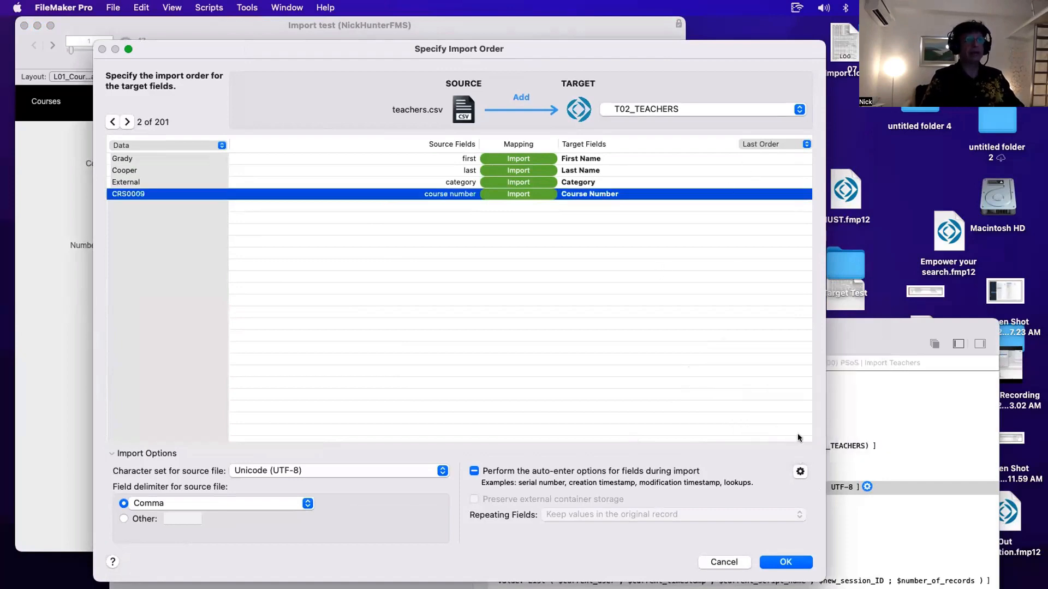
- Open the field definitions from the target field list and inspect the __ID Course field's auto-enter options
left_click(655, 194)
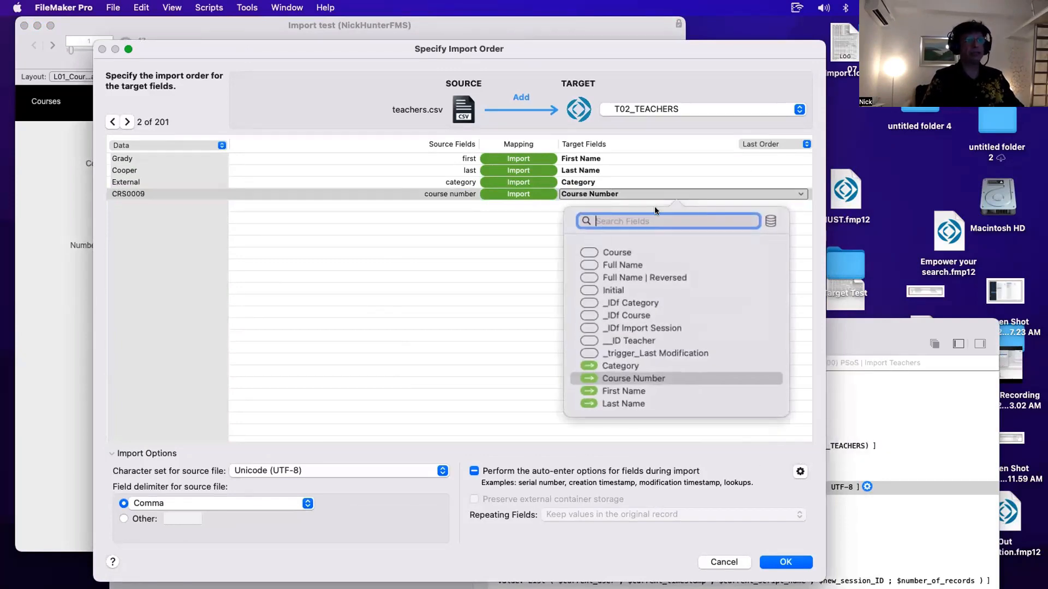
left_click(770, 221)
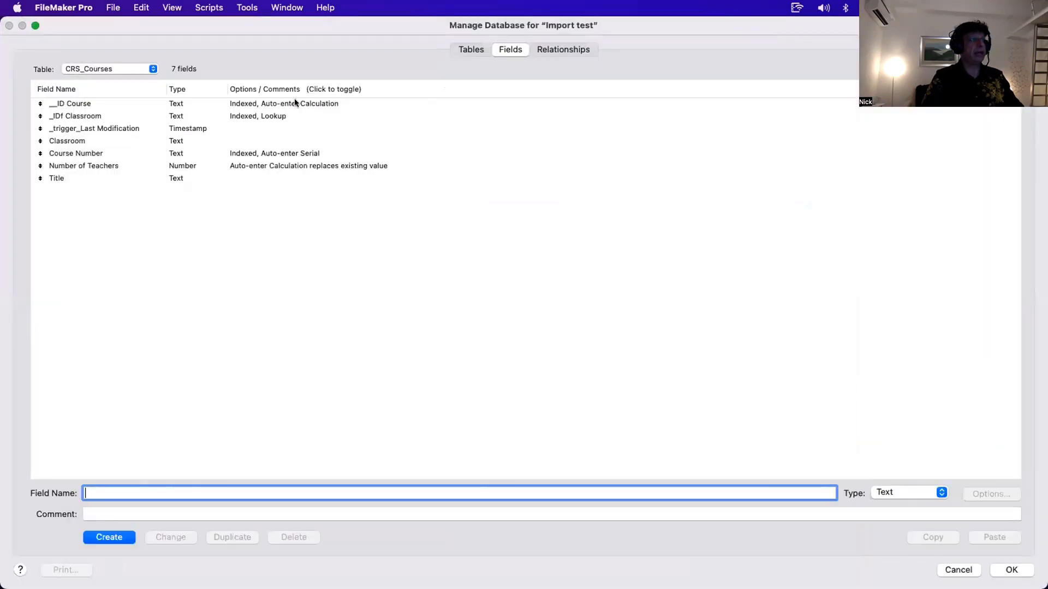
left_click(257, 107)
double_click(257, 107)
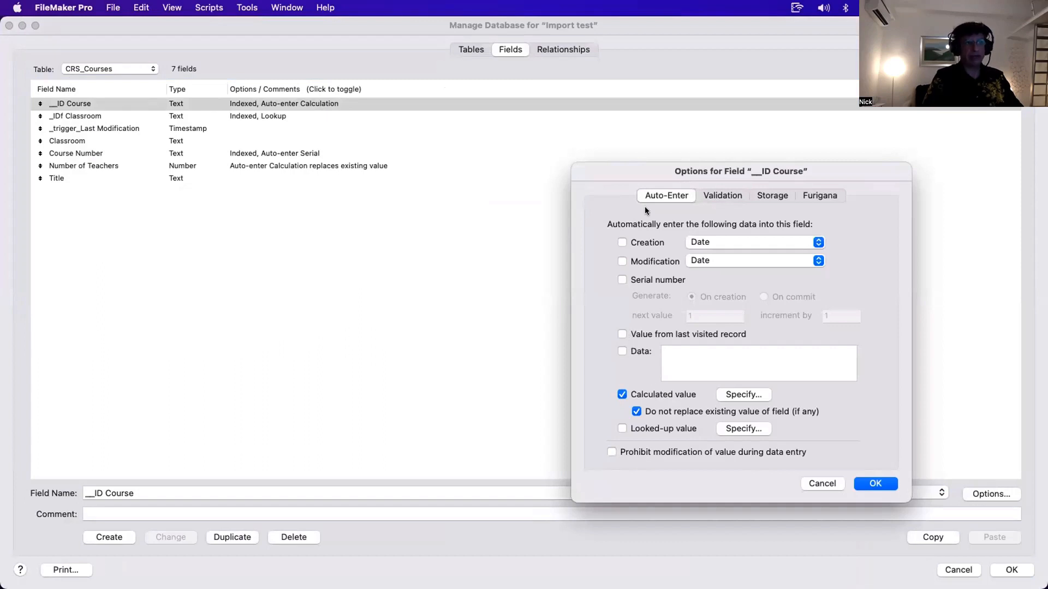
key("Escape")
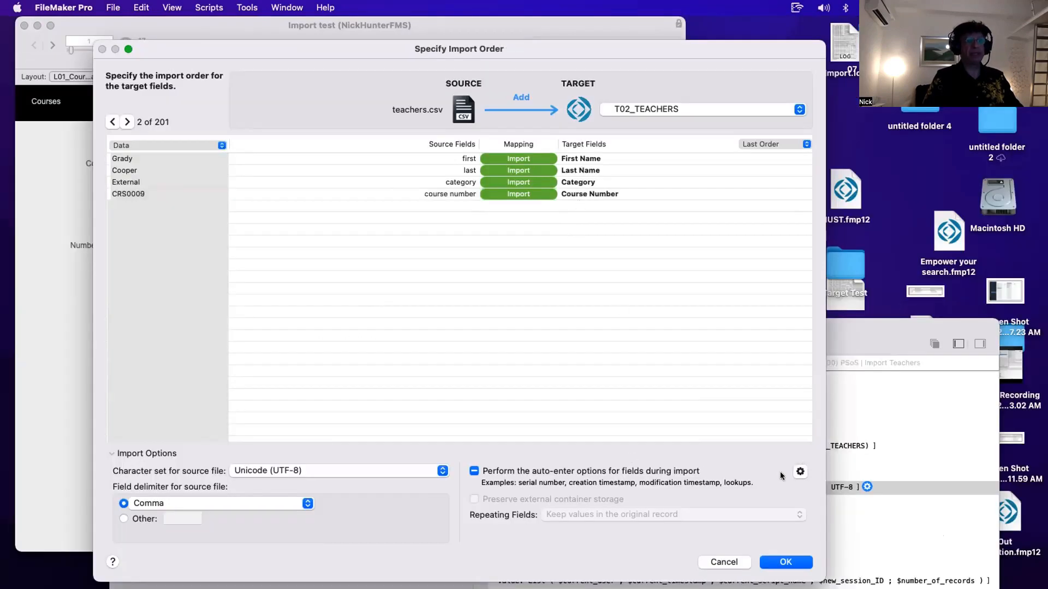
- Check the list of fields whose auto-enter options run on import once more
left_click(800, 471)
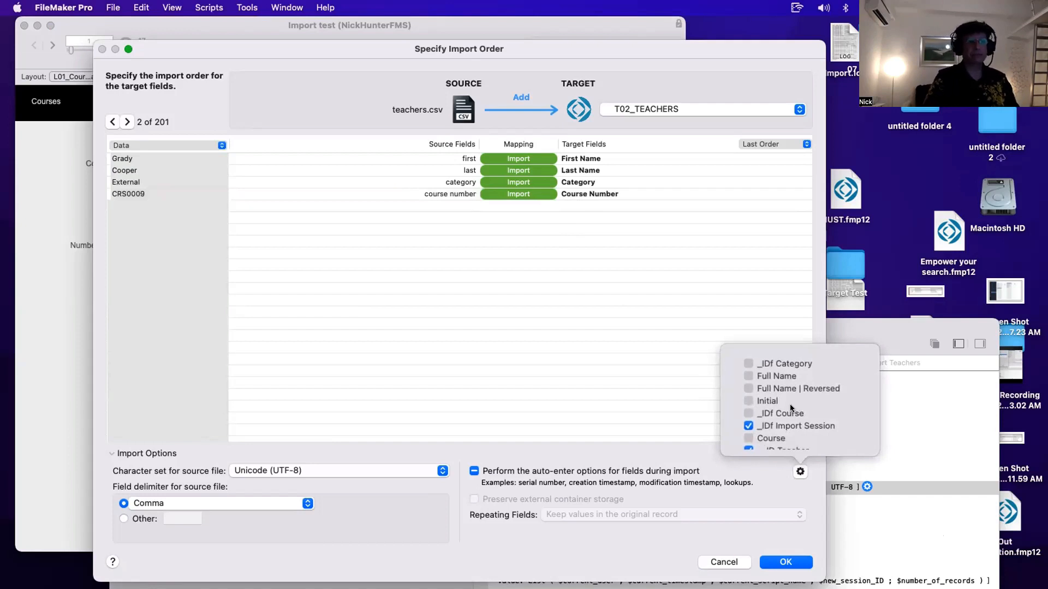
scroll(780, 405, "down", 2)
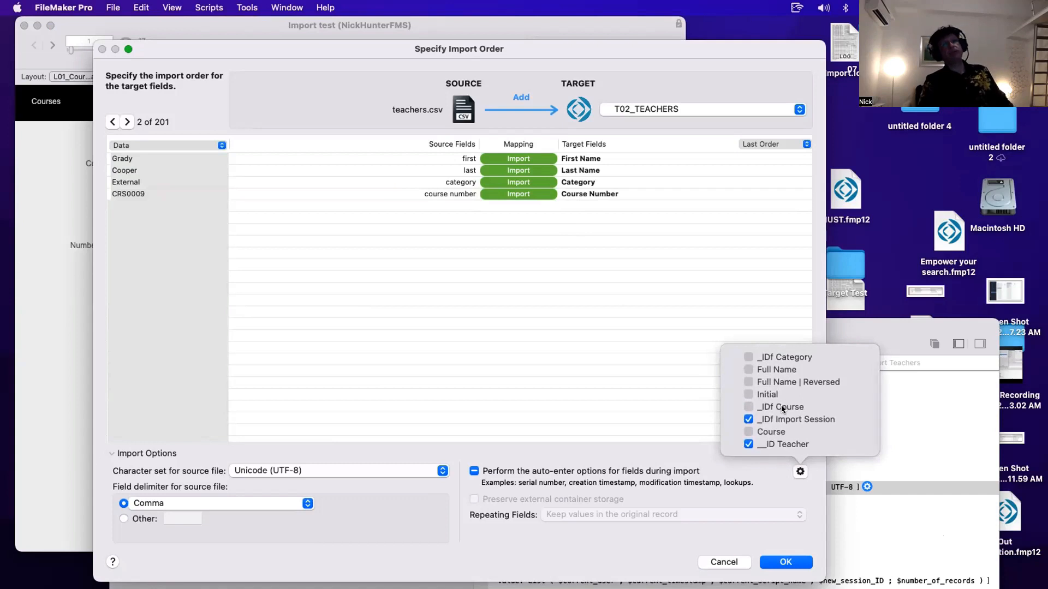
scroll(781, 408, "up", 1)
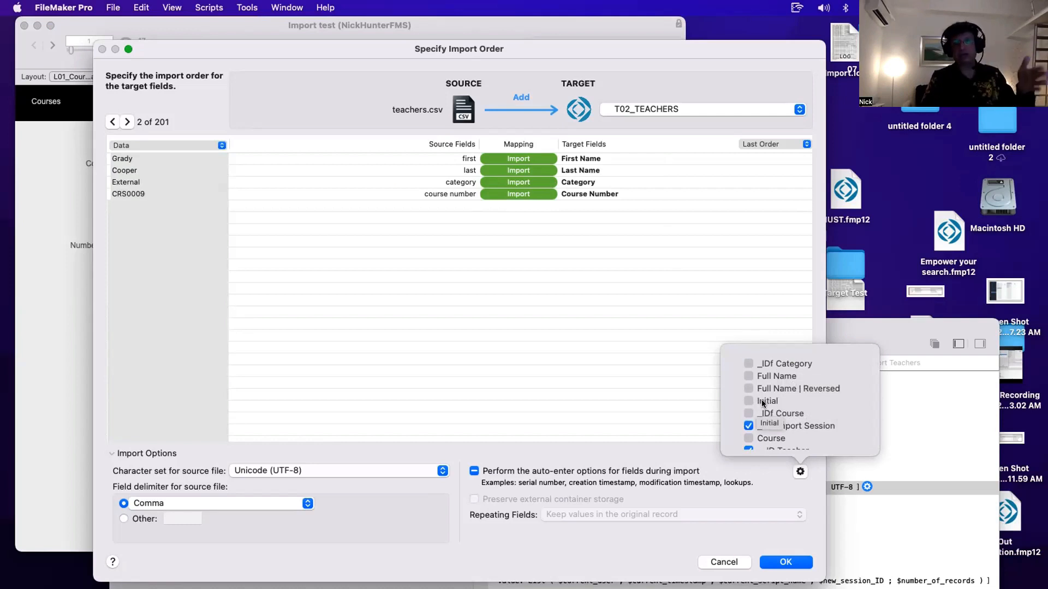
- Open the field definitions and inspect the auto-enter calculation of the __ID Teacher field in TCH_Teachers
scroll(762, 403, "down", 1)
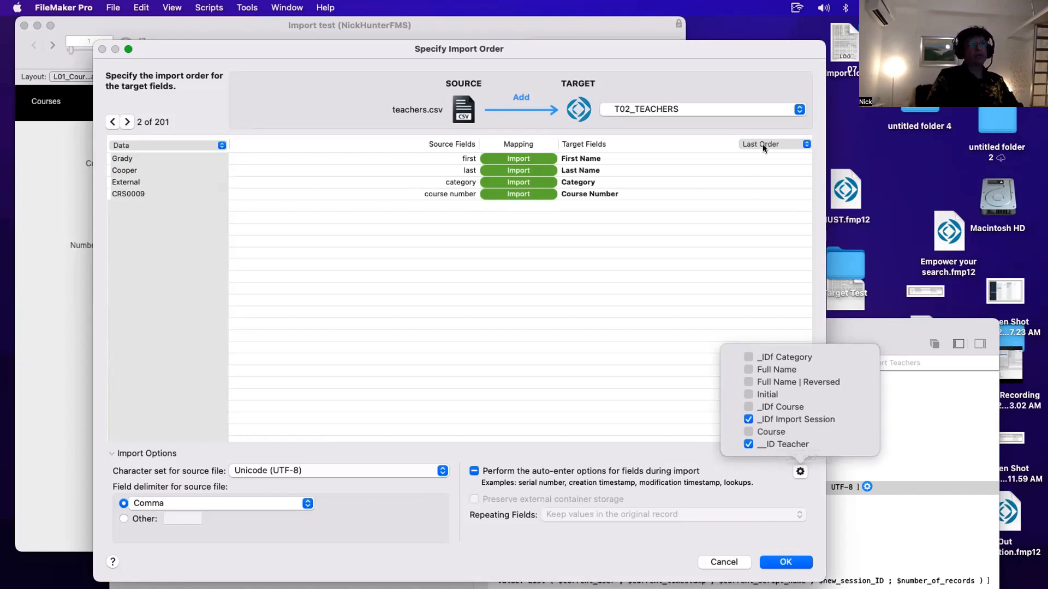
left_click(719, 110)
left_click(719, 110)
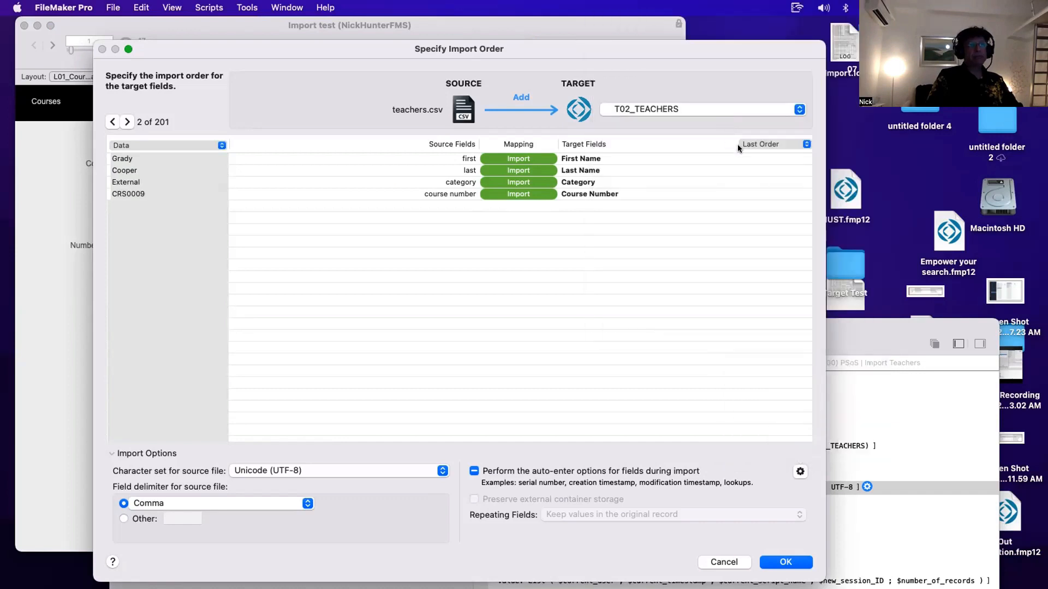
left_click(630, 179)
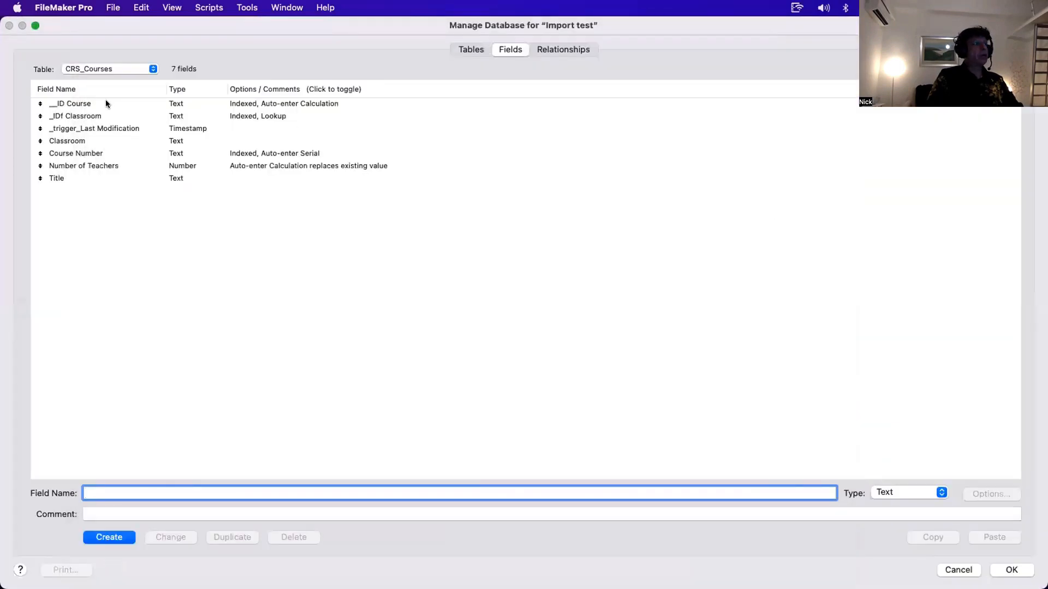
left_click(110, 69)
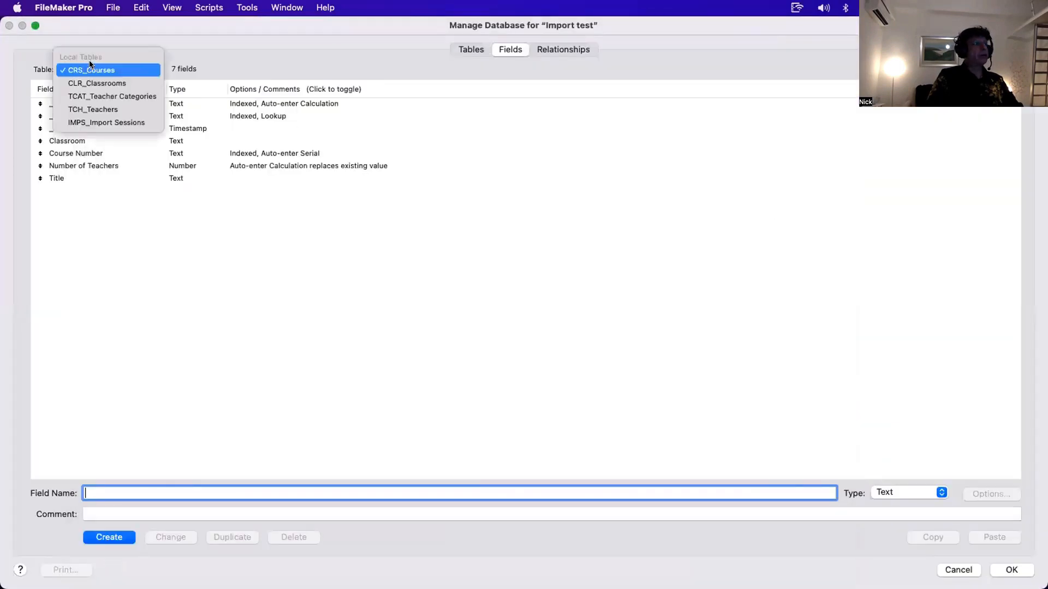
left_click(106, 108)
left_click(70, 103)
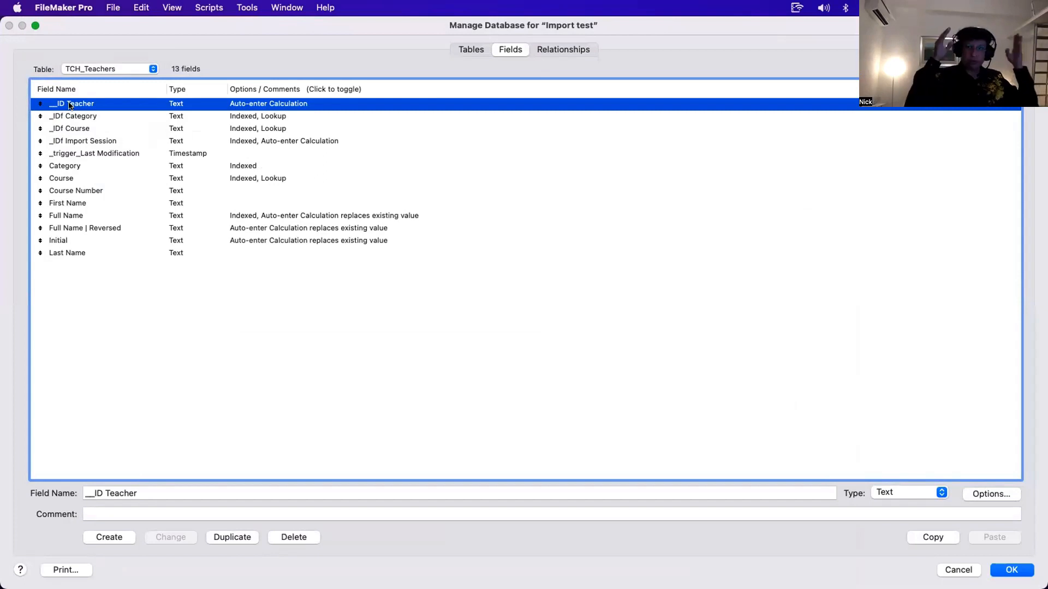
double_click(242, 108)
left_click(744, 394)
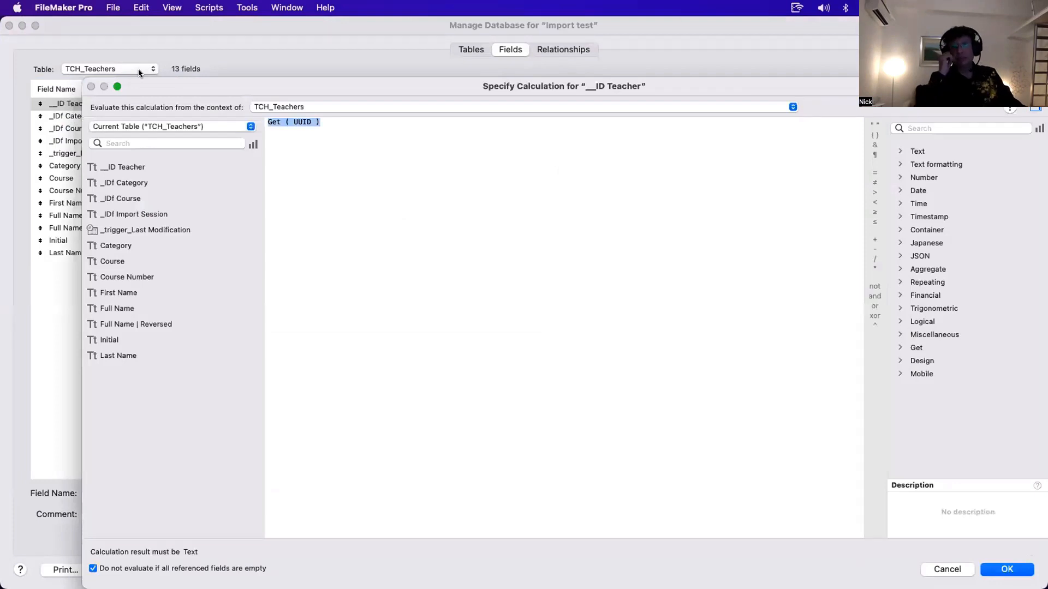
key("Return")
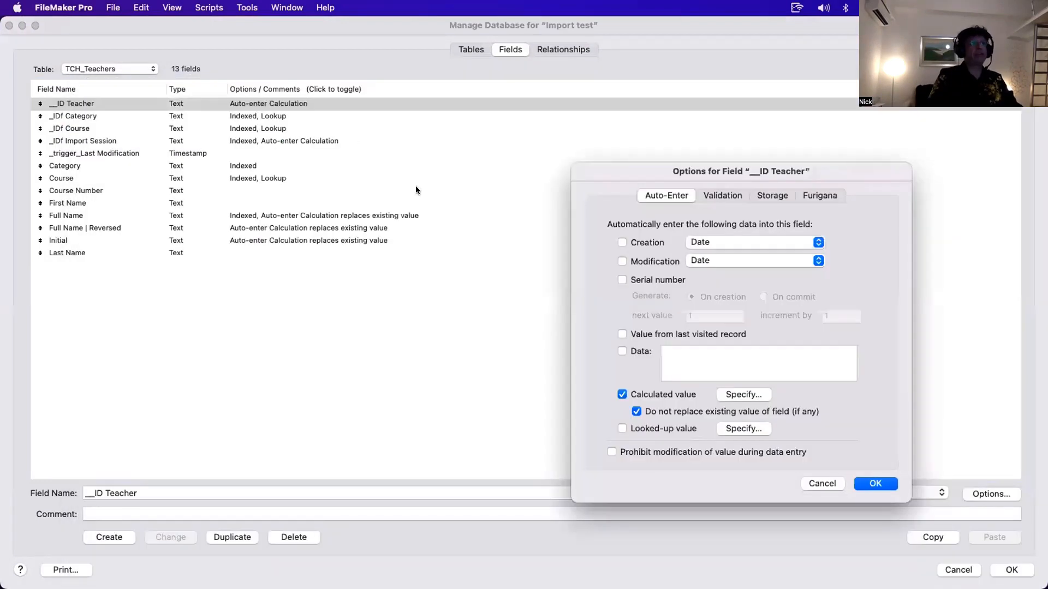
key("Return")
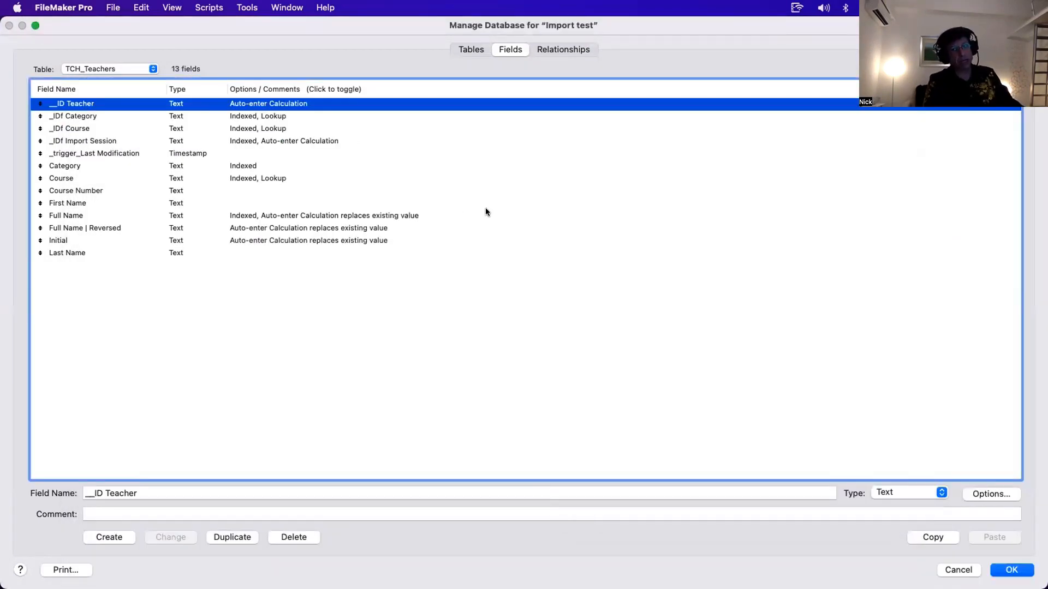
- Review the auto-enter-on-import field list again, then cancel the import order dialog
left_click(112, 140)
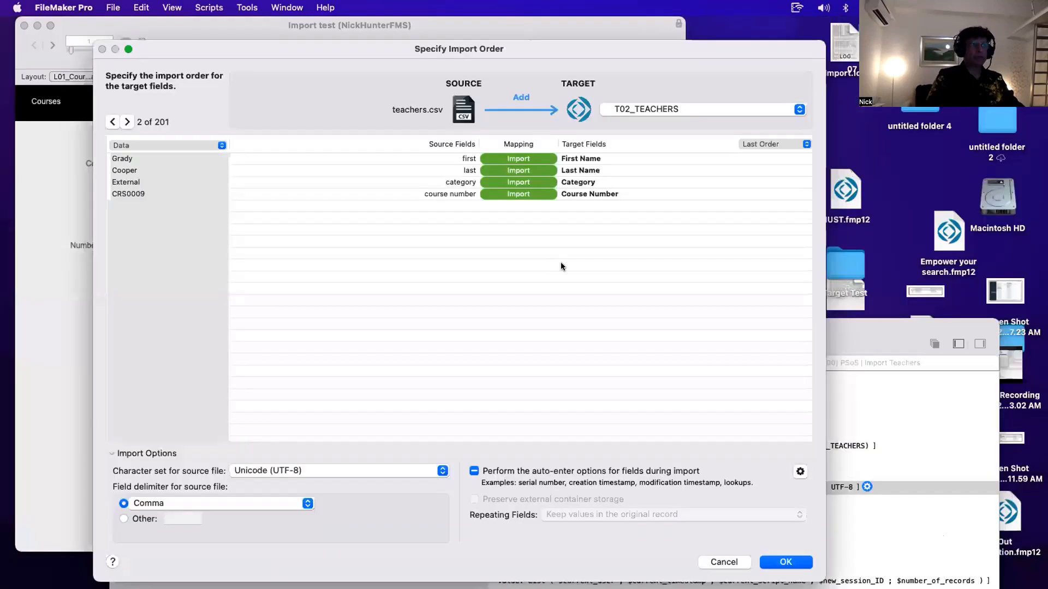
left_click(800, 471)
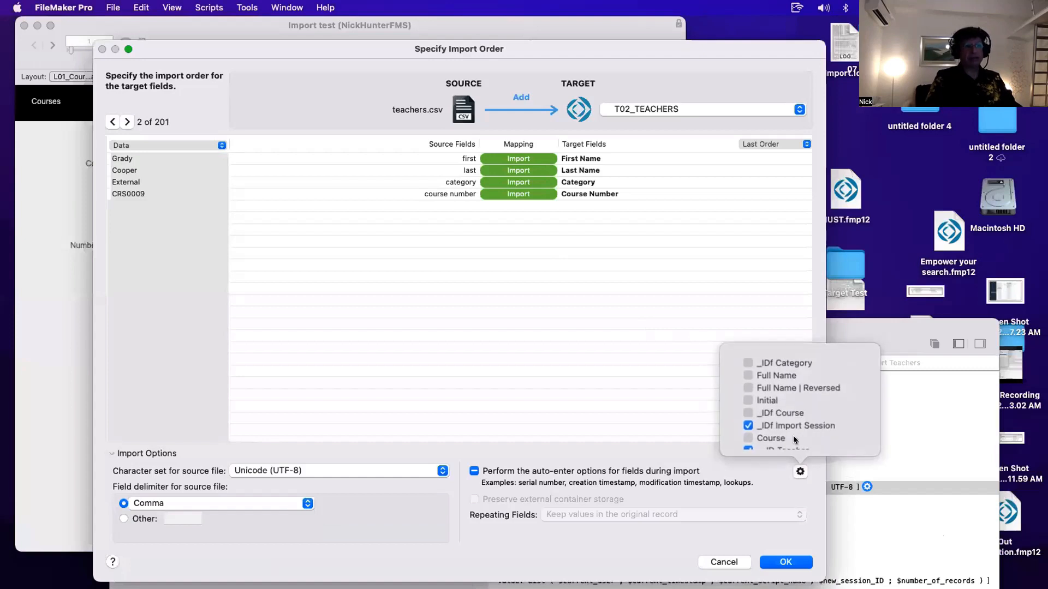
scroll(771, 425, "down", 1)
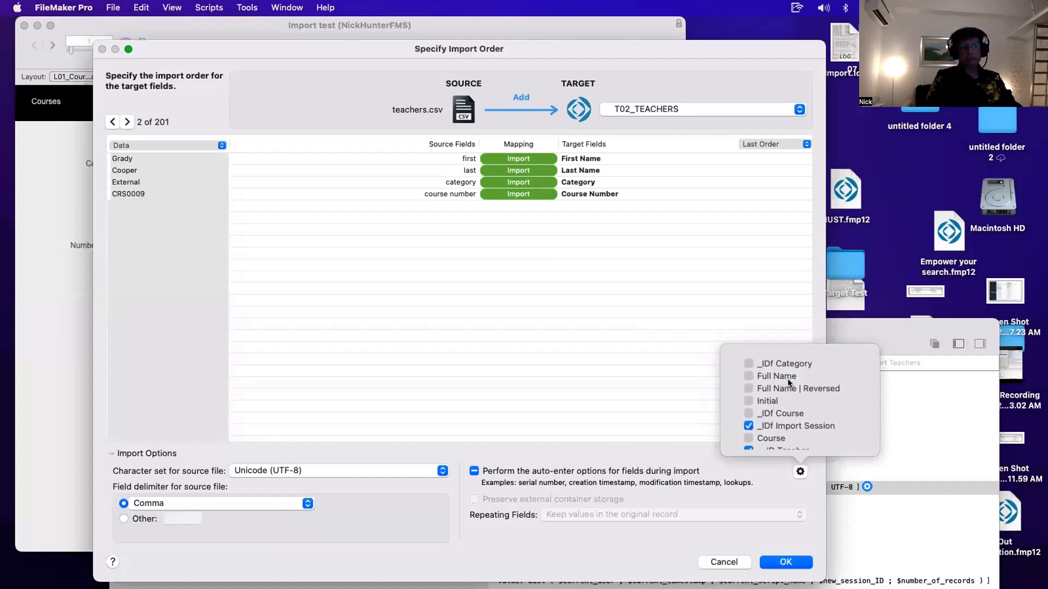
scroll(787, 380, "up", 1)
scroll(787, 380, "down", 1)
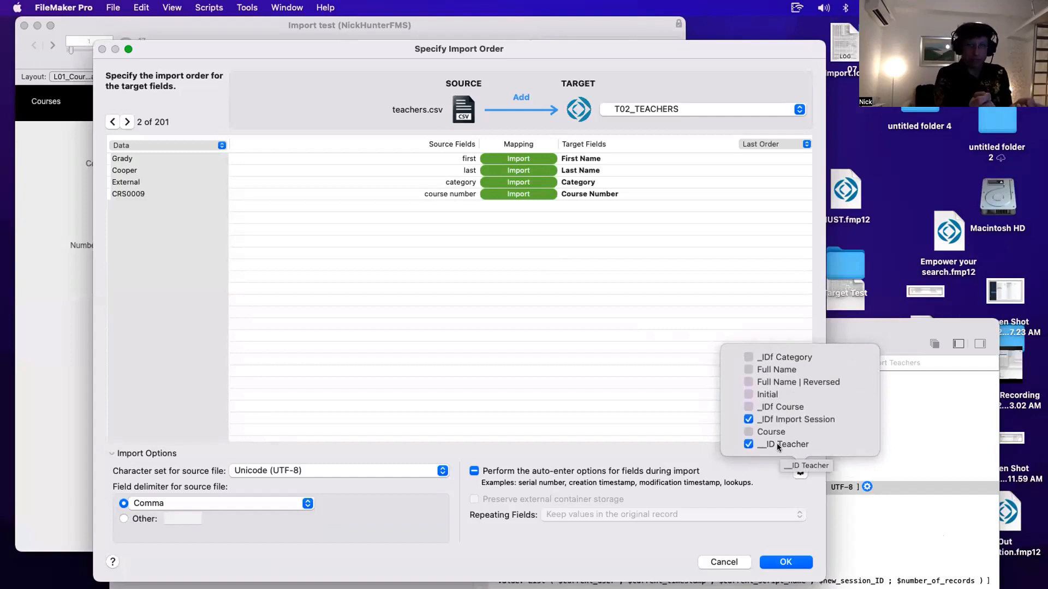
left_click(639, 424)
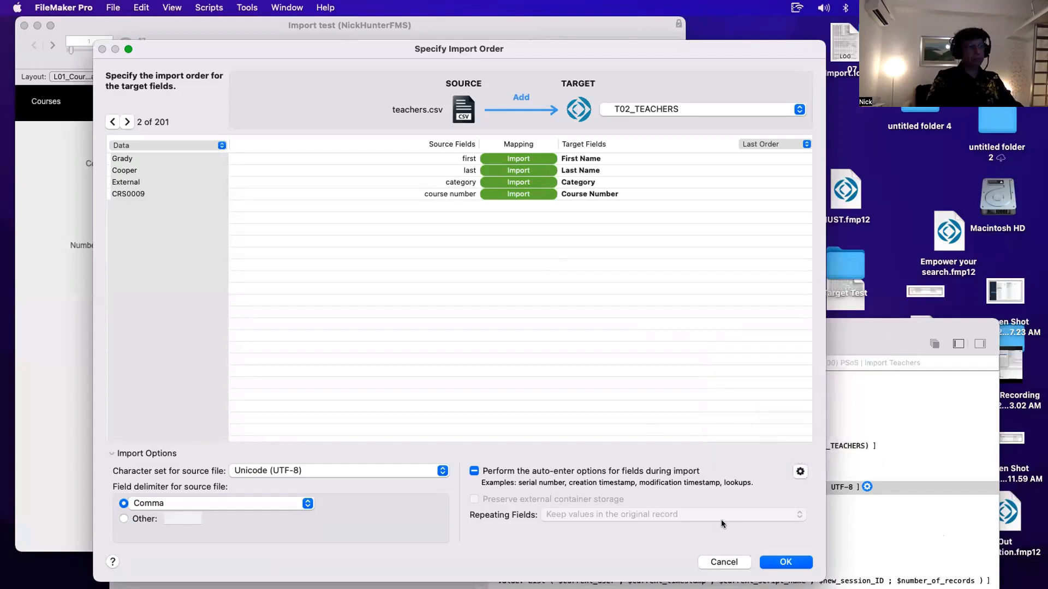
left_click(739, 561)
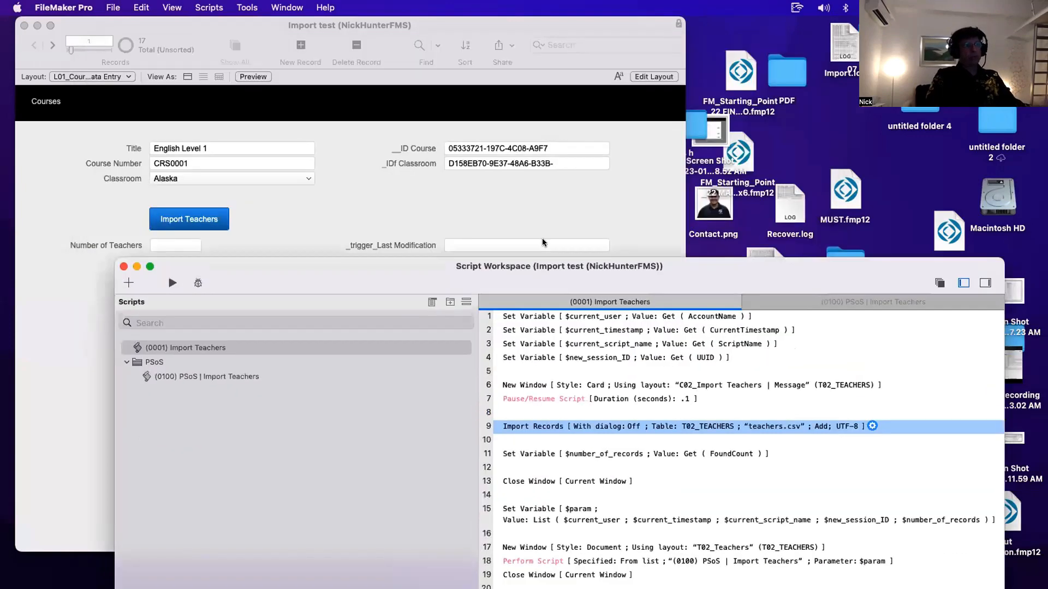
- Switch to the L03_Import Sessions List View layout and enter Layout mode
left_click(408, 187)
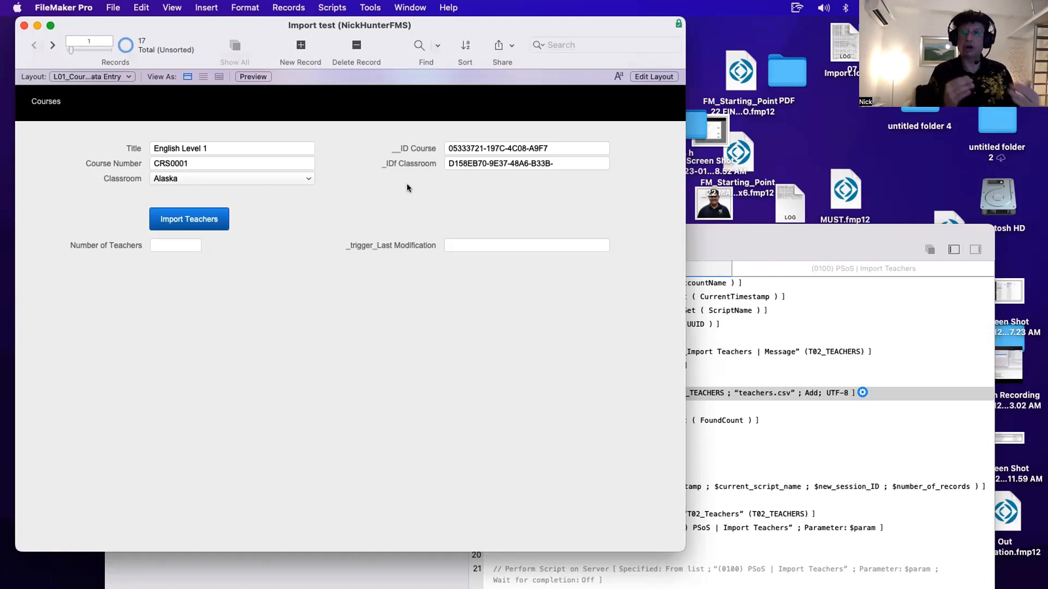
left_click(92, 75)
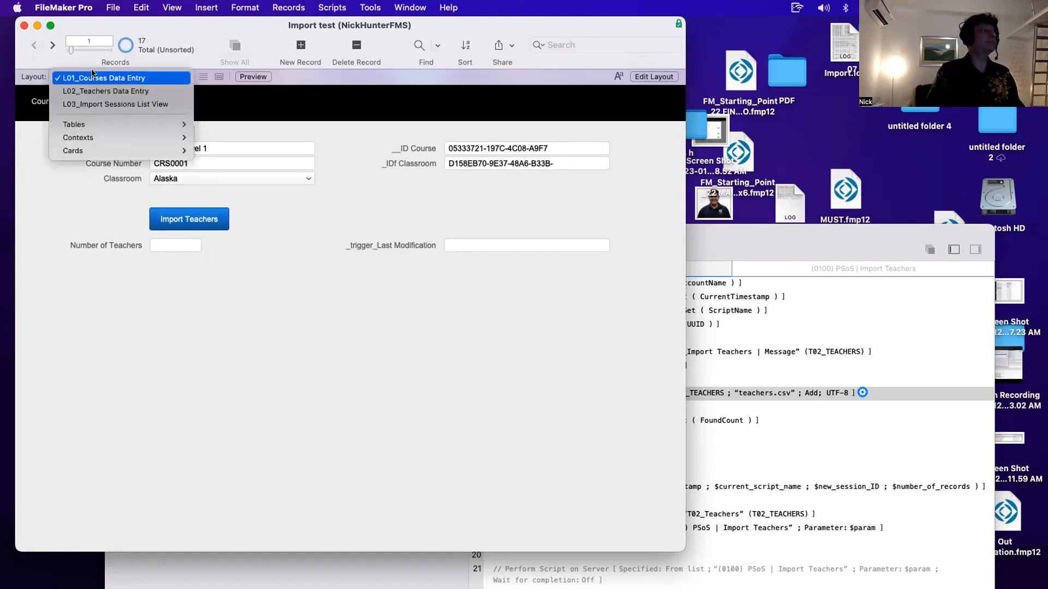
left_click(98, 105)
key("super+l")
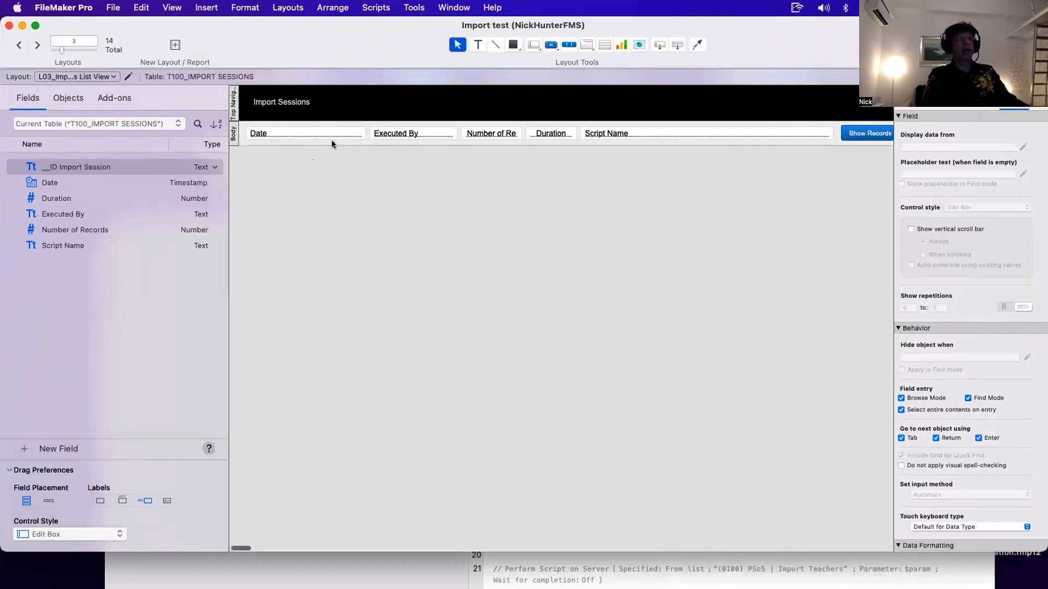
- Inspect each field on the Import Sessions layout and the Show Records button
left_click(312, 131)
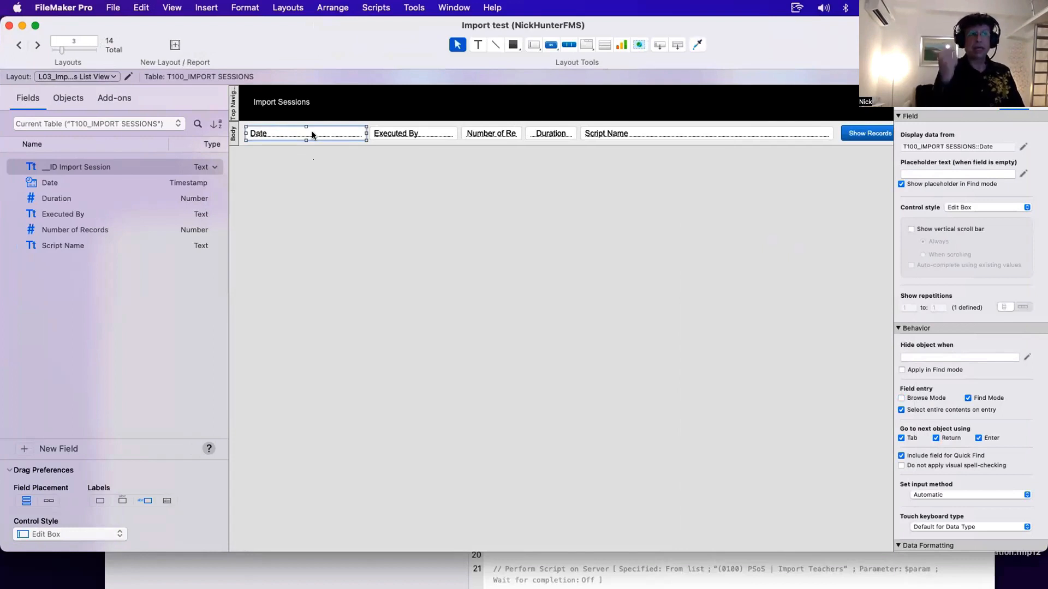
scroll(342, 133, "right", 3)
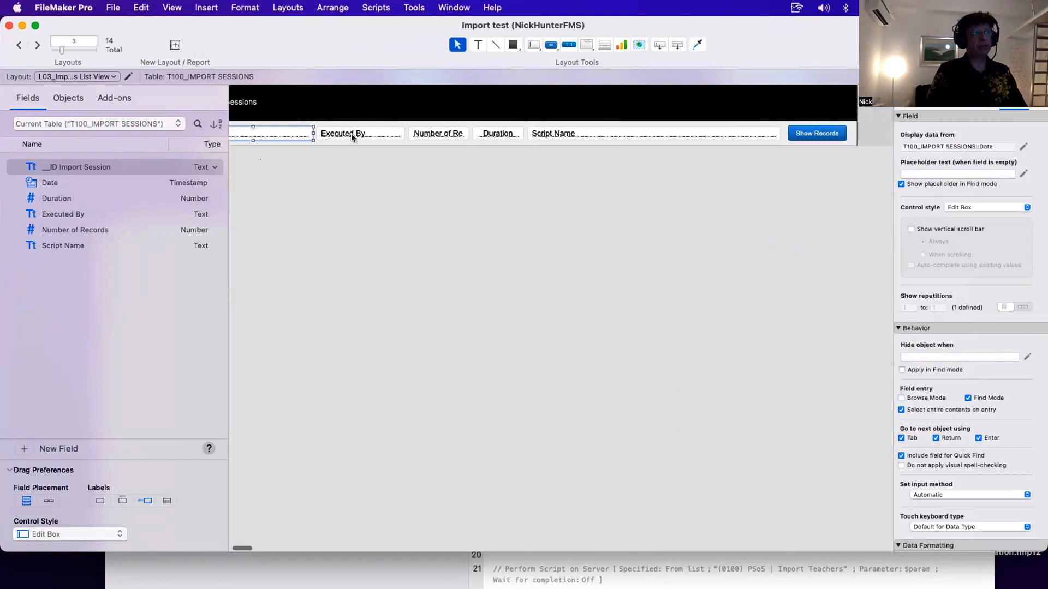
left_click(351, 133)
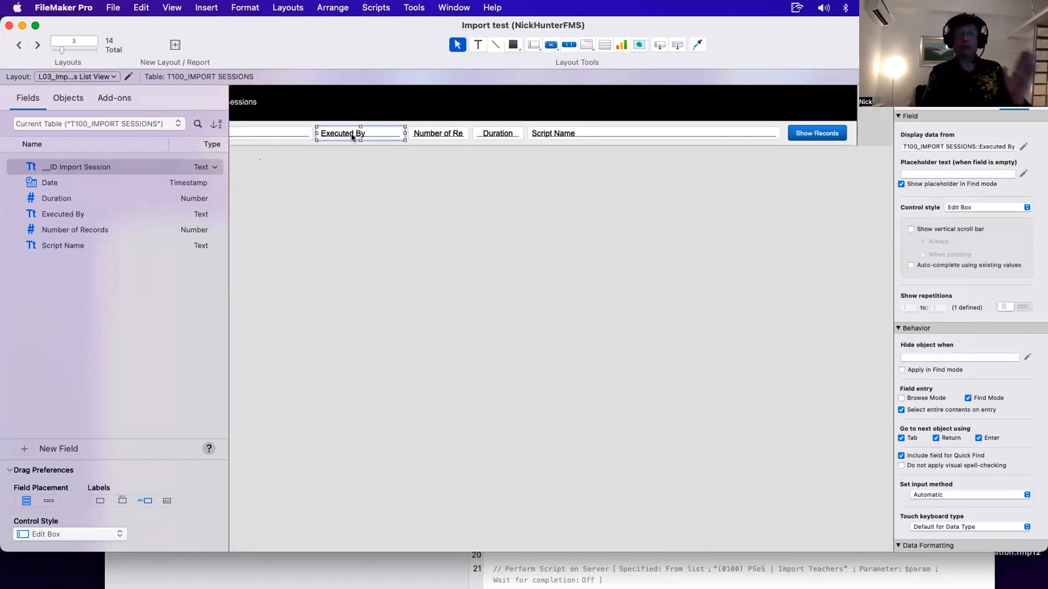
scroll(351, 133, "left", 3)
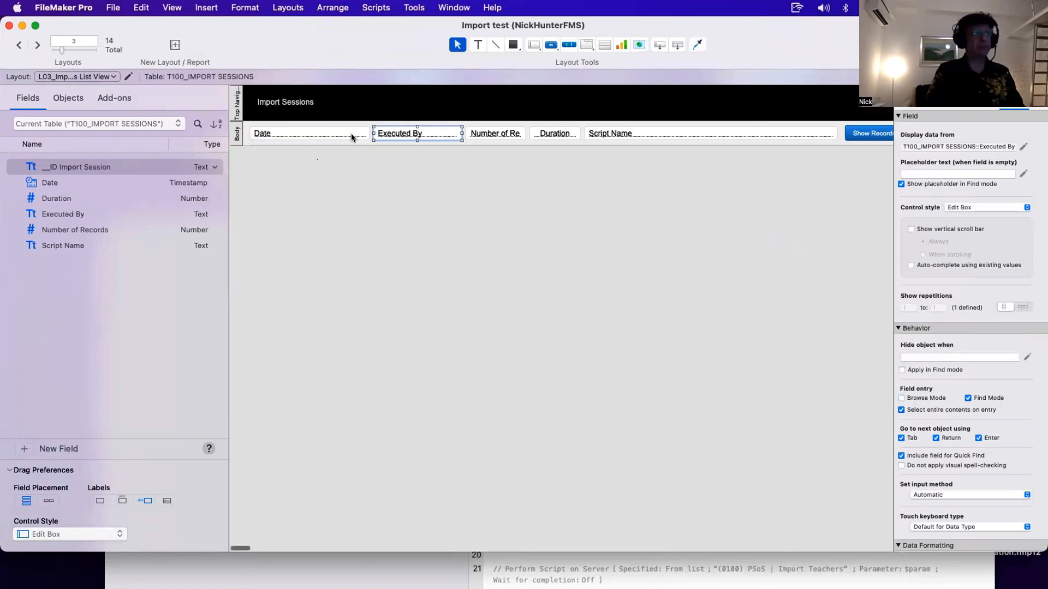
left_click(352, 133, "shift")
left_click(474, 133, "shift")
left_click(554, 133, "shift")
left_click(600, 133, "shift")
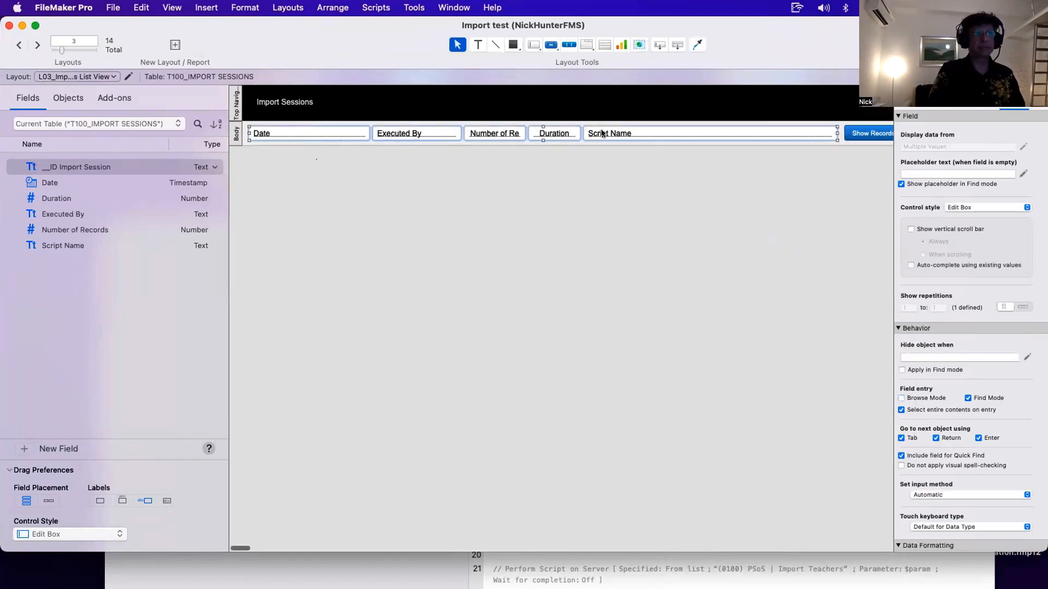
scroll(689, 133, "right", 6)
left_click(726, 133)
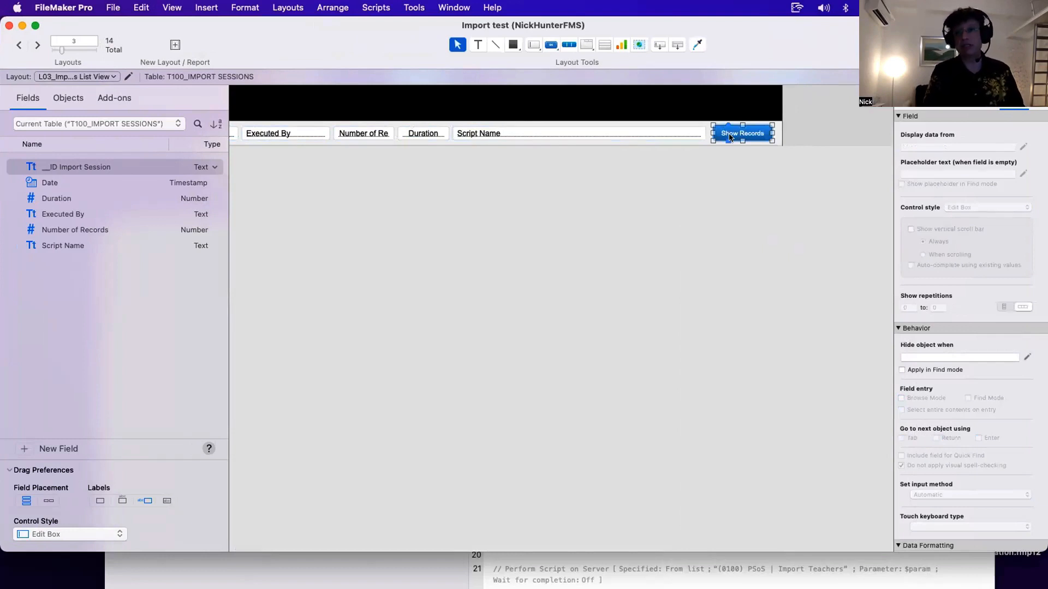
left_click(718, 157)
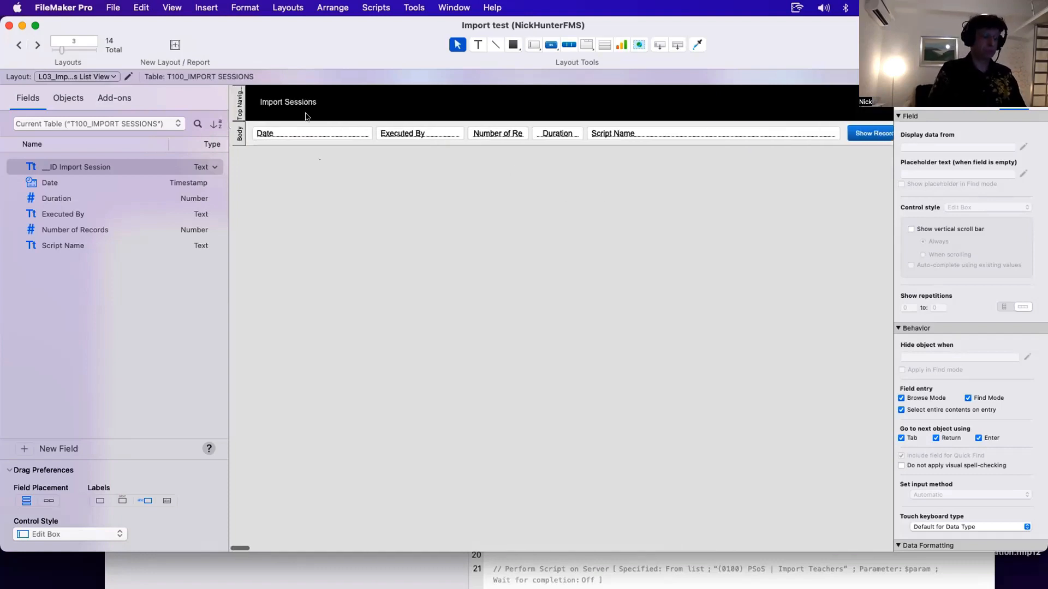
scroll(308, 120, "left", 5)
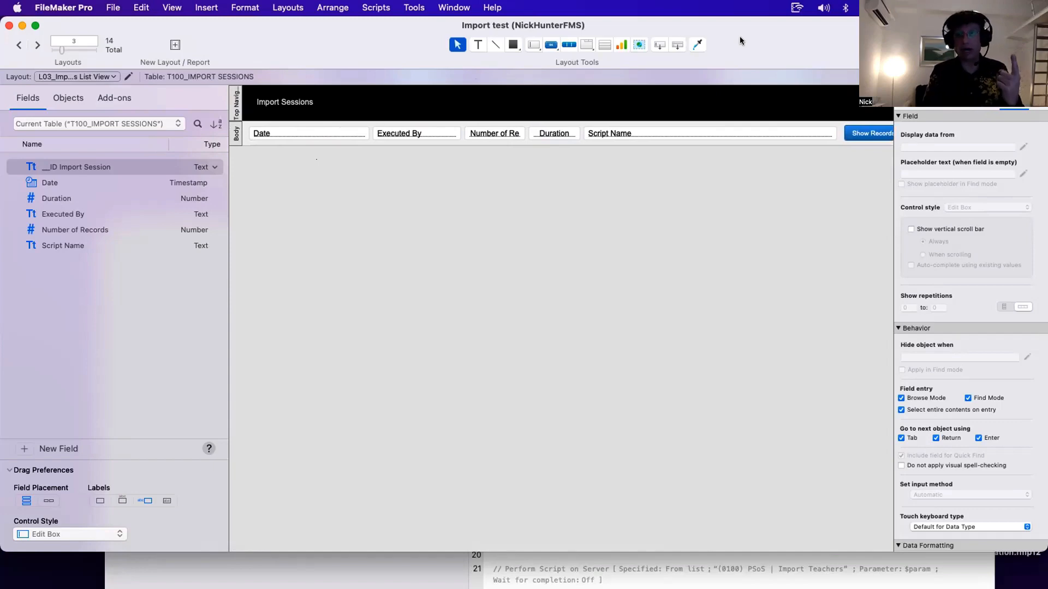
- Reopen the Import Records step and check which fields perform auto-enter options during import
left_click_drag(740, 37, 582, 96)
left_click(926, 357)
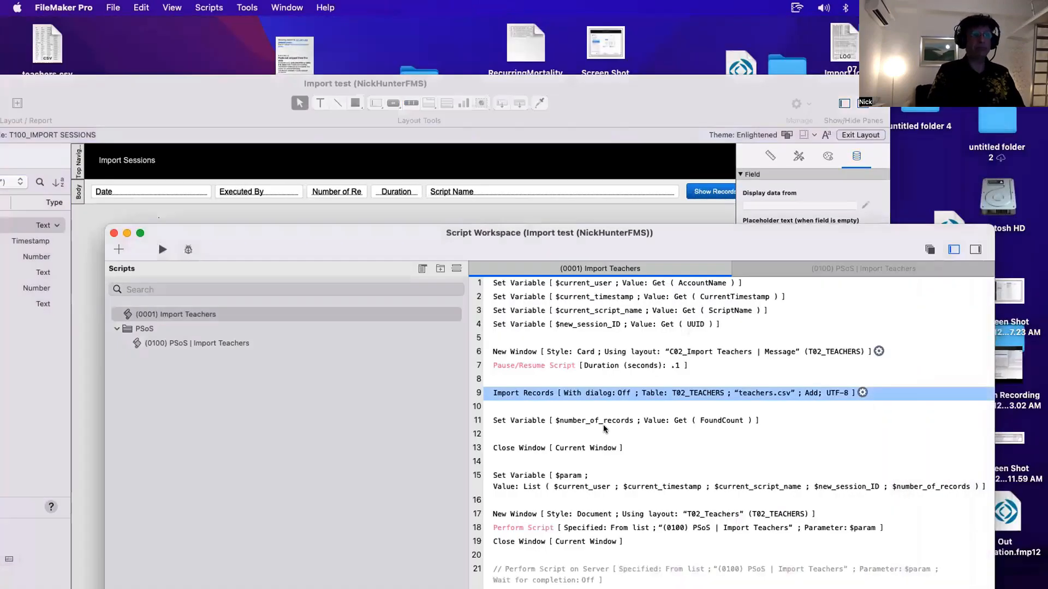
double_click(568, 397)
left_click(799, 472)
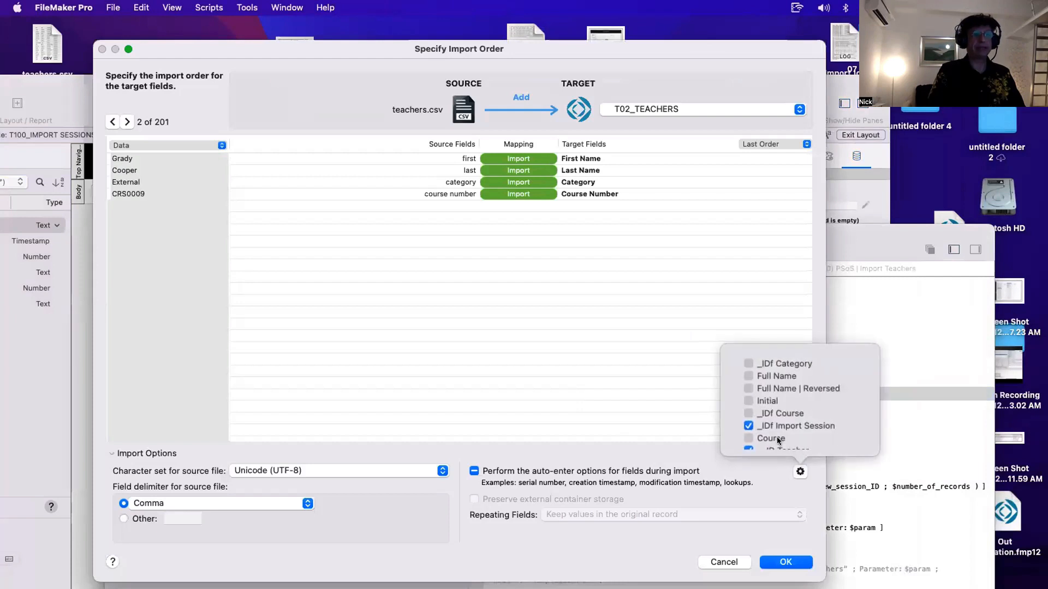
scroll(768, 419, "down", 1)
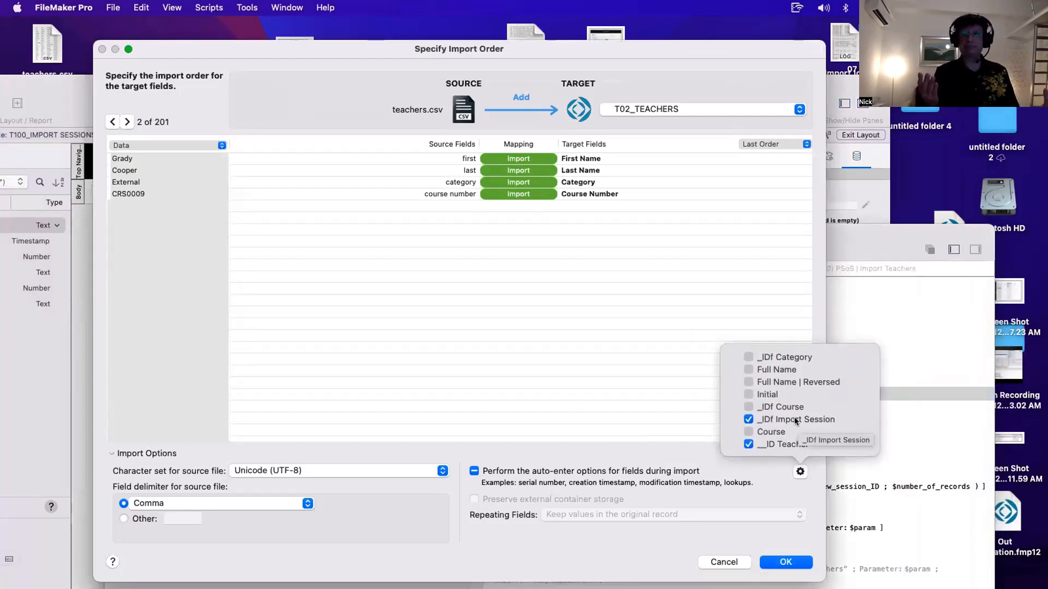
left_click(650, 395)
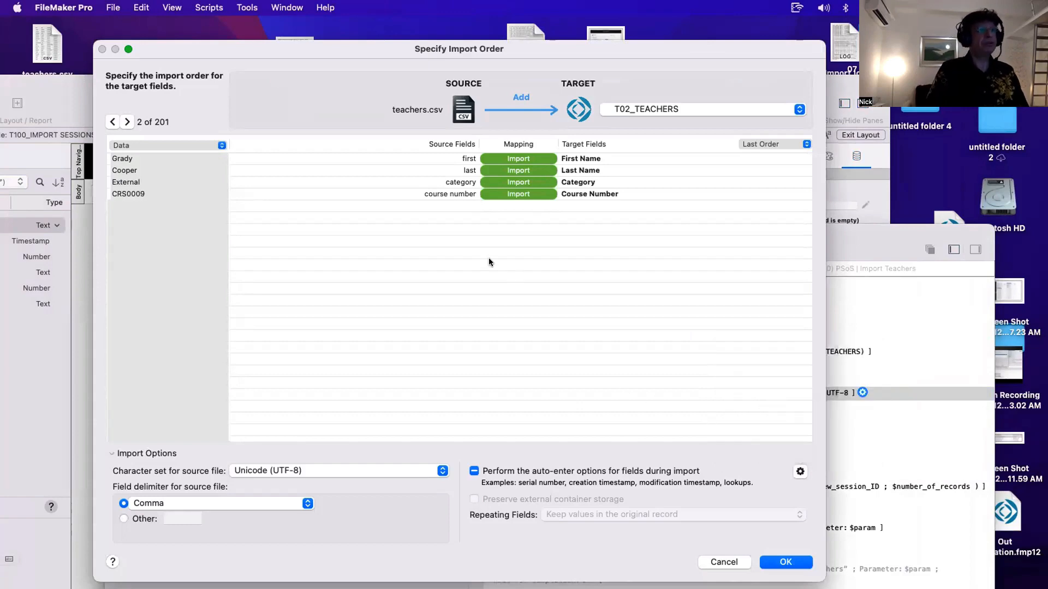
key("Escape")
- Return to Browse mode on the Courses Data Entry layout and run the Import Teachers script
left_click_drag(417, 244, 553, 329)
left_click_drag(140, 108, 279, 140)
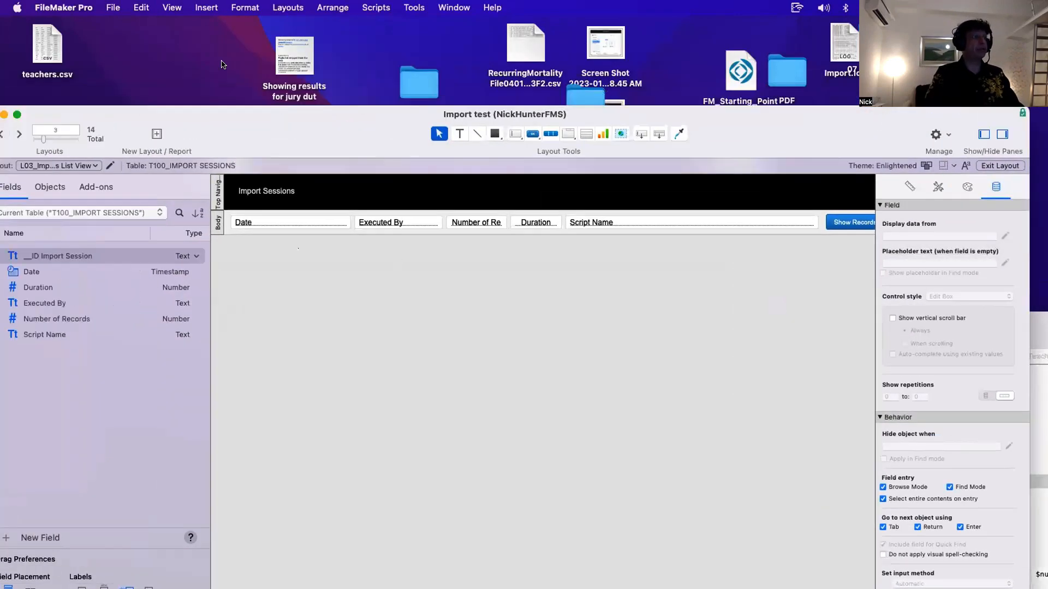
left_click_drag(223, 114, 248, 38)
left_click(67, 92)
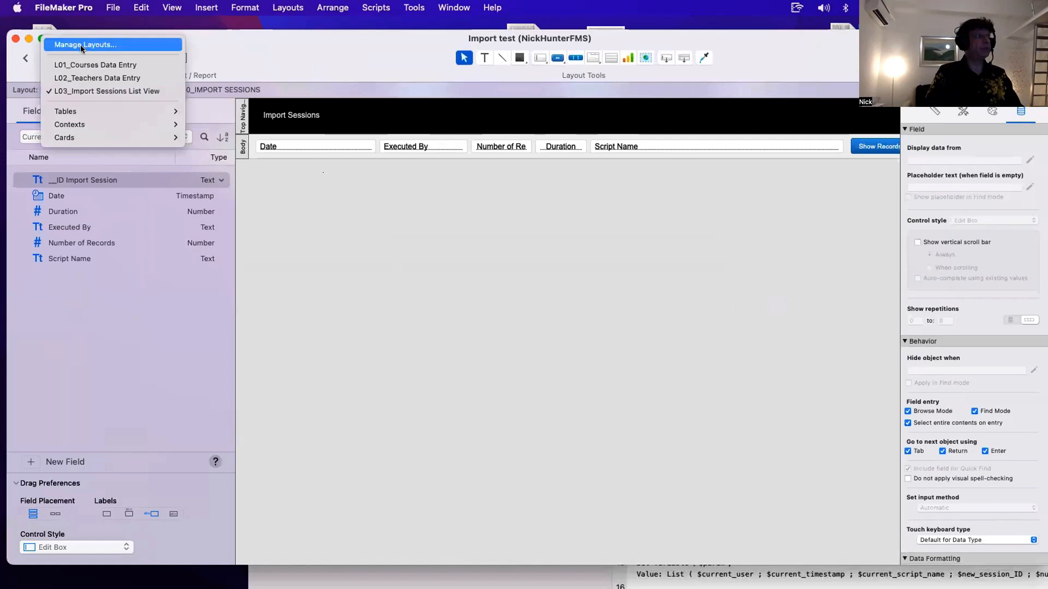
left_click(287, 250)
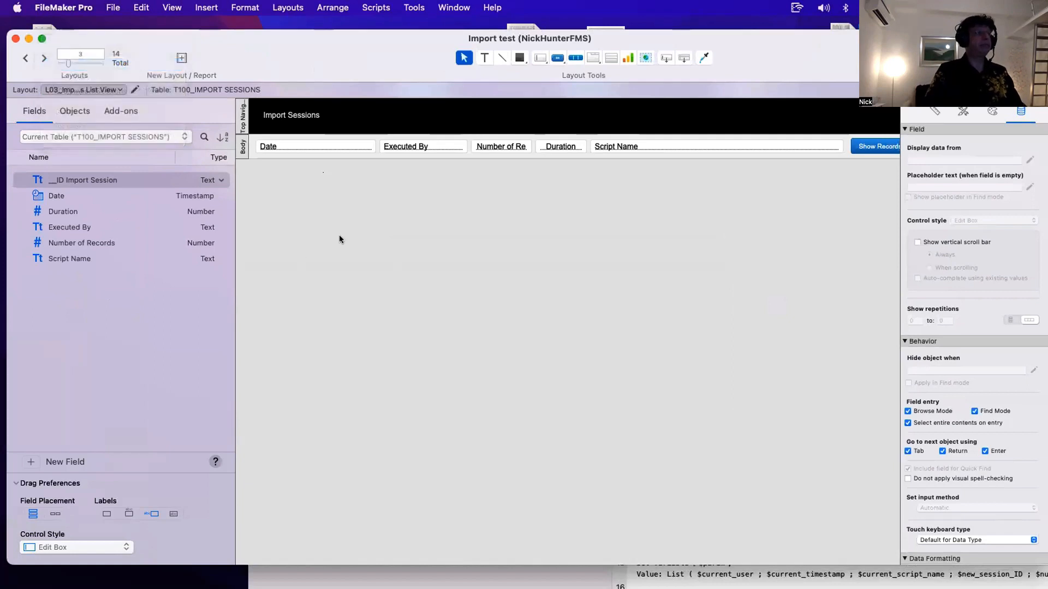
key("super+b")
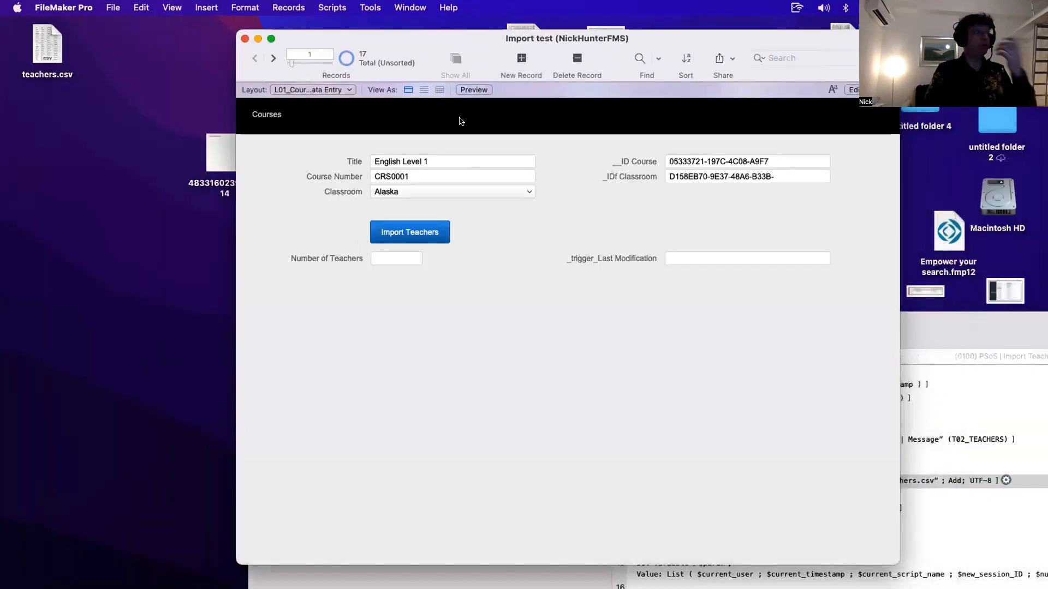
left_click_drag(436, 37, 211, 24)
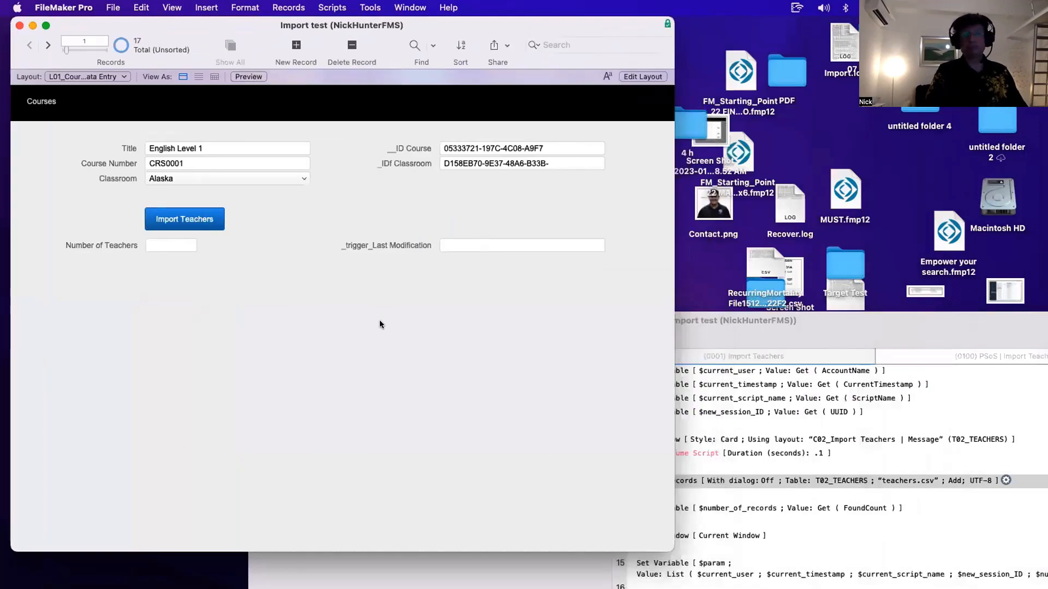
left_click(198, 225)
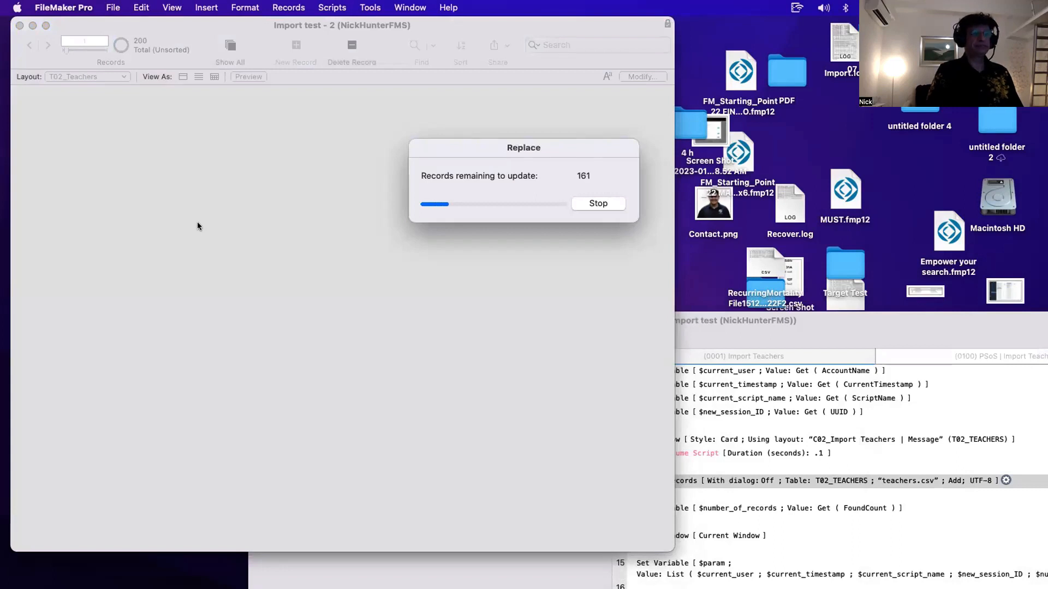
- Stop the running field replacement and cancel the rest of the script
left_click(591, 204)
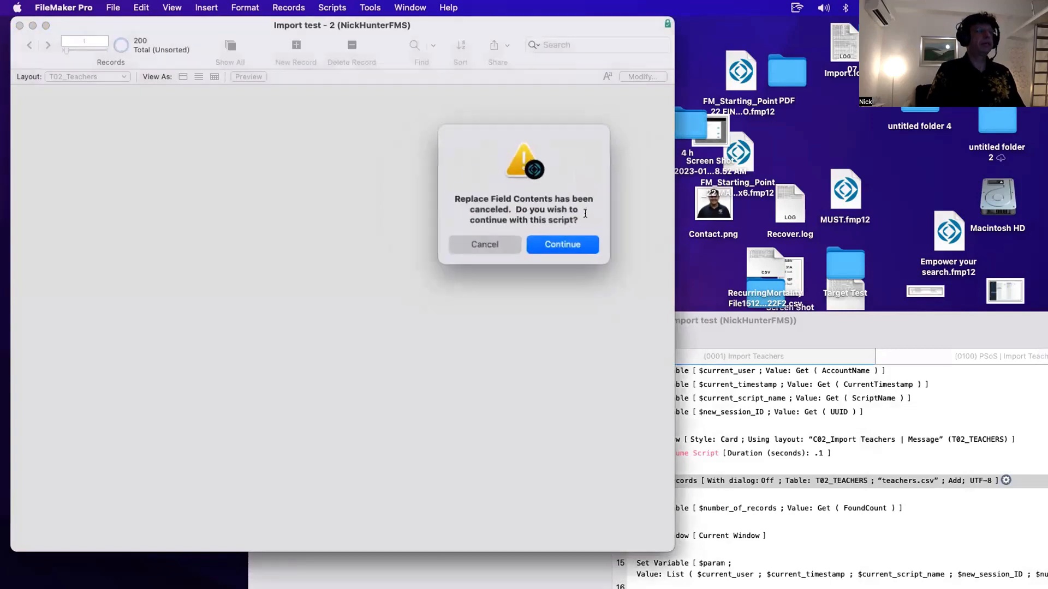
left_click(512, 245)
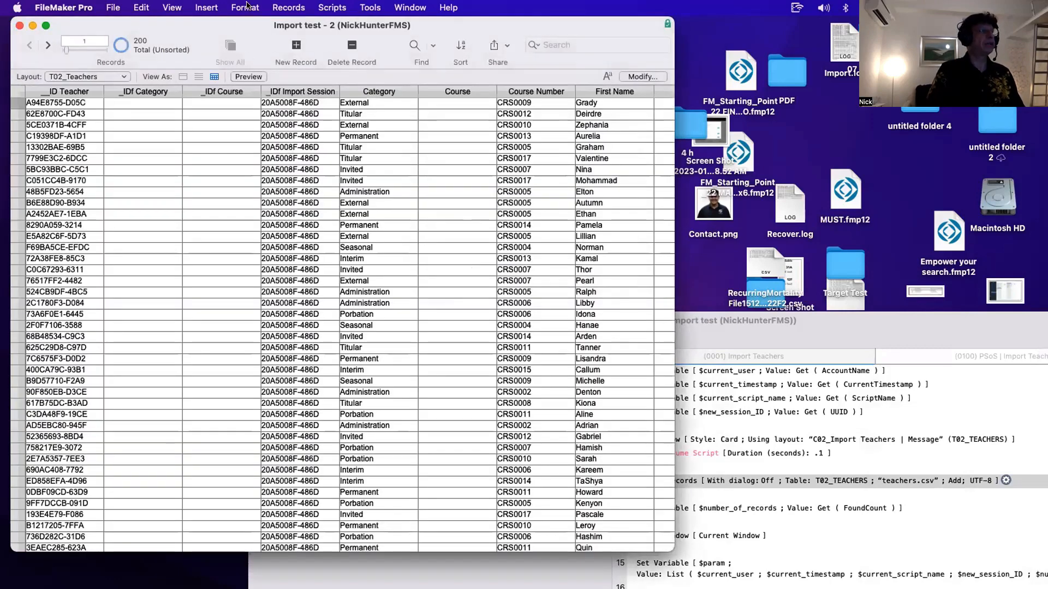
- Delete all imported teacher records from the Teachers table
left_click(269, 5)
left_click(299, 77)
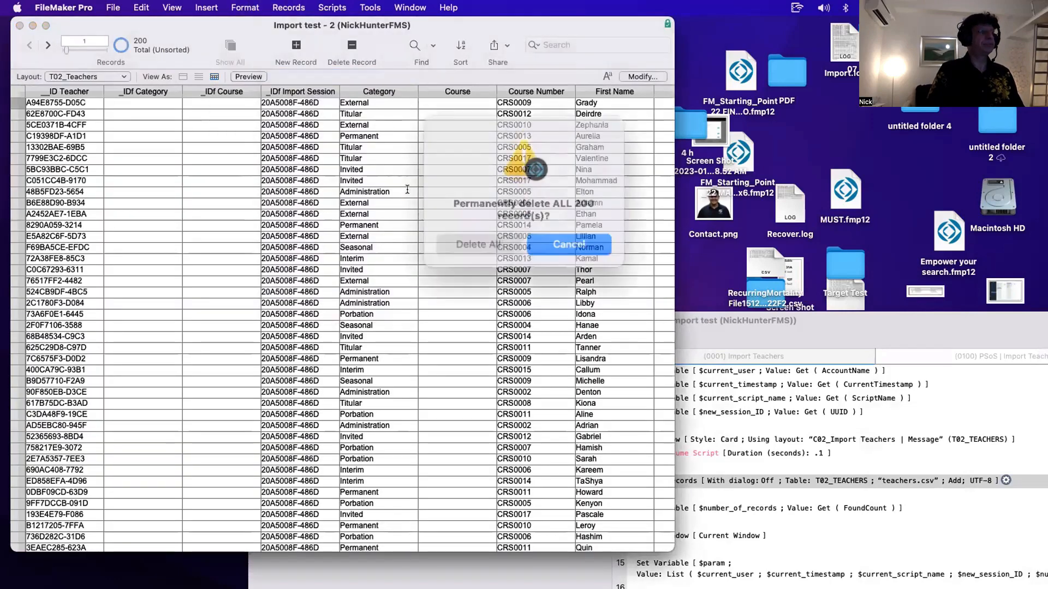
left_click(507, 238)
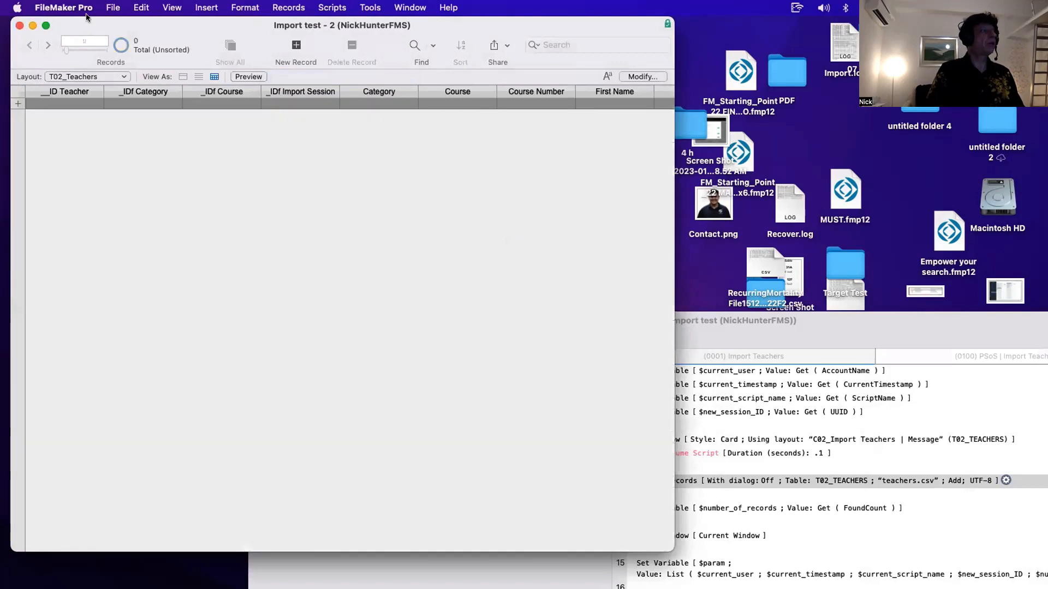
- Close the second Import test window showing the T02_Teachers layout
left_click(85, 7)
left_click(244, 138)
left_click_drag(83, 27, 158, 99)
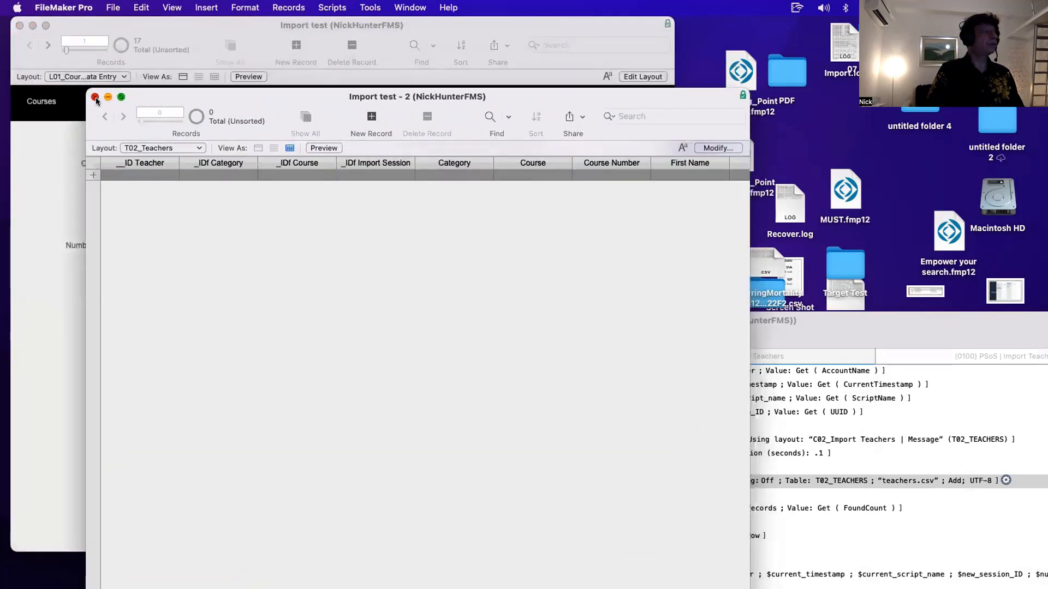
left_click(96, 97)
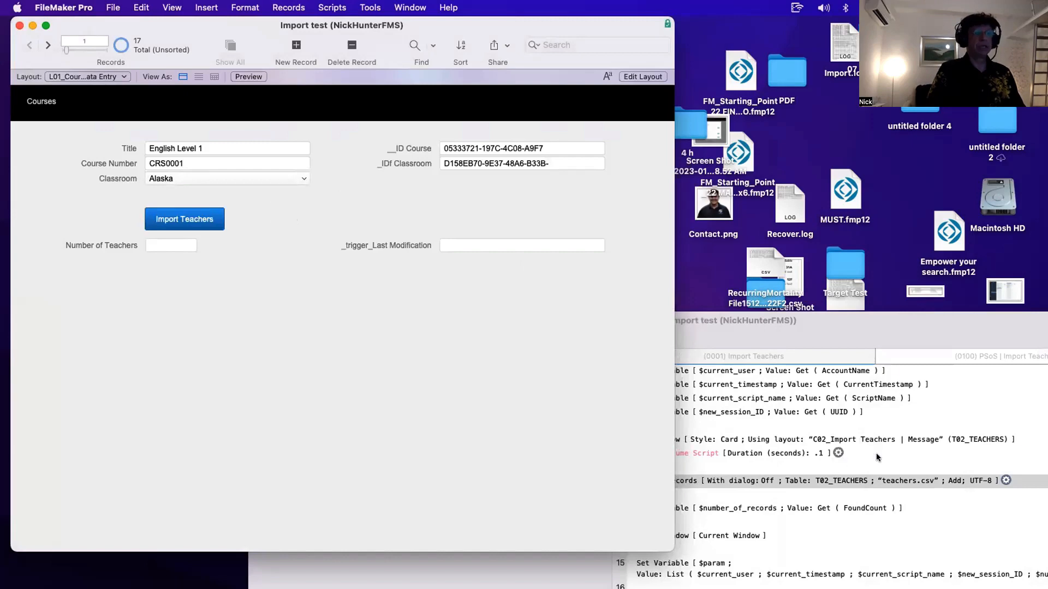
- Comment out the New Window, Perform Script and Close Window steps on lines 17 to 19 of the script
left_click(786, 320)
left_click_drag(787, 321, 706, 108)
left_click(574, 389)
left_click(574, 405, "shift")
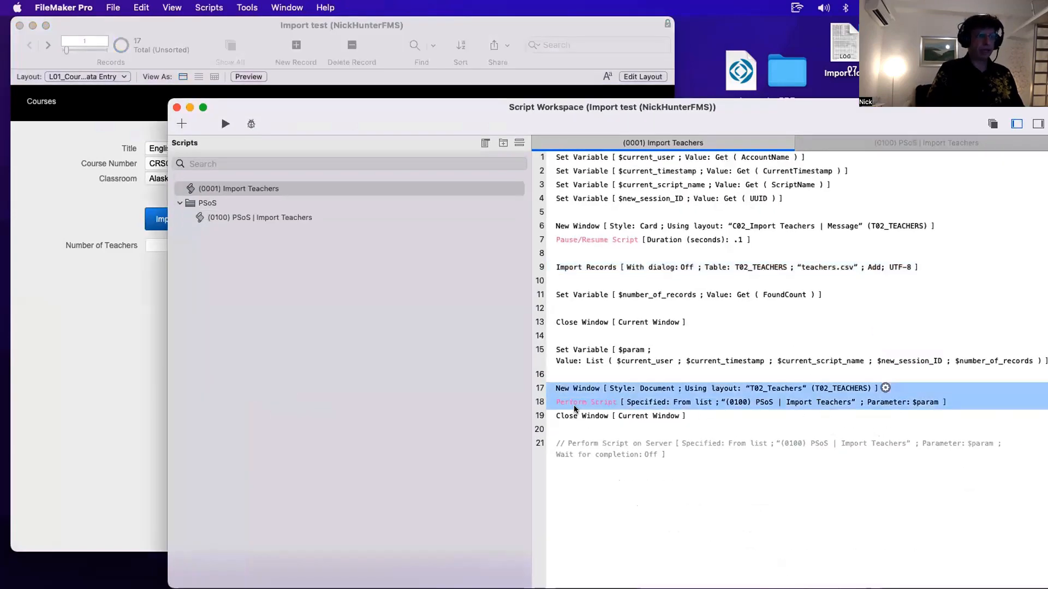
left_click(571, 416, "shift")
key("super+slash")
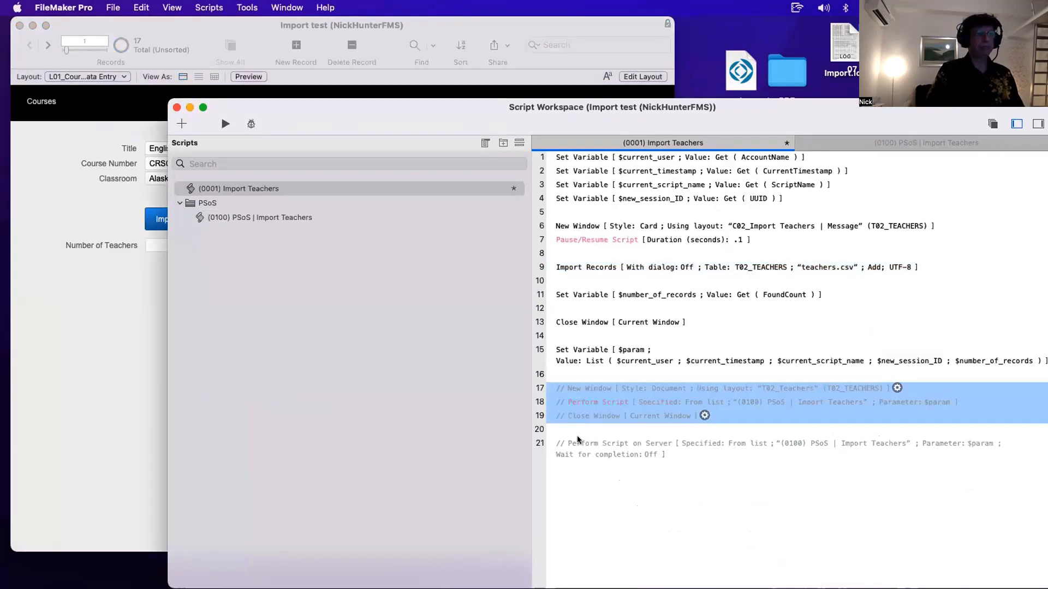
- Enable the Perform Script on Server step on line 21 of the Import Teachers script
left_click(580, 442)
key("super+slash")
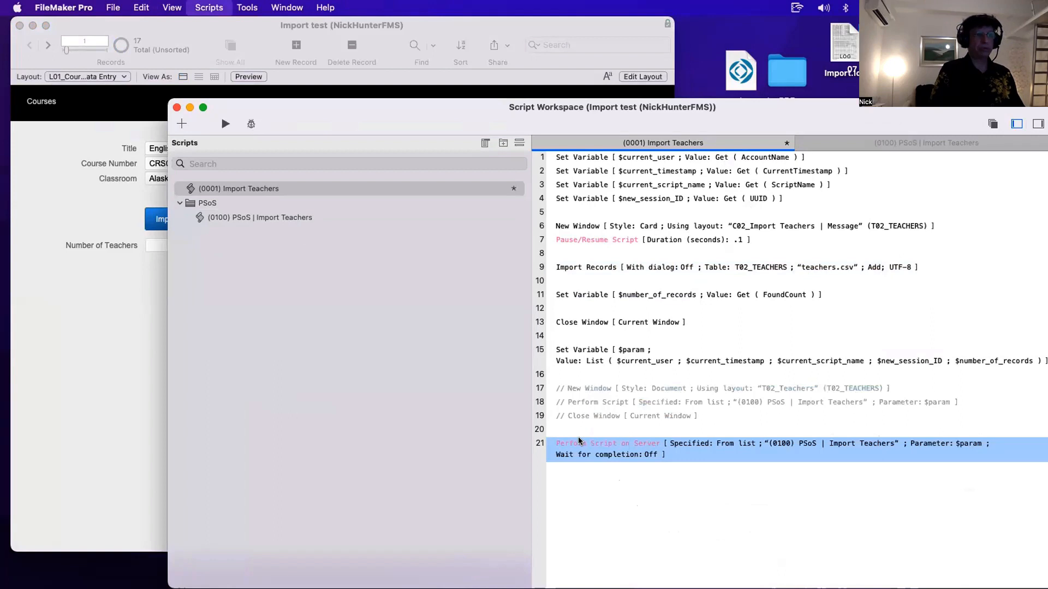
left_click(625, 534)
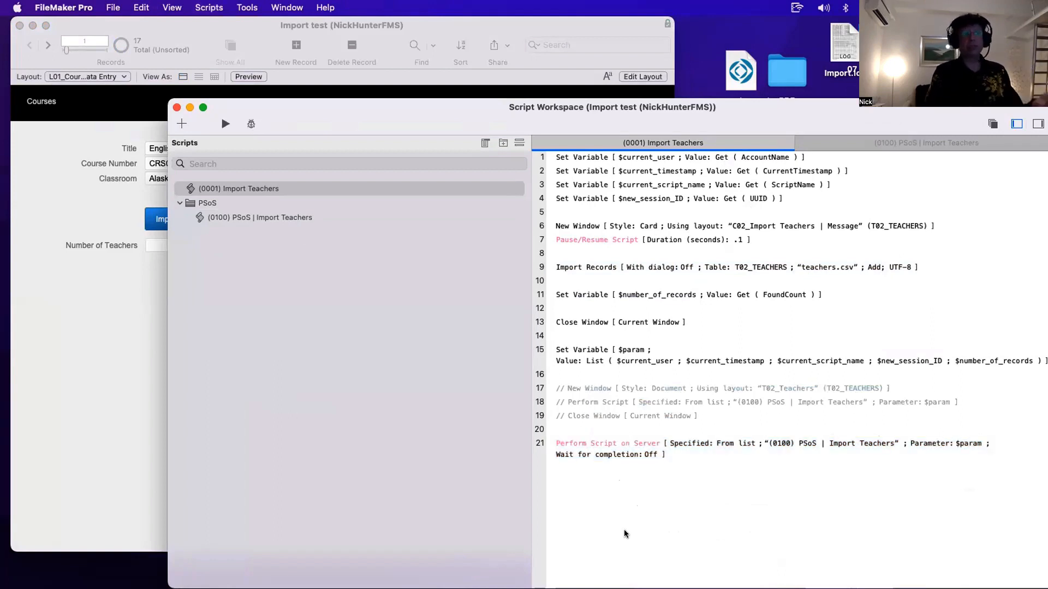
- Run the Import Teachers script from the course record
left_click(133, 314)
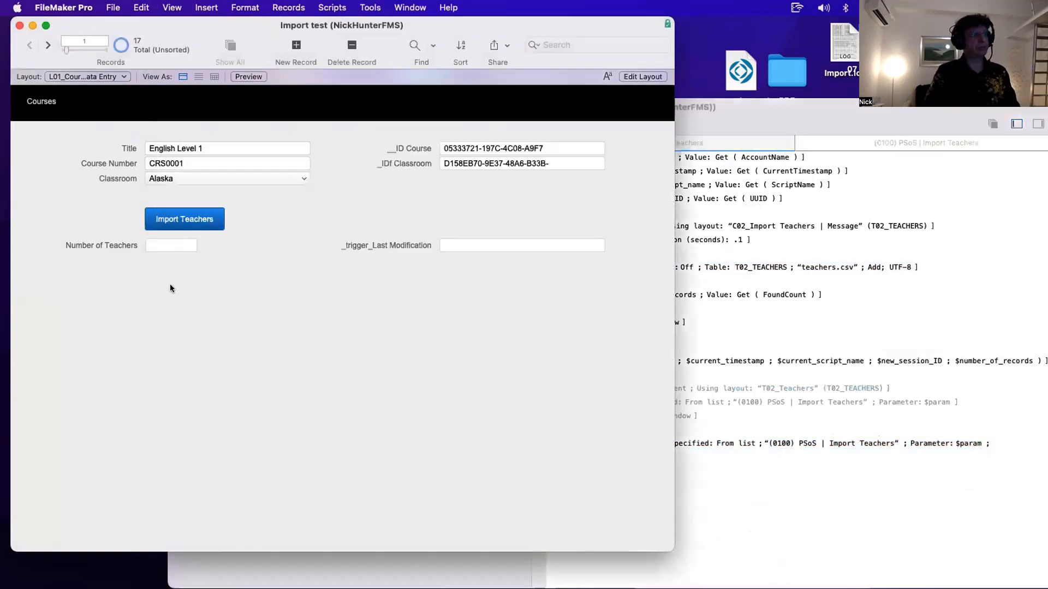
left_click(182, 219)
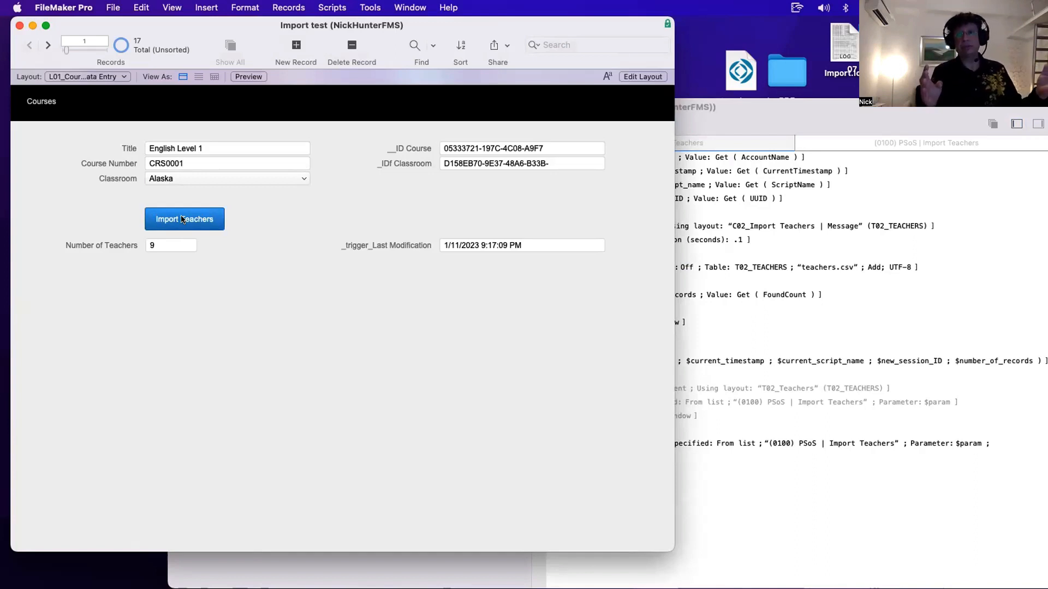
- Review the imported teachers on the Teachers Data Entry layout and the CRS_Courses table
left_click(101, 78)
left_click(101, 91)
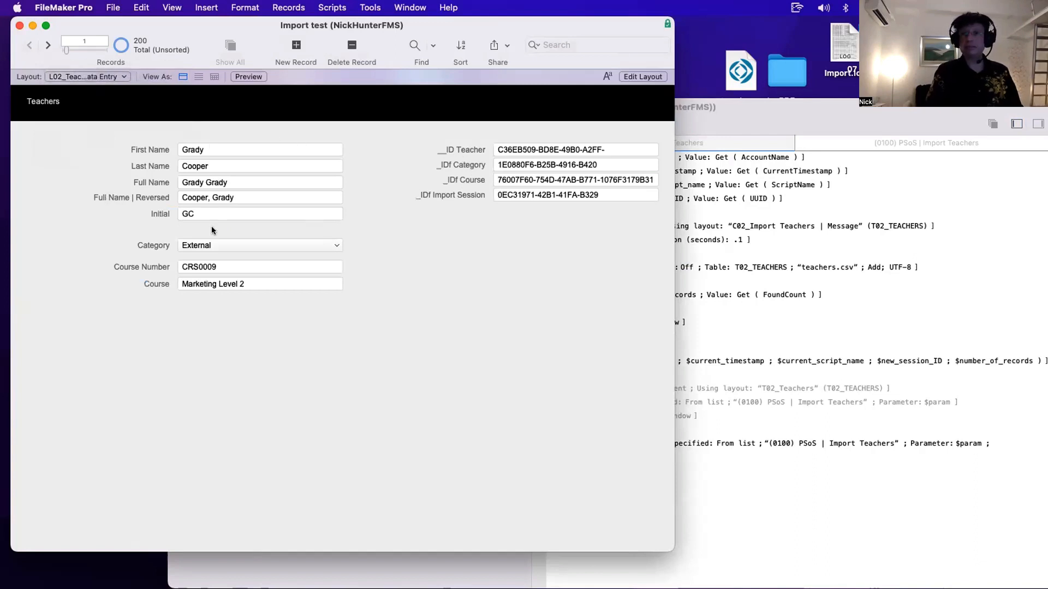
left_click(106, 77)
mouse_move(101, 111)
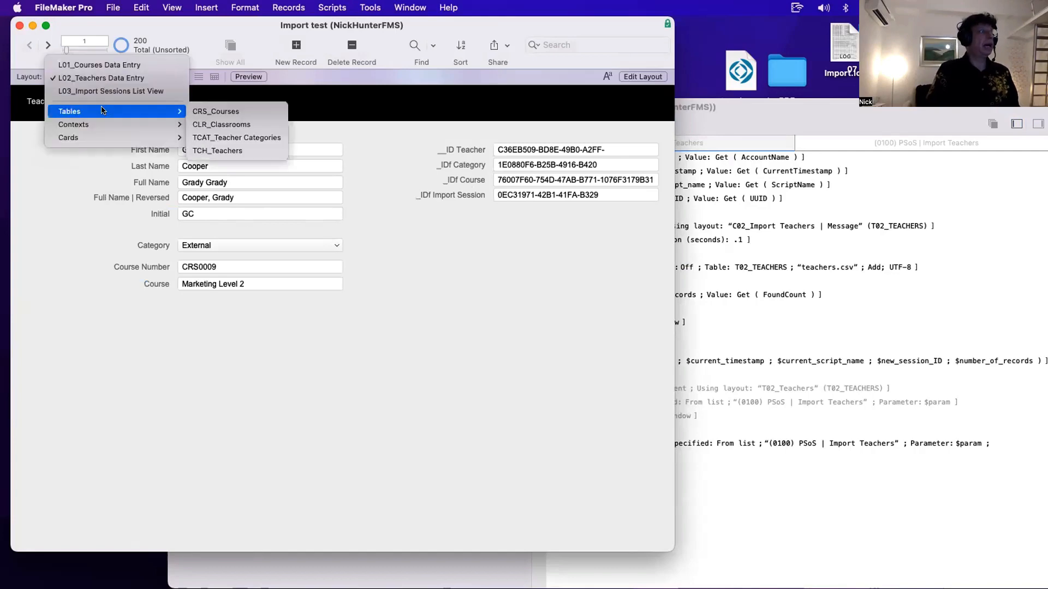
left_click(235, 114)
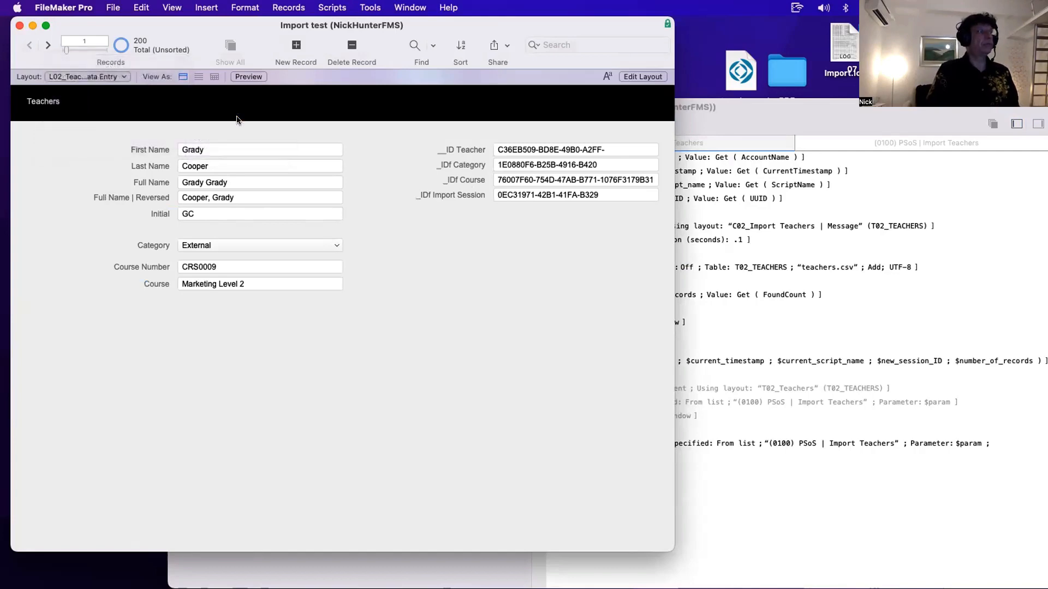
- Review the T02_Teachers and T101_Teacher Categories tables and their teacher counts
left_click(88, 76)
mouse_move(66, 138)
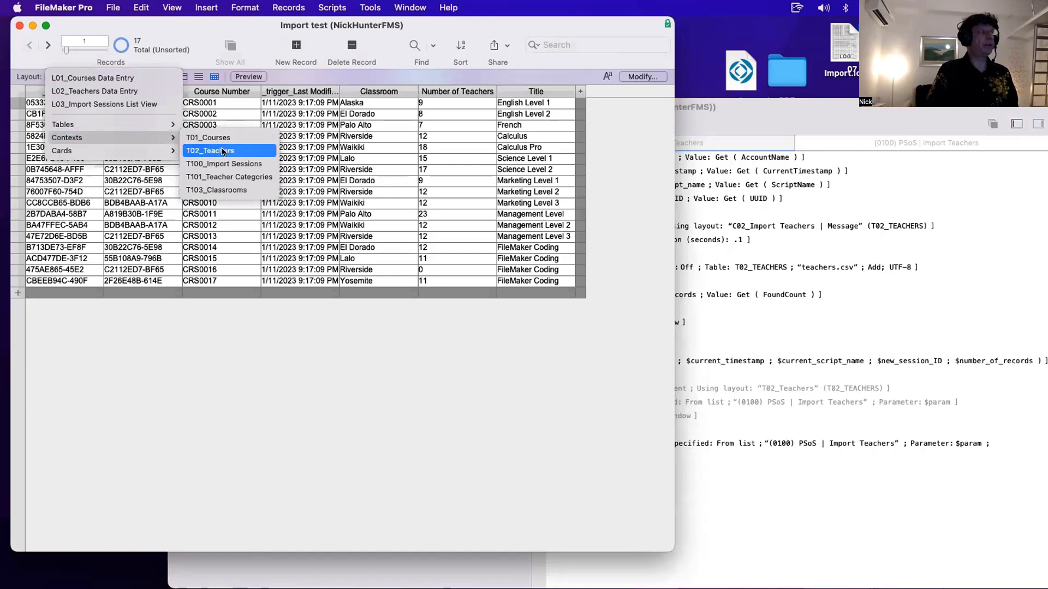
key("Escape")
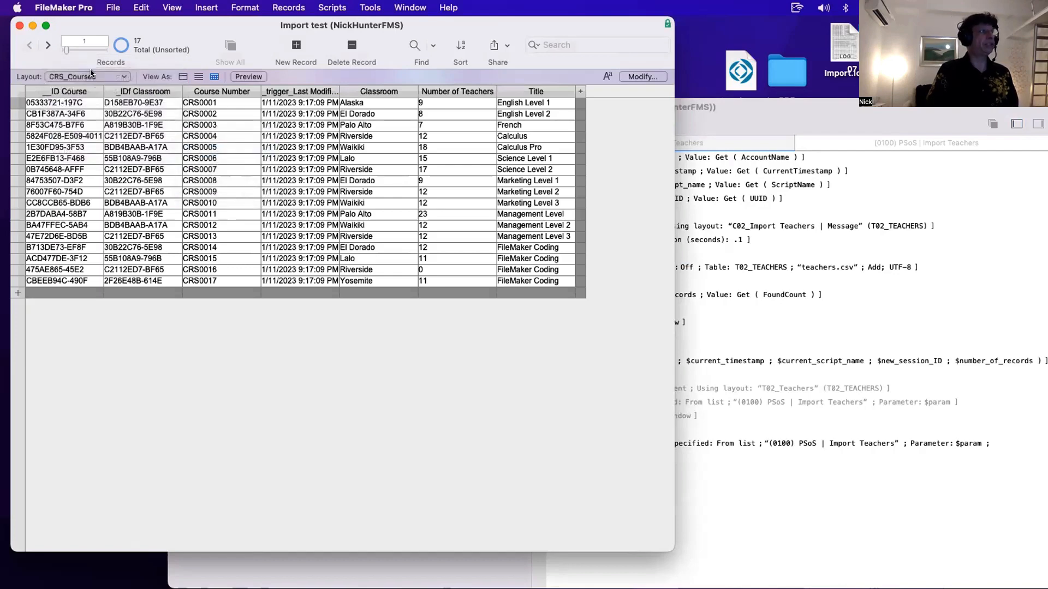
left_click(88, 76)
mouse_move(66, 138)
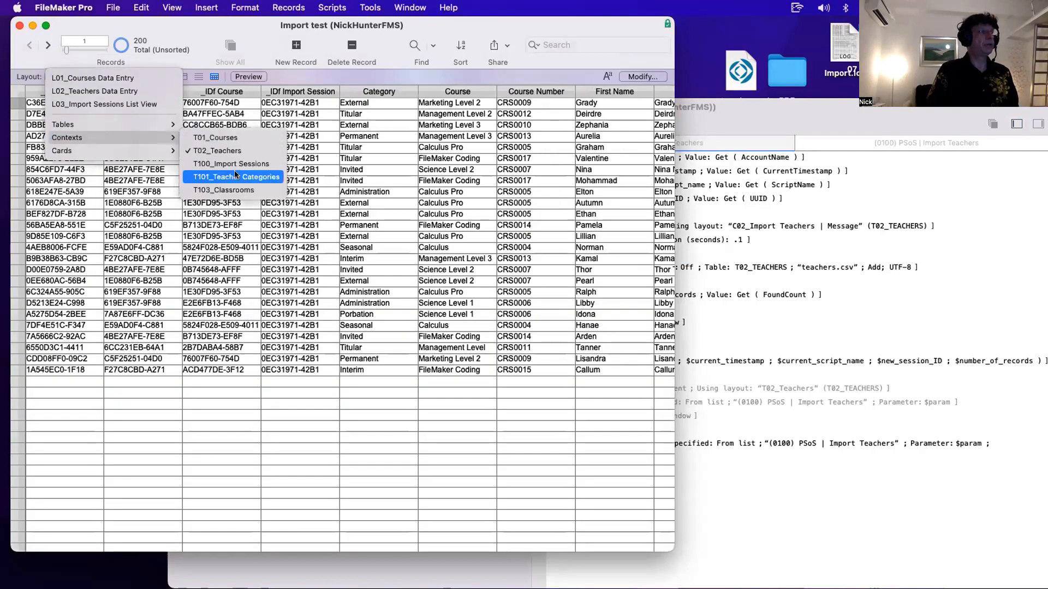
left_click(236, 174)
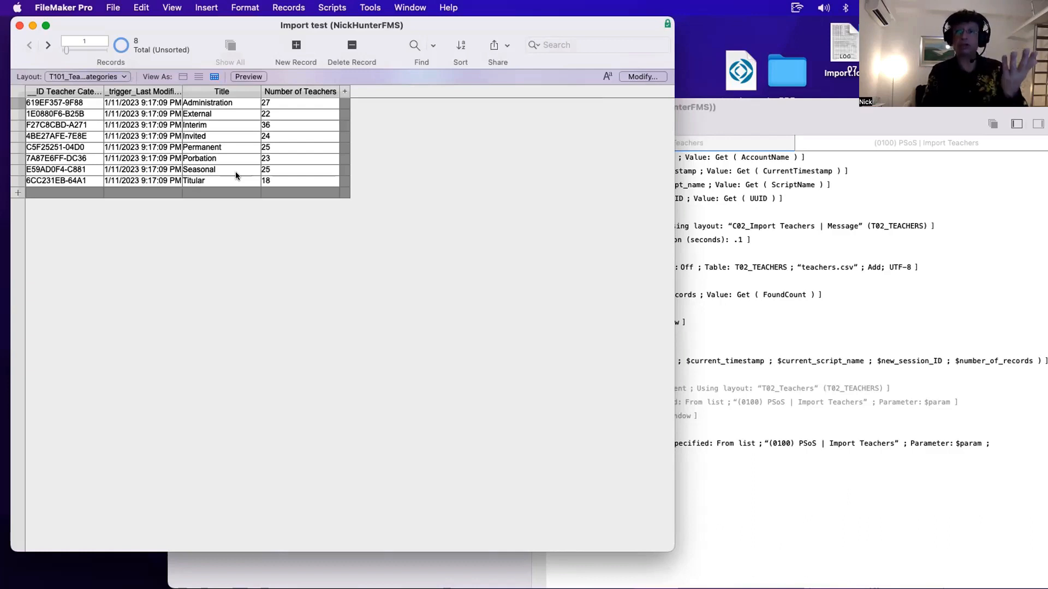
left_click(277, 102)
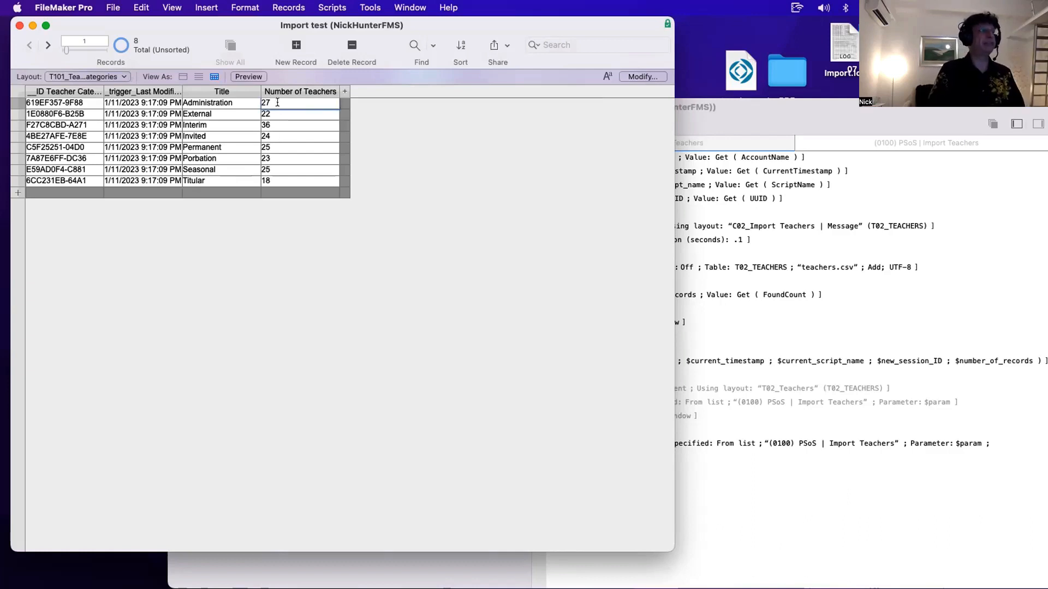
left_click(284, 114)
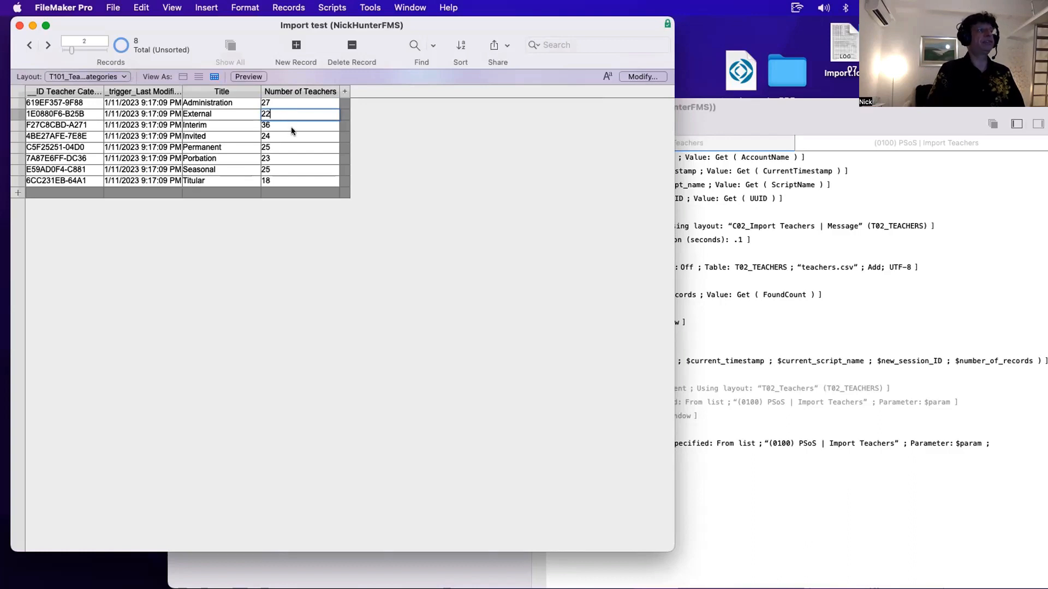
left_click(290, 126)
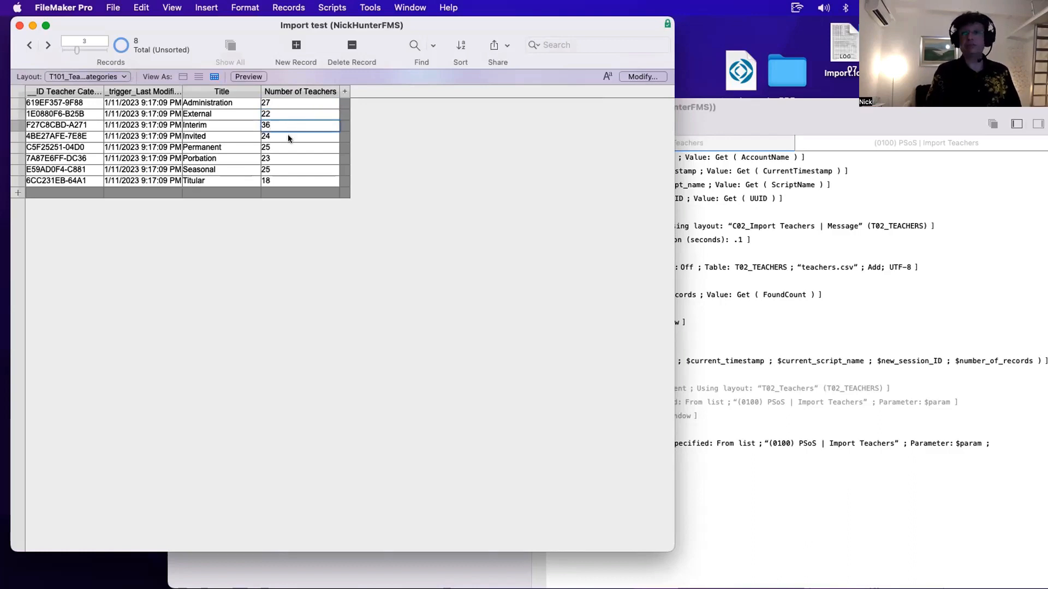
- Inspect the T103_Classrooms table and return to the Courses Data Entry layout
left_click(103, 74)
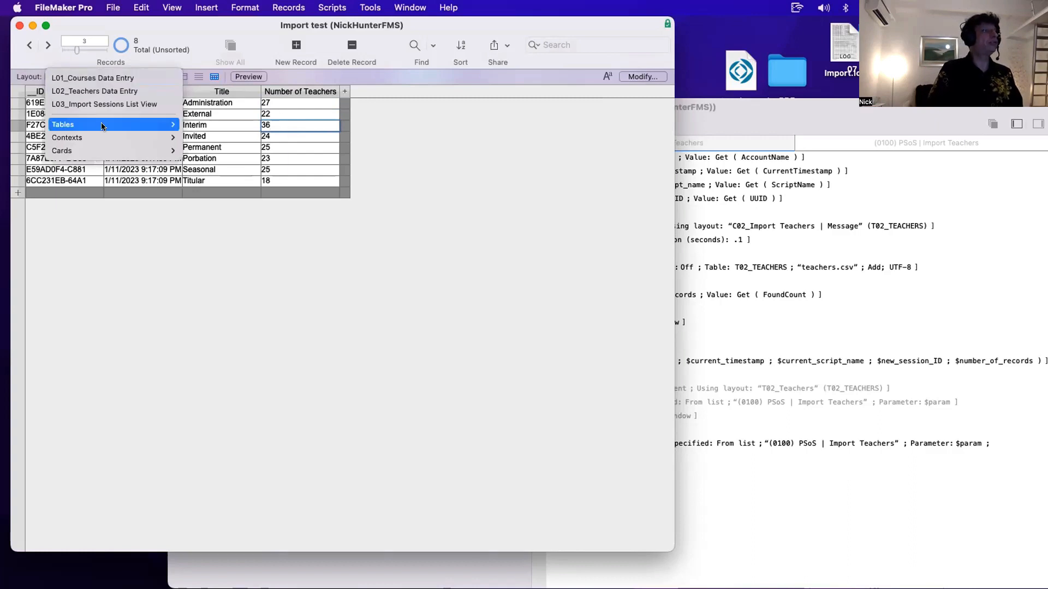
mouse_move(103, 138)
left_click(238, 189)
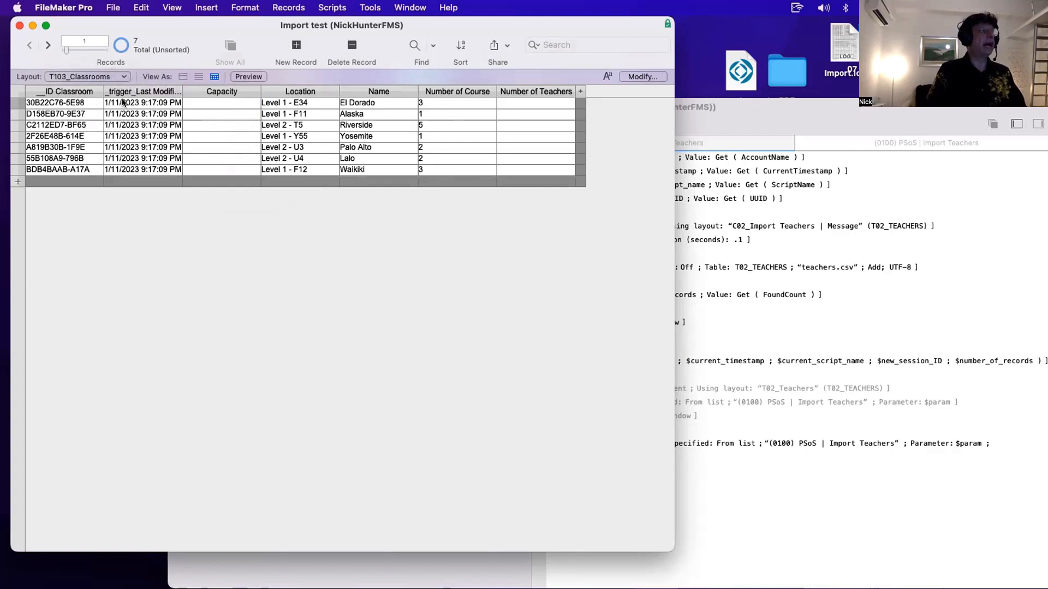
left_click(111, 76)
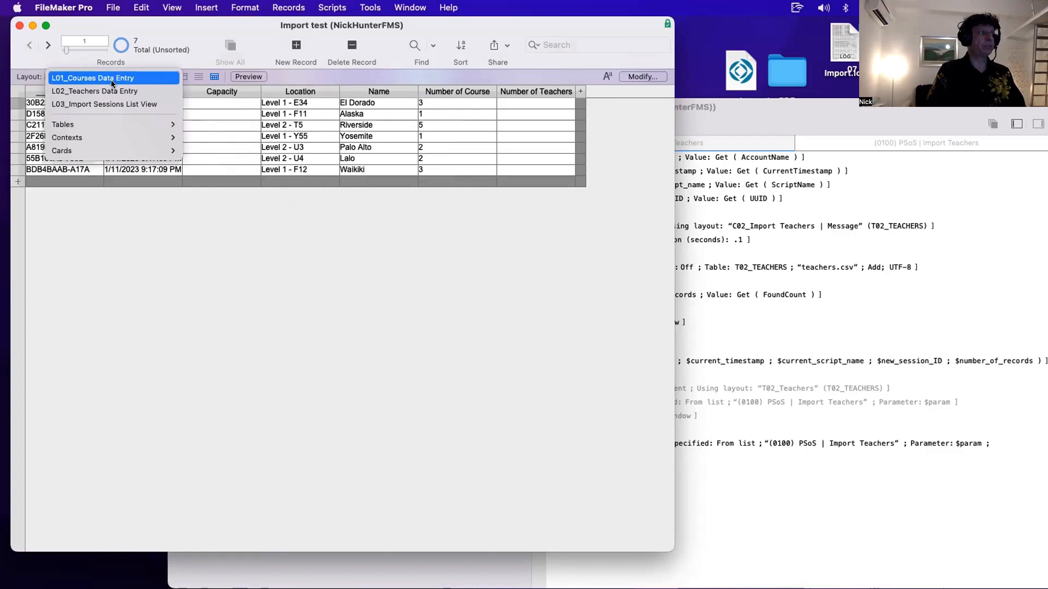
left_click(113, 80)
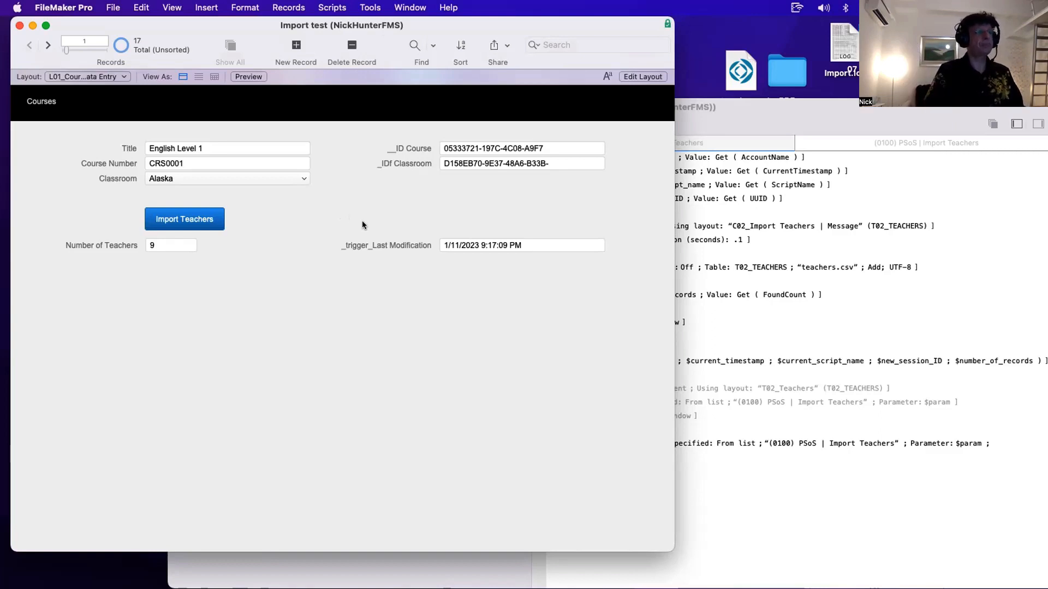
- Review the session variables set at the top of the Import Teachers script
left_click(780, 337)
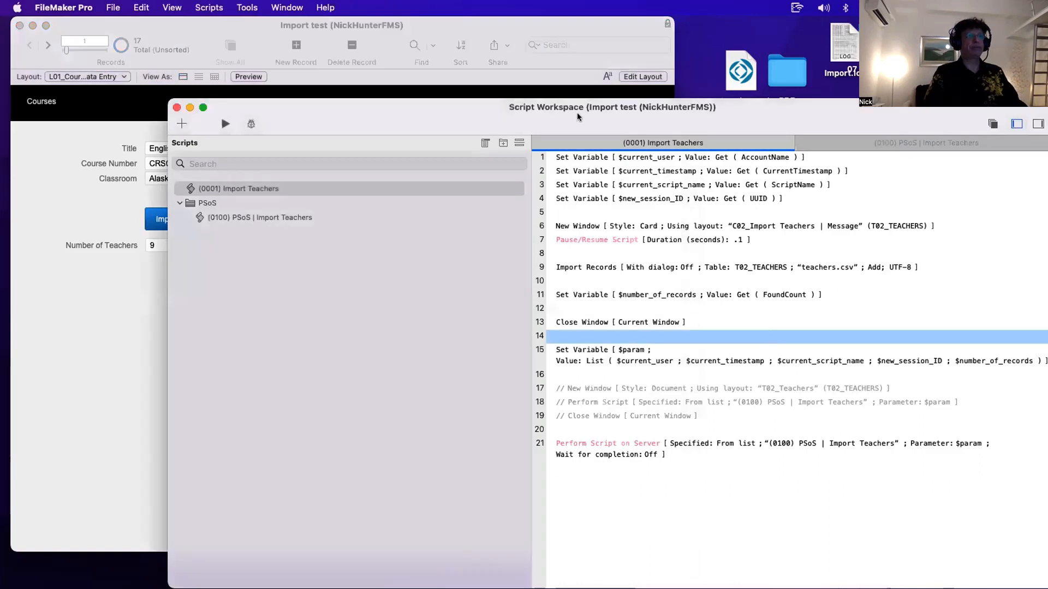
left_click_drag(569, 113, 518, 111)
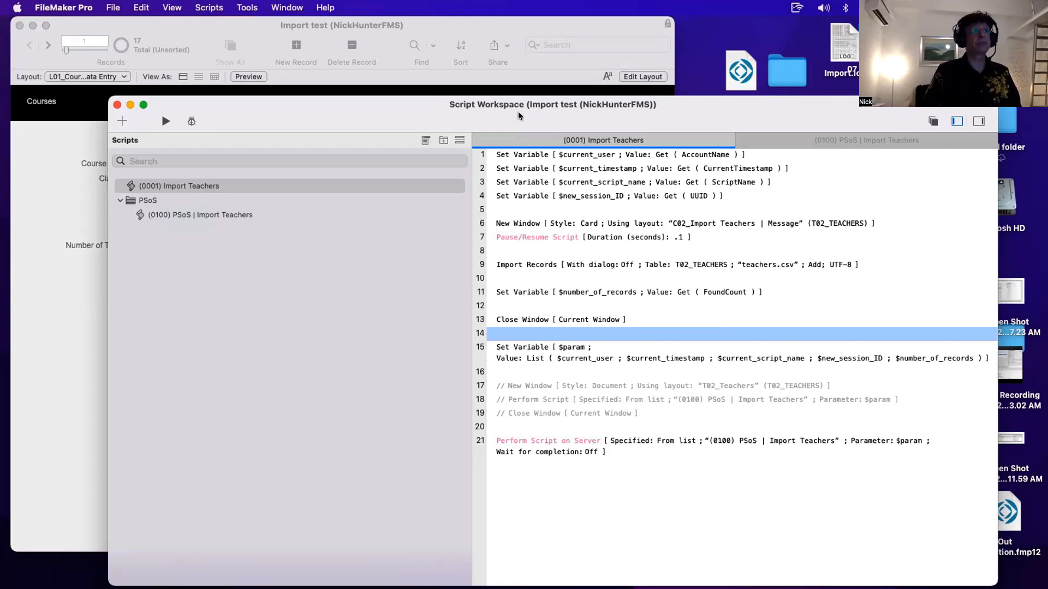
left_click(544, 154)
left_click(544, 194, "shift")
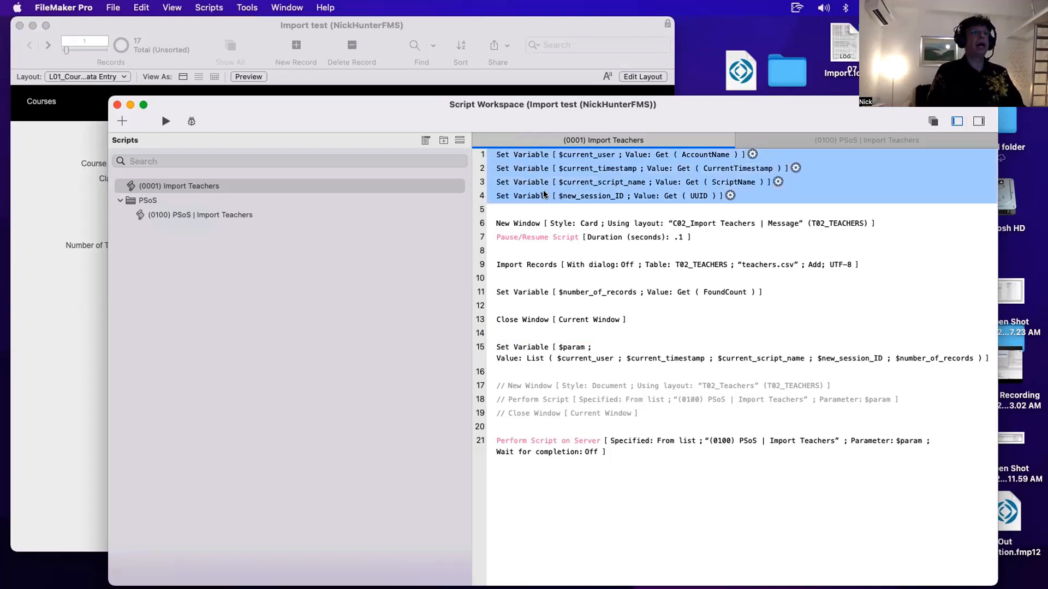
left_click(546, 209)
- Switch to the L03_Import Sessions List View layout
left_click(82, 123)
left_click(70, 77)
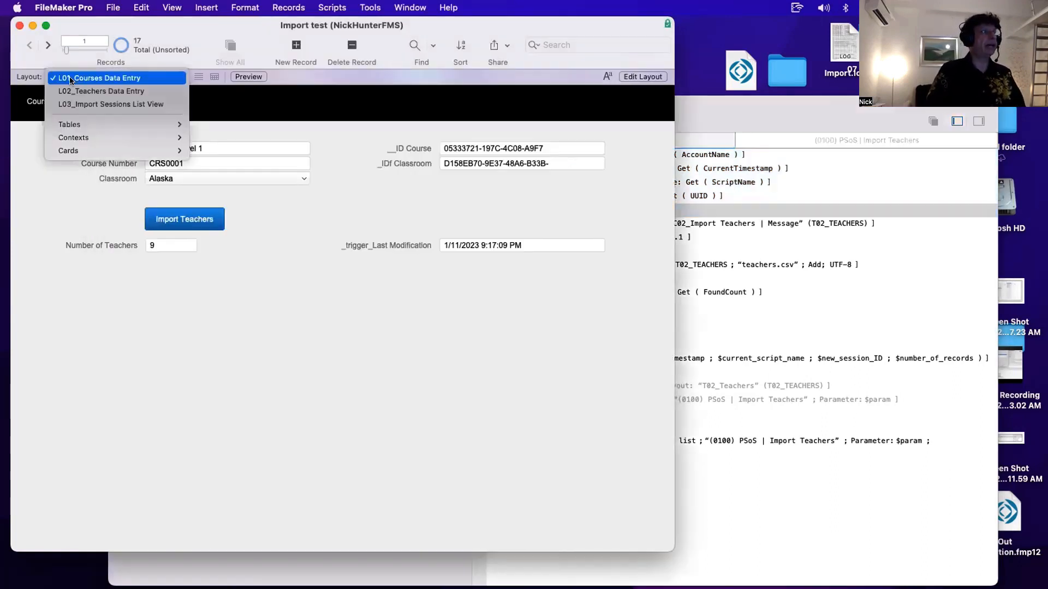
left_click(81, 104)
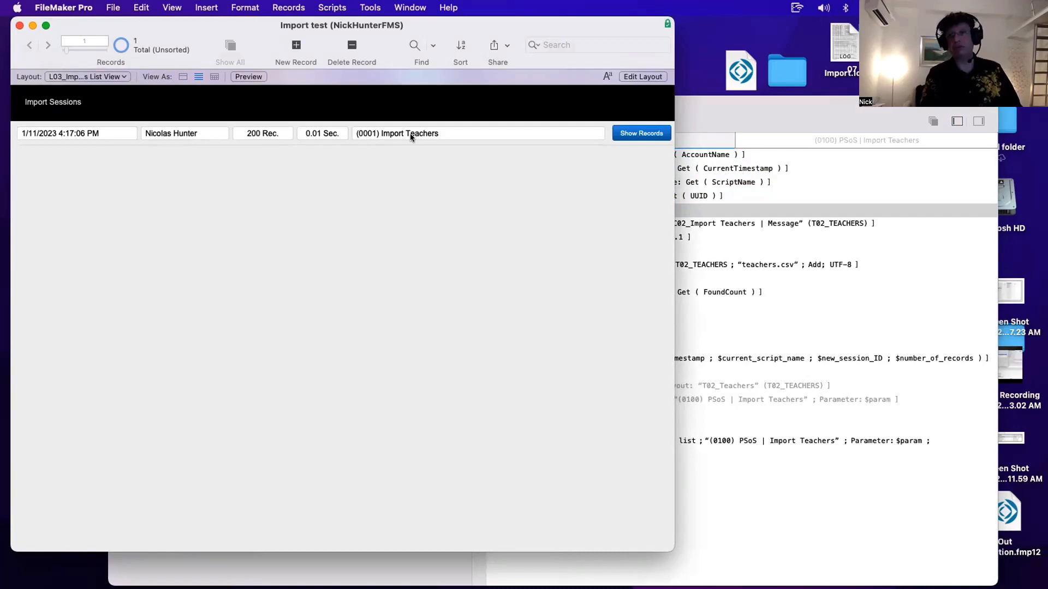
- Show the records of the import session in a new window and close it again
left_click(622, 129)
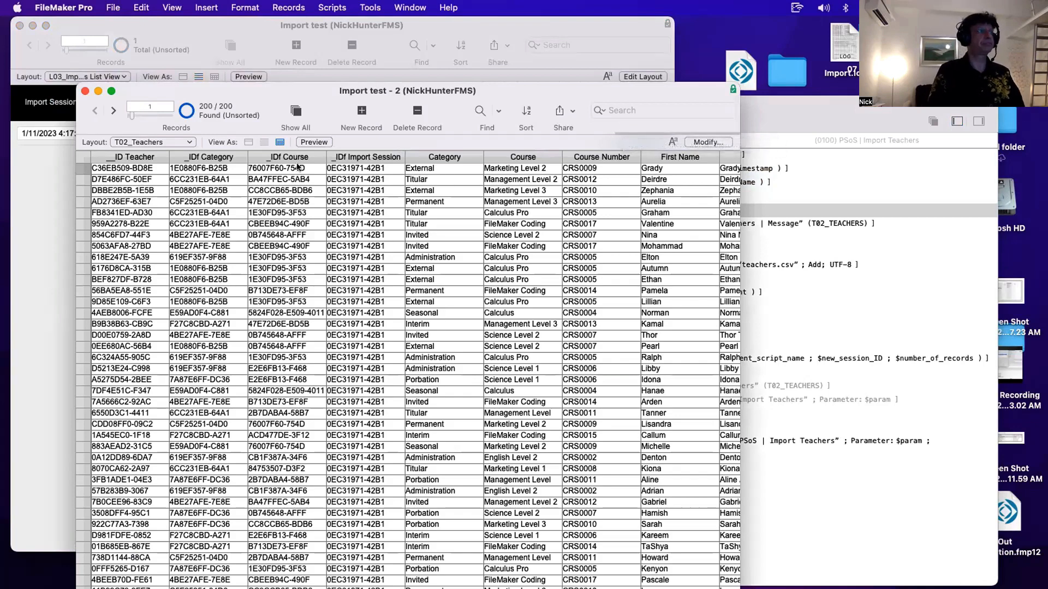
key("super+w")
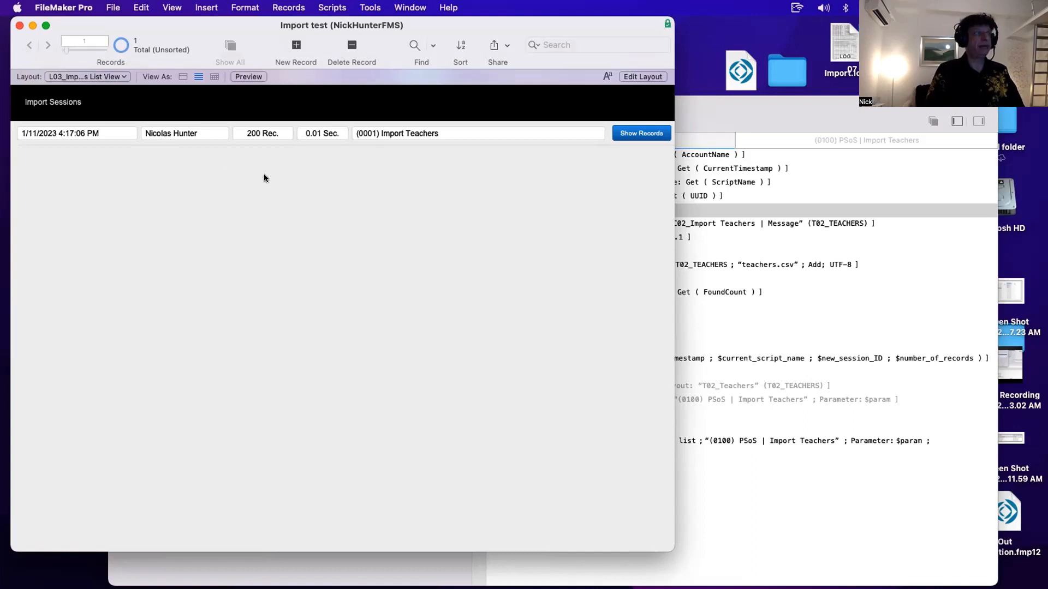
left_click(81, 75)
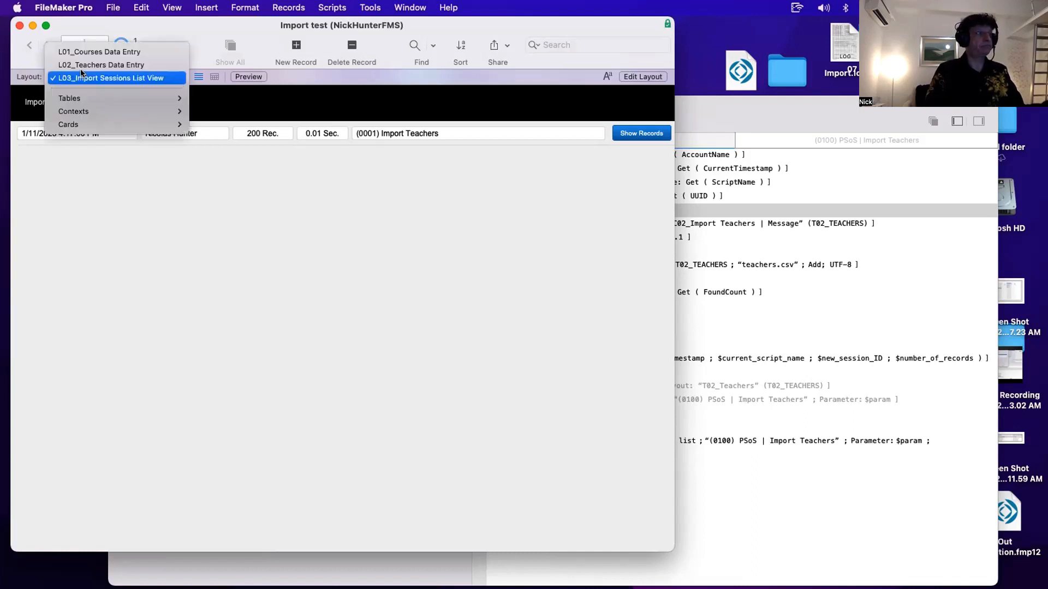
left_click(439, 130)
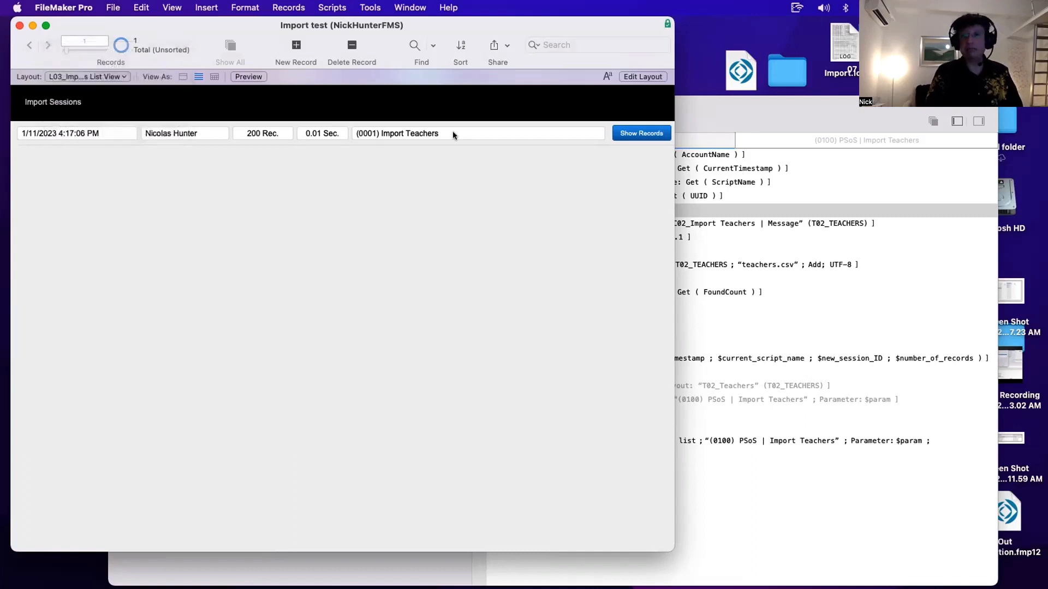
- Return to the Courses Data Entry layout and review the user and timestamp variable lines of the Import Teachers script
left_click(103, 73)
left_click(102, 52)
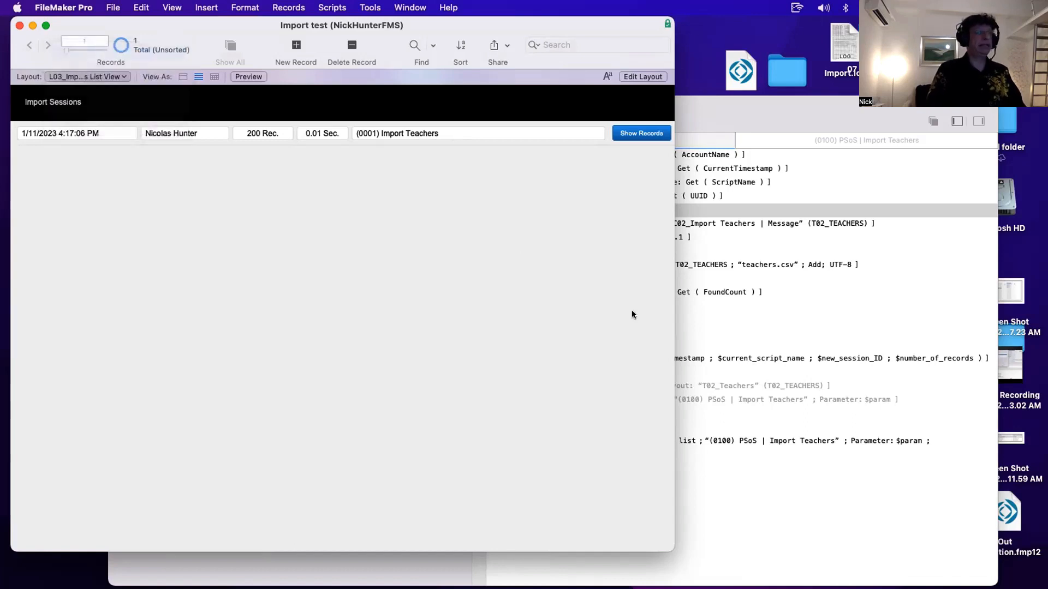
left_click(760, 295)
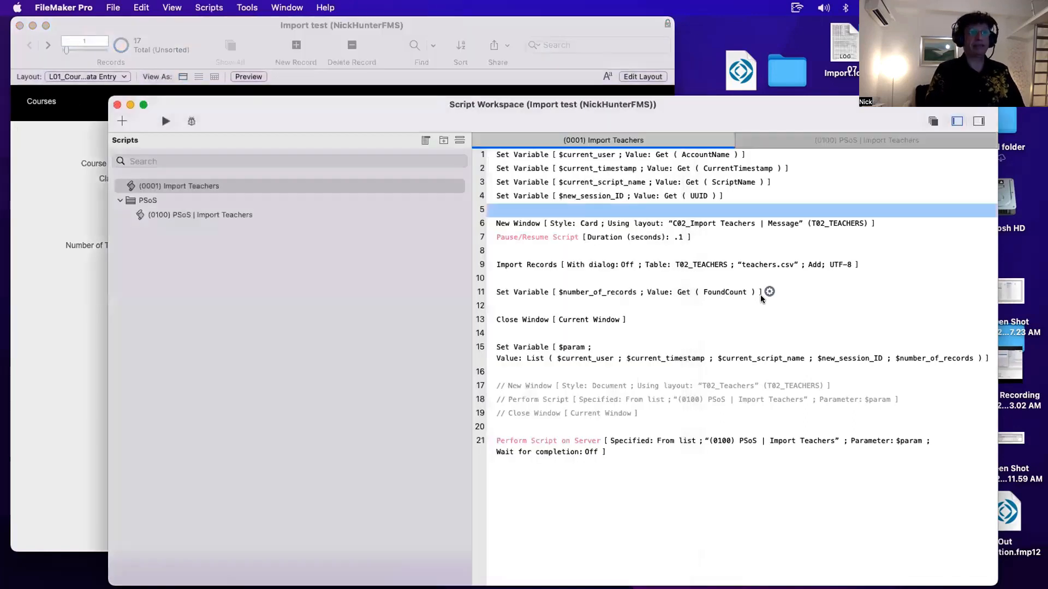
left_click(544, 154)
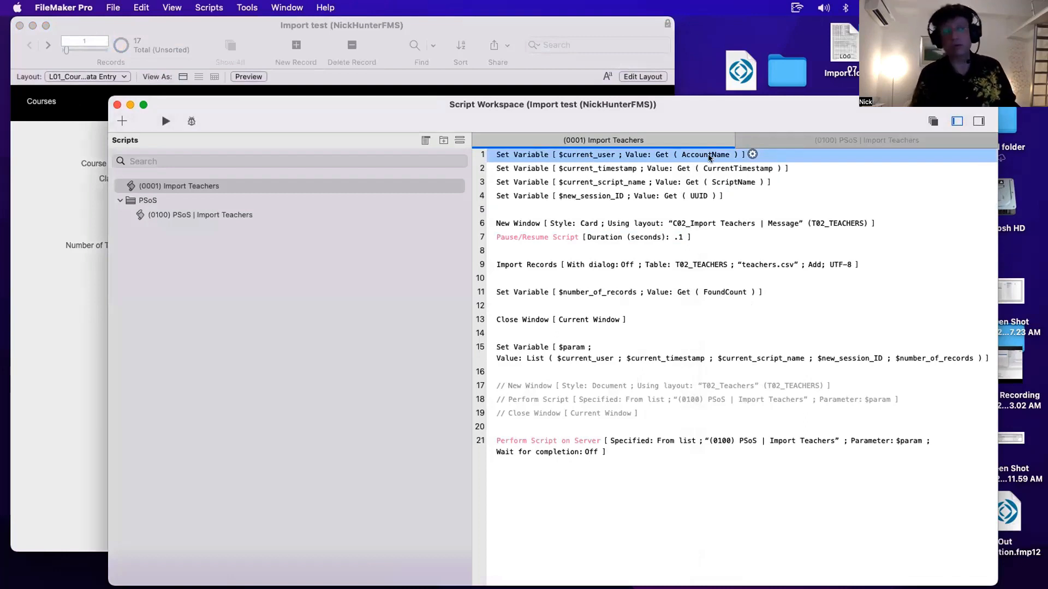
left_click(625, 172, "shift")
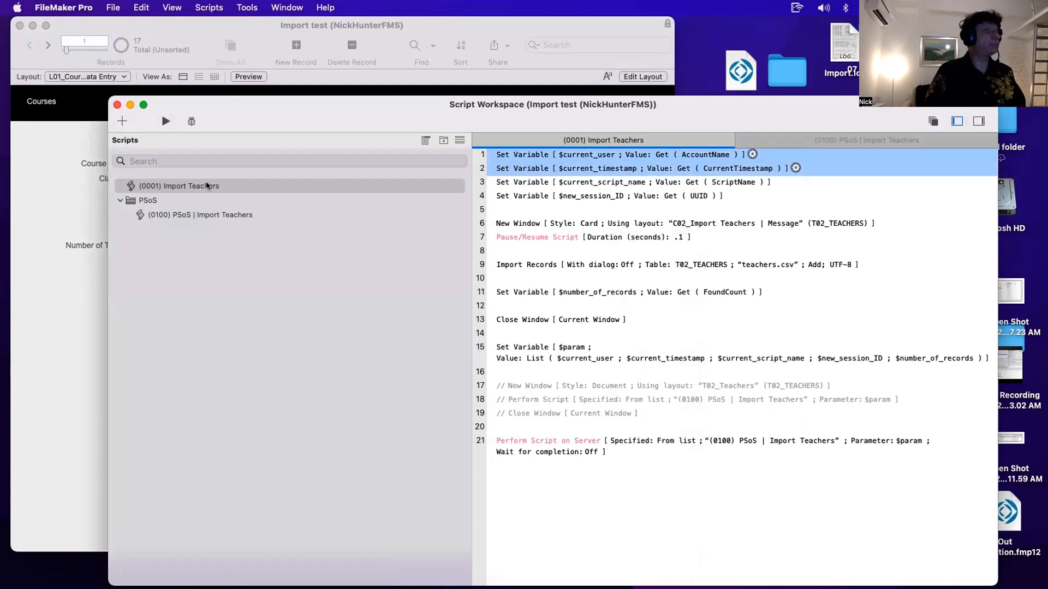
- Switch to the L03 Import Sessions list view to check the session record, then back to the Courses Data Entry layout
left_click(71, 103)
left_click(79, 78)
left_click(86, 105)
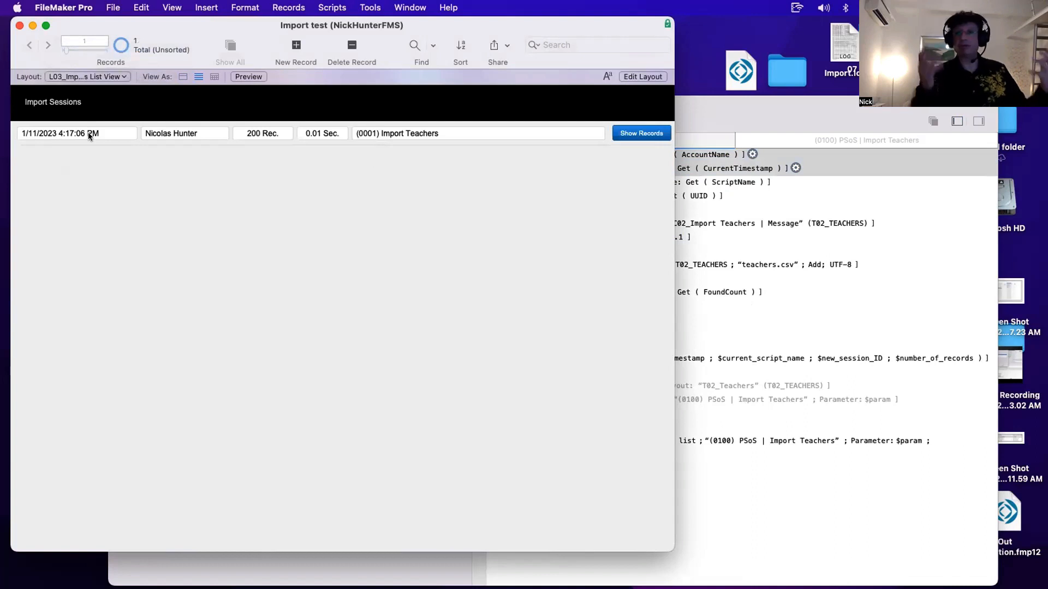
left_click(96, 76)
left_click(91, 50)
left_click(794, 289)
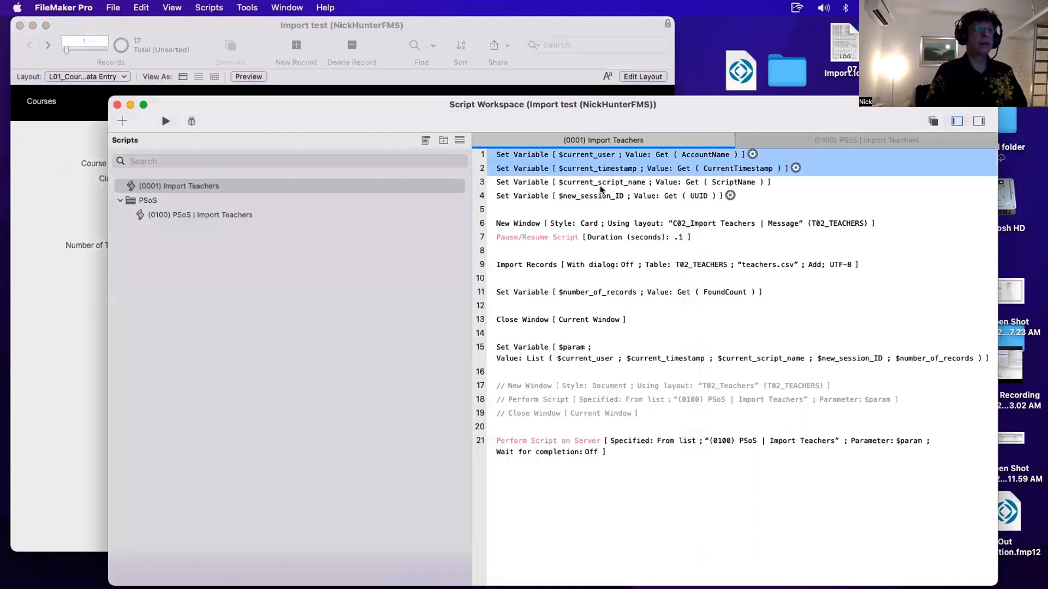
- Review the script name, session ID and New Window lines of the Import Teachers script
left_click(522, 185)
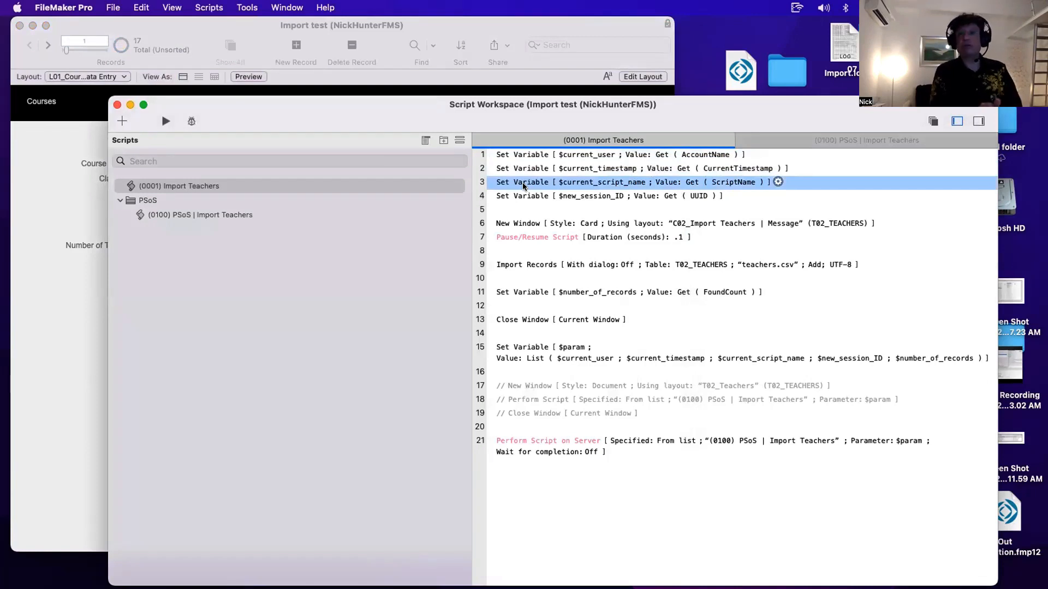
left_click(163, 186)
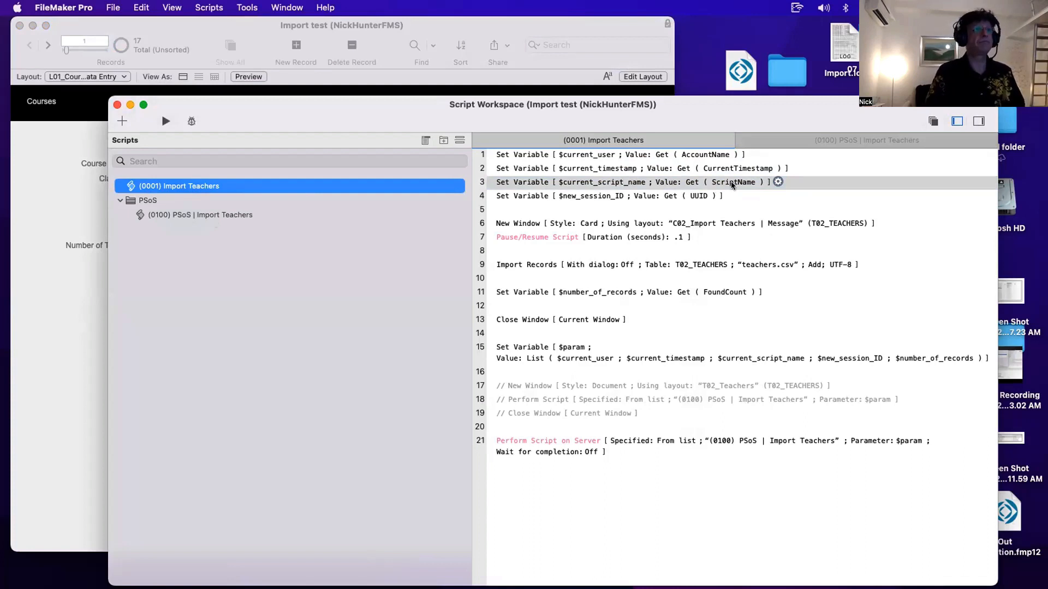
left_click(522, 197)
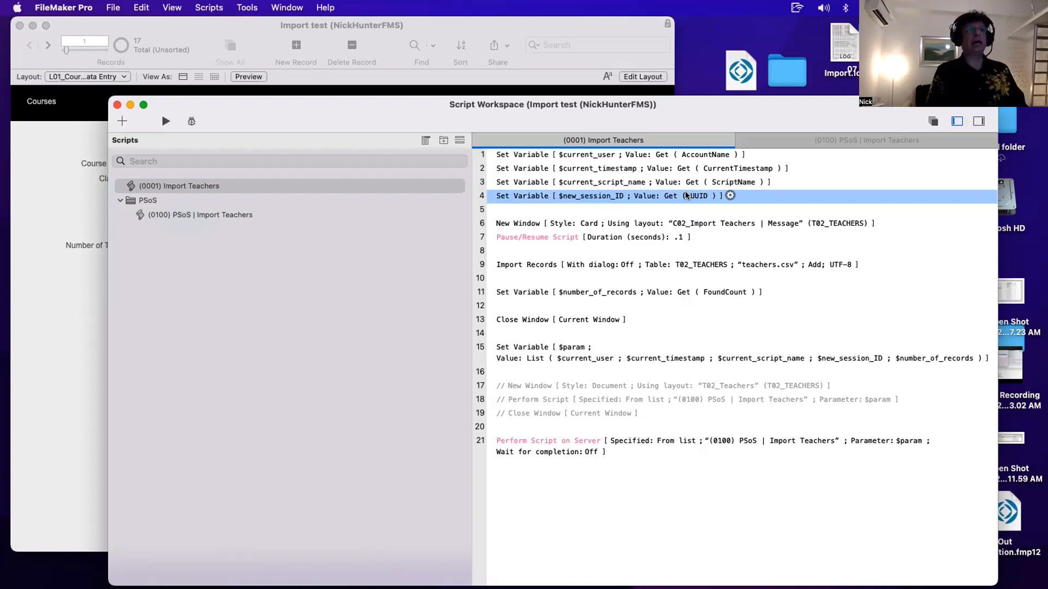
left_click(548, 226)
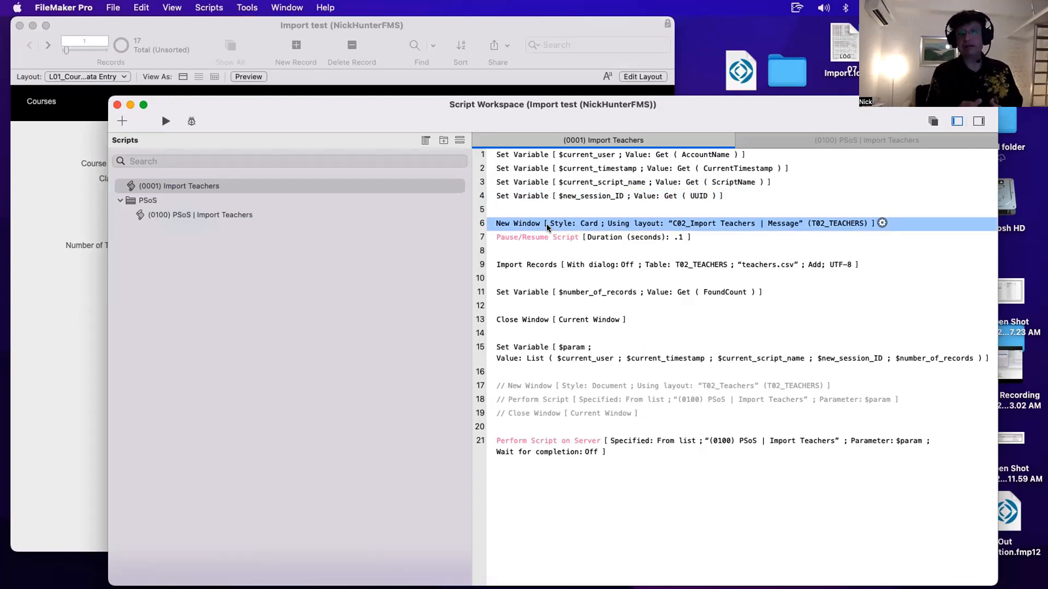
- Open the C02_Import Teachers | Message card layout from Manage Layouts
key("super+shift+l")
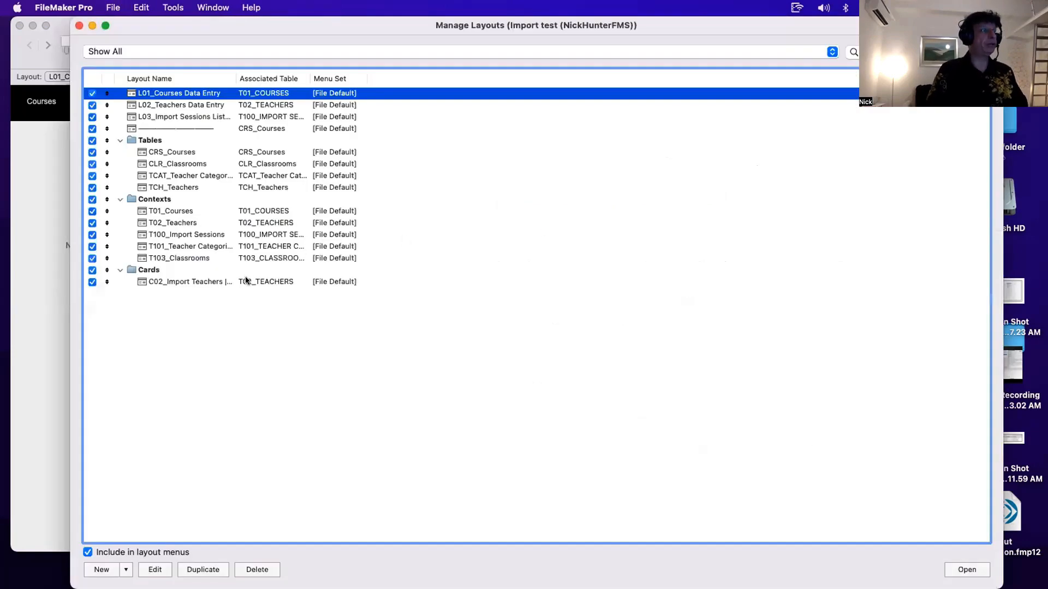
left_click(248, 281)
left_click(949, 569)
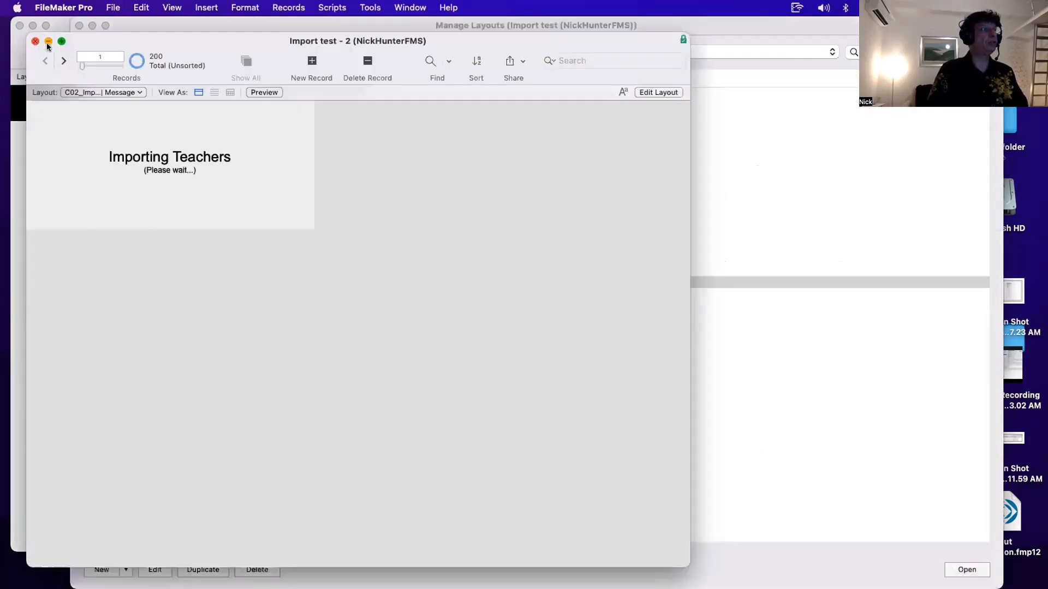
- Examine the Importing Teachers message card window and close it
left_click(61, 42, "alt")
left_click_drag(99, 42, 275, 240)
key("alt+super+s")
left_click(215, 126, "alt")
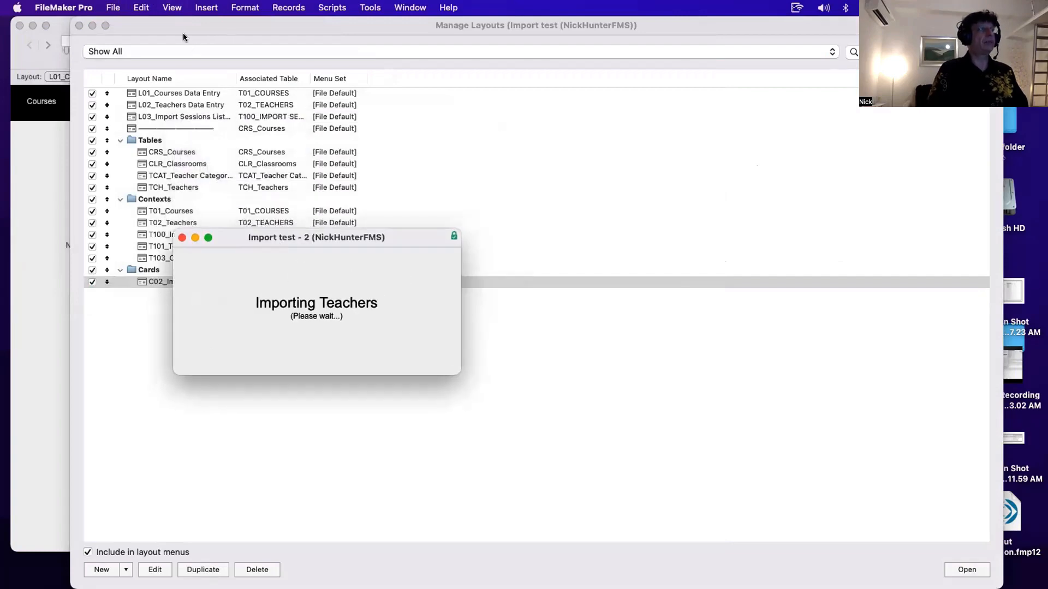
left_click_drag(182, 28, 184, 28)
left_click_drag(752, 316, 836, 360)
left_click(307, 250)
left_click_drag(307, 238, 299, 235)
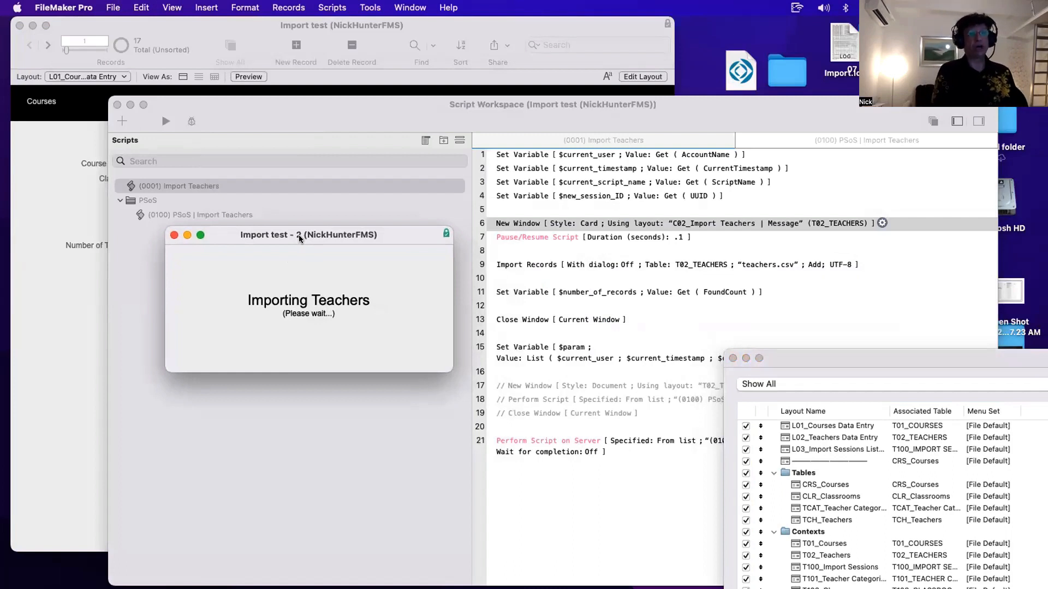
left_click(174, 235)
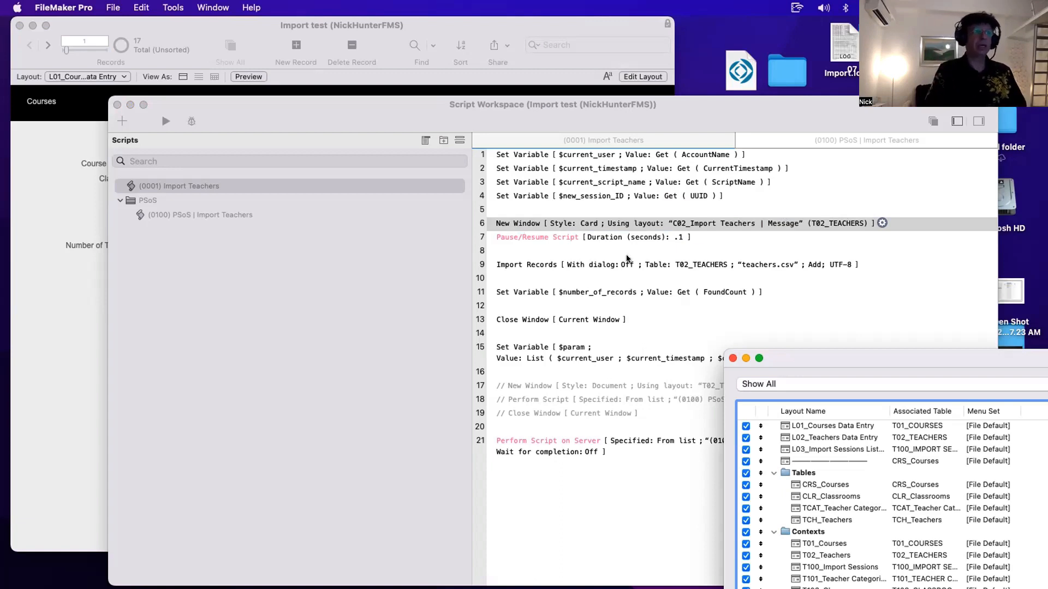
- Review the New Window, Pause/Resume Script and Import Records steps of the Import Teachers script
left_click(542, 250)
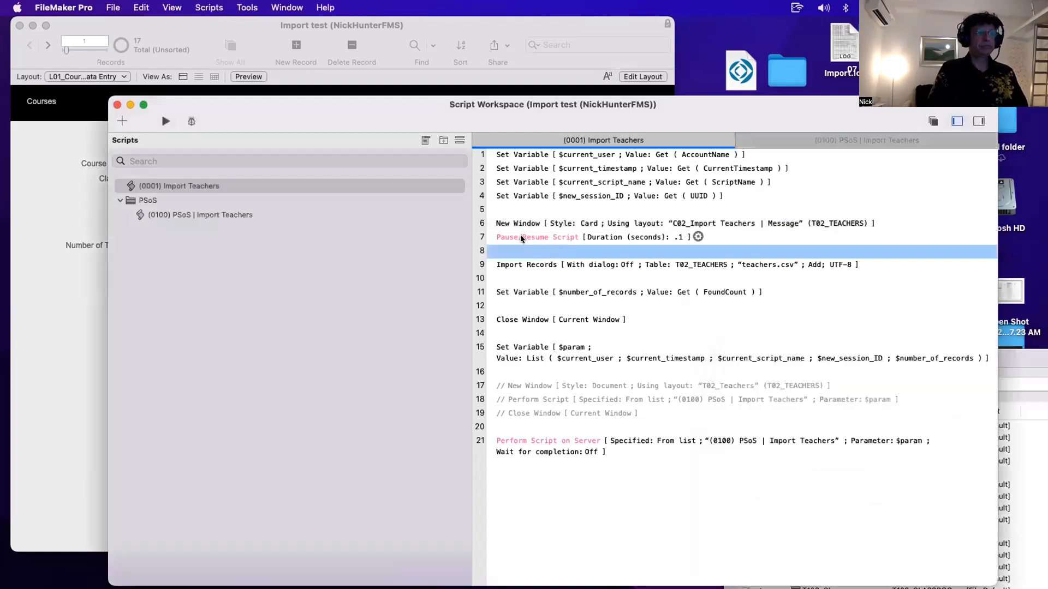
left_click(519, 238)
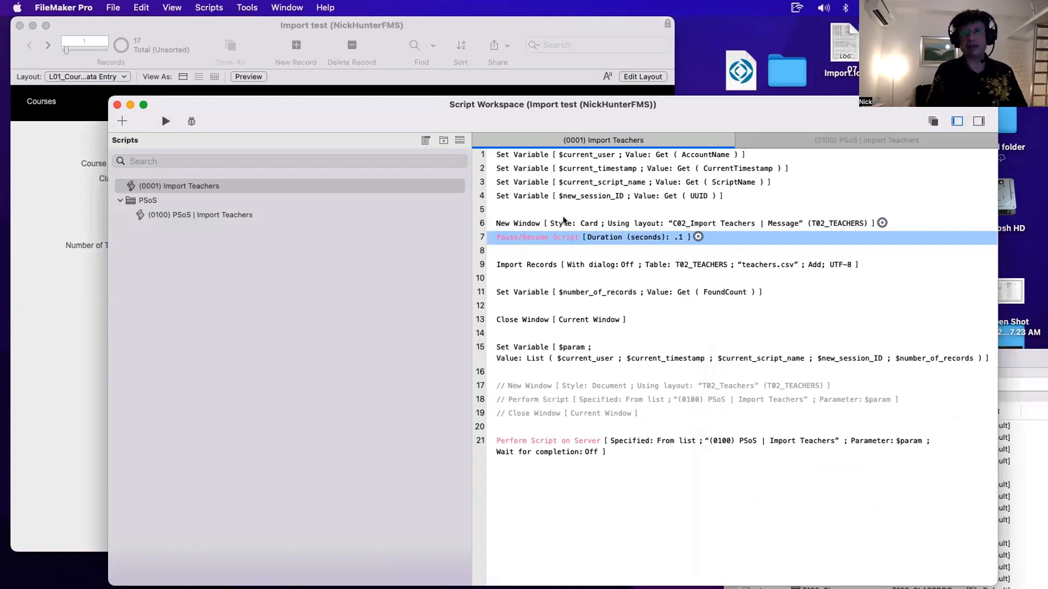
left_click(529, 225)
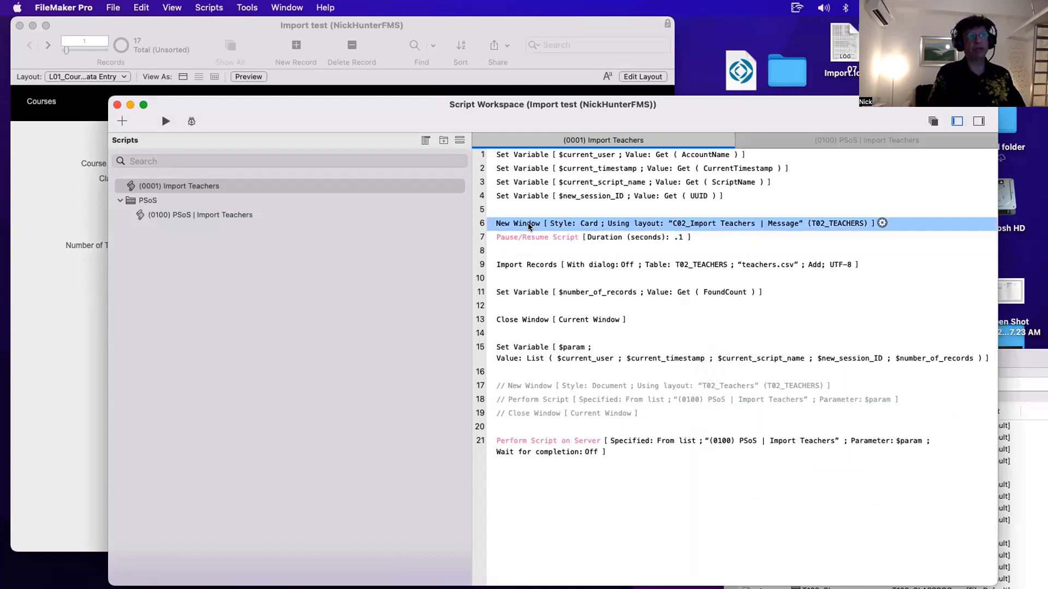
left_click(520, 266, "super")
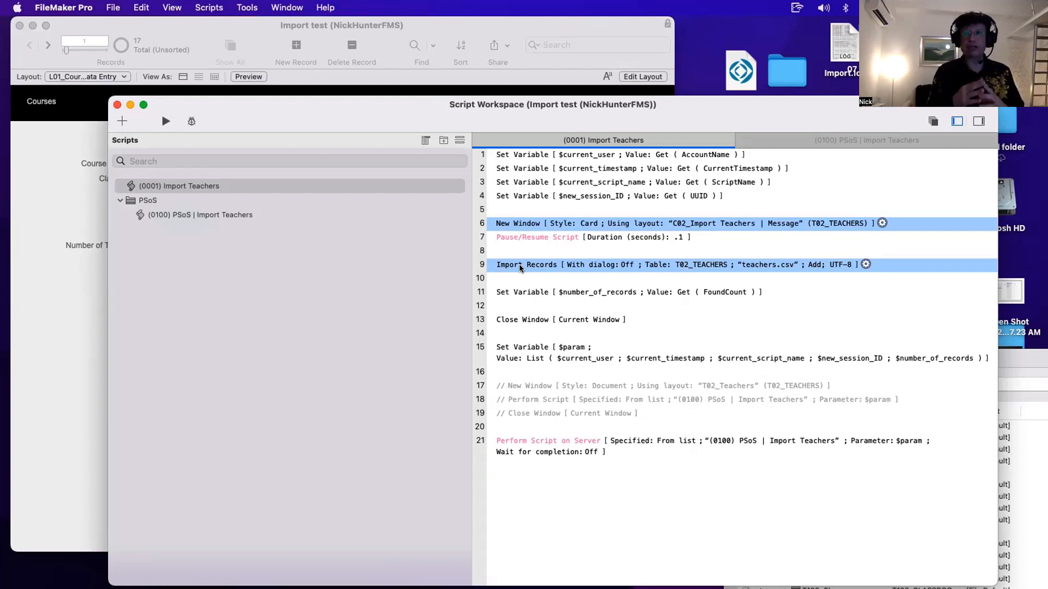
left_click(508, 237)
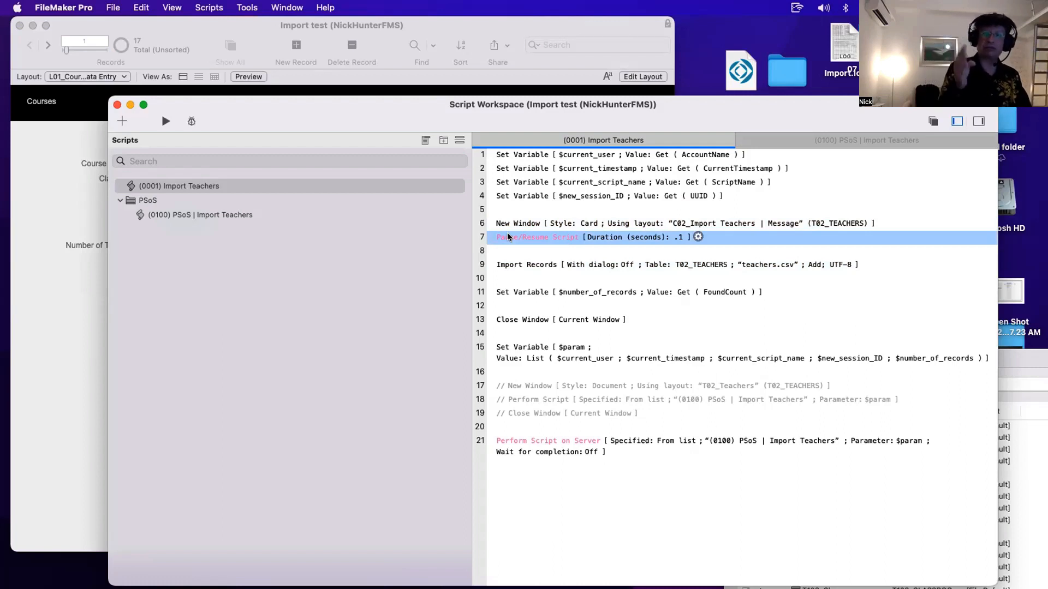
left_click(539, 264)
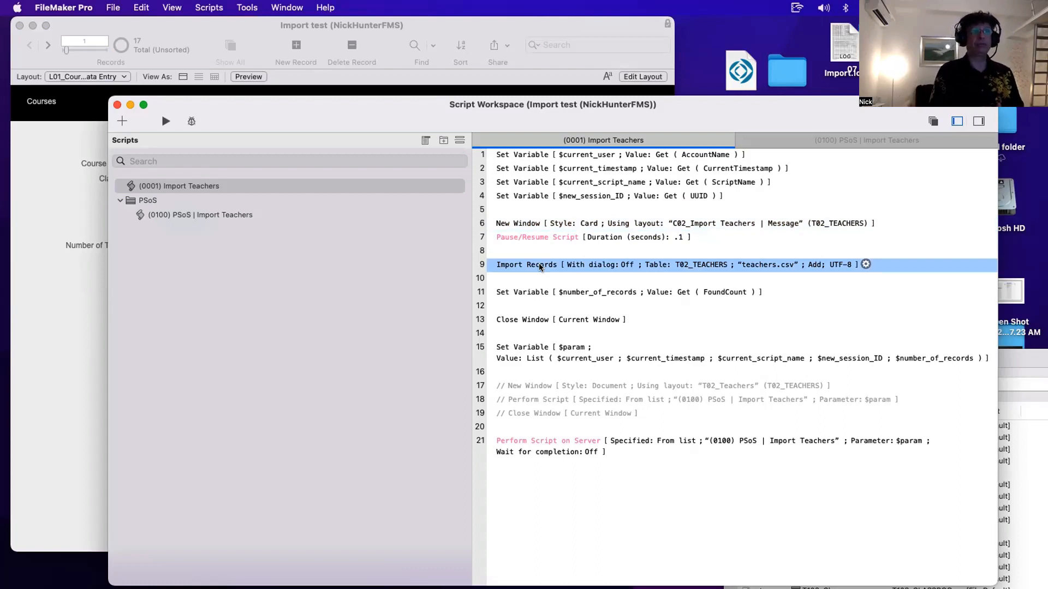
left_click(783, 221, "super")
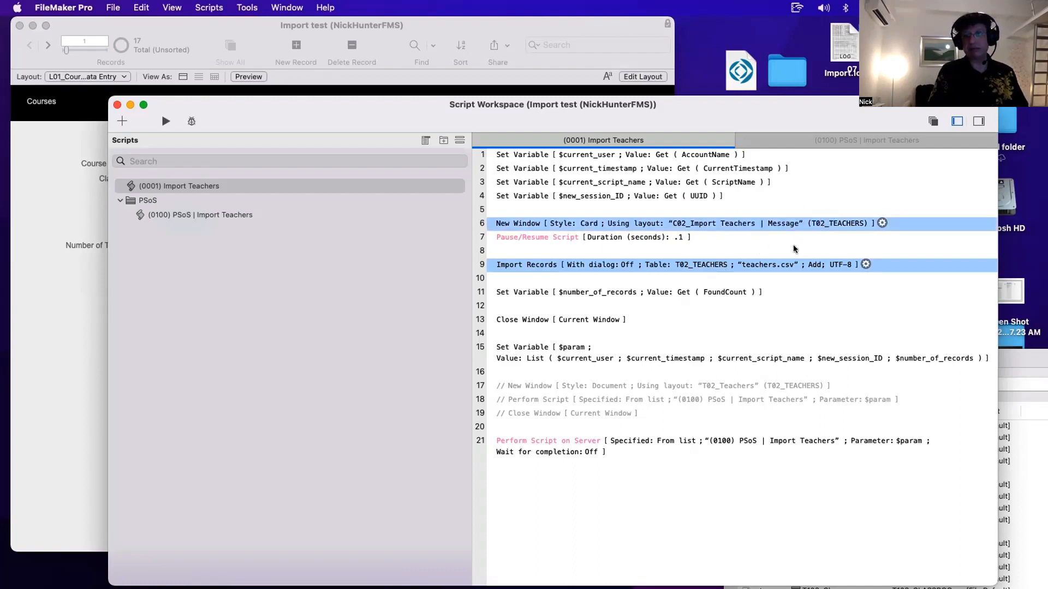
left_click(621, 248)
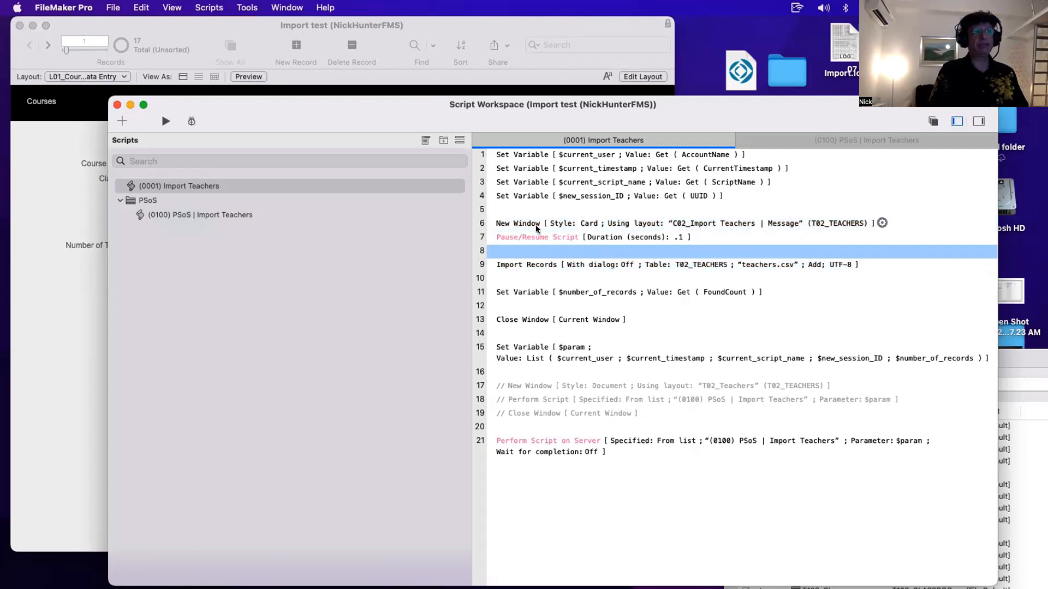
left_click(537, 226)
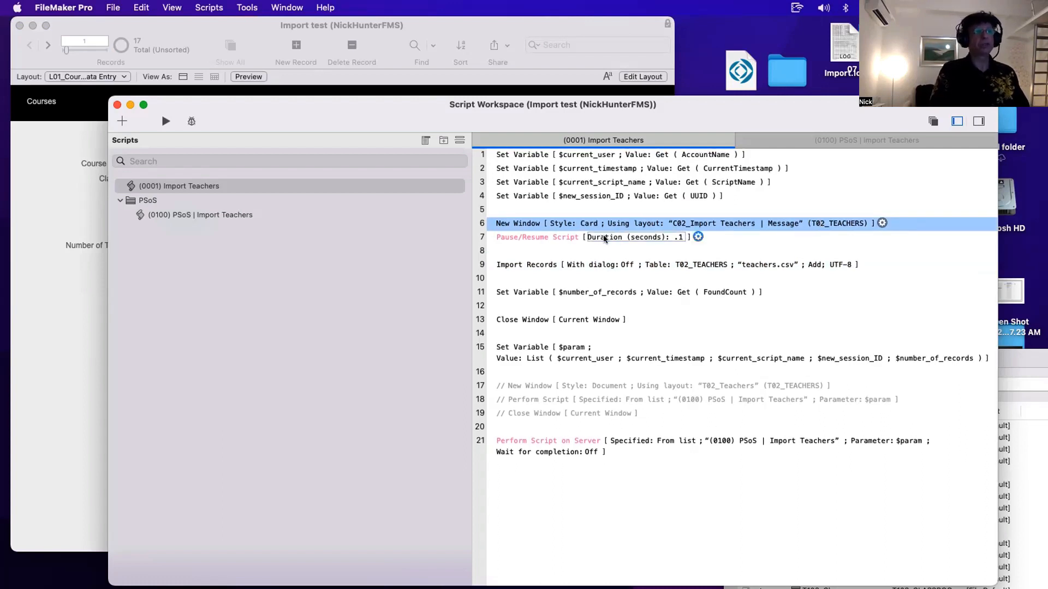
left_click(519, 266)
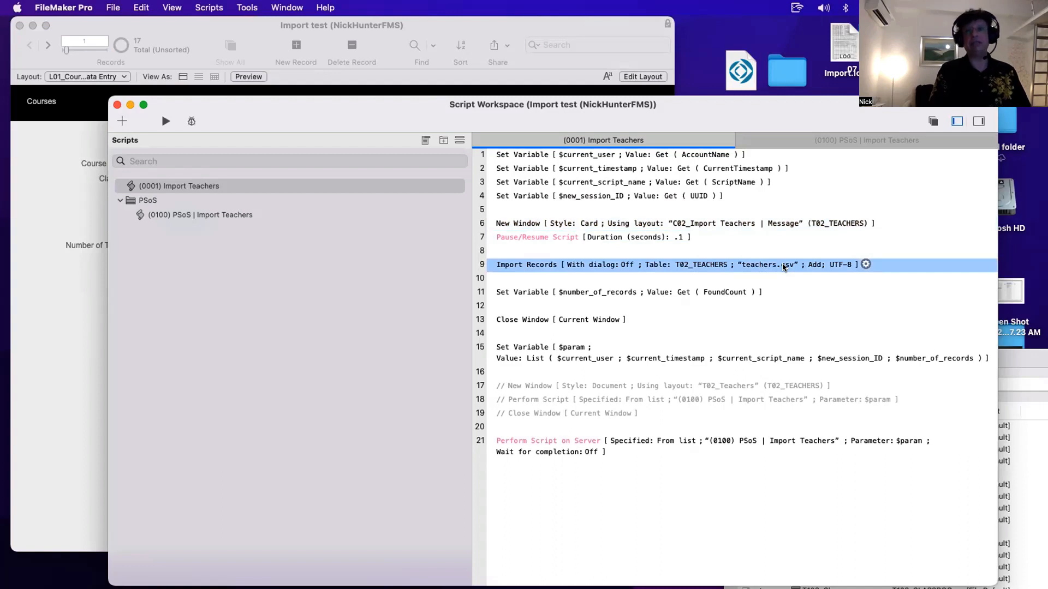
- Inspect the Import Records field mapping and its auto-enter field options without changing them
left_click(685, 264)
left_click(800, 471)
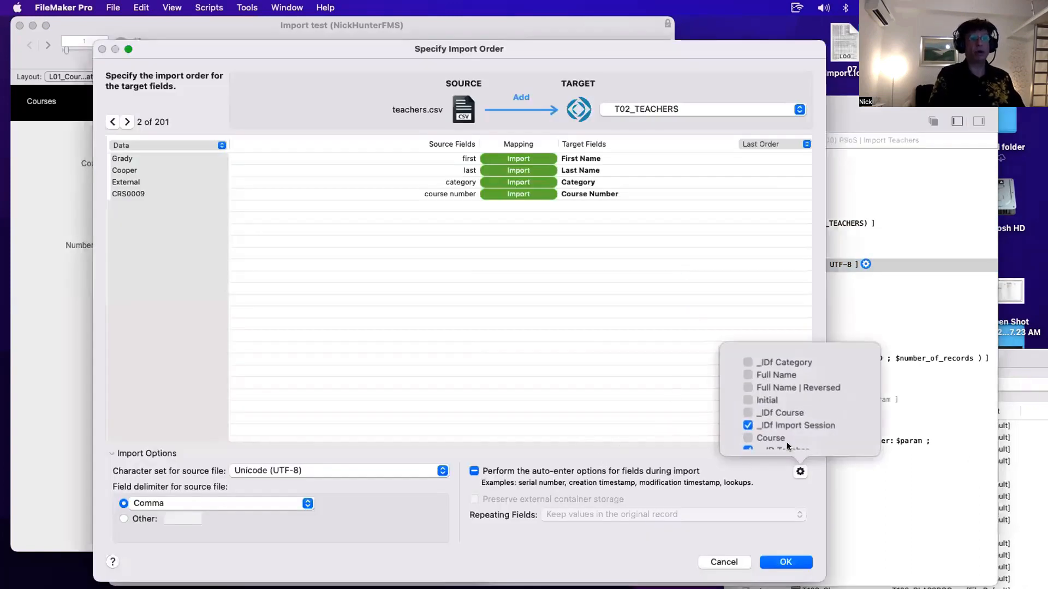
scroll(786, 442, "down", 1)
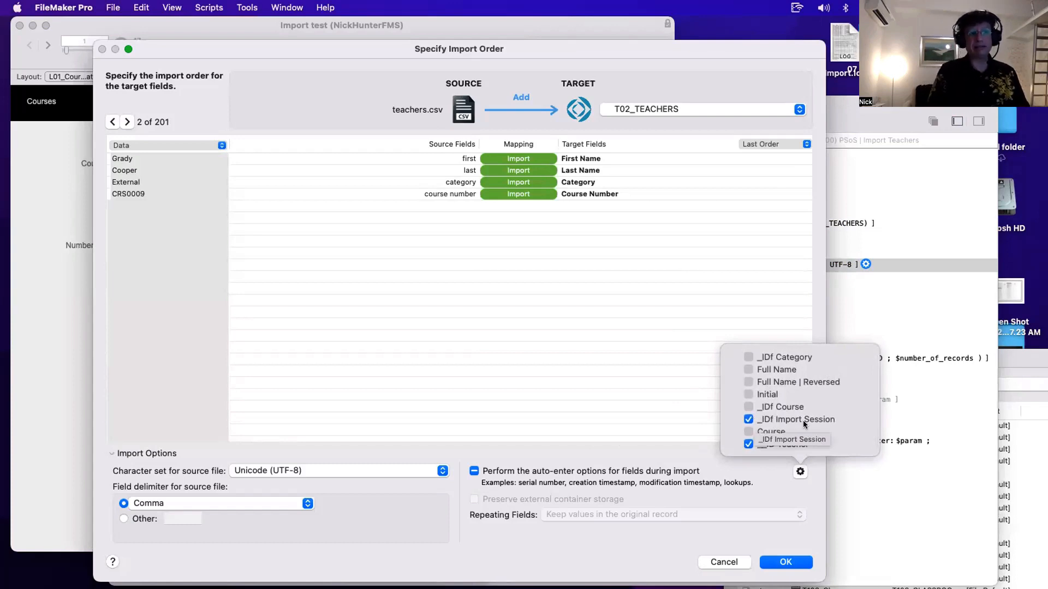
key("Escape")
key("Escape")
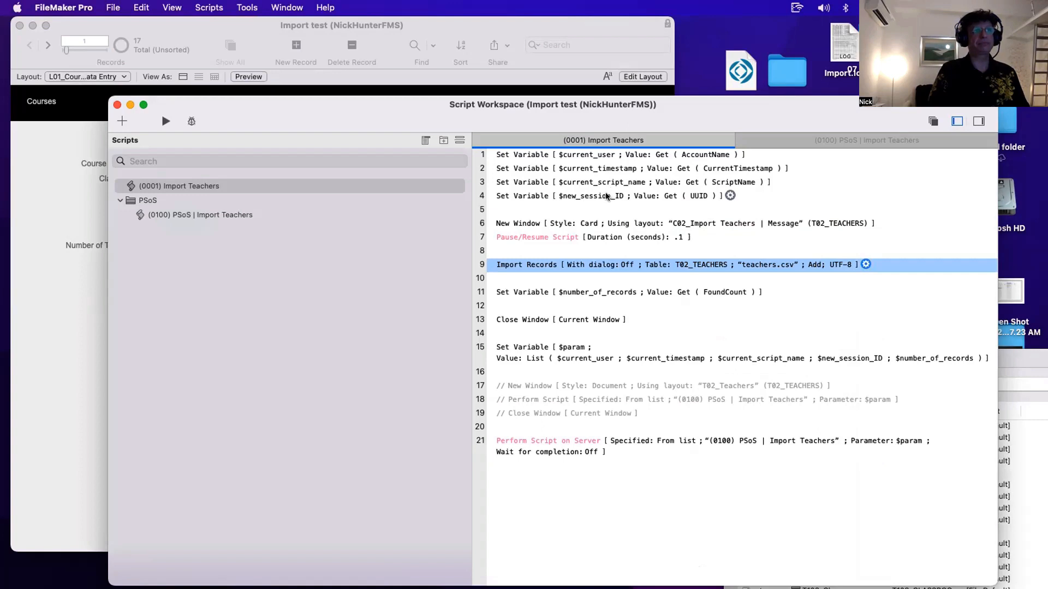
- Inspect the auto-enter calculation of the _IDf Import Session field in the TCH_Teachers table, then return to the script
left_click(604, 197)
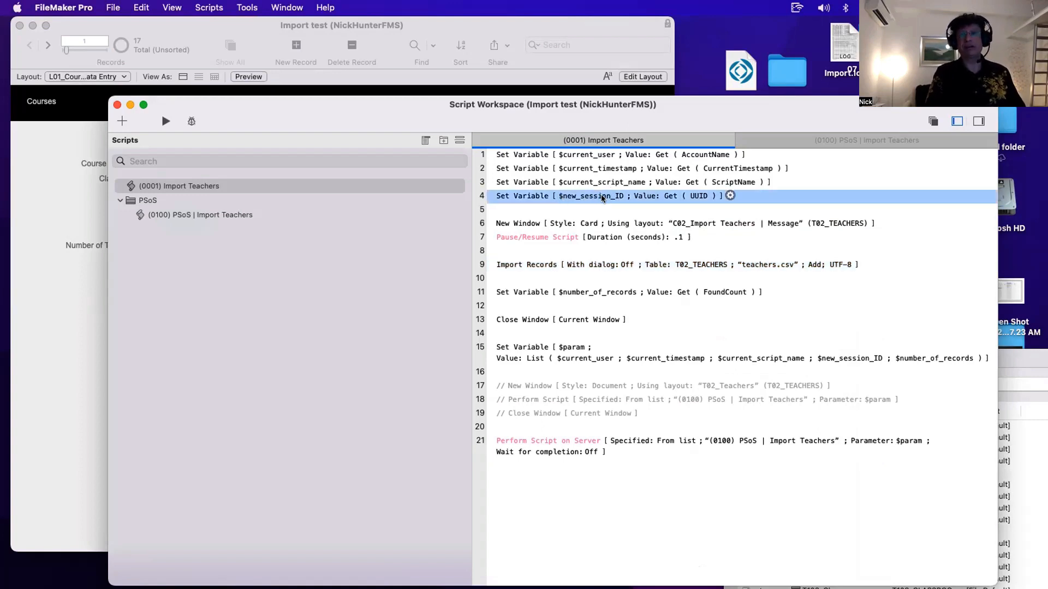
key("super+shift+d")
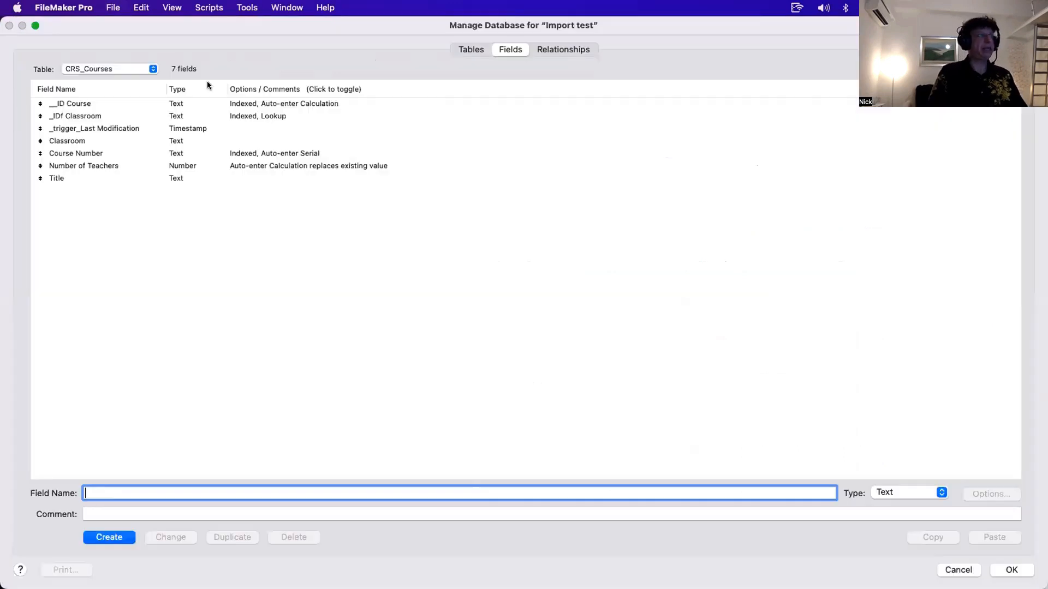
left_click(92, 70)
left_click(132, 108)
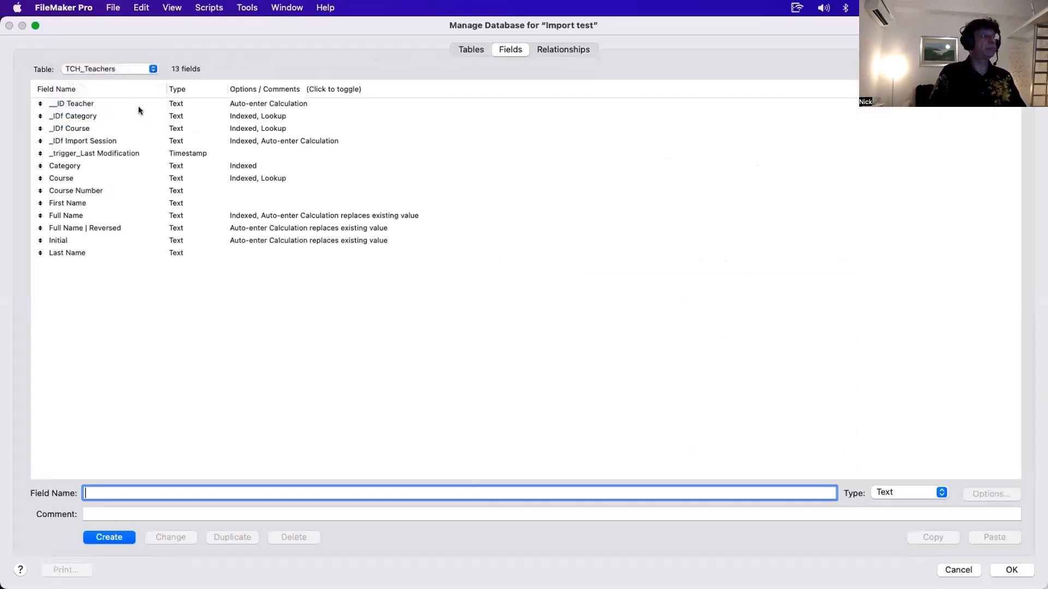
double_click(109, 141)
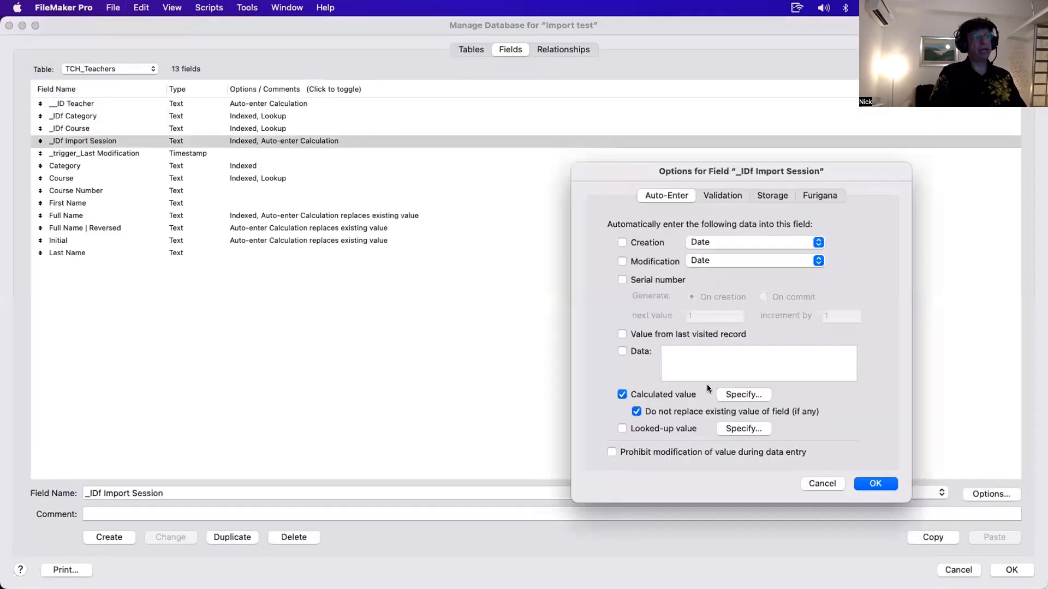
left_click(744, 394)
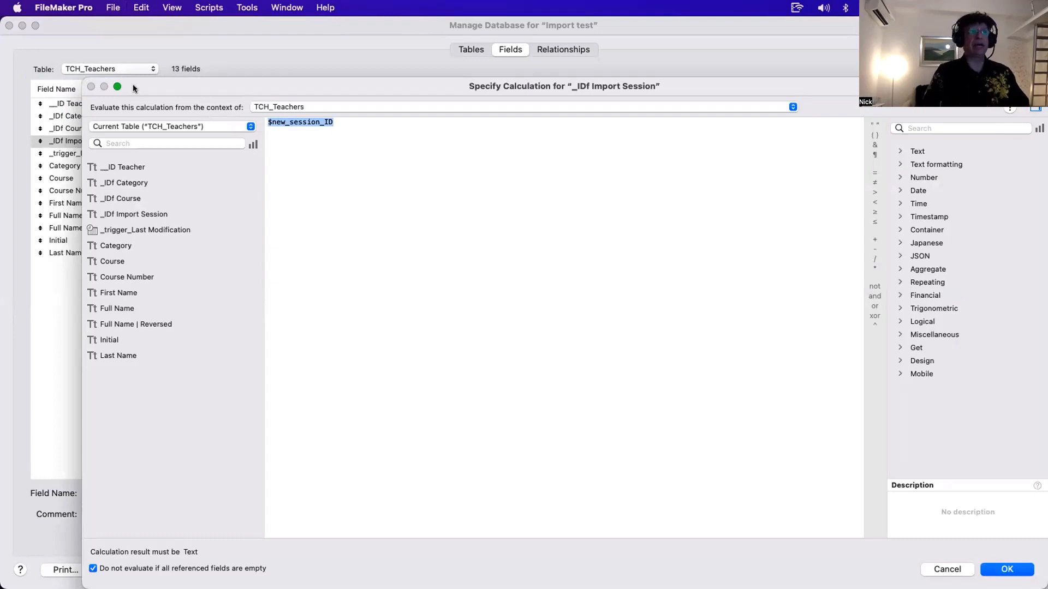
key("Escape")
key("Escape")
key("Escape")
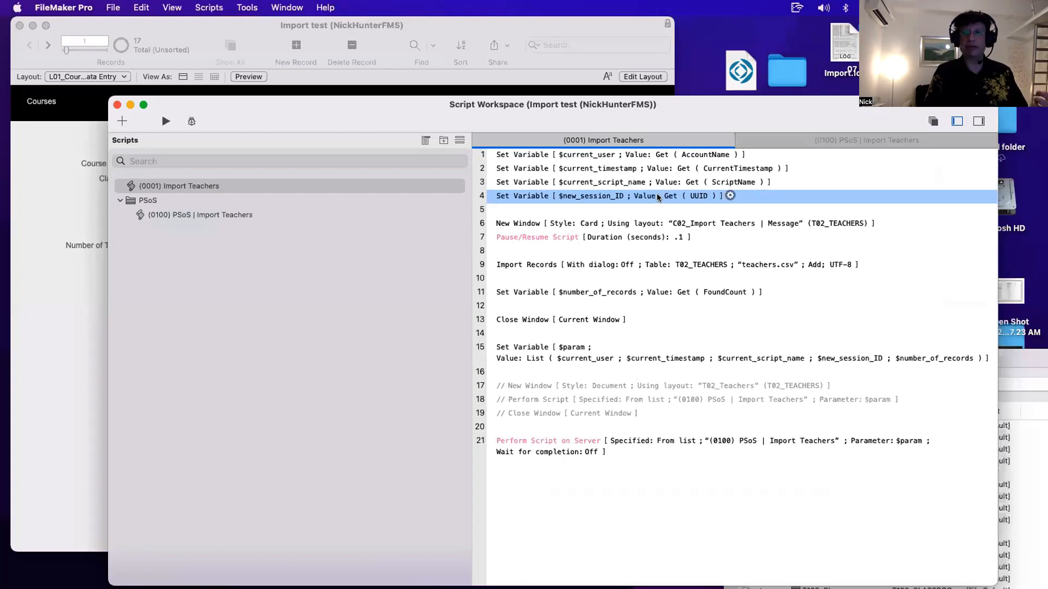
left_click(523, 264, "super")
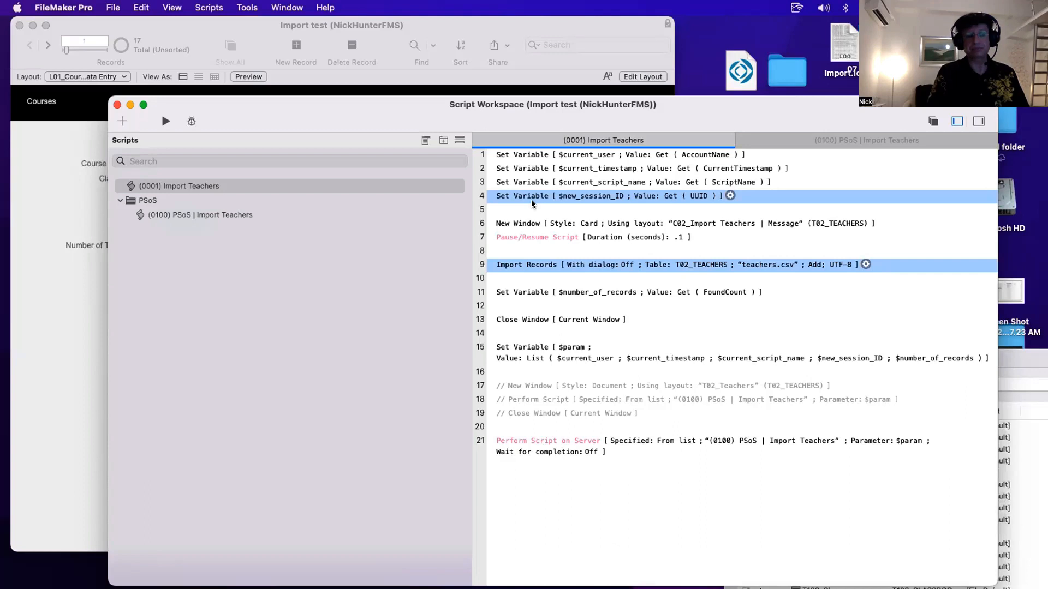
- Step through the Import Records, Set Variable $number_of_records and New Window lines of the Import Teachers script
left_click(528, 264)
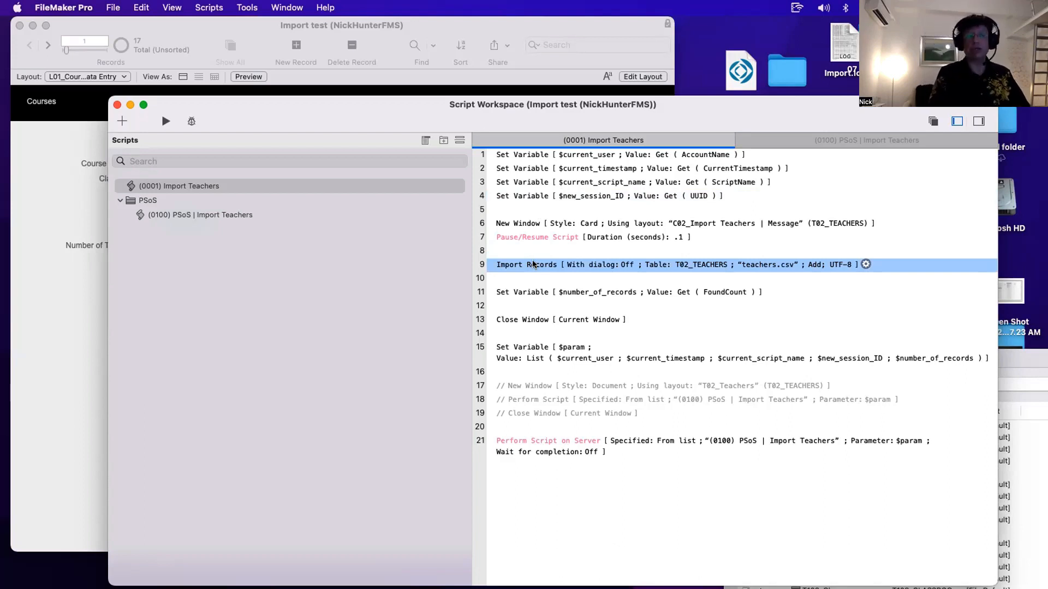
left_click(533, 292)
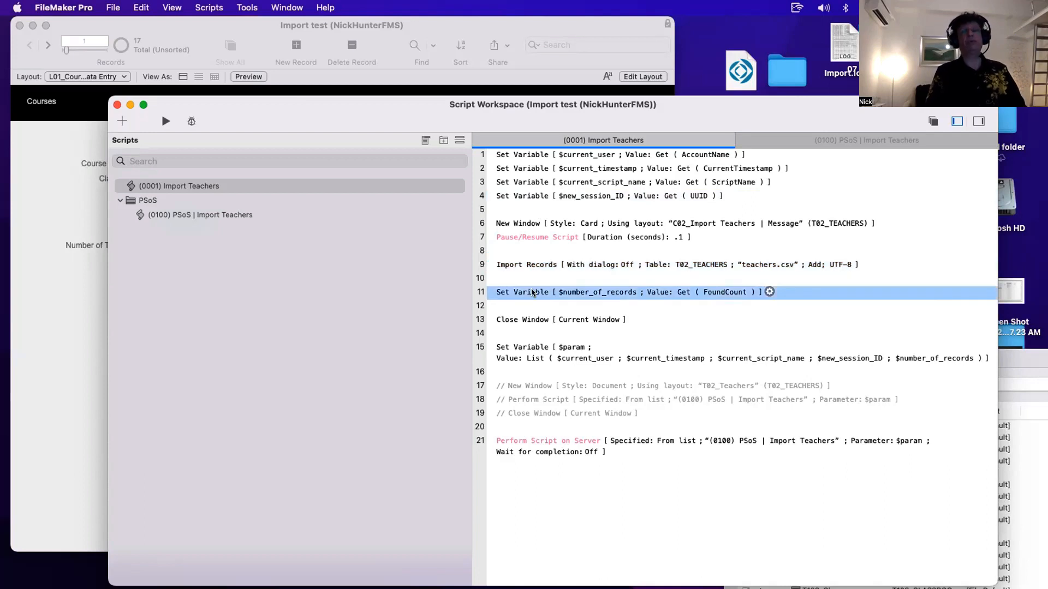
left_click(518, 225)
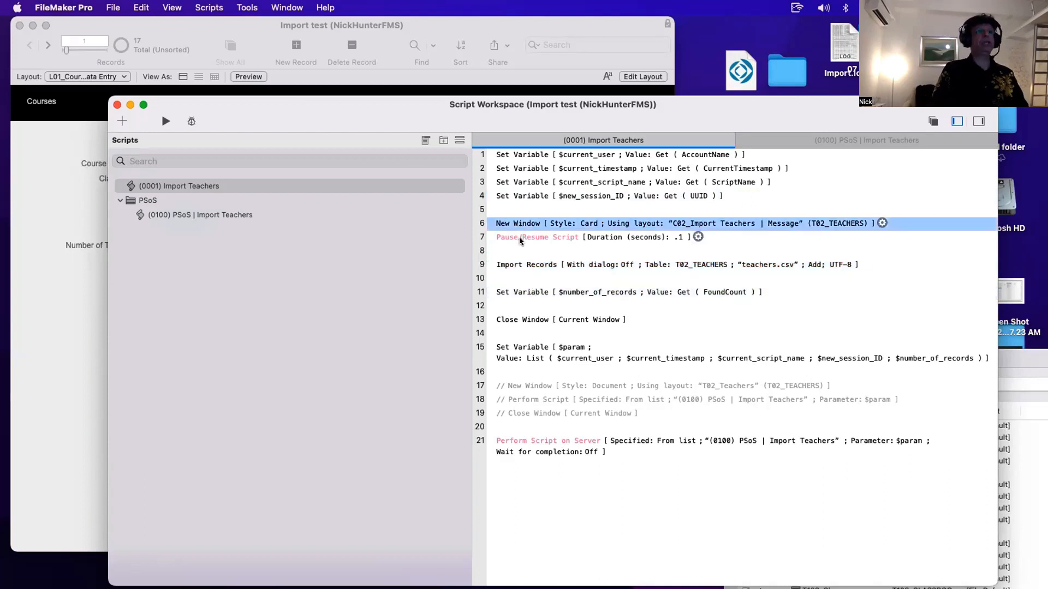
left_click(523, 264)
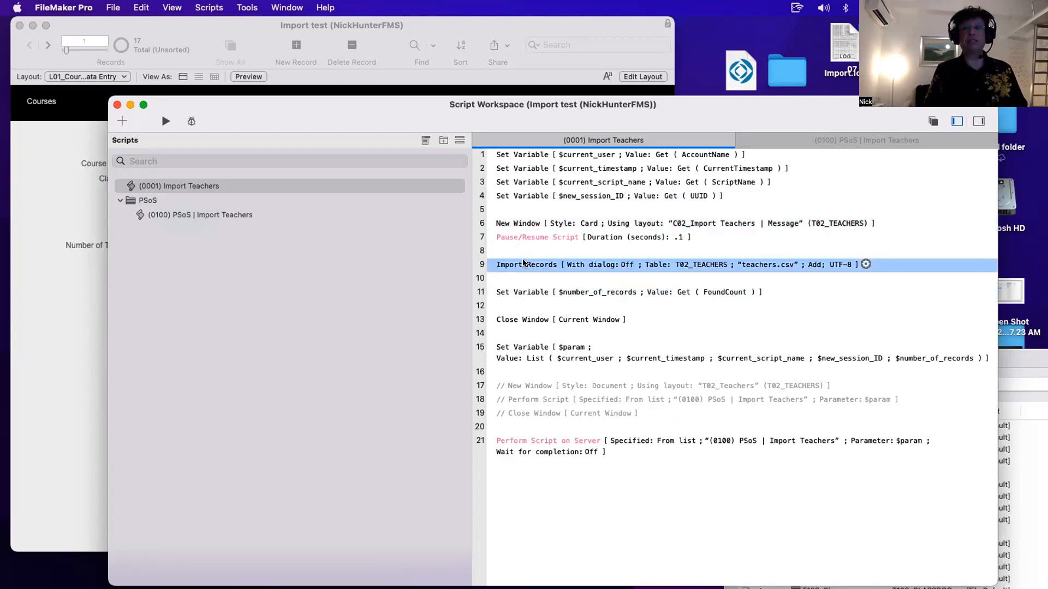
left_click(530, 293)
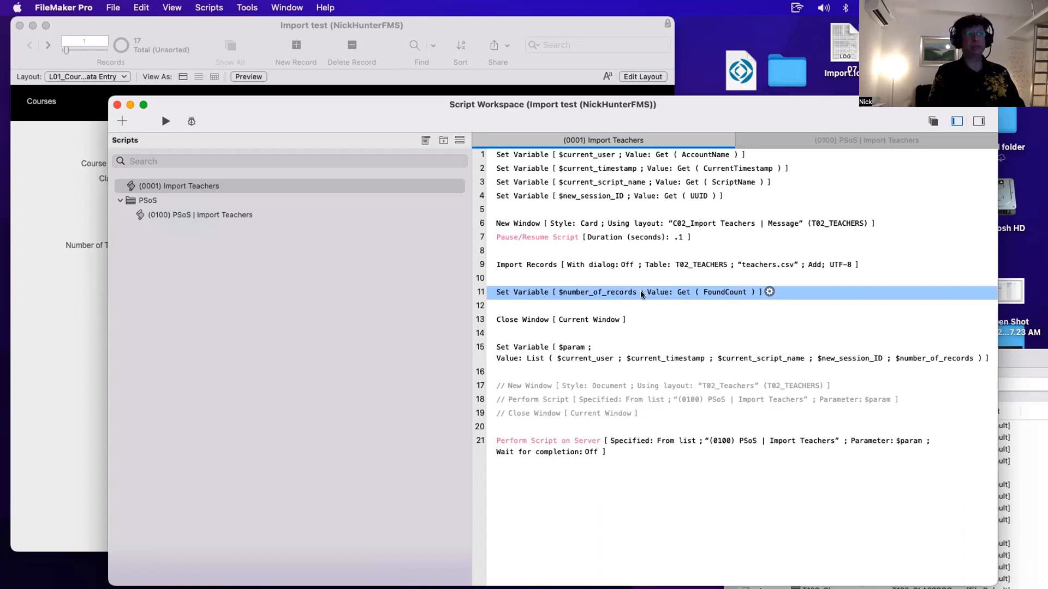
- Switch to the L03_Import Sessions List View layout to view the logged import session, then return to the script
left_click(87, 76)
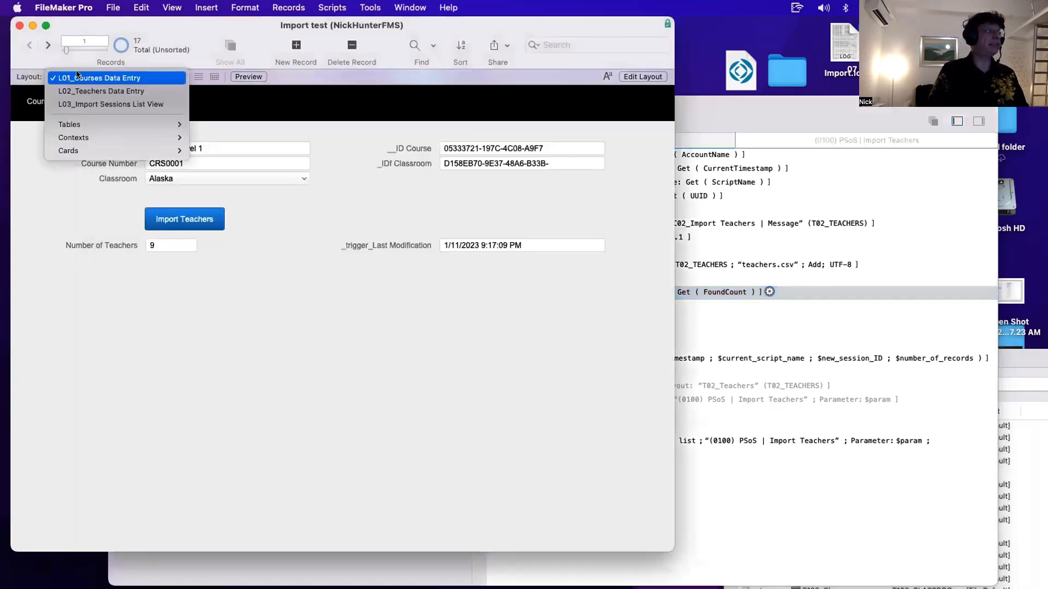
left_click(81, 107)
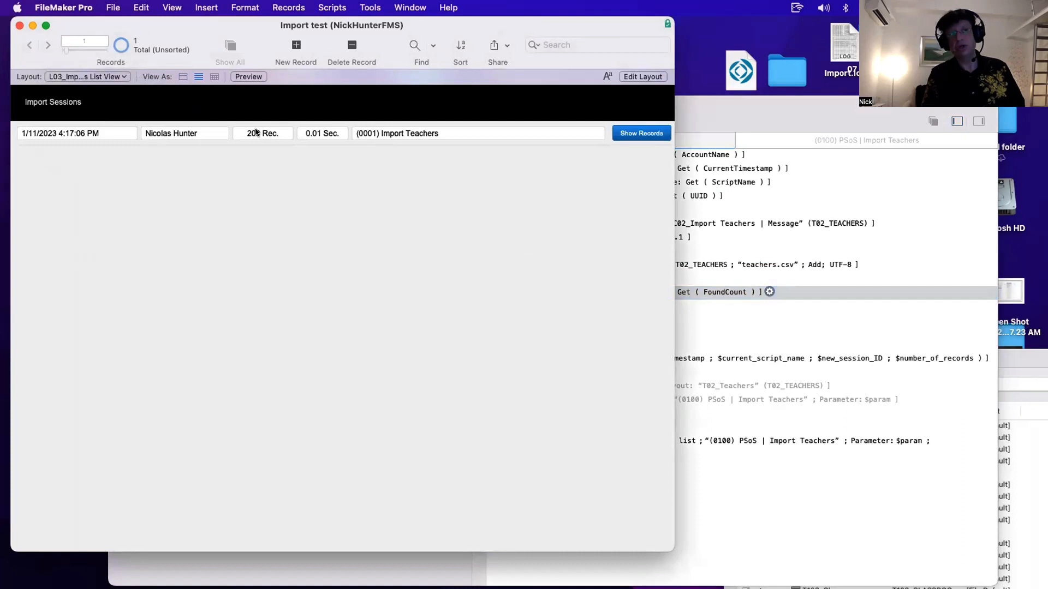
left_click(685, 294)
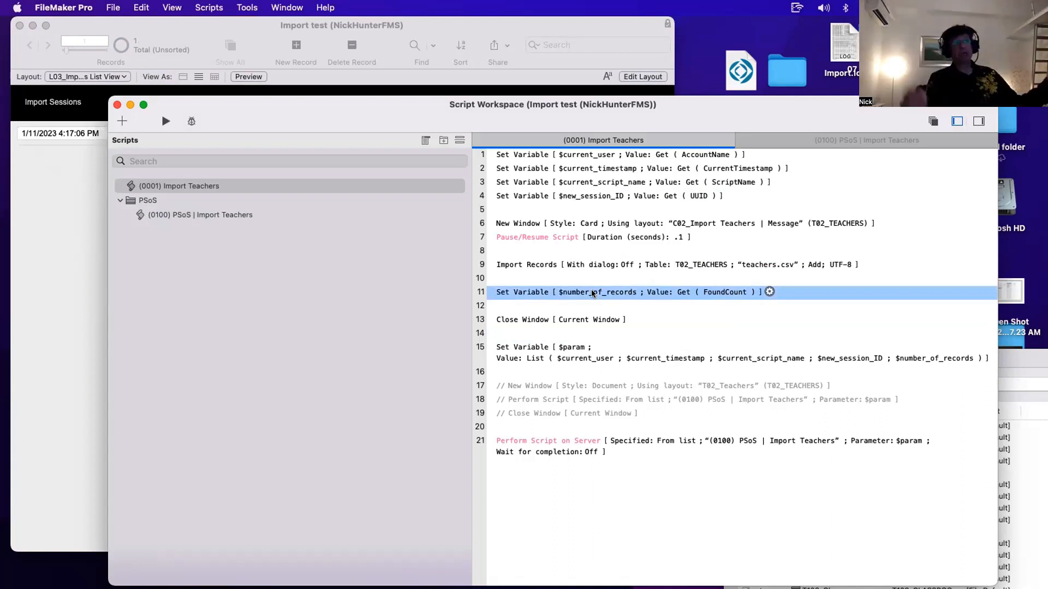
- Re-examine the Import Records, $number_of_records, Close Window and New Window steps of the script
left_click(548, 263)
left_click(546, 281)
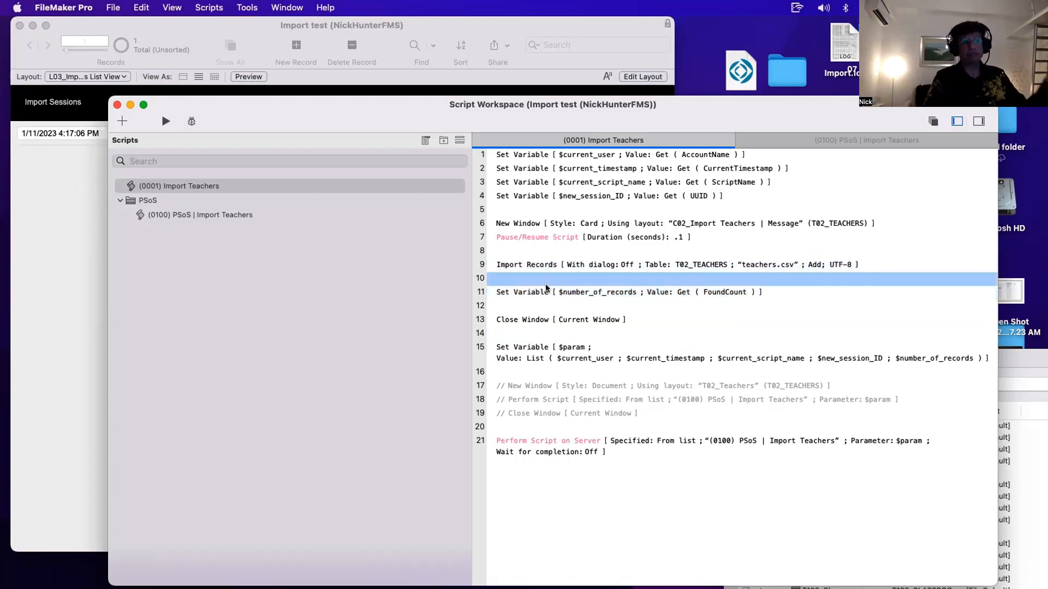
left_click(546, 287)
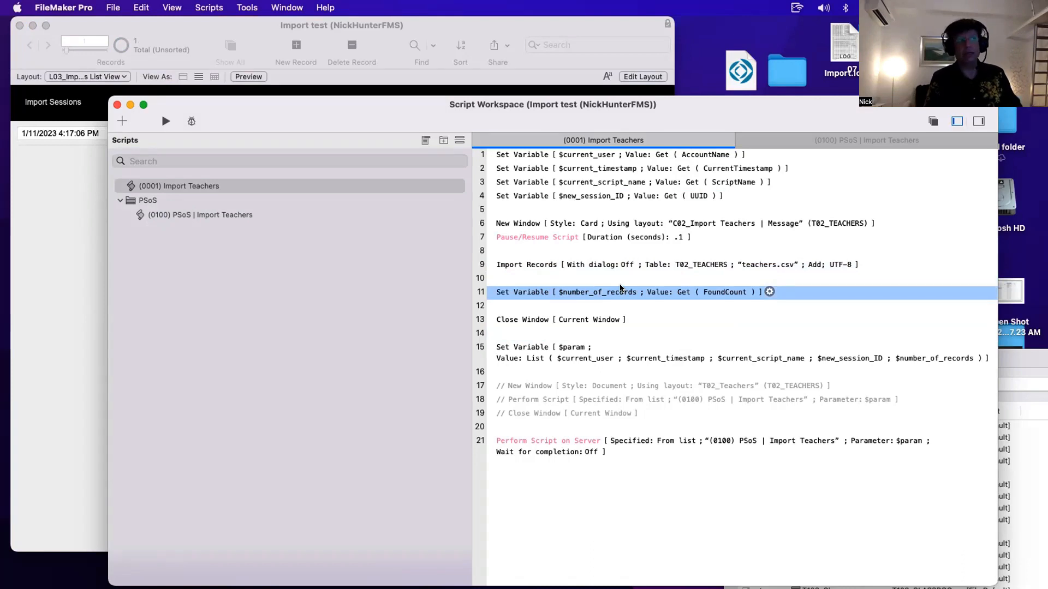
left_click(519, 263)
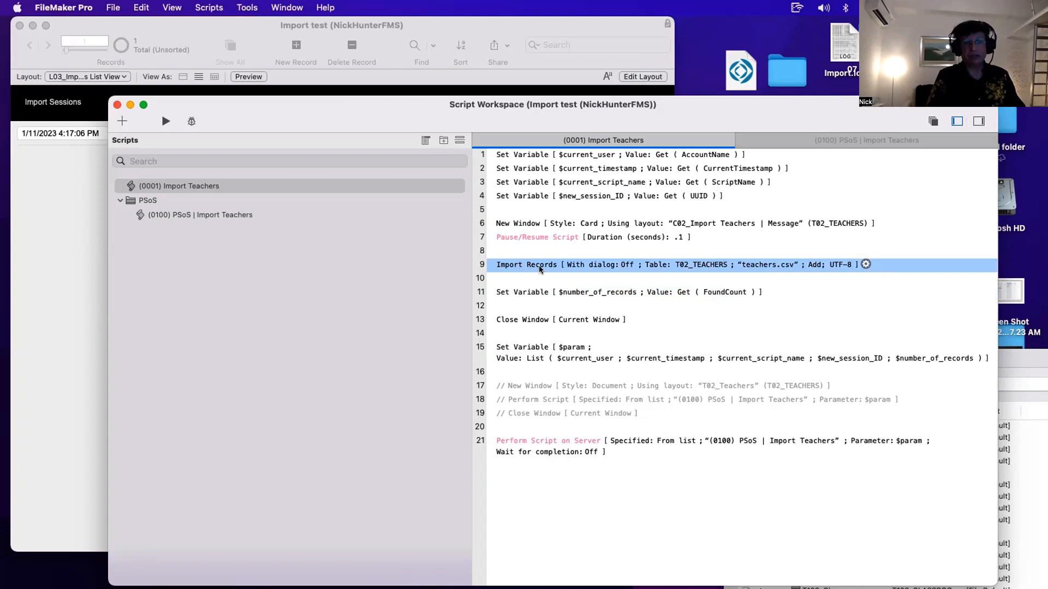
left_click(535, 293)
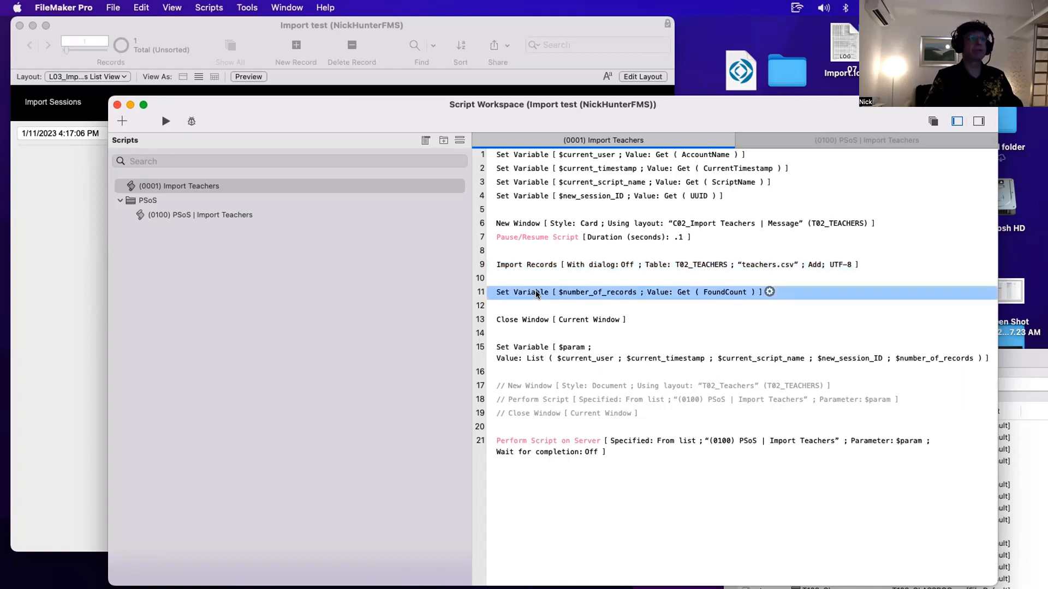
left_click(527, 321)
left_click(518, 225, "super")
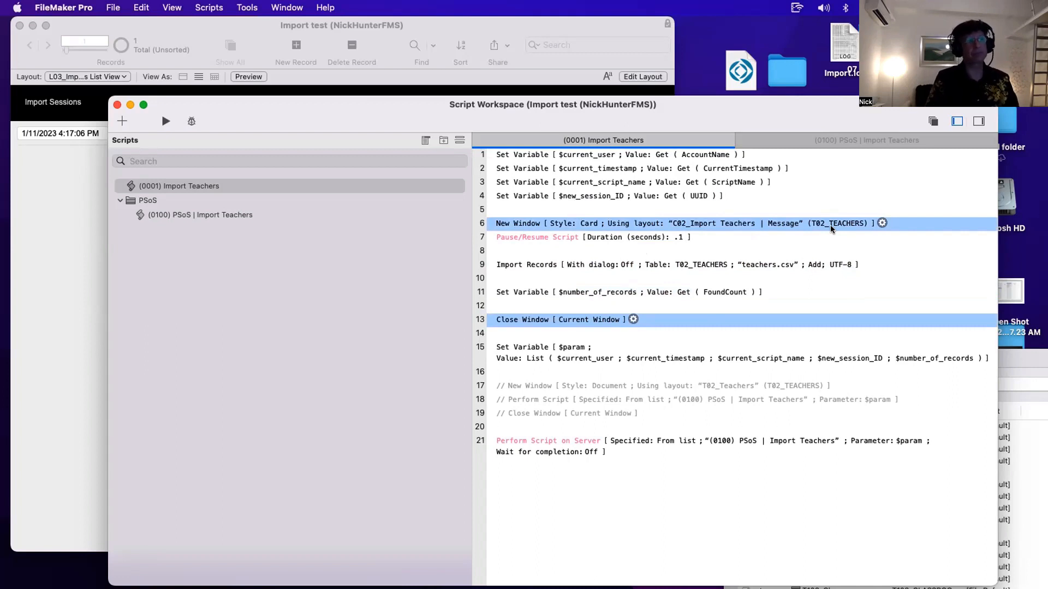
- Open the $param Set Variable calculation and copy its List expression, then close the dialogs
left_click(542, 354)
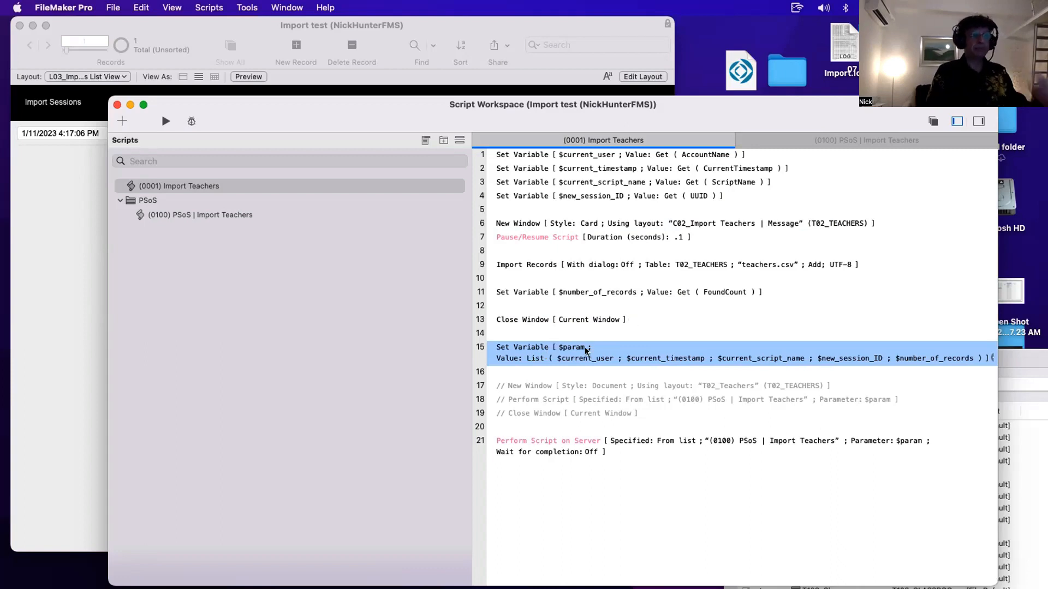
double_click(595, 356)
left_click(455, 489)
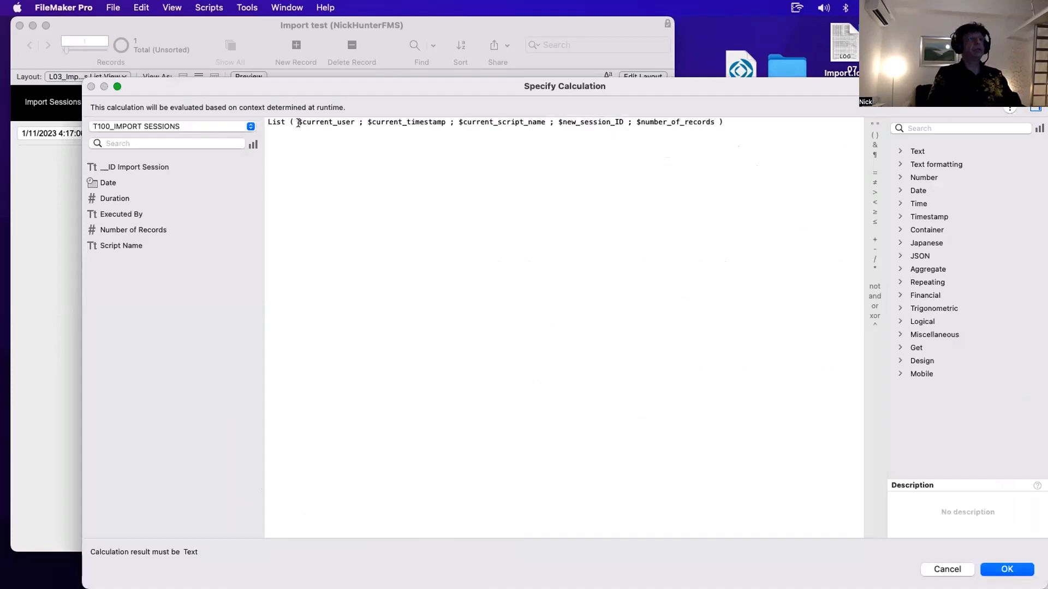
left_click_drag(298, 122, 403, 123)
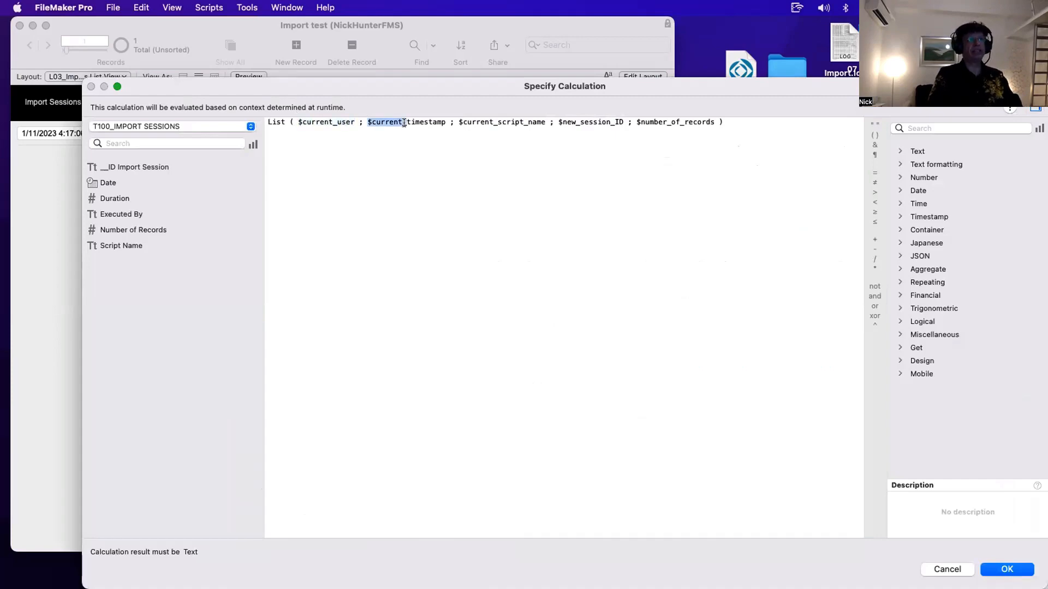
left_click_drag(480, 86, 644, 395)
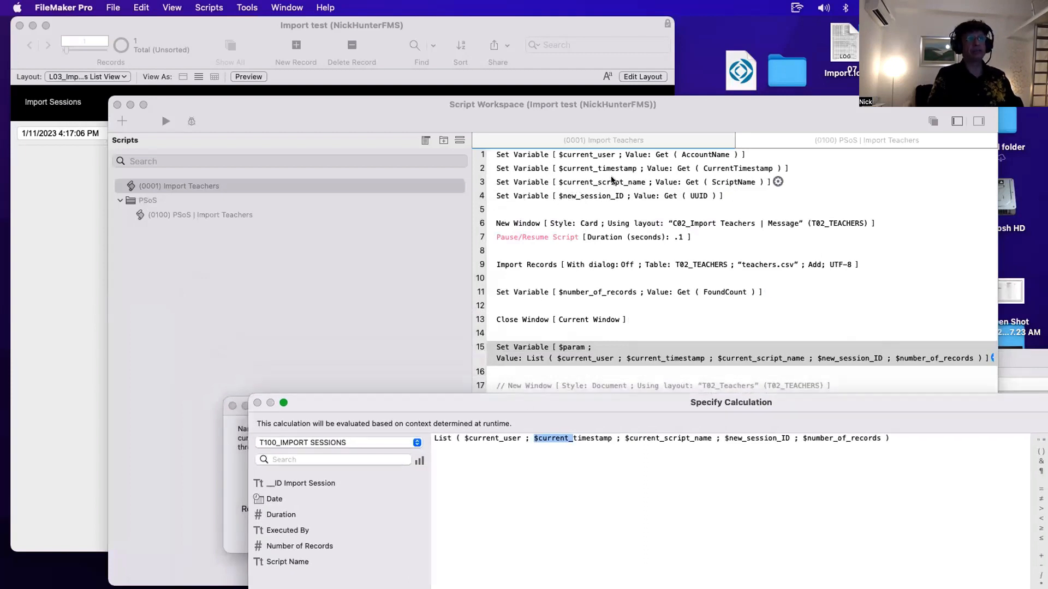
left_click_drag(561, 405, 334, 151)
left_click(337, 187)
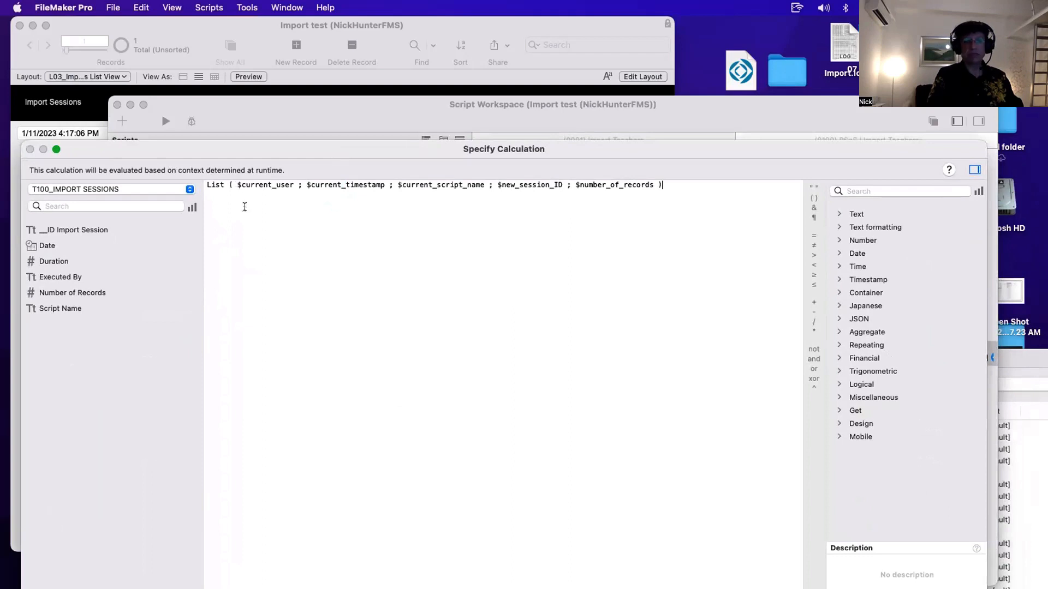
key("super+a")
key("super+c")
key("Escape")
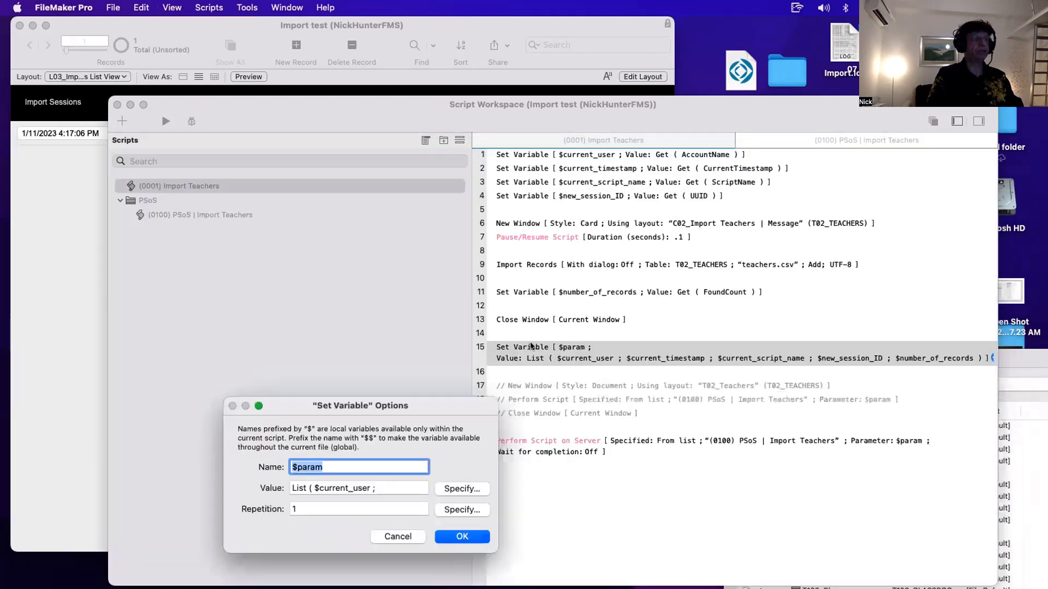
key("Escape")
- Reopen the $param Set Variable calculation to review the List of variables and close it
left_click(602, 336)
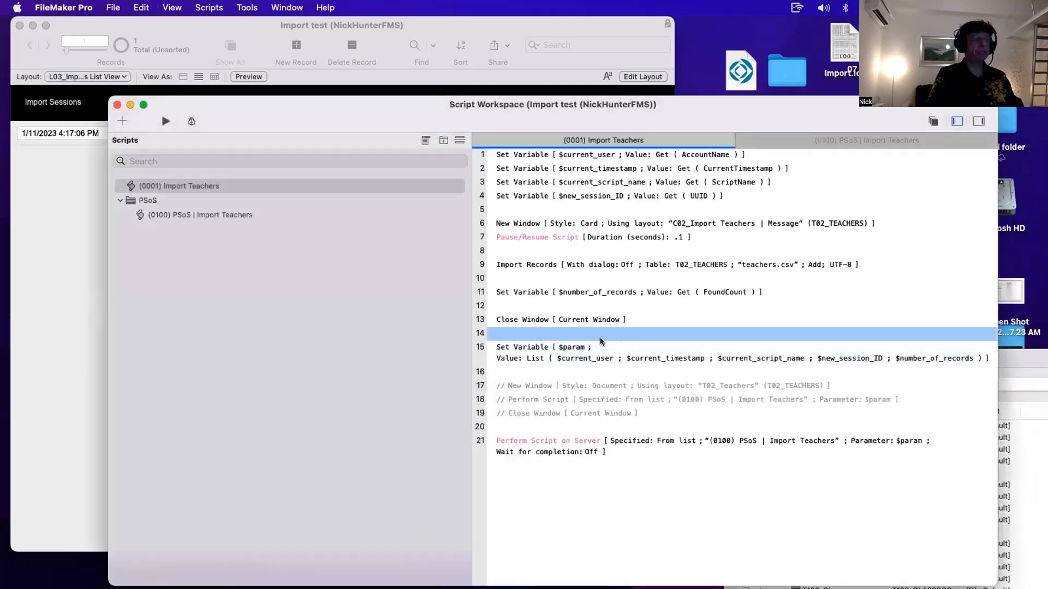
left_click(568, 347)
left_click_drag(387, 105, 361, 72)
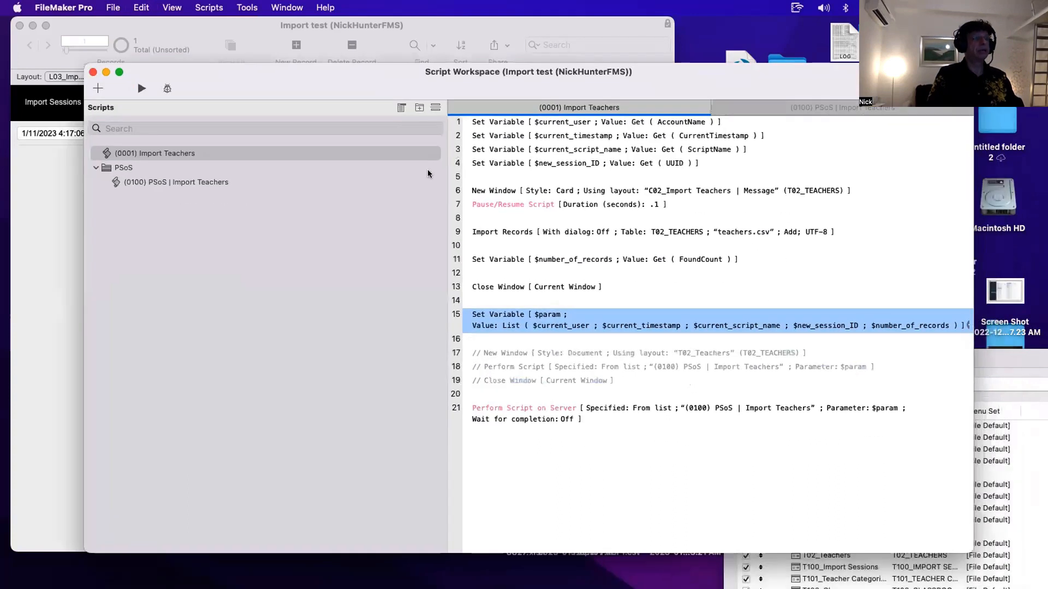
double_click(542, 323)
key("ctrl+Up")
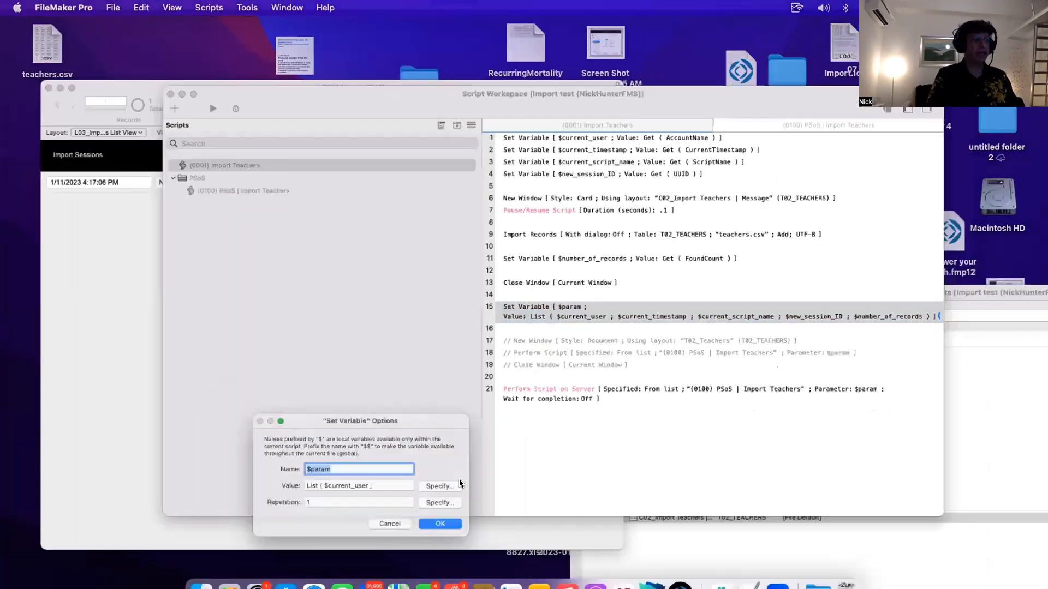
key("ctrl+Up")
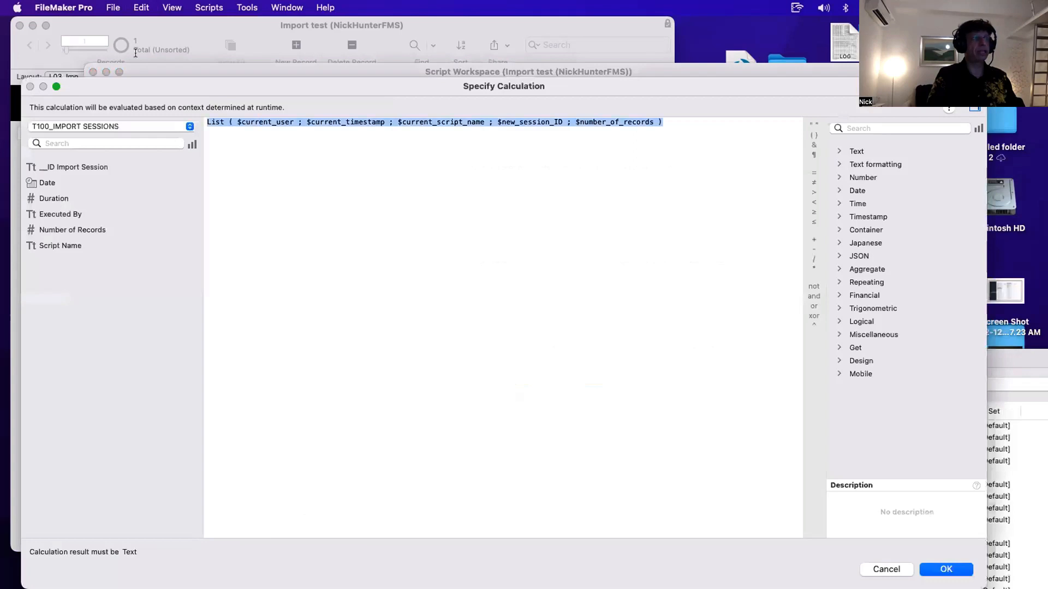
left_click(372, 123)
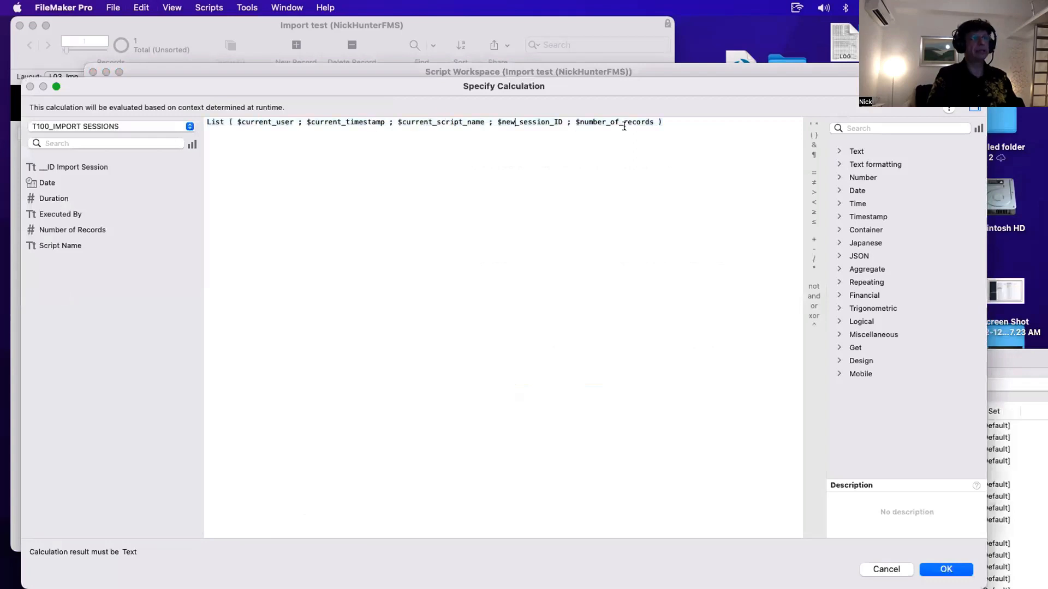
left_click(609, 144)
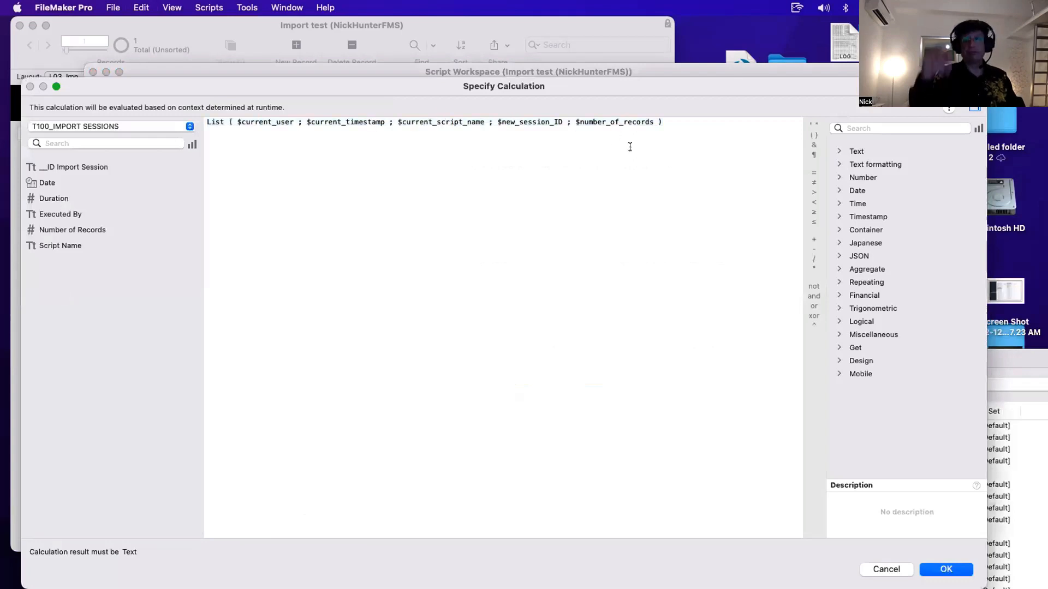
key("Return")
key("Return")
left_click(550, 408)
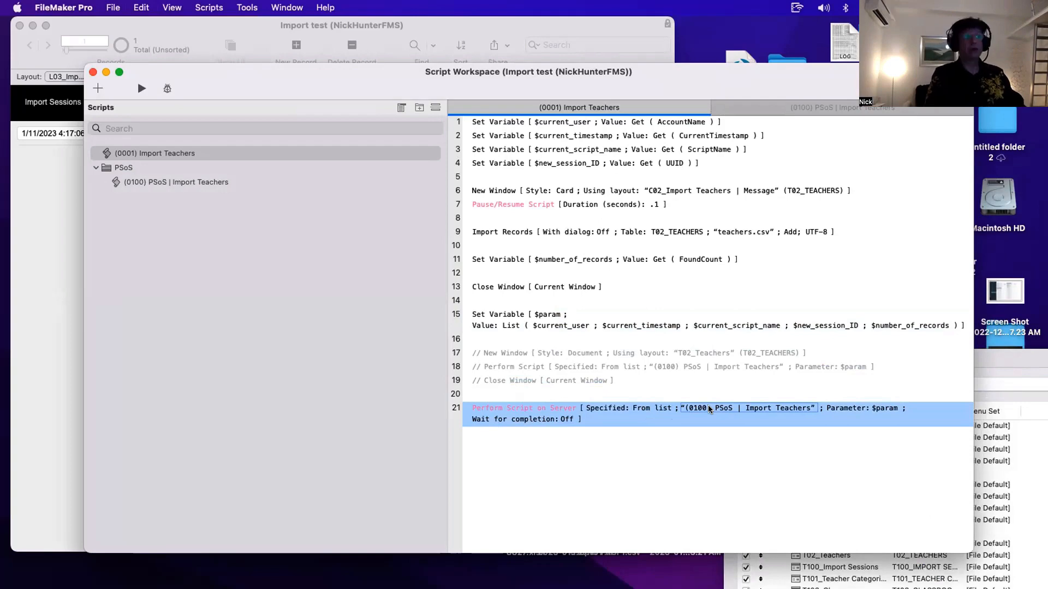
- Open the (0100) PSoS | Import Teachers script and replace Show All Records after the T02_Teachers Go to Layout with Perform Find
left_click_drag(329, 86, 478, 179)
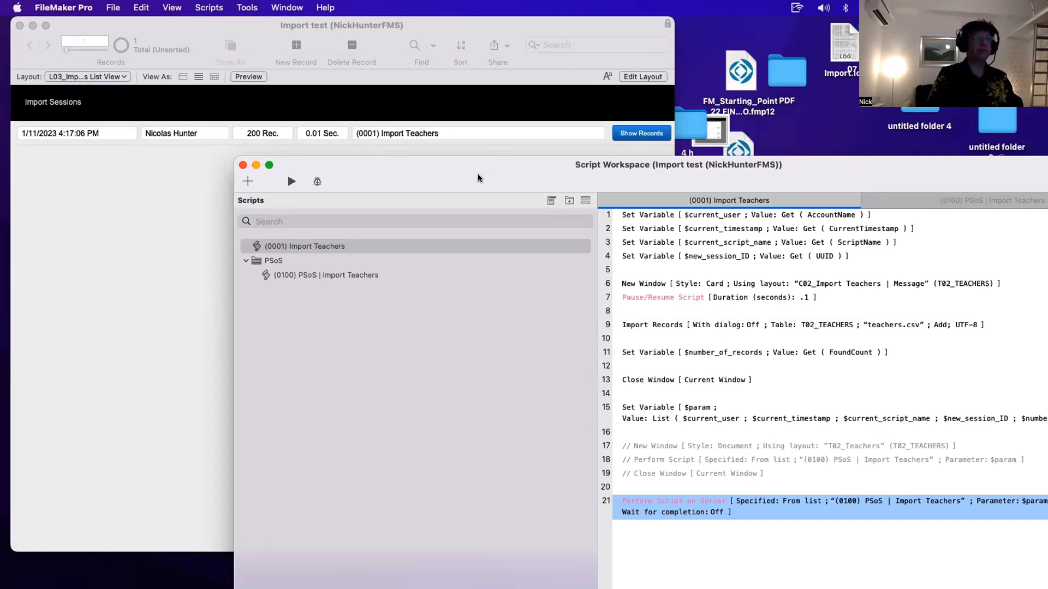
double_click(477, 176)
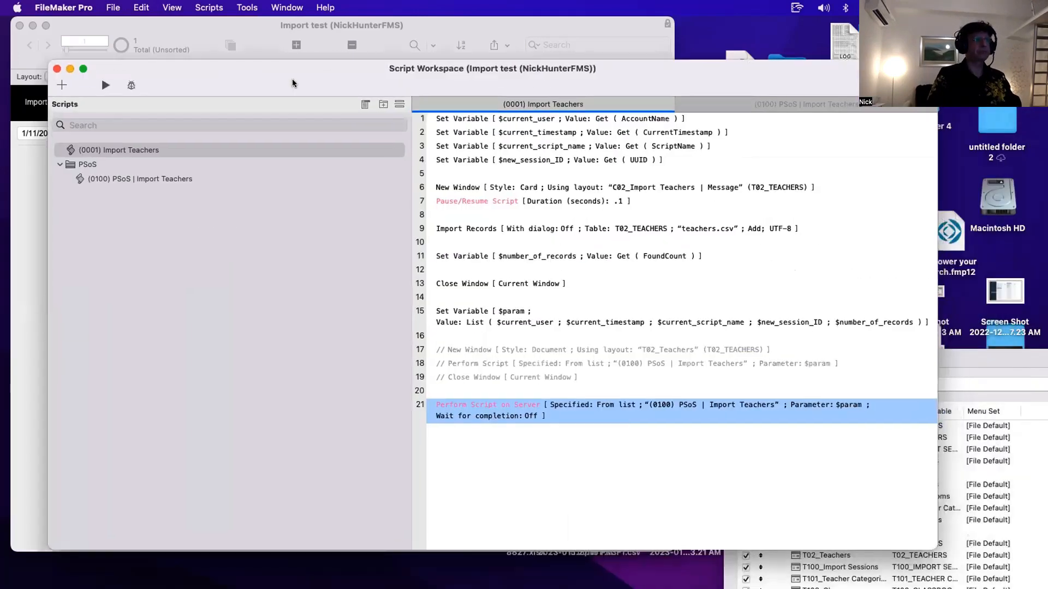
left_click(186, 179)
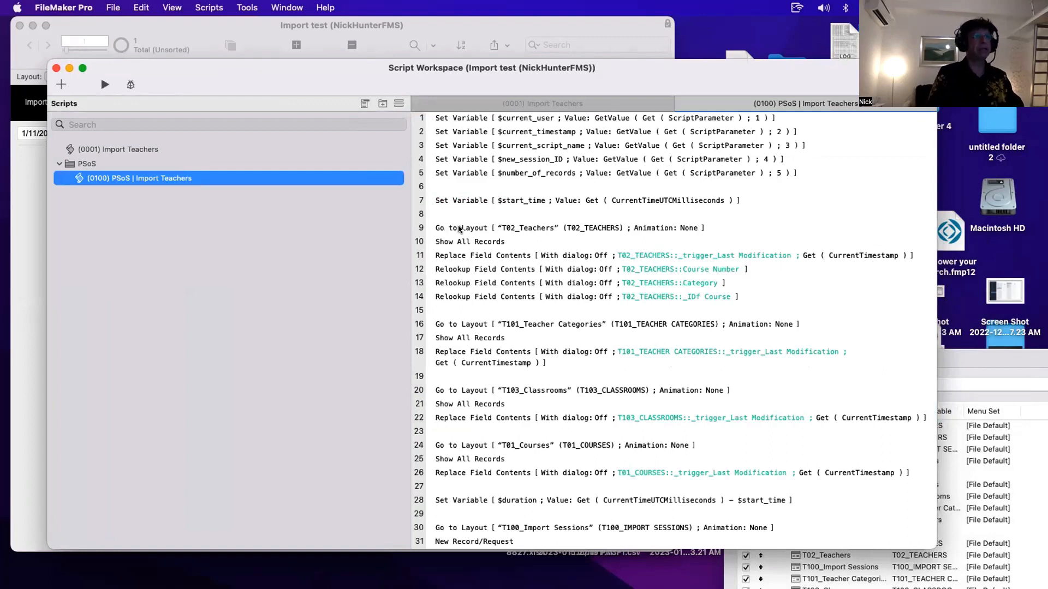
left_click(459, 241)
key("Delete")
key("Return")
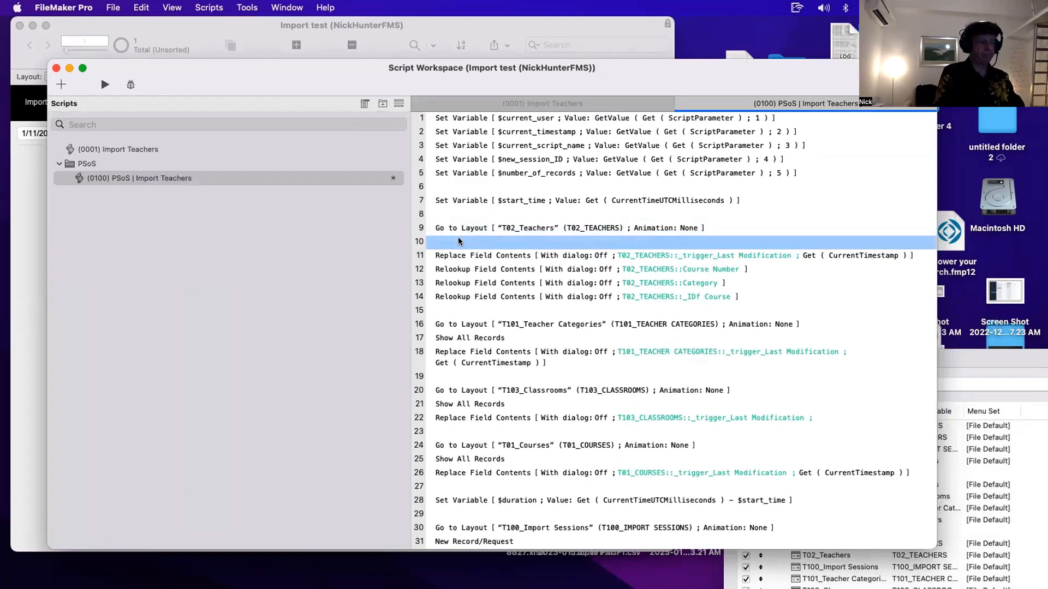
type("perf")
key("Down")
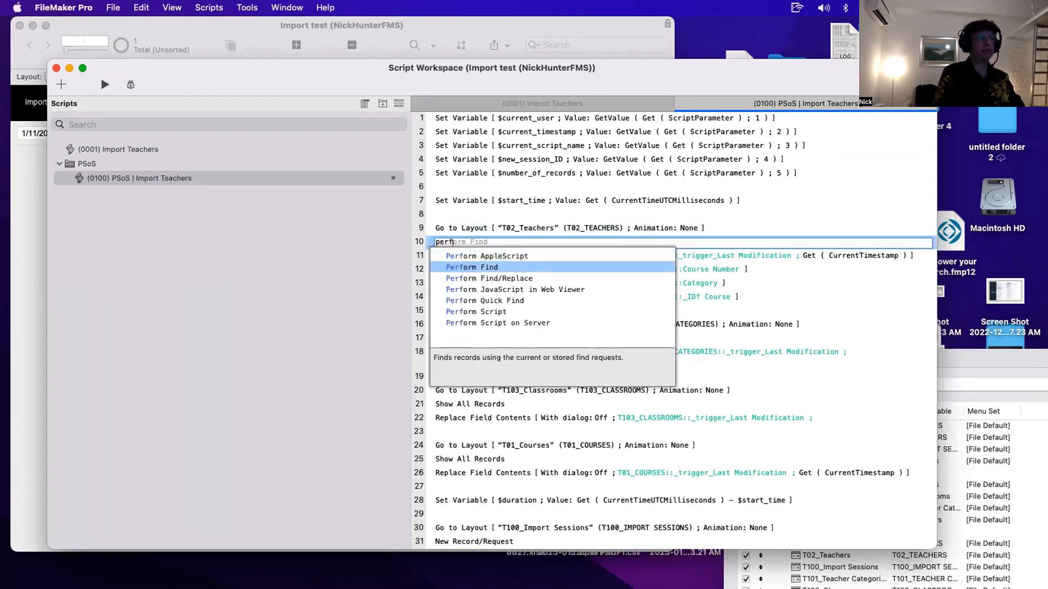
key("Return")
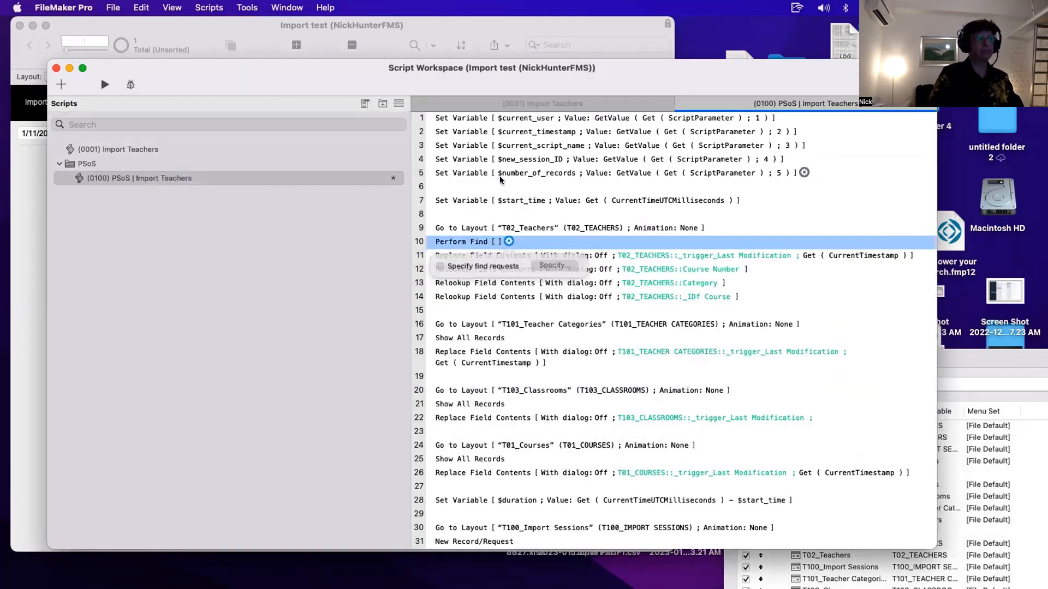
- Set the PSoS script's Perform Find to find T02_TEACHERS records whose _IDf Import Session equals $new_session_ID, and save the script
double_click(516, 161)
key("Escape")
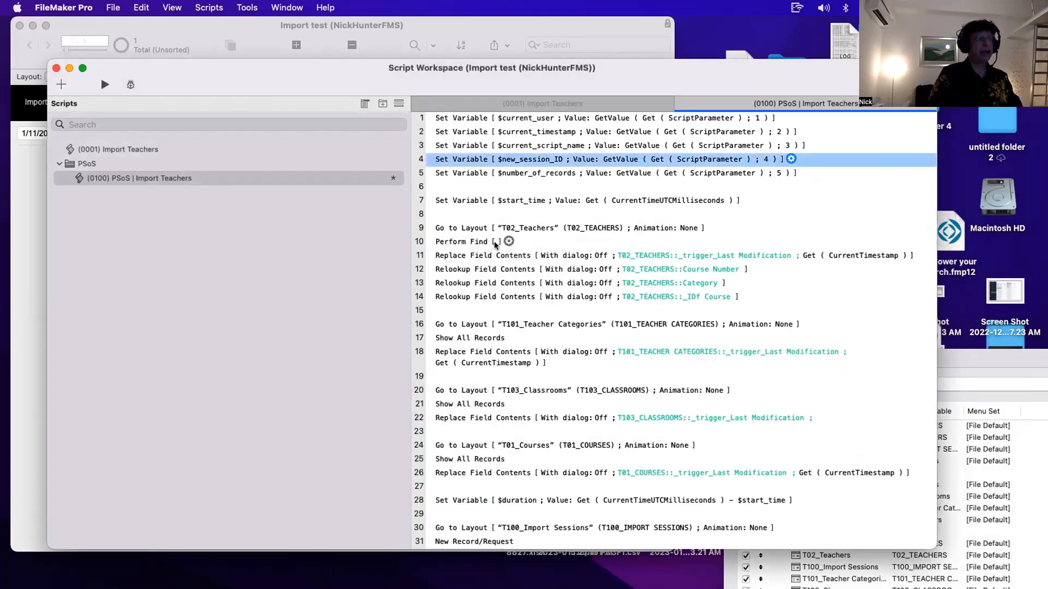
double_click(508, 241)
left_click(460, 405)
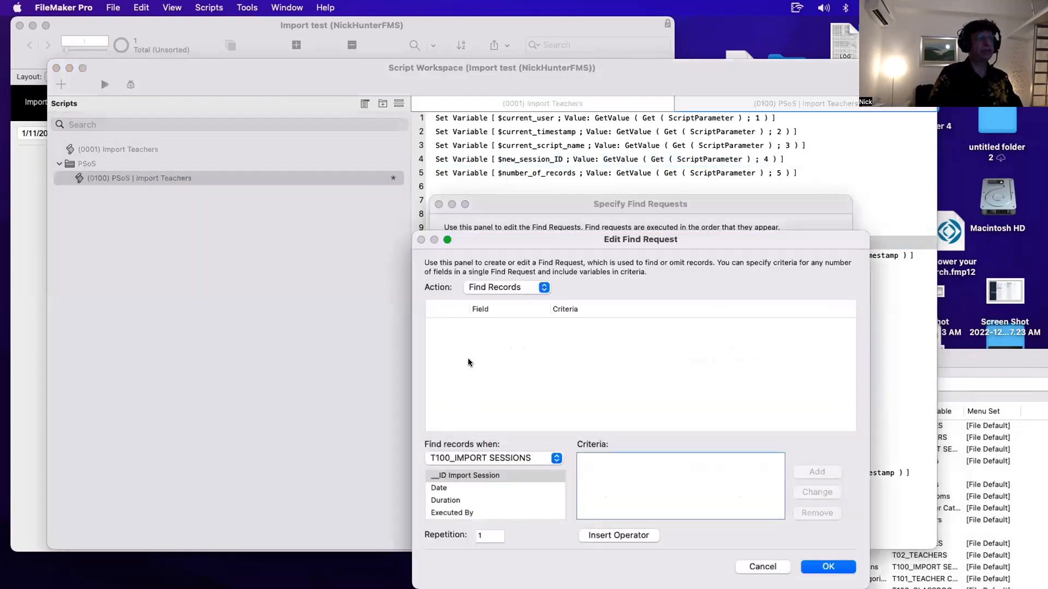
left_click(472, 479)
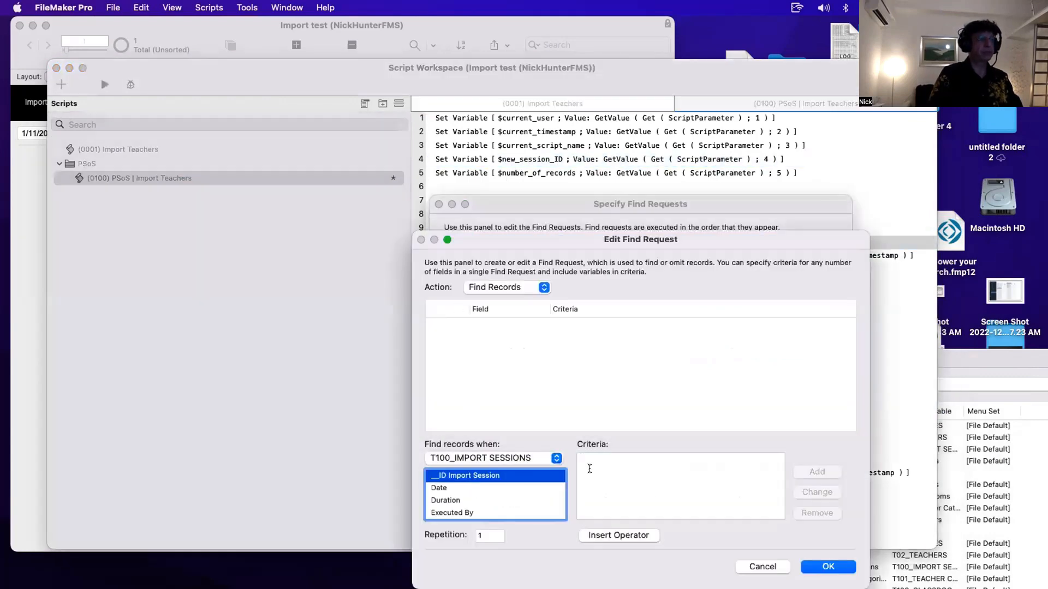
left_click(513, 460)
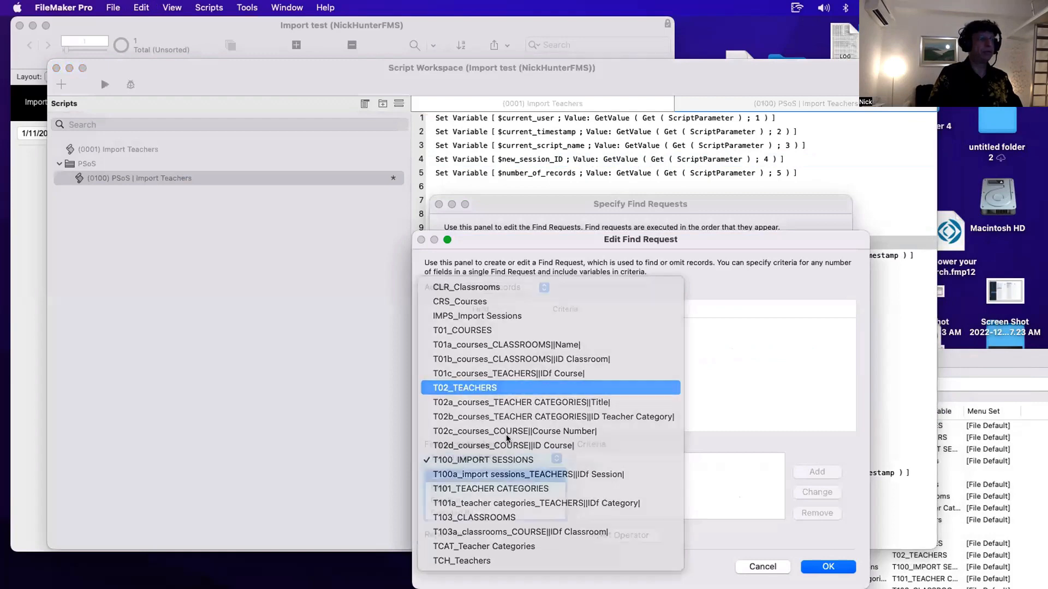
left_click(475, 387)
left_click(474, 512)
left_click(725, 488)
key("super+v")
left_click(817, 472)
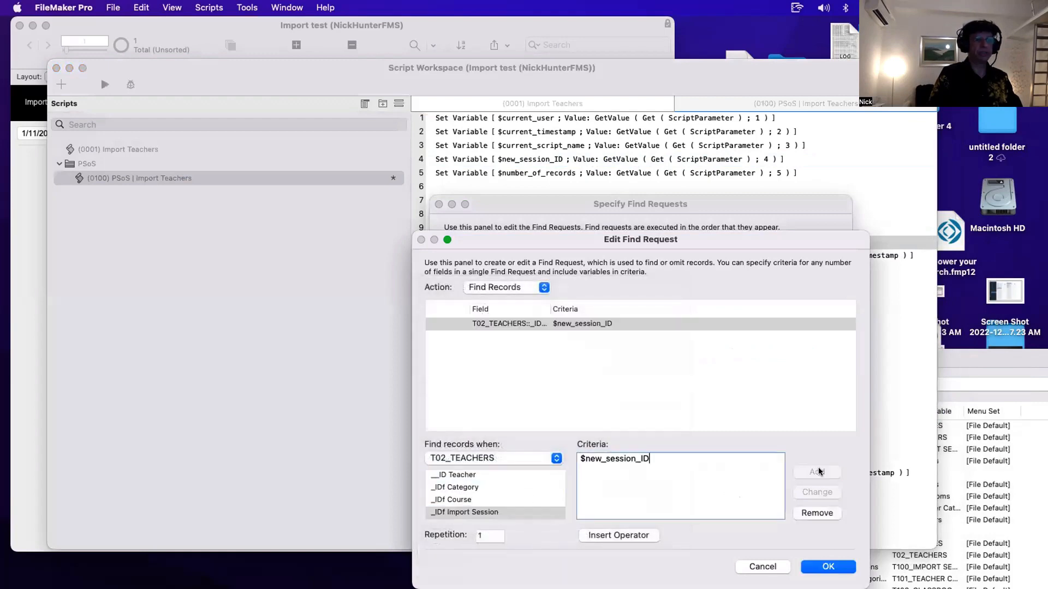
left_click(835, 567)
left_click(805, 411)
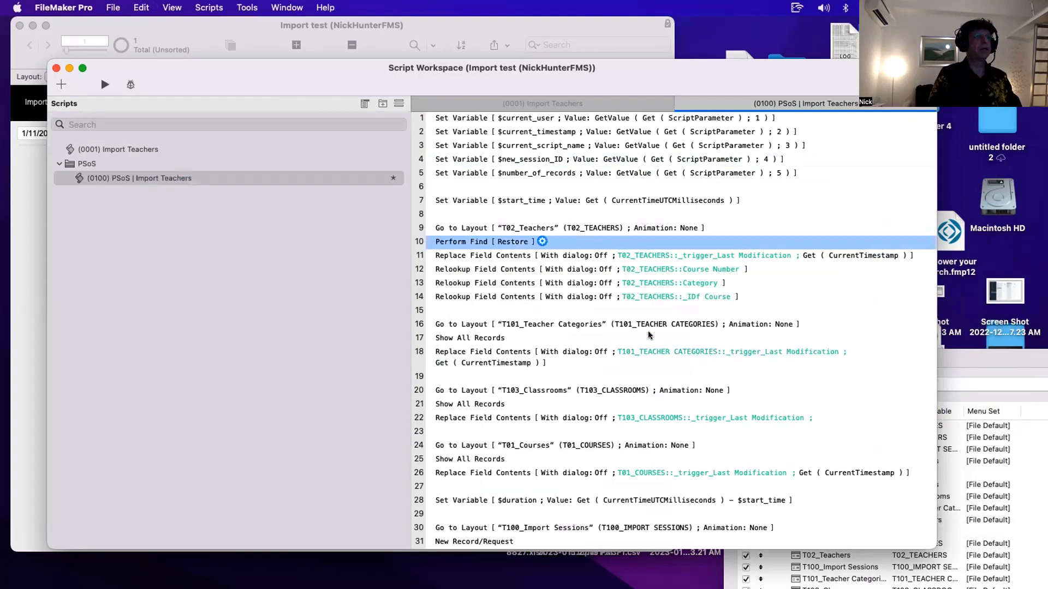
key("super+s")
left_click(519, 210)
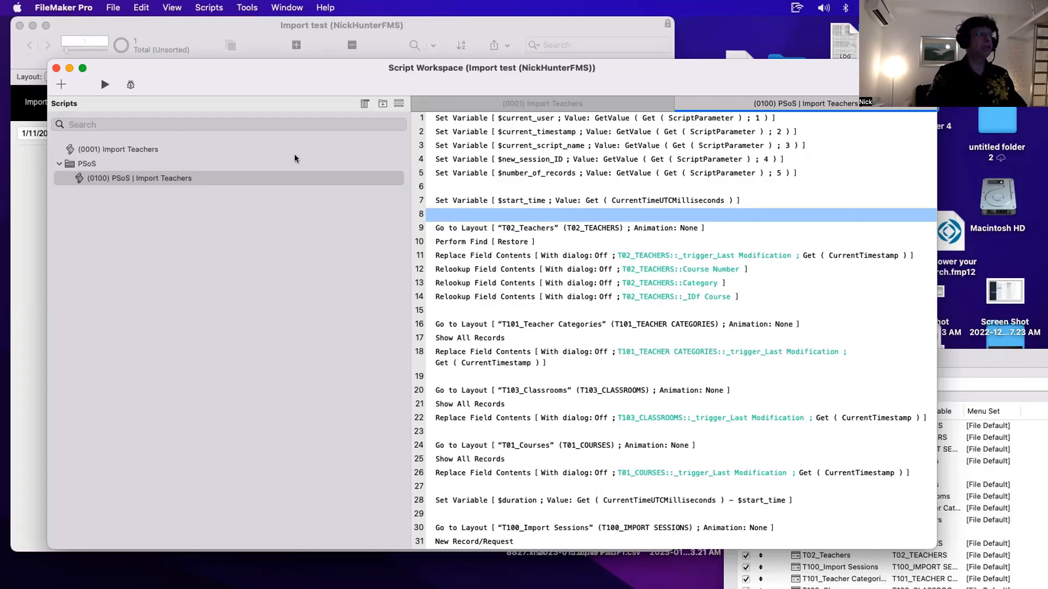
- Switch to the (0001) Import Teachers script and open the $param Set Variable calculation to review it, then close it
left_click(125, 149)
left_click(550, 322)
double_click(550, 322)
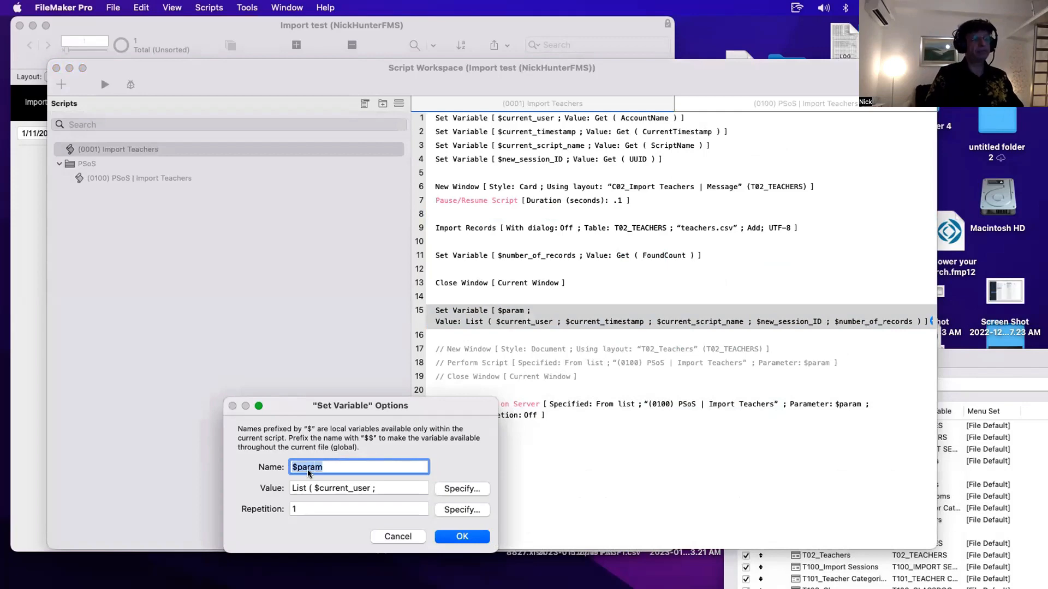
left_click(458, 490)
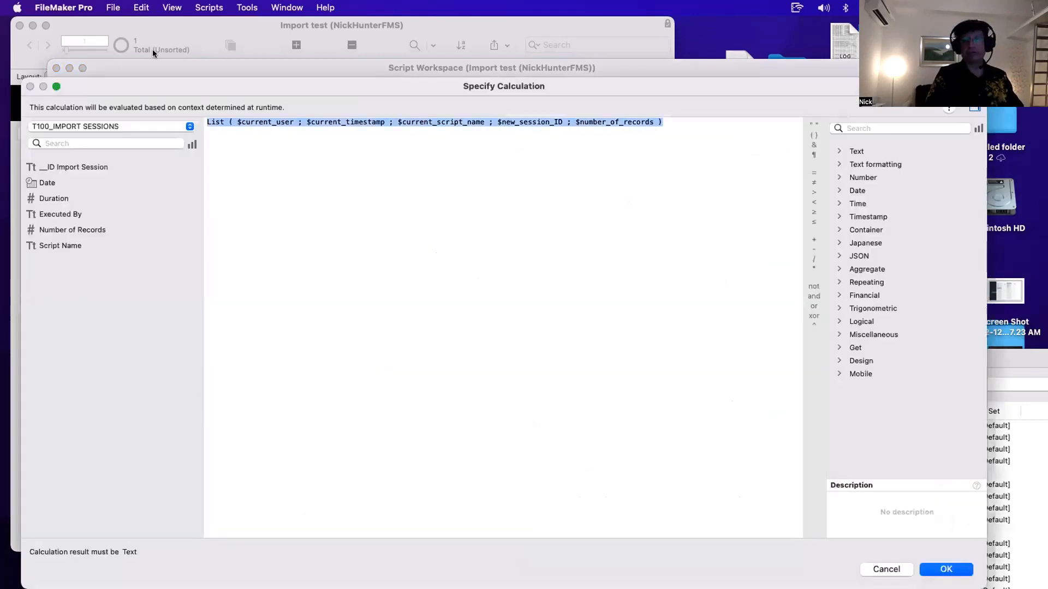
key("Escape")
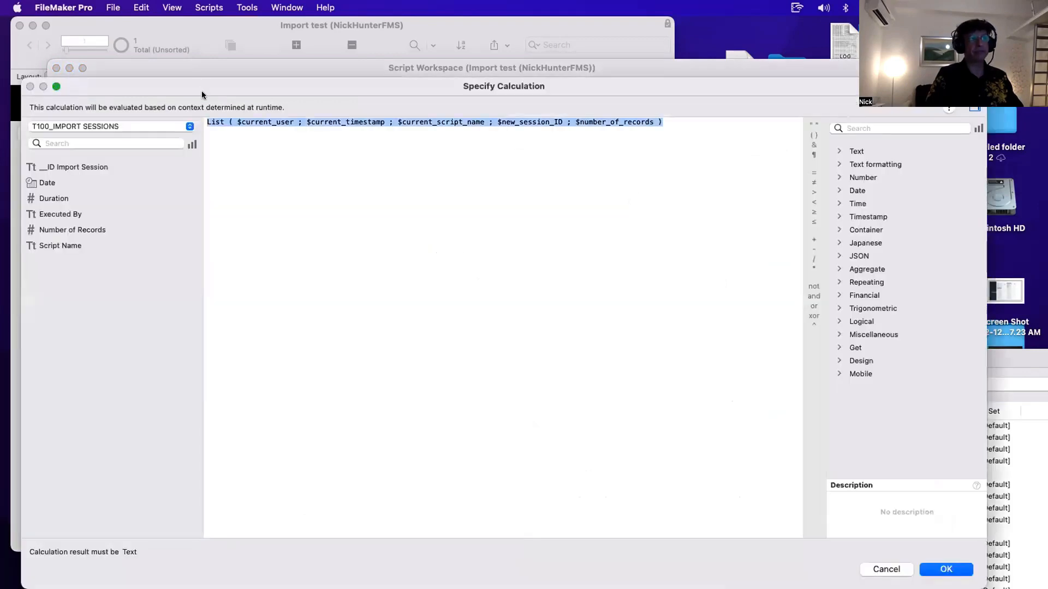
key("Escape")
key("Return")
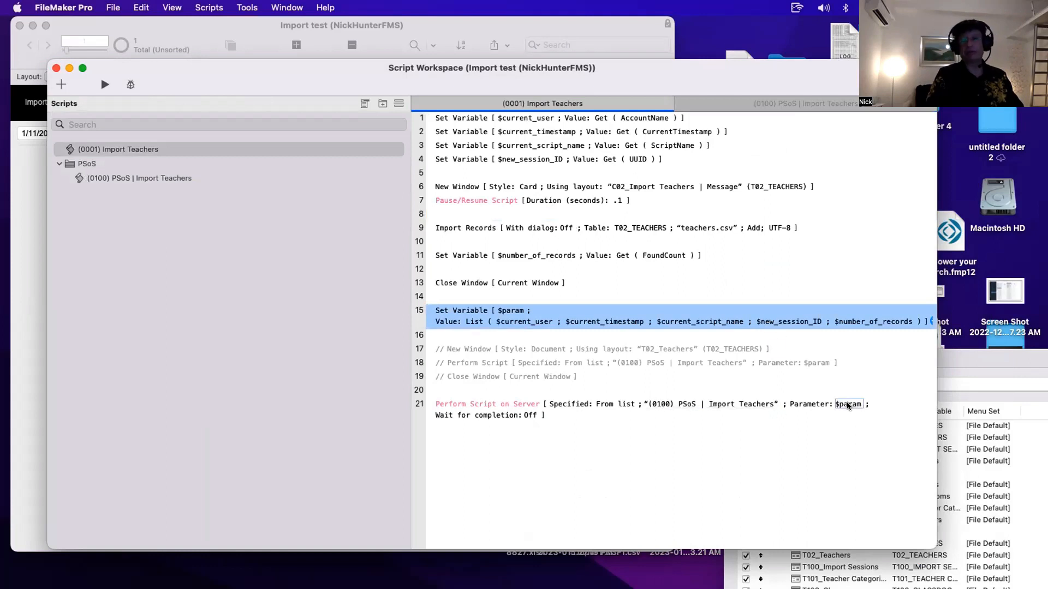
- Compare the Import Teachers variable and Perform Script on Server steps with the PSoS script's parameter variables
left_click(832, 451)
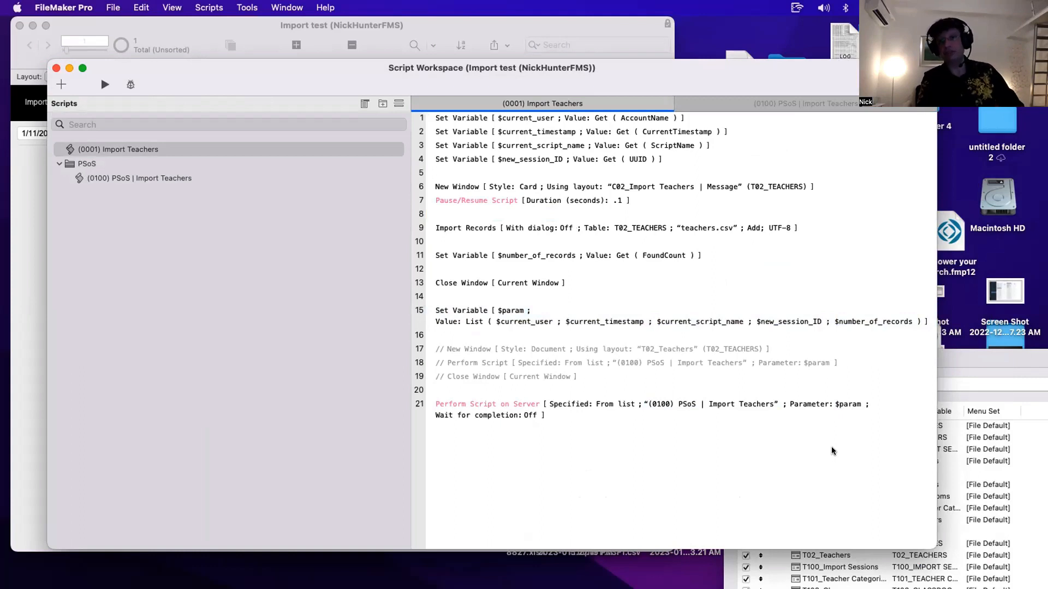
left_click(466, 310)
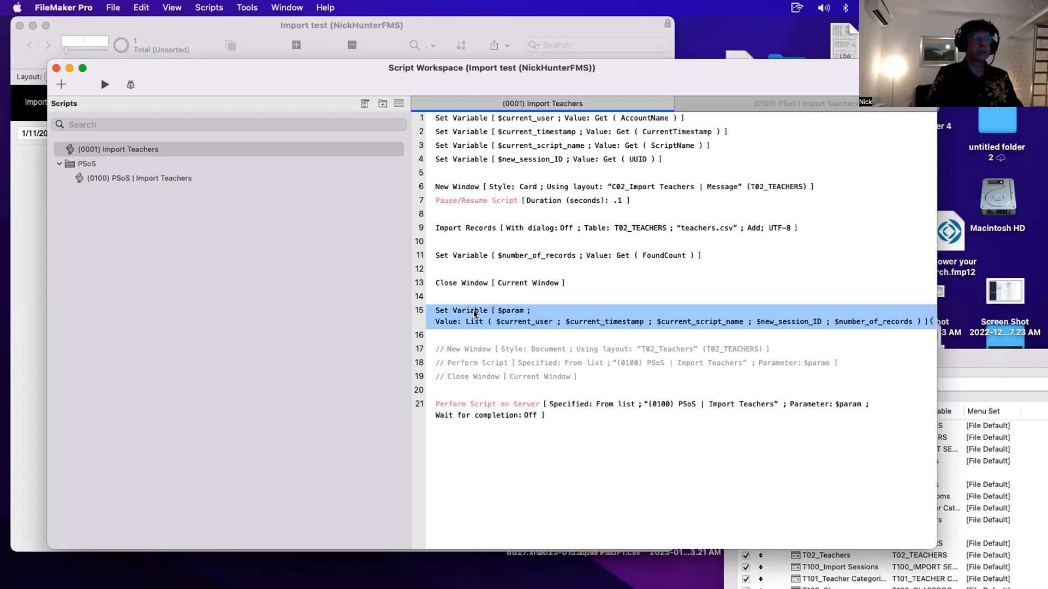
left_click(507, 159)
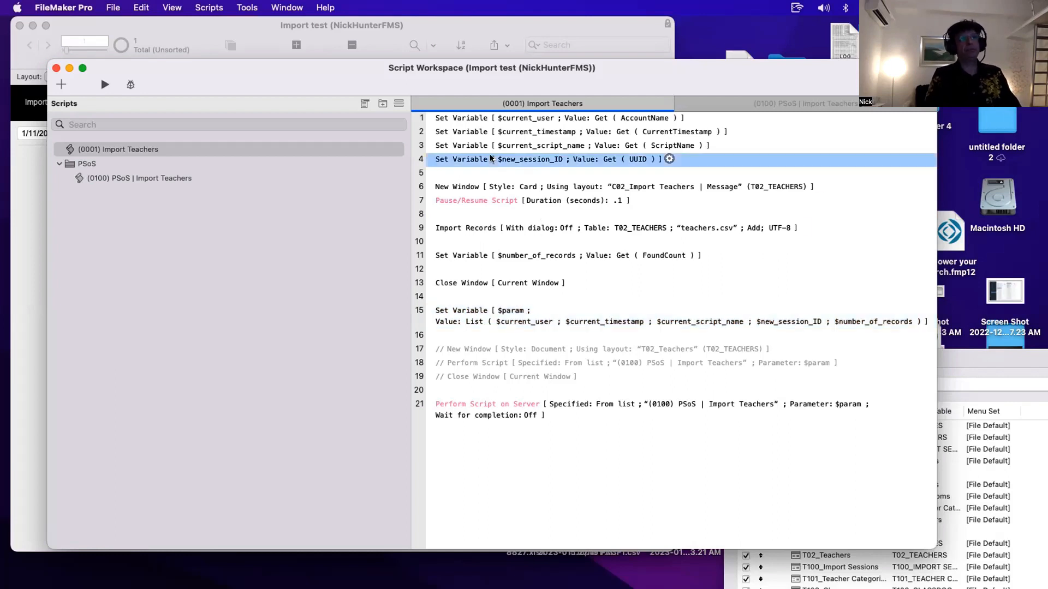
left_click(481, 118, "shift")
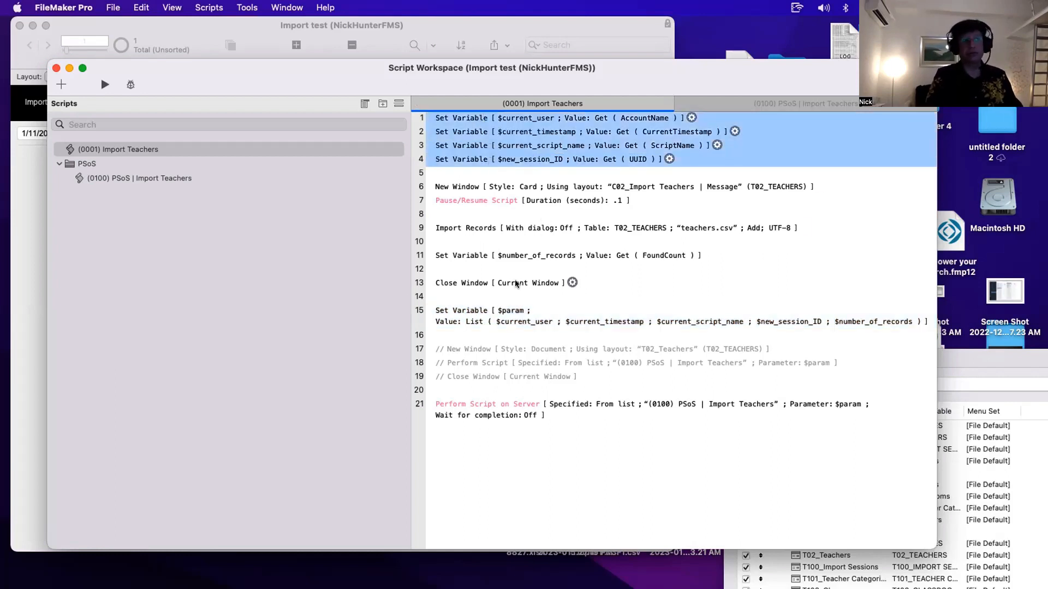
left_click(518, 313)
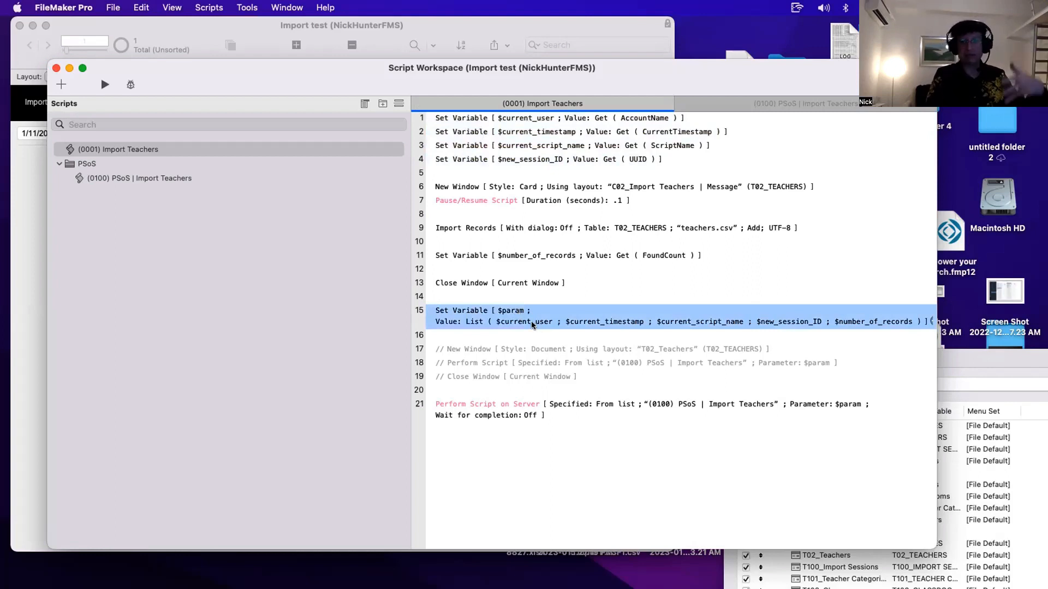
left_click(523, 406)
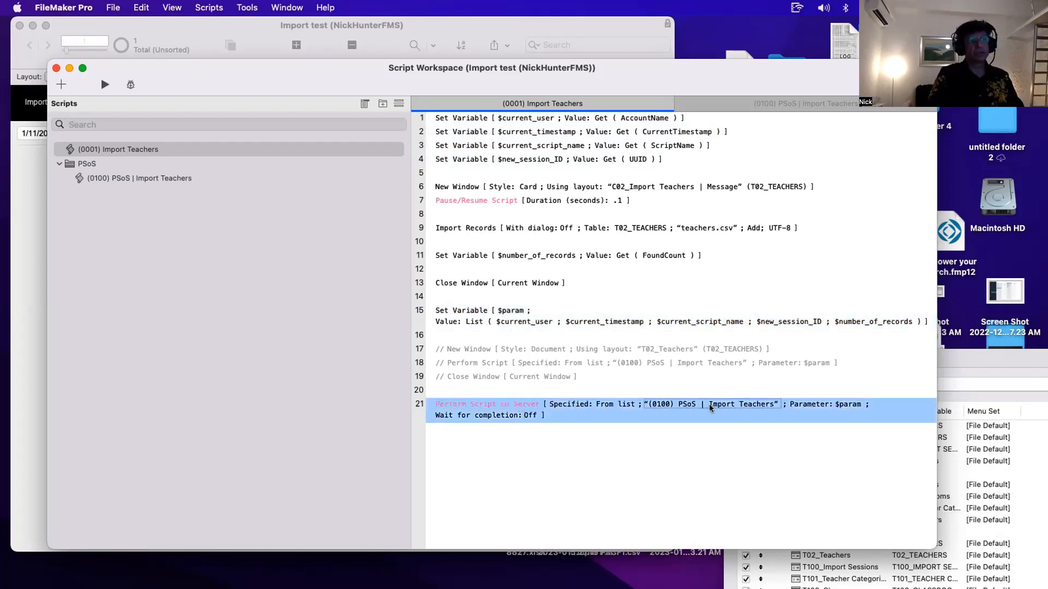
left_click(207, 178)
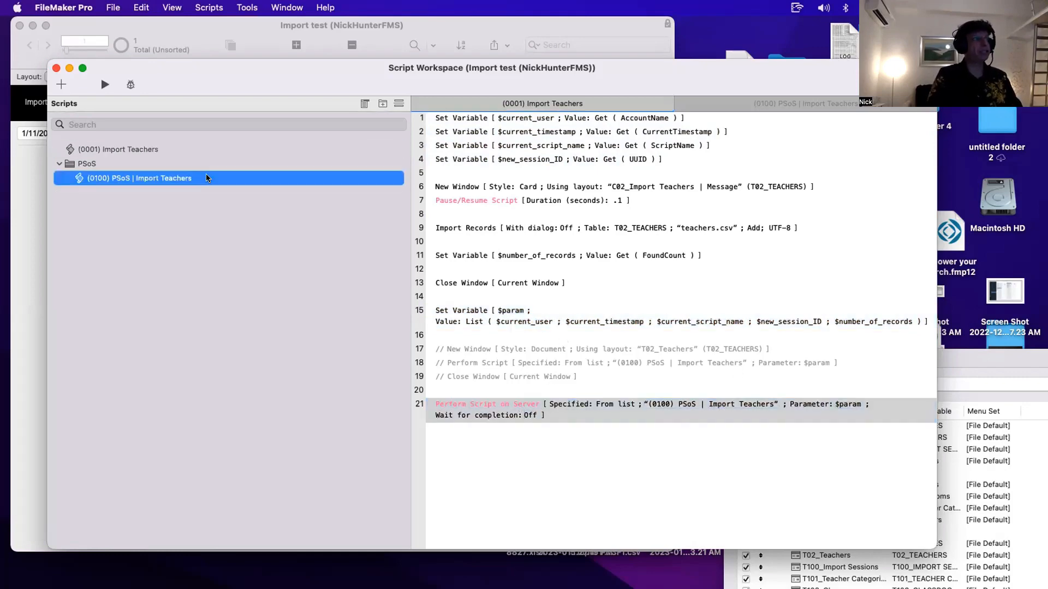
left_click(474, 118)
left_click(480, 174, "shift")
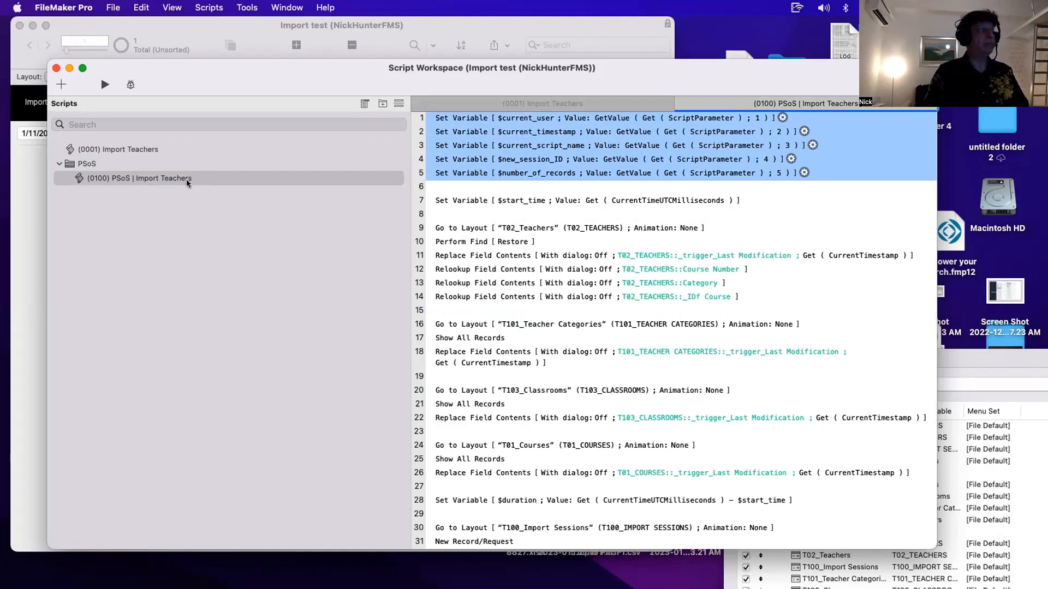
left_click(175, 149)
- Reopen the $param List calculation in Import Teachers to check the variable order, then close the dialogs
double_click(605, 322)
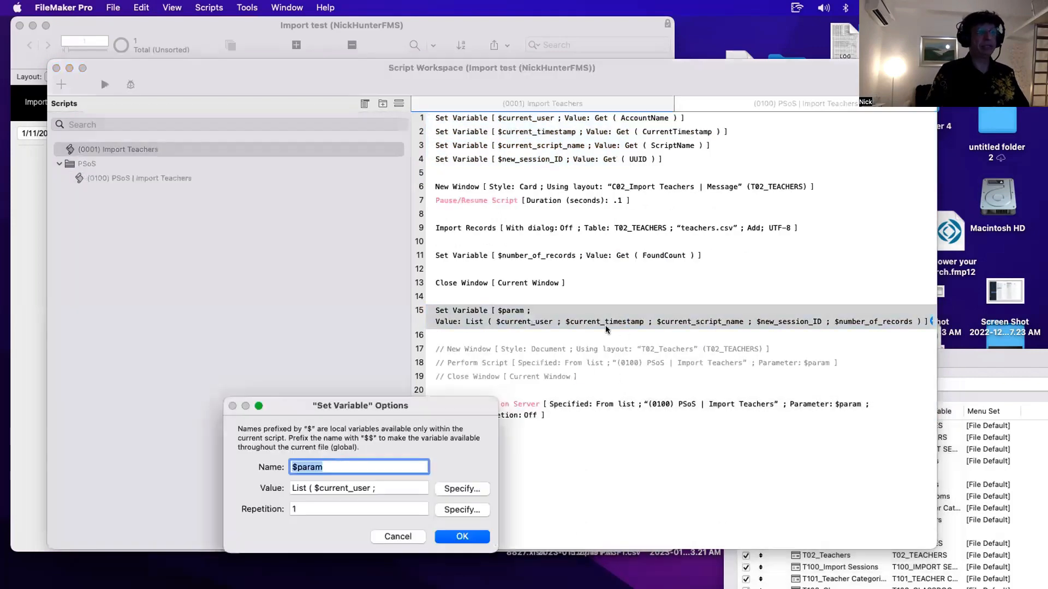
left_click(461, 488)
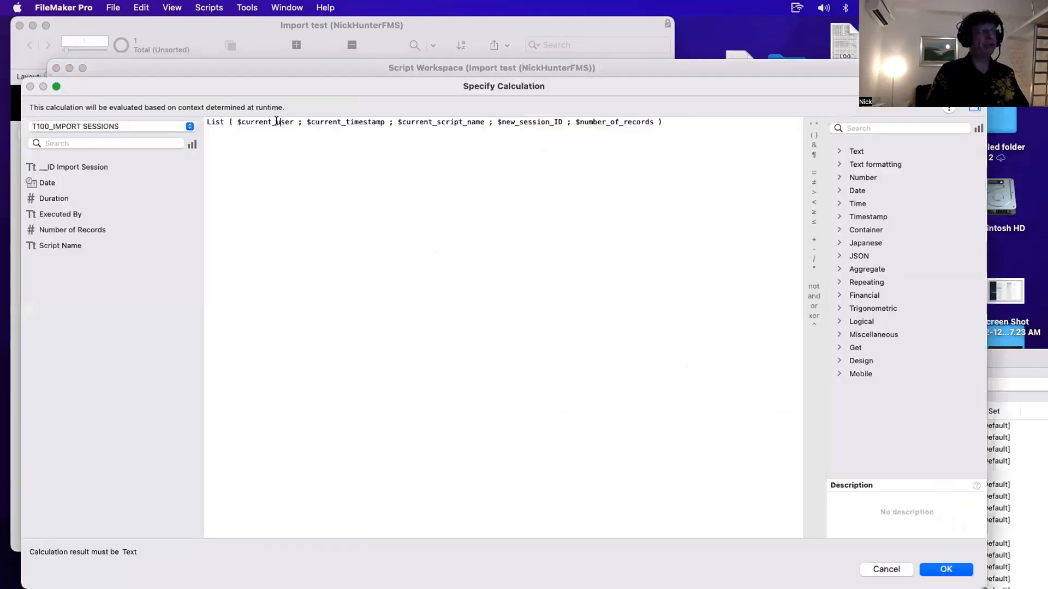
key("Escape")
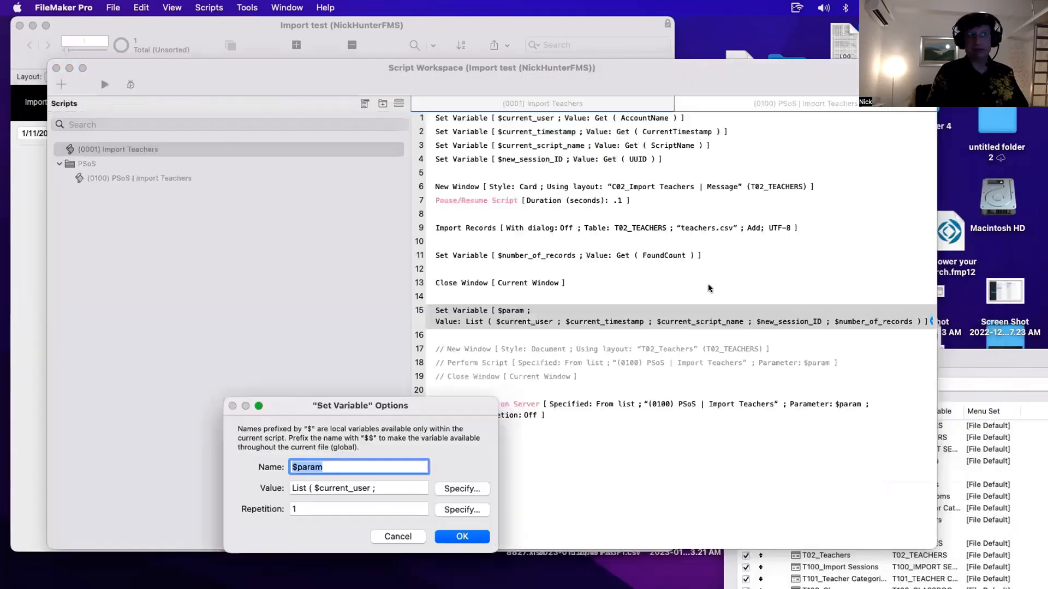
key("Escape")
- Step through the PSoS GetValue variable lines and the Import Teachers session ID and Import Records lines
left_click(243, 179)
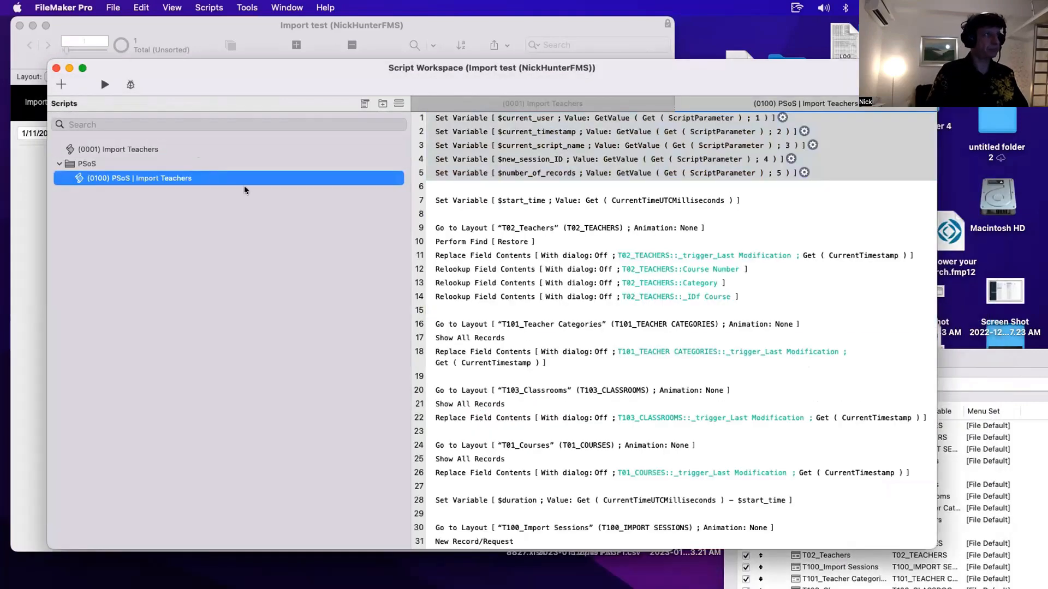
left_click(571, 181)
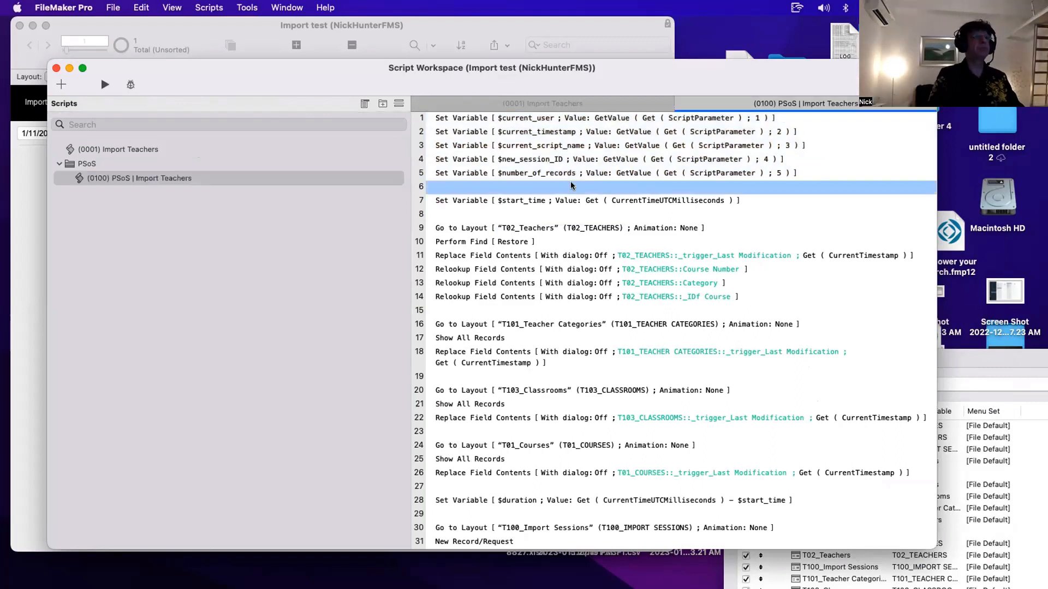
left_click(522, 120)
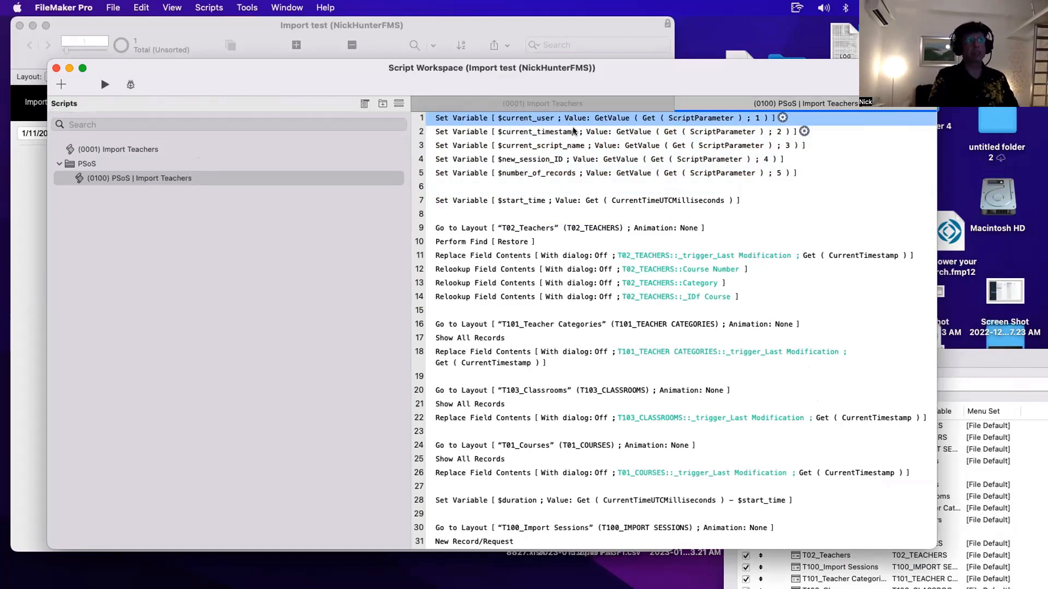
left_click(525, 132)
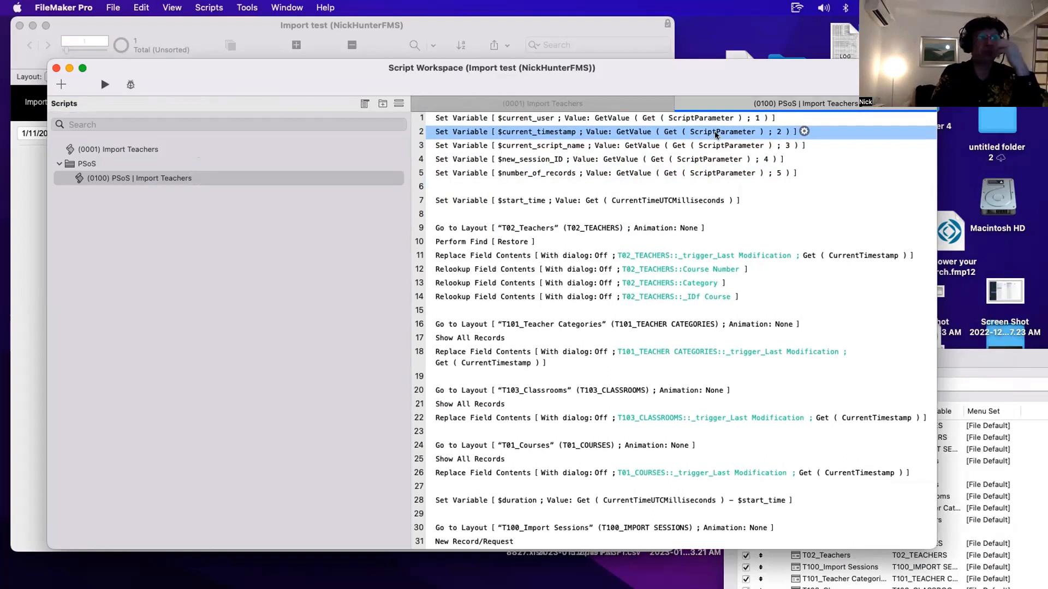
left_click(517, 145)
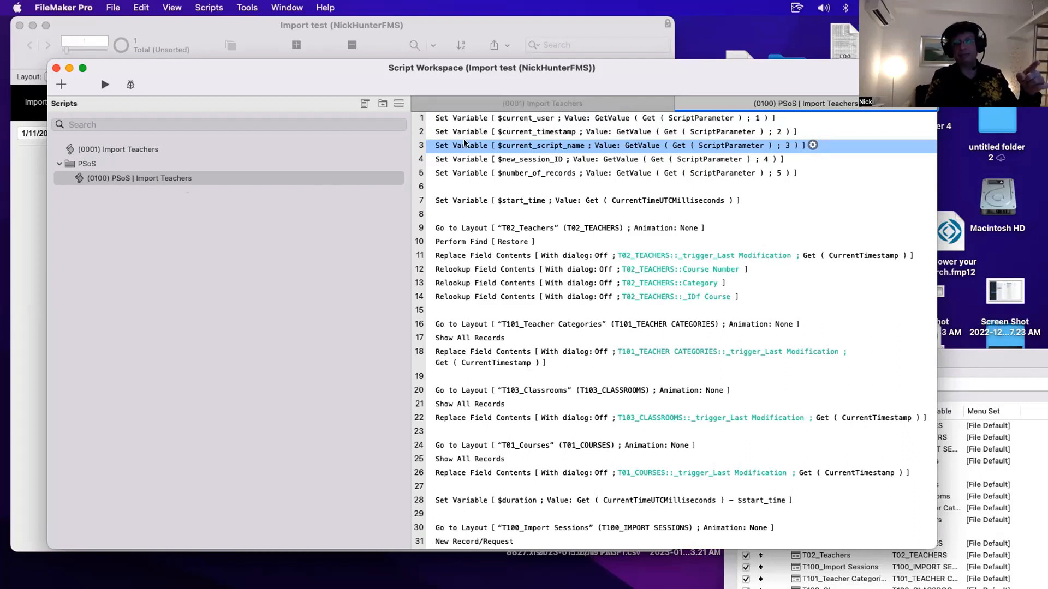
left_click(133, 178)
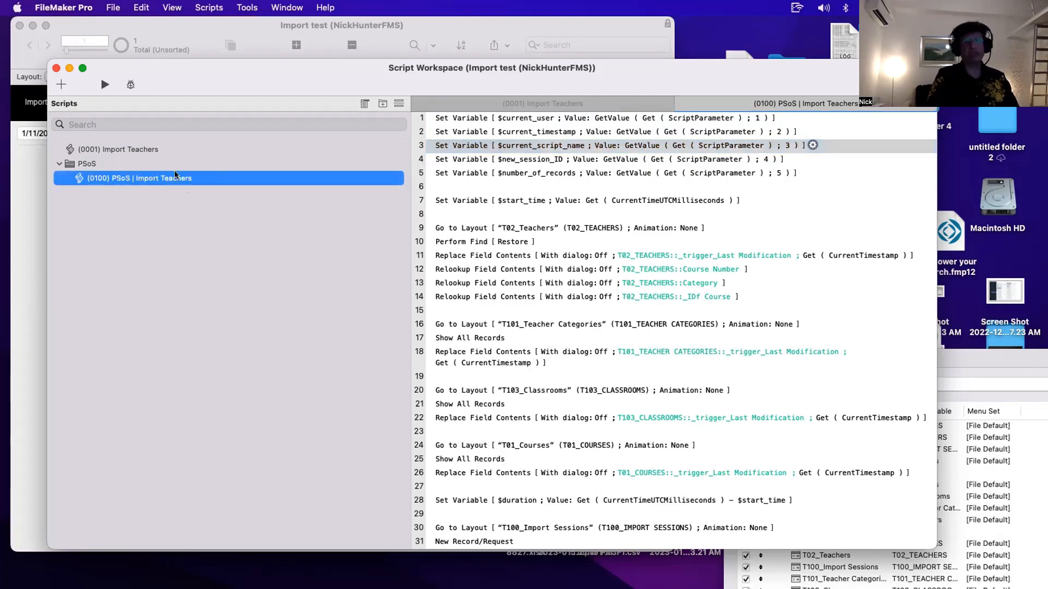
left_click(113, 148)
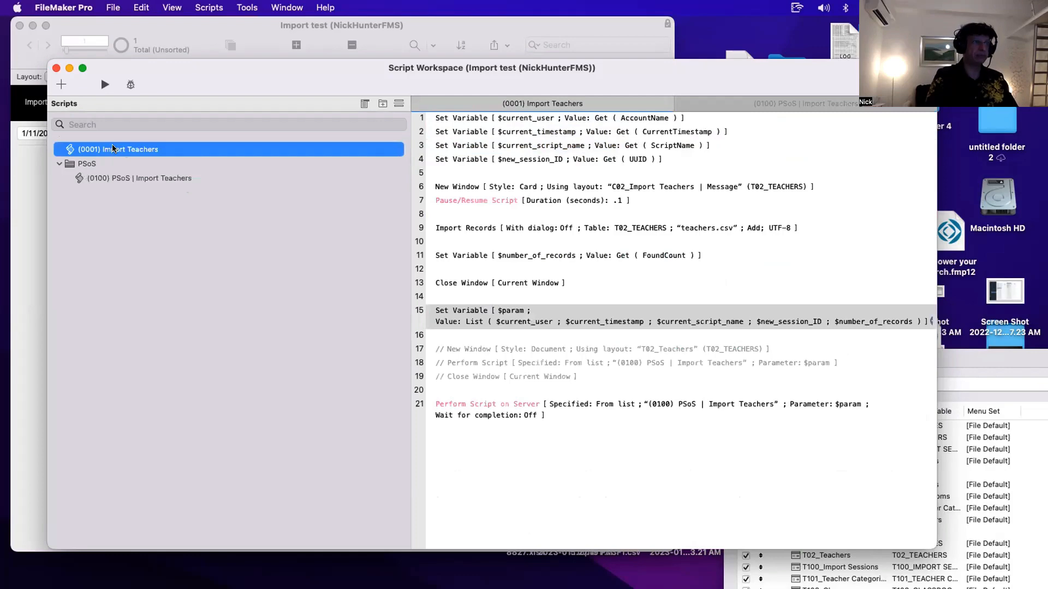
left_click(149, 179)
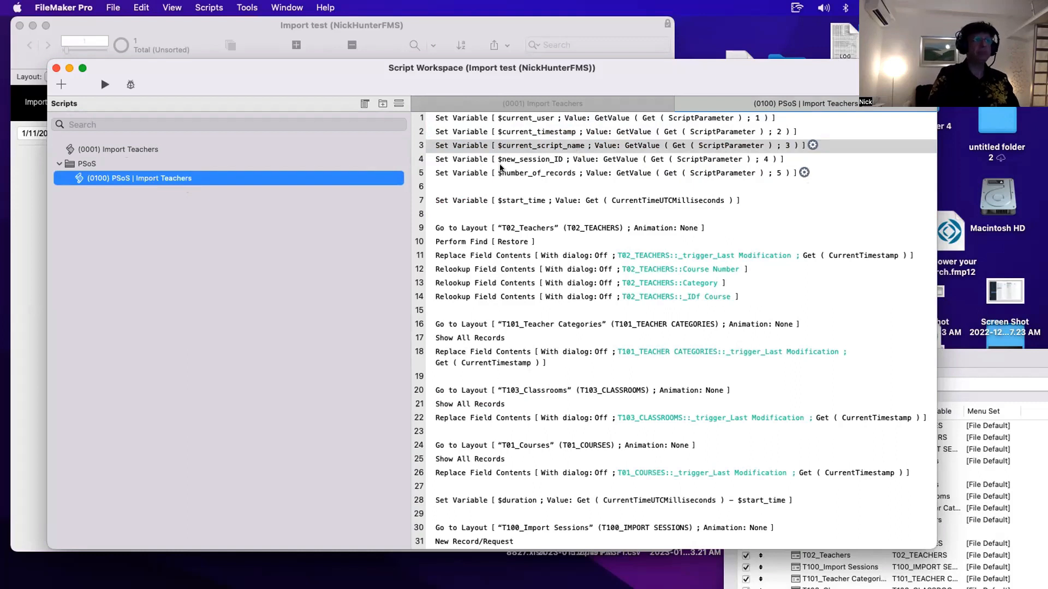
left_click(497, 159)
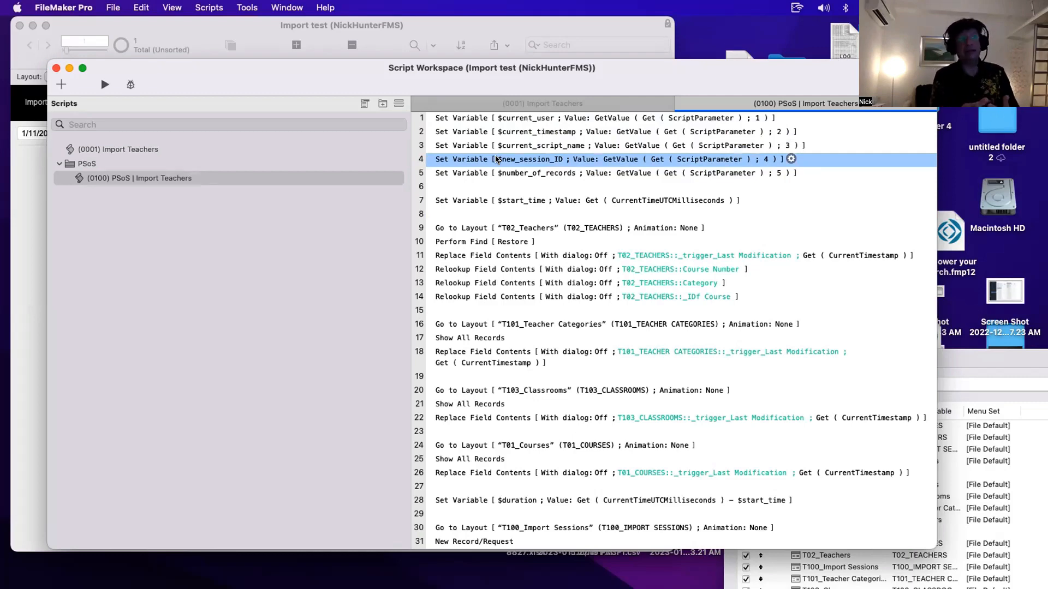
left_click(132, 149)
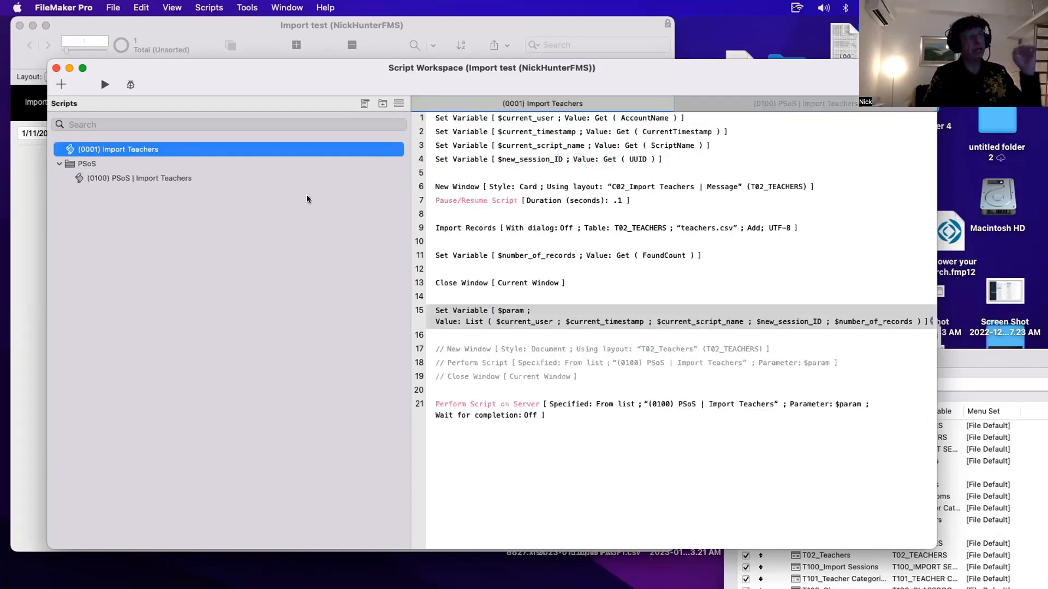
left_click(487, 230)
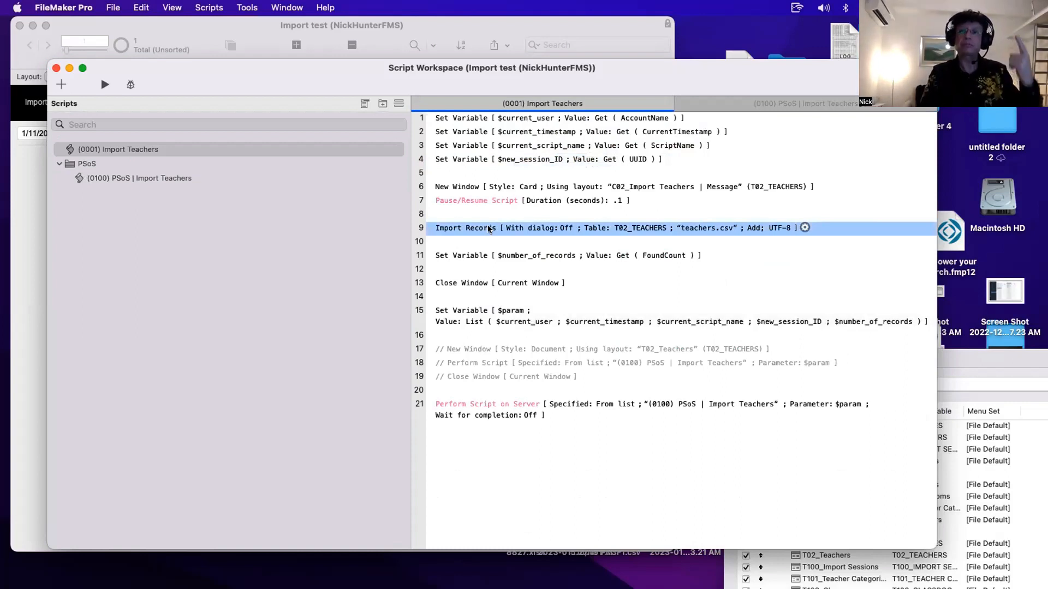
left_click(500, 162)
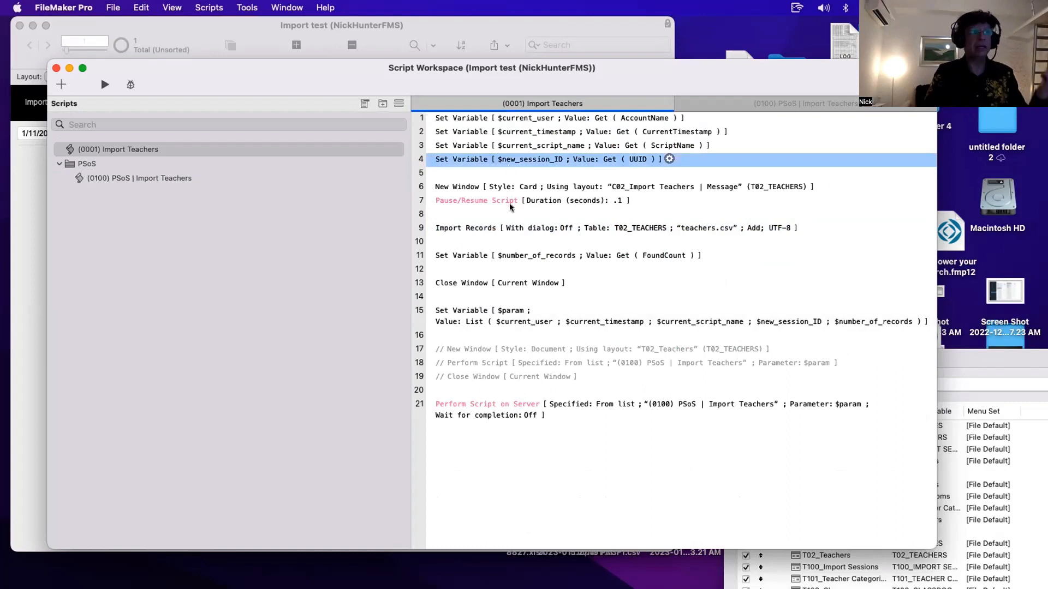
left_click(506, 228)
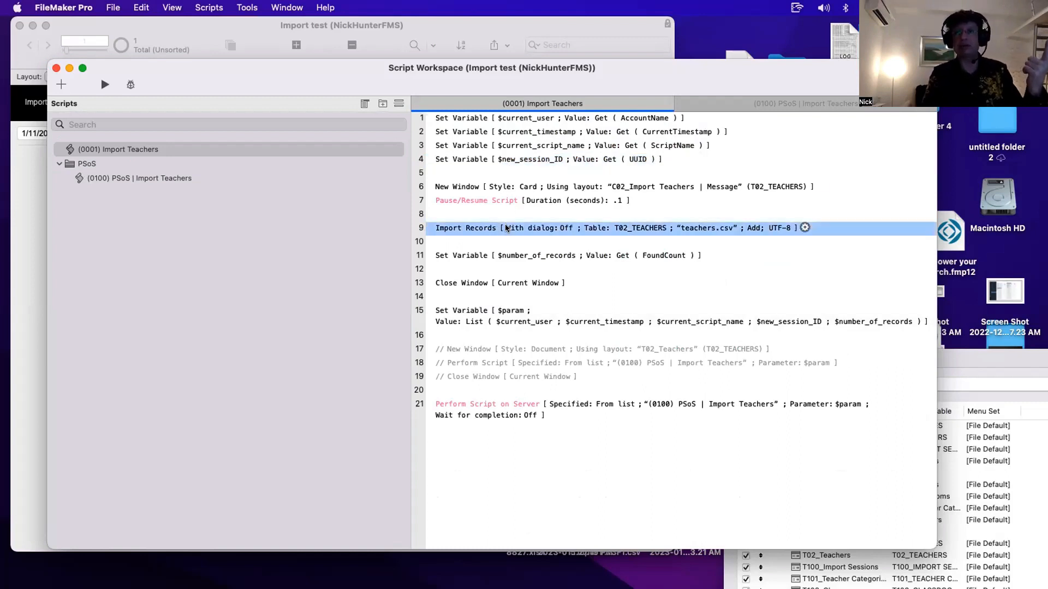
- Compare the PSoS parameter variable lines with the Import Teachers Import Records and record-count lines
left_click(208, 173)
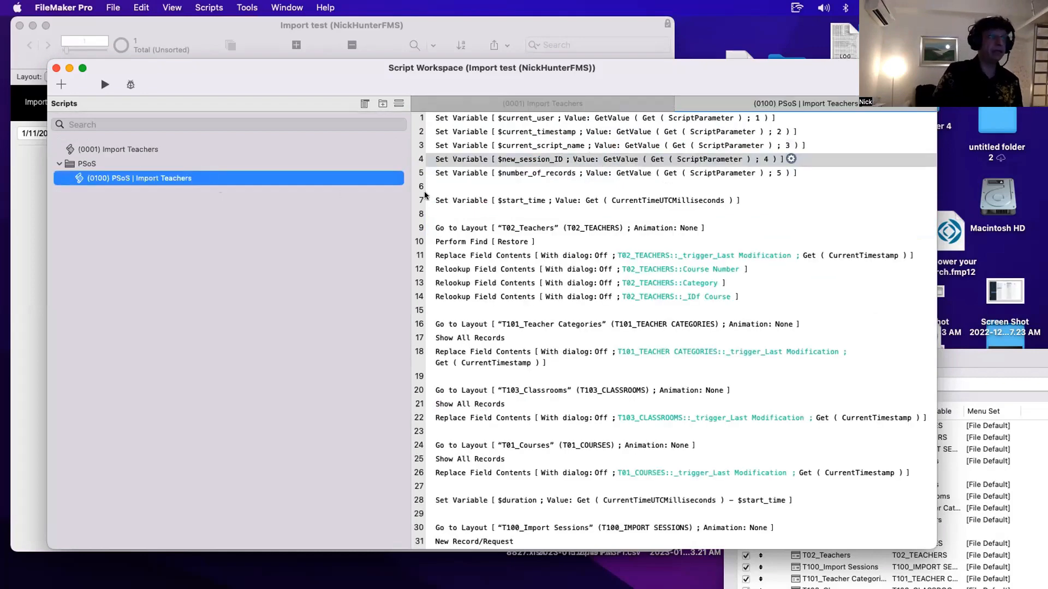
left_click(469, 158)
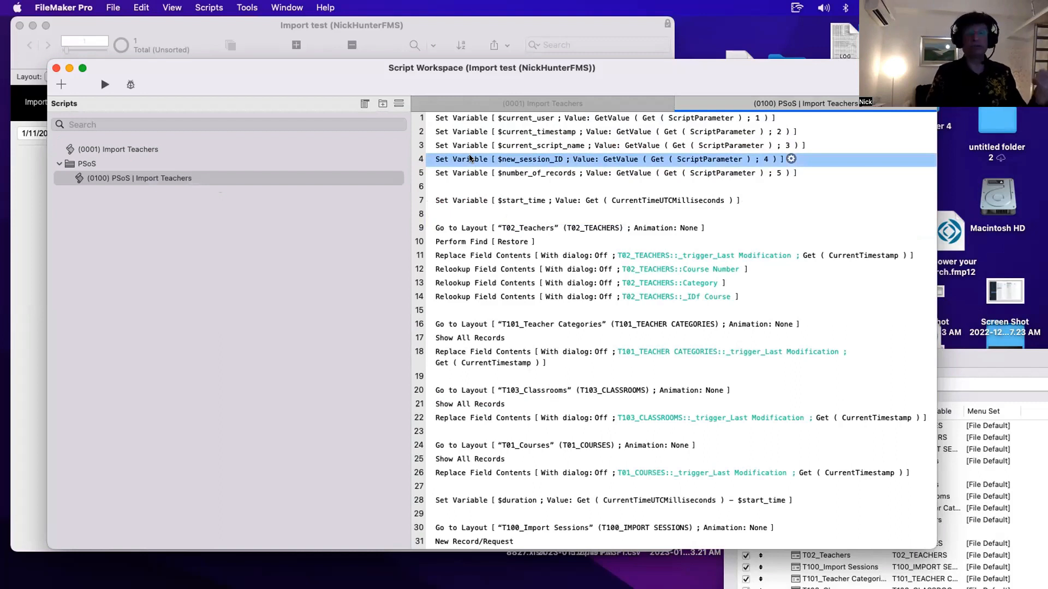
left_click(467, 173)
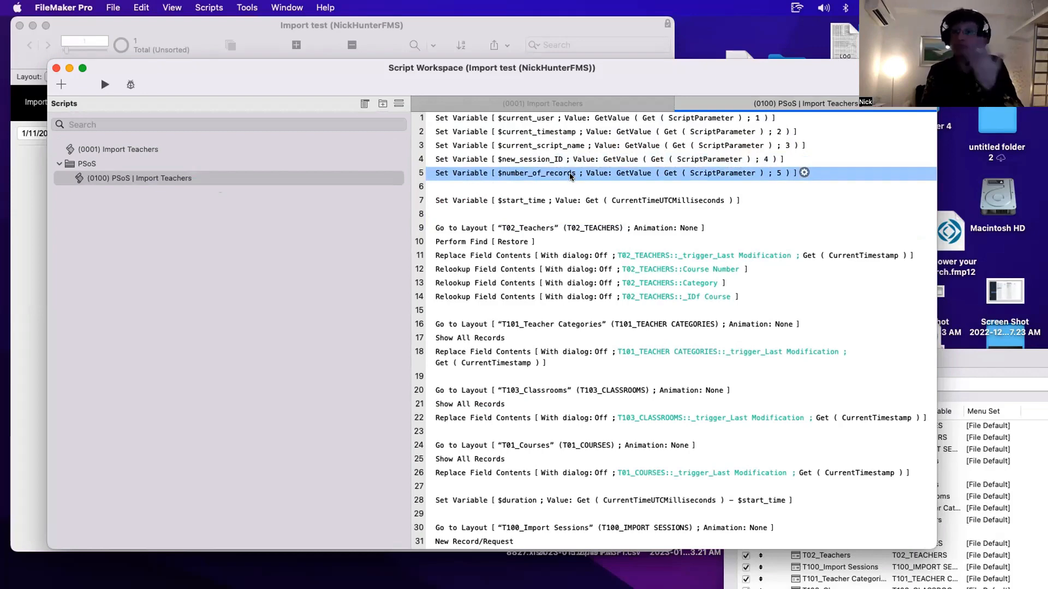
left_click(212, 148)
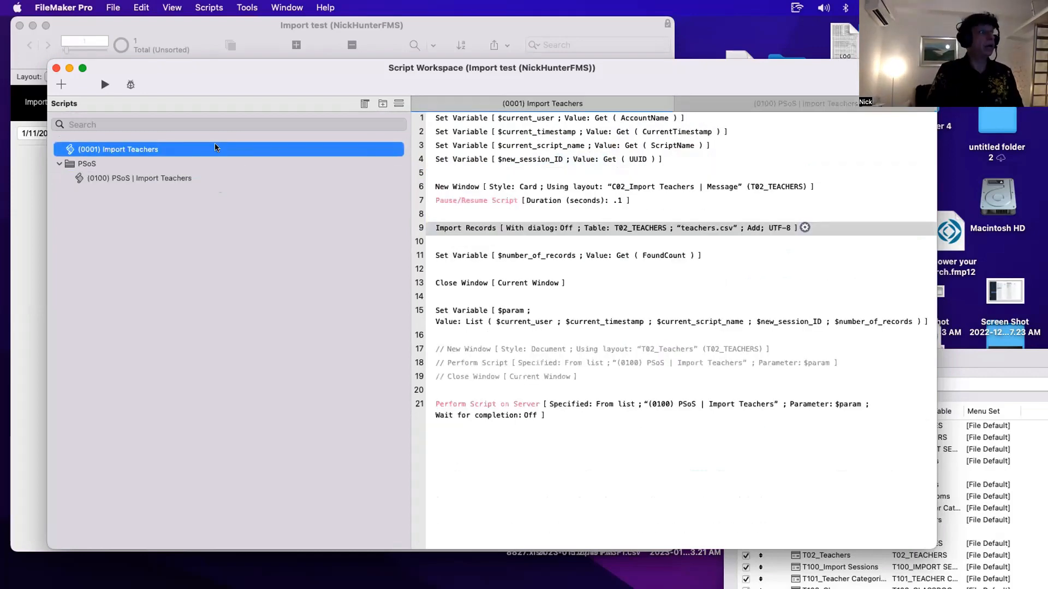
left_click(456, 229)
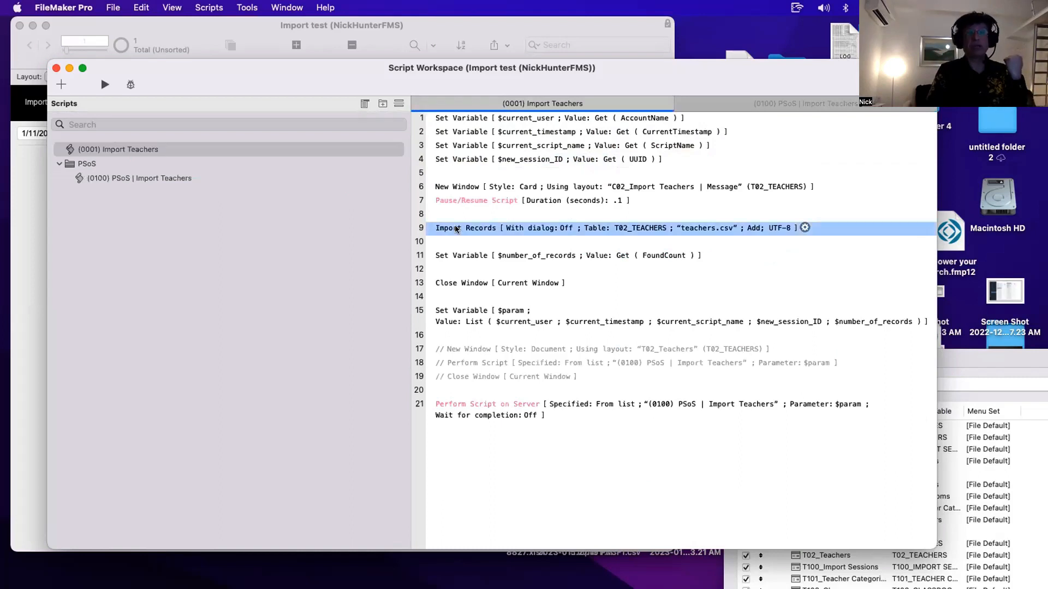
left_click(448, 256)
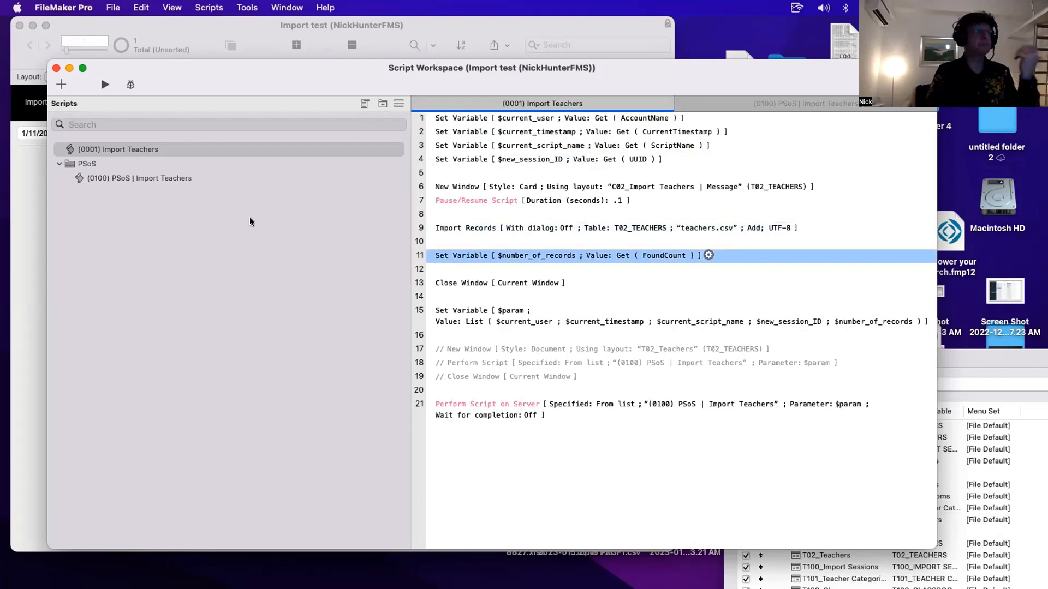
- Review the PSoS start-time variable, its five parameter variable lines, and the Go to Layout step
left_click(186, 178)
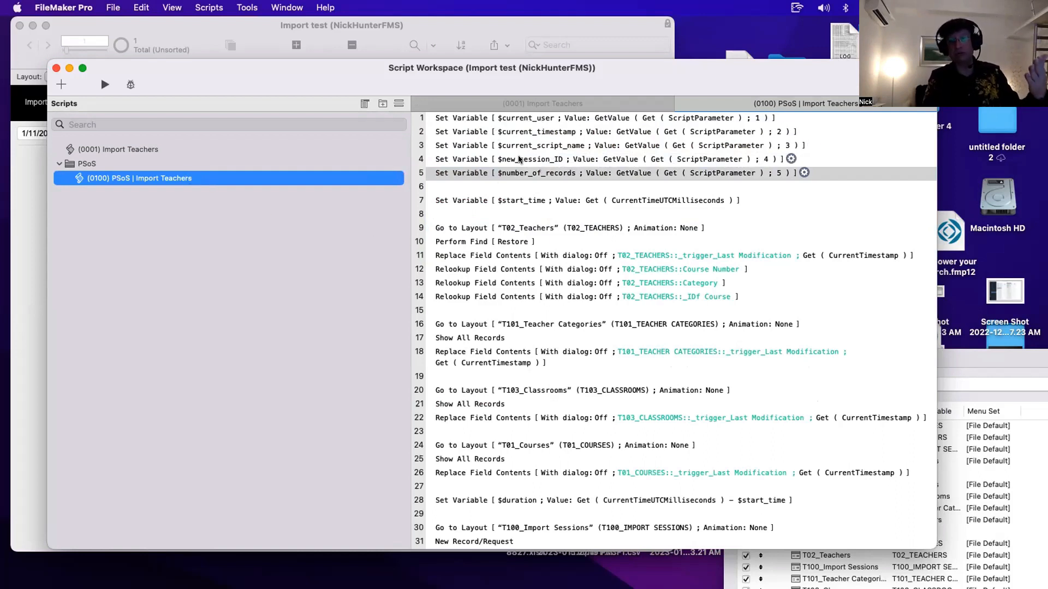
left_click(464, 202)
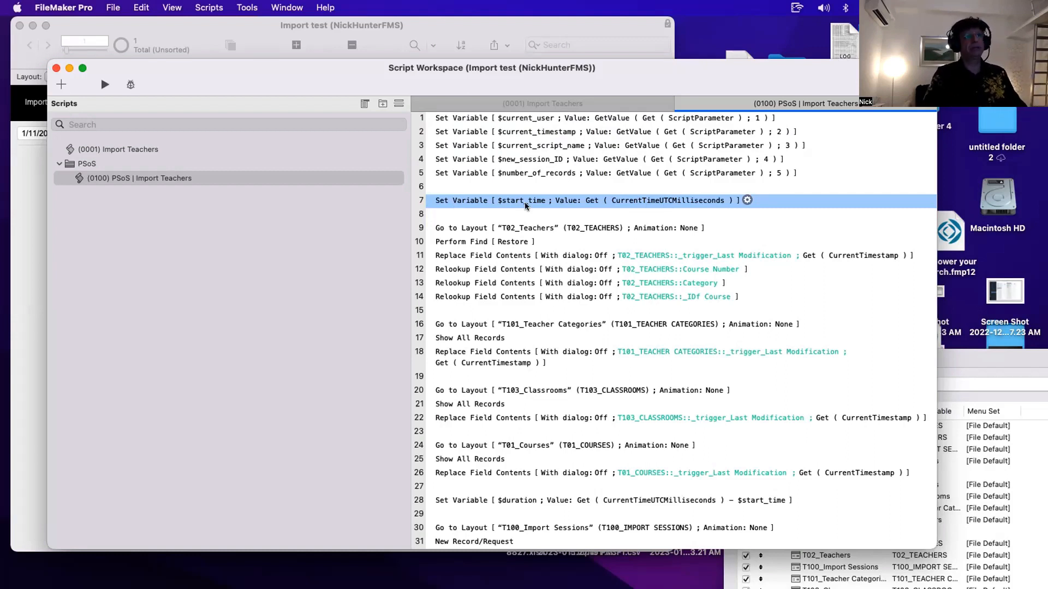
left_click(479, 174)
left_click(479, 117, "shift")
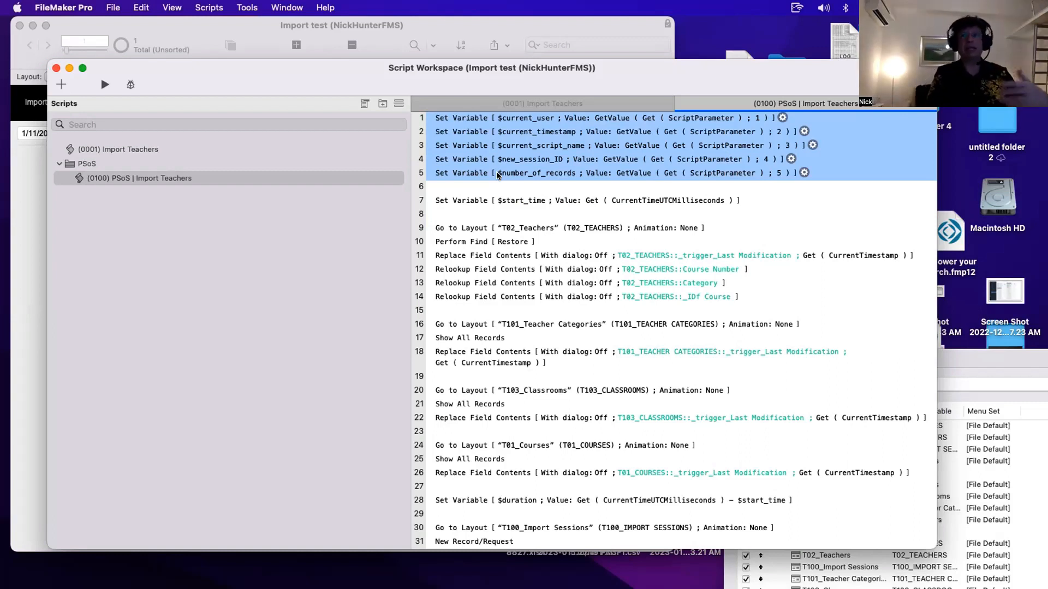
left_click(469, 228)
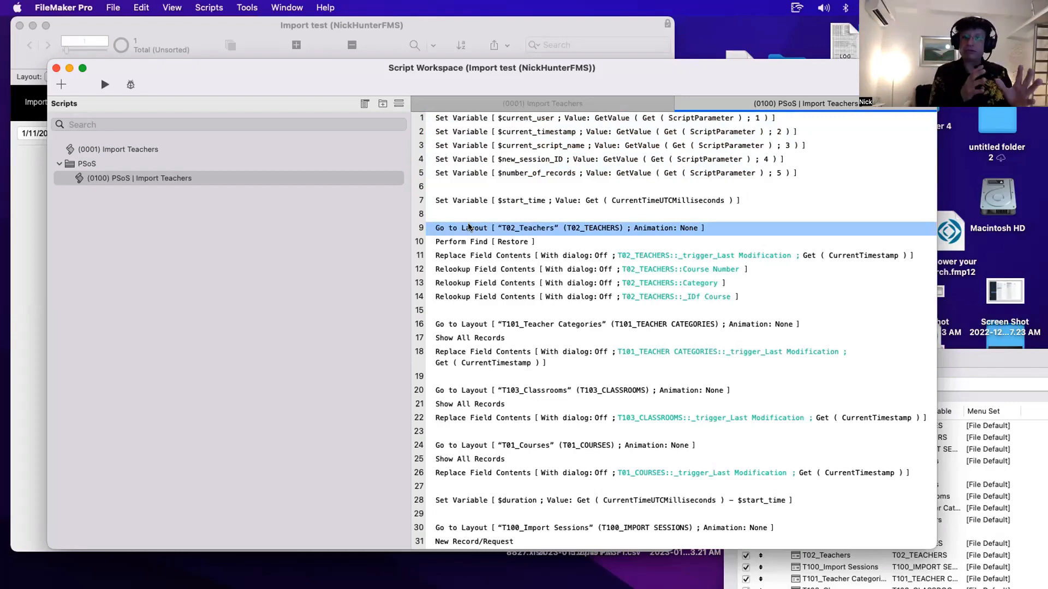
- Open Manage Layouts and browse the data entry, context and card layouts
key("super+shift+l")
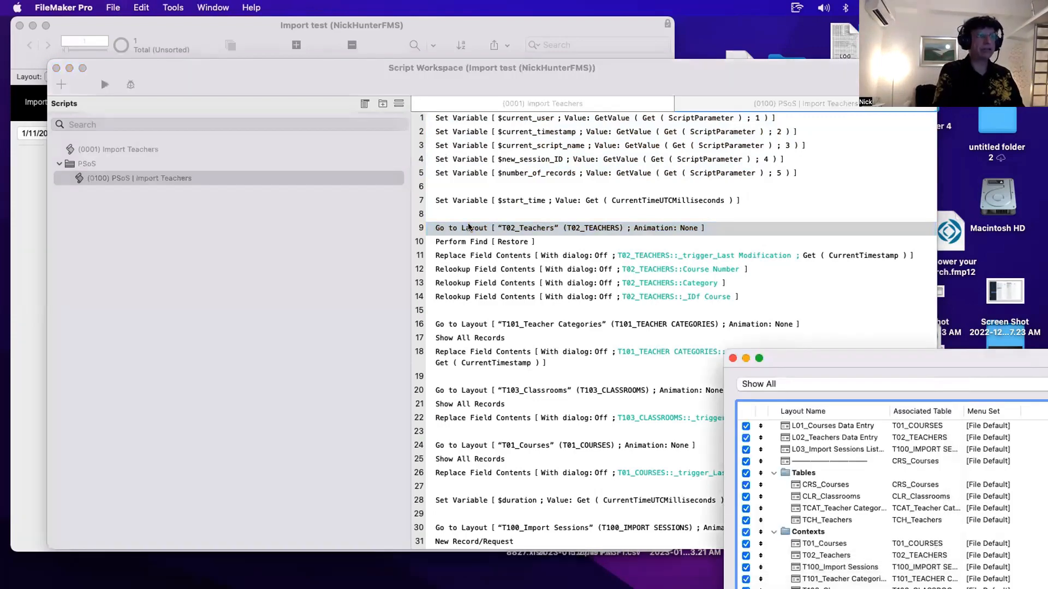
left_click_drag(810, 355, 232, 141)
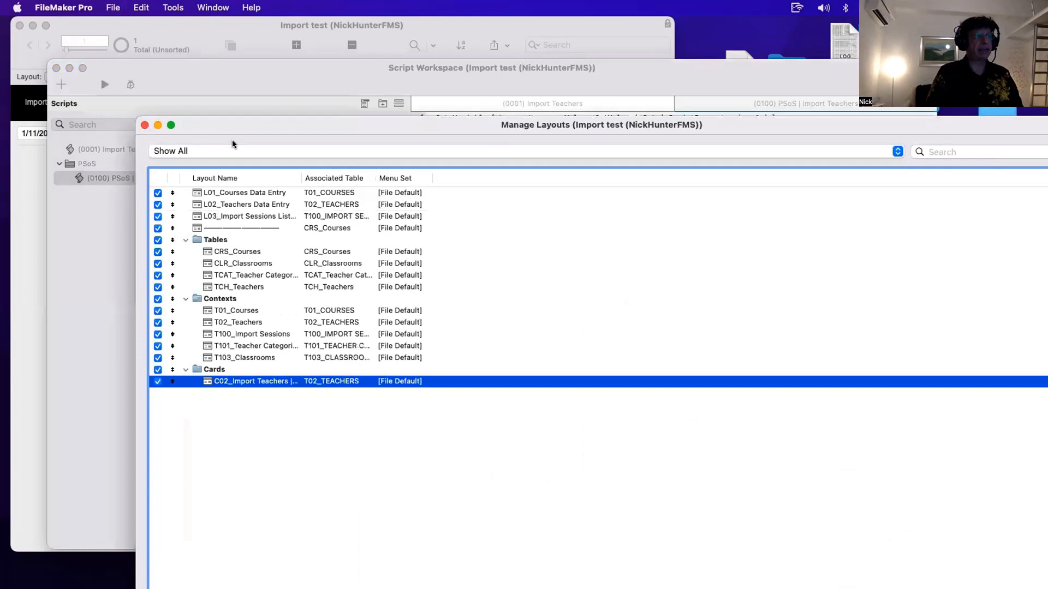
left_click(238, 311)
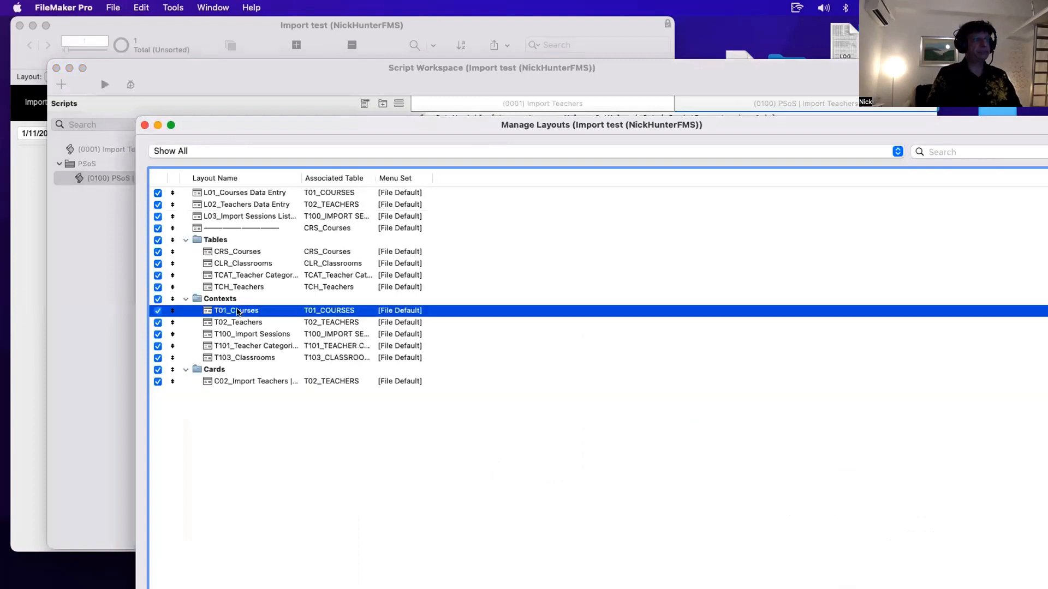
left_click(259, 356, "shift")
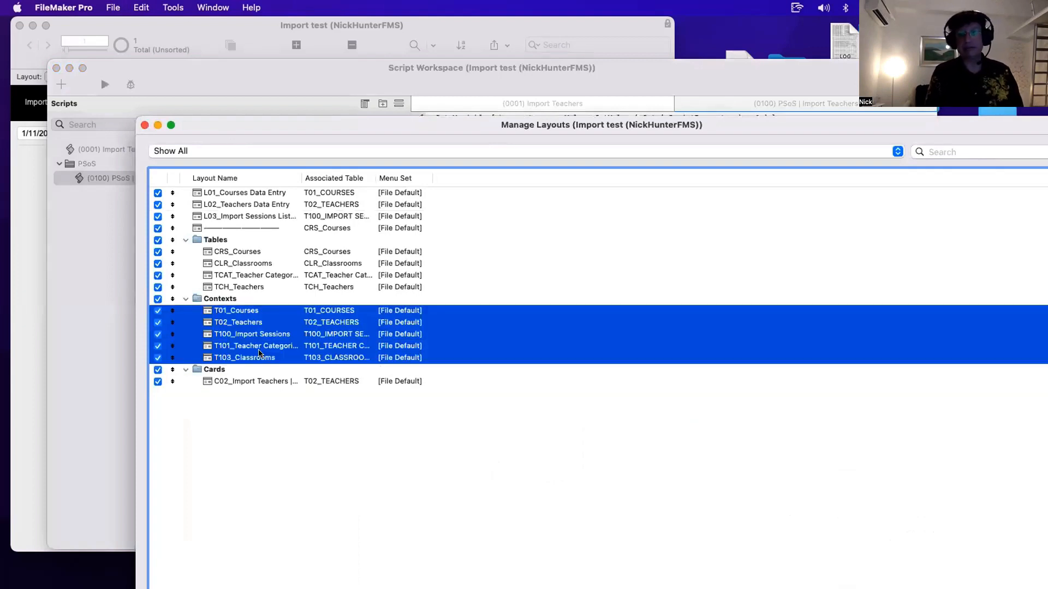
left_click(338, 454)
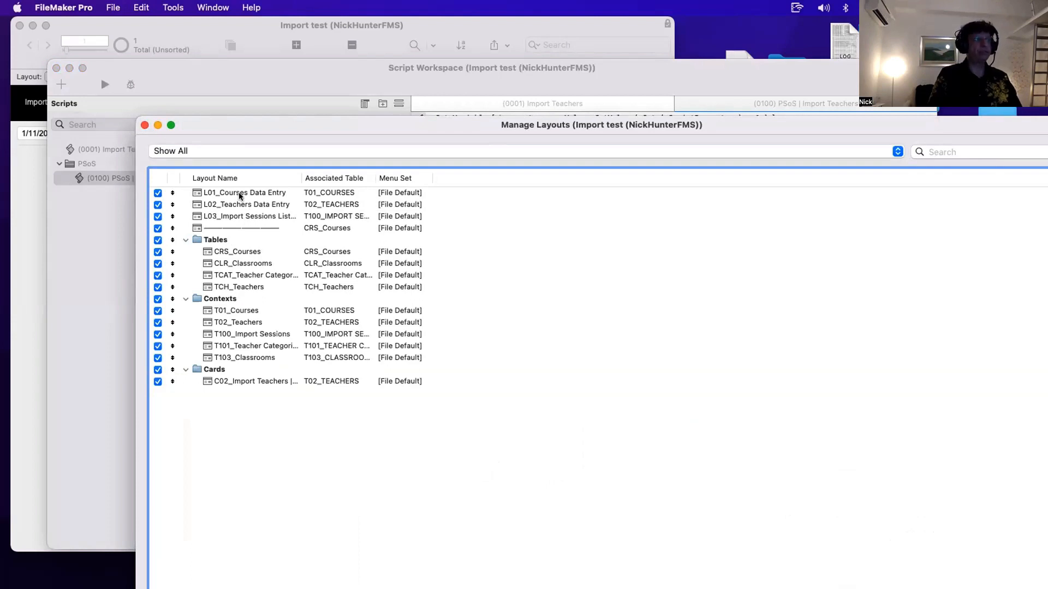
left_click(322, 207)
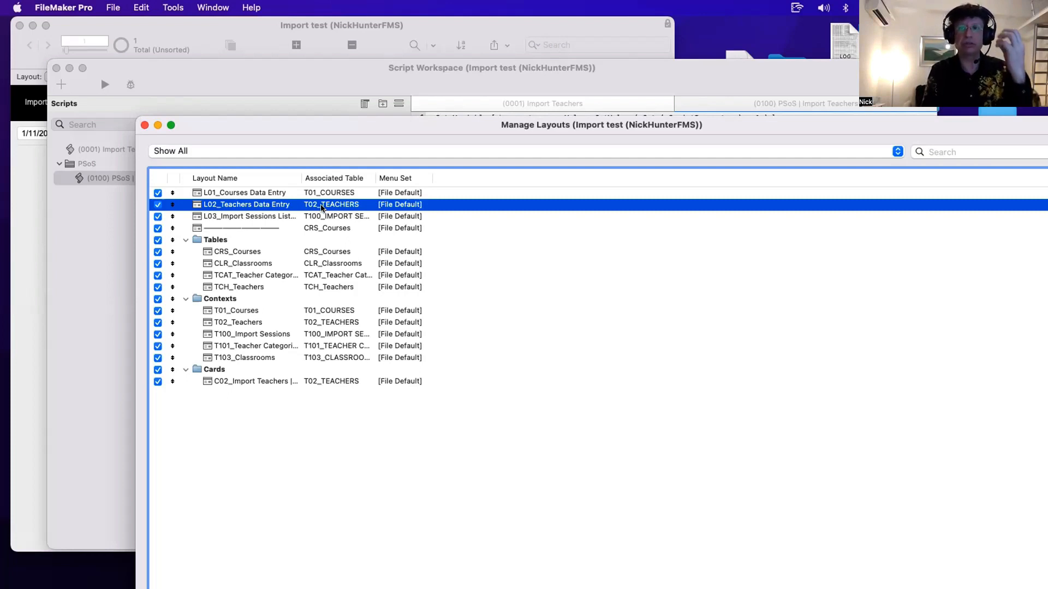
- Examine the table occurrences in the relationships graph, then close Manage Database discarding changes
key("super+shift+d")
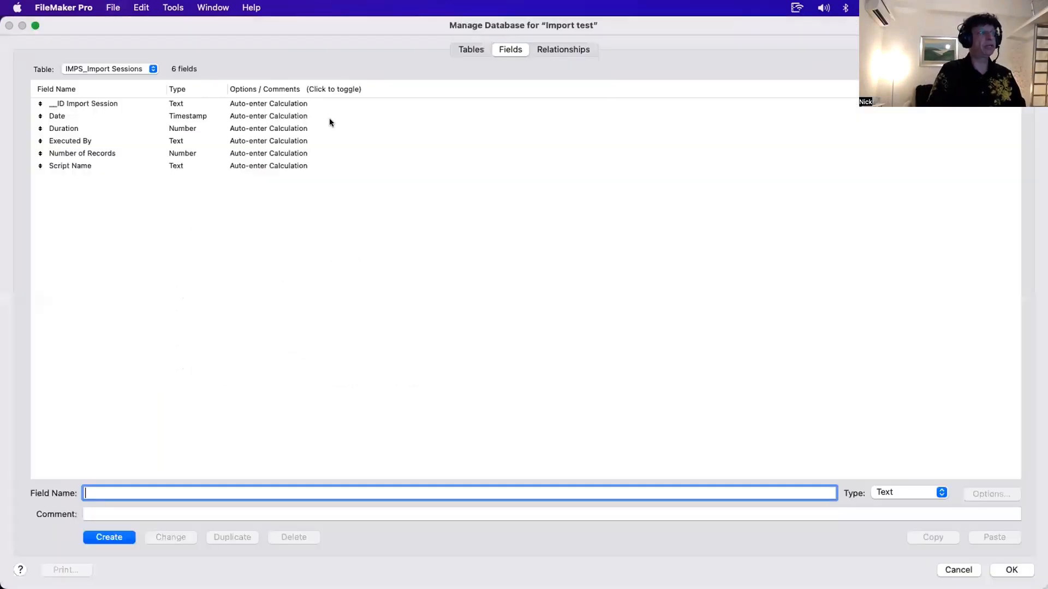
left_click(570, 53)
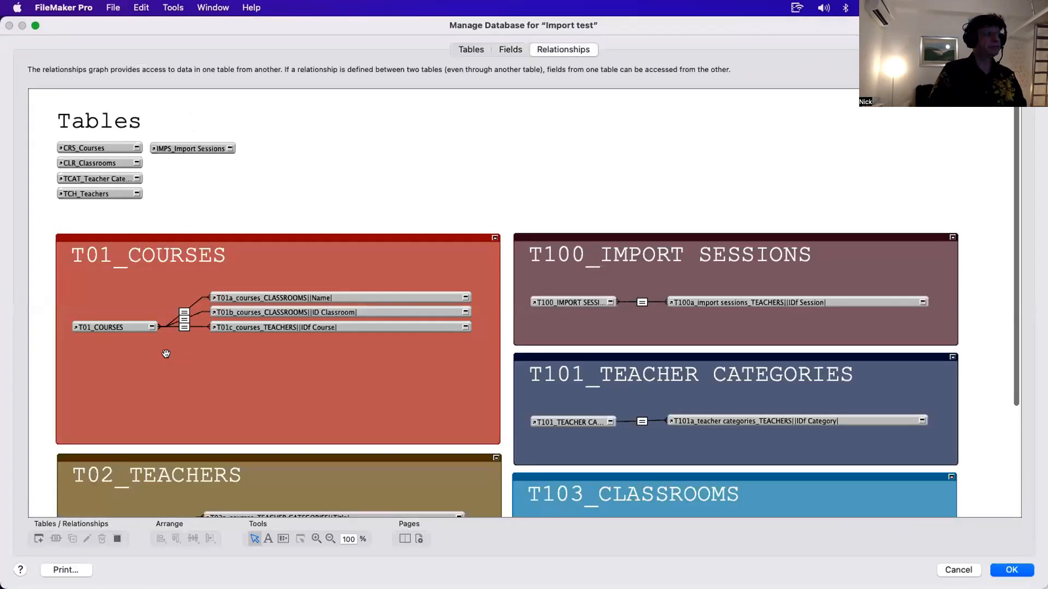
left_click(124, 327)
scroll(124, 328, "down", 3)
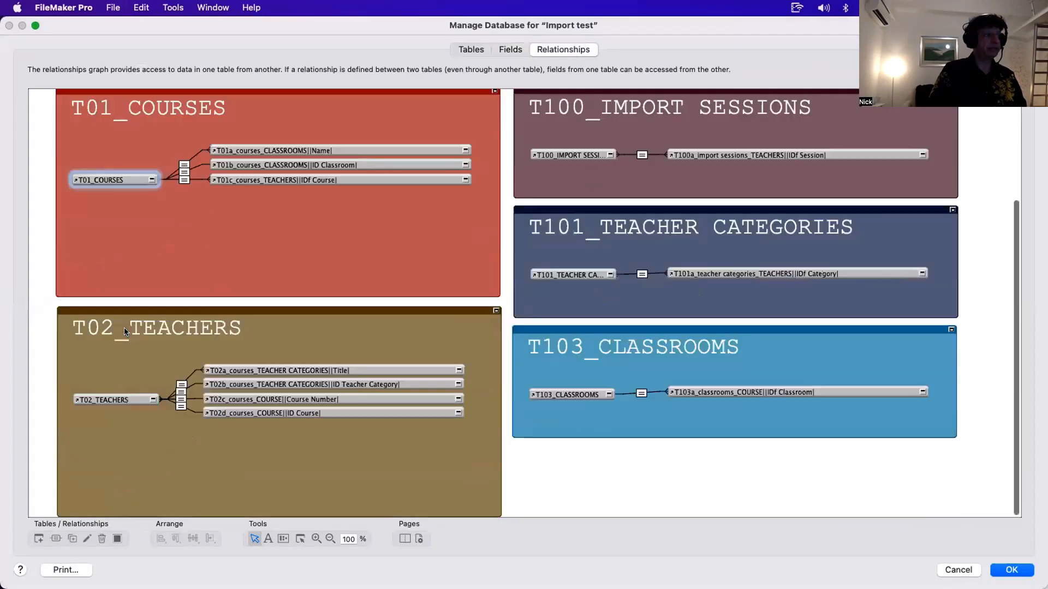
left_click(113, 399)
left_click(563, 393)
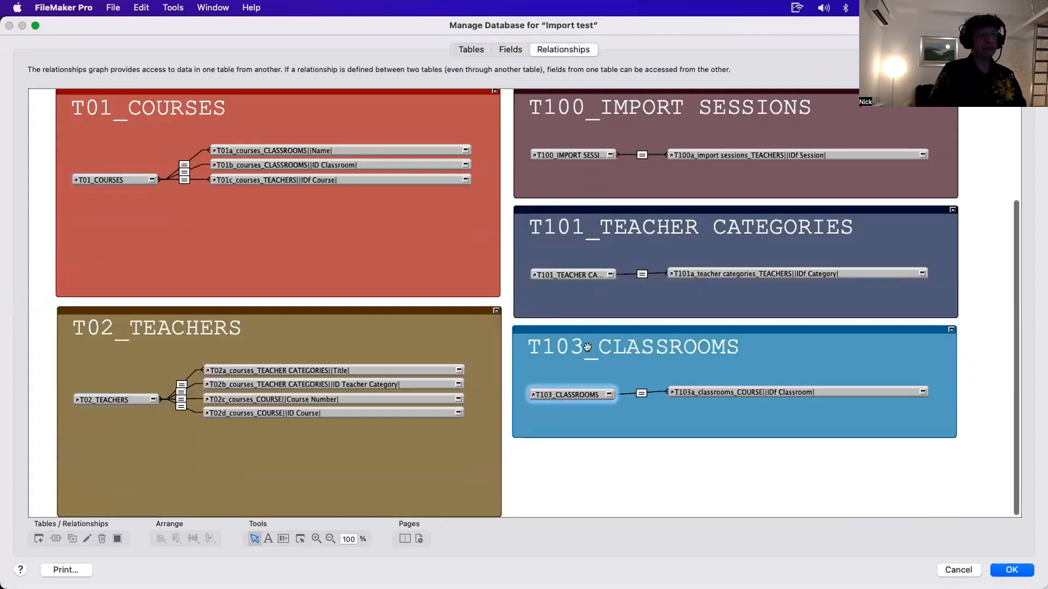
left_click(564, 274)
left_click(566, 151)
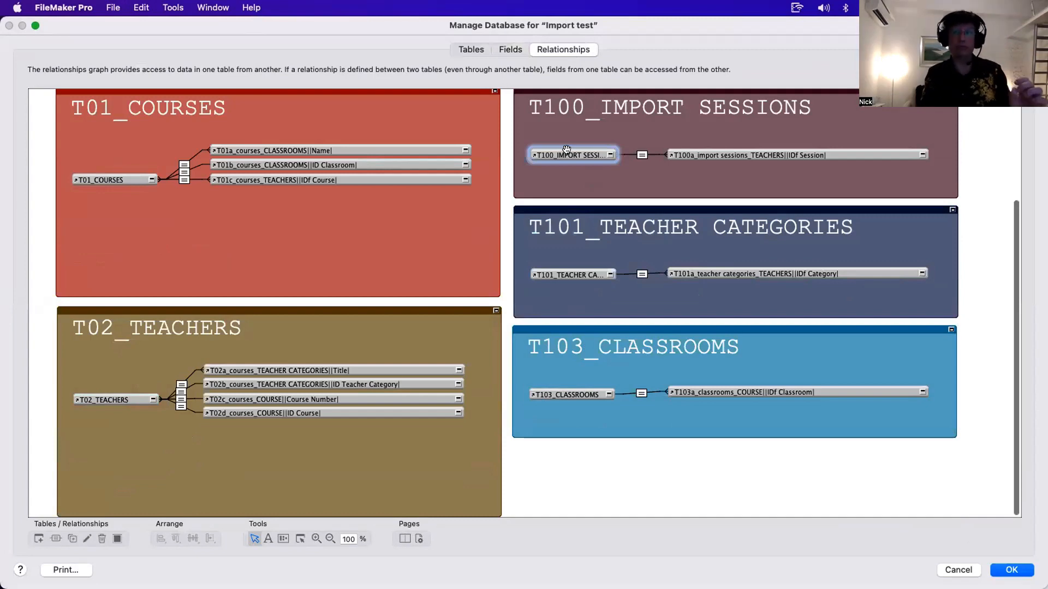
key("Escape")
left_click(162, 180)
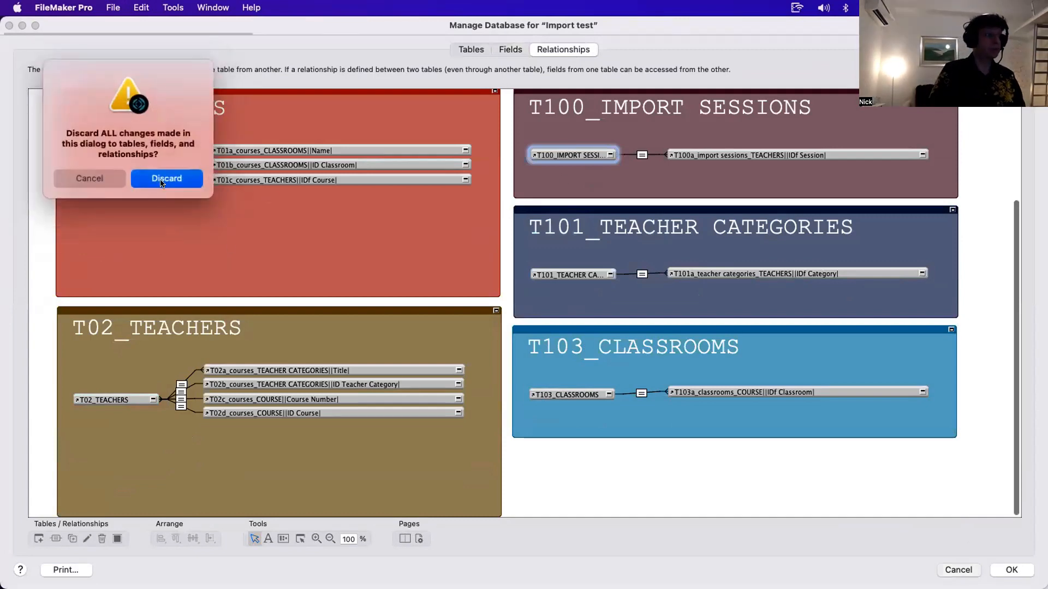
- Open the T02_Teachers layout in a new window to view the imported teacher records
left_click(254, 311)
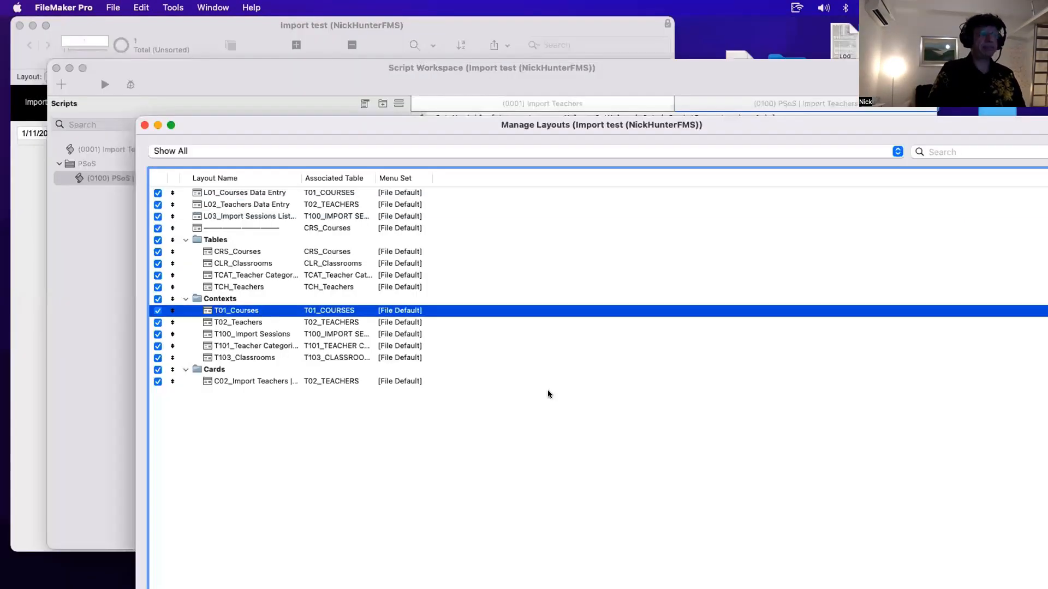
left_click_drag(297, 131, 214, 31)
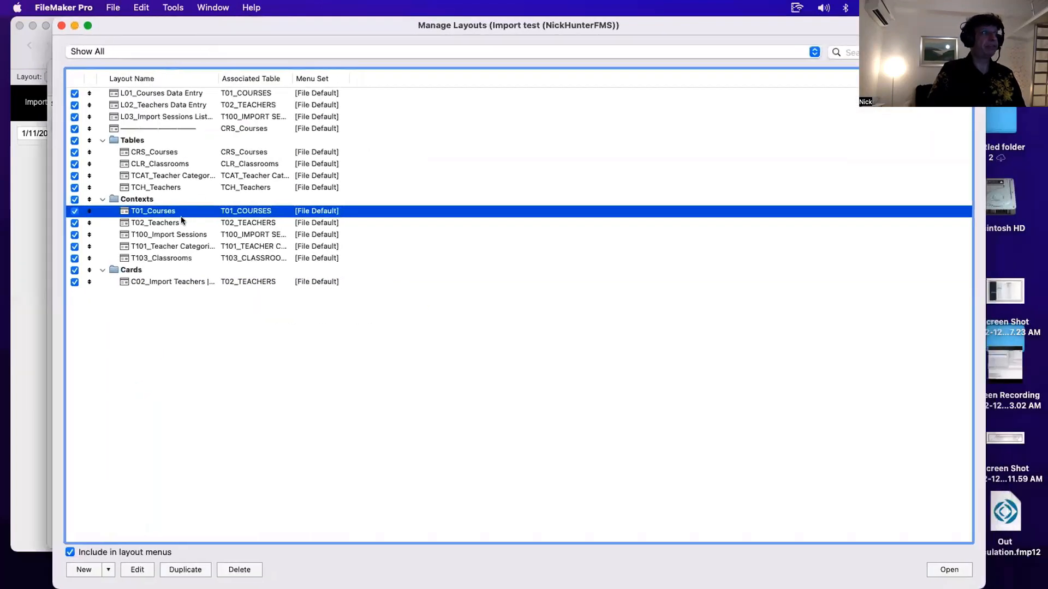
key("Down")
left_click(950, 571)
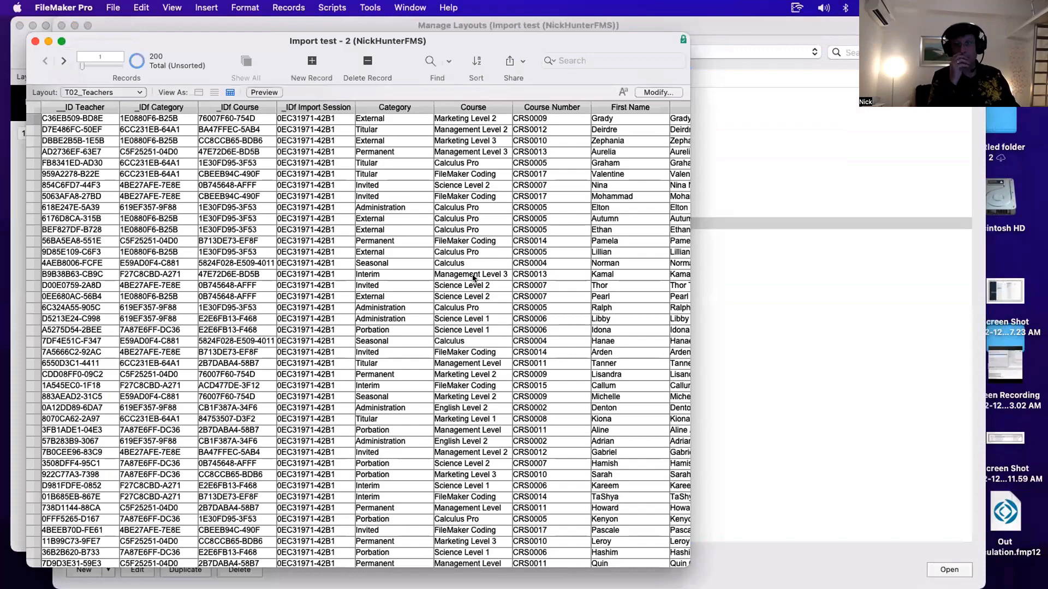
left_click_drag(292, 41, 626, 232)
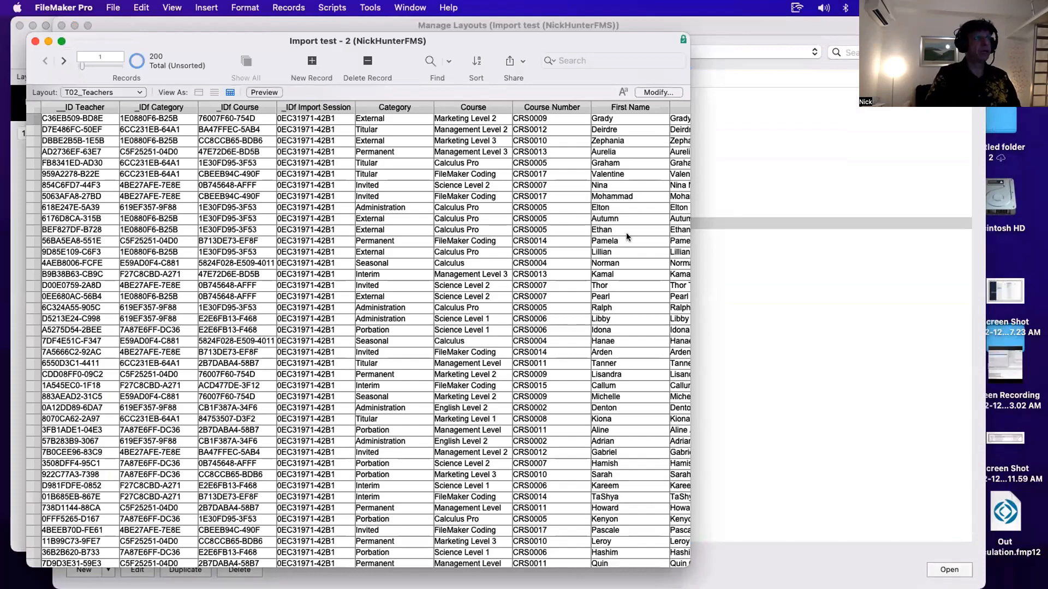
left_click(240, 226)
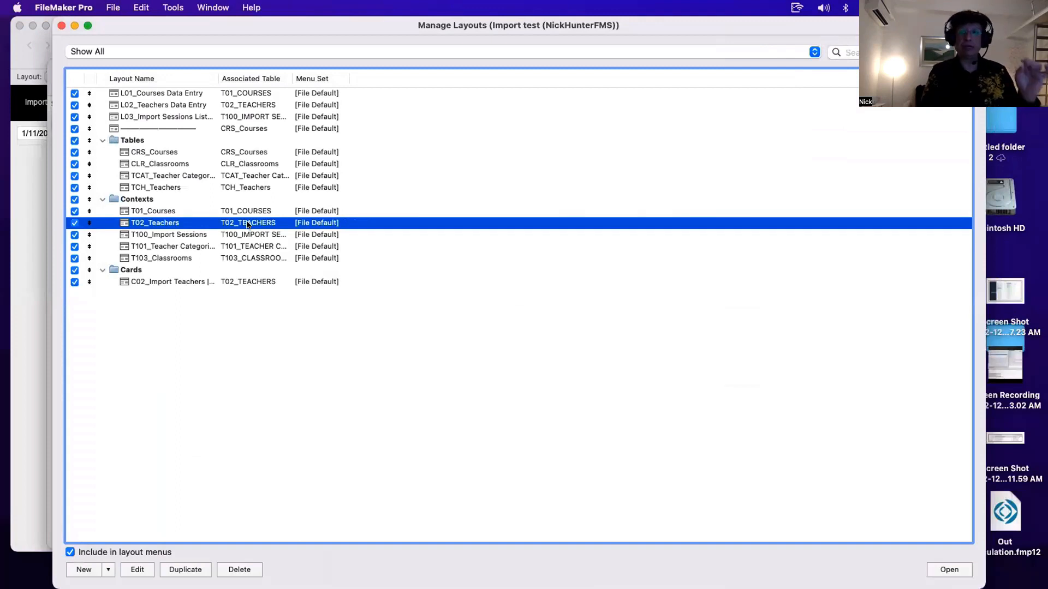
- Open the L02_Teachers Data Entry layout to view a teacher record, then close its window
left_click(185, 107)
left_click(934, 566)
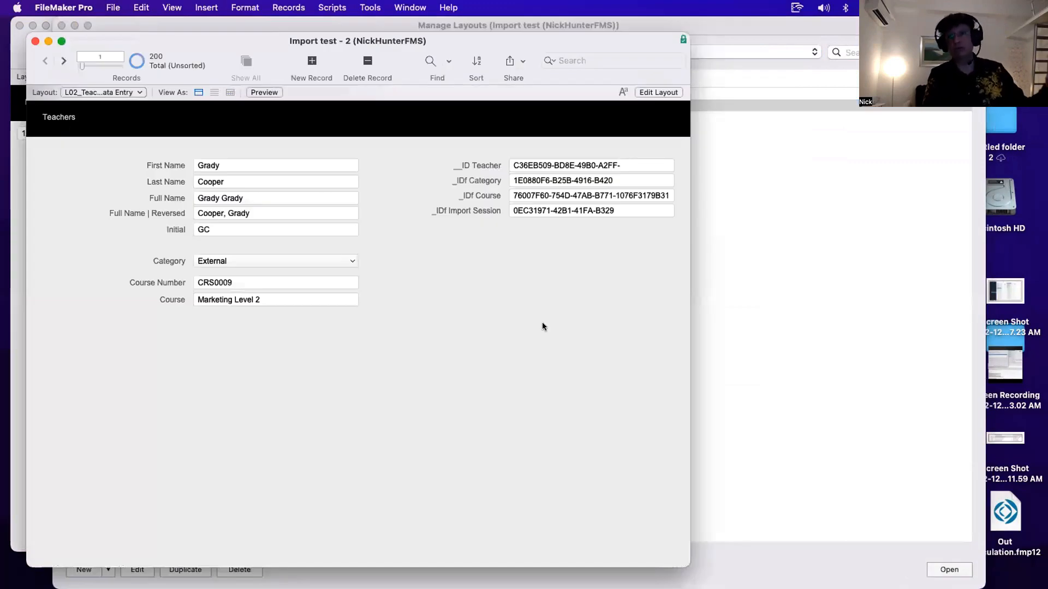
key("super+w")
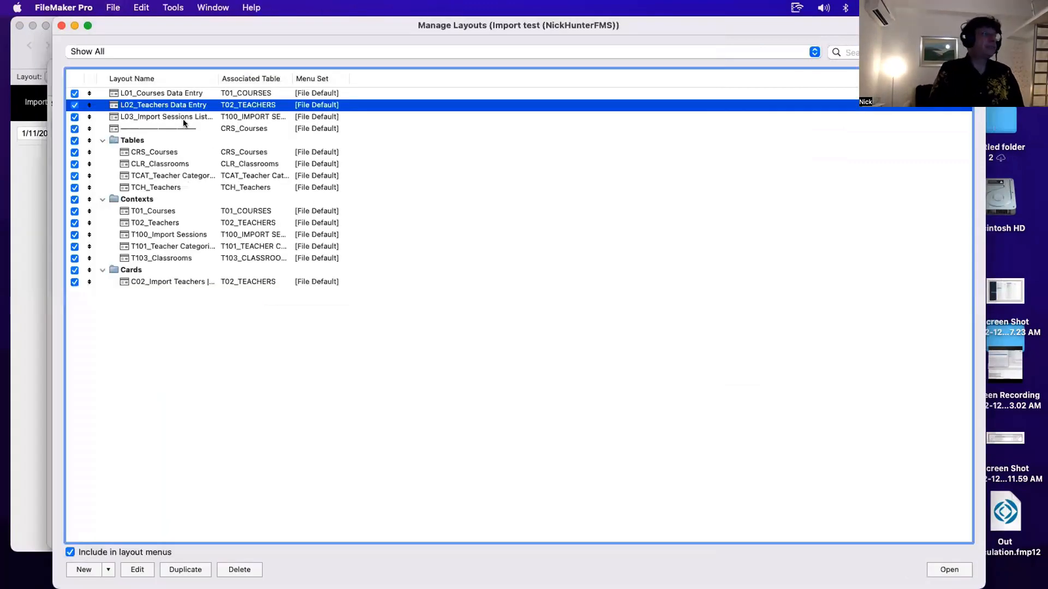
- Check the script triggers in the L02_Teachers Data Entry layout setup, then cancel the dialog
double_click(183, 105)
left_click(354, 181)
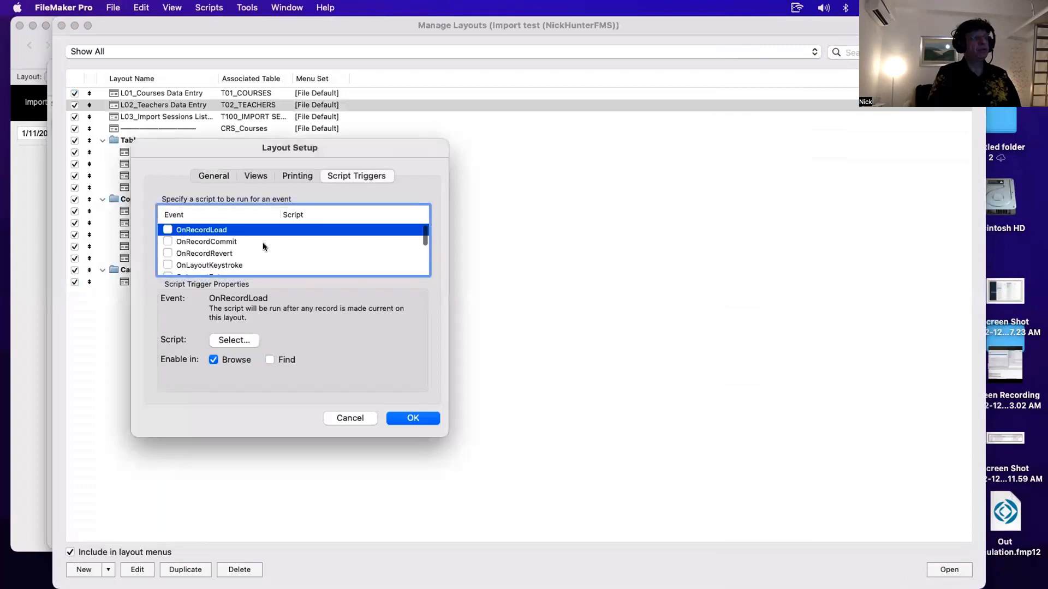
left_click(262, 242)
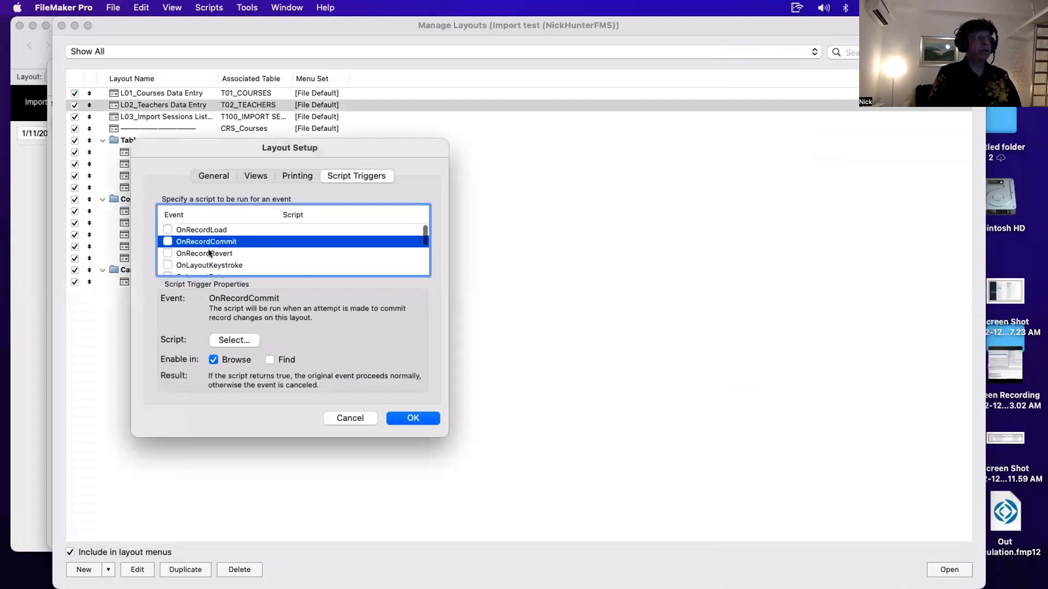
key("Escape")
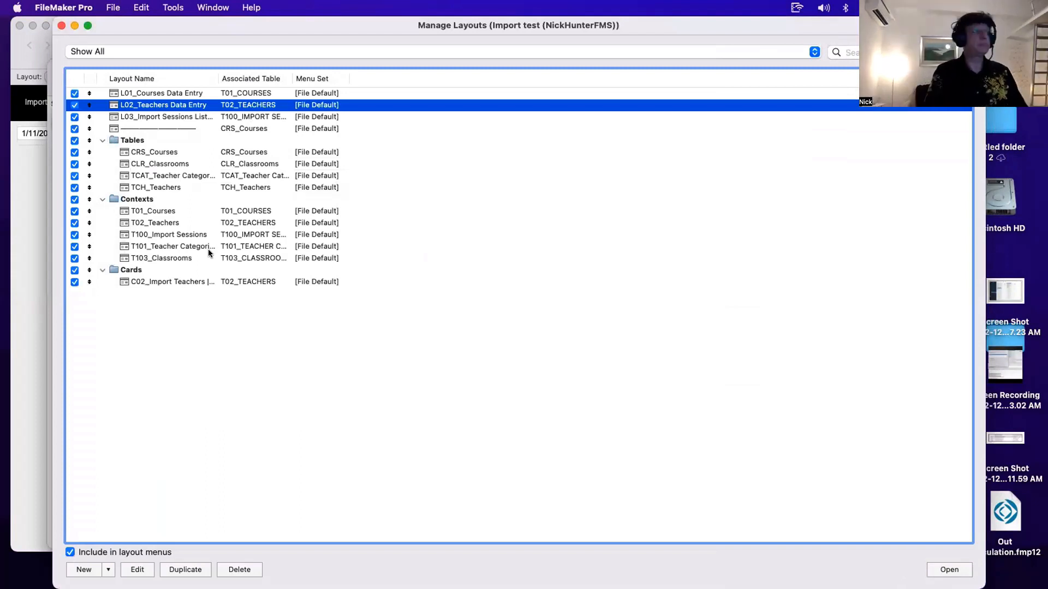
left_click(180, 224)
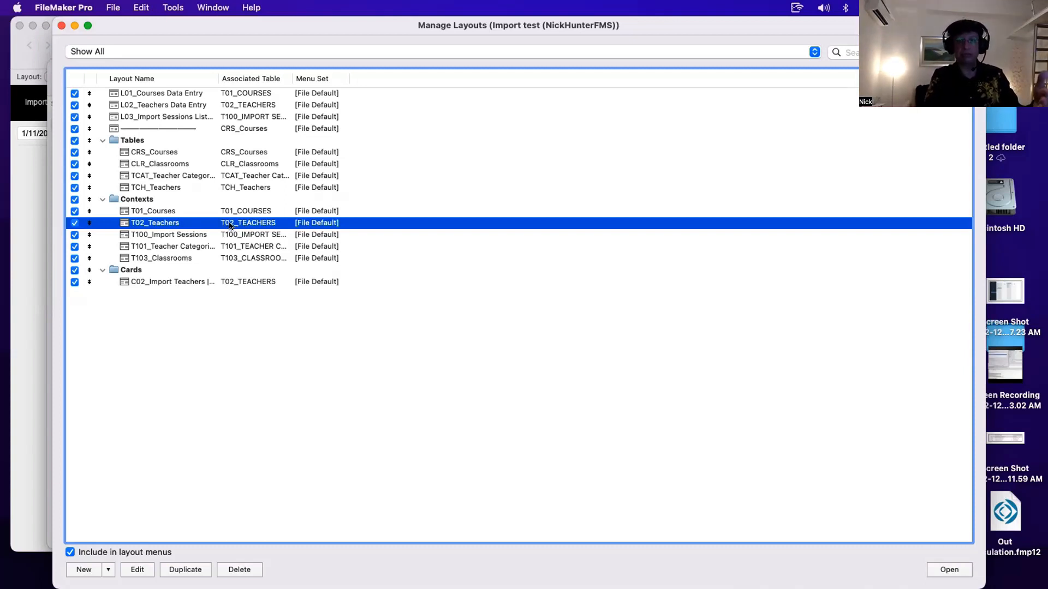
left_click_drag(457, 23, 533, 408)
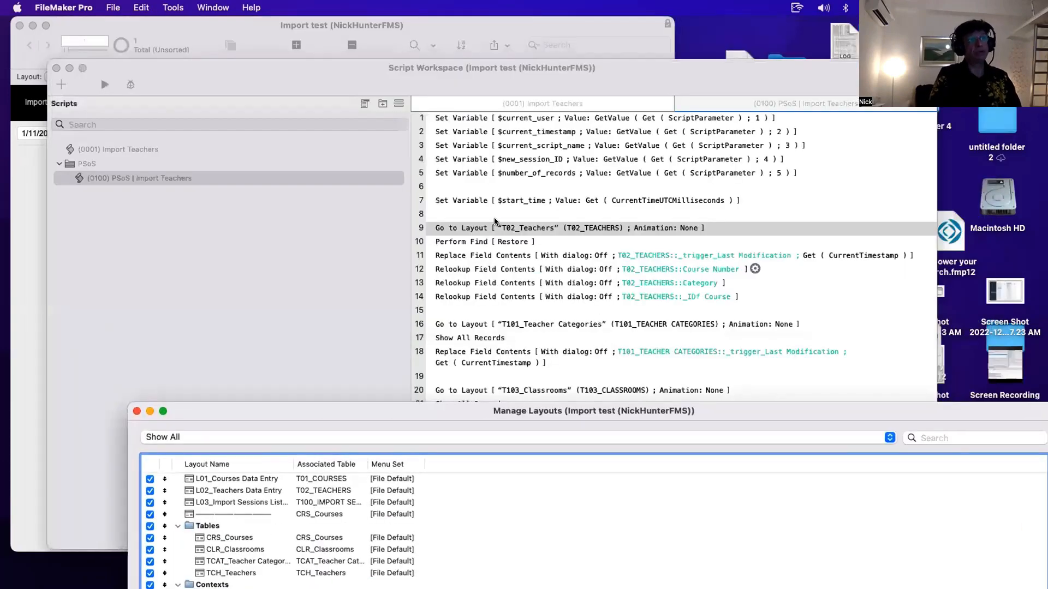
left_click_drag(322, 413, 321, 469)
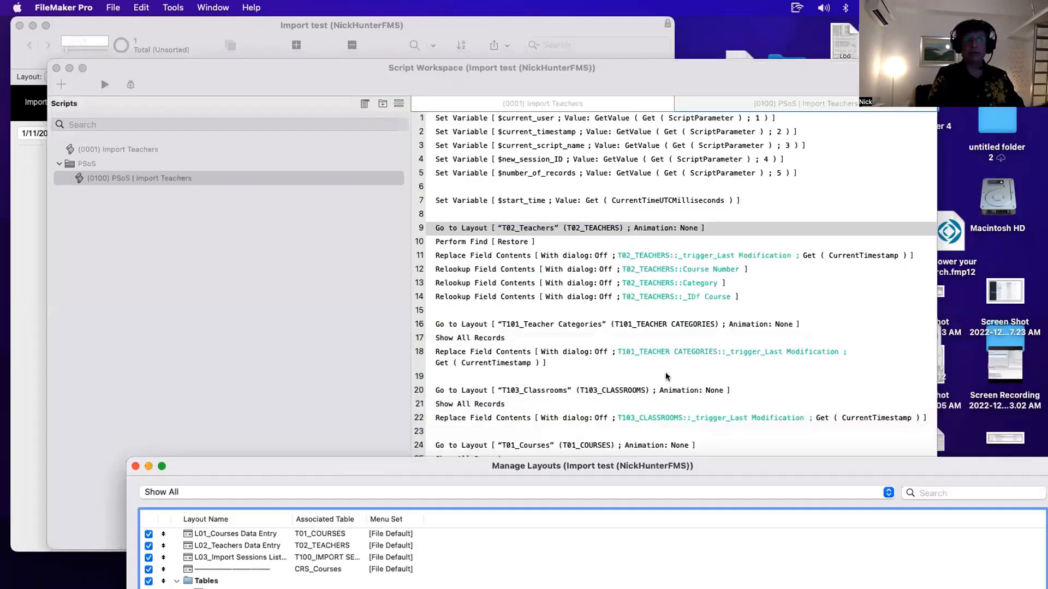
- Review the steps of the PSoS | Import Teachers and Import Teachers scripts, including the parameters passed between them
left_click(700, 309)
left_click(473, 240)
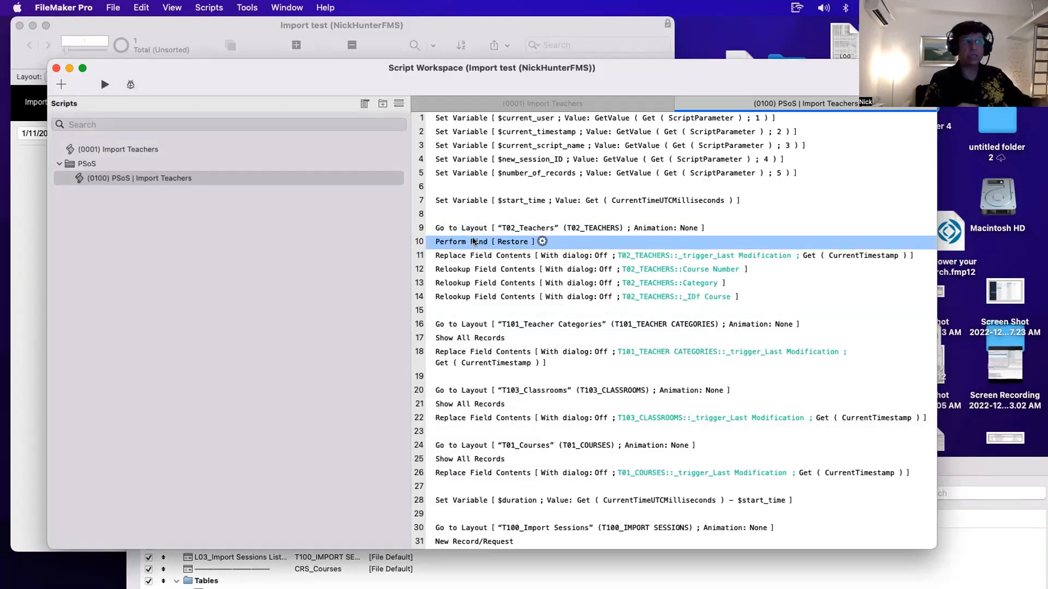
left_click(478, 161)
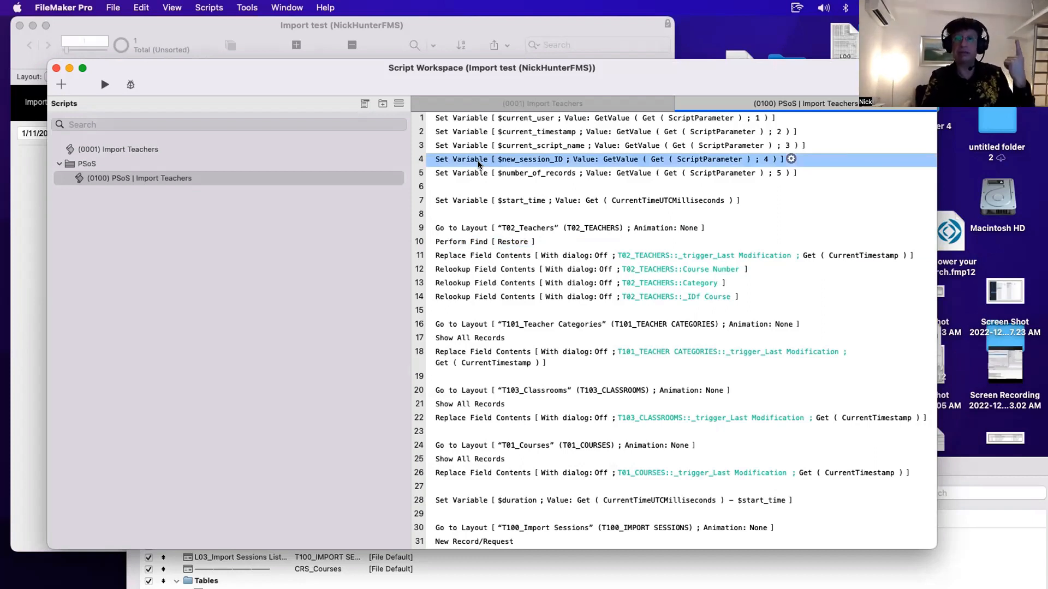
left_click(333, 149)
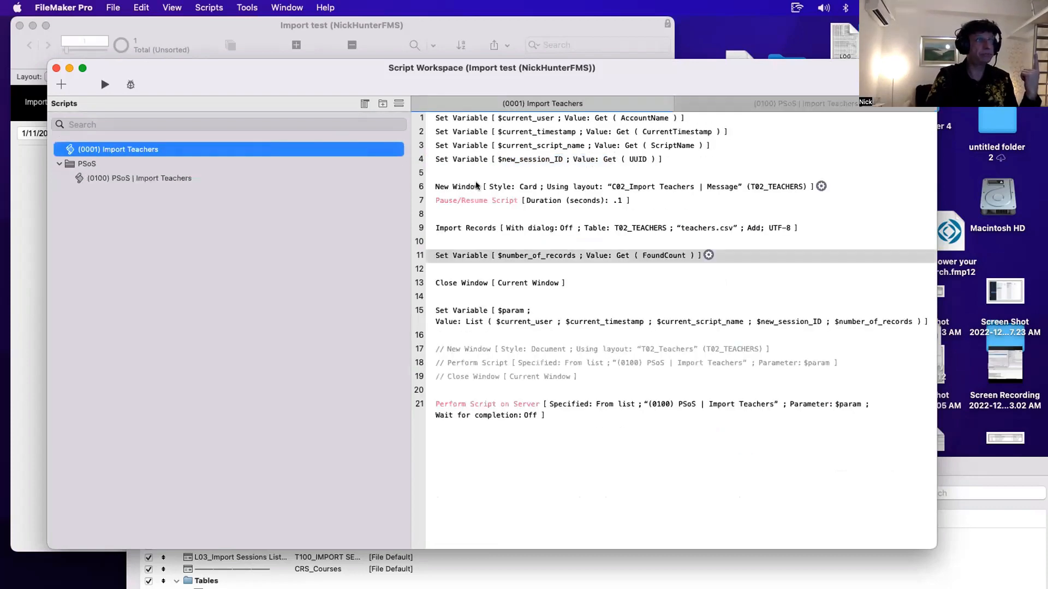
left_click(478, 229)
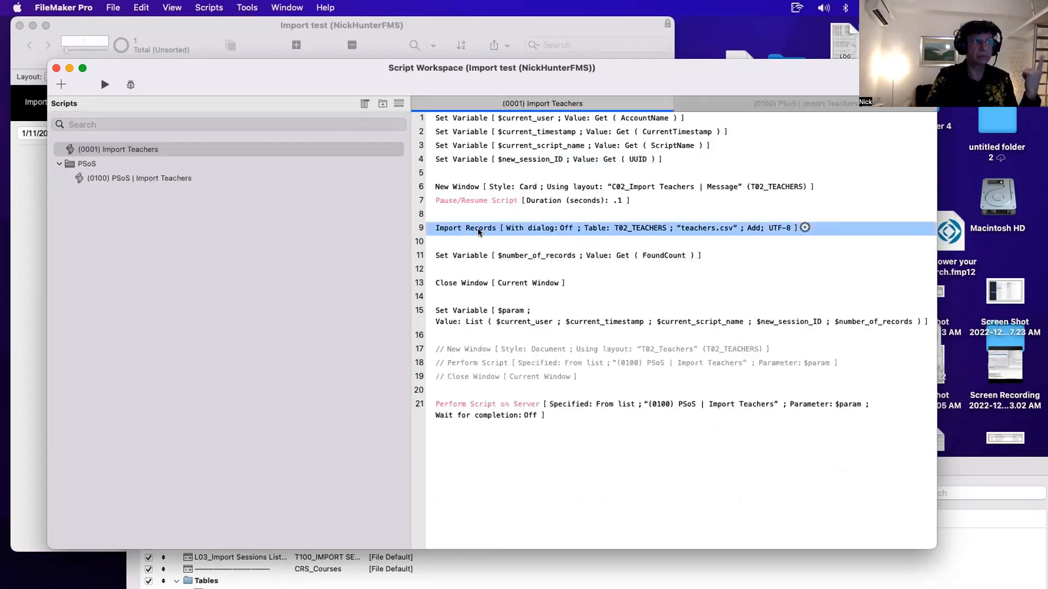
left_click(133, 178)
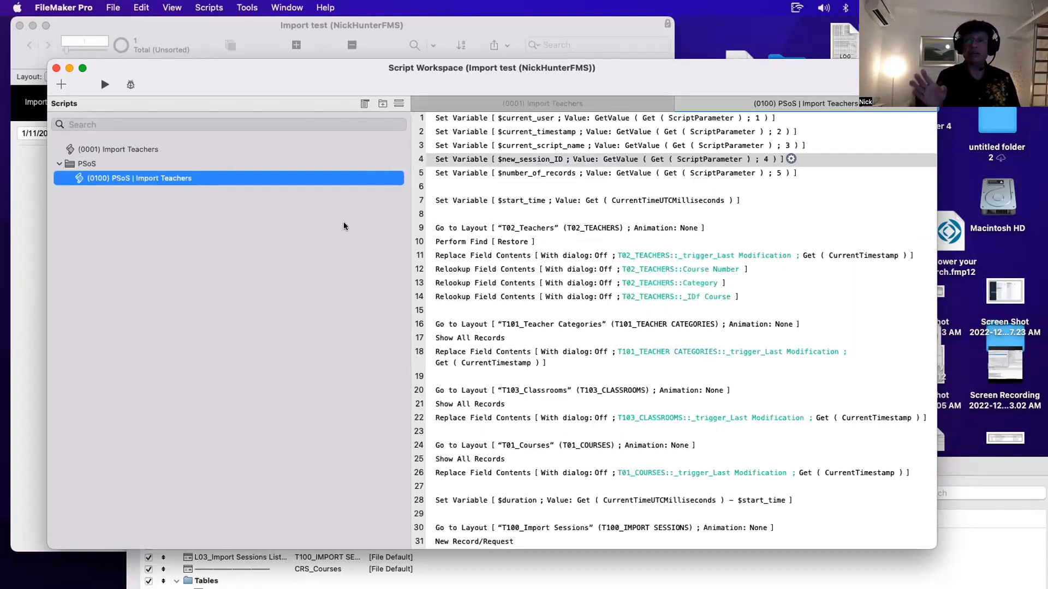
- Inspect the Perform Find step's find request criteria for the import session ID, then cancel both dialogs
double_click(457, 242)
left_click(558, 263)
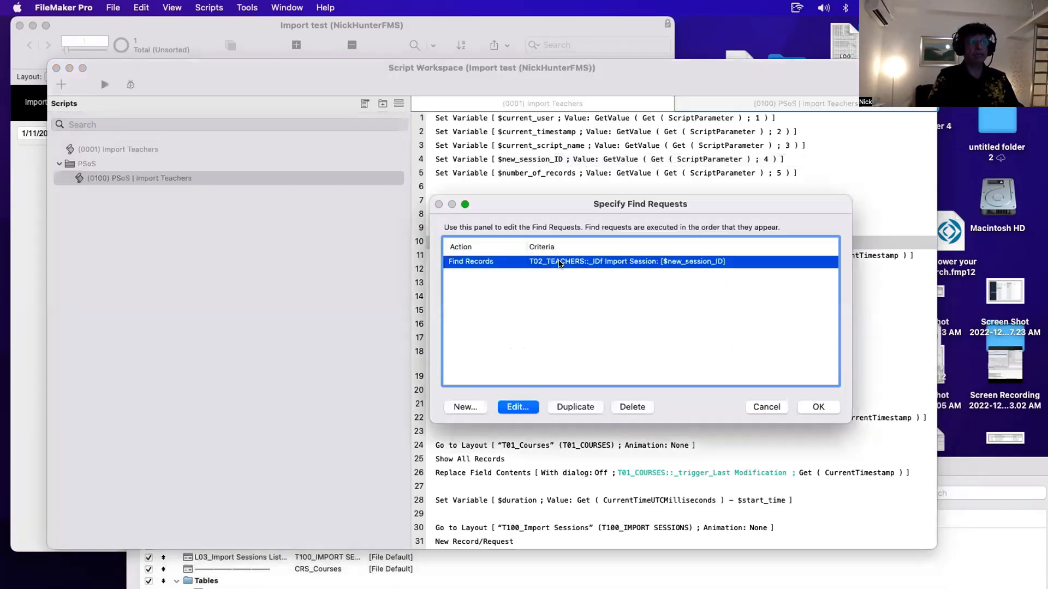
left_click(518, 406)
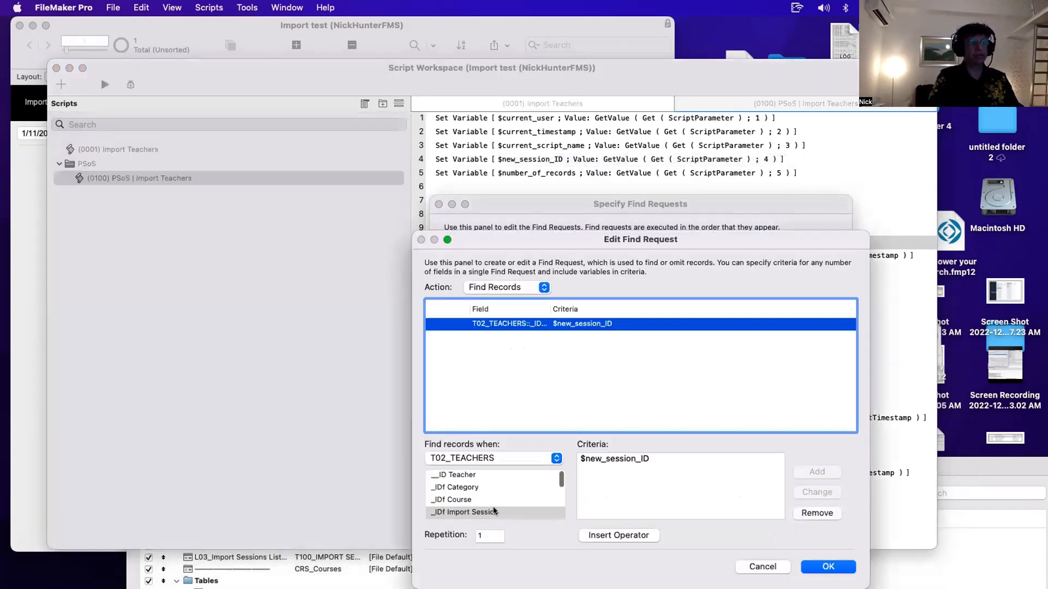
left_click_drag(664, 467, 491, 459)
key("Escape")
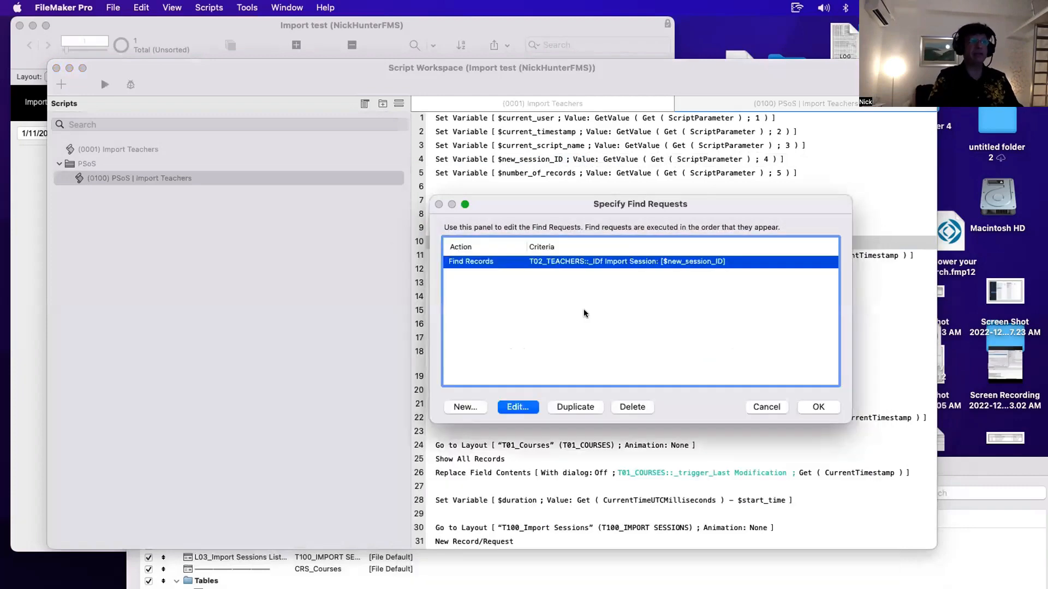
key("Escape")
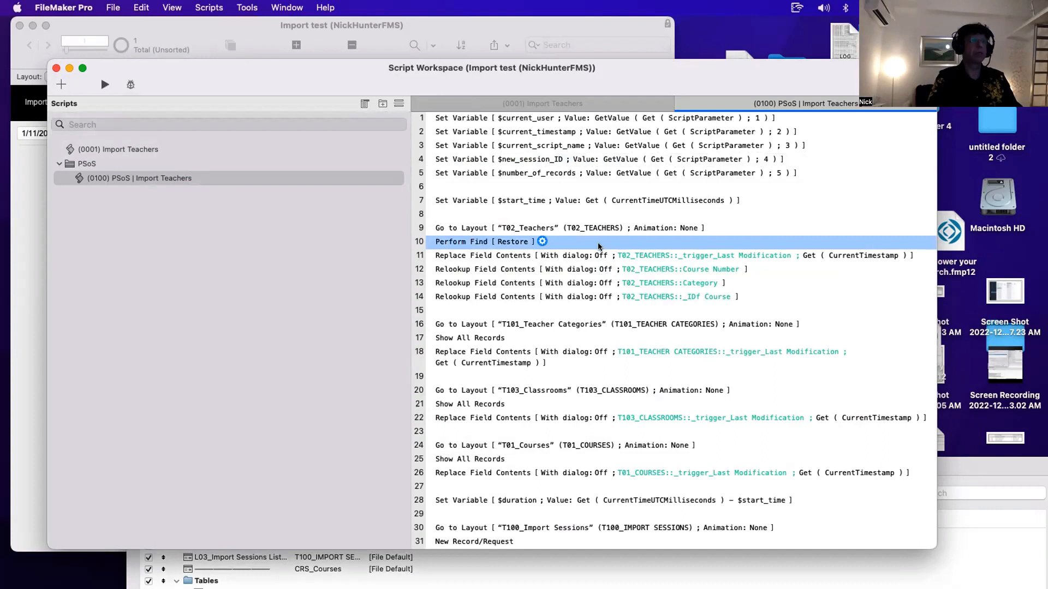
- Select the Relookup Field Contents steps and check which TCH_Teachers fields use lookups in Manage Database, then close it
left_click(478, 253)
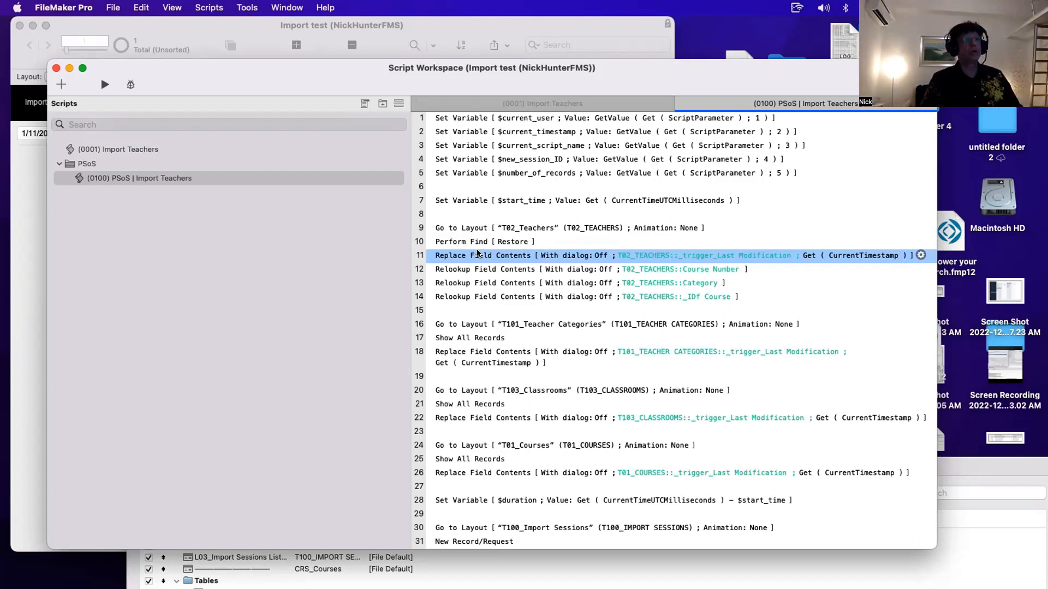
left_click_drag(480, 269, 486, 295)
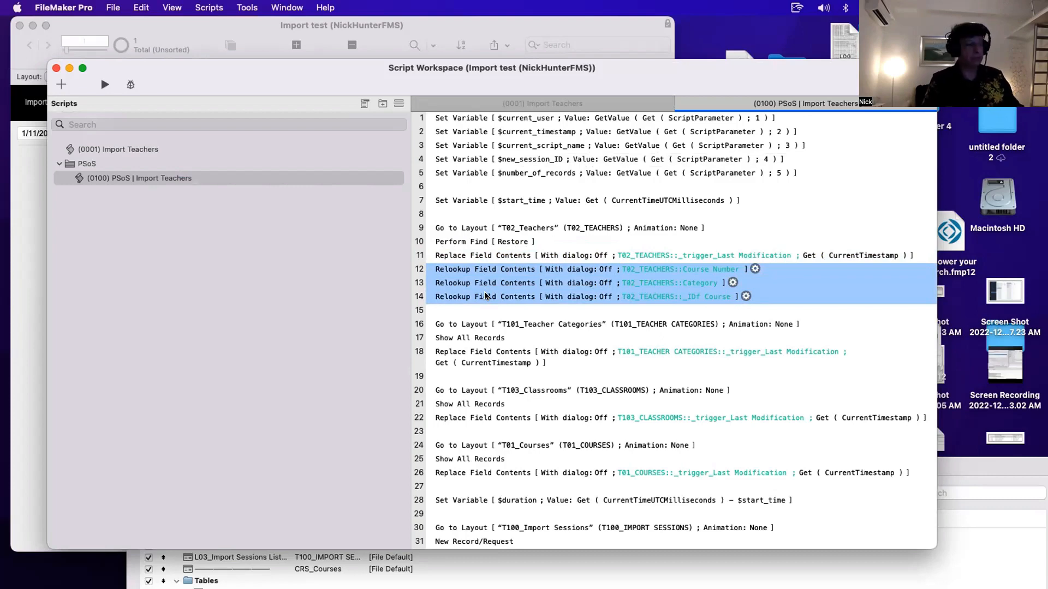
key("shift+super+d")
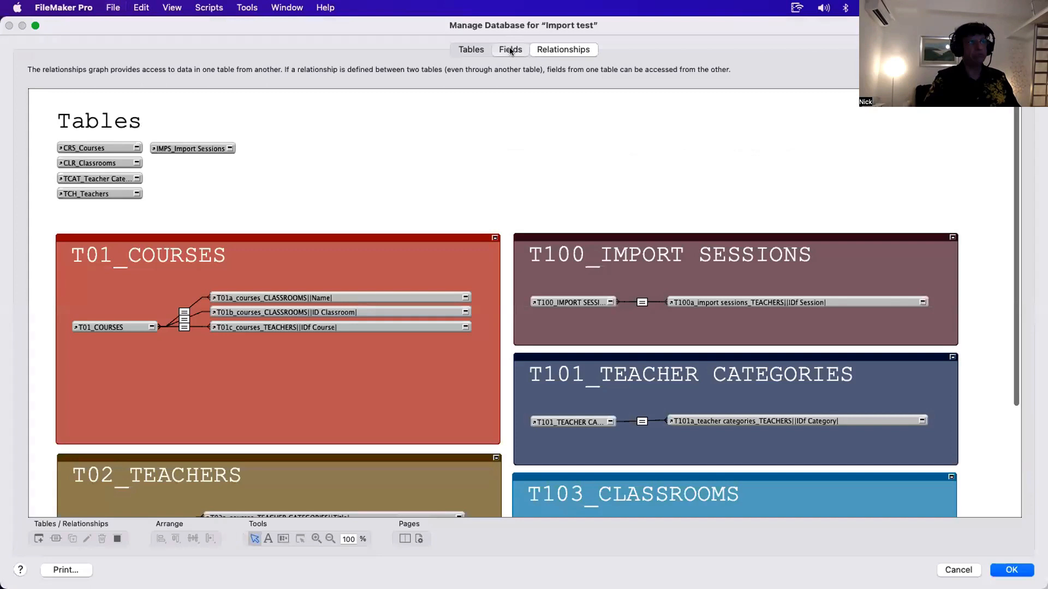
left_click(510, 49)
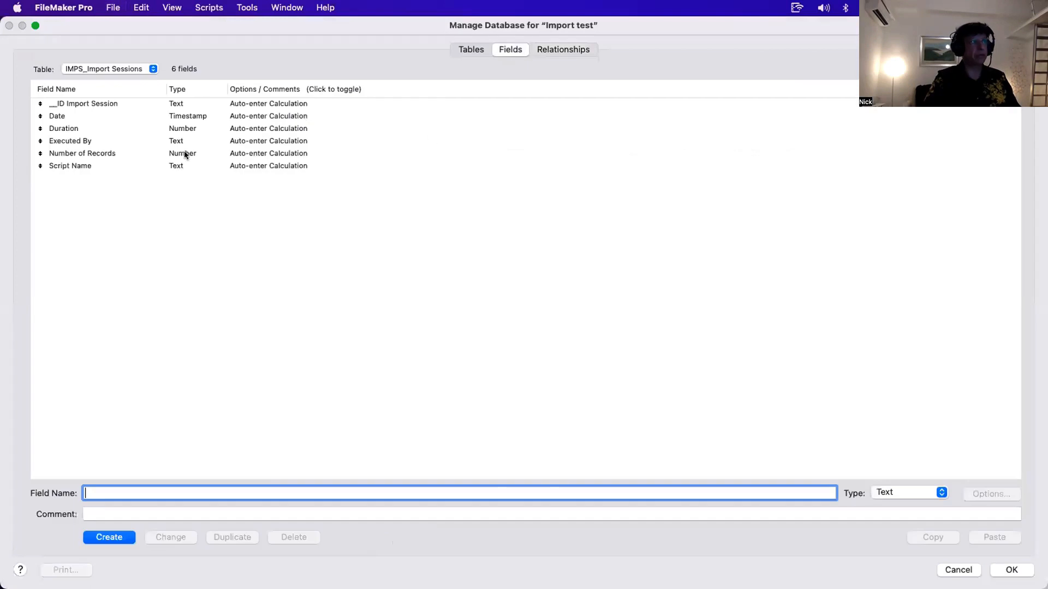
left_click(109, 69)
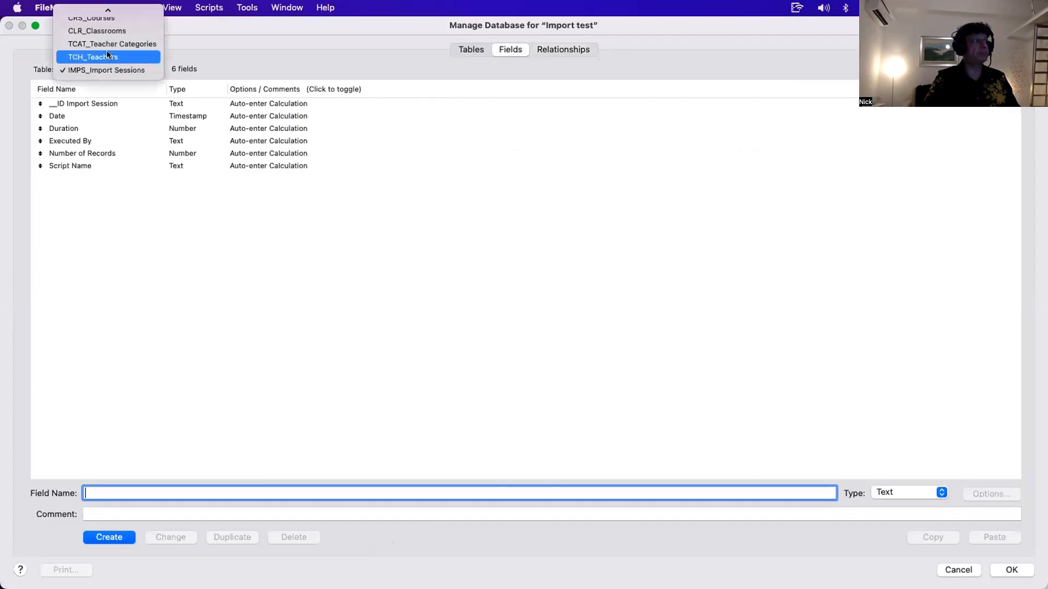
left_click(107, 53)
left_click(266, 179)
left_click(270, 129, "super")
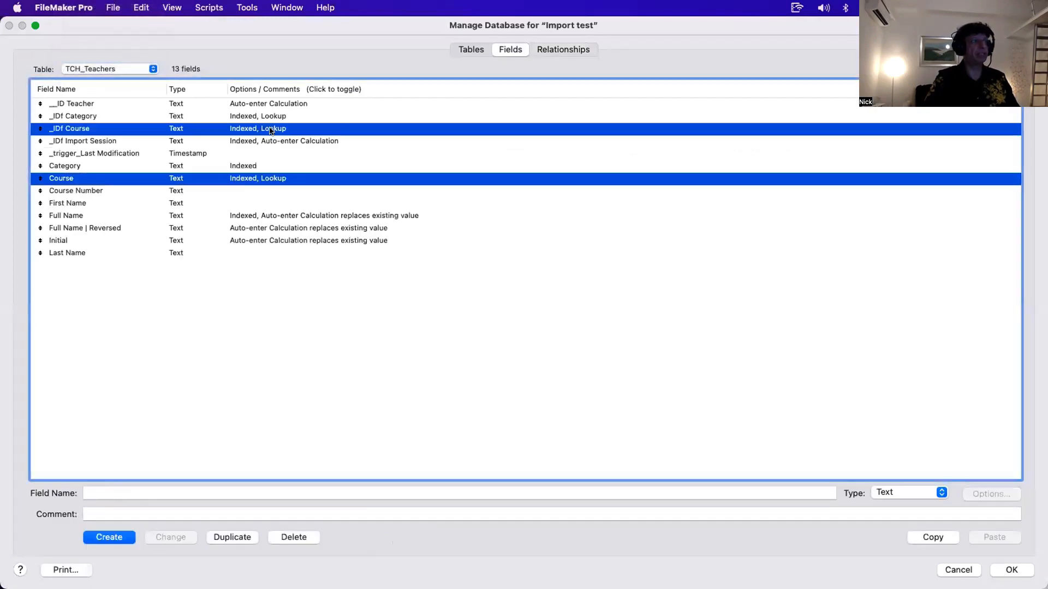
left_click(270, 117, "super")
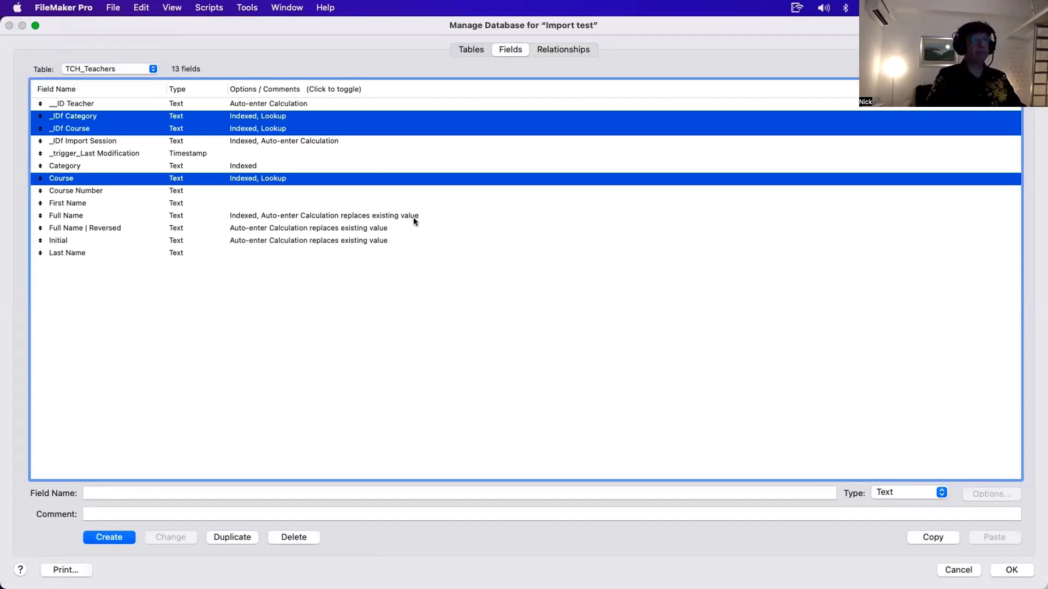
key("Escape")
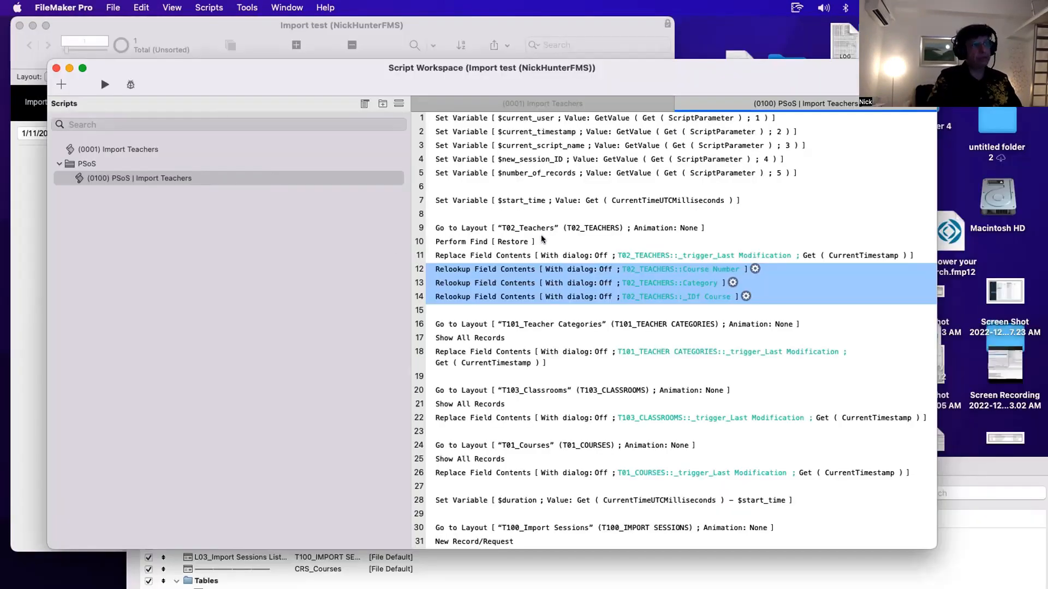
- Review the Relookup Field Contents and Replace Field Contents steps in the PSoS script
left_click(609, 275)
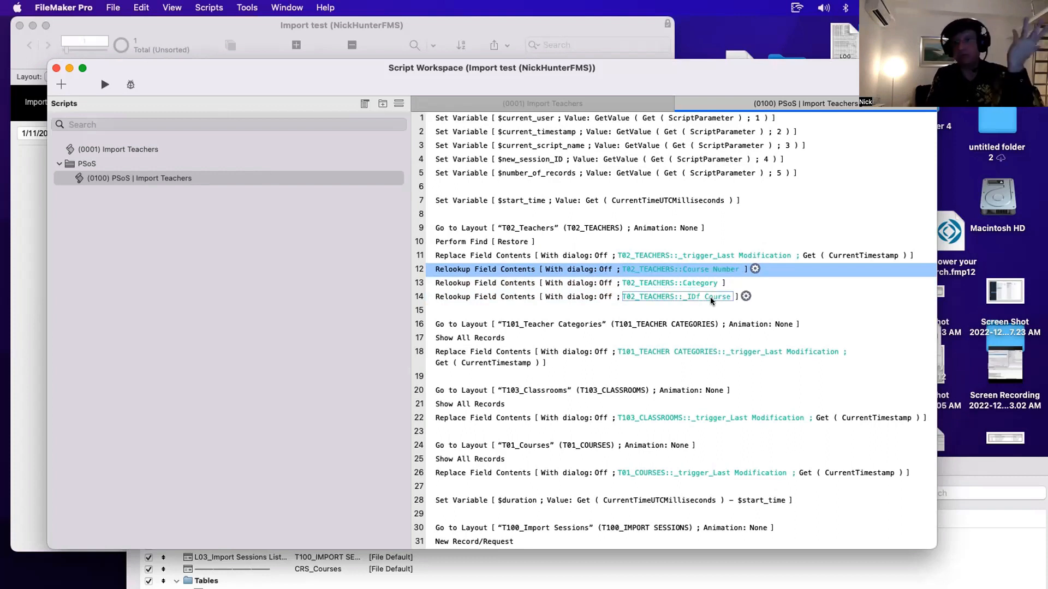
left_click(551, 299, "shift")
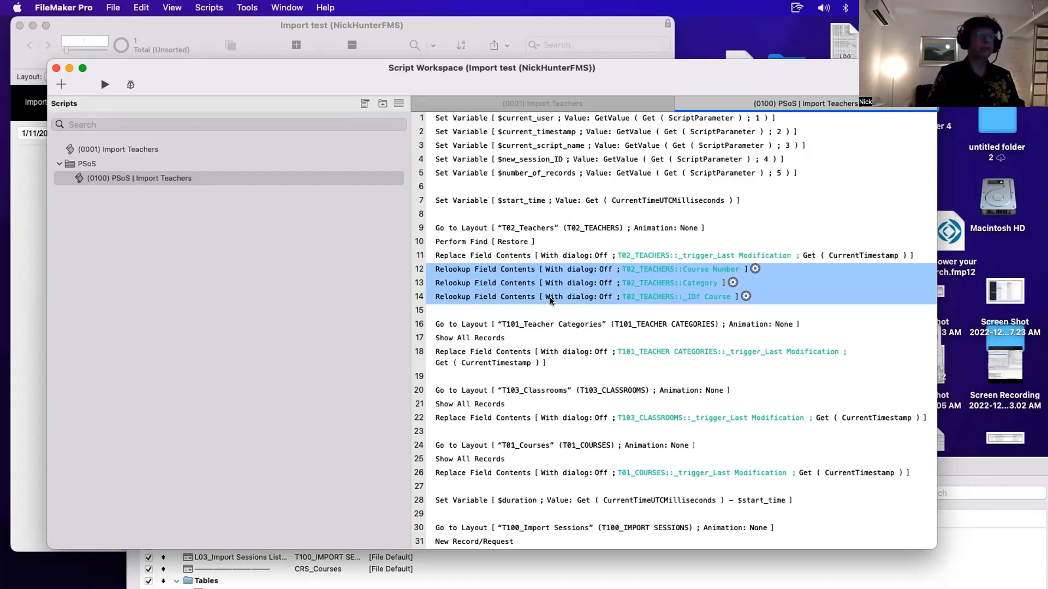
left_click(470, 258)
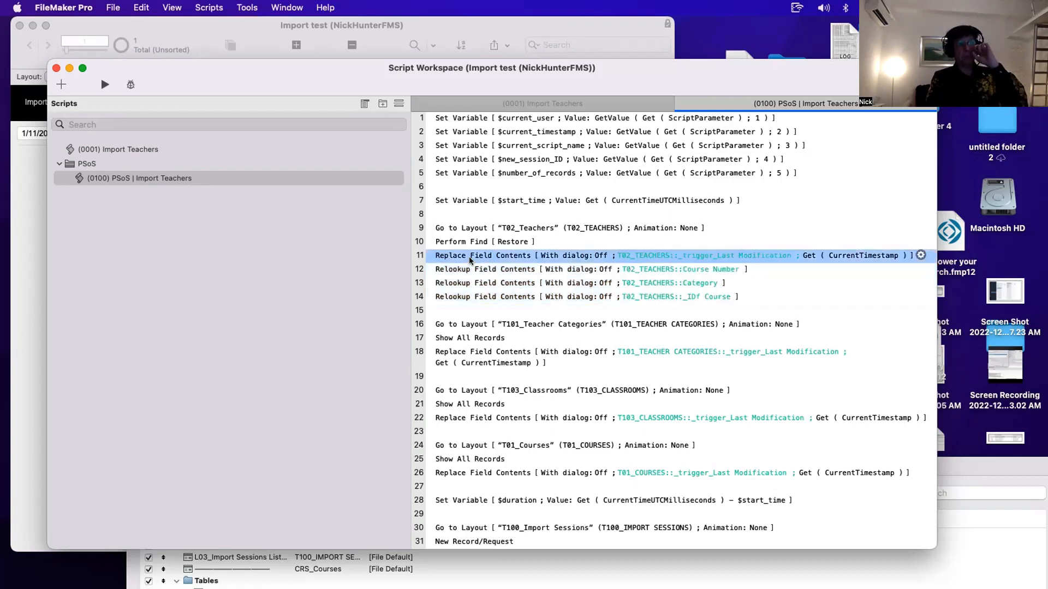
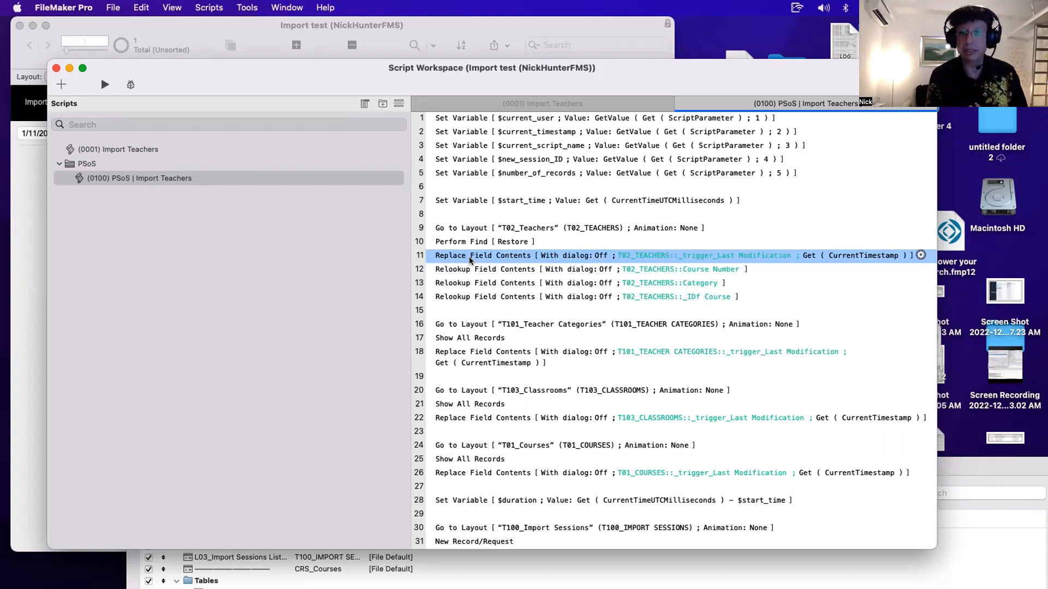
- Open the Import Teachers script's Import Records step and review its field mapping and auto-enter field options, then cancel
left_click(185, 149)
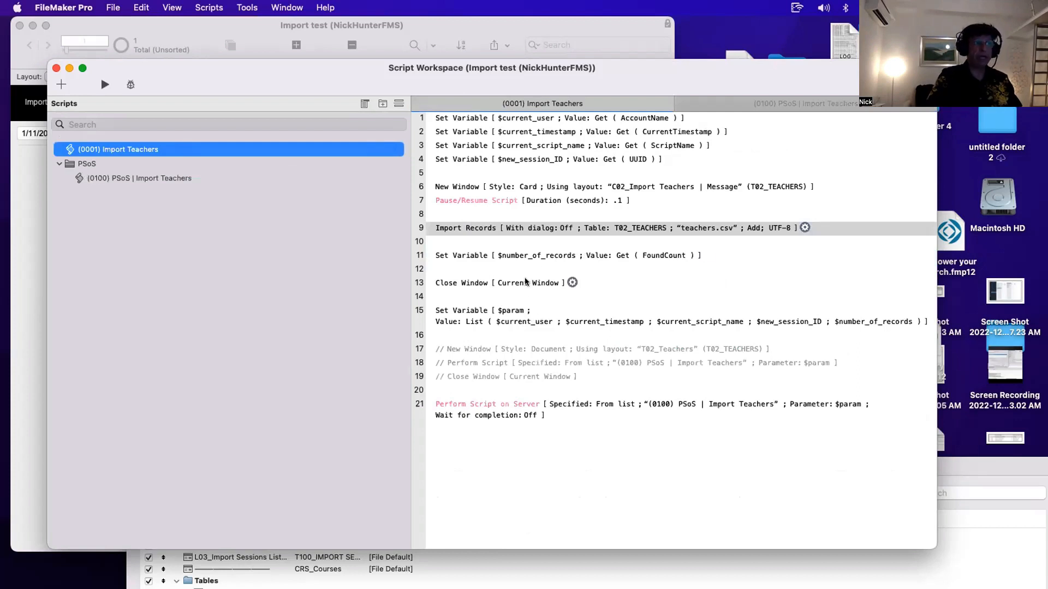
left_click(517, 229)
double_click(517, 229)
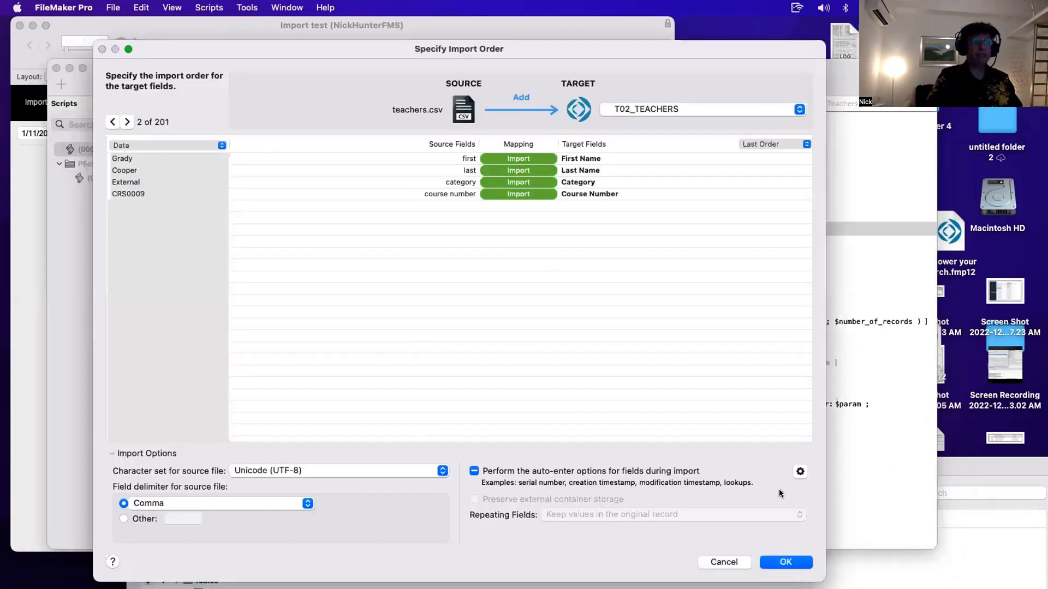
left_click(799, 471)
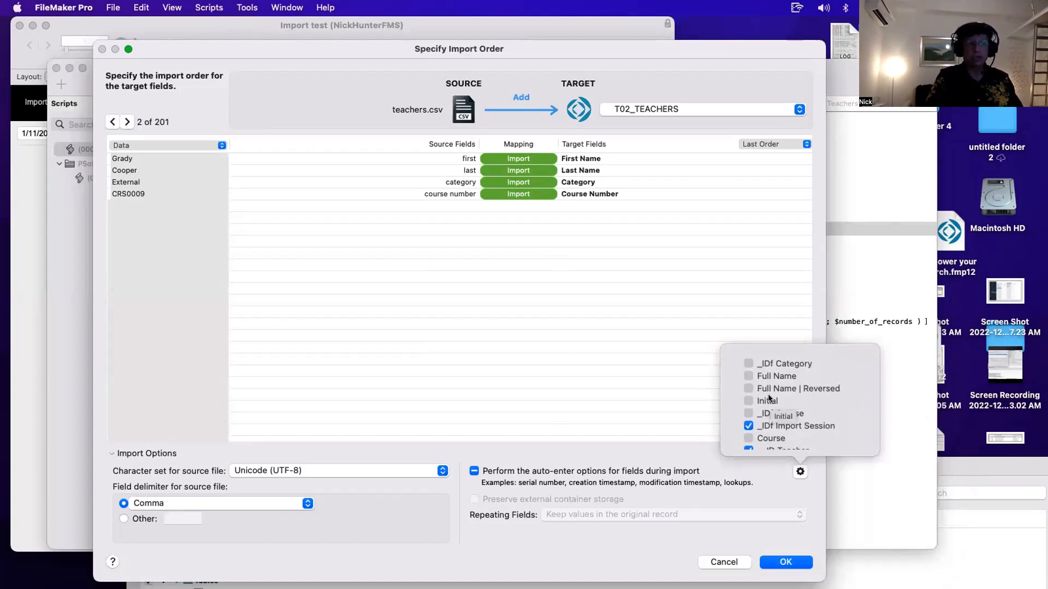
key("Escape")
key("Escape")
left_click(696, 481)
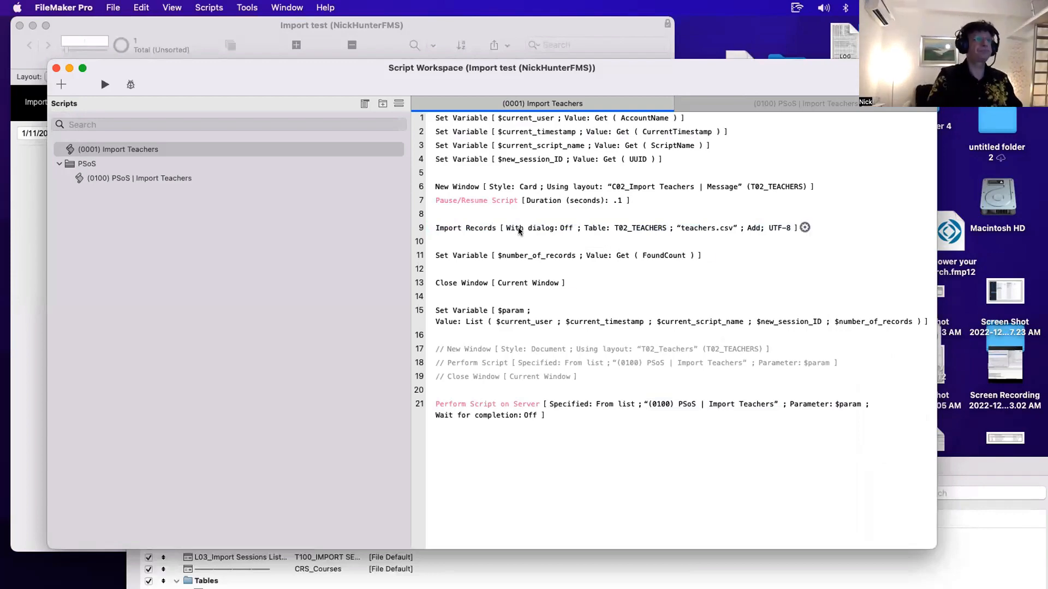
- Open Manage Database for the TCH_Teachers table and select the _trigger_Last Modification field
left_click(210, 177)
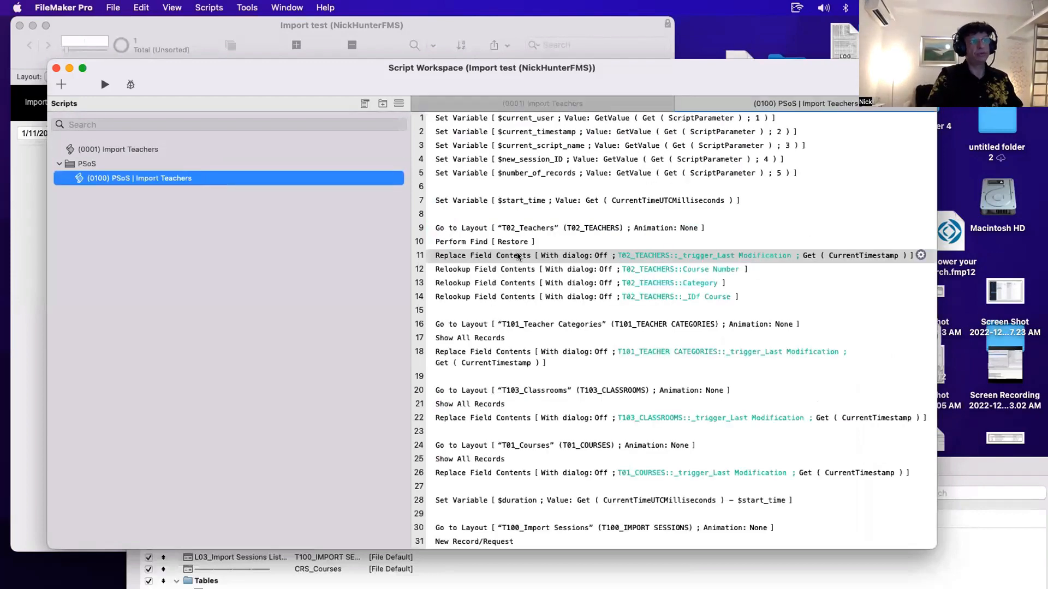
key("super+shift+d")
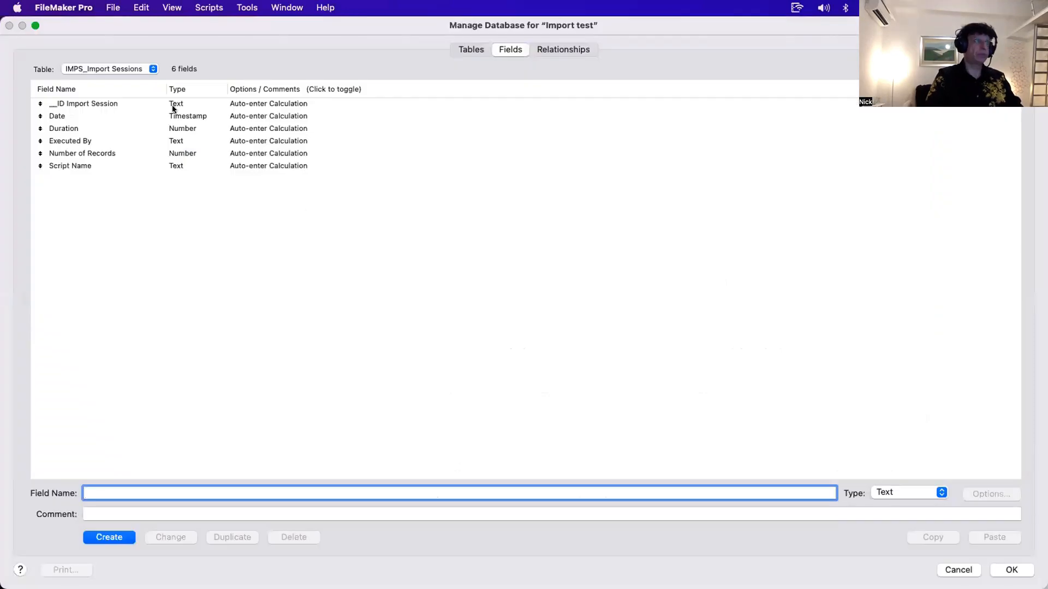
left_click(130, 69)
left_click(134, 58)
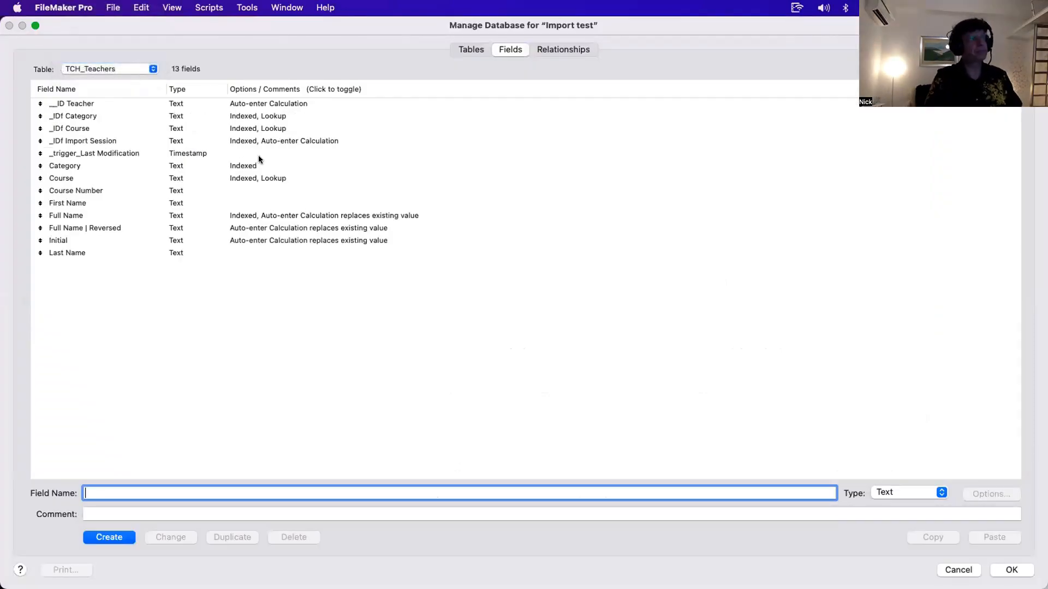
left_click(213, 155)
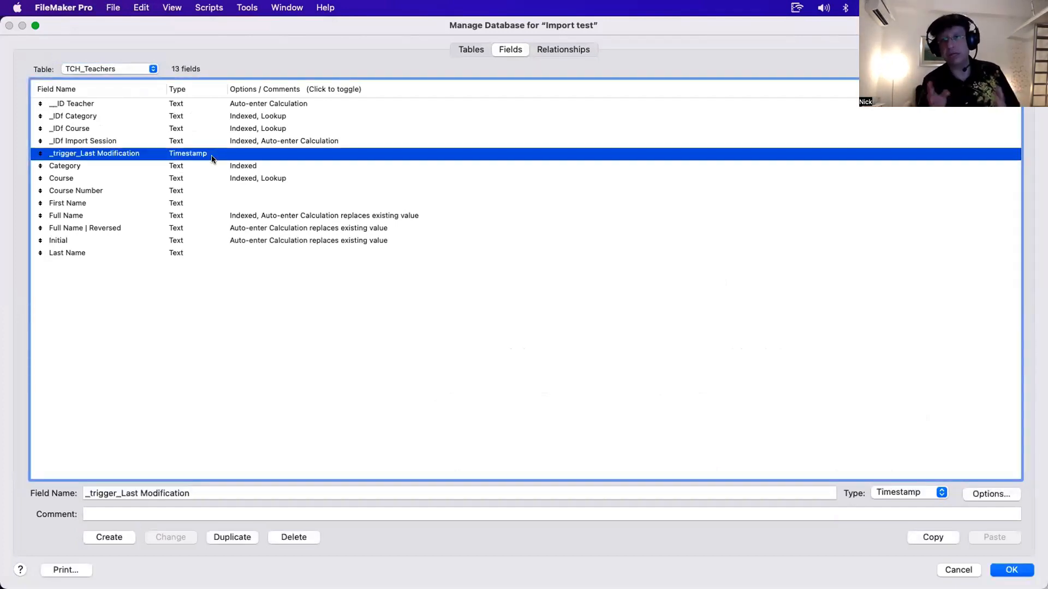
- Inspect the Course Number field's auto-enter options and its calculation, then close both dialogs
double_click(217, 191)
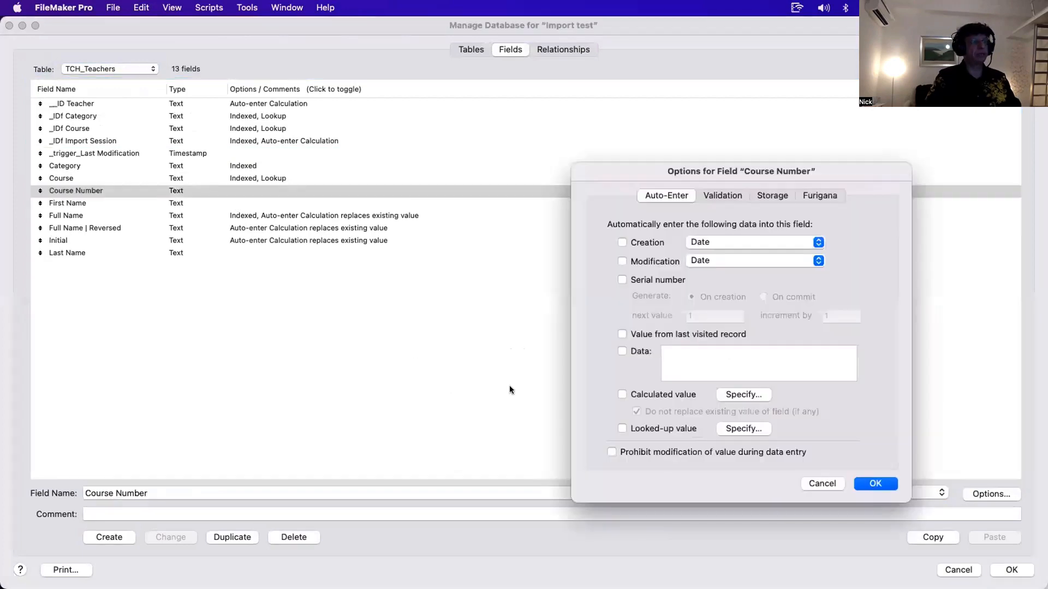
left_click(731, 394)
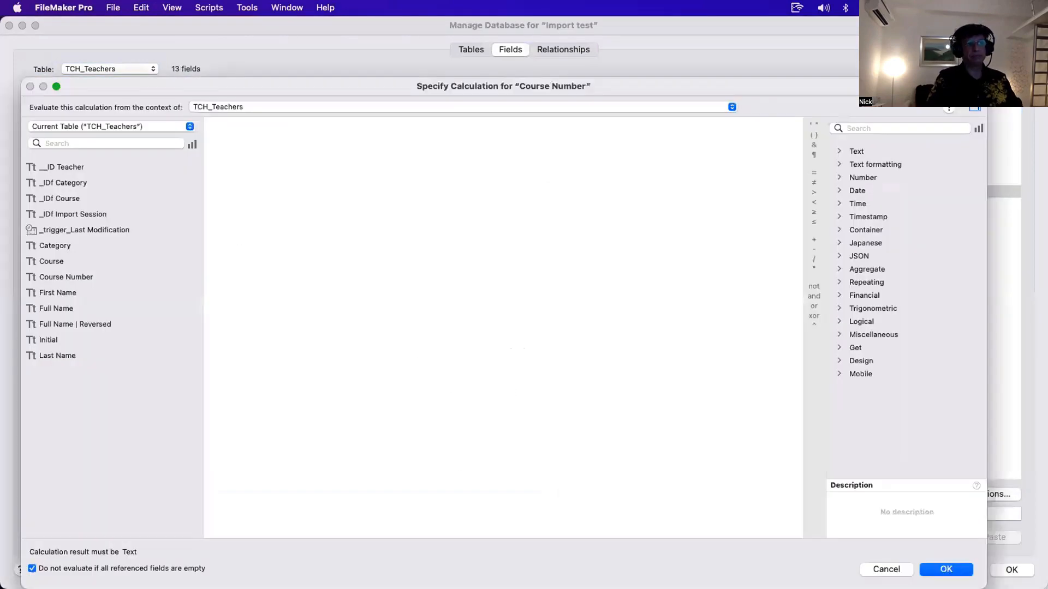
key("Escape")
left_click(755, 394)
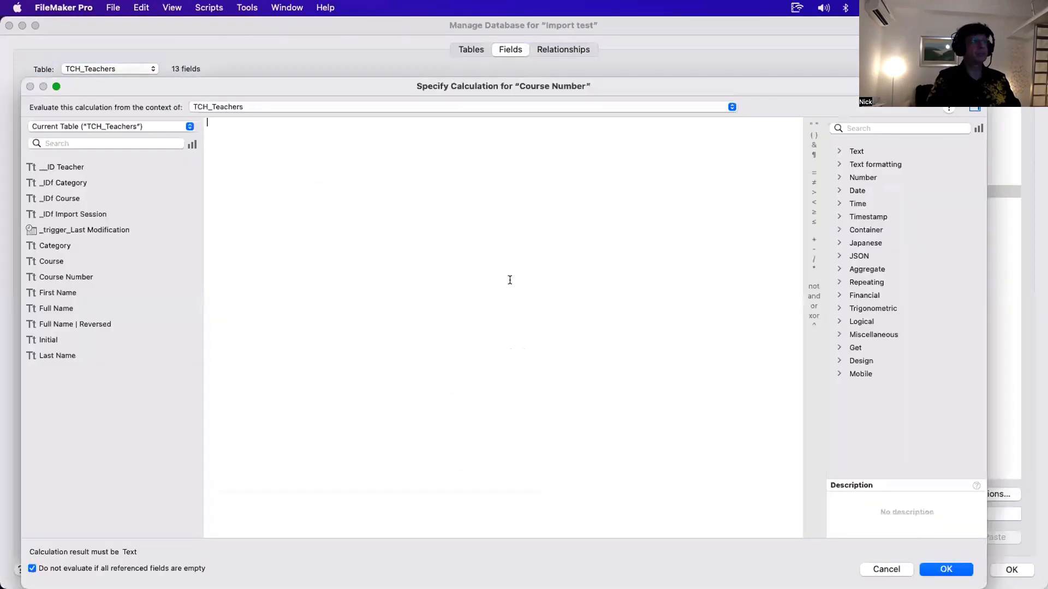
key("Escape")
key("Escape")
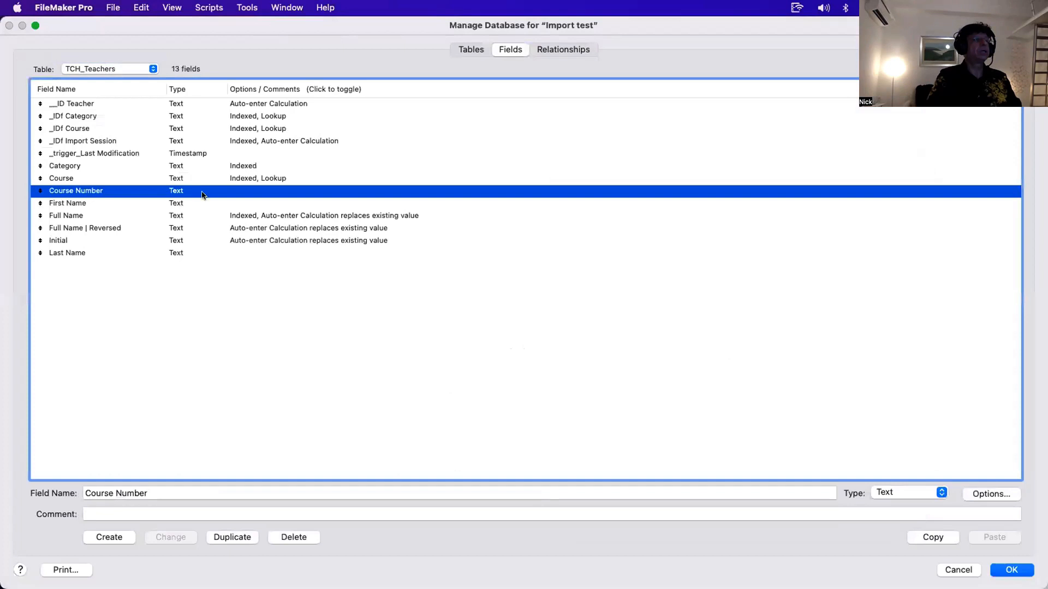
- Examine the Full Name | Reversed auto-enter calculation and its reference to the _trigger_Last Modification field, then close it
double_click(276, 228)
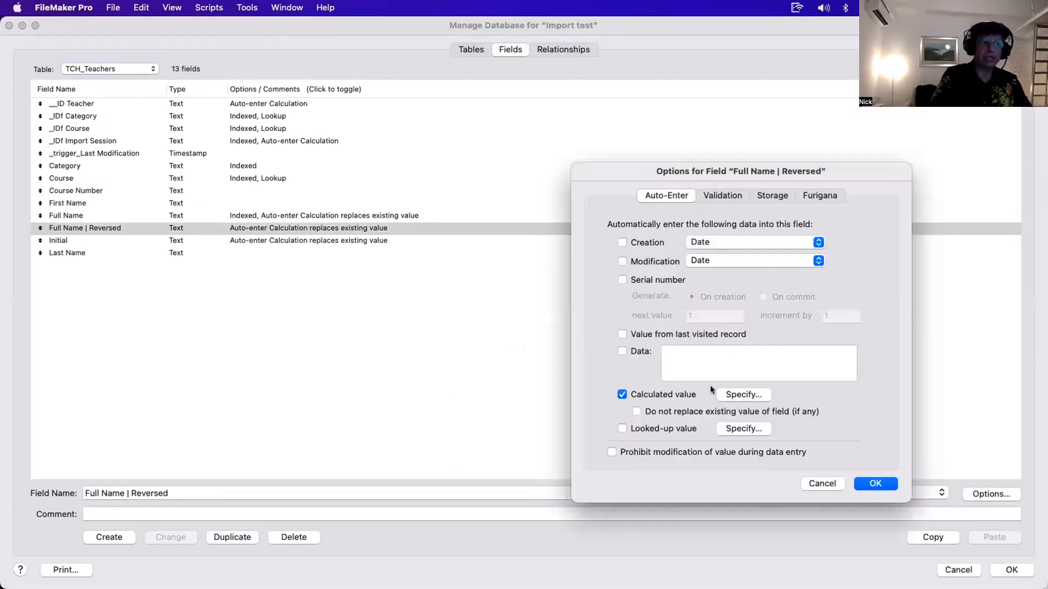
left_click(748, 394)
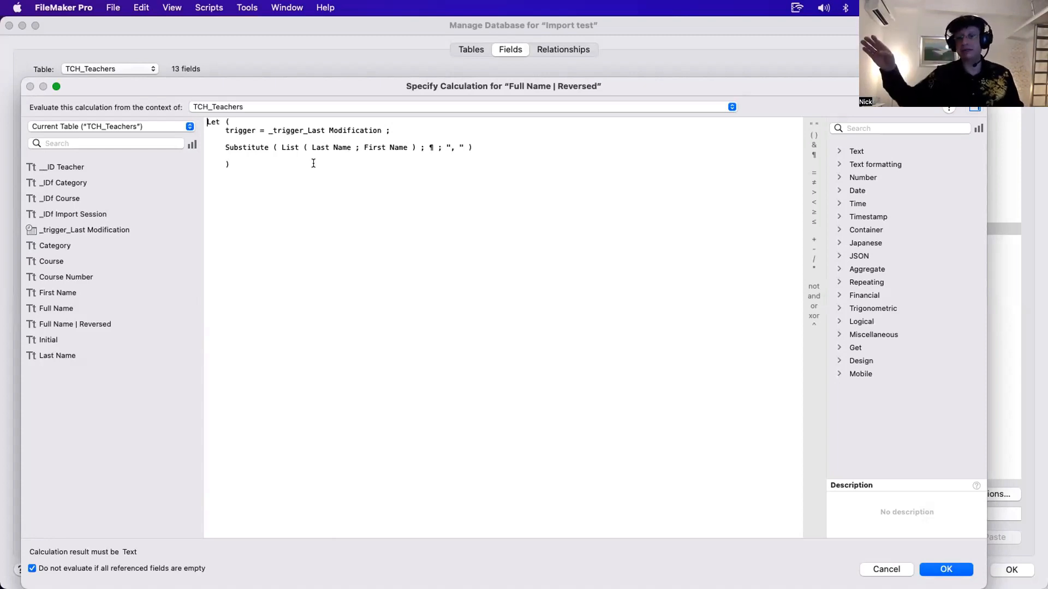
left_click_drag(516, 153, 187, 143)
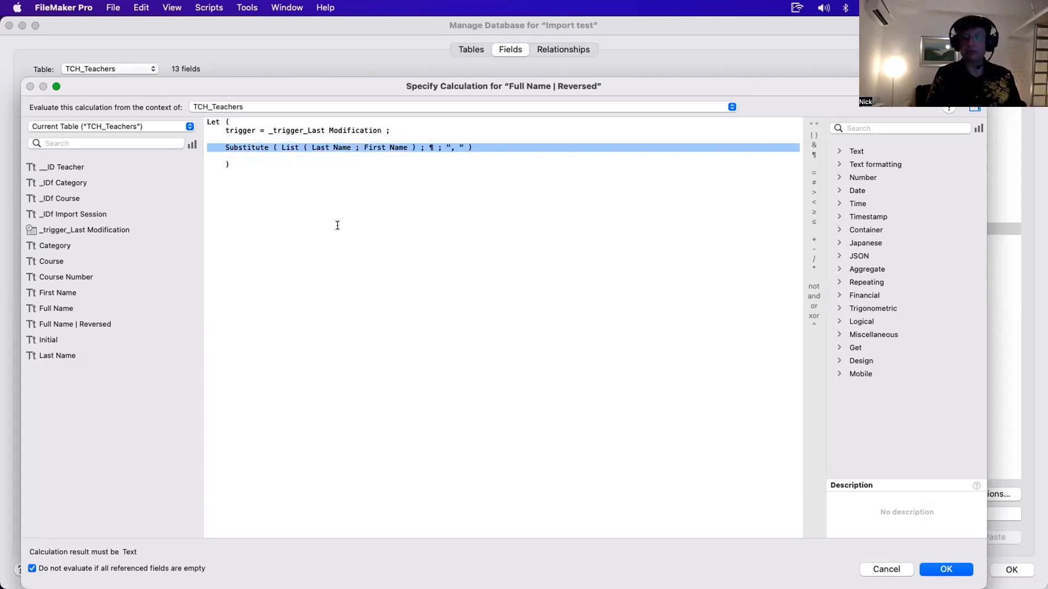
left_click(467, 226)
left_click_drag(382, 131, 266, 131)
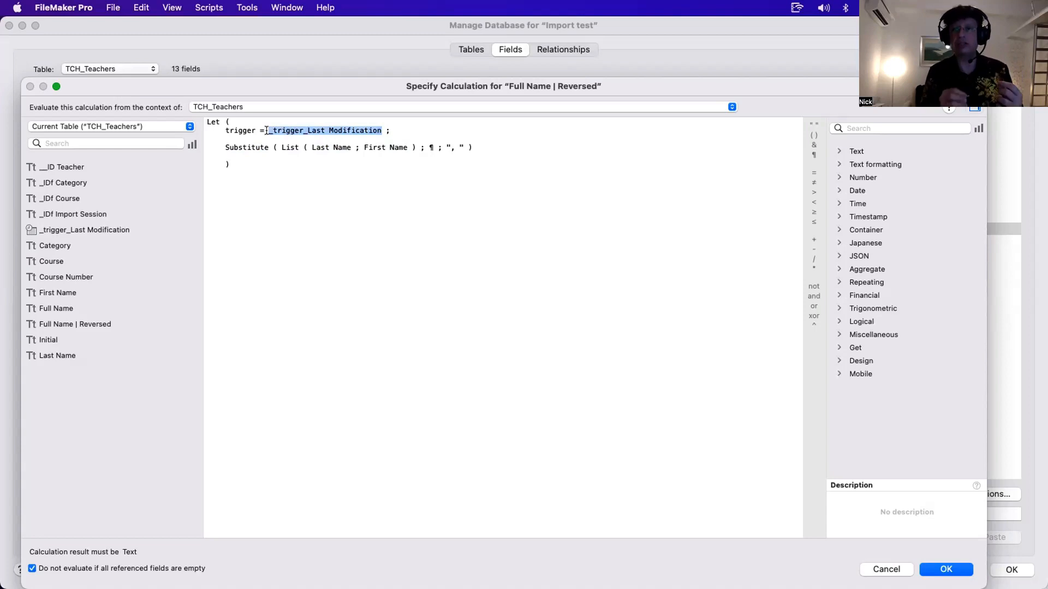
key("super+a")
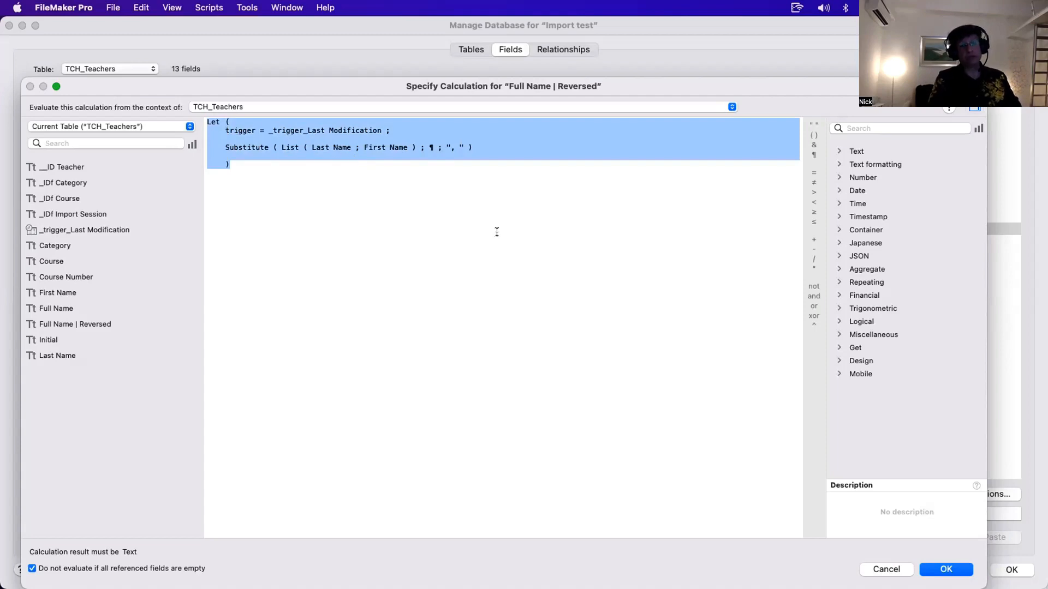
key("KP_Enter")
key("Return")
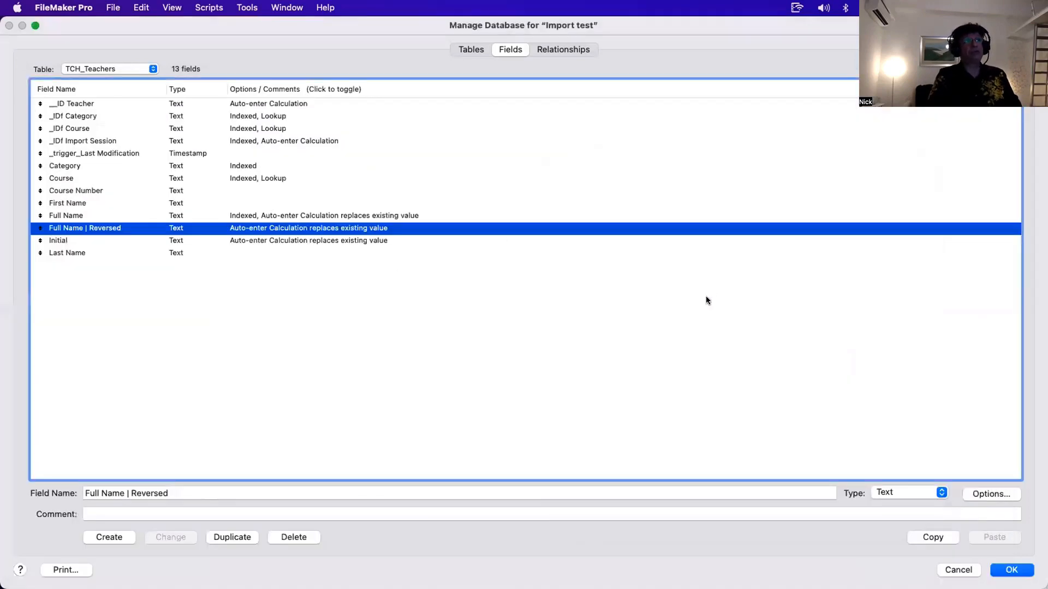
- Select the fields with auto-enter calculations in TCH_Teachers, then reselect the _trigger_Last Modification field
left_click(352, 240)
left_click(312, 229, "super")
left_click(287, 143, "super")
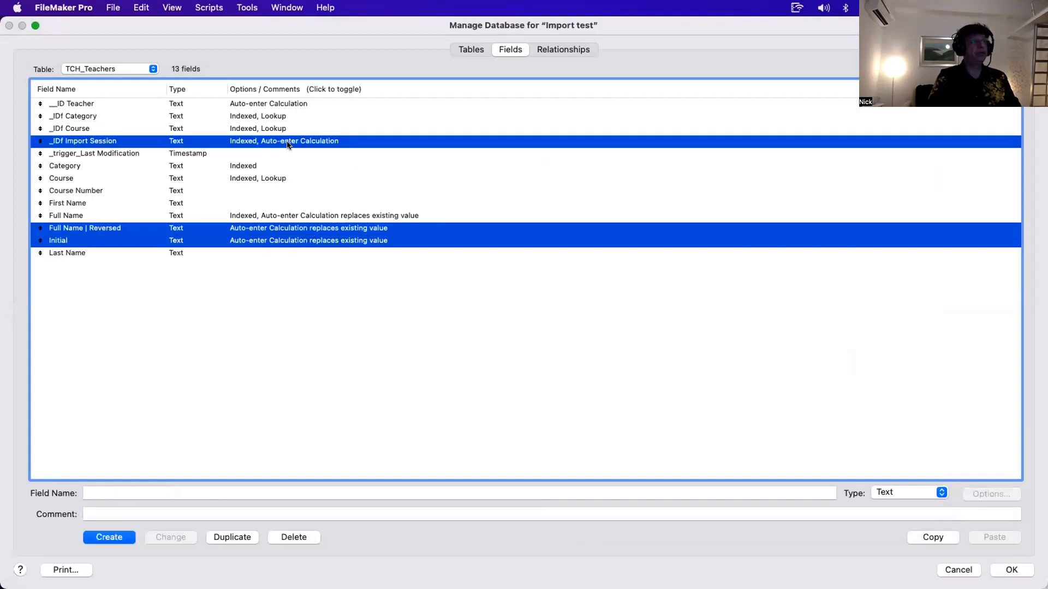
left_click(244, 217, "super")
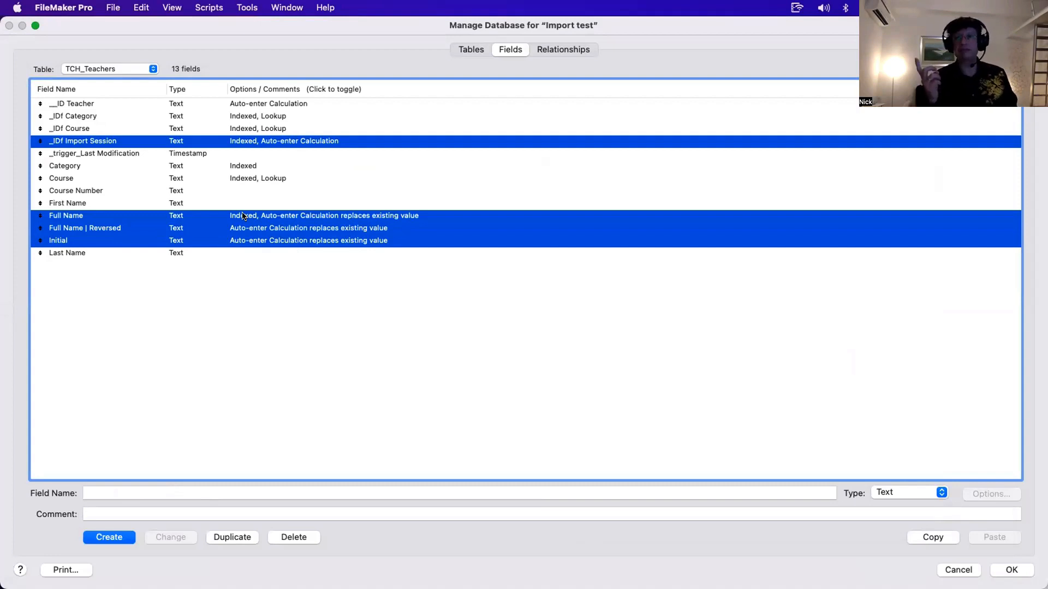
left_click(187, 155)
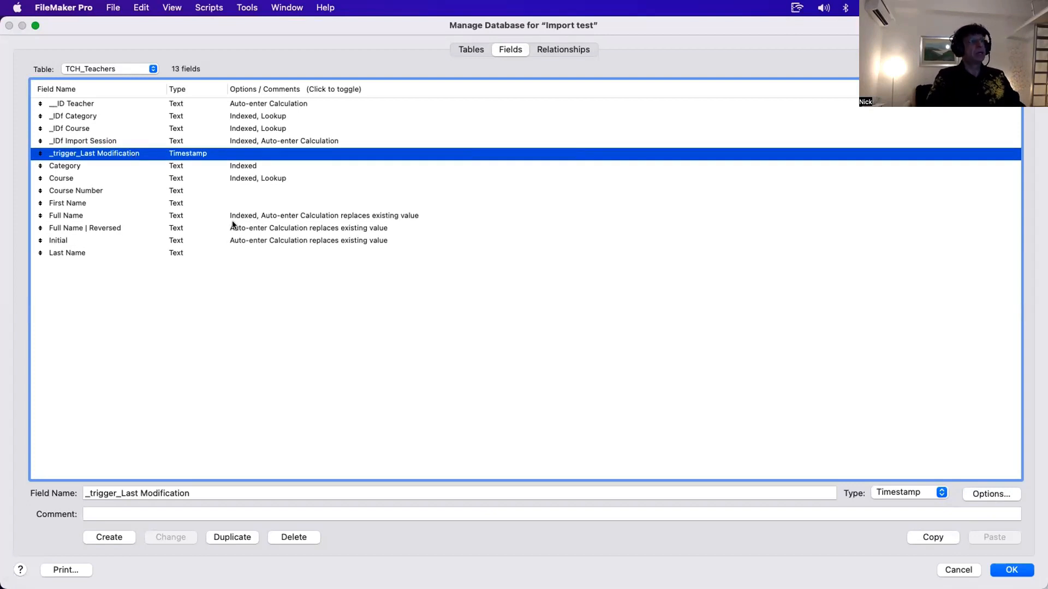
- Inspect the Initial field's auto-enter calculation and its trigger line, then close the dialogs
left_click(253, 241)
double_click(254, 240)
left_click(744, 393)
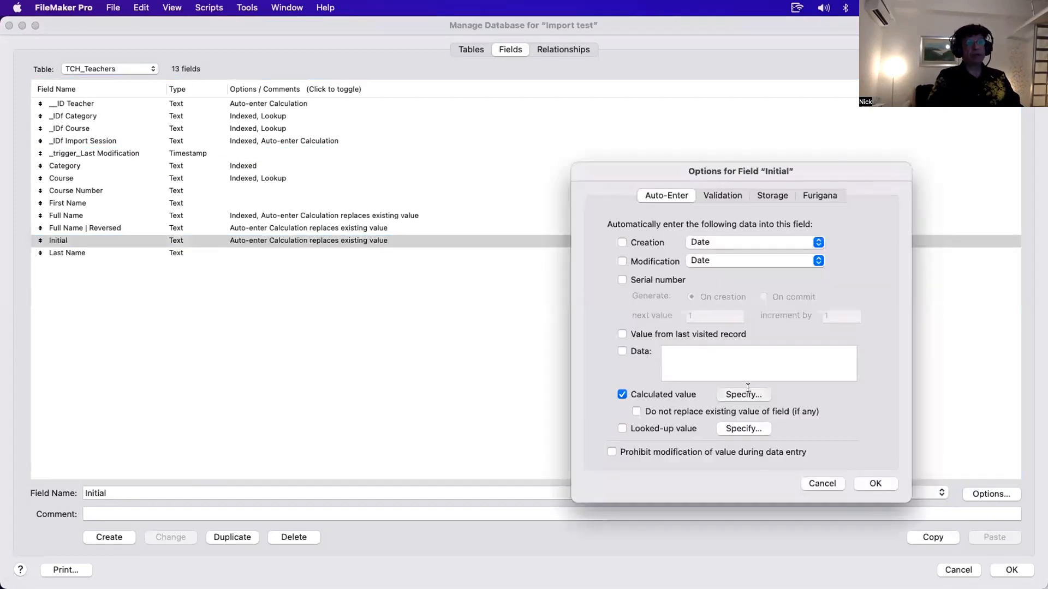
left_click_drag(394, 138, 175, 137)
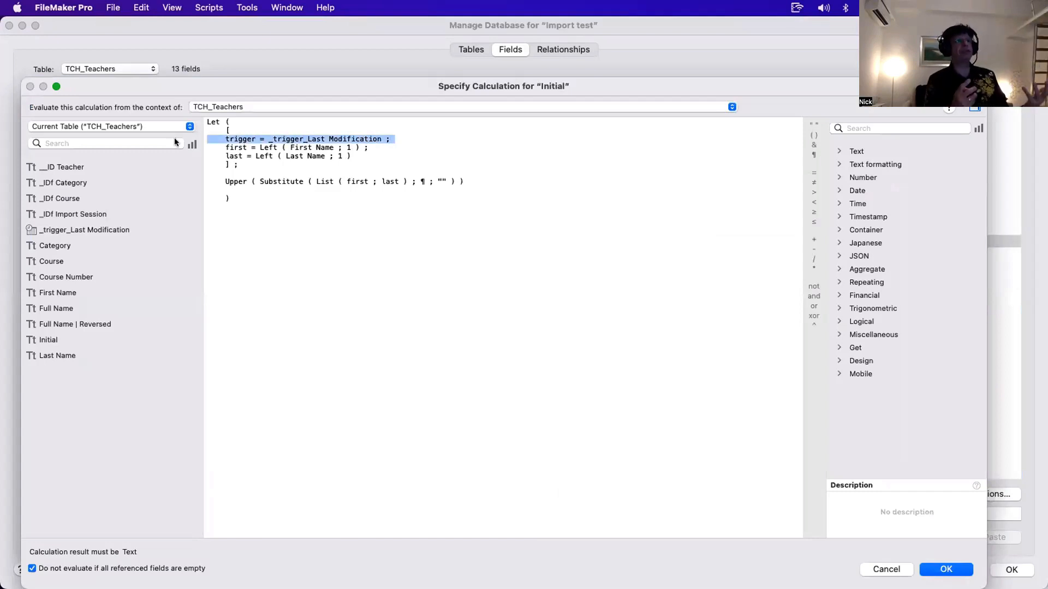
key("Escape")
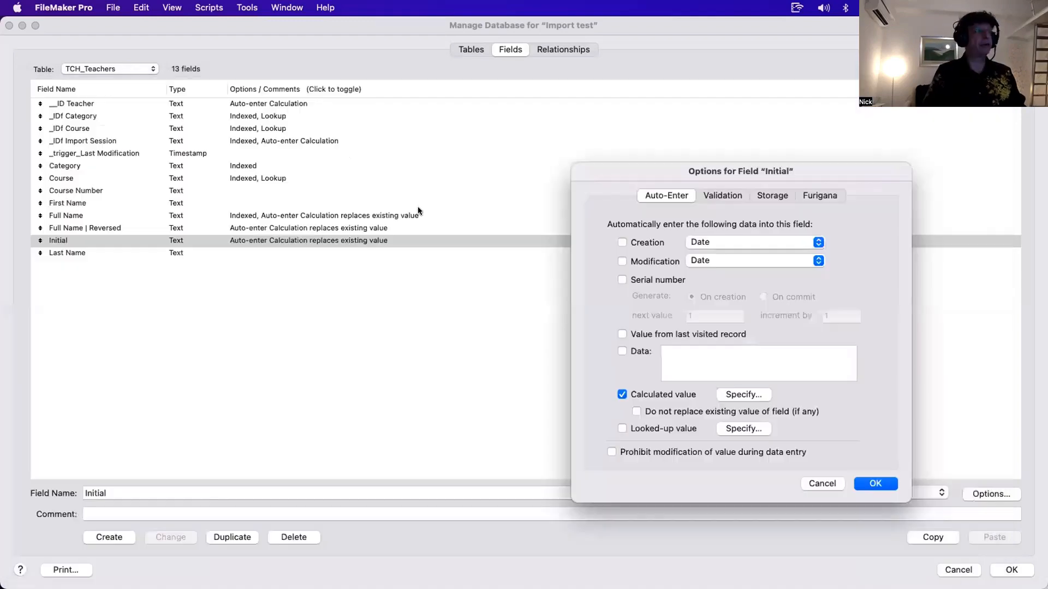
key("Escape")
- Reopen the Full Name | Reversed calculation to review its trigger line, then close the dialogs
double_click(347, 228)
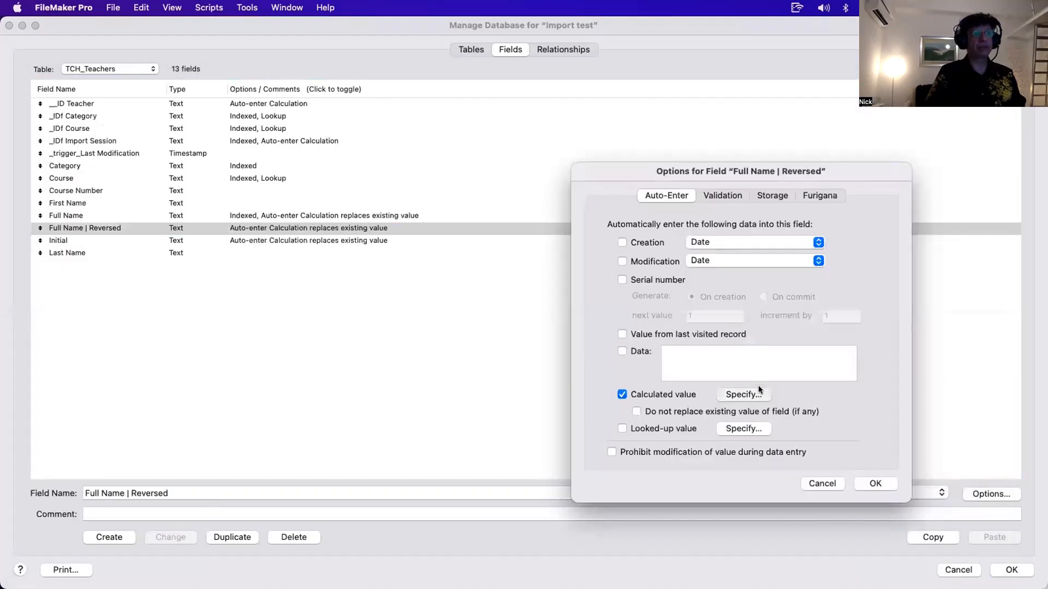
left_click(757, 391)
left_click_drag(415, 131, 180, 124)
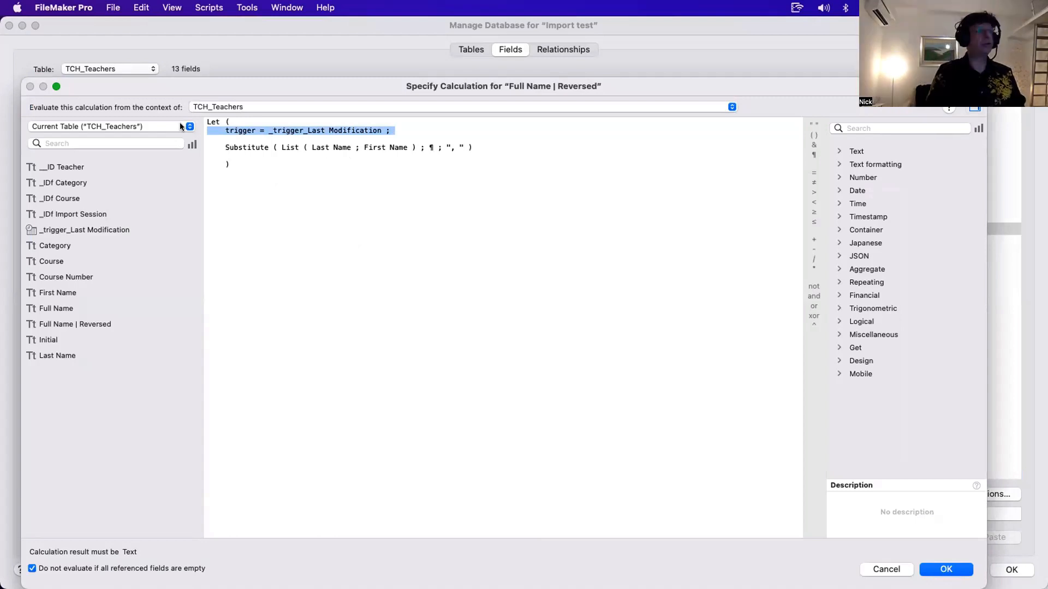
left_click_drag(341, 164, 353, 156)
left_click_drag(400, 128, 195, 131)
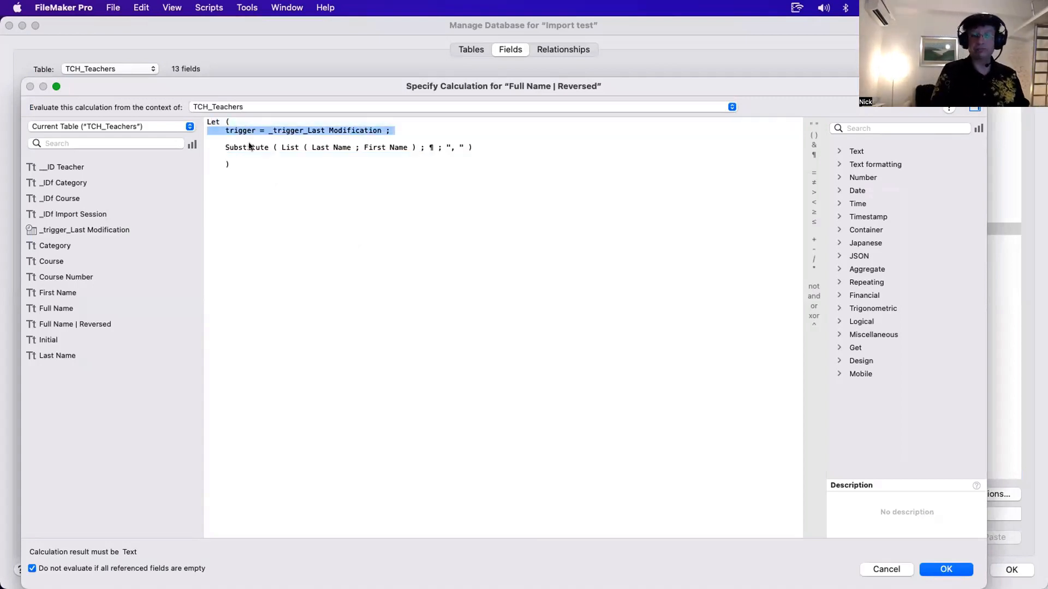
key("Escape")
key("Escape")
- Inspect the Full Name calculation and the _IDf Import Session auto-enter options, then close them
double_click(244, 215)
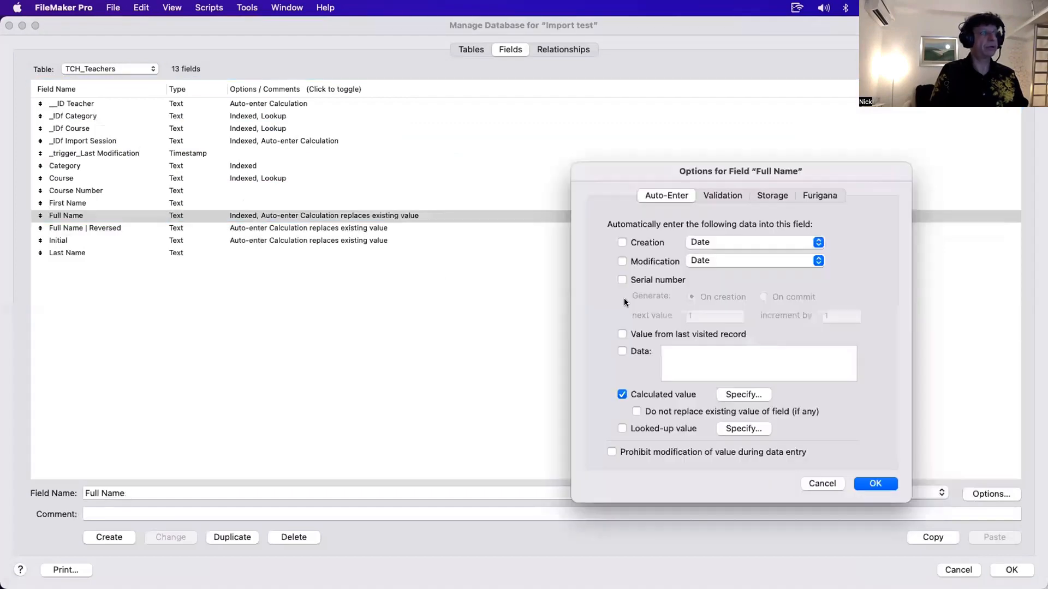
left_click(743, 394)
left_click_drag(311, 127, 150, 124)
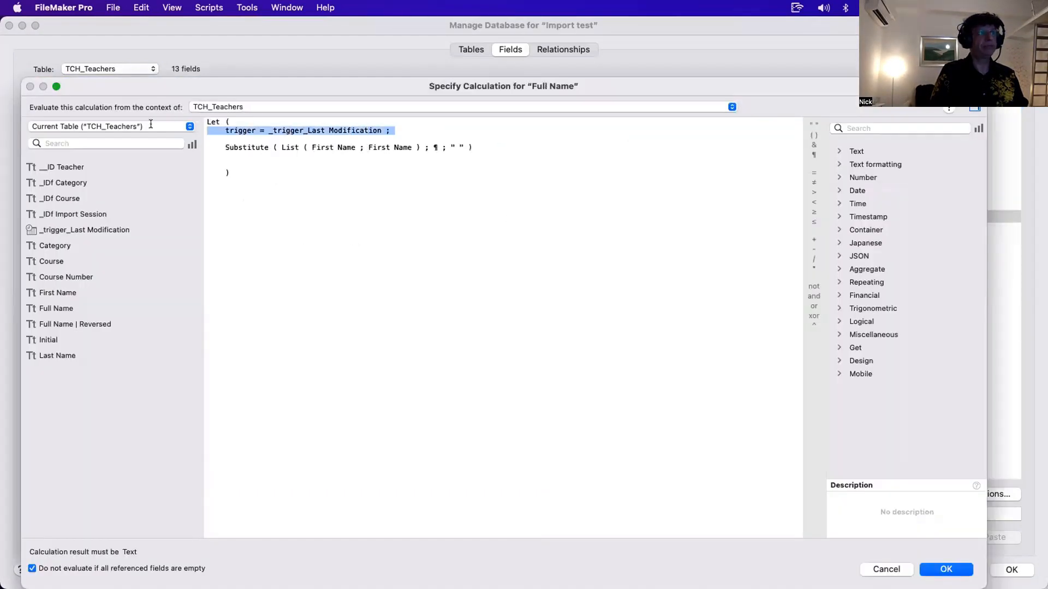
key("Escape")
key("Escape")
double_click(309, 143)
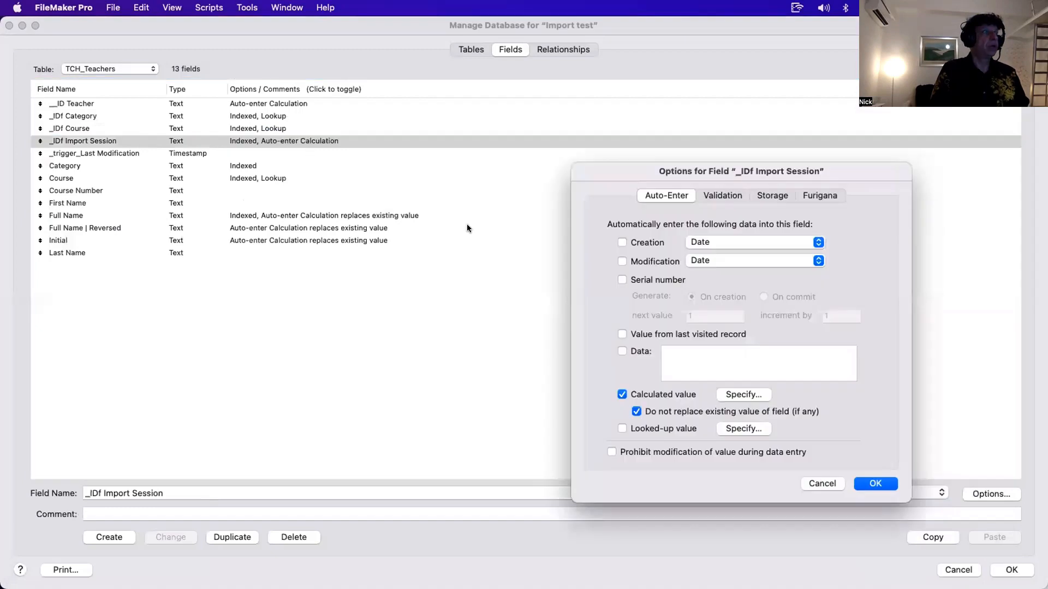
key("Escape")
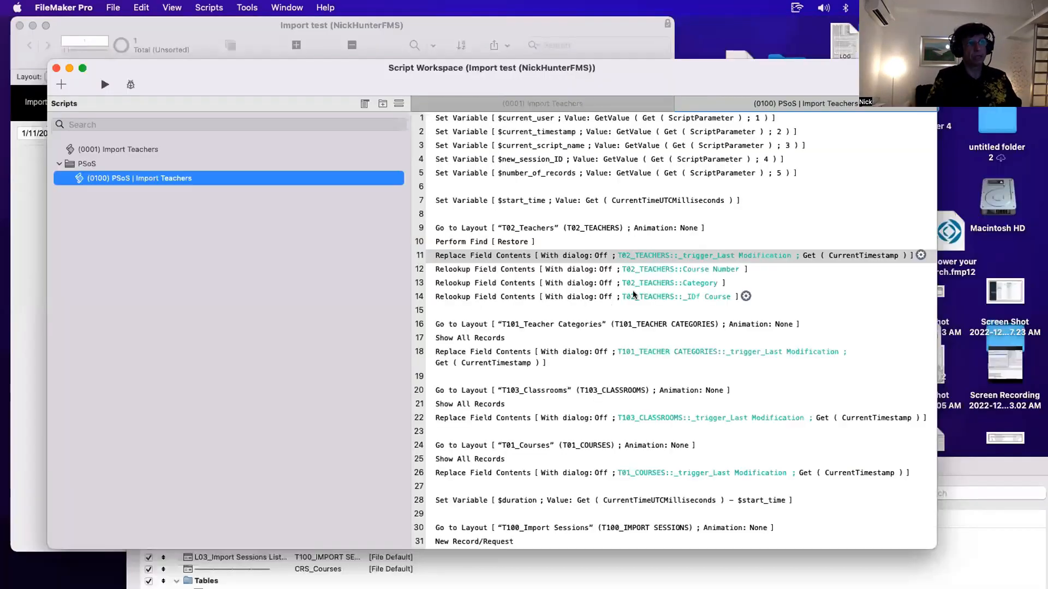
- Review the opening steps of the PSoS | Import Teachers script, from the start-time variable to the layout change
left_click(475, 260)
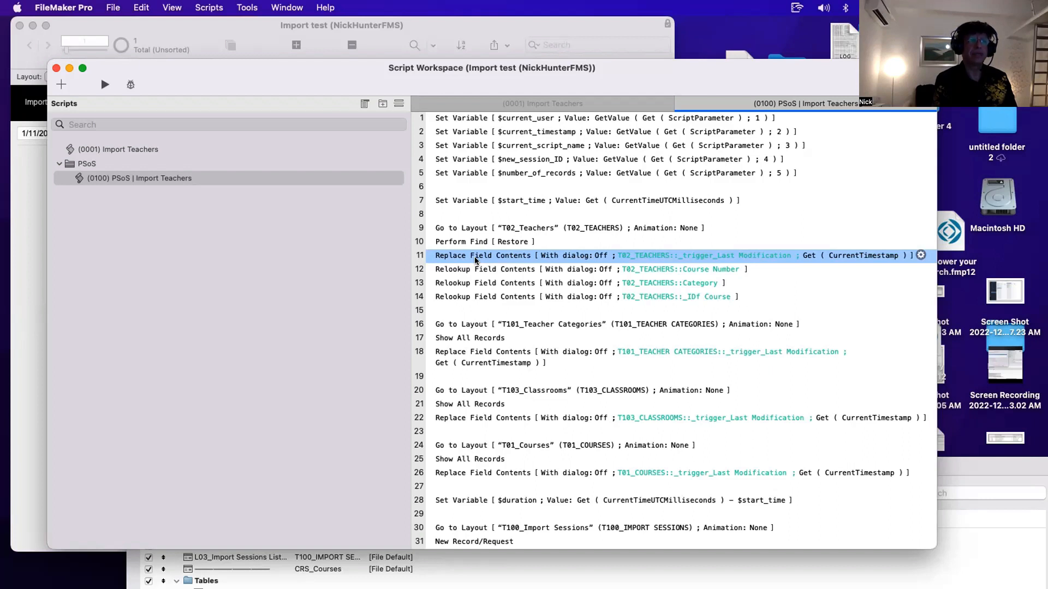
left_click(526, 207)
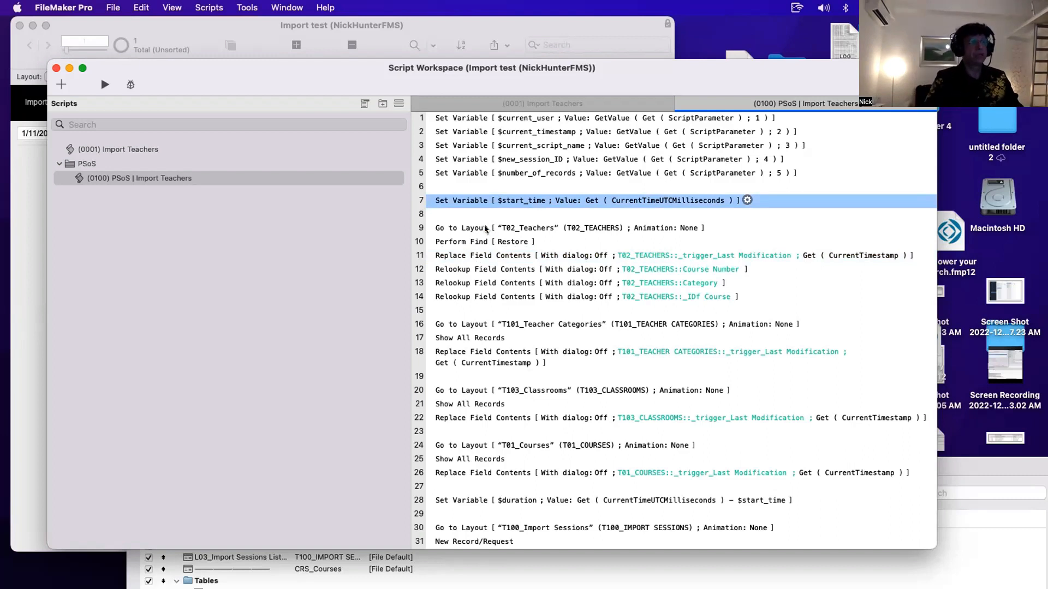
left_click(470, 218)
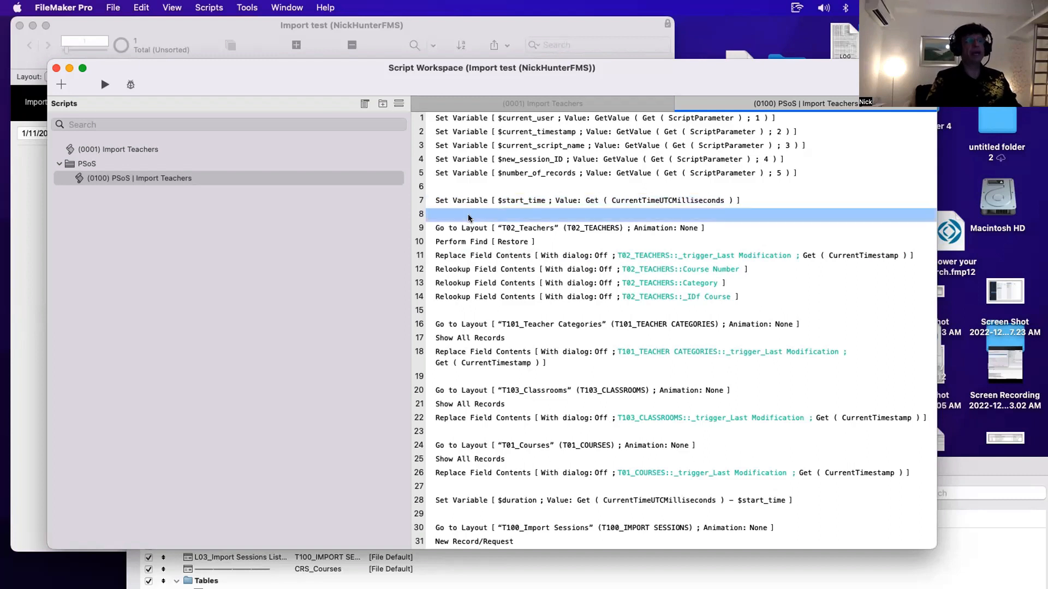
left_click(472, 229)
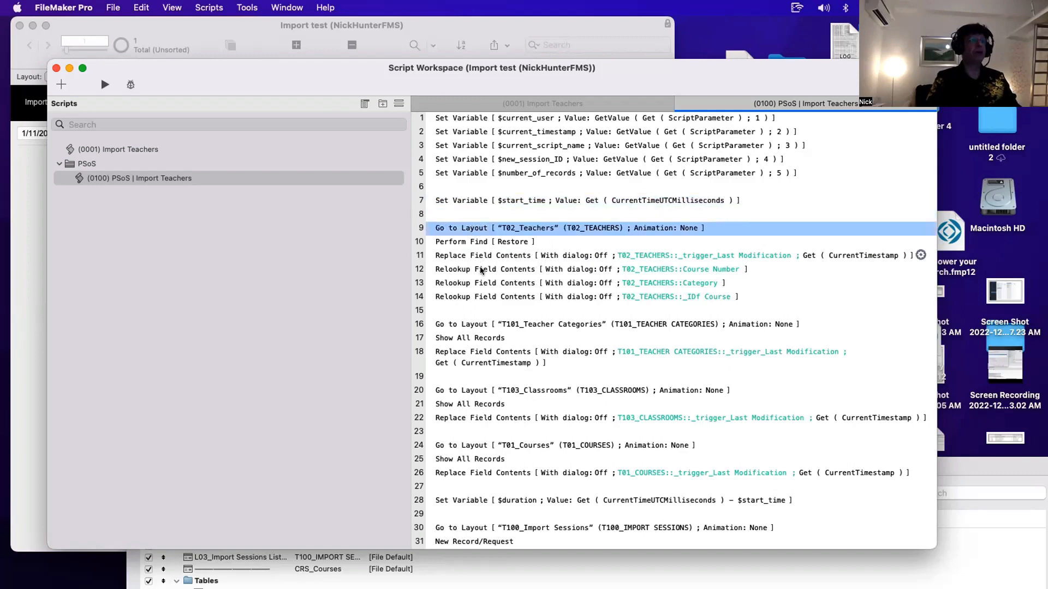
- Review the Teachers relookup block and the Teacher Categories block of the PSoS | Import Teachers script
left_click(469, 298, "shift")
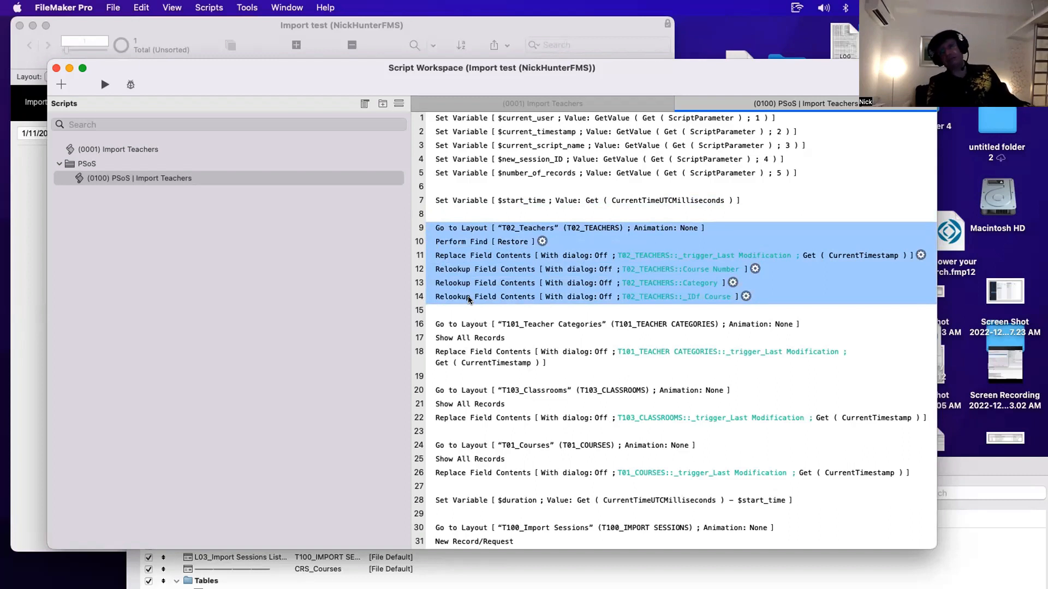
left_click(453, 215)
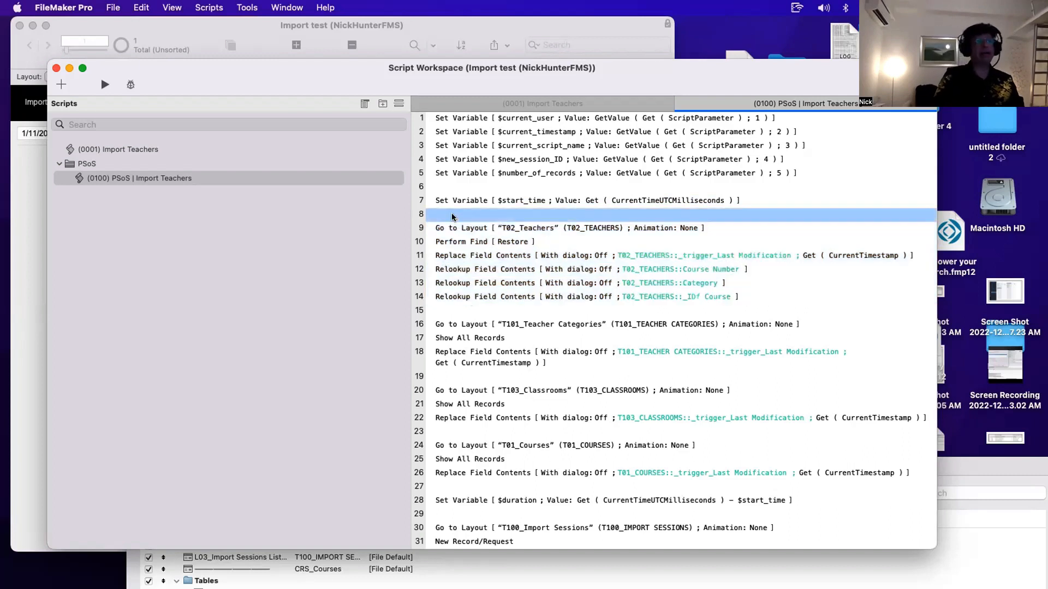
left_click(455, 229)
left_click(459, 299, "shift")
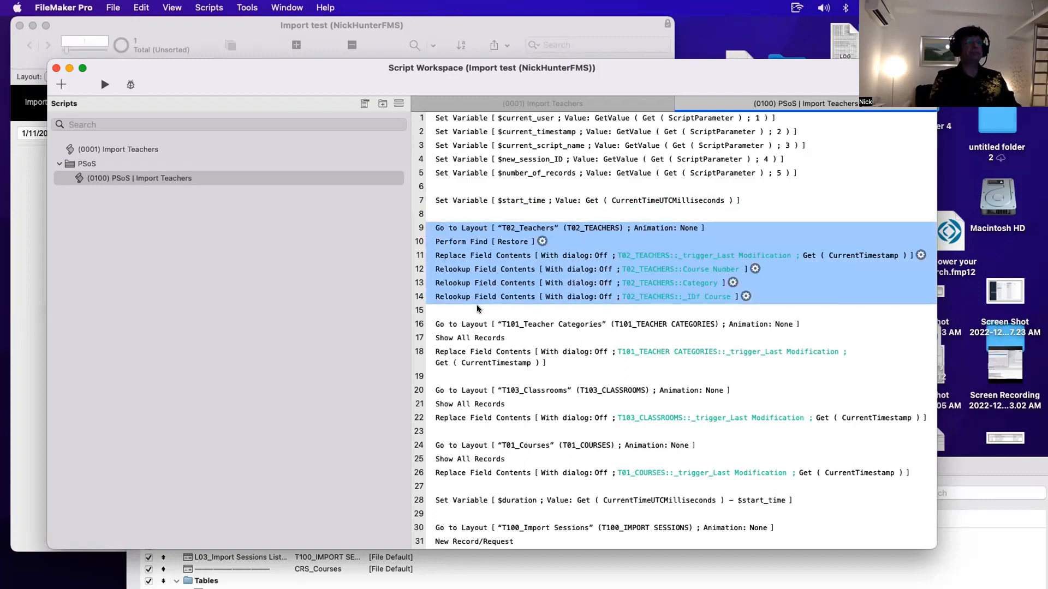
left_click(475, 325)
left_click(471, 354, "shift")
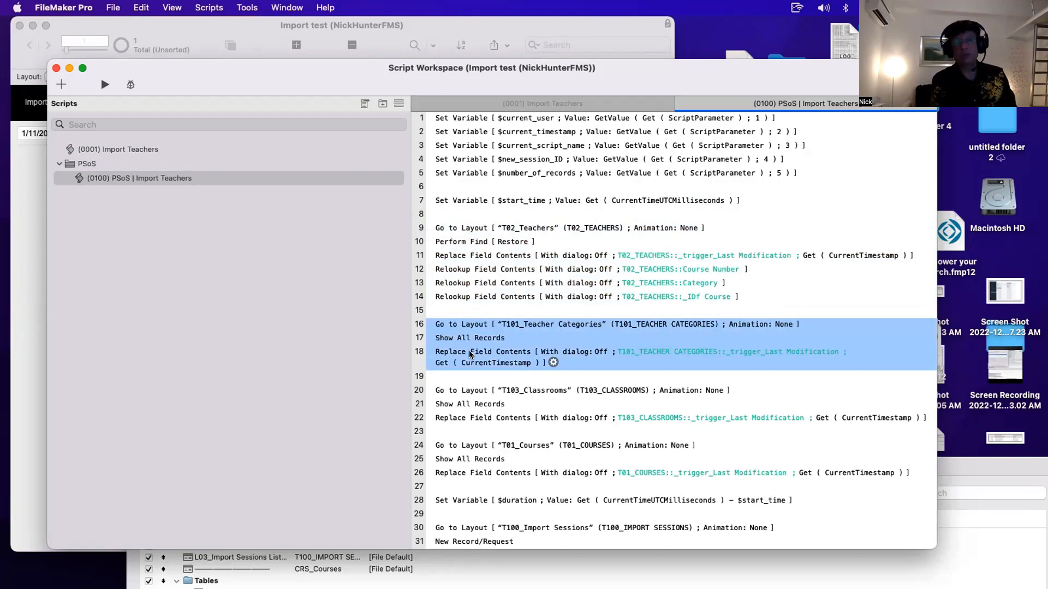
- Switch to the T101_Teacher Categories layout and review each category's Number of Teachers value
left_click_drag(287, 72, 570, 208)
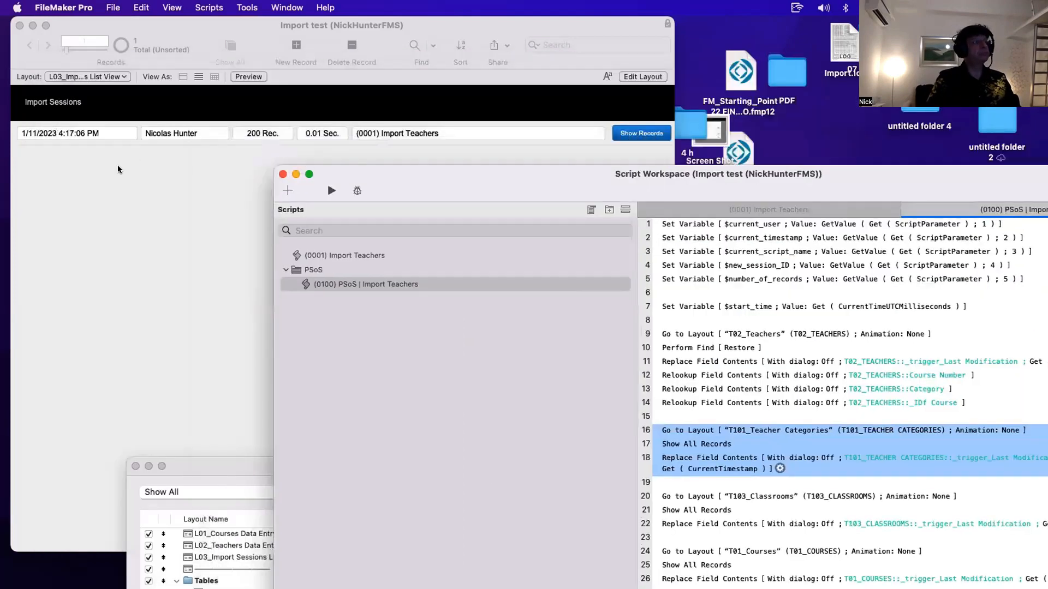
left_click(116, 165)
left_click(96, 75)
mouse_move(100, 107)
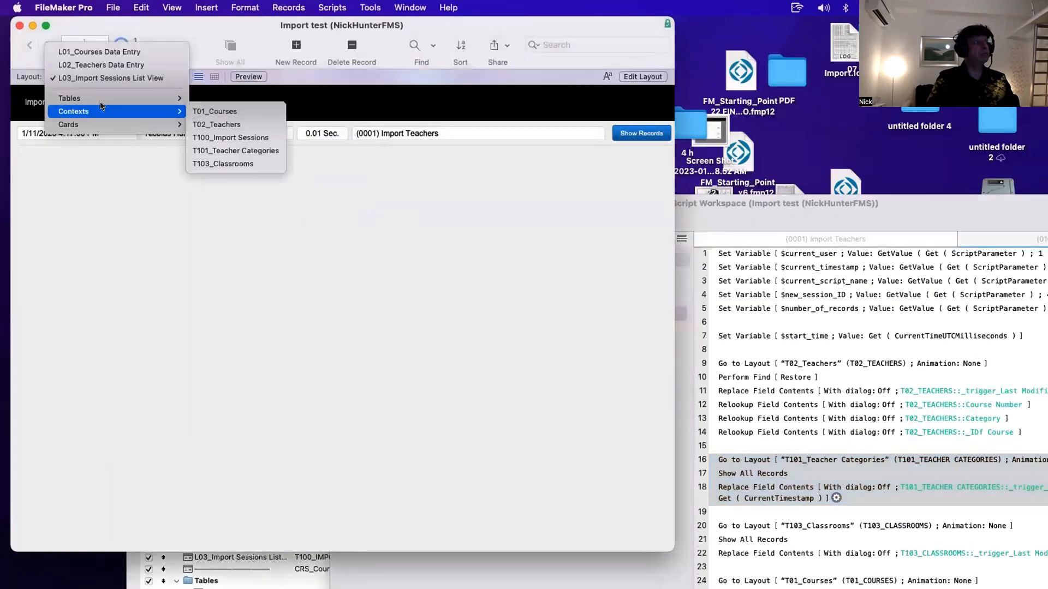
left_click(234, 151)
left_click(293, 103)
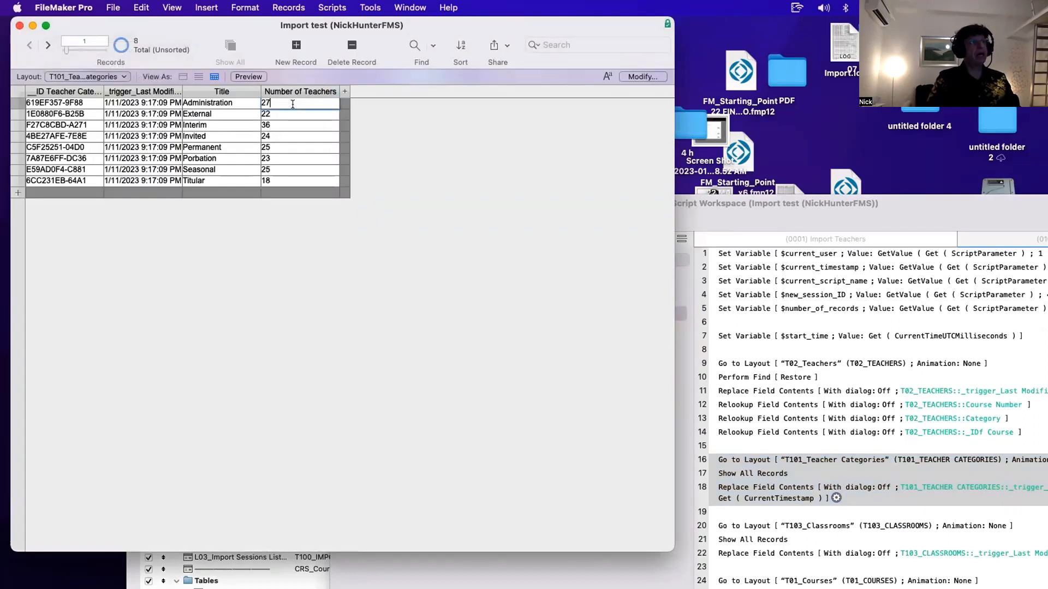
left_click(290, 114)
left_click(290, 125)
left_click(290, 136)
left_click(290, 148)
left_click(288, 158)
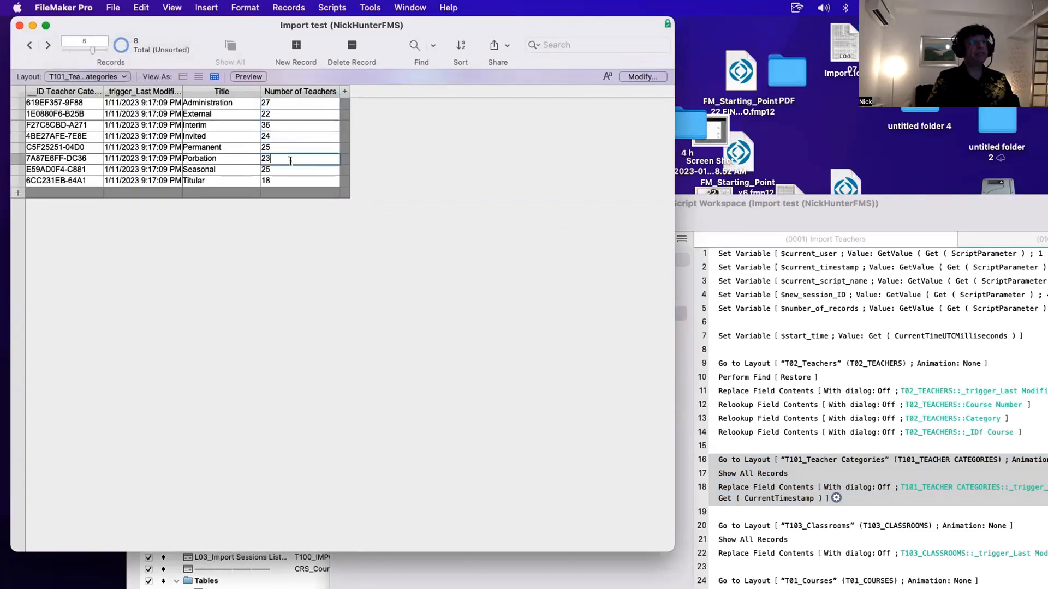
left_click(285, 169)
left_click(283, 179)
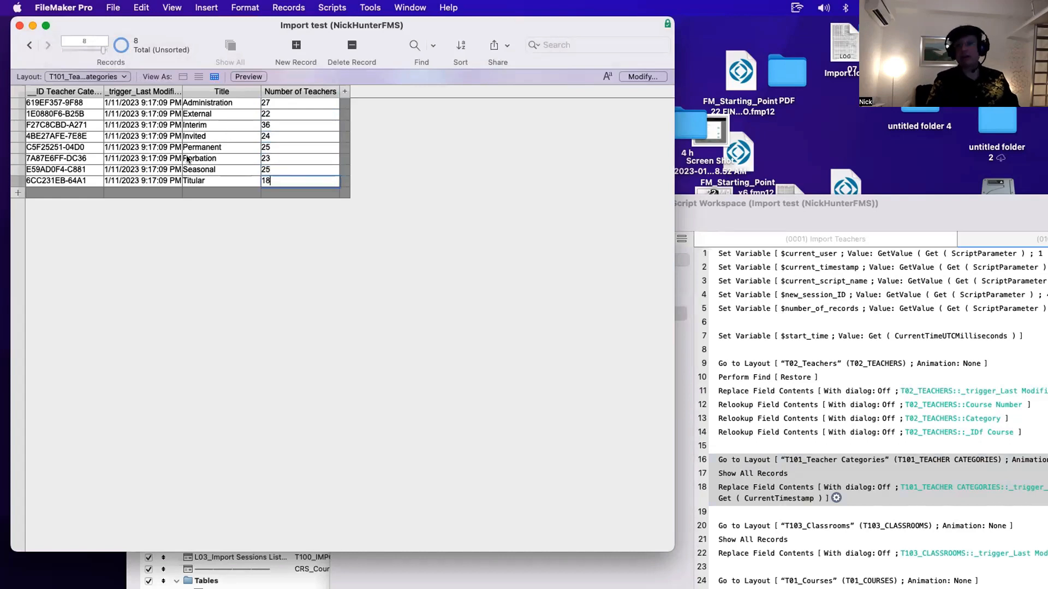
- Inspect the Teacher Categories table's Number of Teachers auto-enter calculation, then close the dialogs
key("super+shift+d")
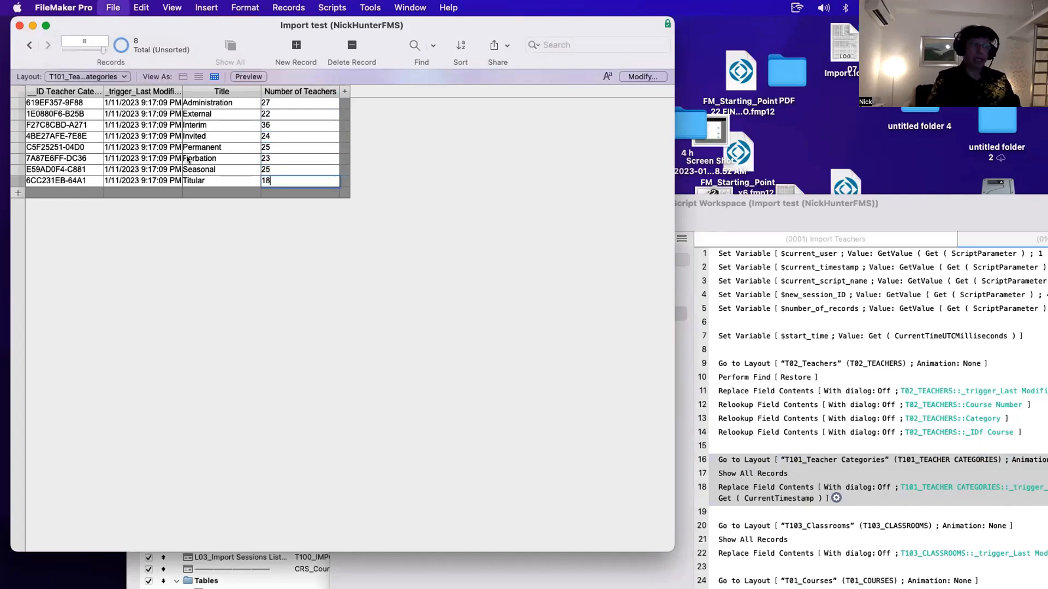
double_click(149, 139)
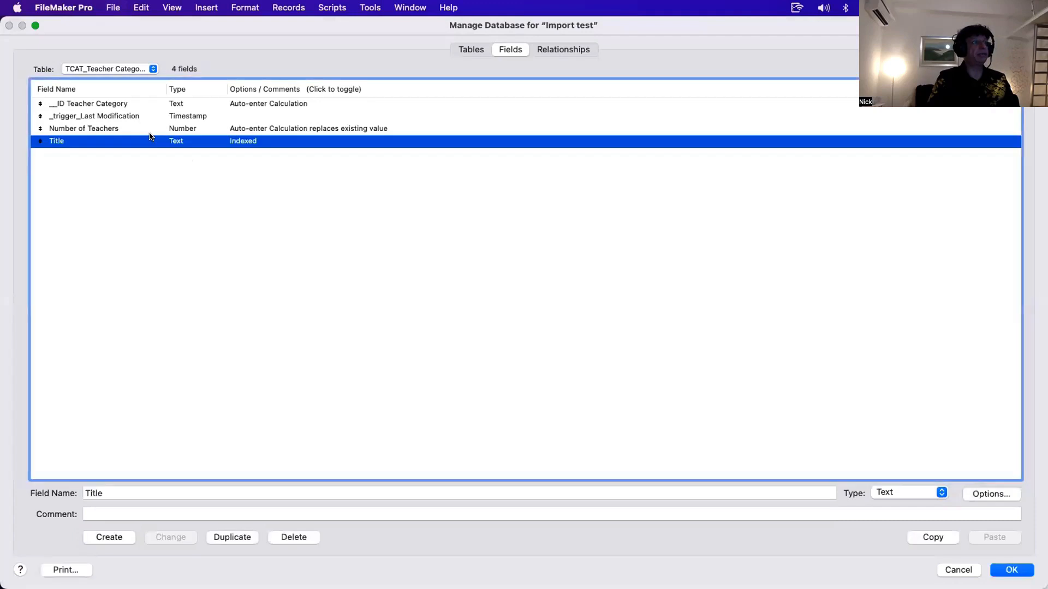
key("Escape")
double_click(153, 131)
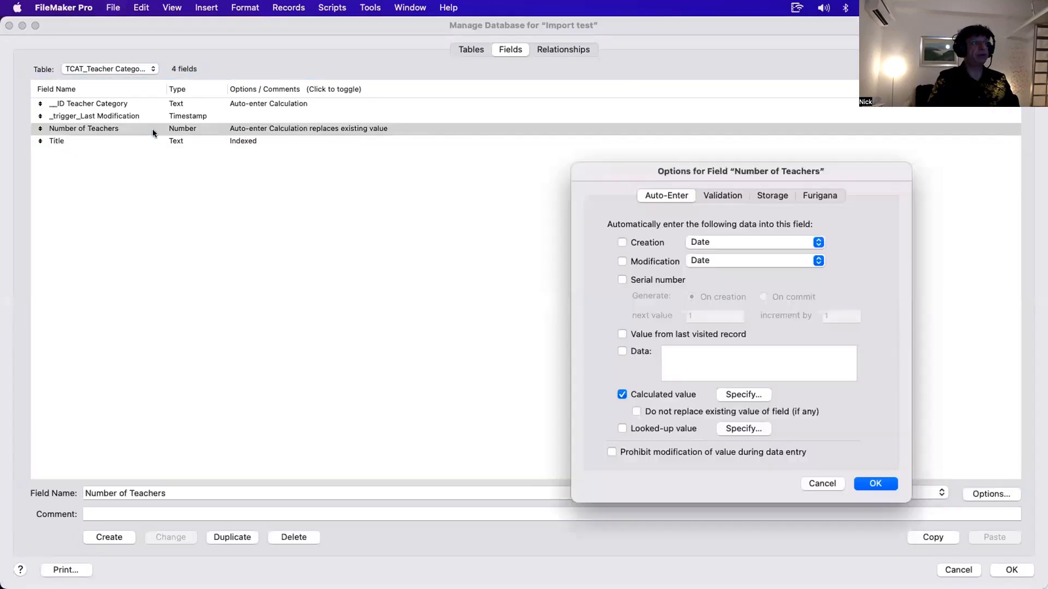
left_click(768, 389)
left_click_drag(401, 133, 558, 144)
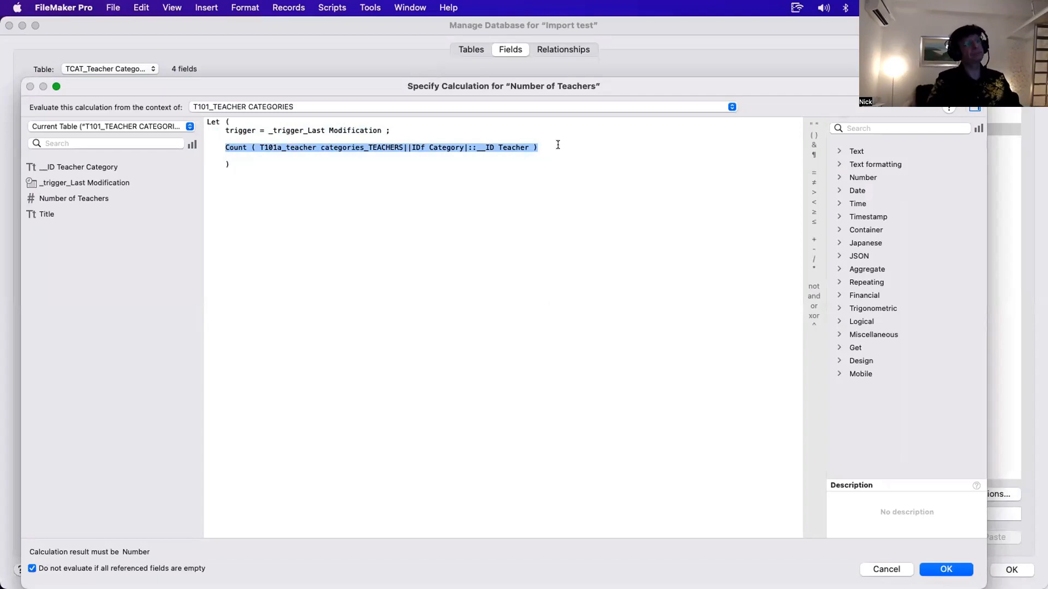
key("KP_Enter")
key("Return")
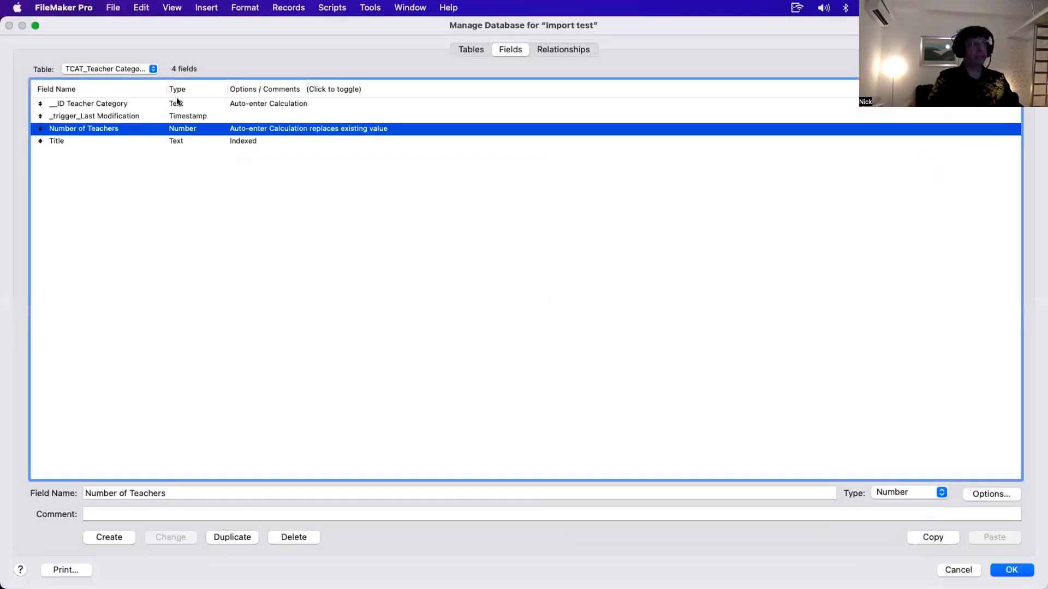
key("Return")
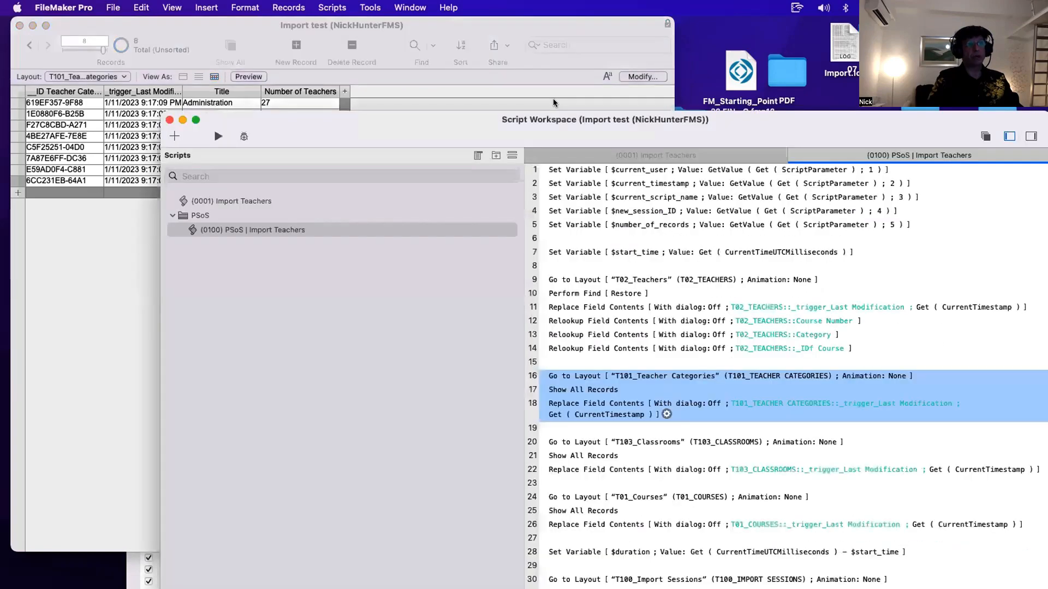
- Compare the script's Teacher Categories layout step against the context layouts in Manage Layouts, then review the Classrooms block
left_click_drag(553, 103, 535, 89)
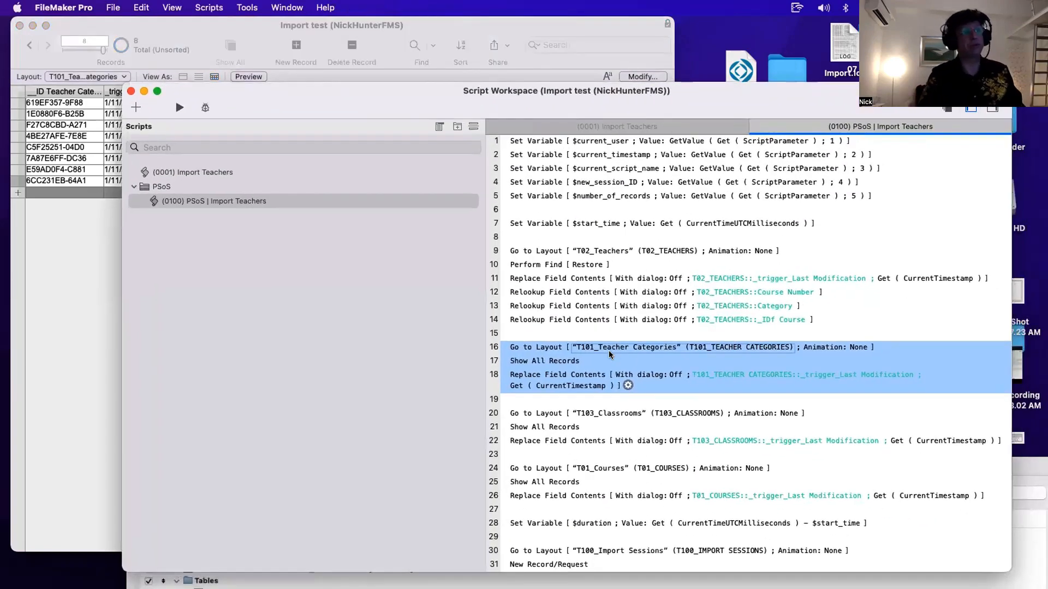
left_click(573, 333)
left_click(552, 348)
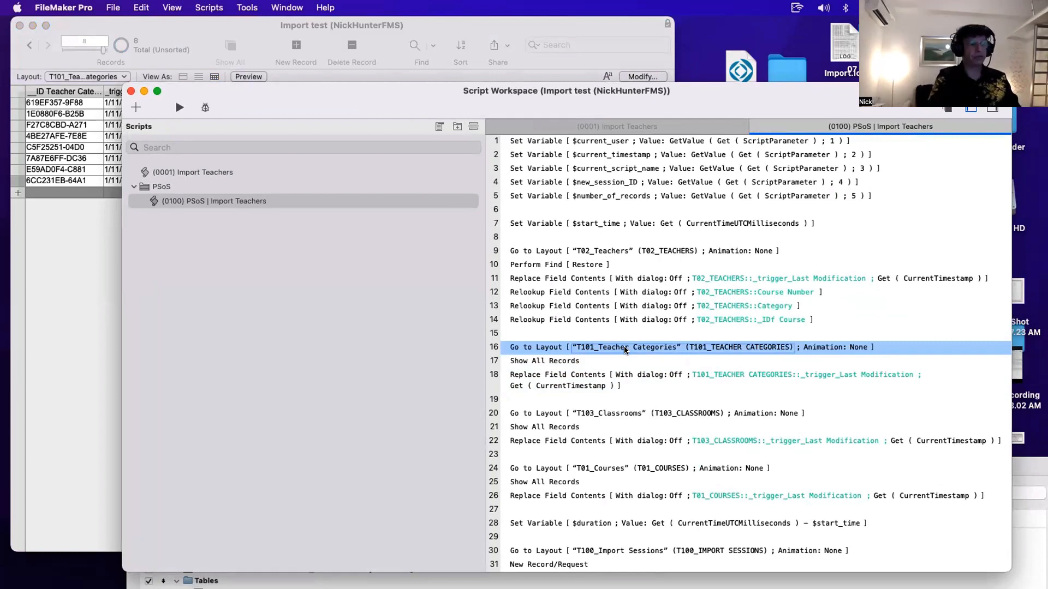
key("super+shift+l")
left_click_drag(483, 482, 433, 214)
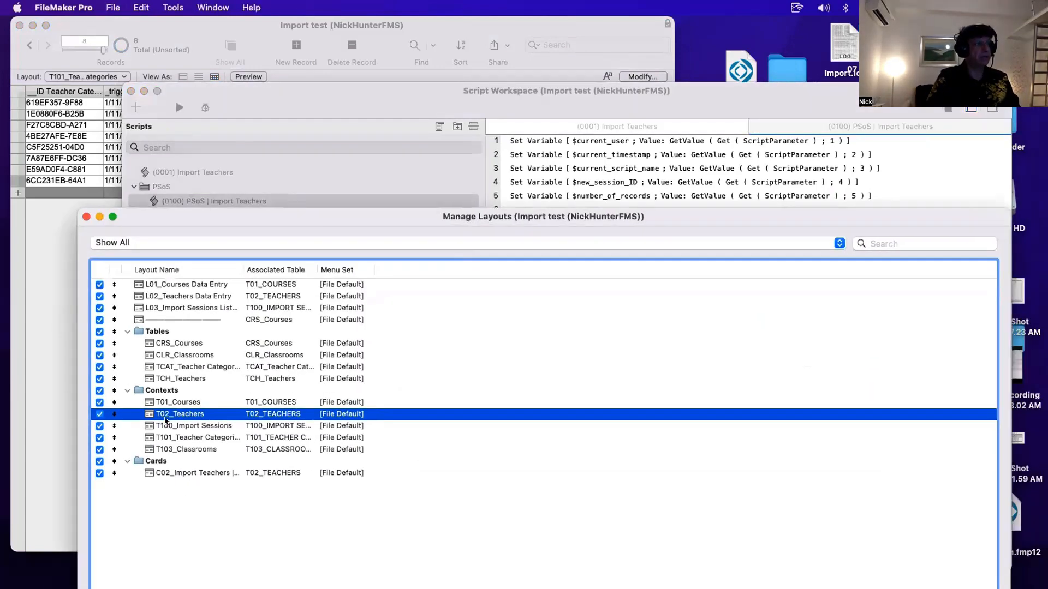
left_click(184, 426, "shift")
left_click(186, 438)
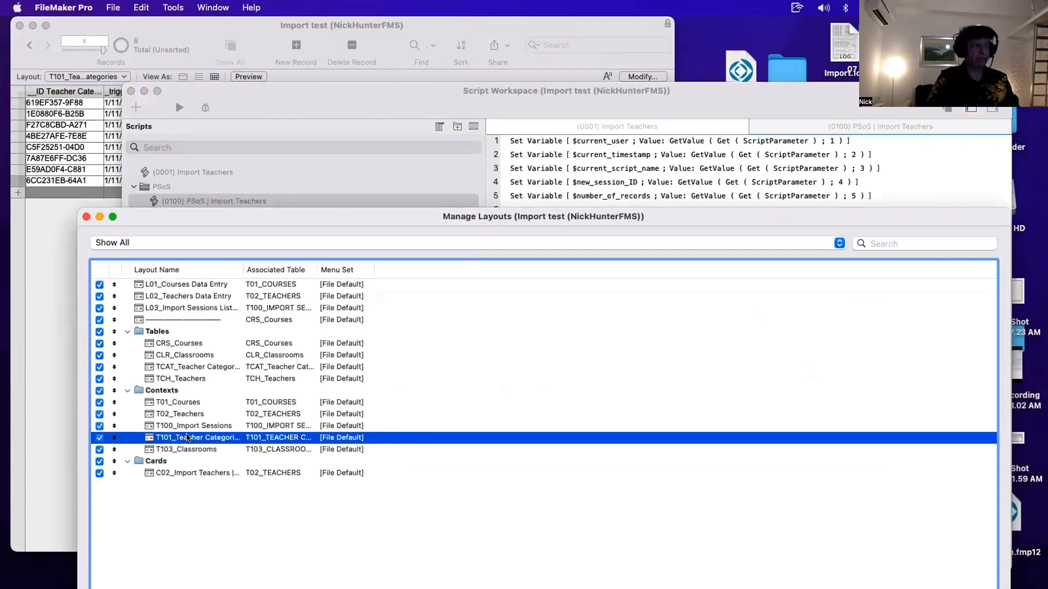
left_click(87, 216)
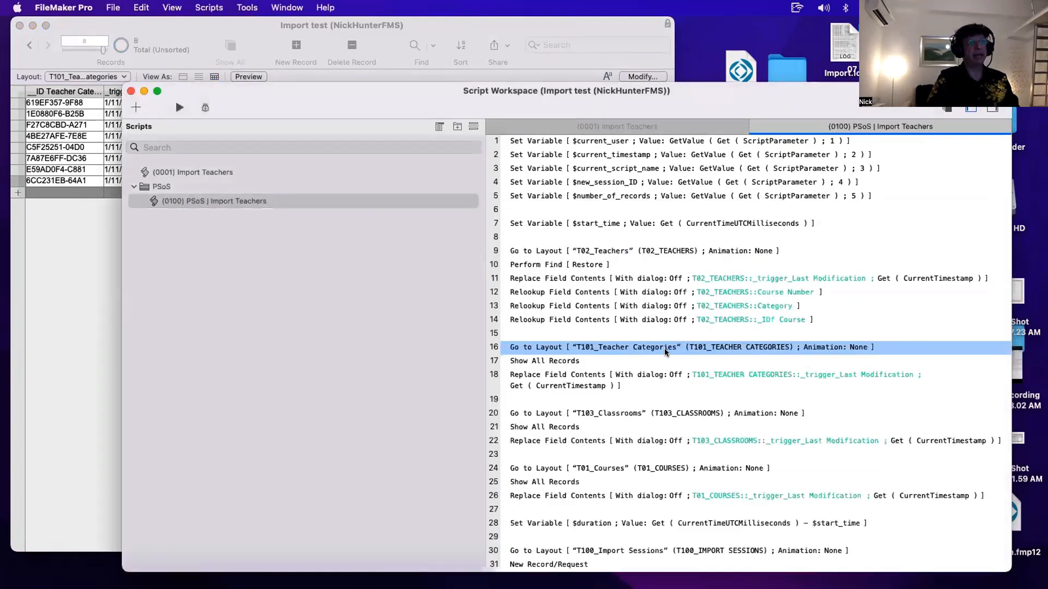
left_click(557, 363)
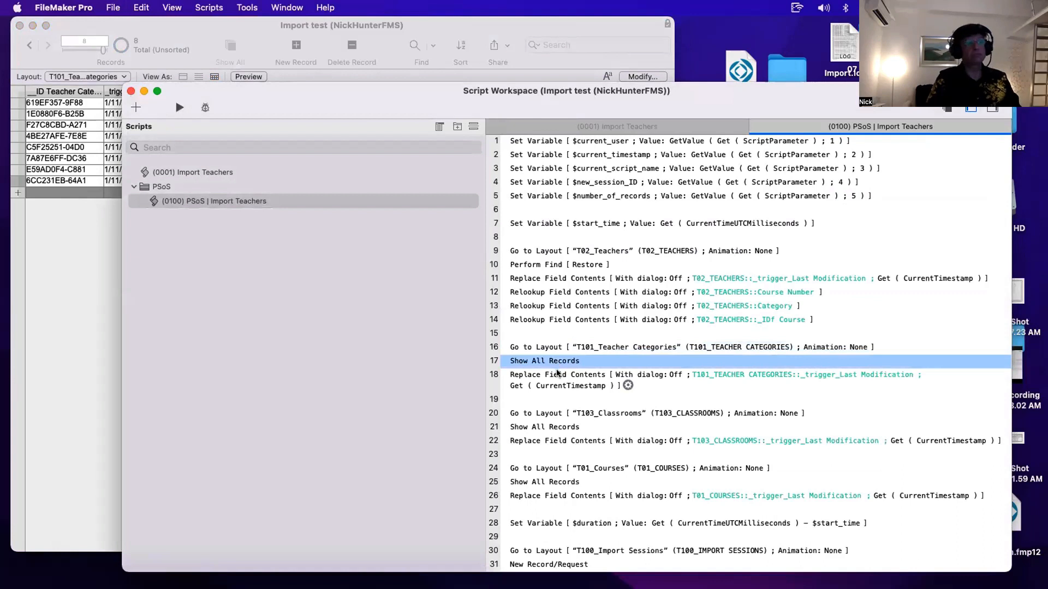
left_click(558, 373)
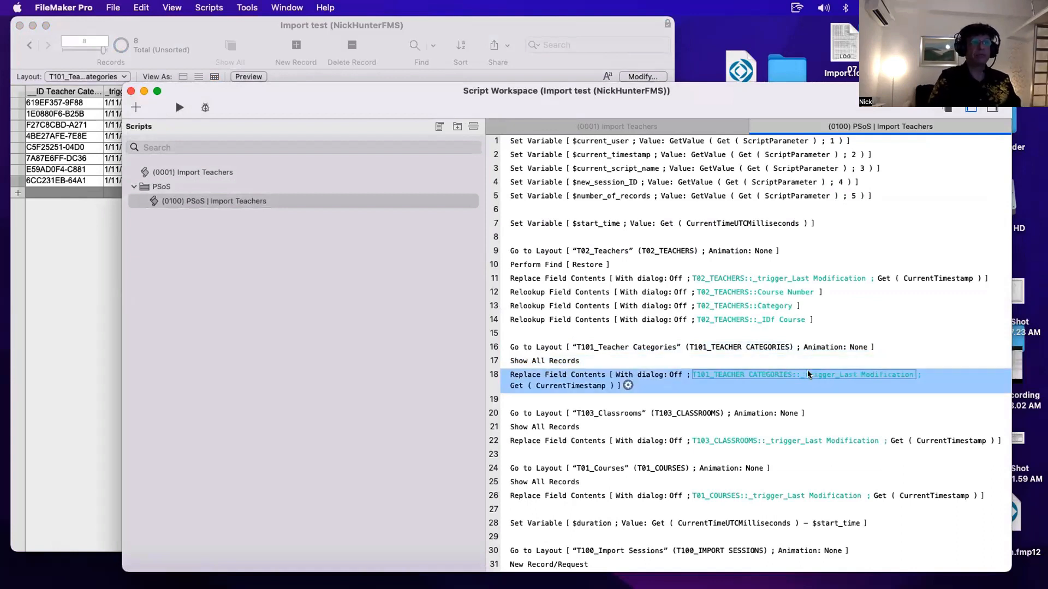
left_click_drag(564, 416, 552, 439)
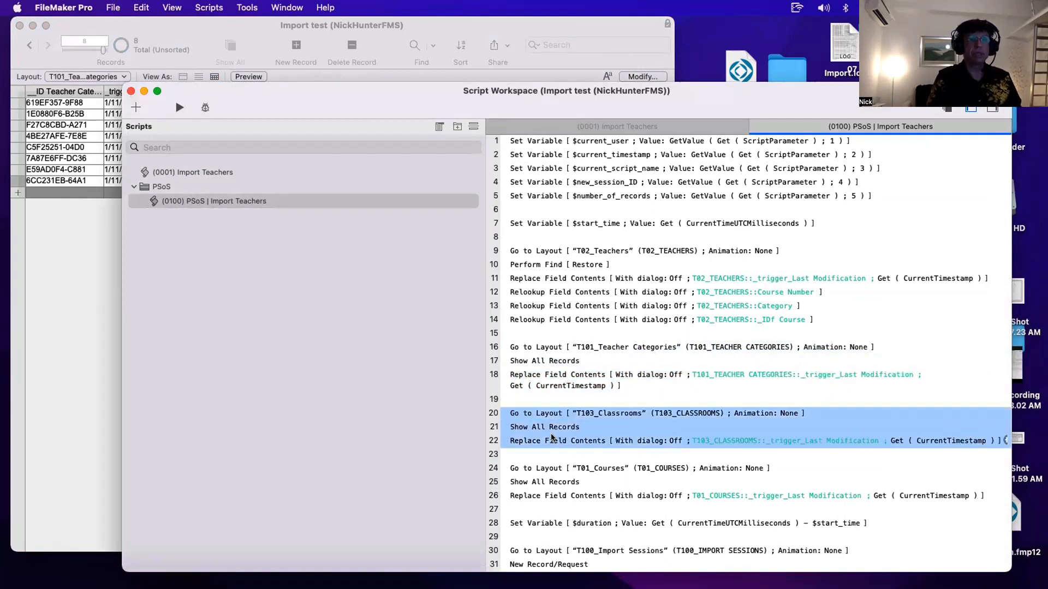
- Inspect the Classrooms table's Number of Course and Number of Teachers calculations, close the dialogs, and review the Courses block
key("super+shift+d")
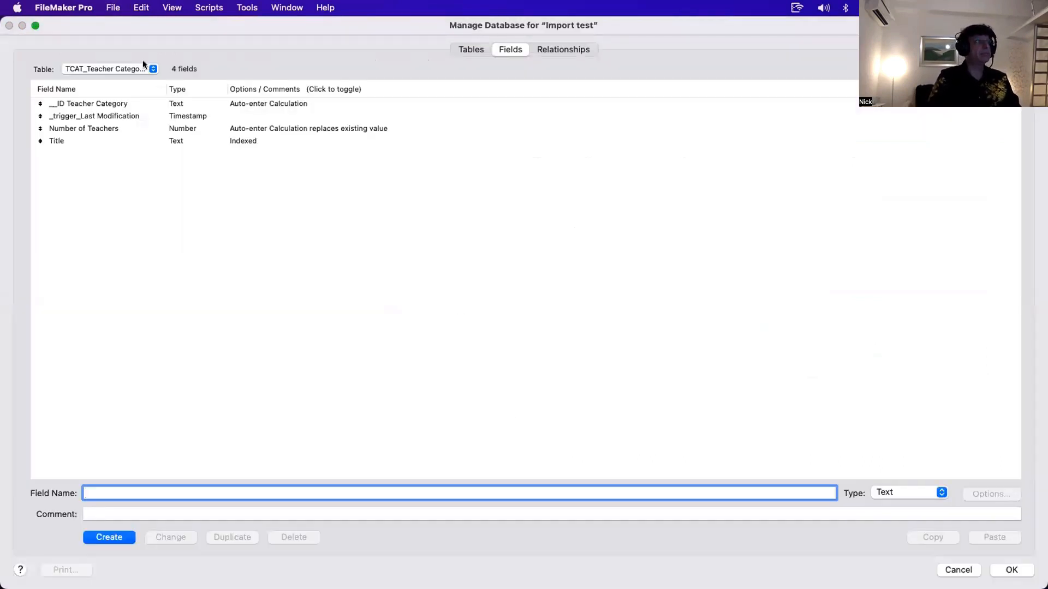
left_click(143, 65)
left_click(142, 58)
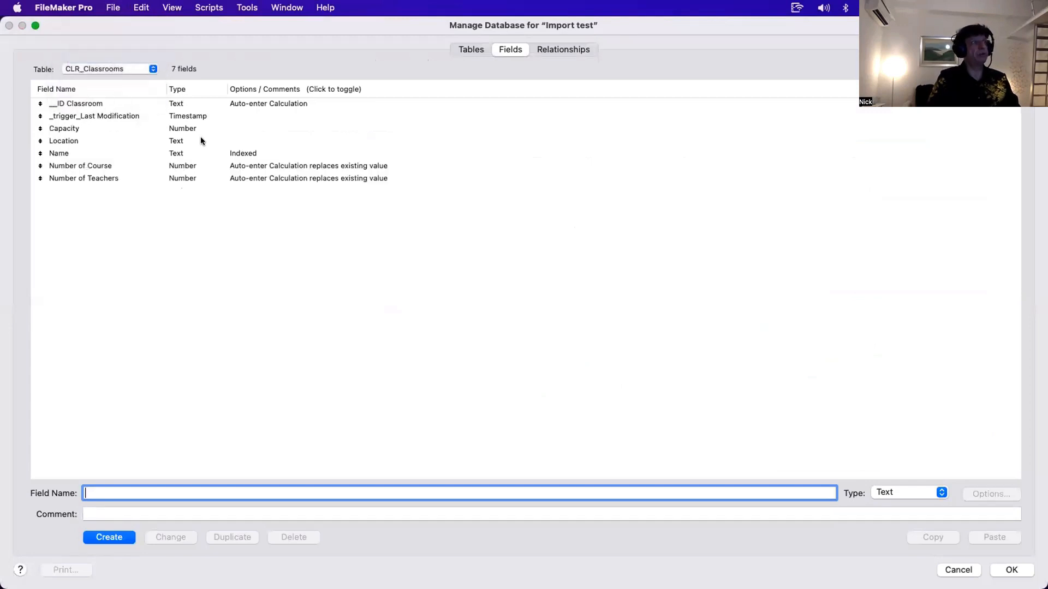
left_click(192, 163)
double_click(192, 163)
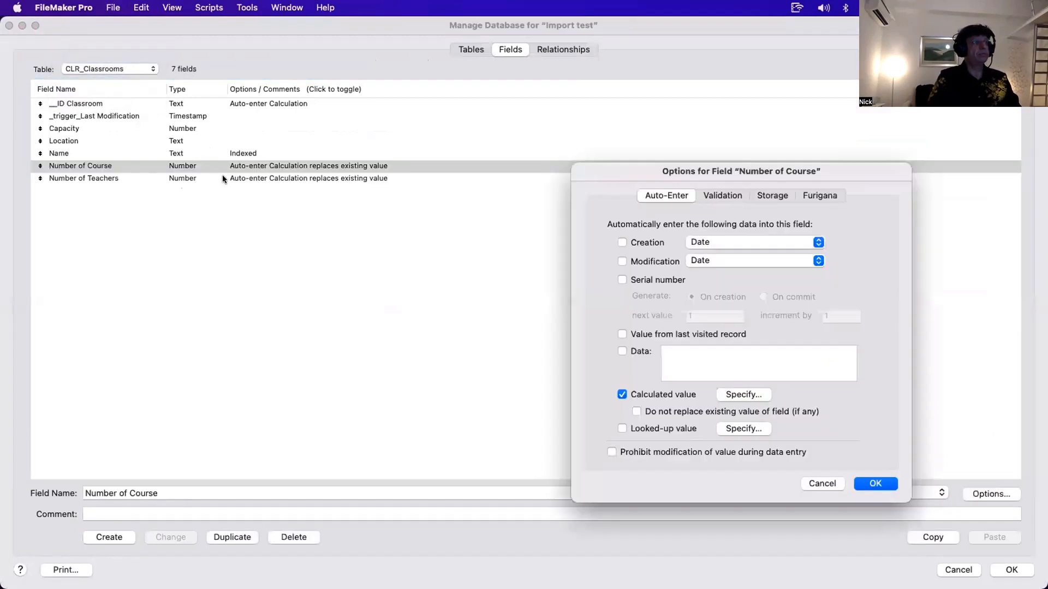
key("Escape")
left_click(227, 179)
double_click(227, 179)
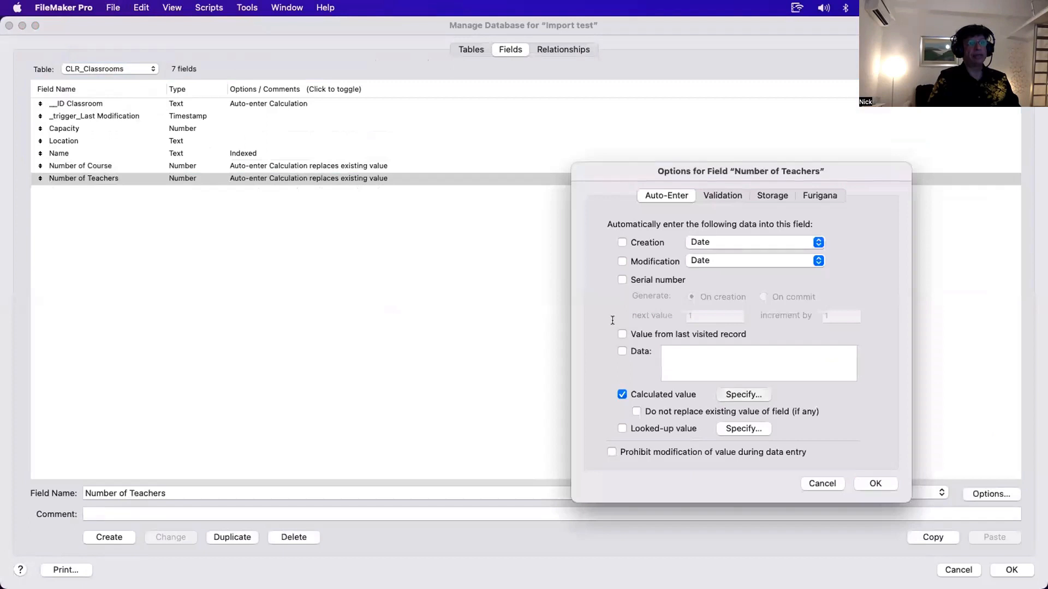
left_click(736, 395)
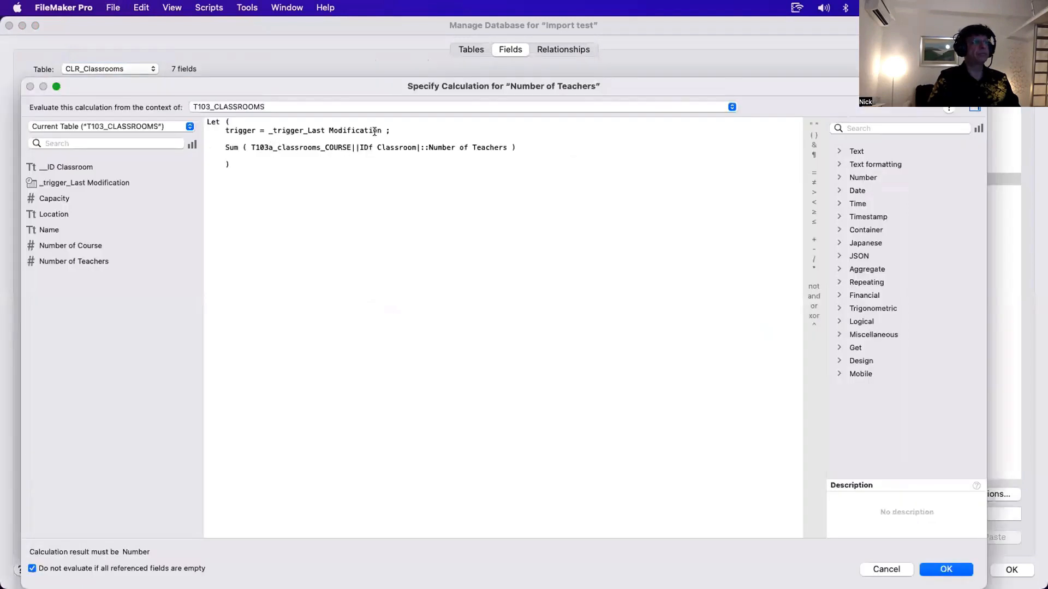
left_click_drag(394, 131, 160, 127)
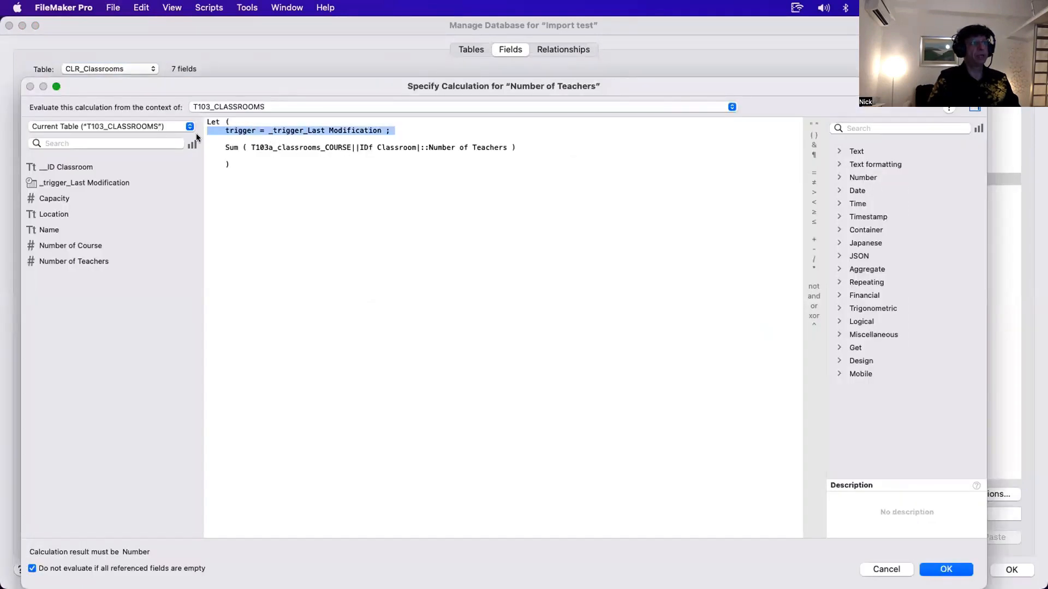
left_click_drag(535, 147, 221, 143)
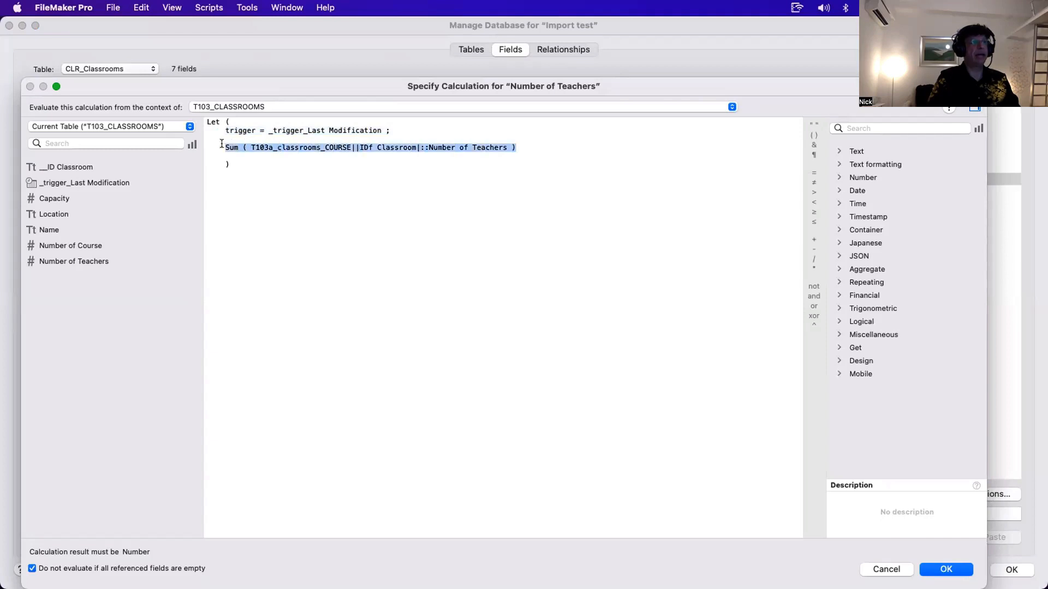
left_click(518, 165)
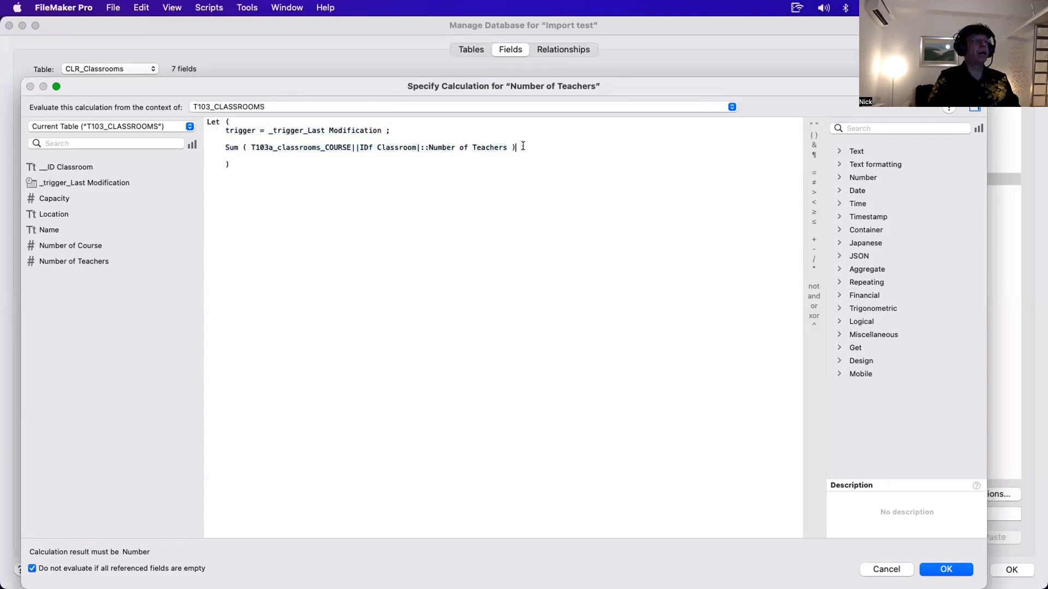
left_click_drag(519, 146, 223, 142)
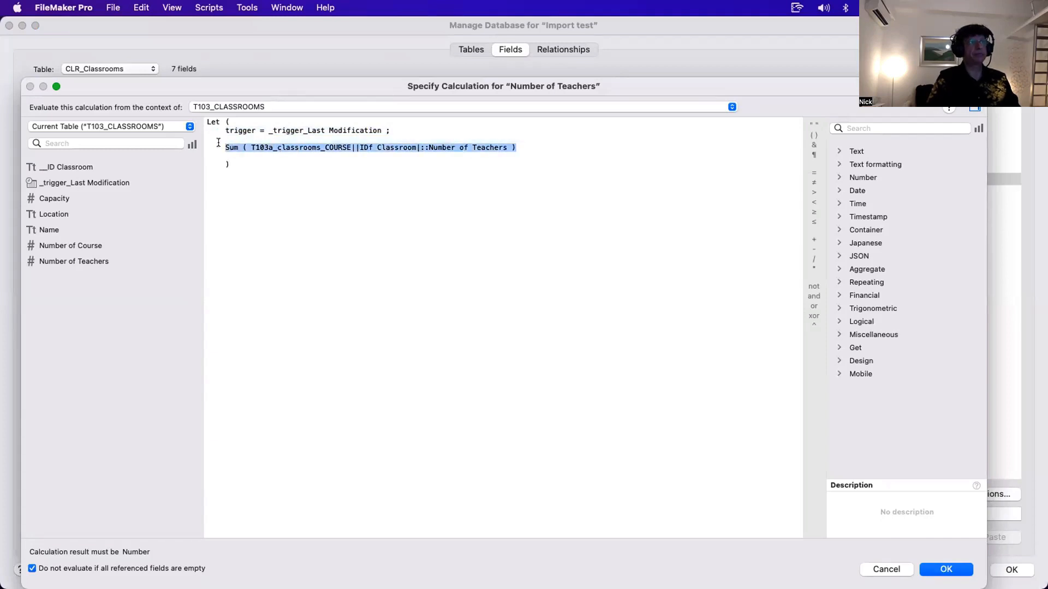
key("Escape")
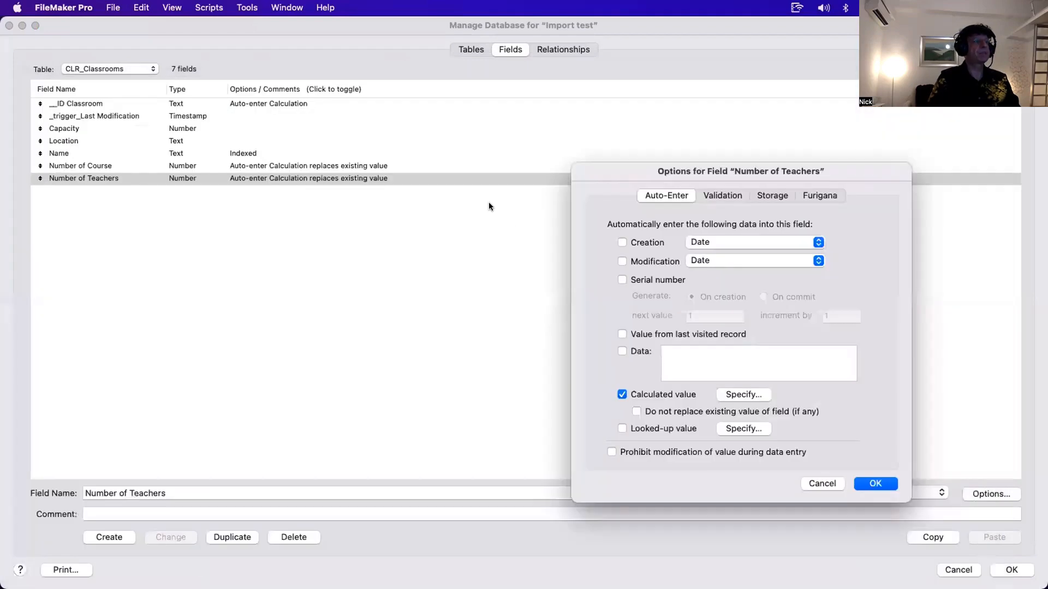
key("Escape")
key("Escape")
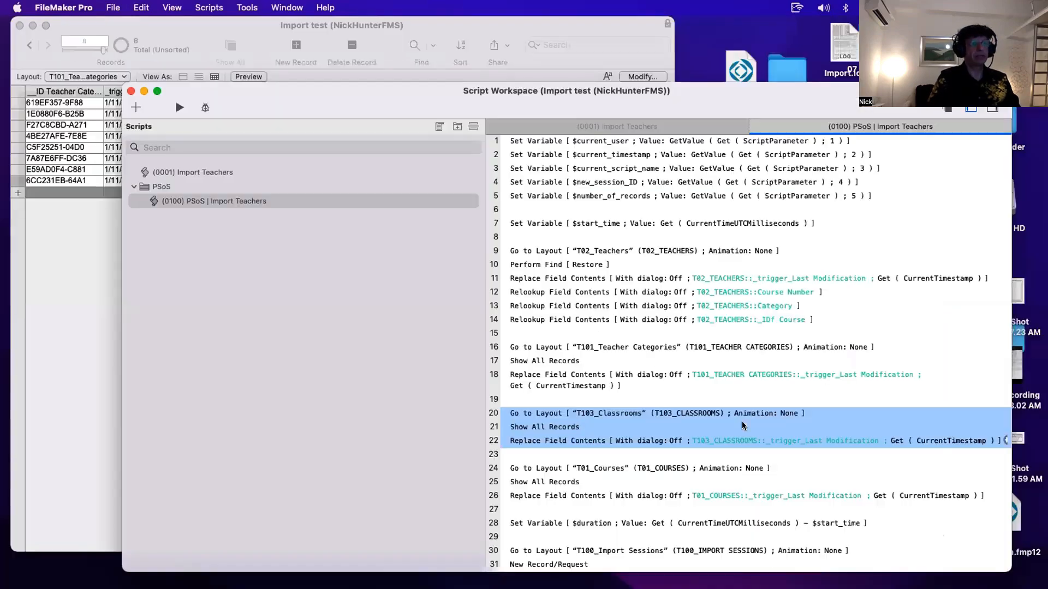
left_click(529, 472)
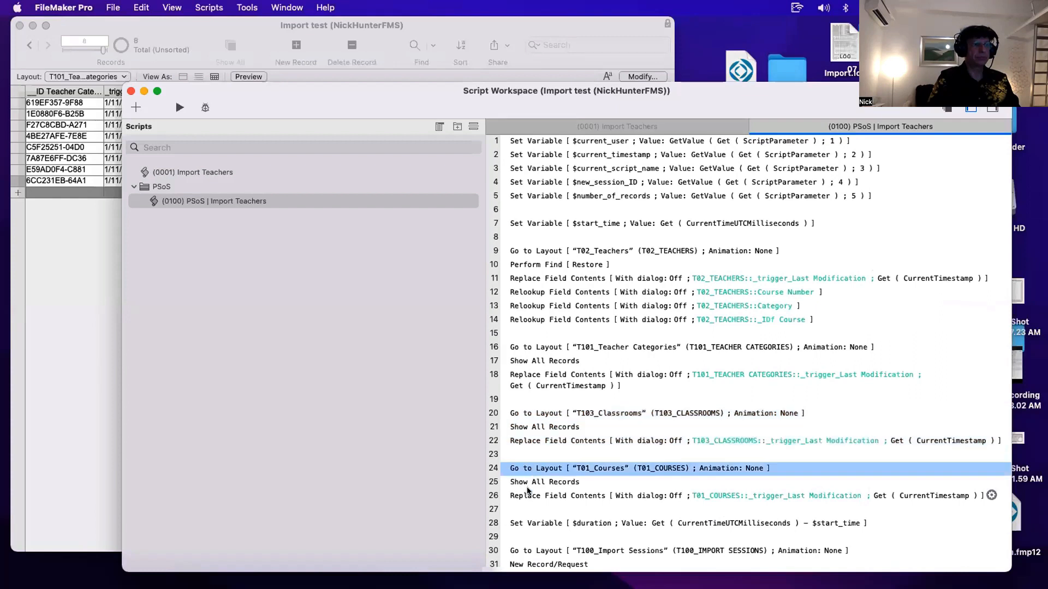
- Move the T01_Courses block (Go to Layout, Show All Records, Replace Field Contents) above the T103_Classrooms block, keeping one blank line between blocks
left_click(531, 494, "shift")
left_click_drag(535, 466, 541, 429)
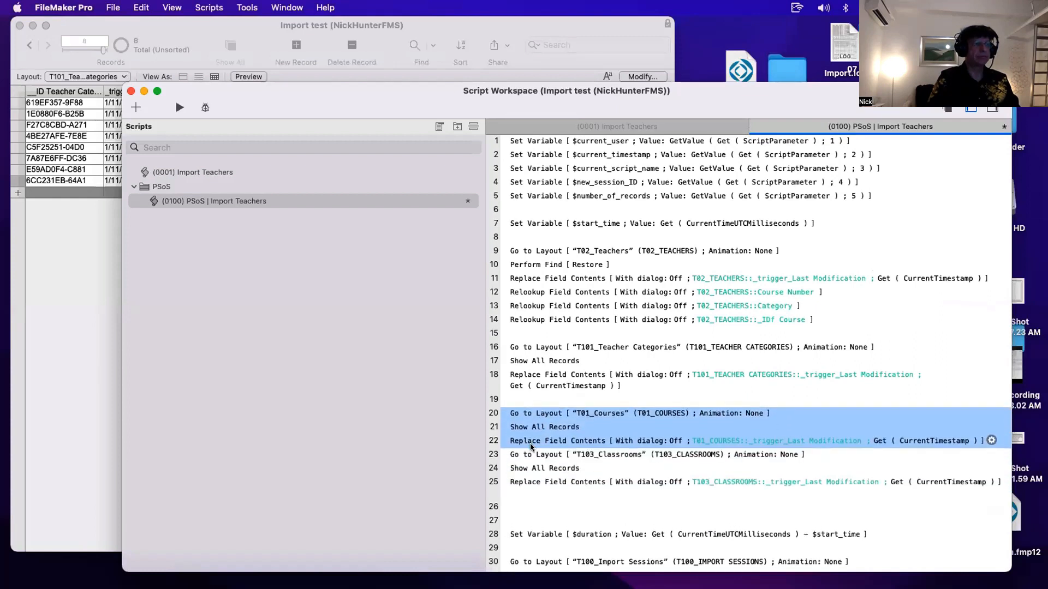
left_click(529, 456)
left_click(531, 443)
key("Return")
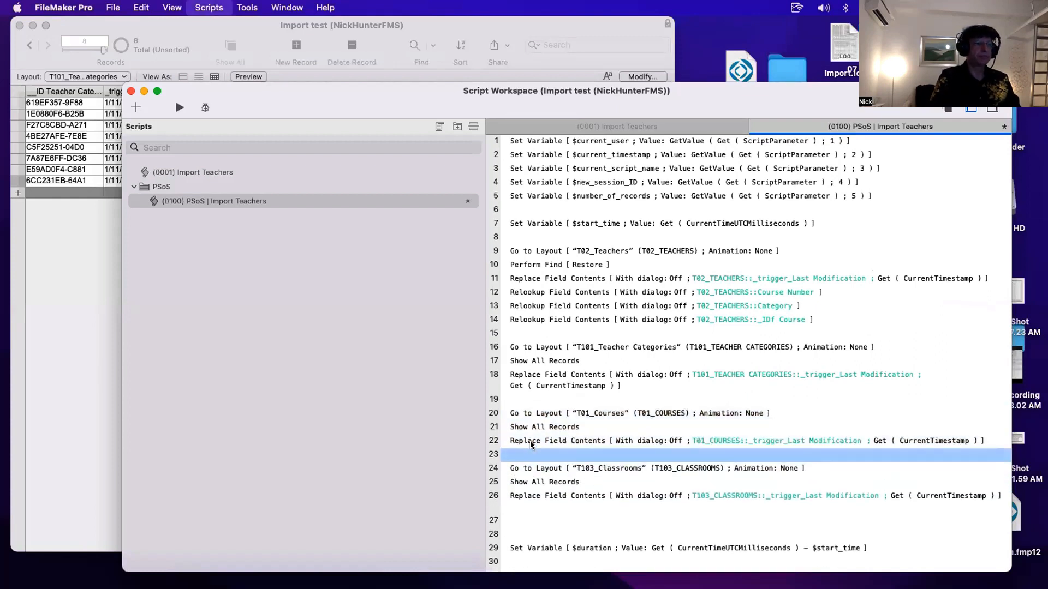
left_click(531, 529)
key("BackSpace")
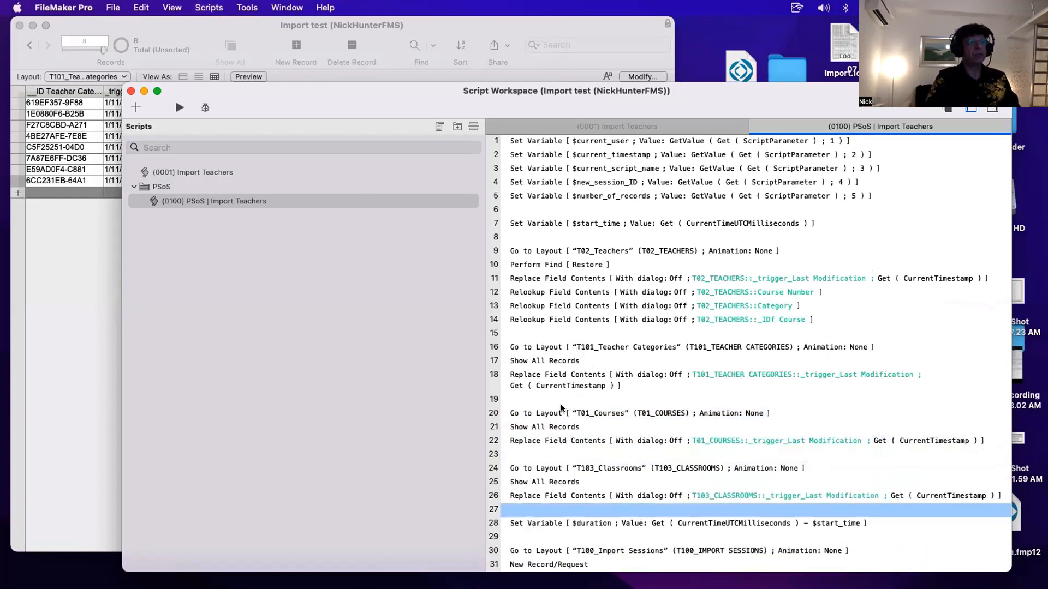
left_click(542, 410)
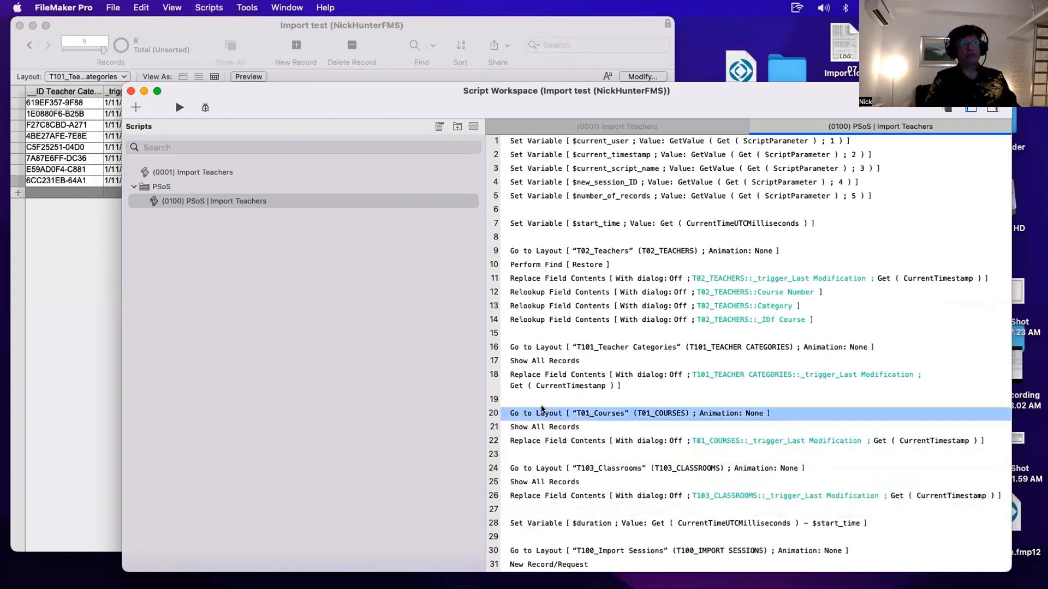
left_click(543, 439, "shift")
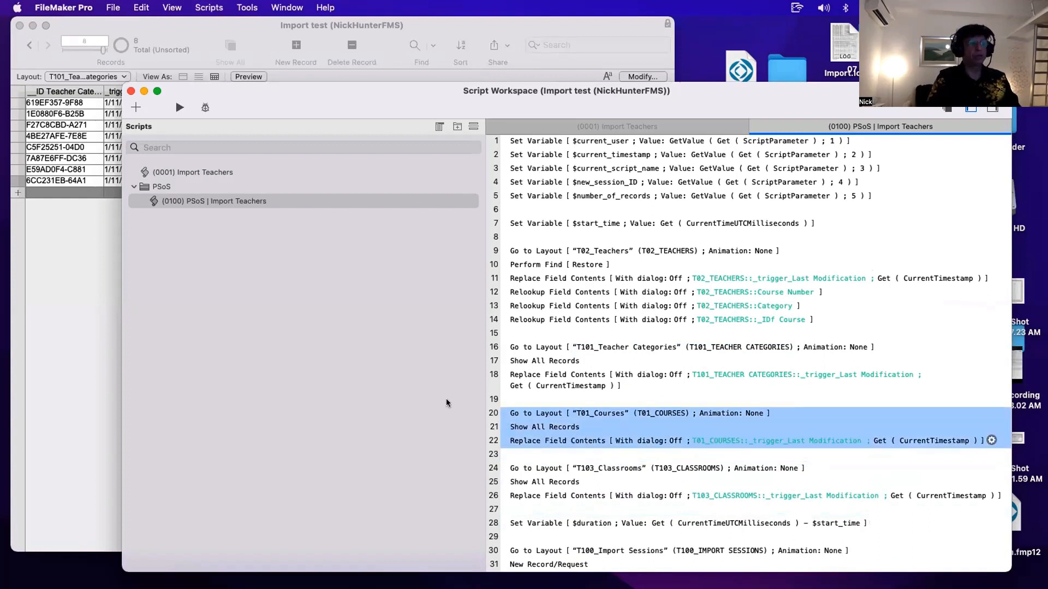
- Switch to the Teachers and Courses data entry layouts and inspect the Courses table's Number of Teachers auto-enter calculation, then close the dialogs
left_click(83, 225)
left_click(85, 76)
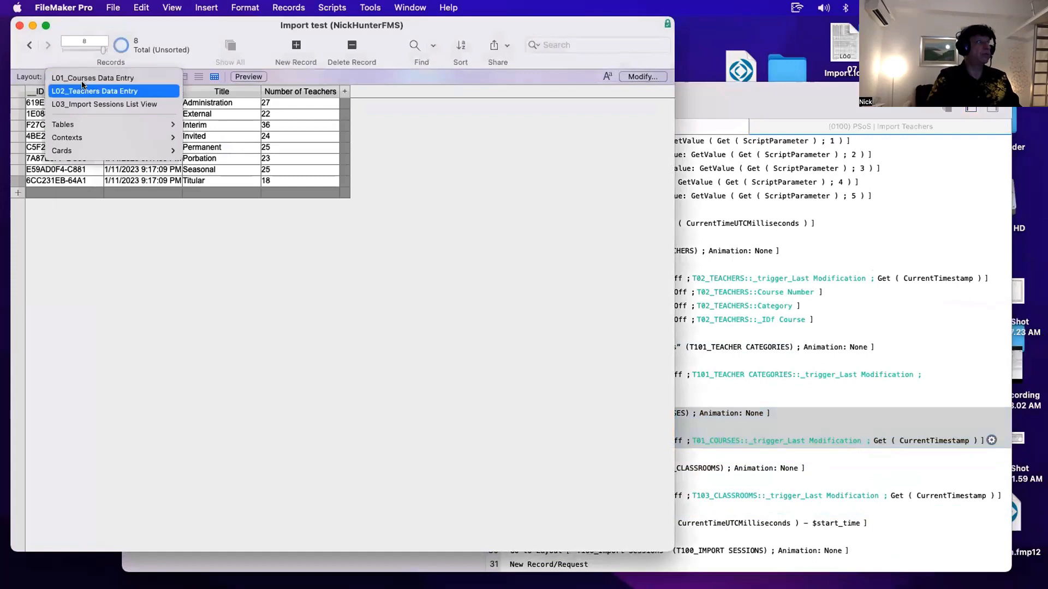
left_click(87, 89)
left_click(83, 77)
left_click(83, 66)
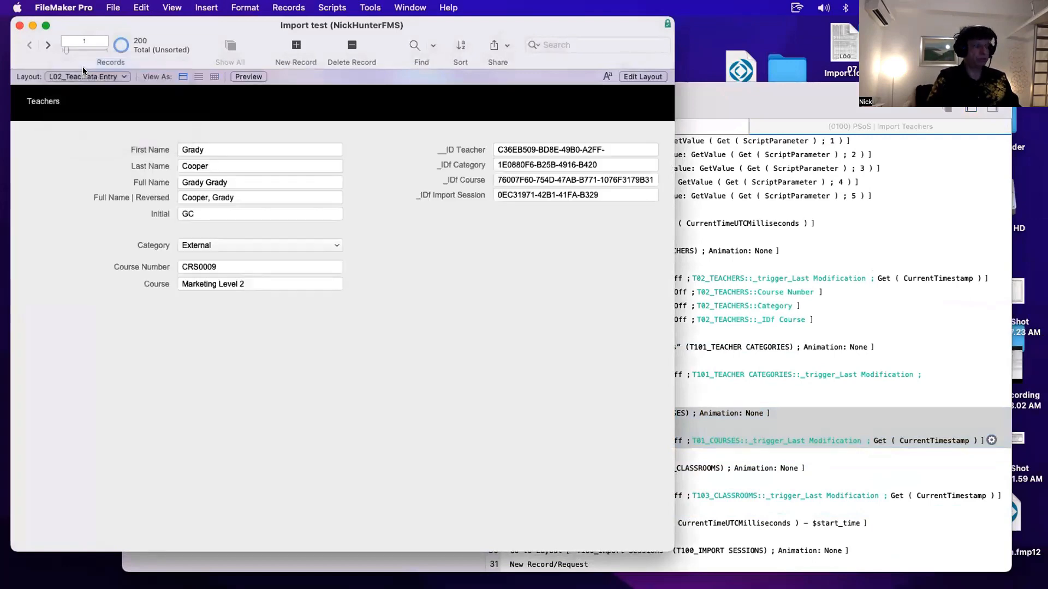
key("super+shift+d")
double_click(132, 165)
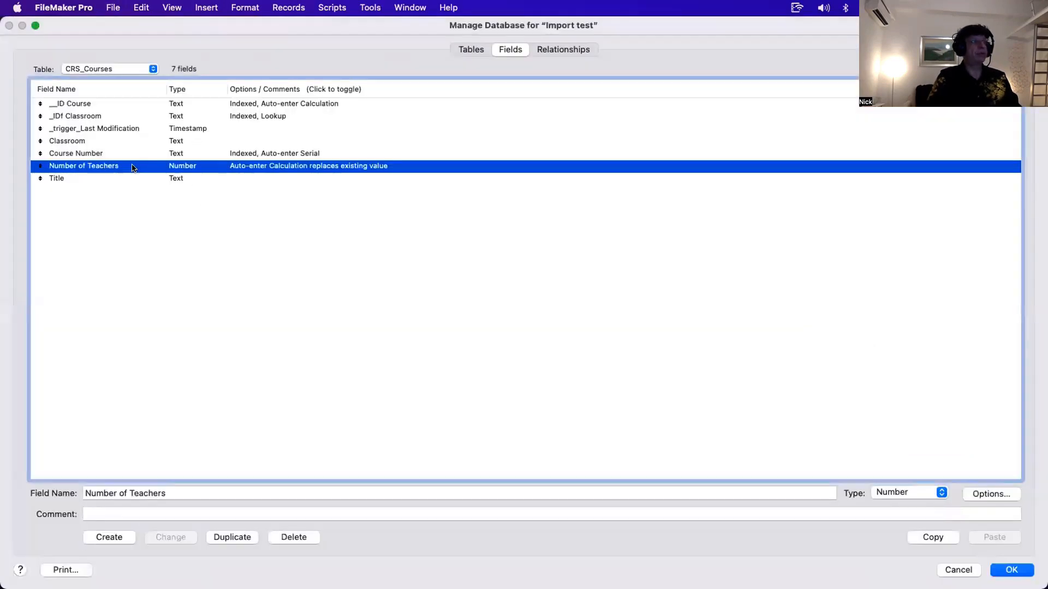
left_click(742, 394)
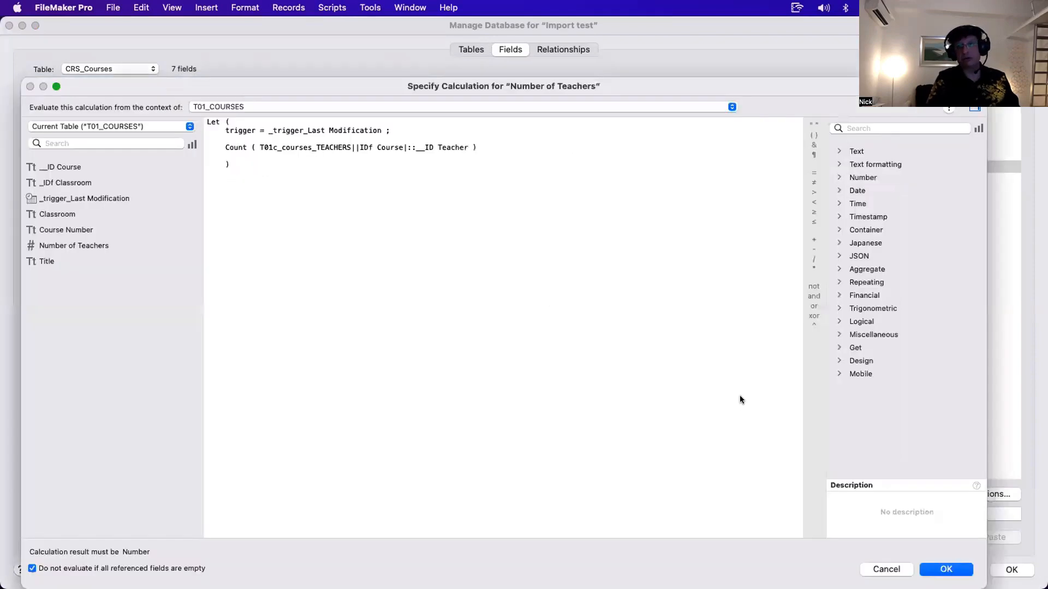
key("Return")
key("Return")
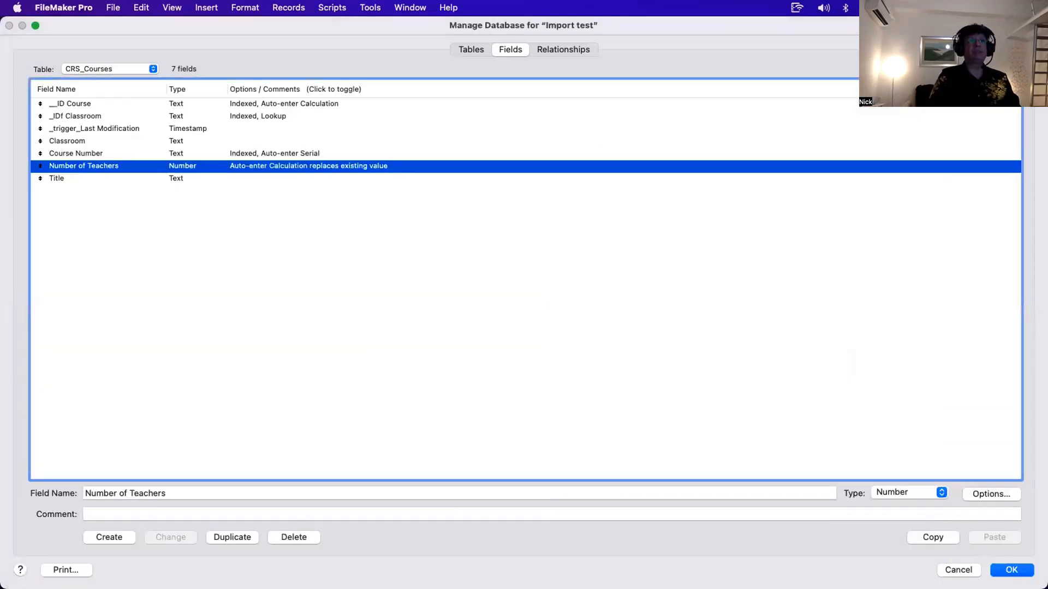
key("Return")
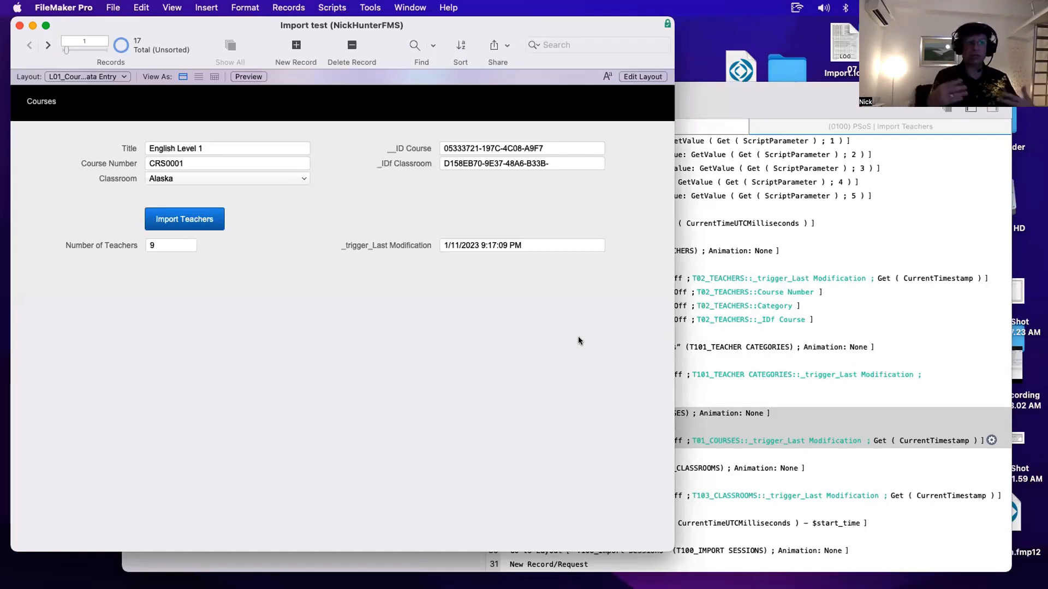
- Review the script's $start_time and $duration Set Variable steps, then switch to the L03_Import Sessions List View layout
left_click_drag(710, 98, 678, 52)
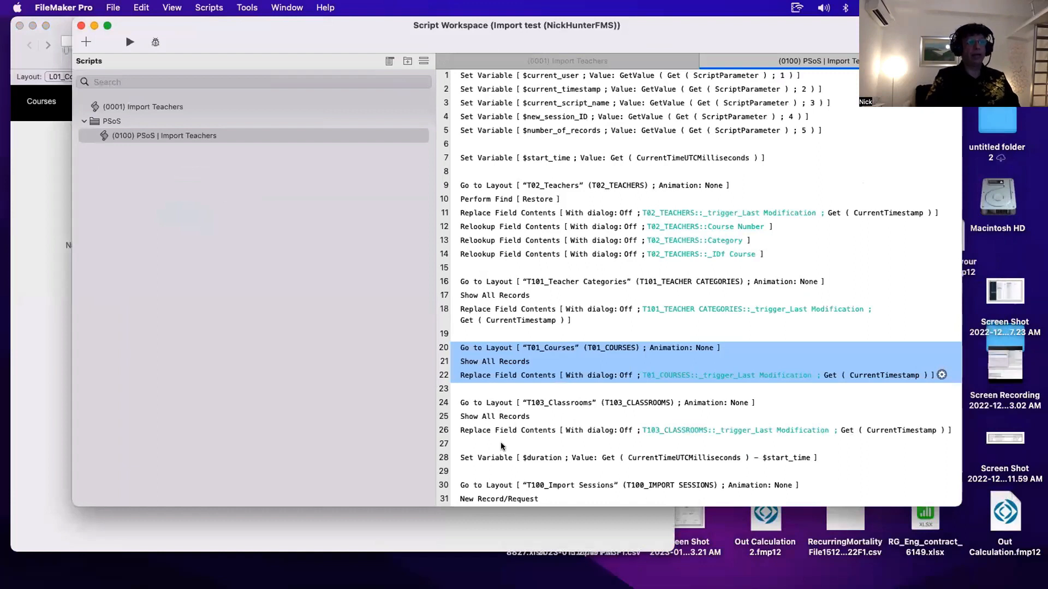
left_click(502, 456)
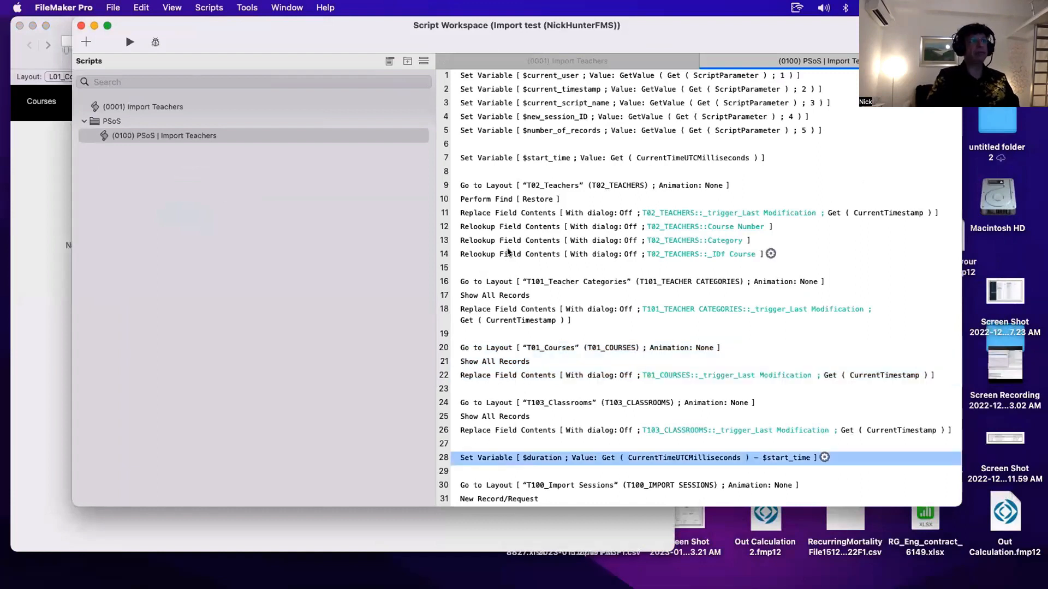
left_click(490, 159, "super")
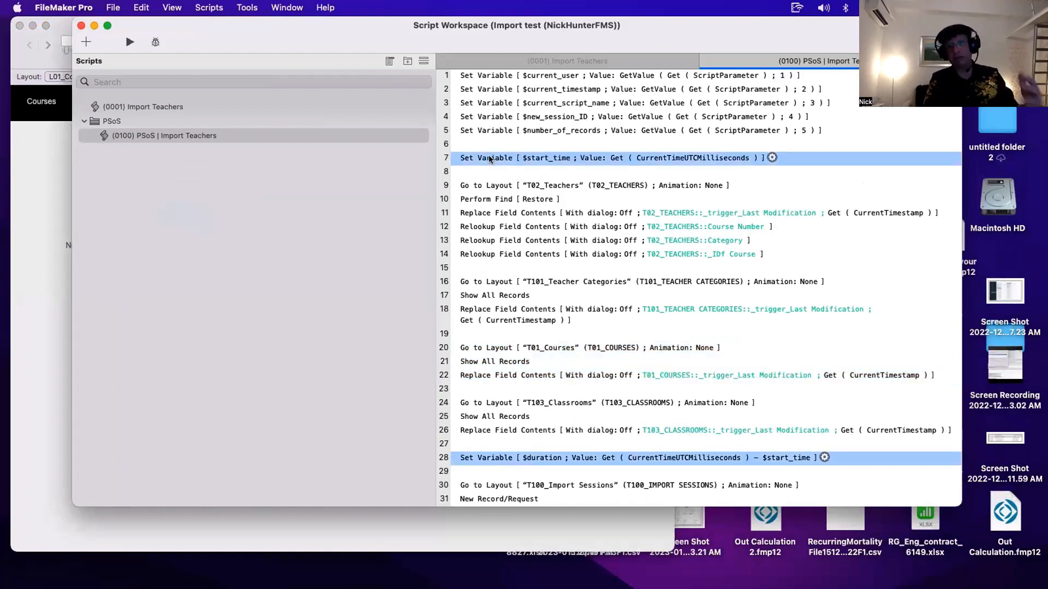
left_click(489, 144)
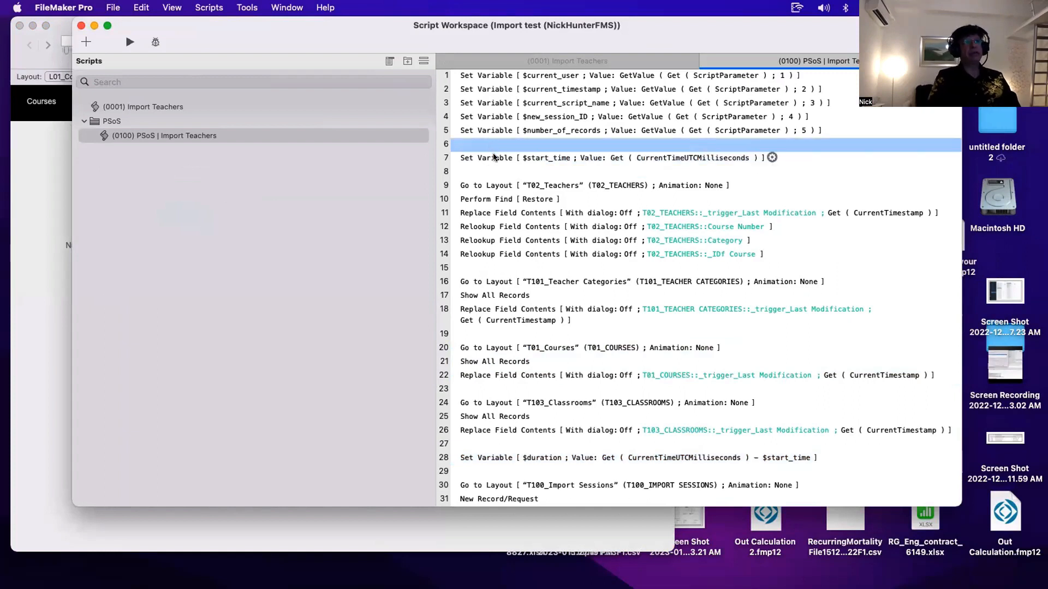
left_click(491, 159)
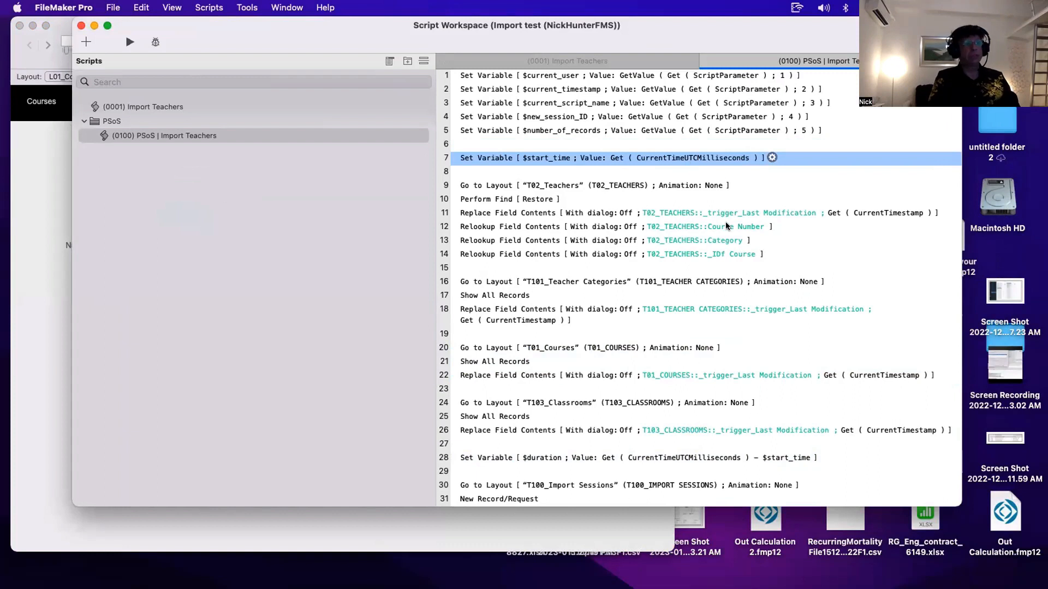
left_click(476, 457)
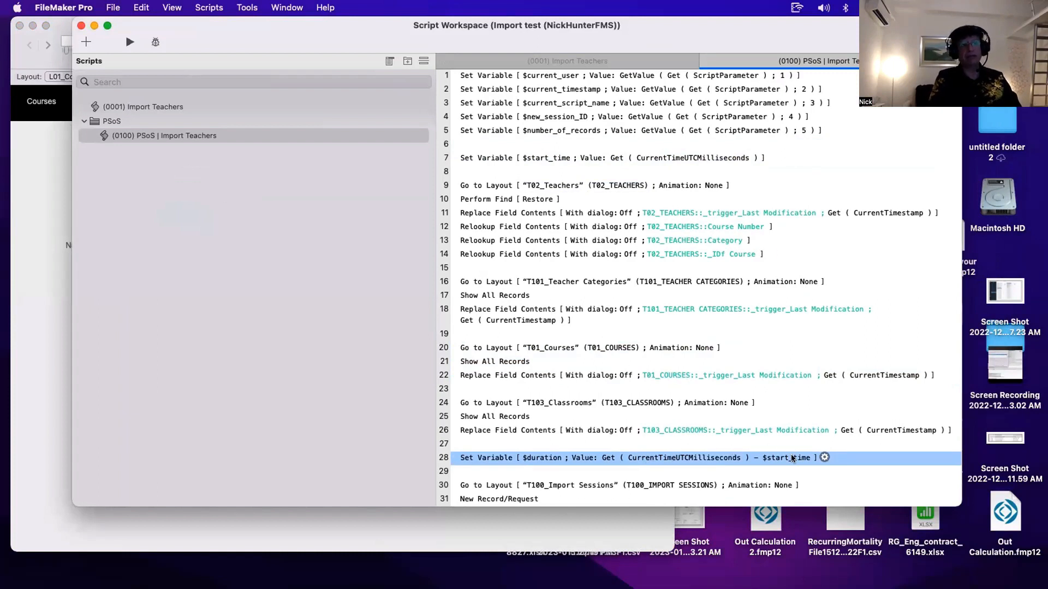
left_click(583, 157)
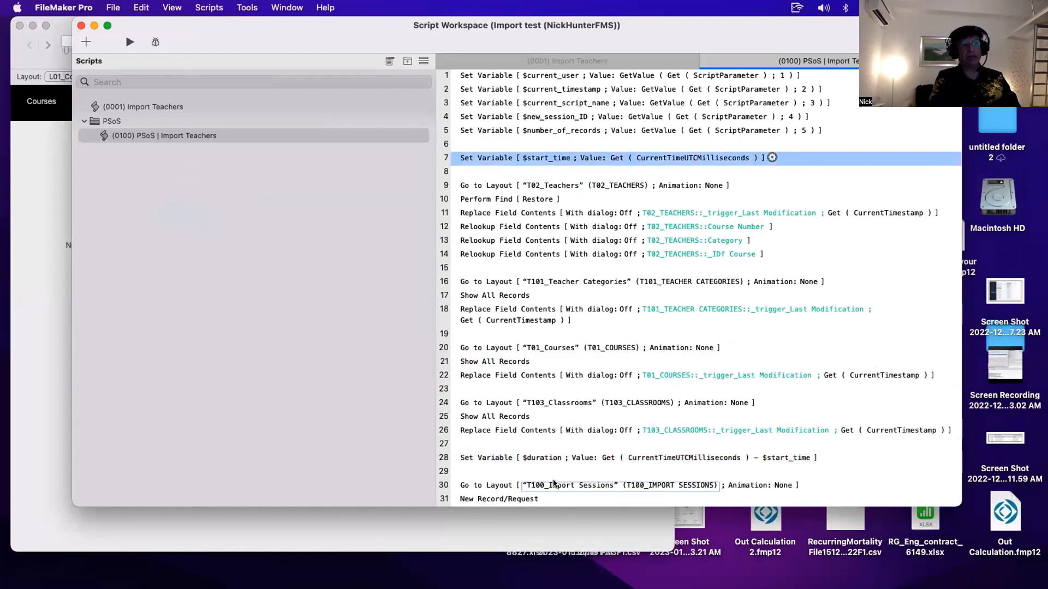
left_click(525, 445)
left_click(527, 457)
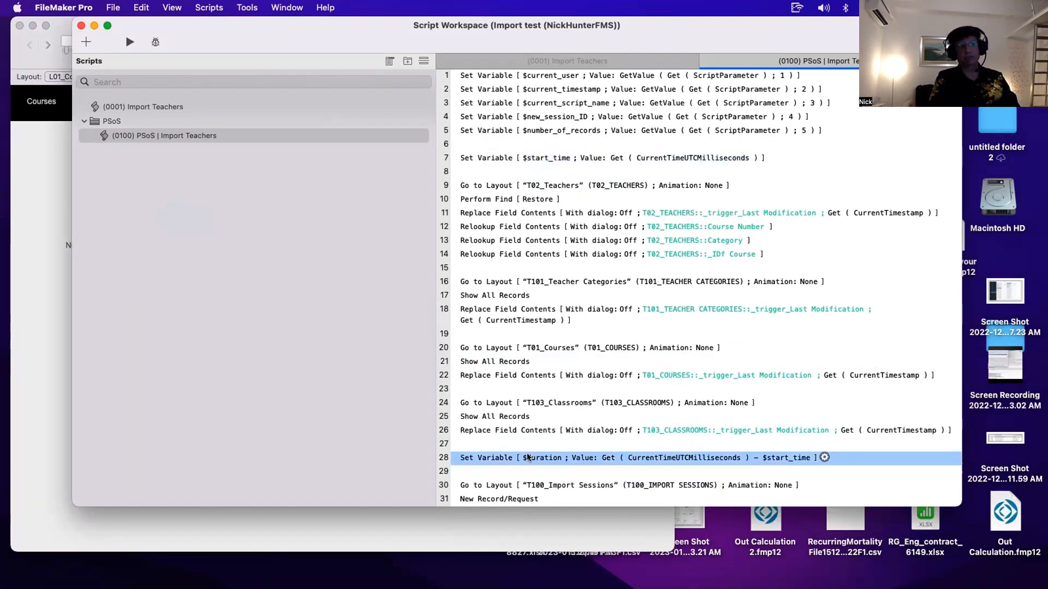
left_click(546, 485)
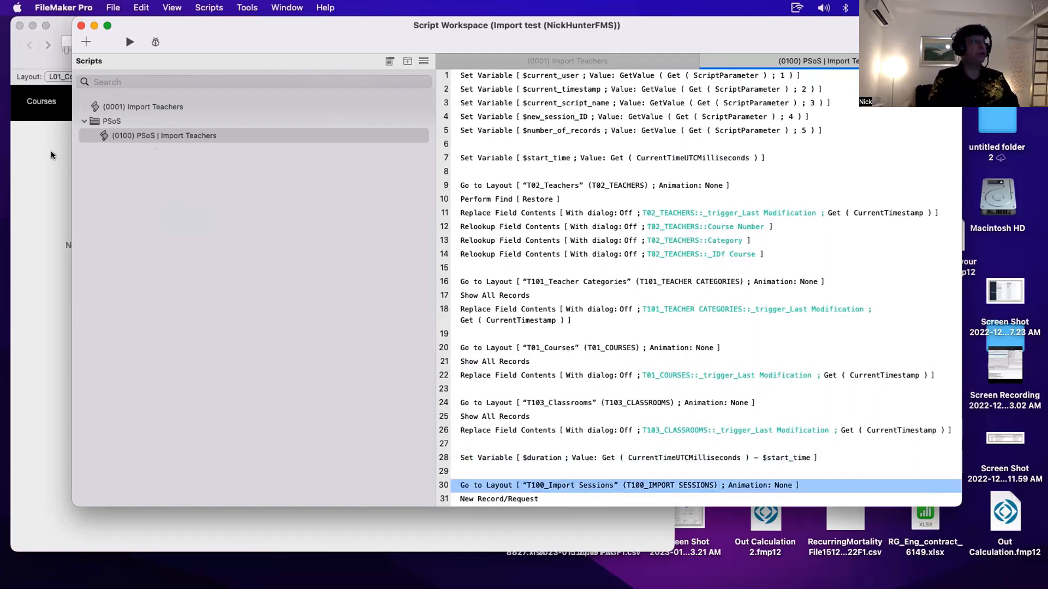
left_click(58, 76)
left_click(93, 105)
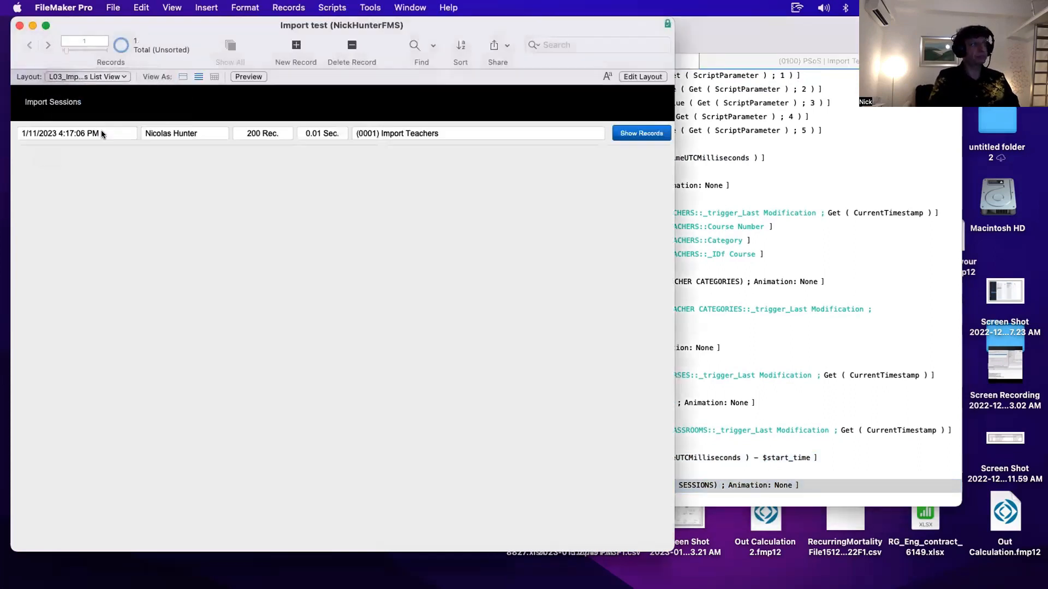
- Add two empty lines after the New Record/Request step and save the script
left_click(820, 455)
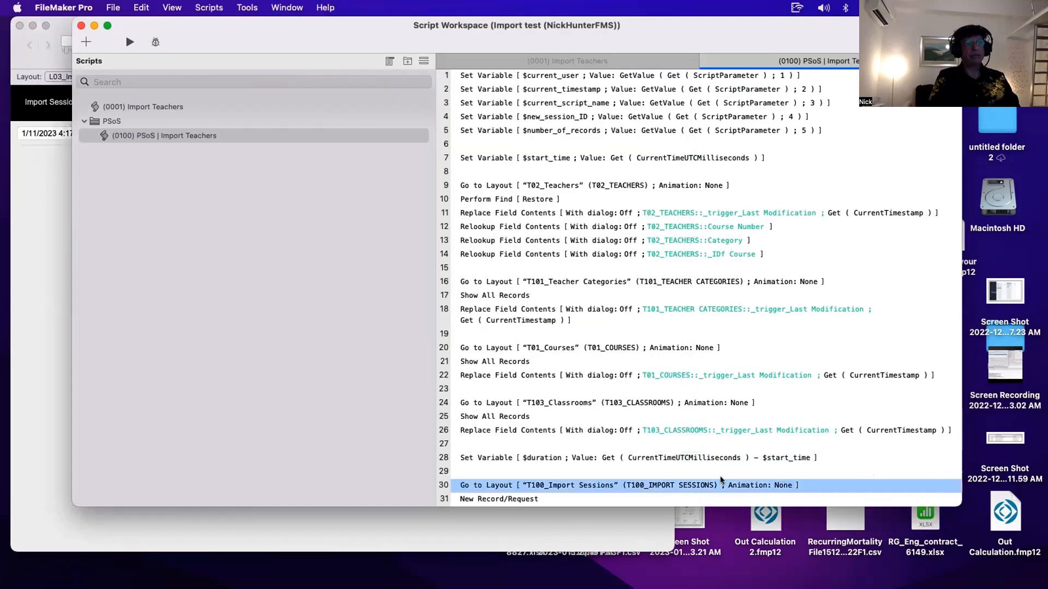
left_click(522, 499)
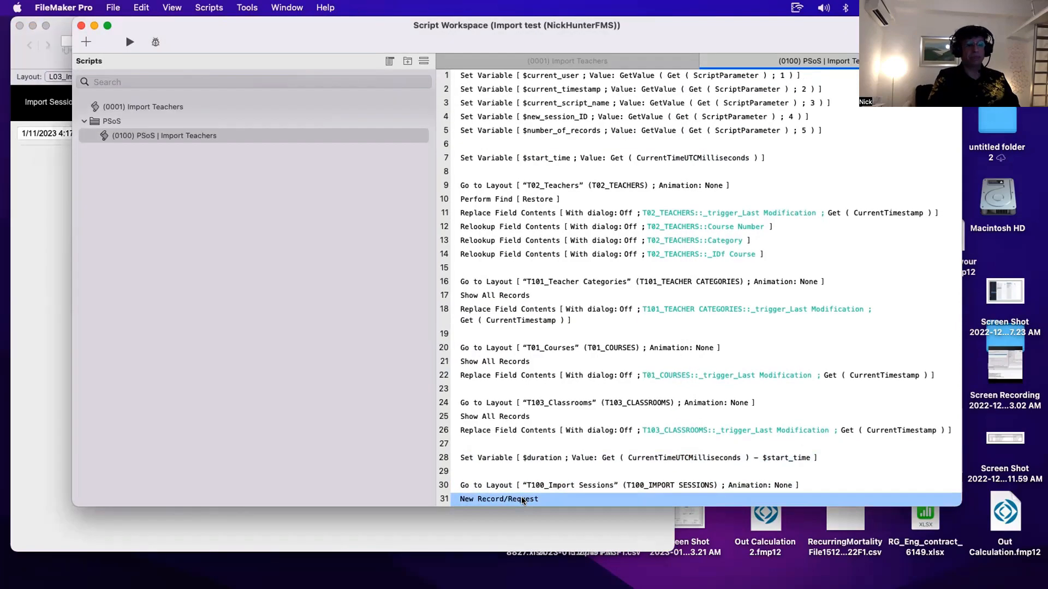
key("Return")
key("Return")
key("super+s")
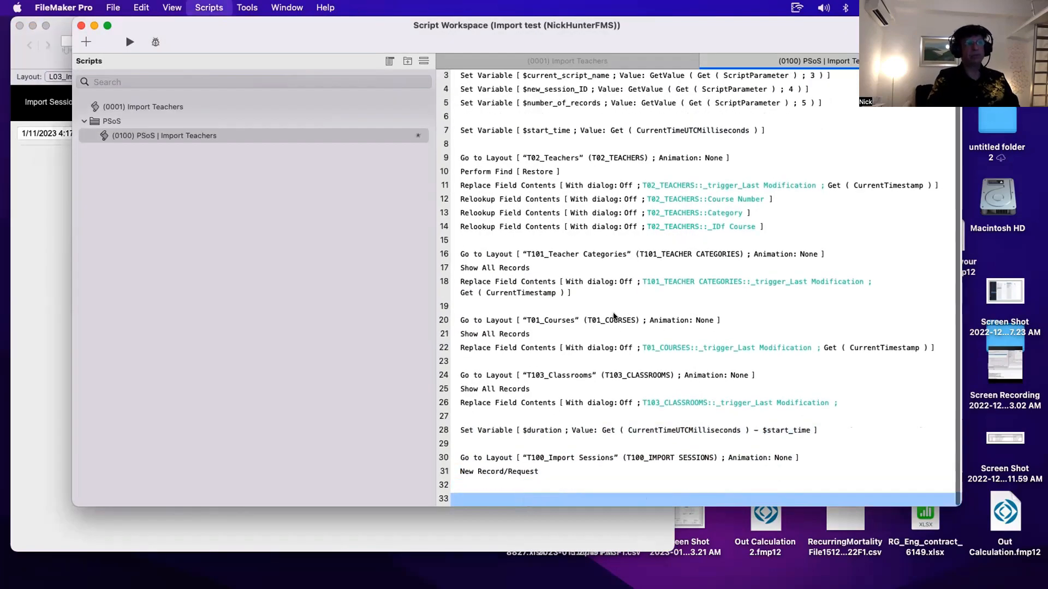
- Review the five Set Variable steps at the top of the script that read the script parameters
left_click_drag(342, 33, 412, 183)
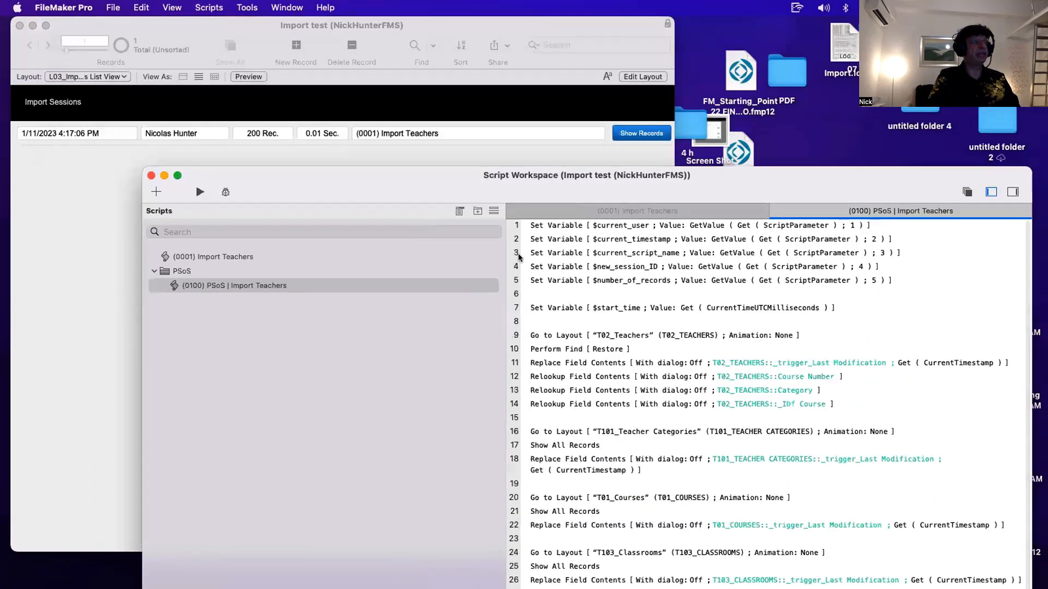
left_click(621, 240)
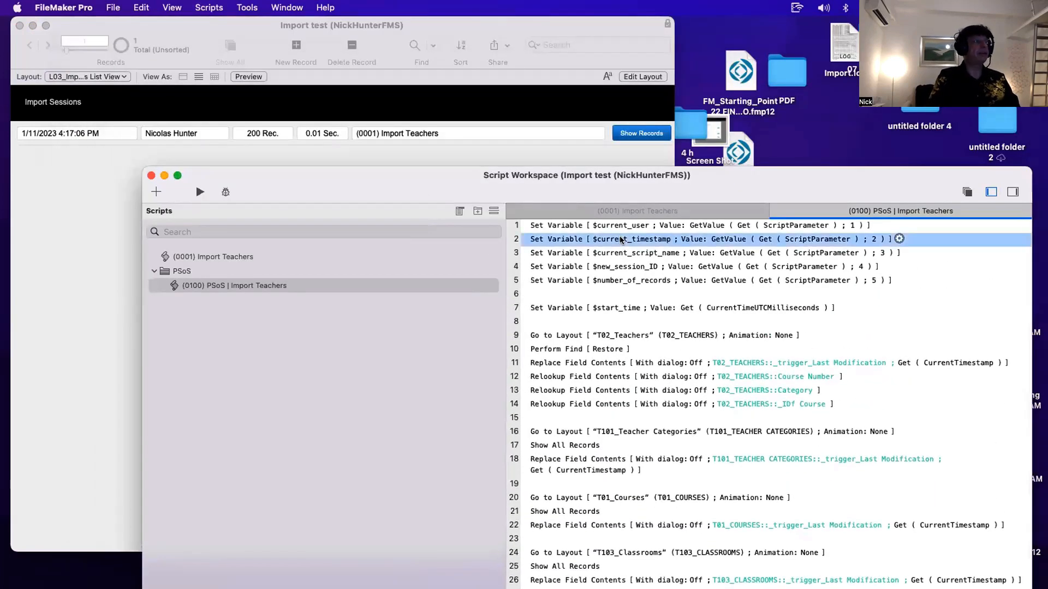
left_click(636, 227, "shift")
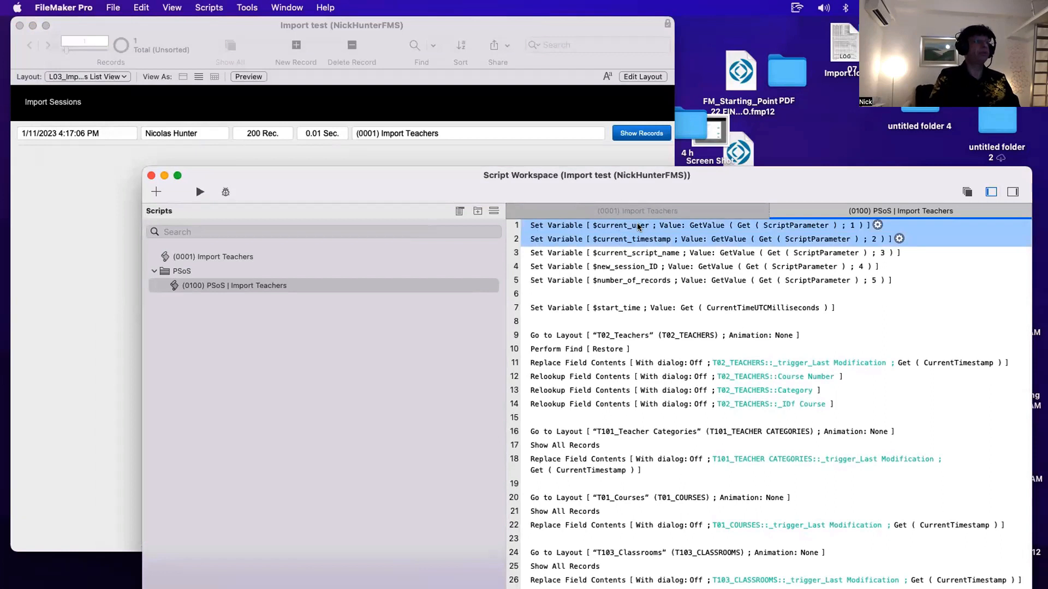
left_click(636, 281, "super")
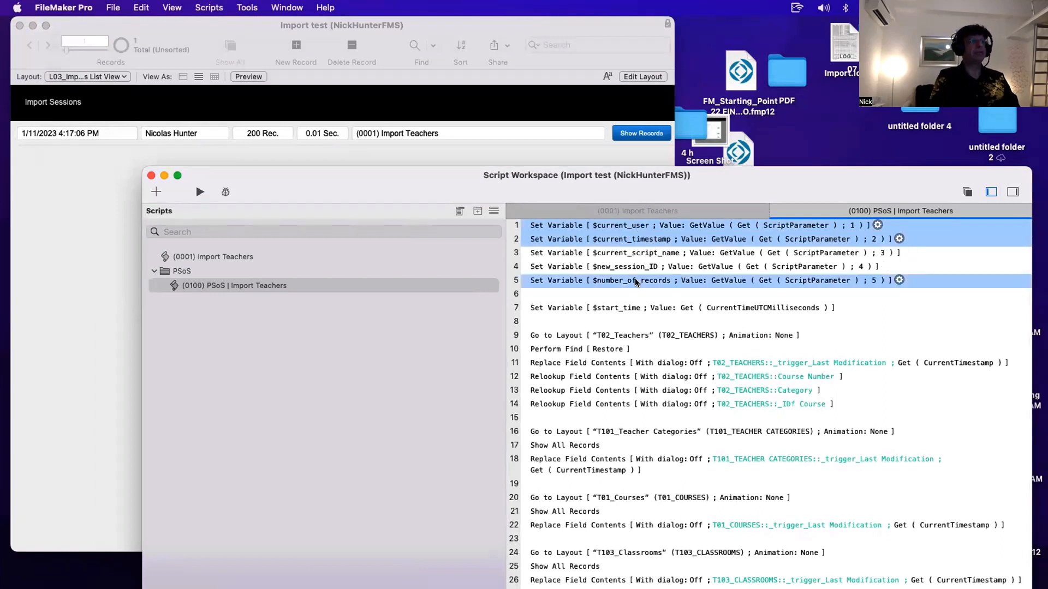
left_click(616, 253, "super")
left_click_drag(616, 198, 549, 91)
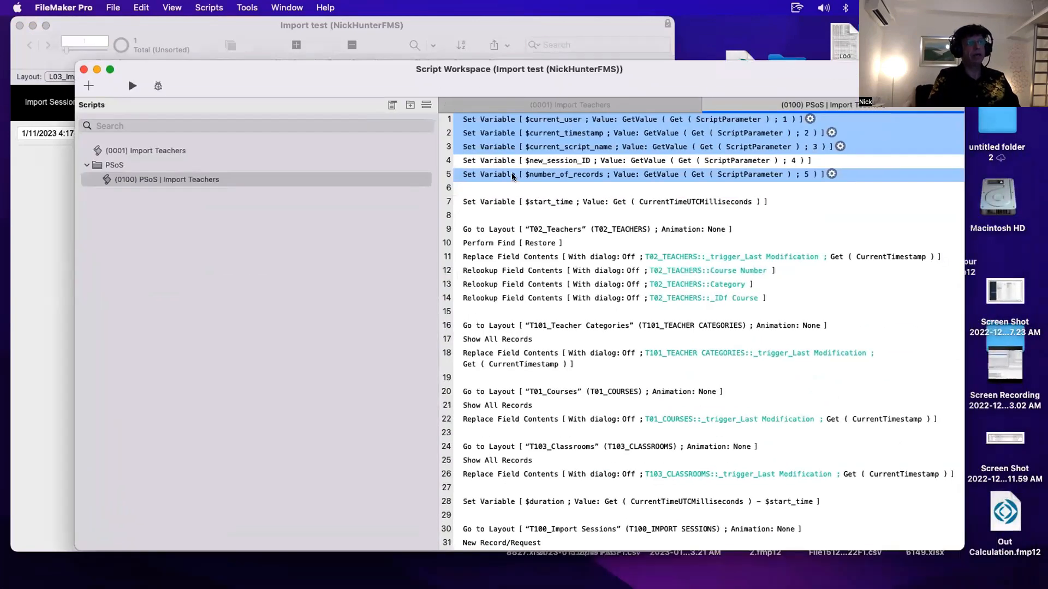
left_click(501, 502)
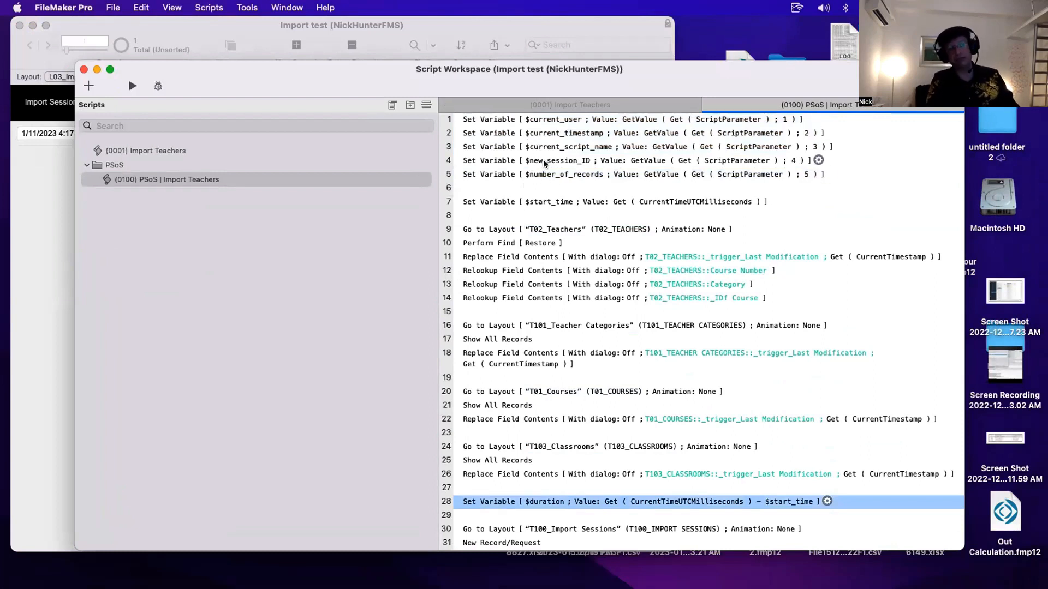
scroll(524, 524, "down", 2)
left_click(522, 516)
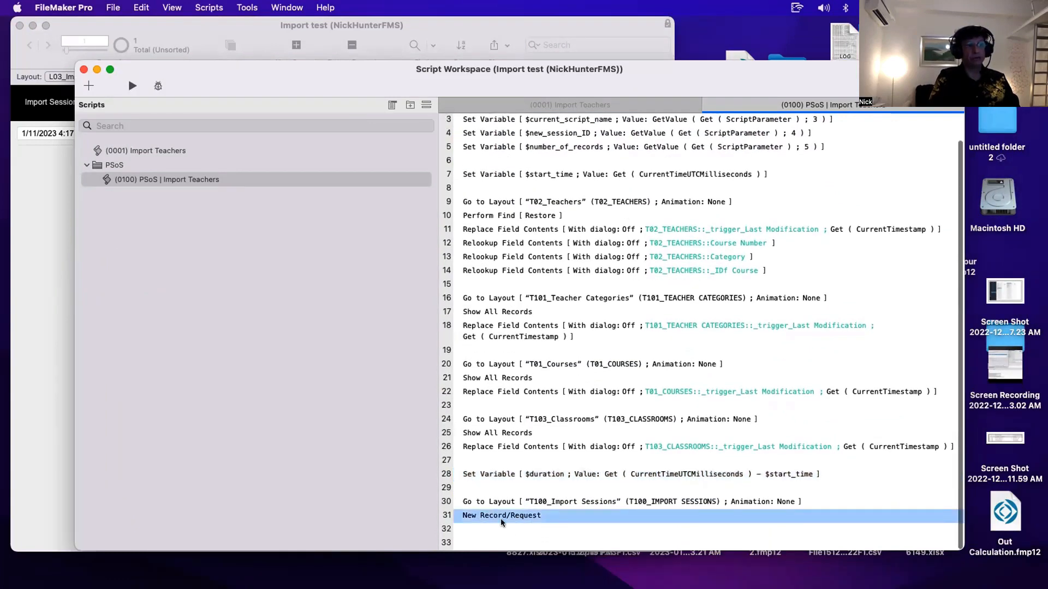
left_click(475, 500)
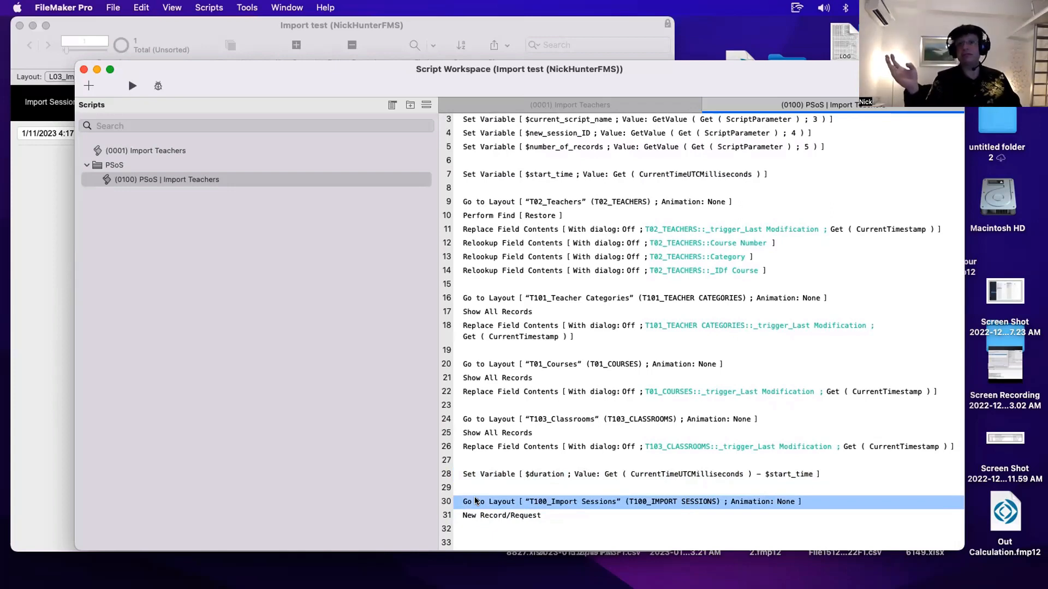
scroll(548, 198, "up", 2)
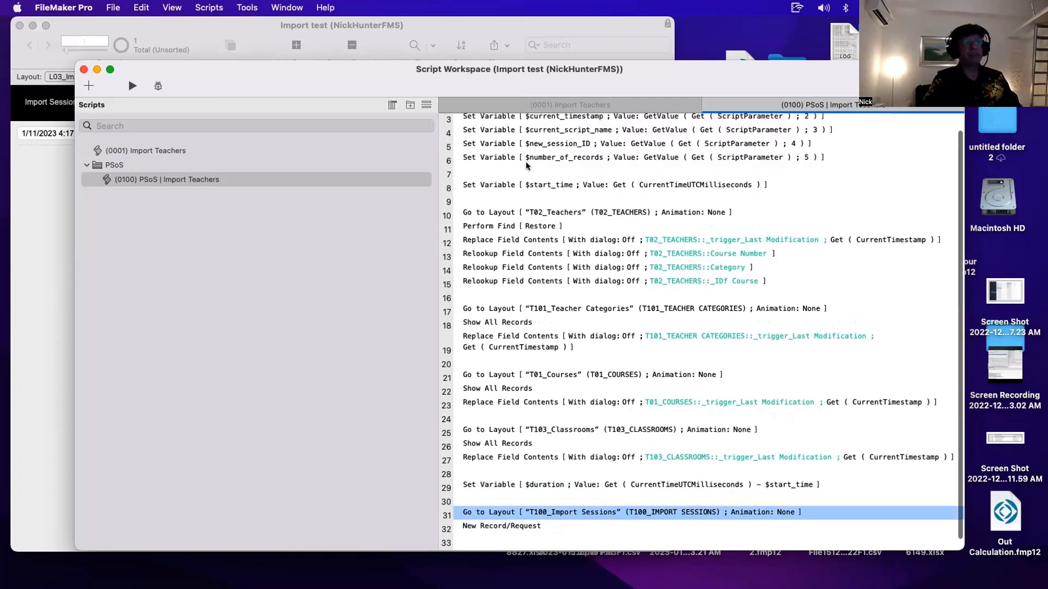
left_click(528, 121)
left_click(536, 175, "shift")
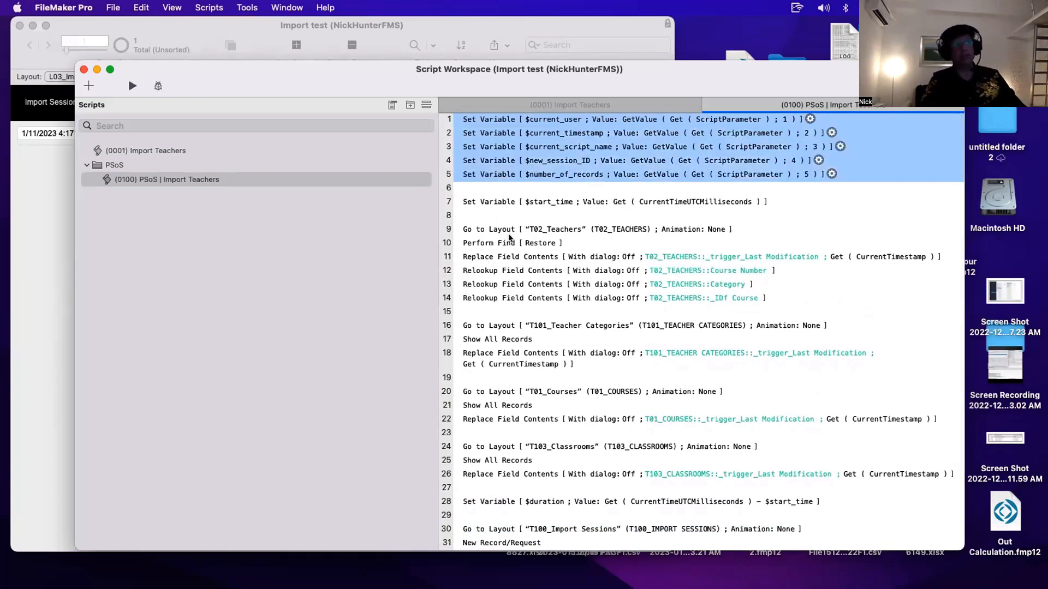
scroll(513, 226, "down", 2)
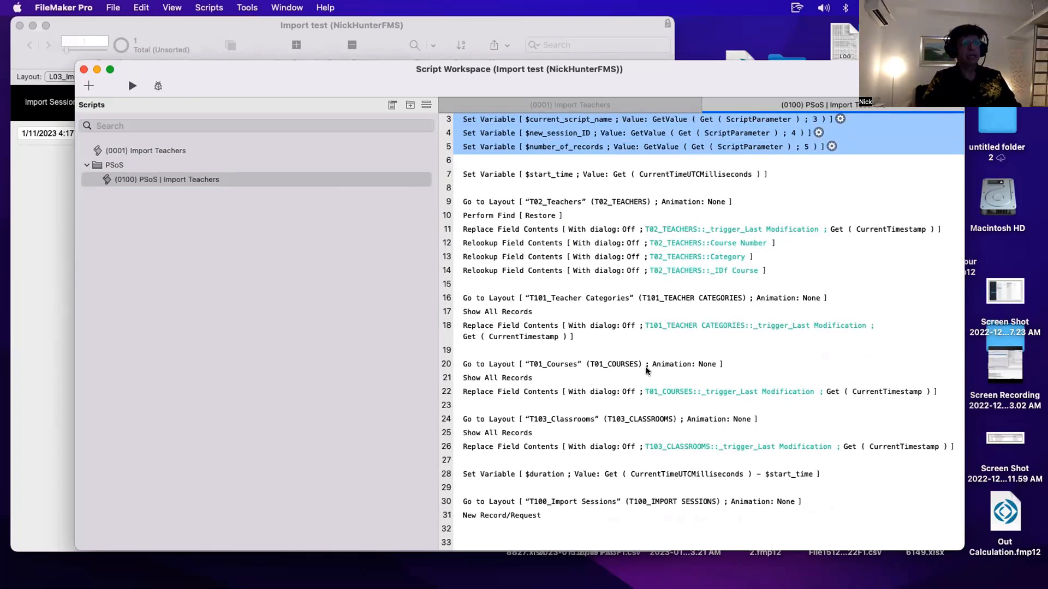
- Switch the main window to the L01_Courses Data Entry layout
left_click_drag(371, 87, 430, 147)
left_click_drag(520, 255, 548, 265)
left_click(350, 190)
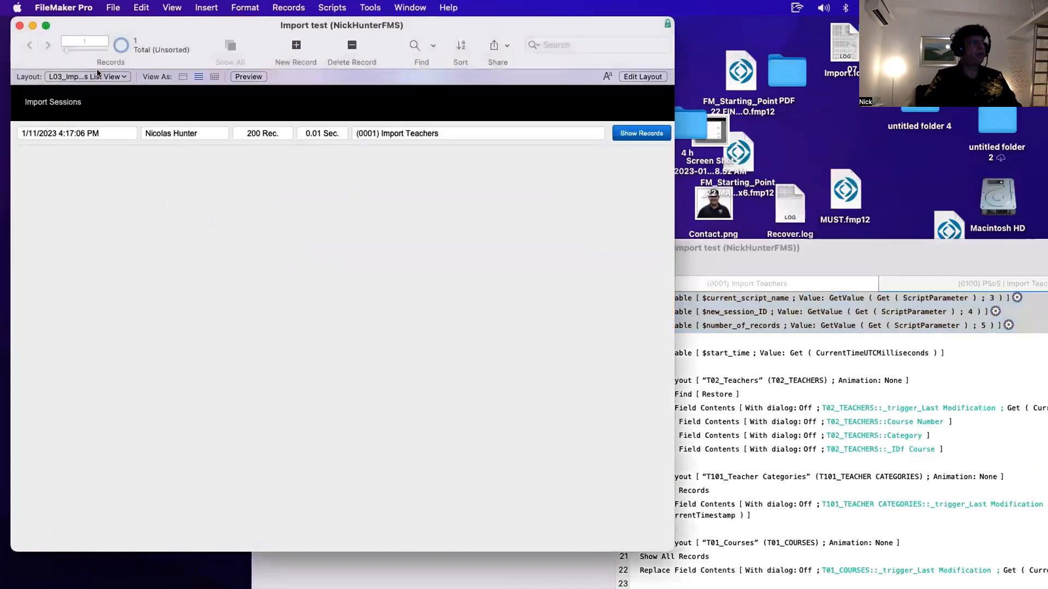
left_click(97, 76)
left_click(97, 54)
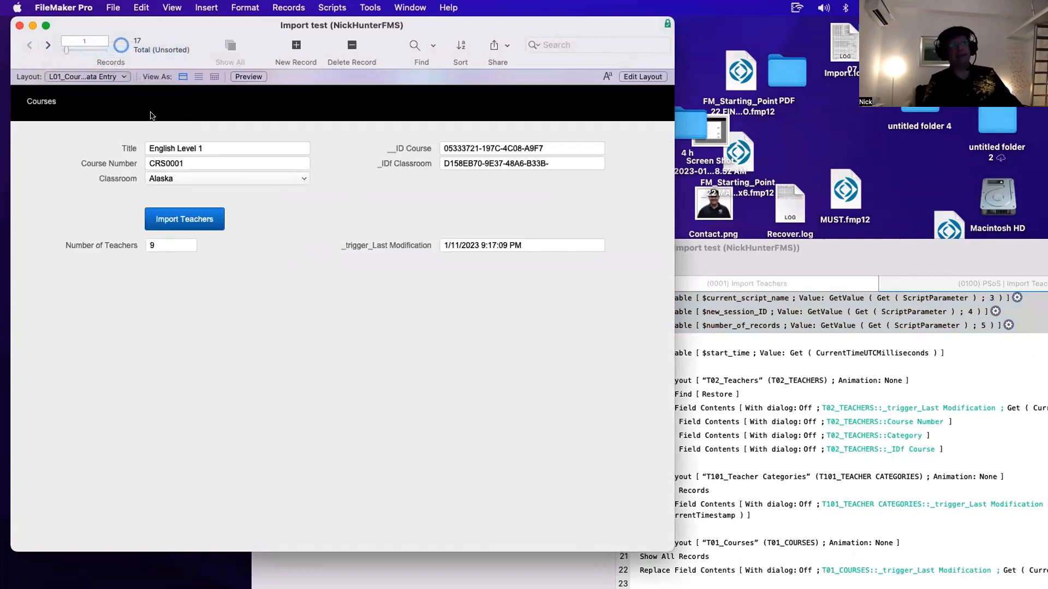
- Review the commented-out local steps of the Import Teachers script, then run Import Teachers from the Courses layout
left_click(883, 367)
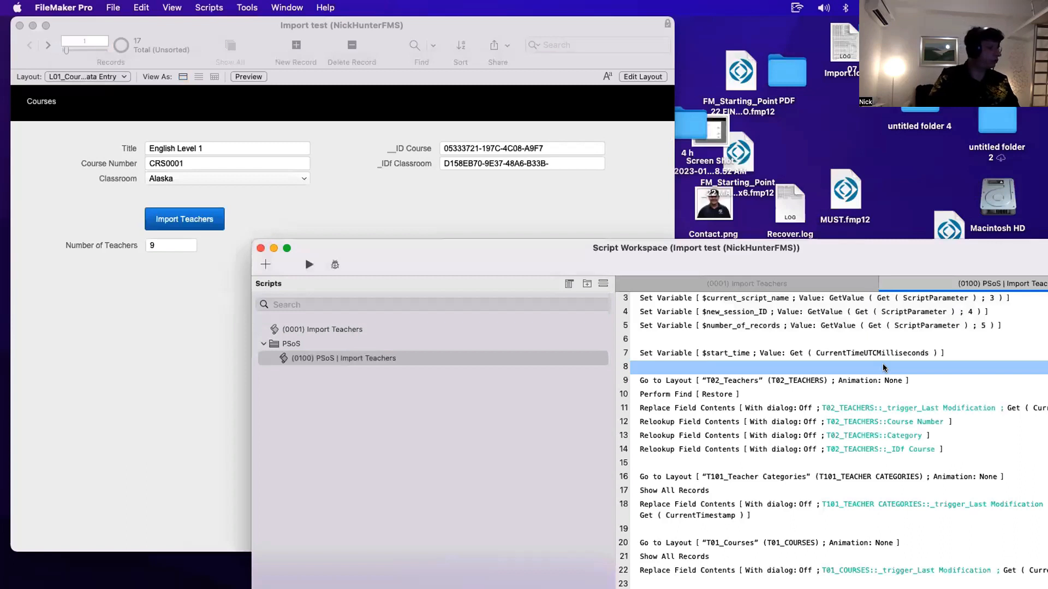
left_click(372, 330)
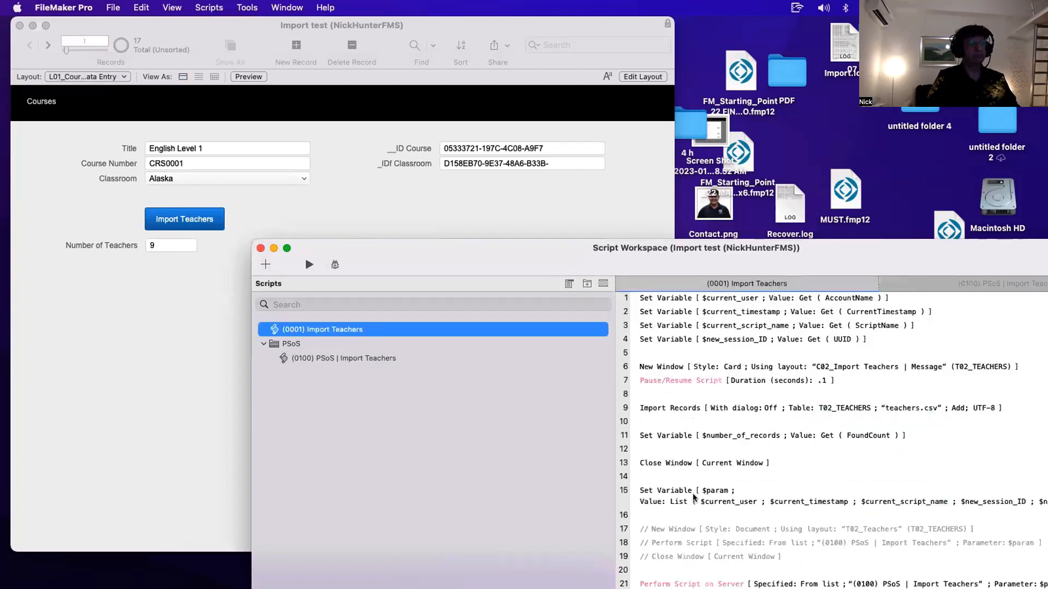
left_click_drag(700, 529, 705, 555)
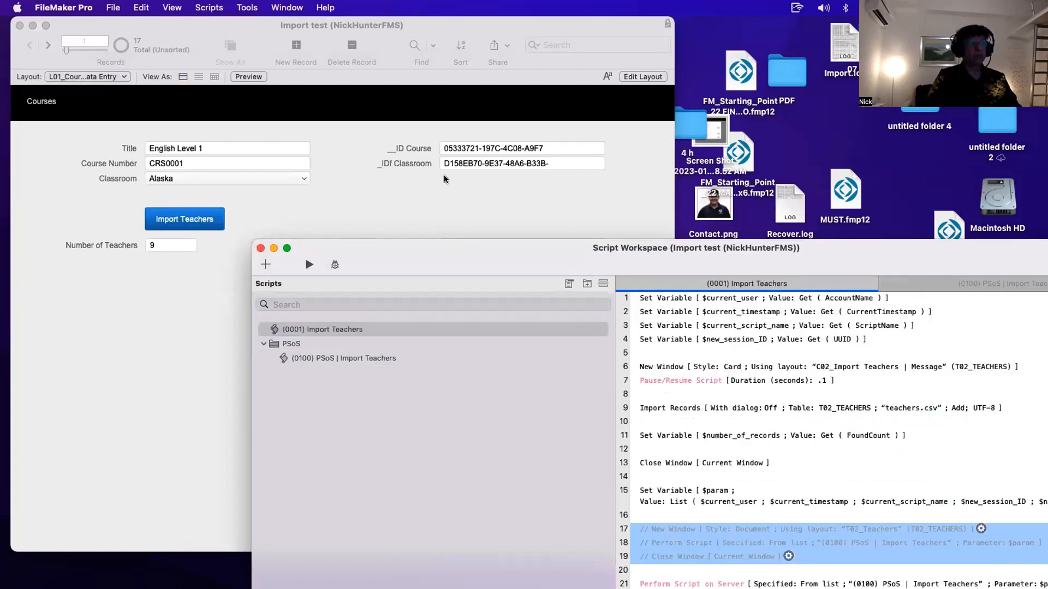
left_click(435, 189)
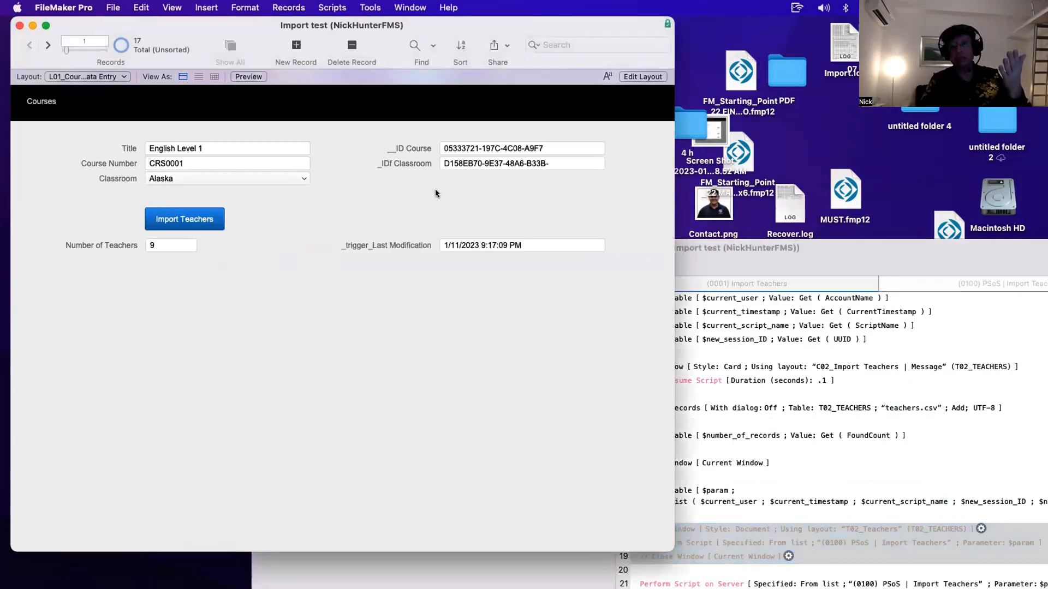
left_click(166, 220)
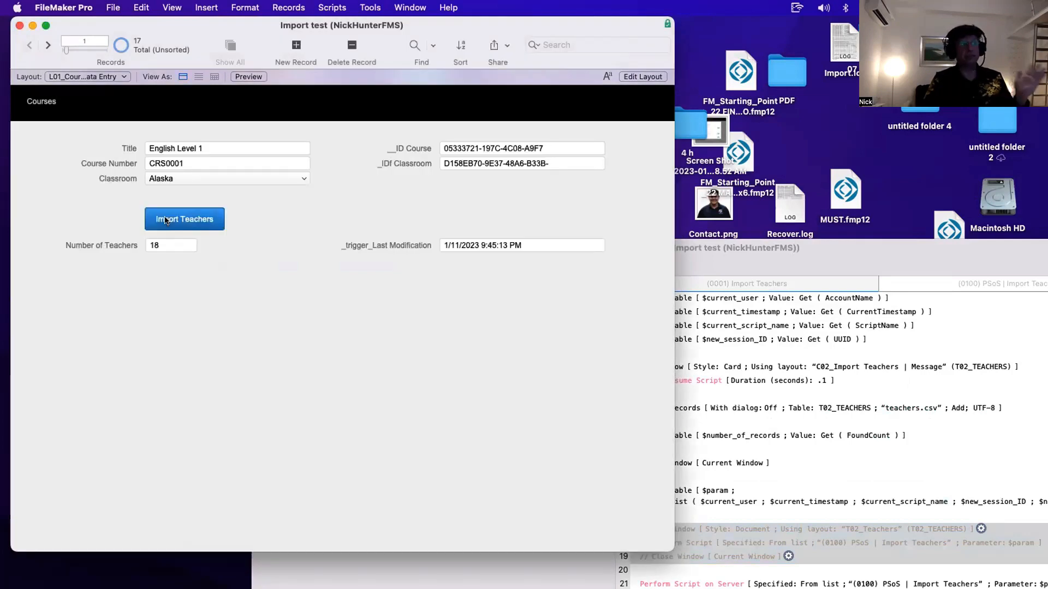
- Inspect the course's Number of Teachers field and the L02_Teachers Data Entry layout, then switch to the L03_Import Sessions List View layout
left_click(162, 251)
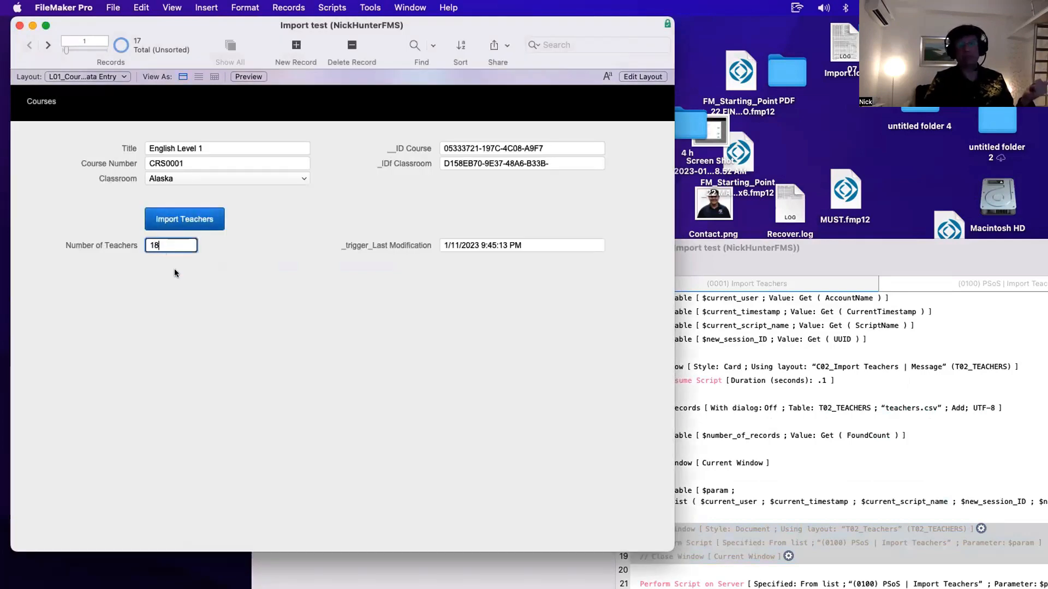
left_click(100, 74)
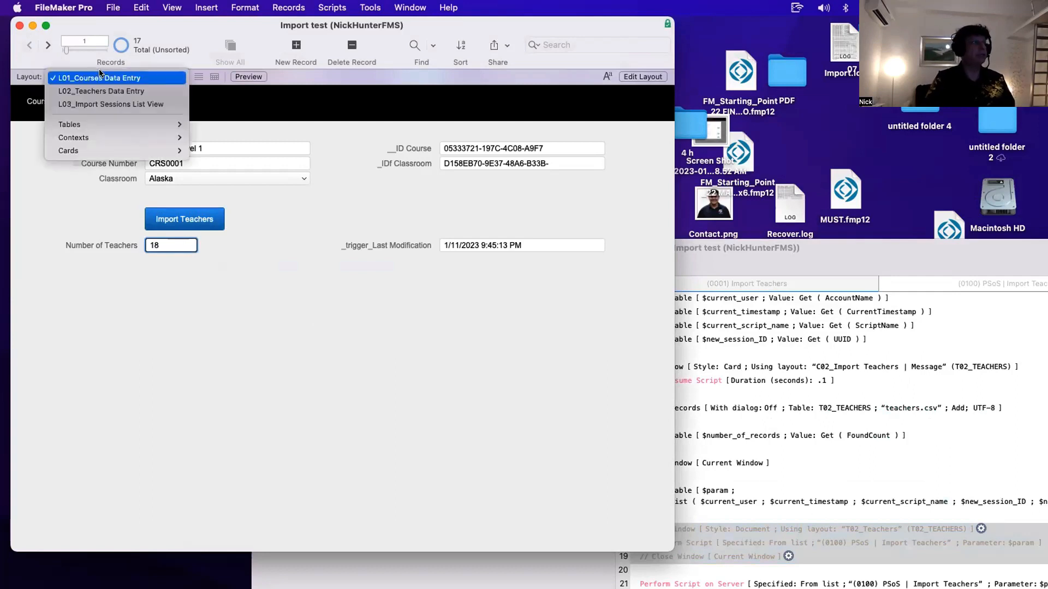
left_click(101, 92)
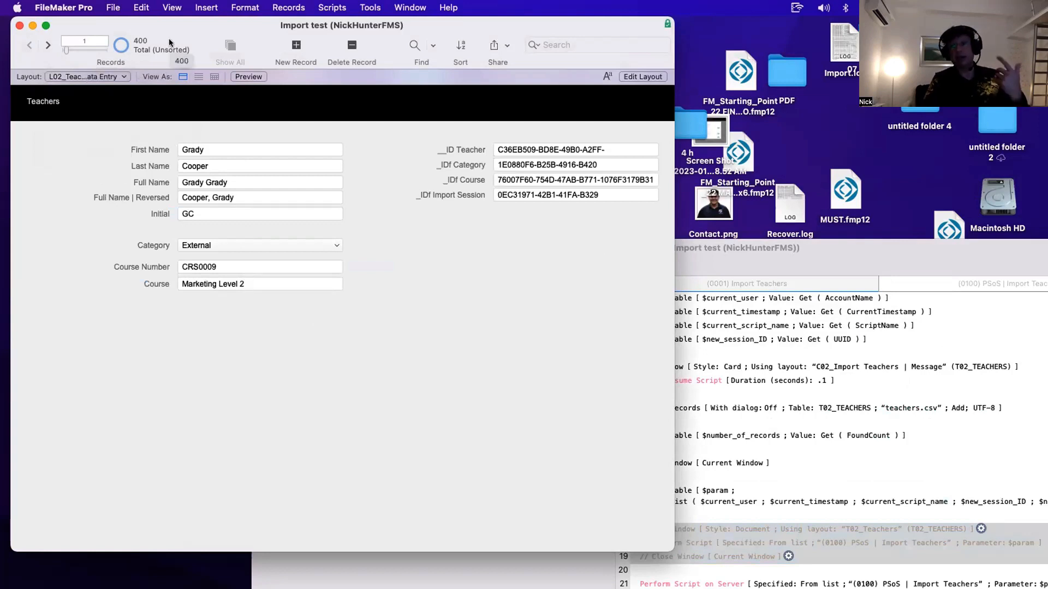
left_click(104, 78)
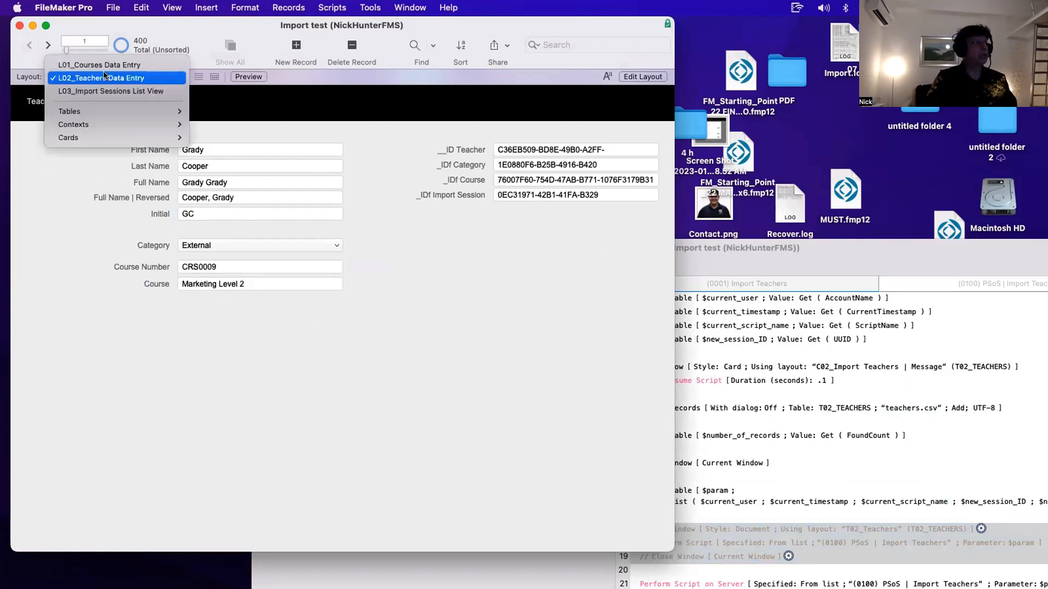
left_click(103, 90)
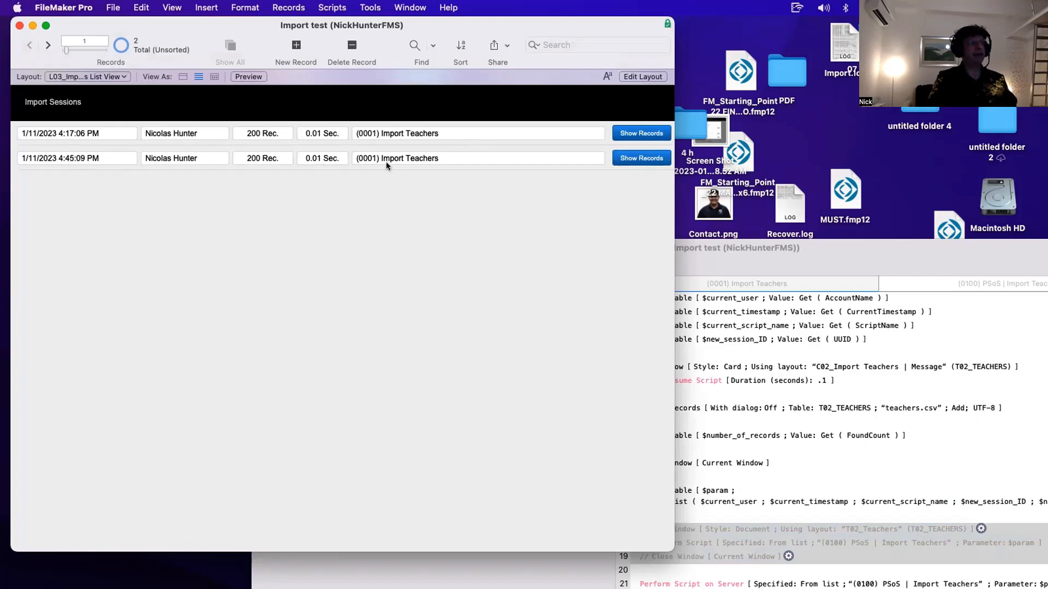
- Show the records of each import session, close those windows, and return to the L01_Courses Data Entry layout
left_click(628, 134)
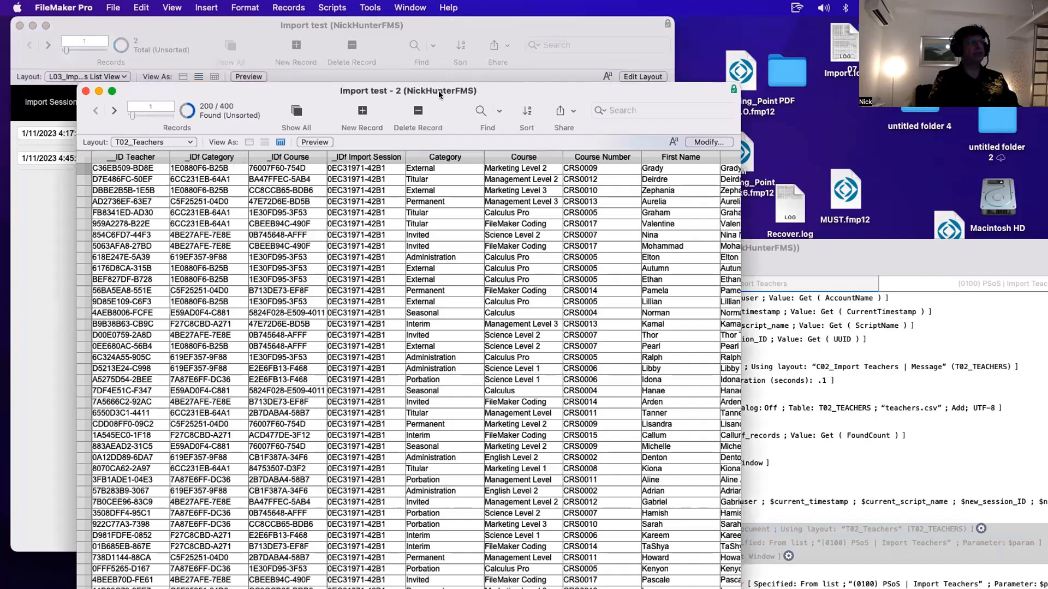
left_click_drag(438, 90, 553, 91)
key("super+w")
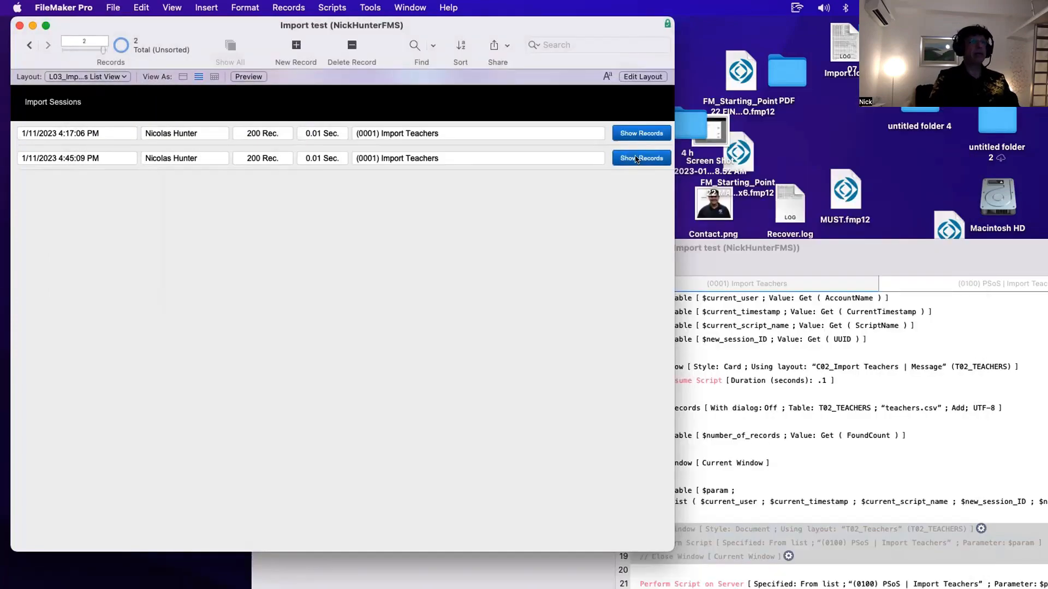
left_click(634, 158)
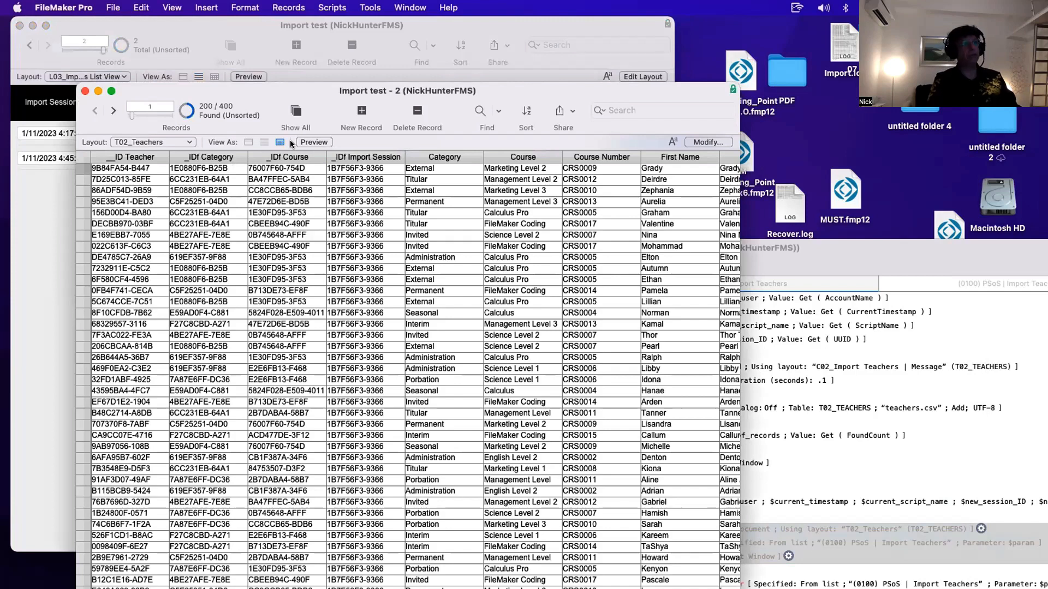
key("super+w")
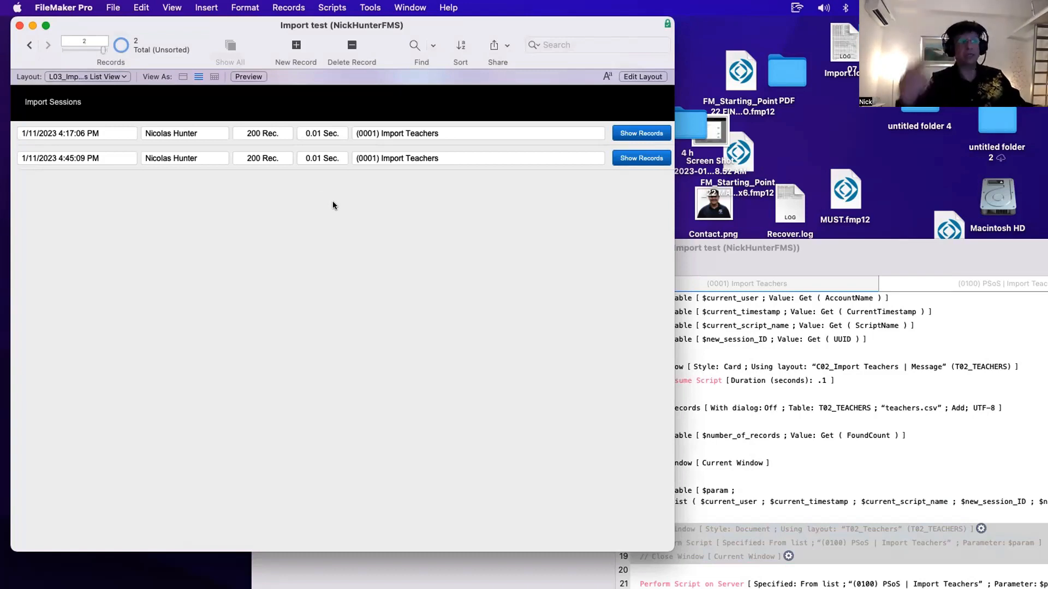
left_click(103, 76)
left_click(111, 50)
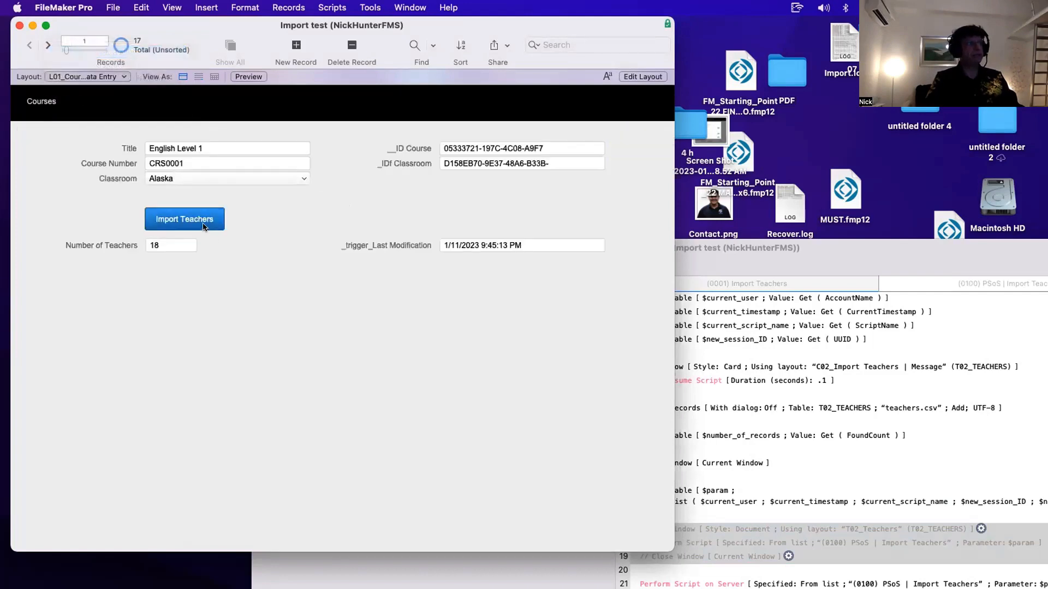
- In Import Teachers, re-enable the New Window, Perform Script and Close Window steps, disable Perform Script on Server, and save
left_click(851, 479)
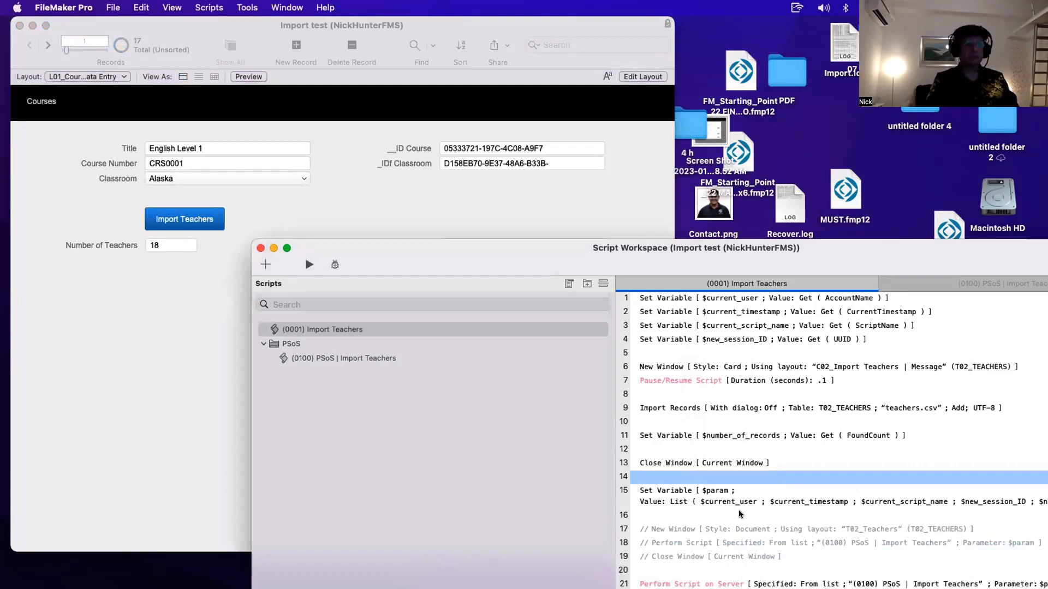
left_click(680, 542)
left_click(680, 532)
left_click(685, 553, "shift")
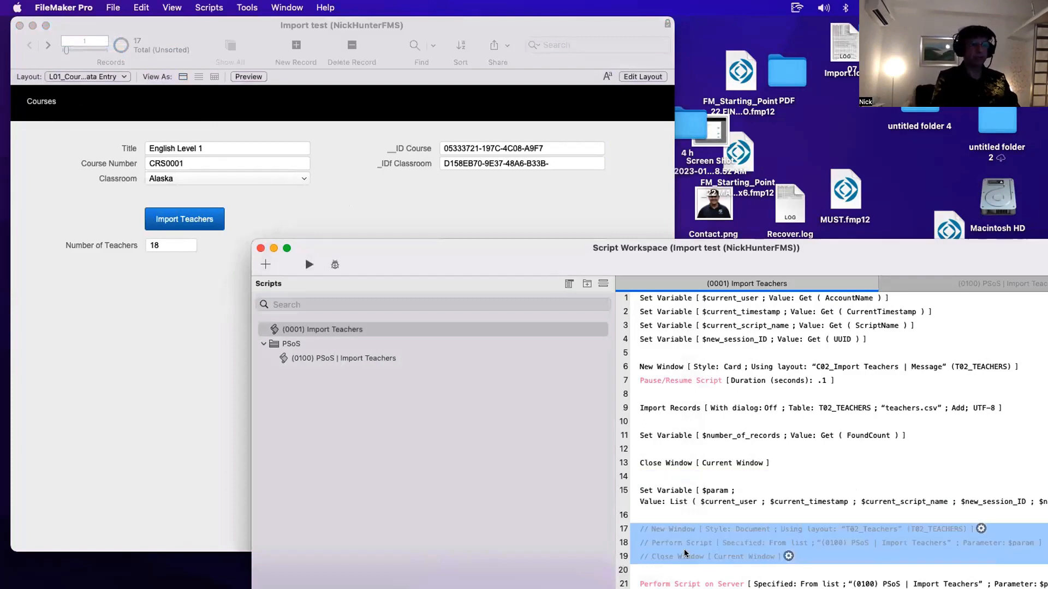
key("super+slash")
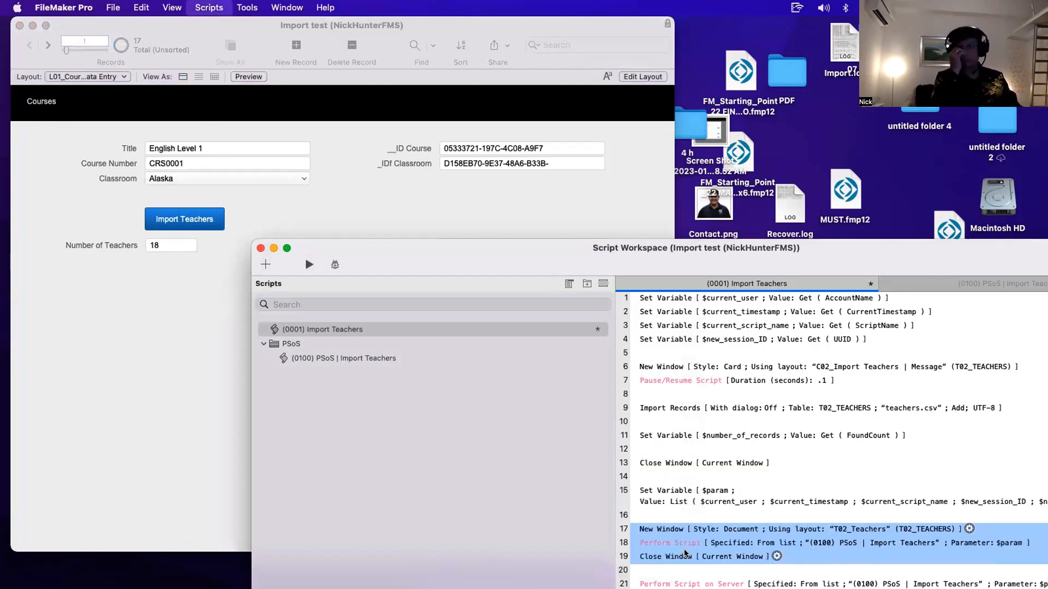
key("super+s")
left_click(685, 584)
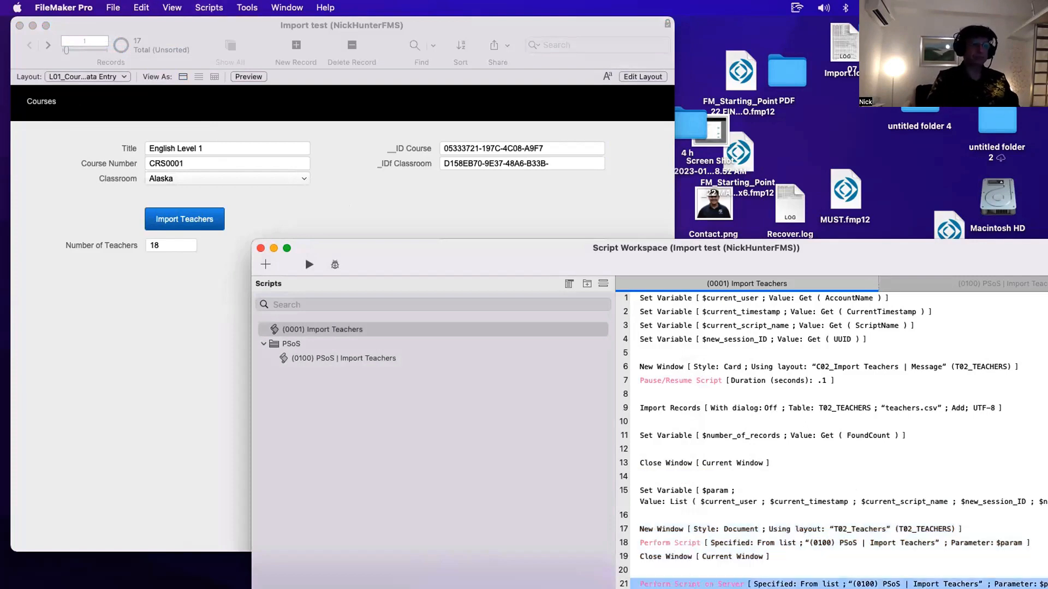
key("super+slash")
key("super+s")
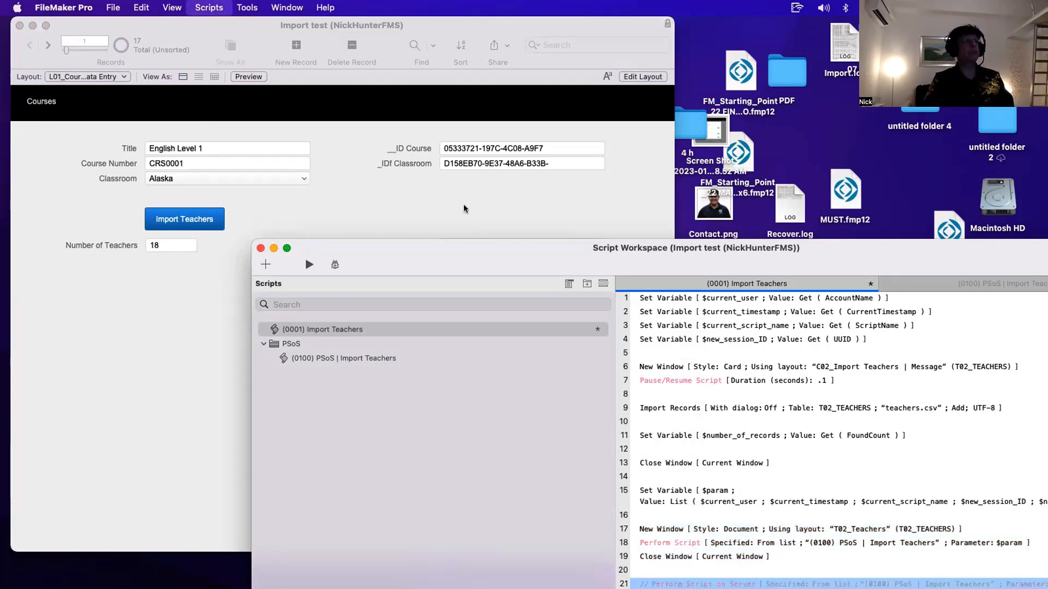
- Open the Script Debugger, run Import Teachers from the button, and step through the script up to the Import Records step
left_click(367, 213)
left_click(332, 7)
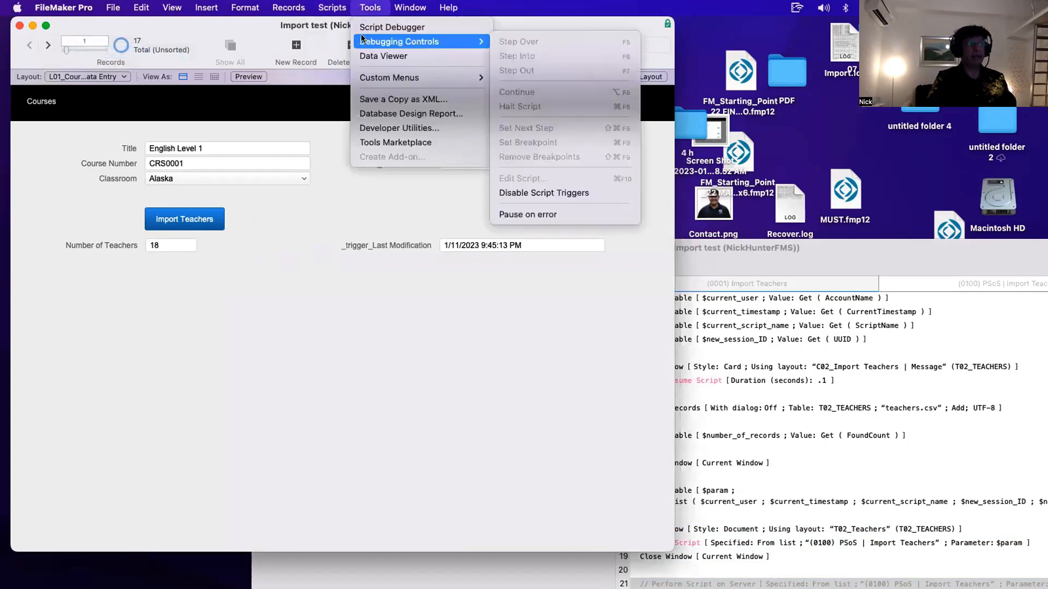
left_click(361, 28)
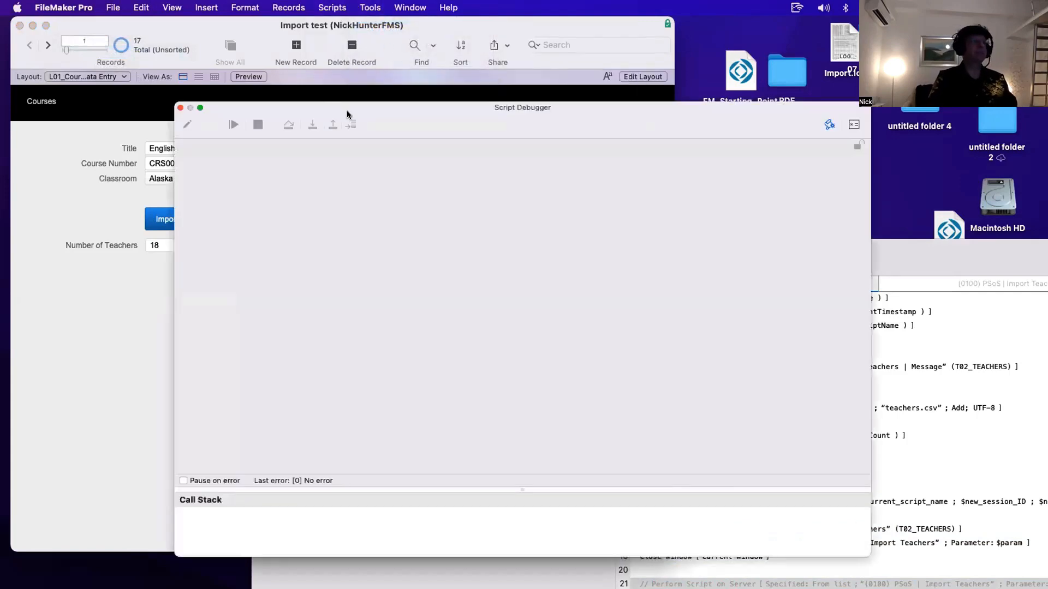
left_click_drag(347, 113, 712, 110)
left_click(203, 227)
left_click(676, 121)
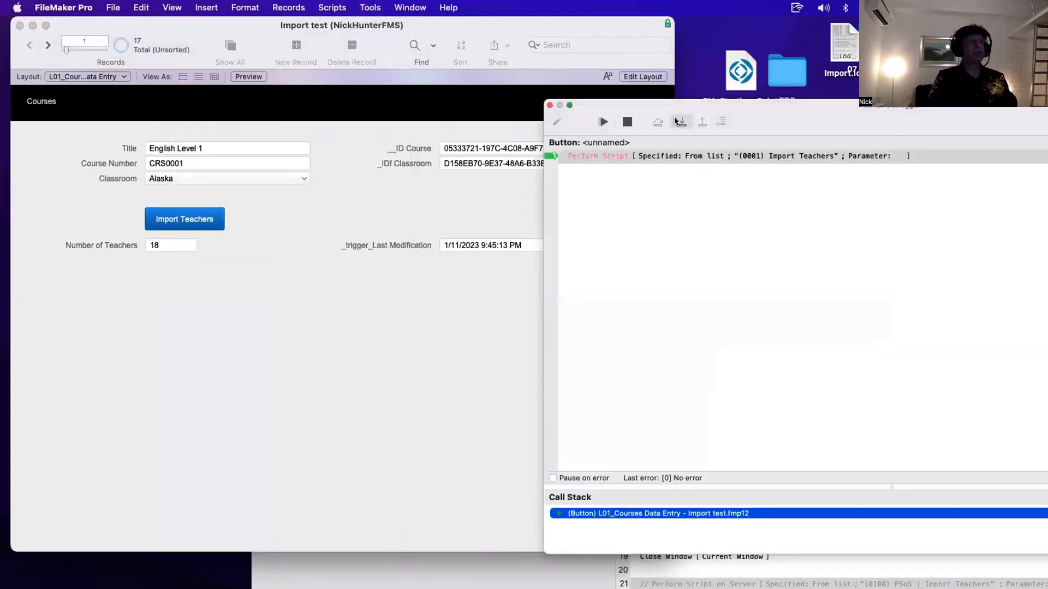
left_click(677, 121)
left_click(677, 121)
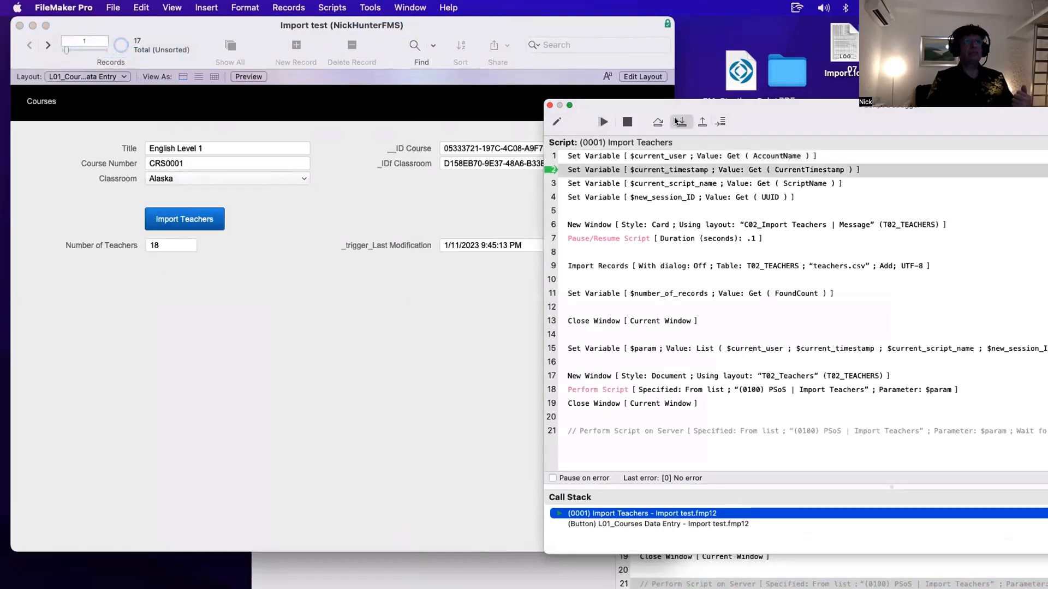
left_click(677, 121)
left_click(676, 121)
left_click(676, 121)
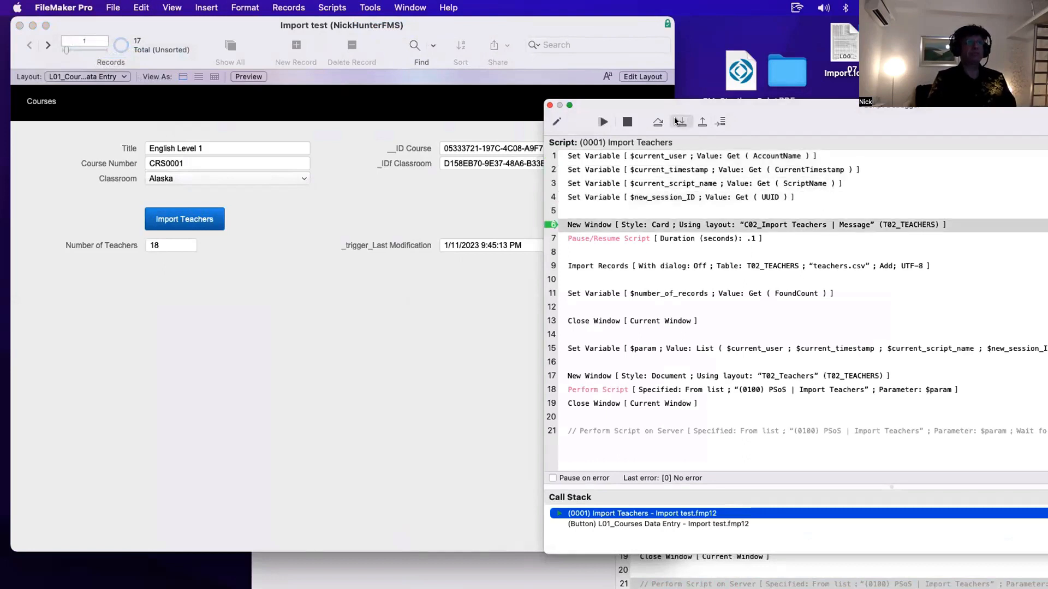
left_click(676, 121)
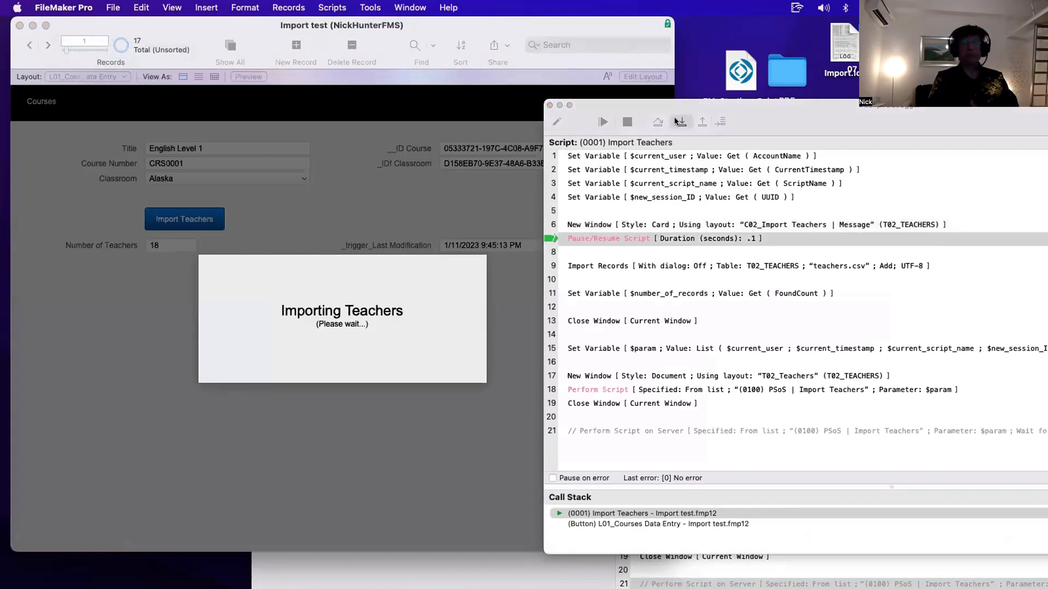
left_click(676, 122)
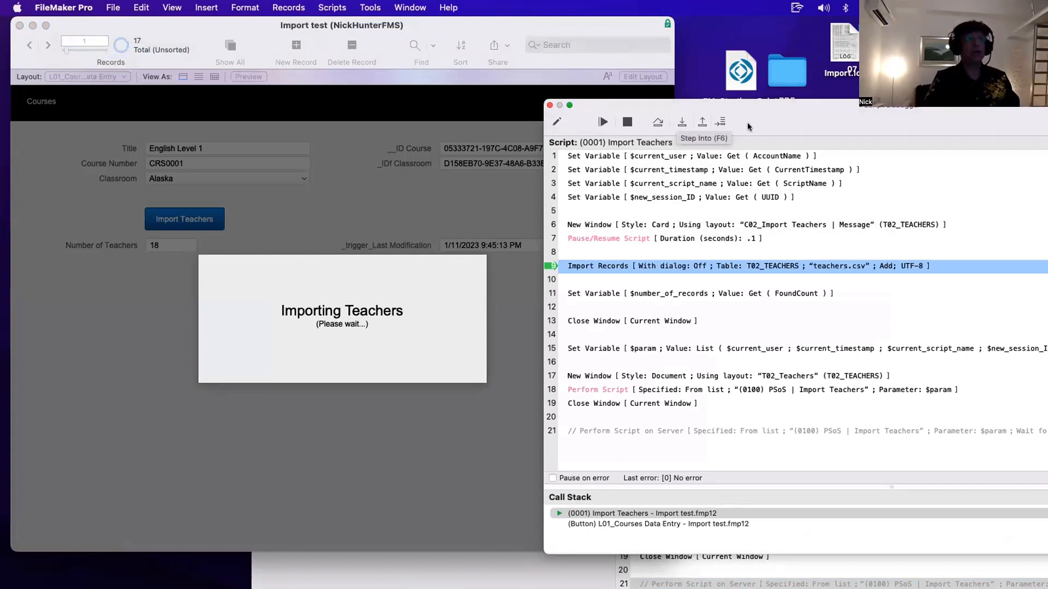
left_click_drag(792, 123, 444, 96)
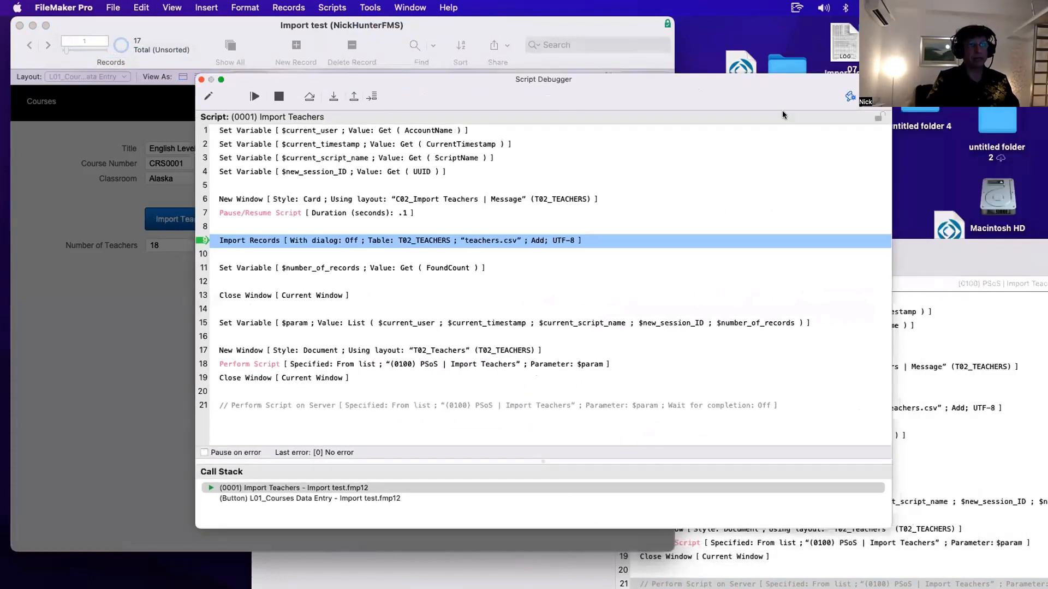
left_click(849, 97)
left_click(682, 153)
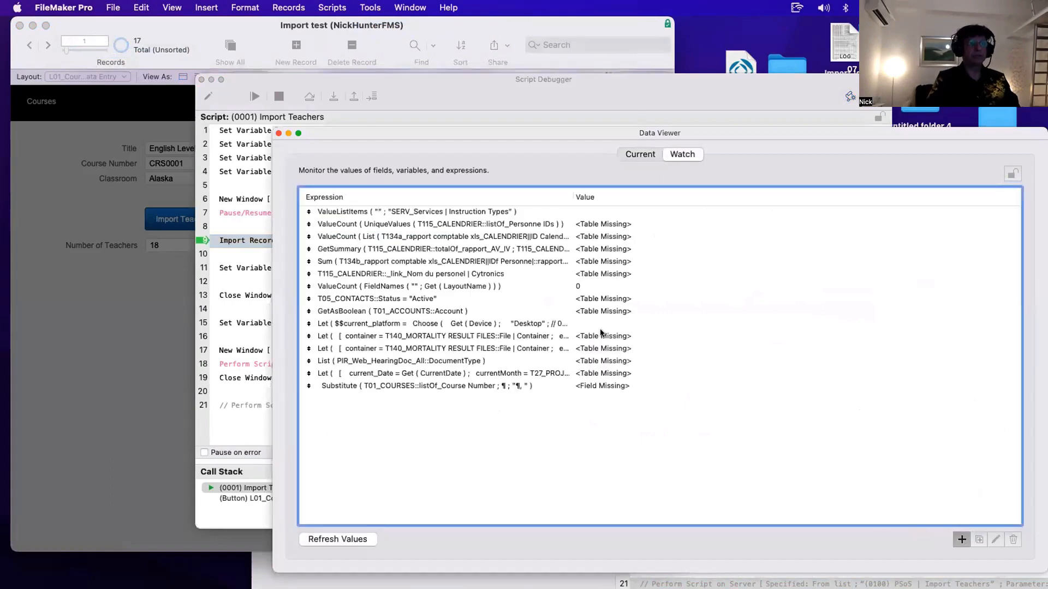
left_click(960, 539)
type("Get ( )")
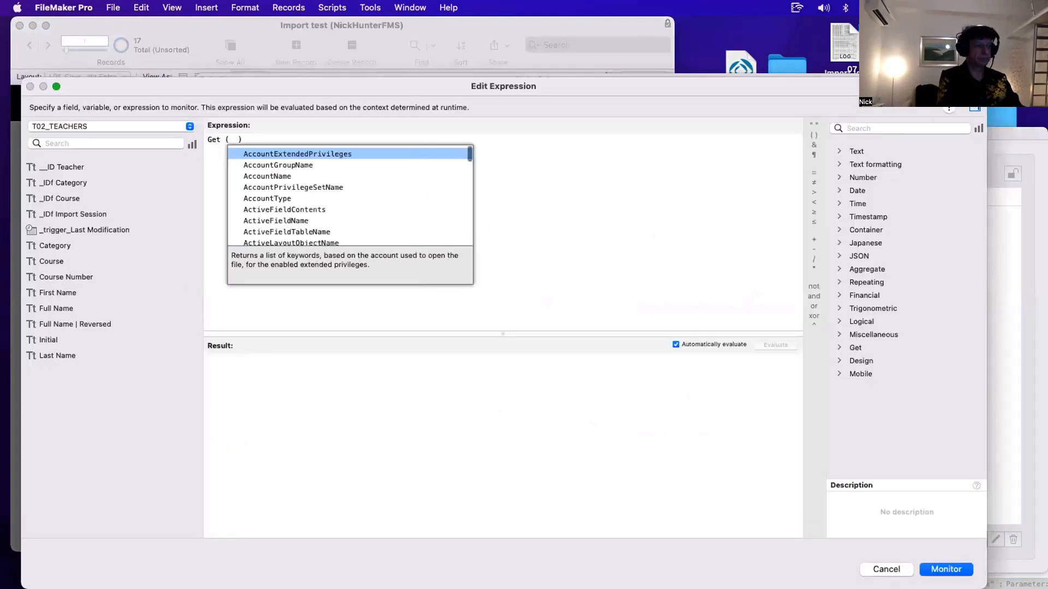
type("ct")
key("BackSpace")
key("BackSpace")
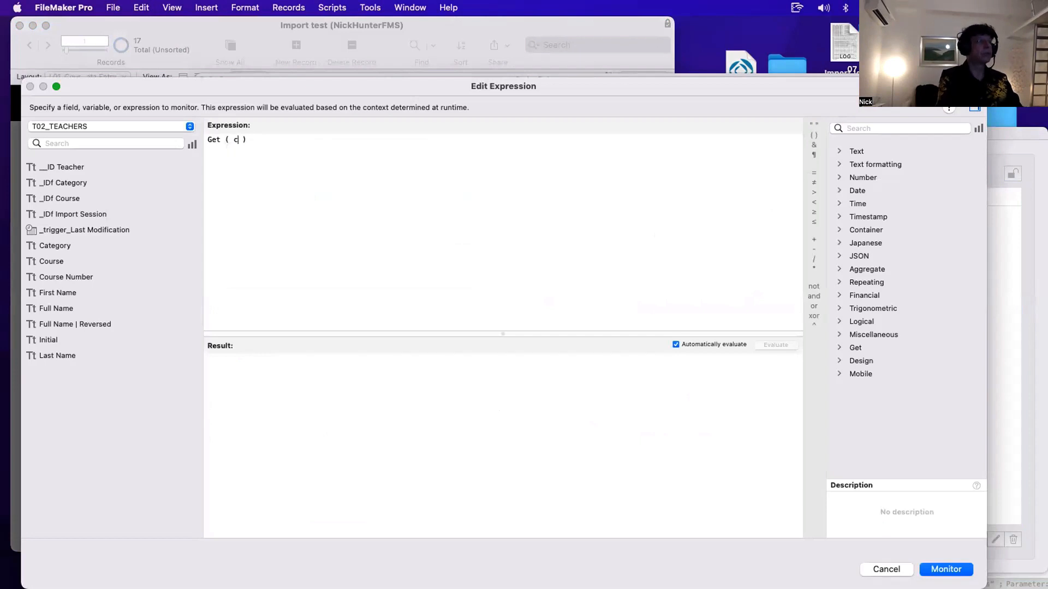
type("ta")
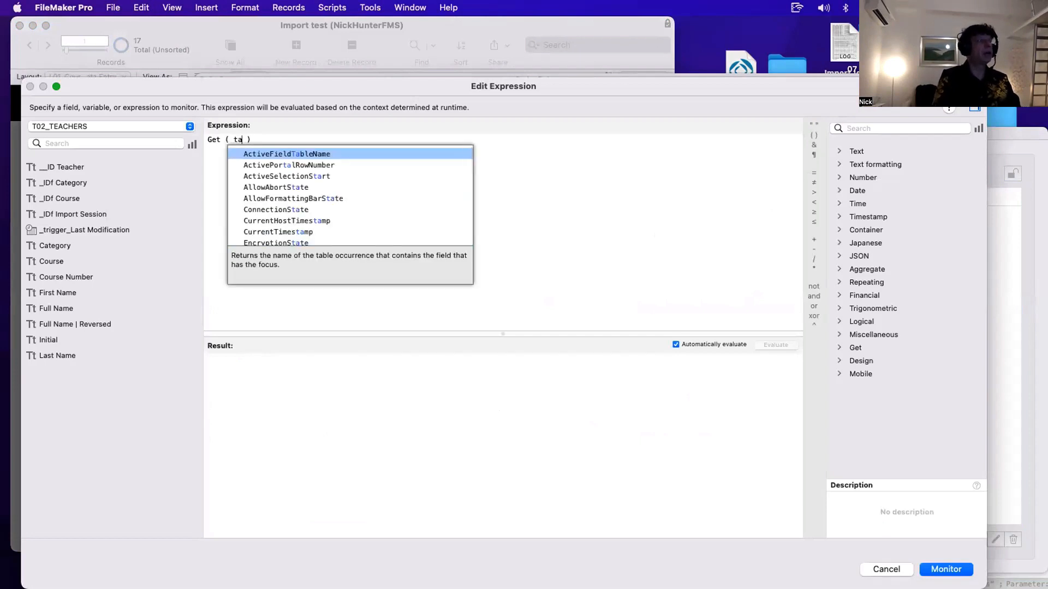
key("Down")
key("Down")
key("Down")
key("Down")
key("Down")
key("Down")
key("Down")
key("Down")
key("Down")
key("Down")
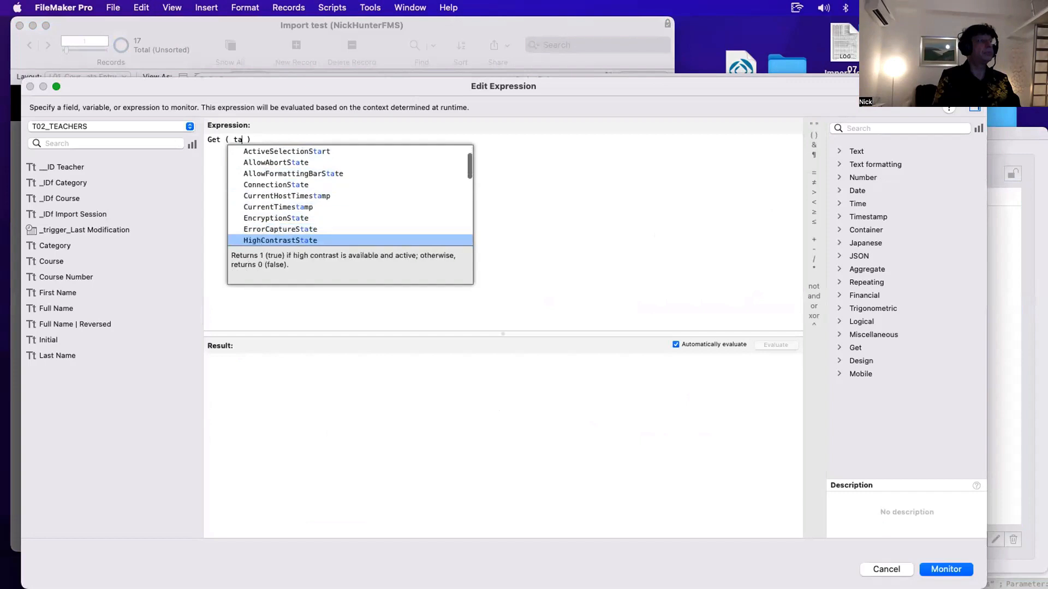
key("Down")
key("Down")
key("Down")
key("Down")
key("BackSpace")
key("BackSpace")
key("BackSpace")
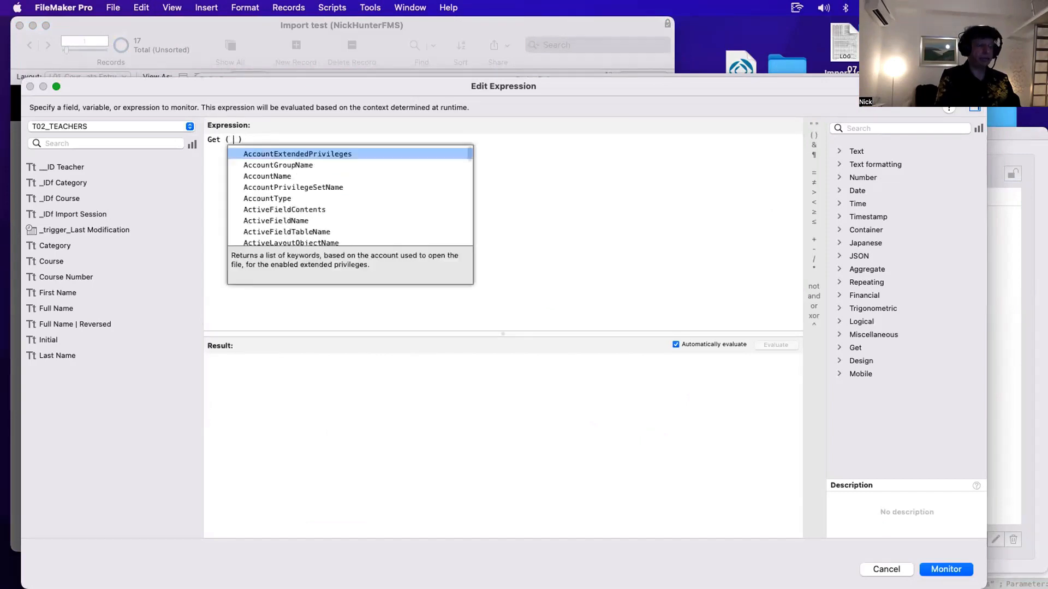
type("lau")
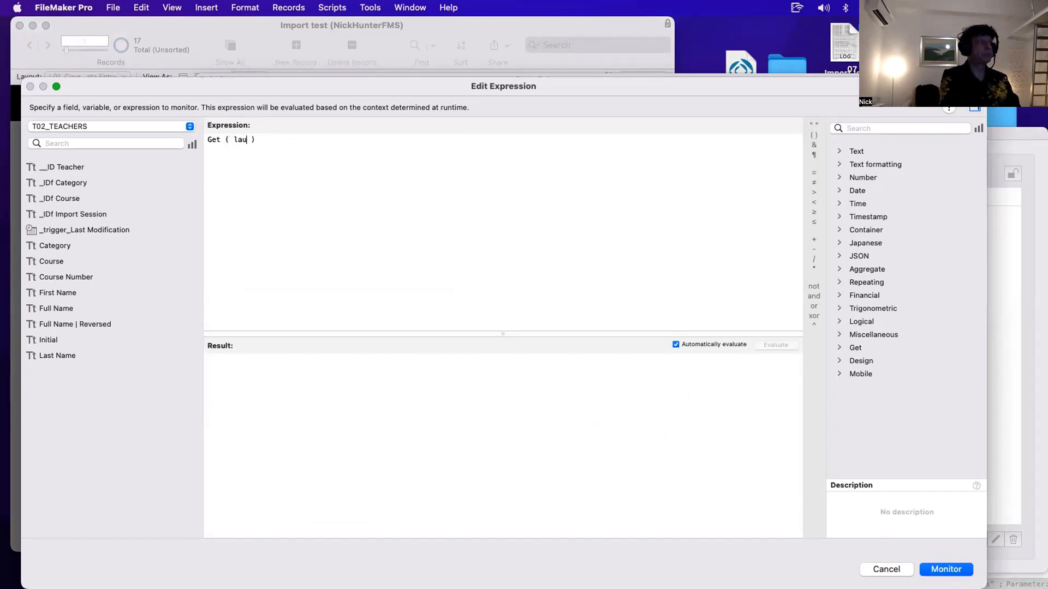
key("BackSpace")
type("you")
key("Down")
key("Down")
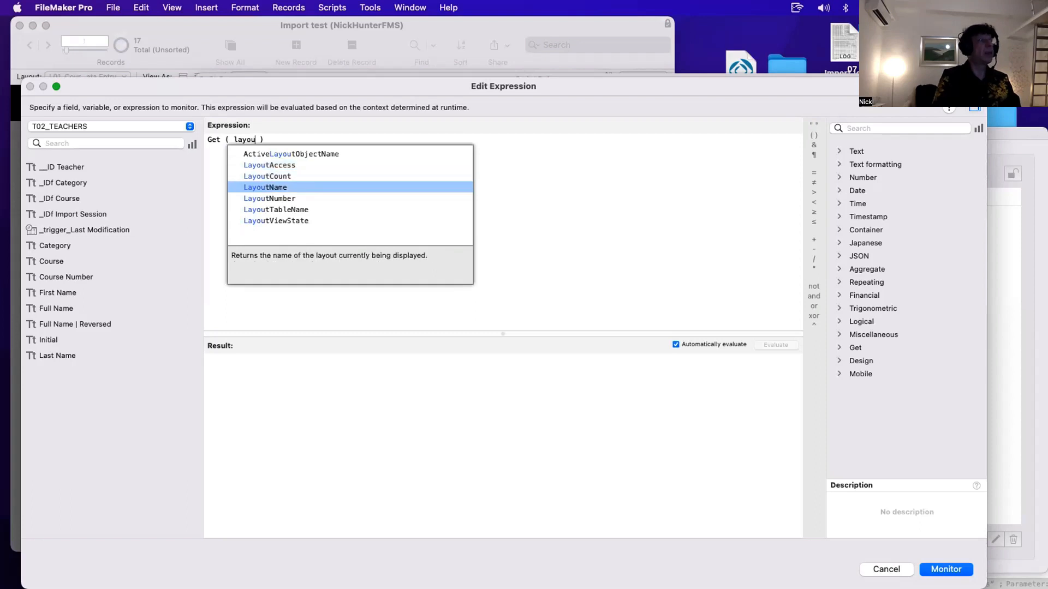
key("Down")
key("Down")
key("Return")
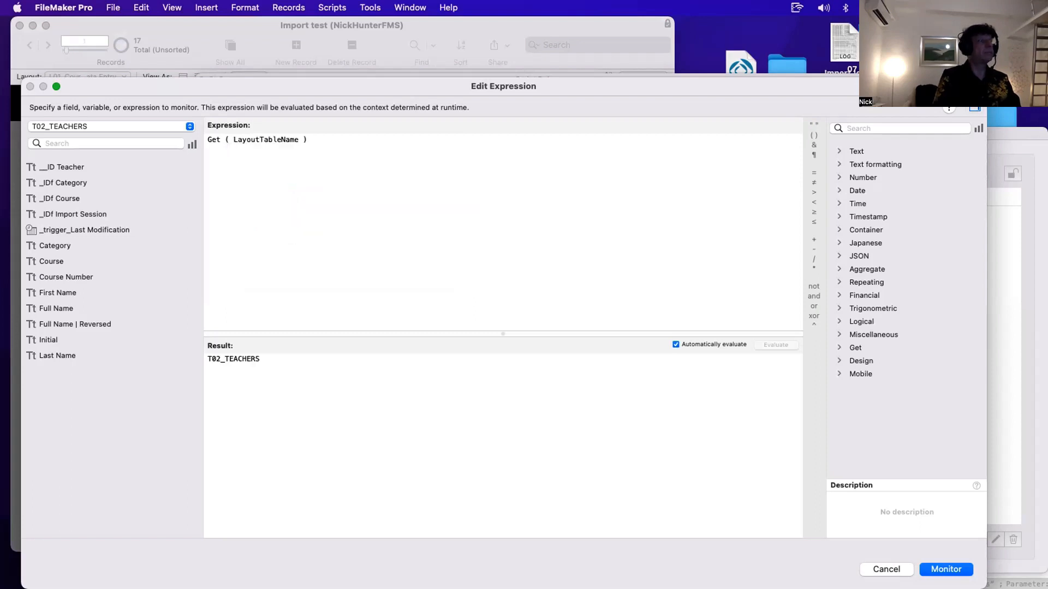
- Add the Get ( LayoutTableName ) expression to the watch list and close the Data Viewer
left_click_drag(384, 385, 96, 335)
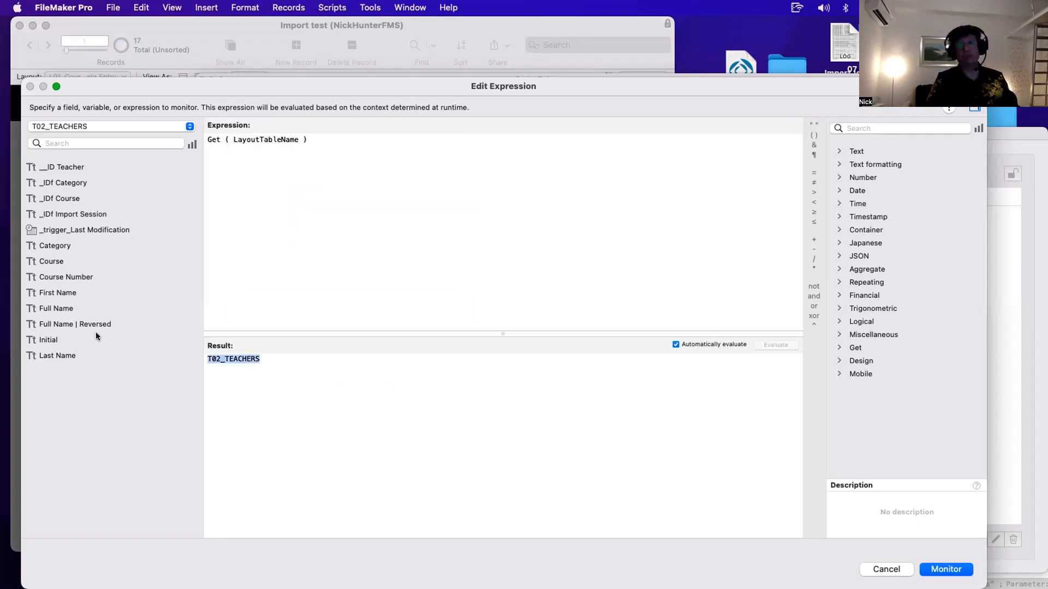
left_click_drag(385, 87, 602, 283)
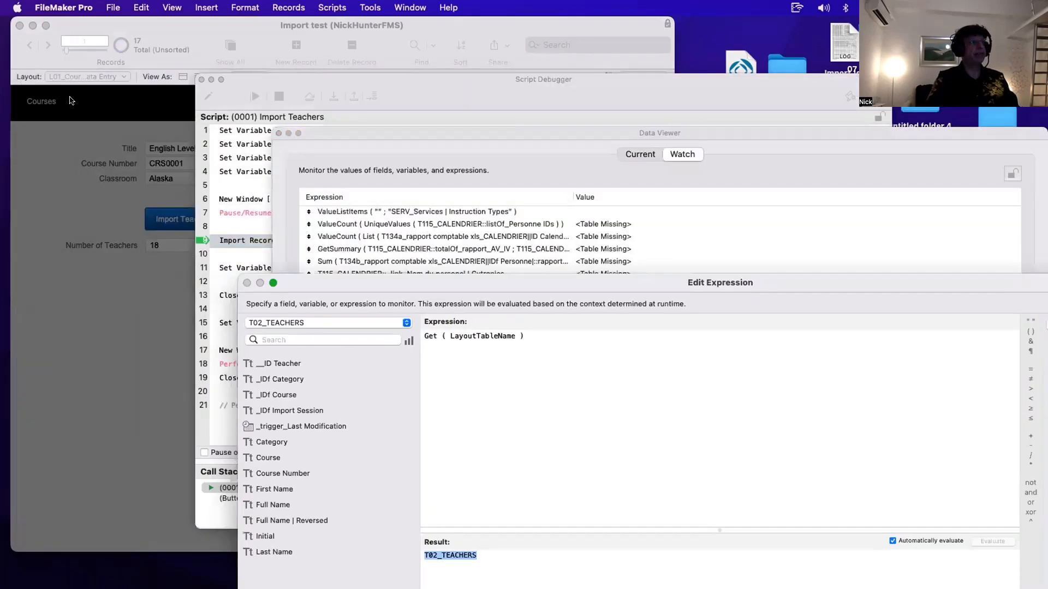
key("Return")
left_click(288, 133)
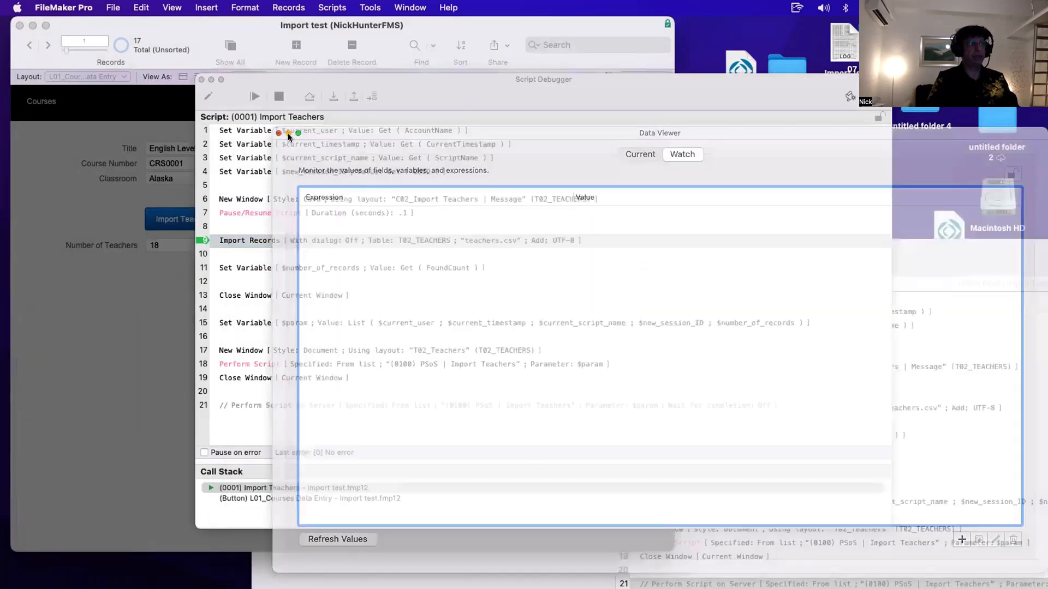
- Step through the Import Teachers script from Import Records to the New Window step at line 17
left_click_drag(317, 83, 420, 41)
left_click(421, 326)
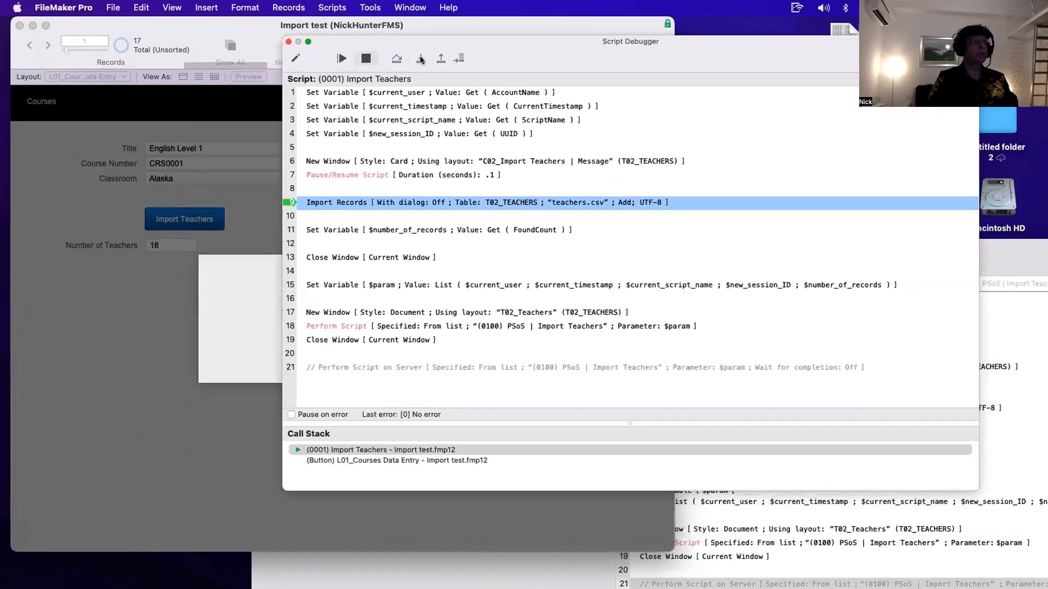
left_click(420, 58)
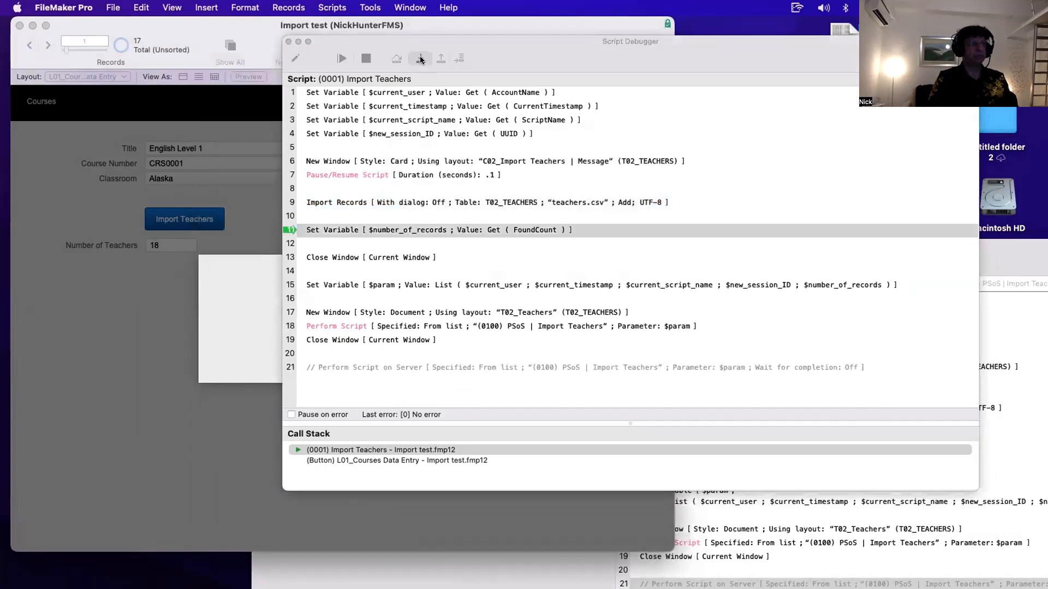
left_click_drag(552, 53, 670, 54)
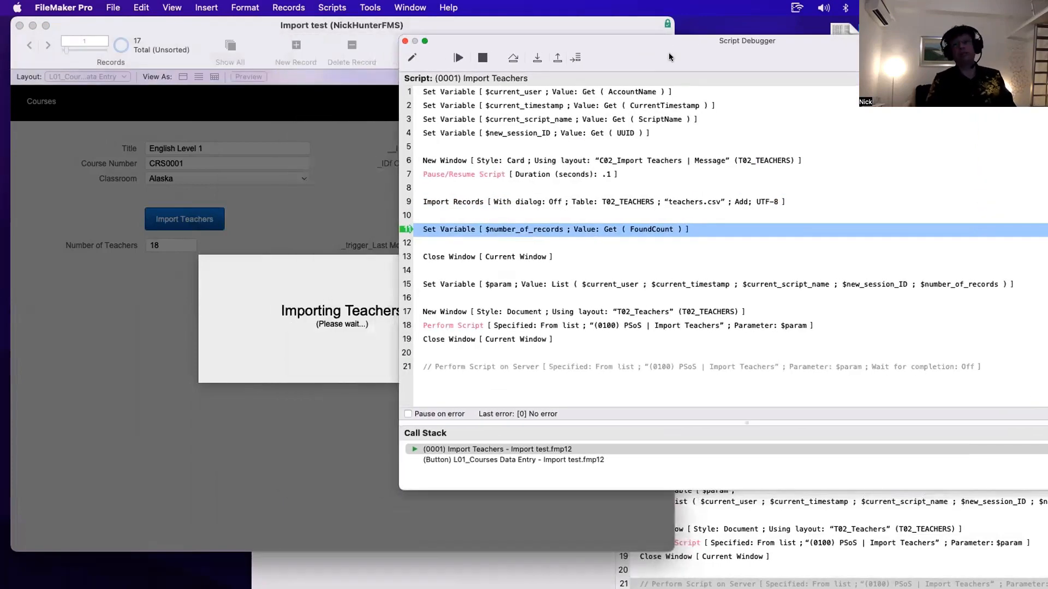
left_click_drag(669, 53, 516, 63)
left_click(376, 67)
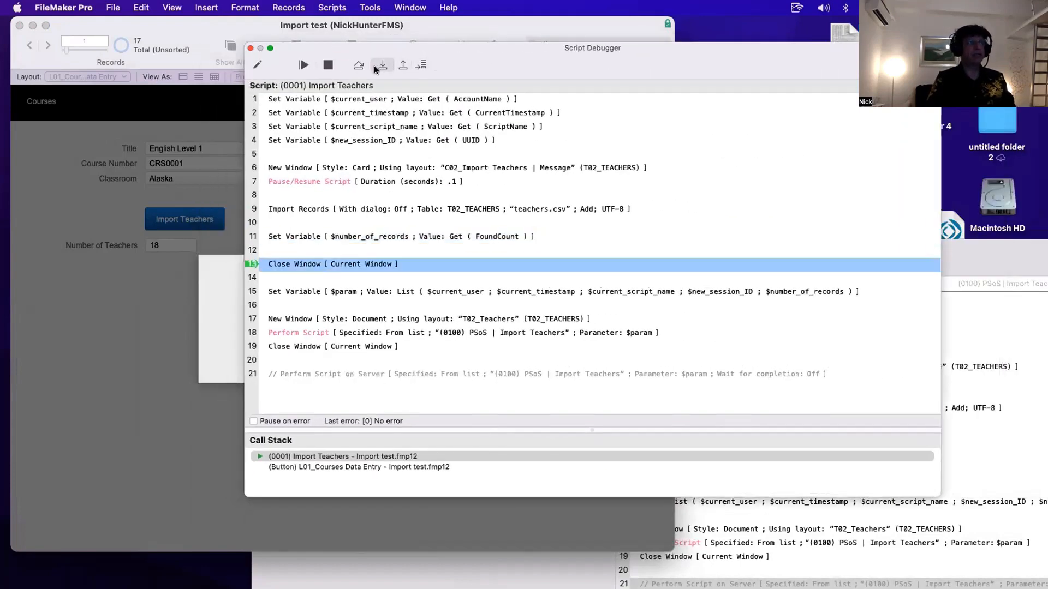
left_click(375, 67)
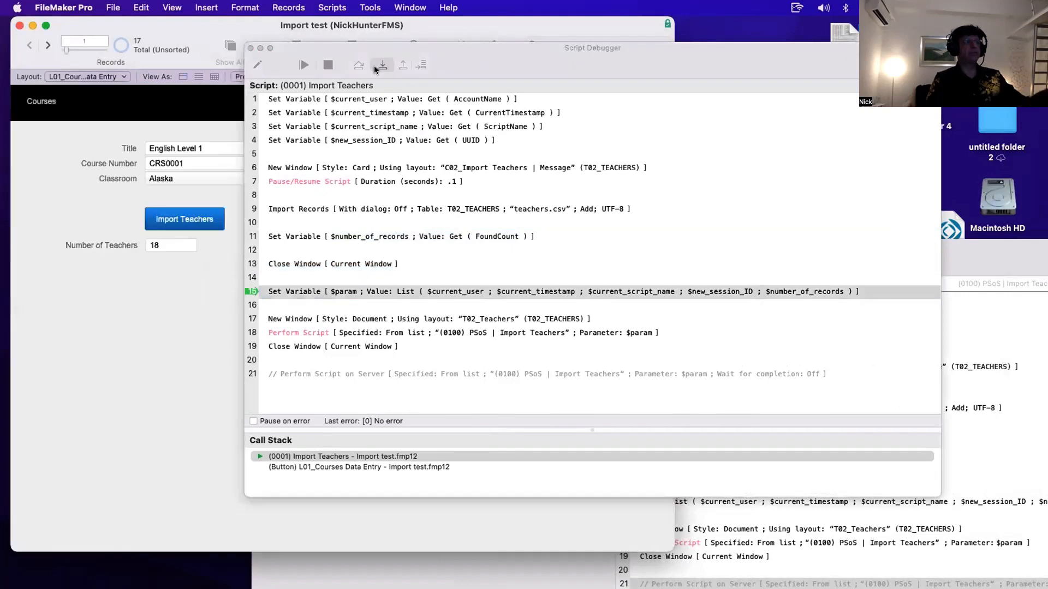
left_click_drag(433, 64, 553, 61)
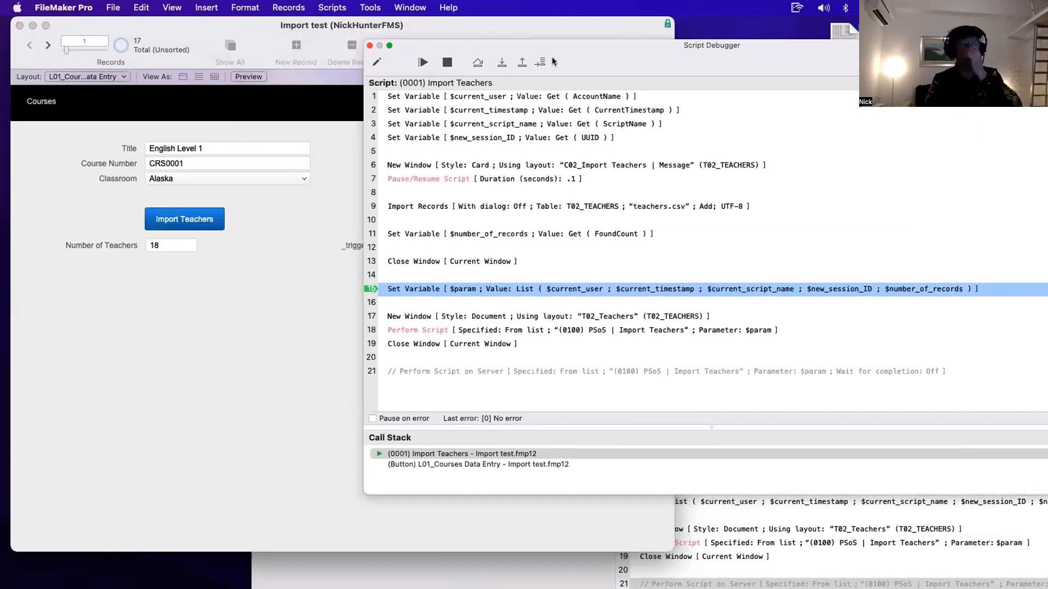
left_click(502, 63)
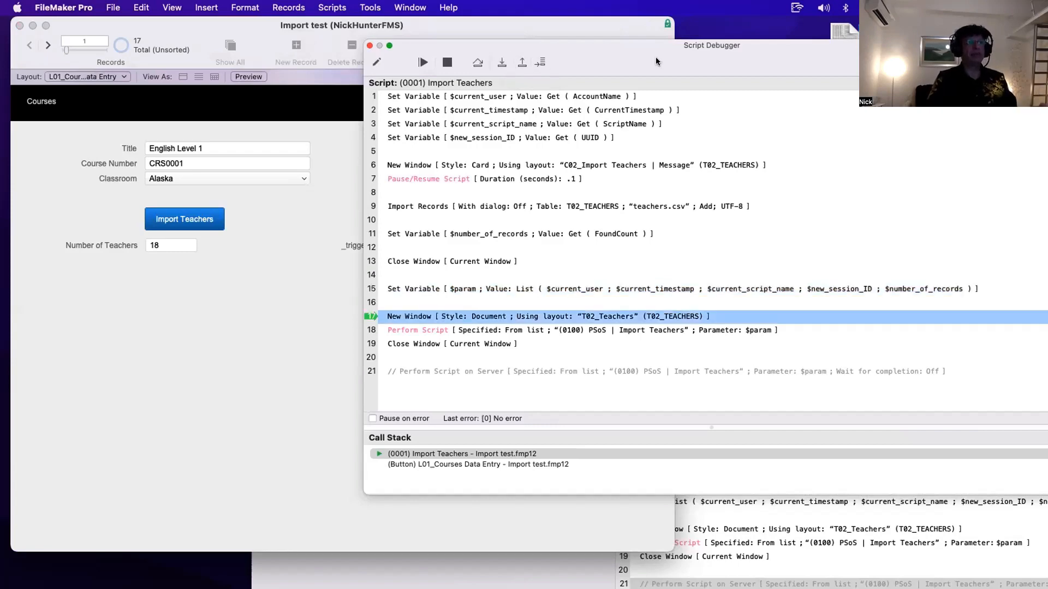
left_click_drag(657, 57, 451, 64)
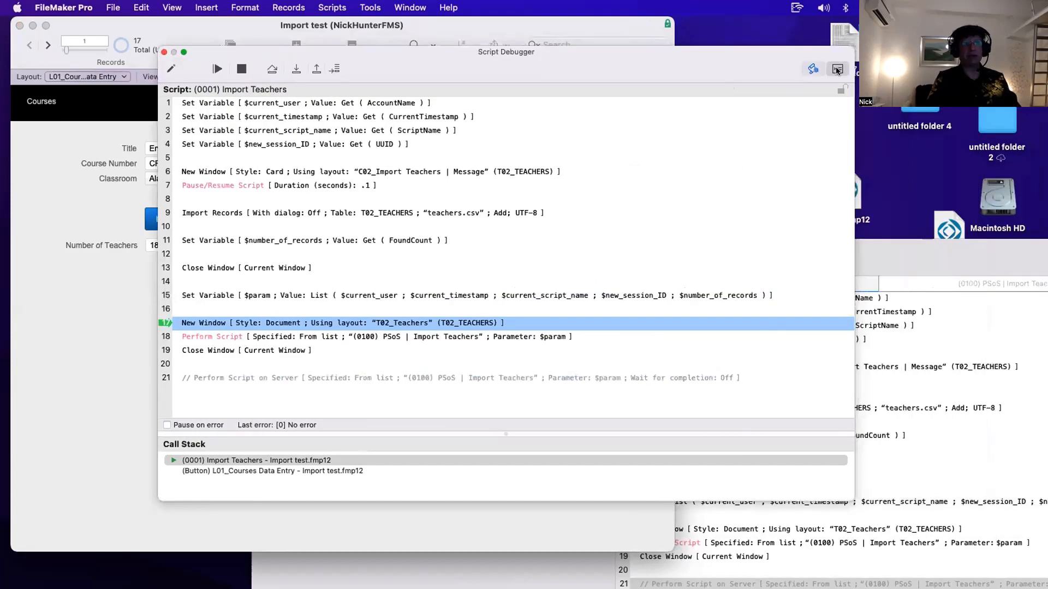
- Open the Data Viewer's Current tab and inspect the full value of the $param variable
left_click(813, 68)
left_click(631, 153)
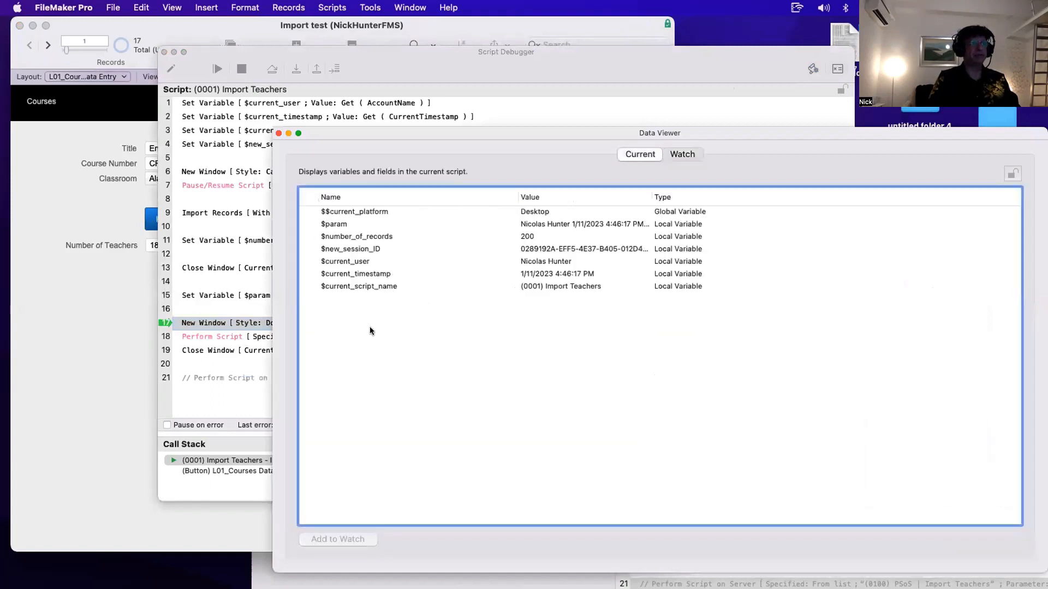
double_click(378, 222)
left_click(313, 288)
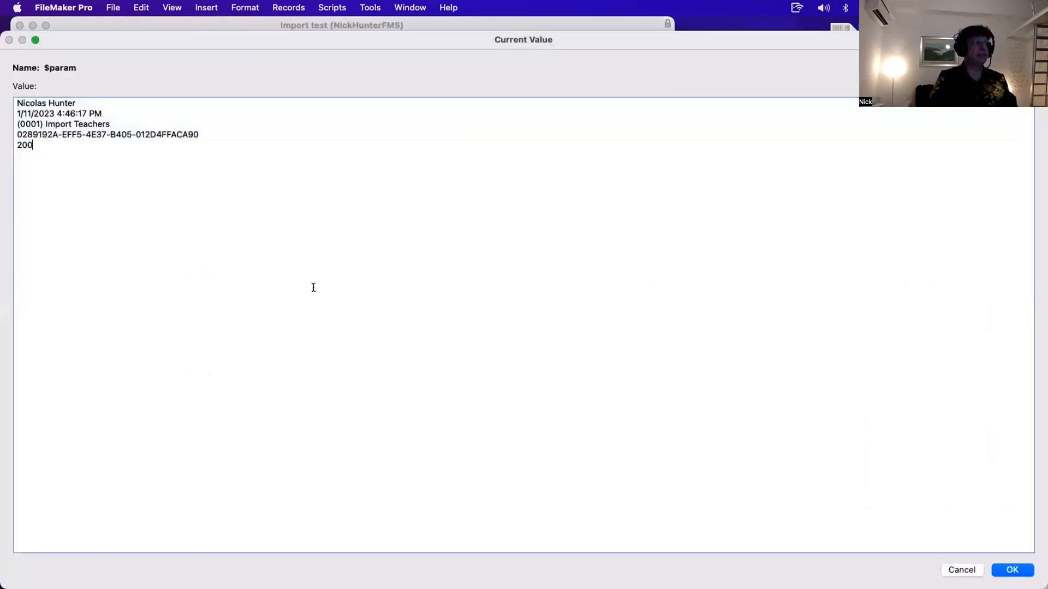
left_click_drag(80, 102, 3, 94)
left_click_drag(139, 112, 2, 113)
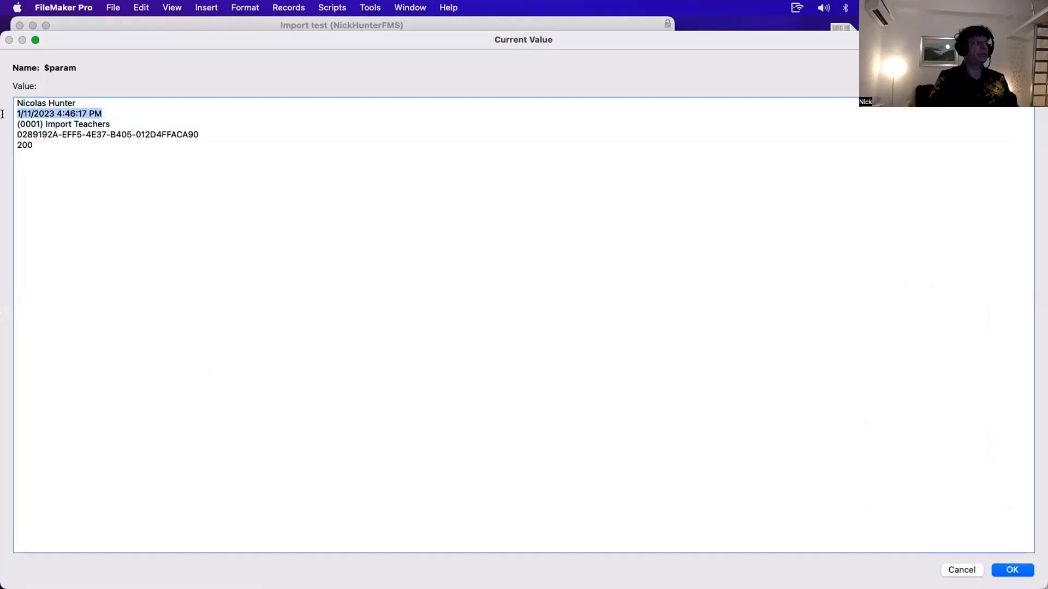
left_click_drag(150, 123, 2, 124)
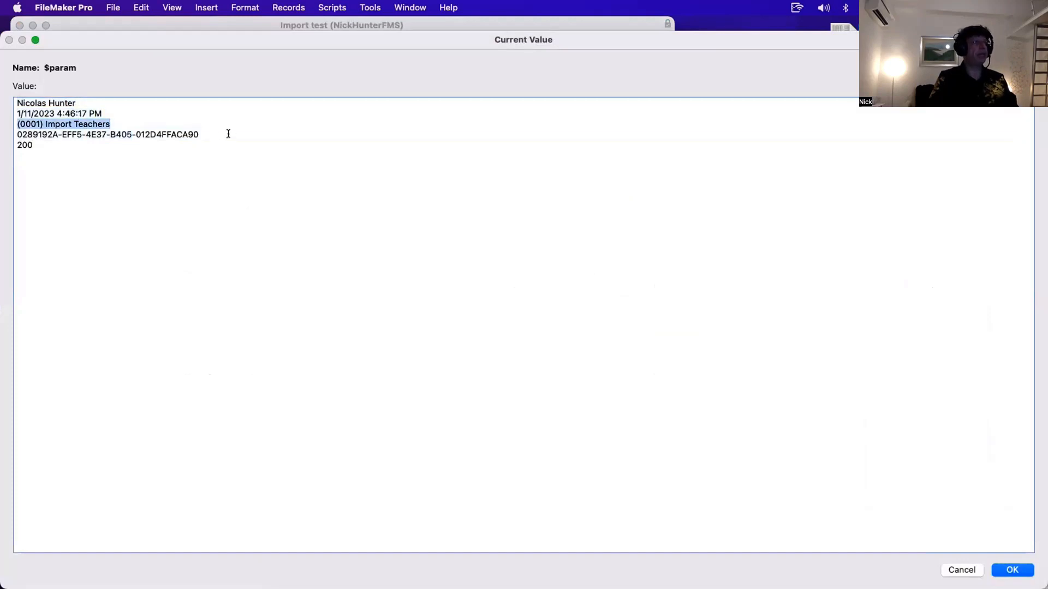
left_click_drag(227, 134, 15, 146)
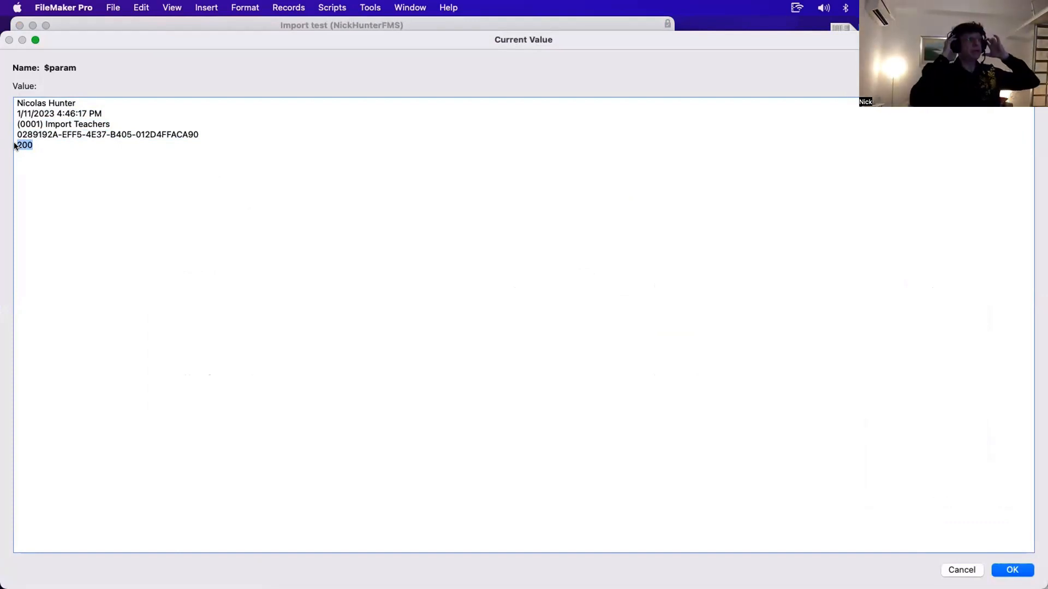
left_click(266, 162)
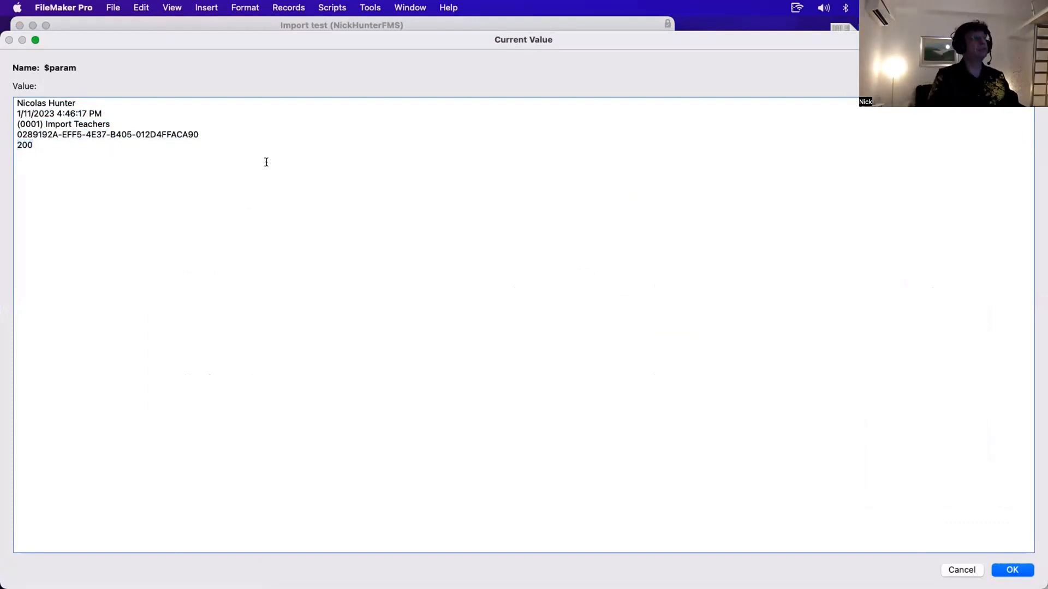
key("Escape")
left_click_drag(353, 134, 579, 148)
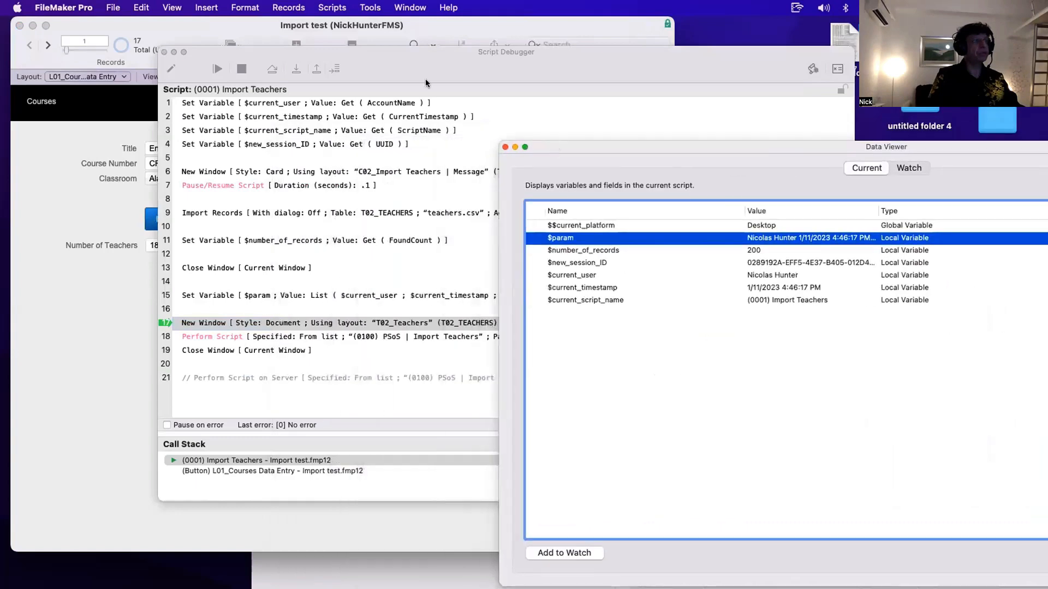
- Step into the Perform Script call and through the (0100) PSoS | Import Teachers script to line 7
left_click(424, 78)
left_click(296, 67)
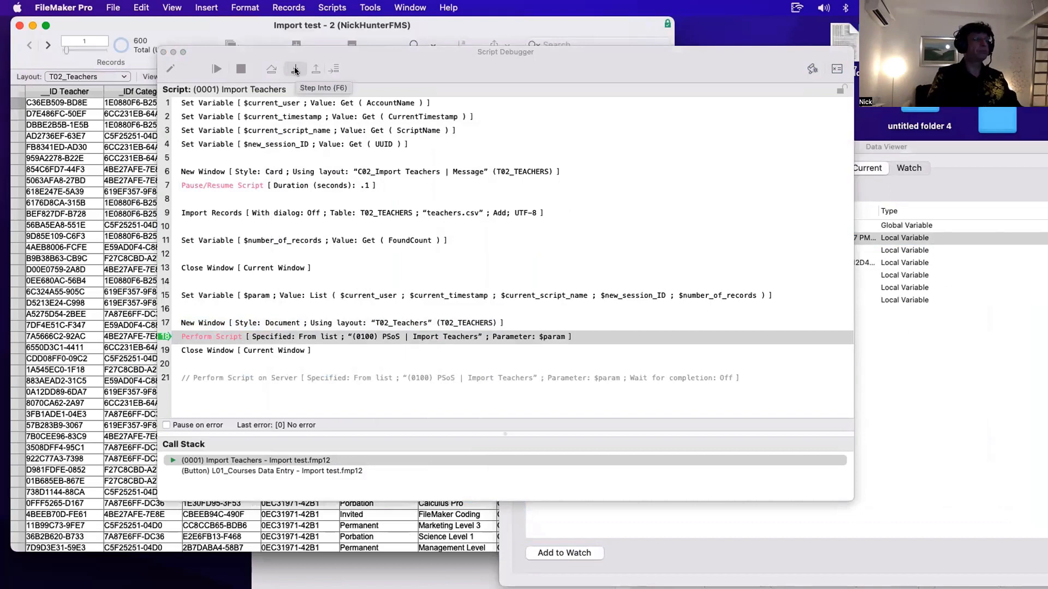
left_click(295, 69)
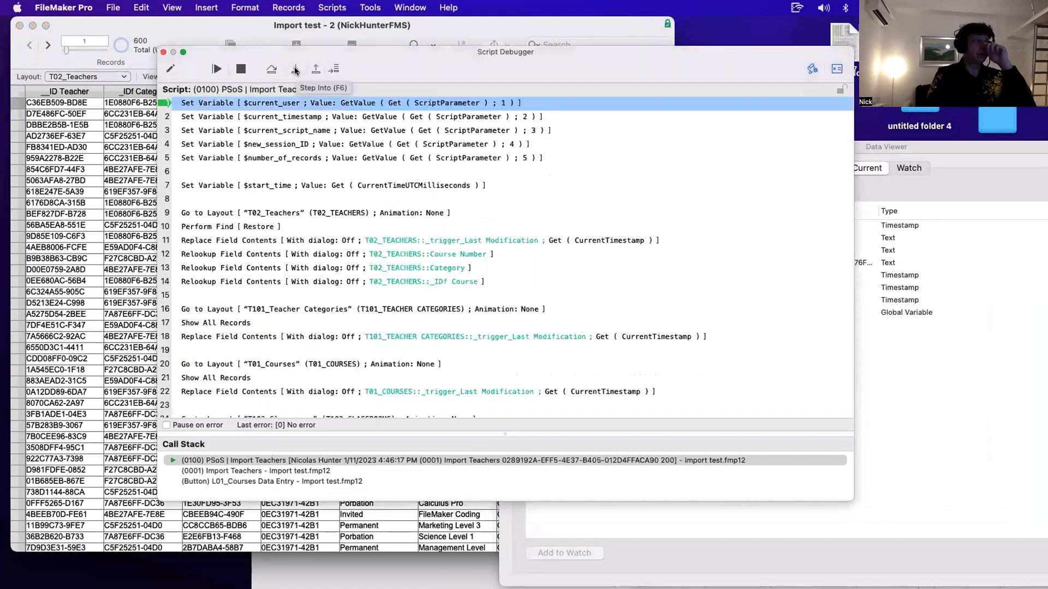
left_click_drag(404, 70, 331, 81)
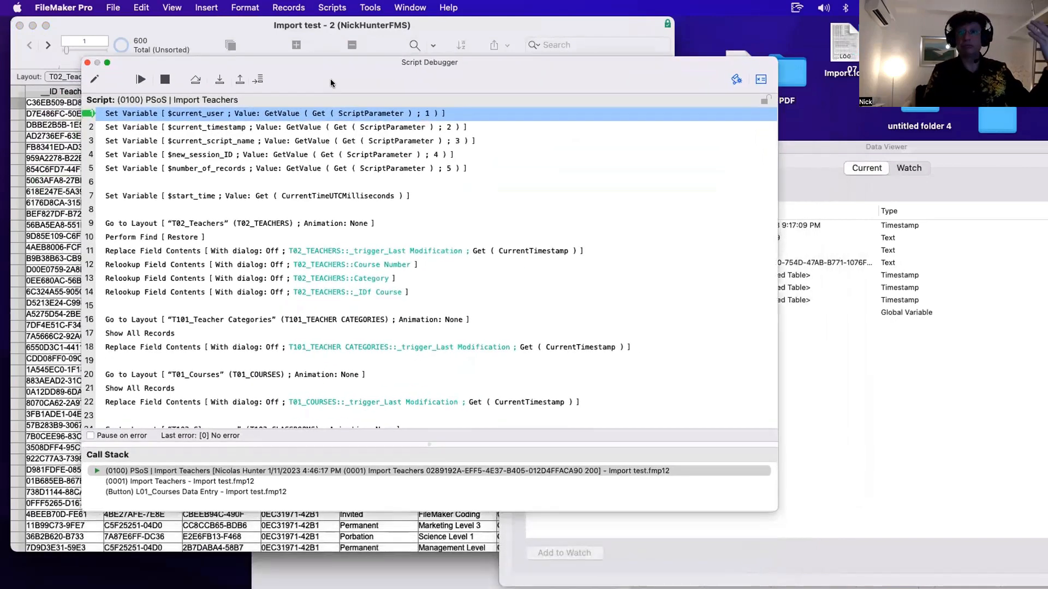
left_click(218, 80)
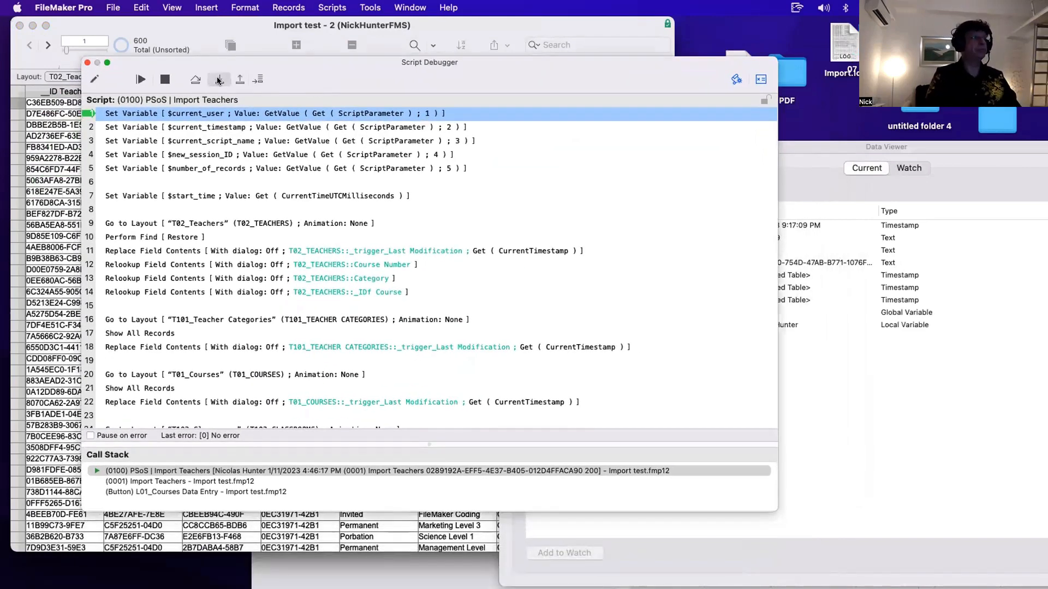
left_click(218, 80)
left_click(218, 80)
left_click(219, 80)
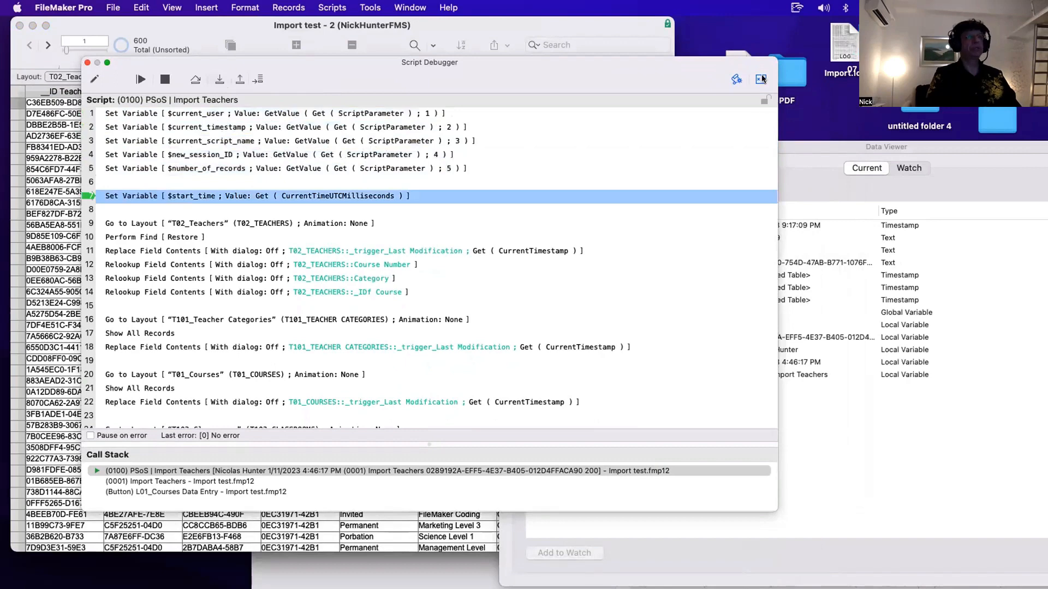
- Open the Data Viewer and examine the PSoS script's $number_of_records and $current_script_name variables
left_click(761, 80)
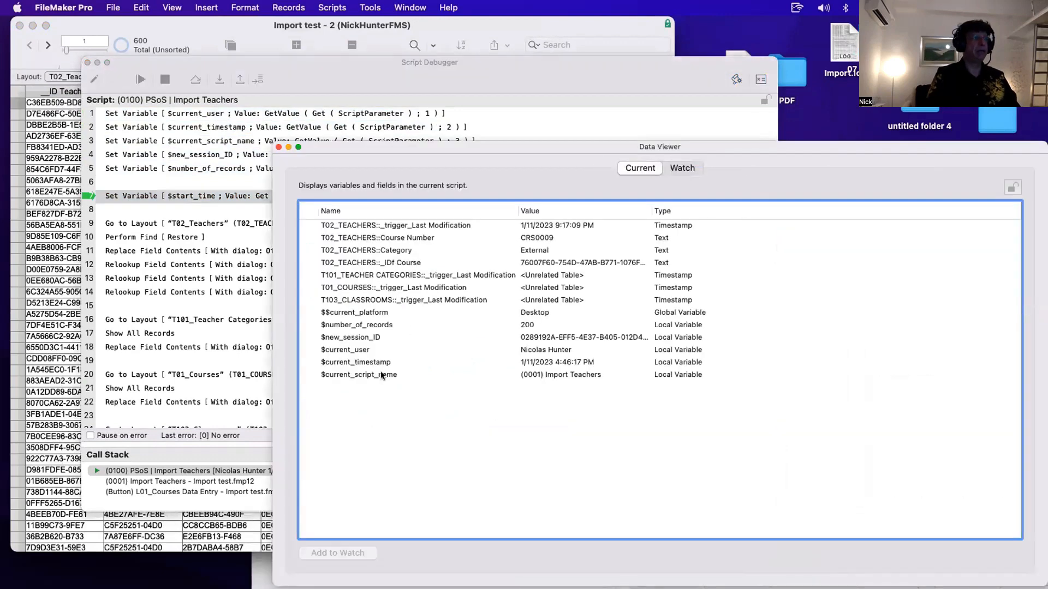
left_click(381, 375)
left_click(380, 326, "super")
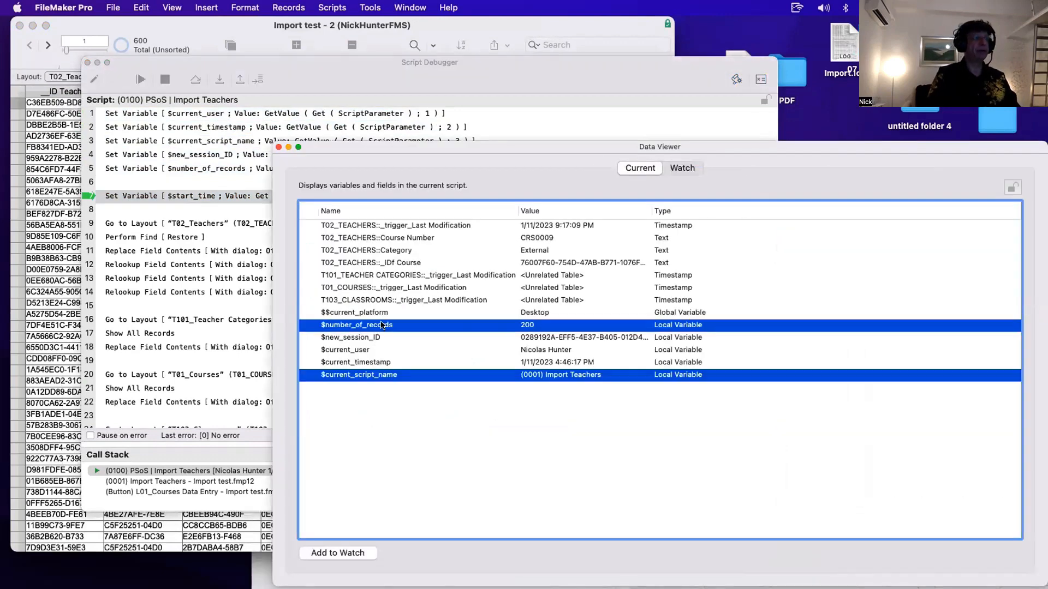
- Examine the PSoS script's local variables listed in the Data Viewer
left_click(415, 336)
left_click(404, 349, "super")
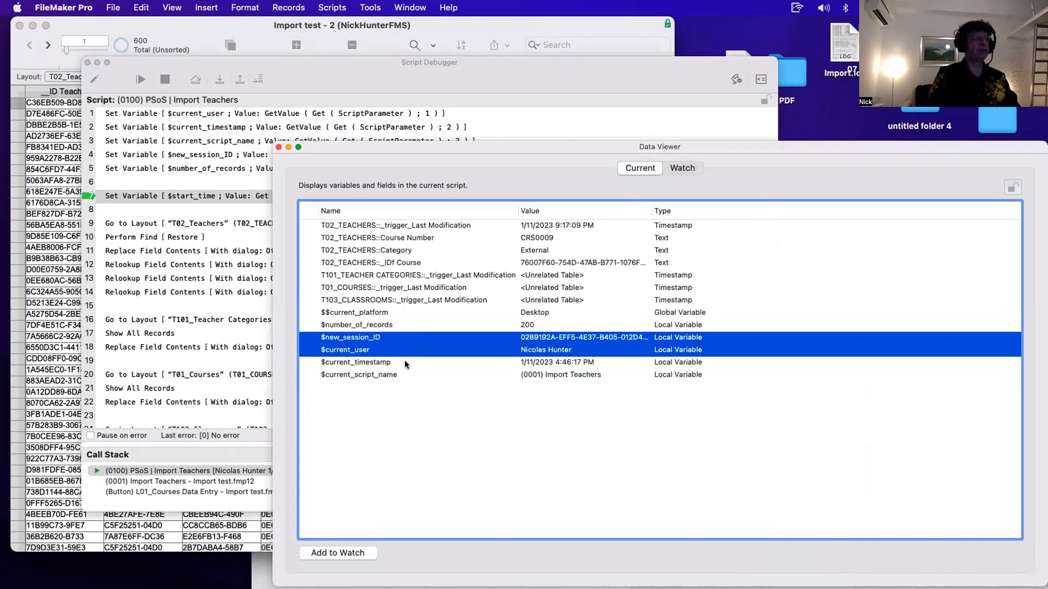
left_click(405, 361)
left_click(404, 375, "super")
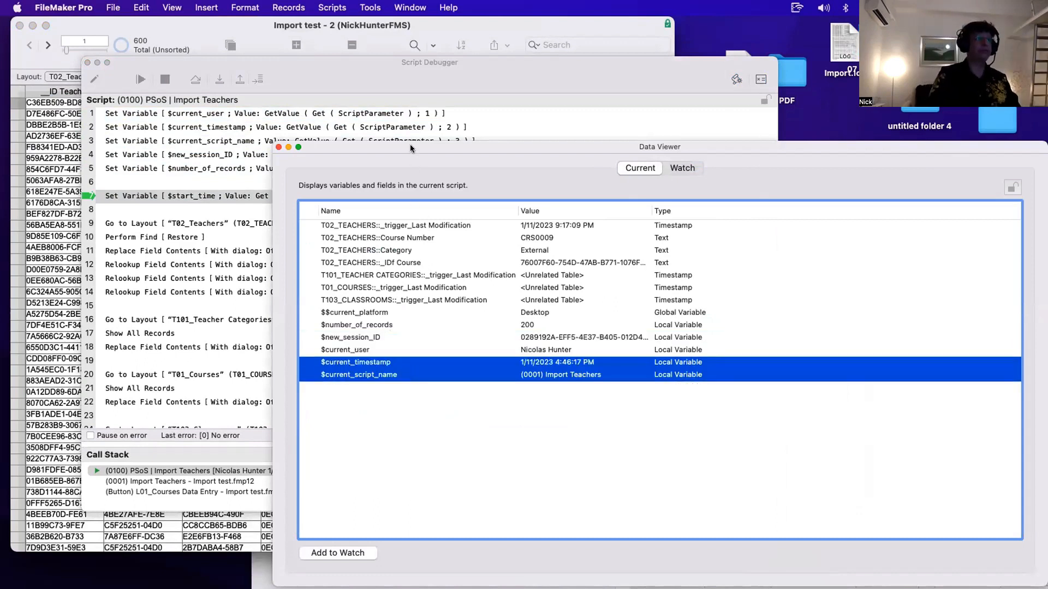
left_click_drag(410, 144, 652, 151)
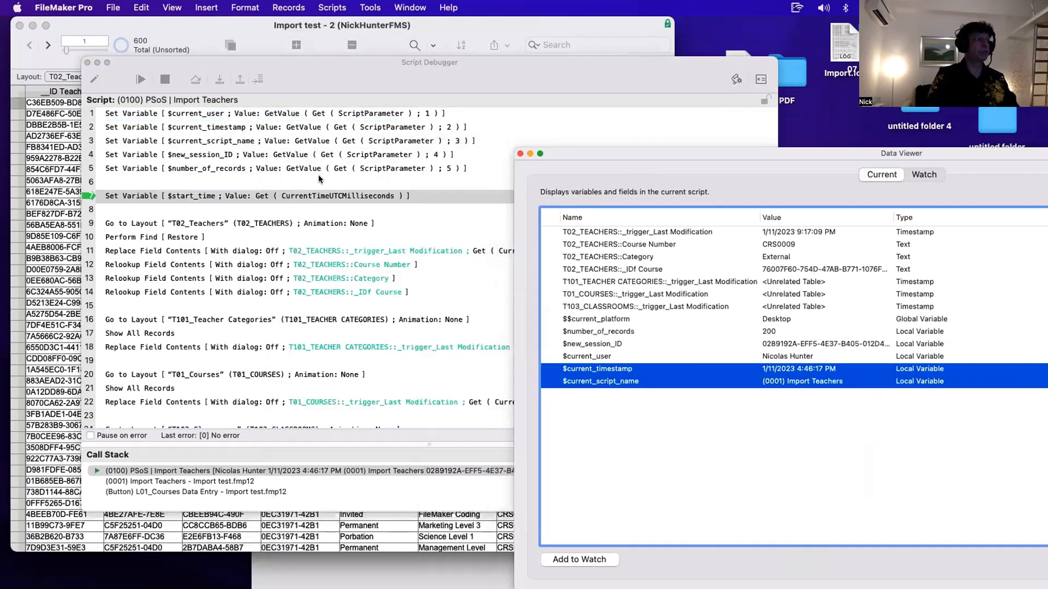
- Step over the $start_time Set Variable line and inspect the $start_time variable in the Data Viewer
left_click(220, 79)
left_click(915, 519)
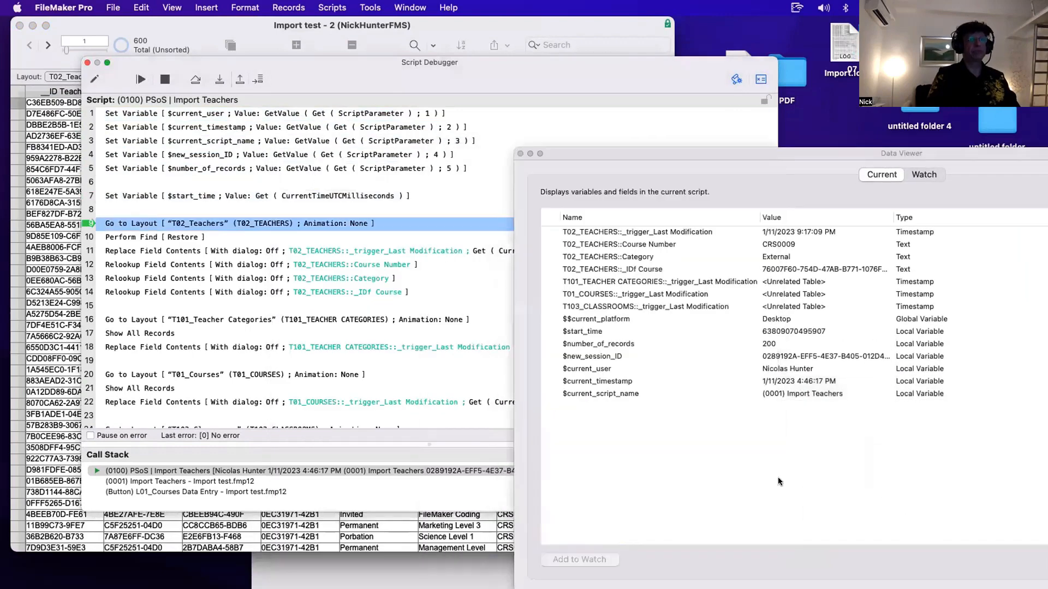
left_click(772, 330)
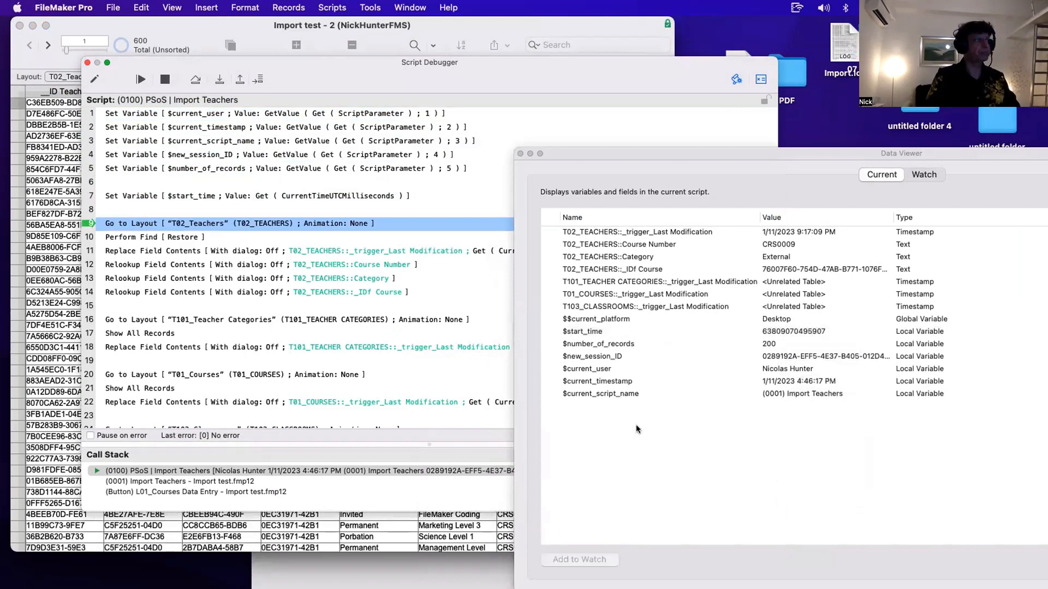
- Step the PSoS script through Go to Layout T02_Teachers and Perform Find [Restore] to line 11
left_click(150, 206)
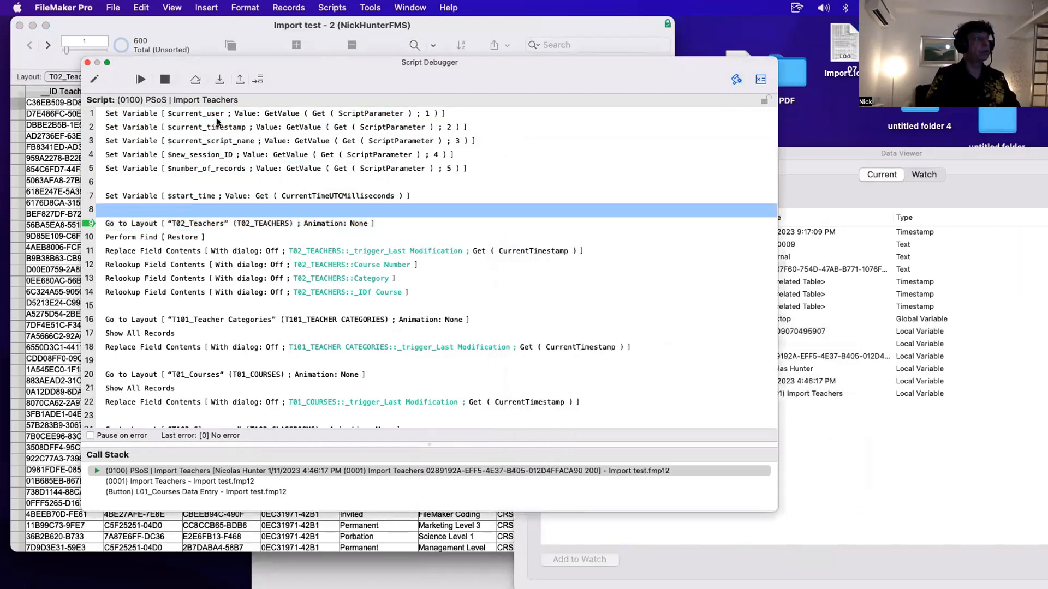
left_click(220, 79)
left_click(220, 79)
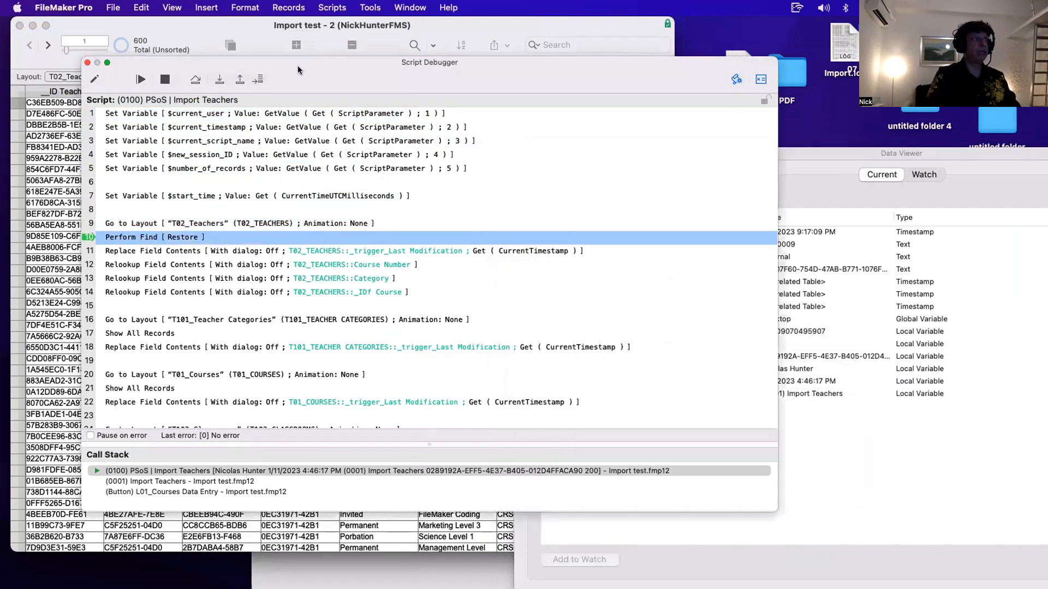
left_click_drag(297, 66, 628, 76)
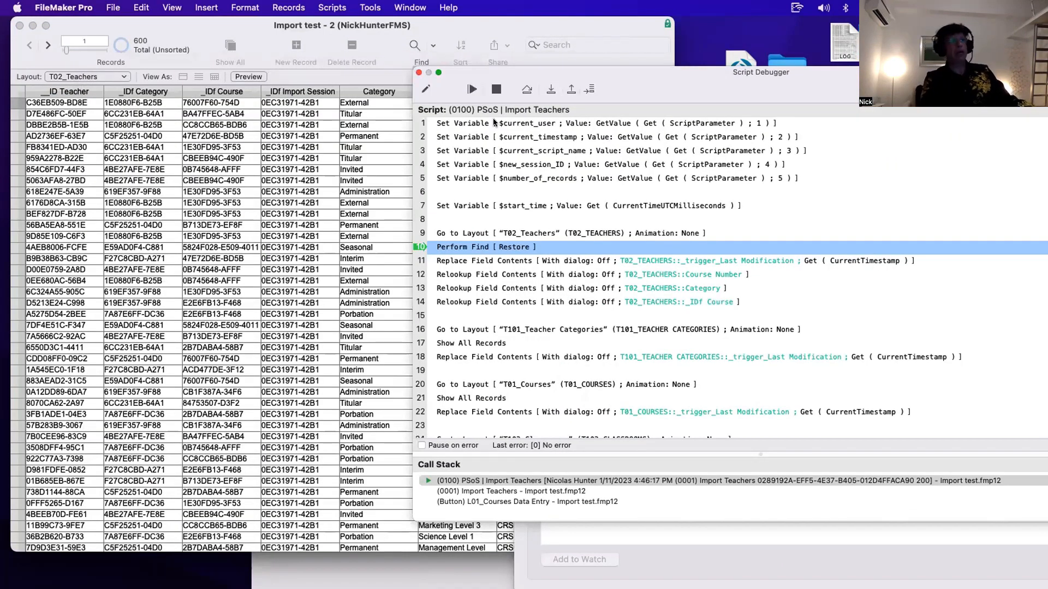
left_click(549, 89)
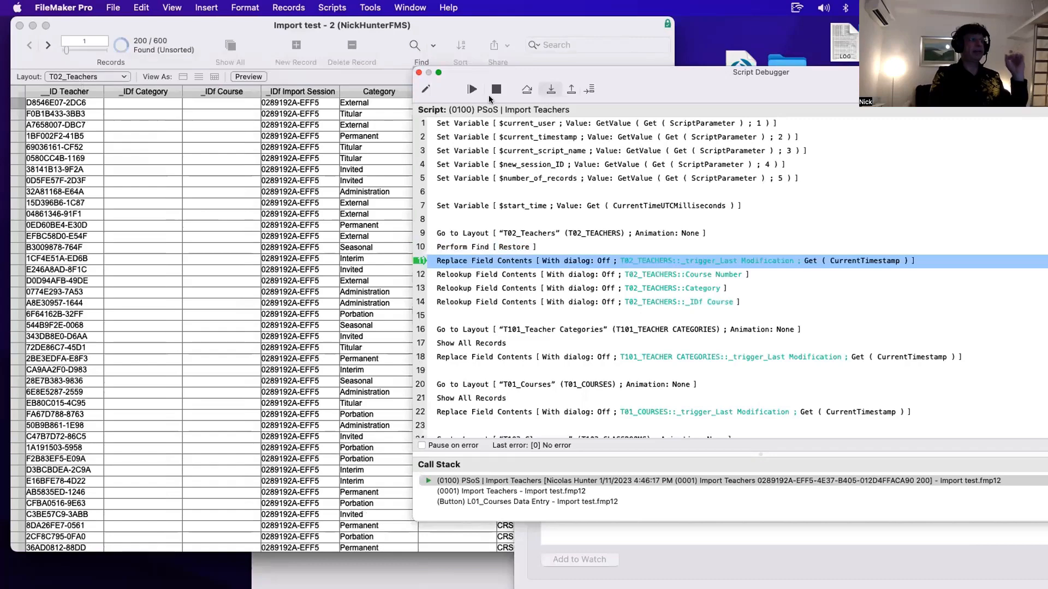
- Scroll through the found teacher records and their columns in the table
left_click_drag(476, 71, 762, 56)
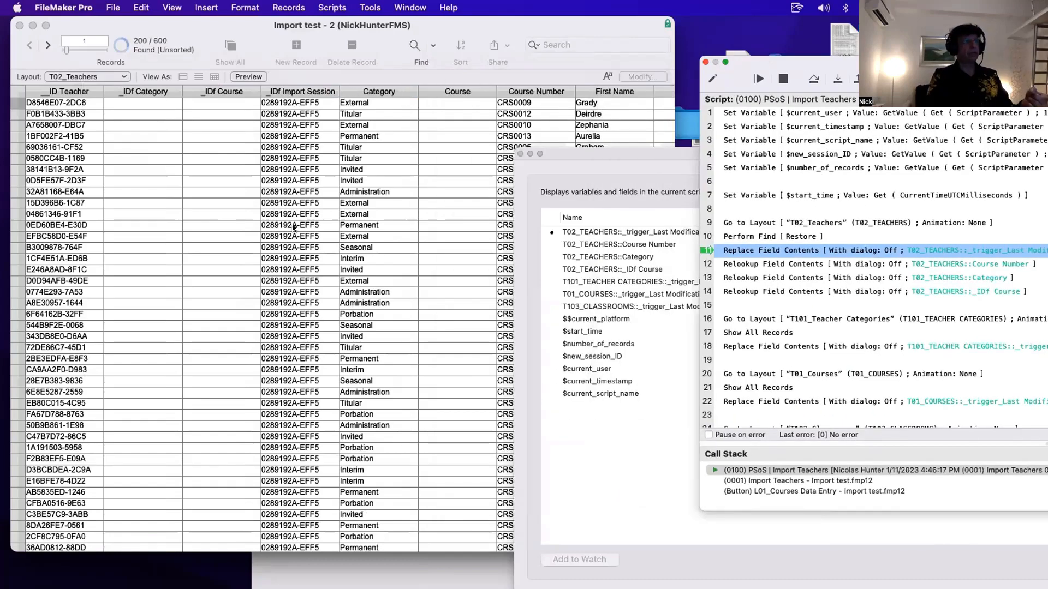
scroll(293, 228, "down", 10)
scroll(292, 228, "up", 5)
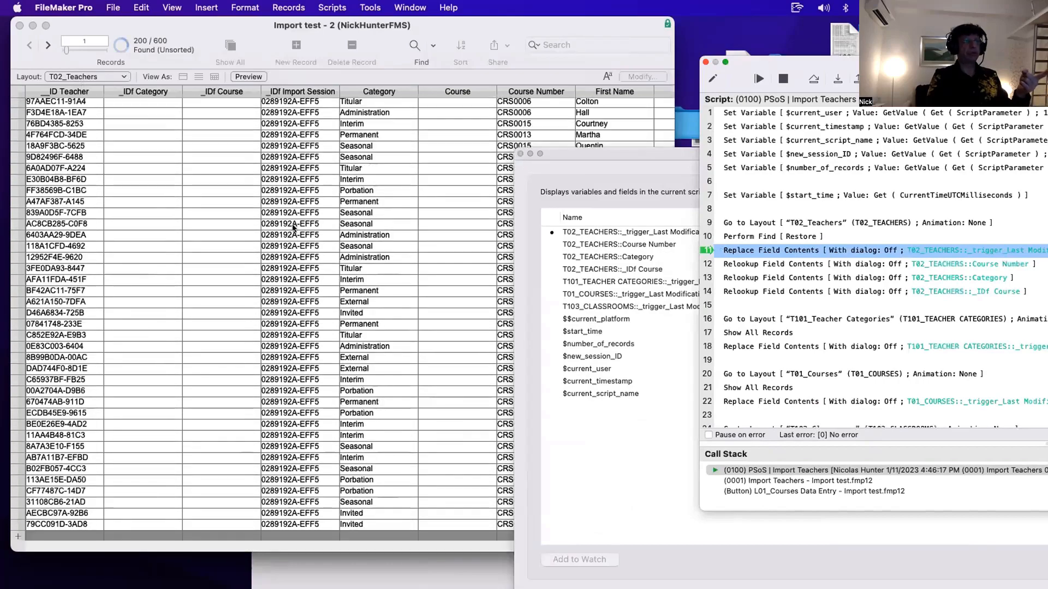
scroll(293, 228, "up", 10)
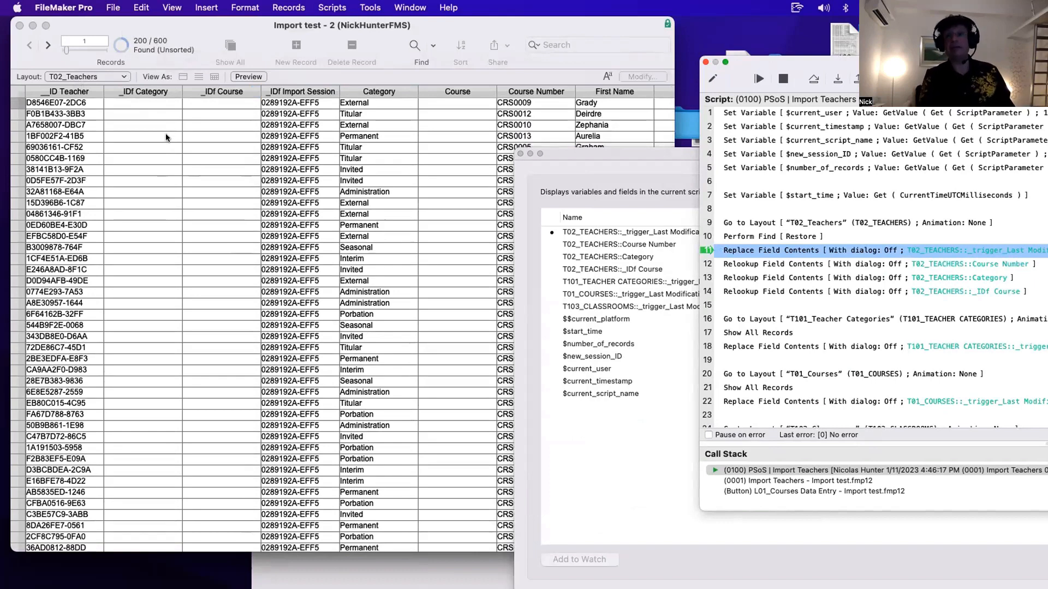
scroll(452, 143, "right", 5)
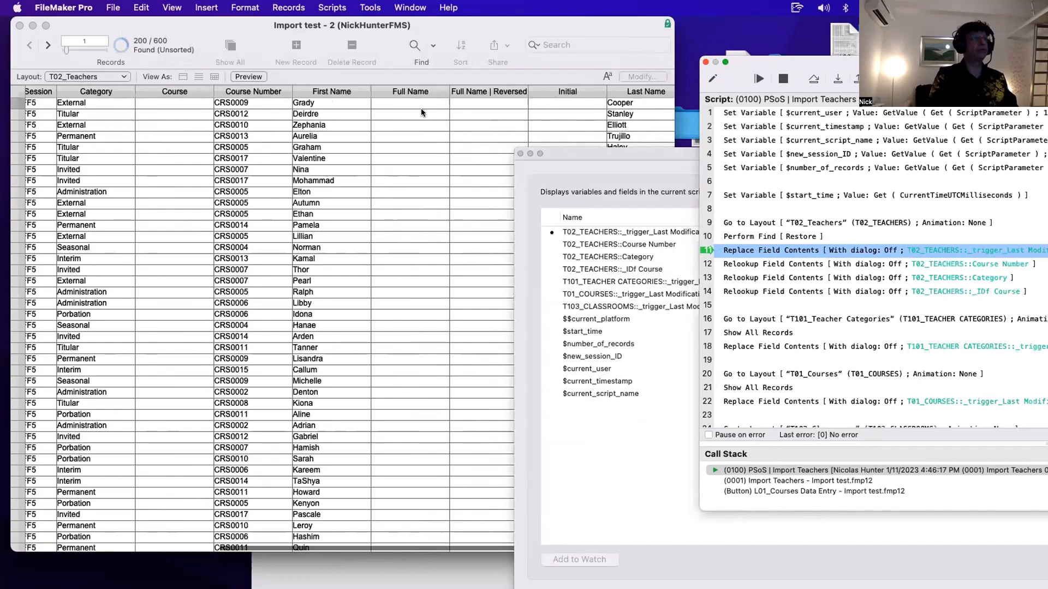
scroll(420, 108, "left", 5)
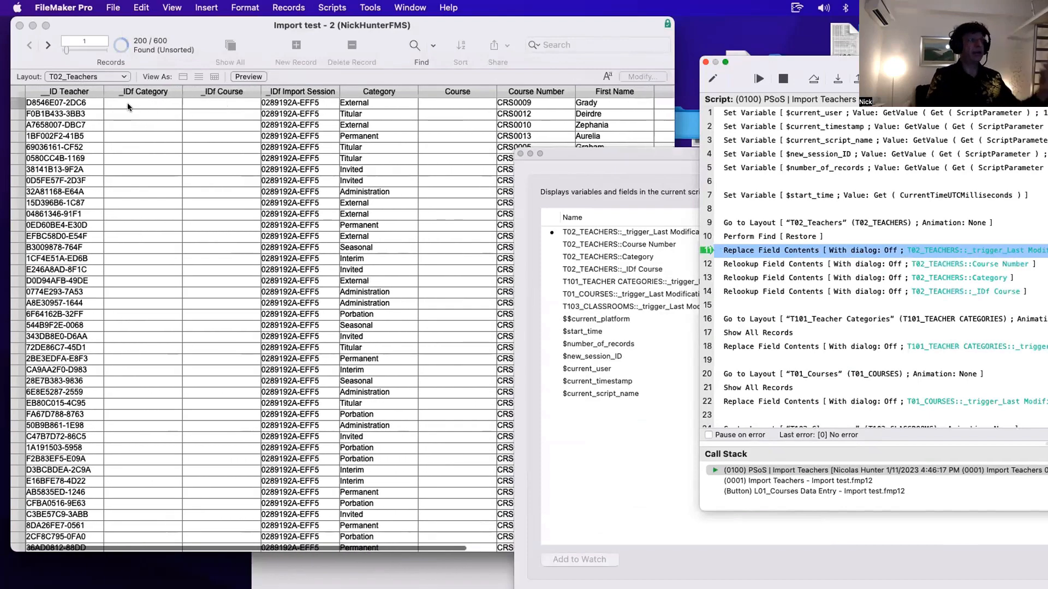
scroll(122, 103, "down", 2)
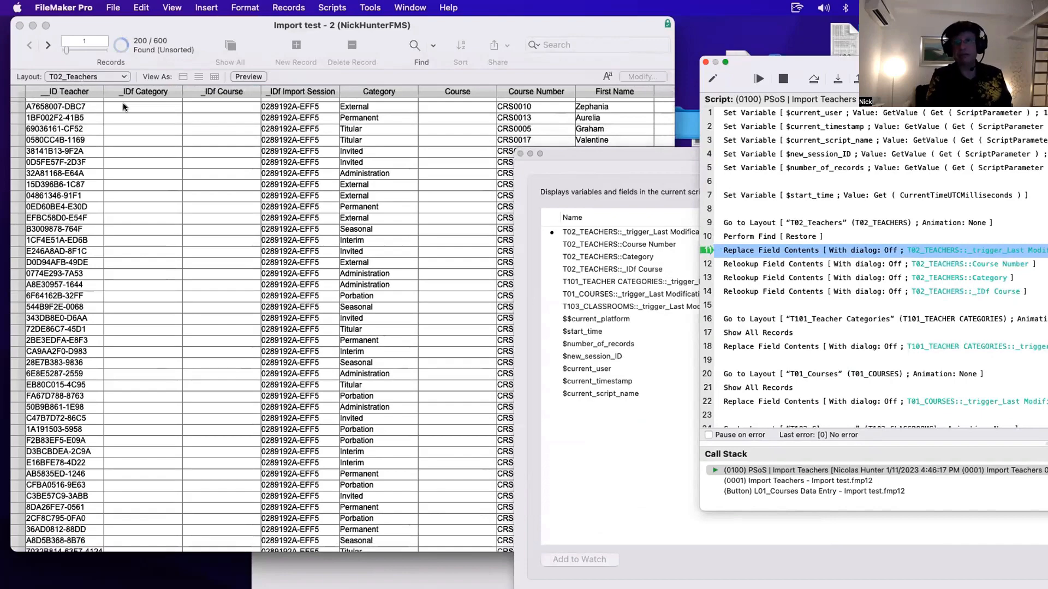
scroll(67, 112, "up", 2)
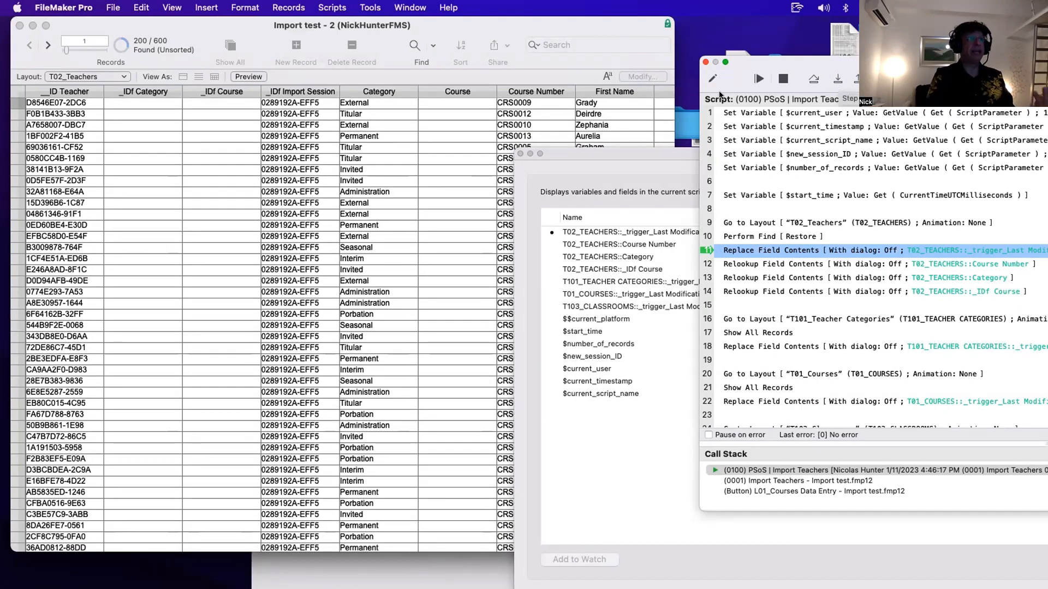
scroll(460, 120, "right", 2)
scroll(460, 120, "right", 5)
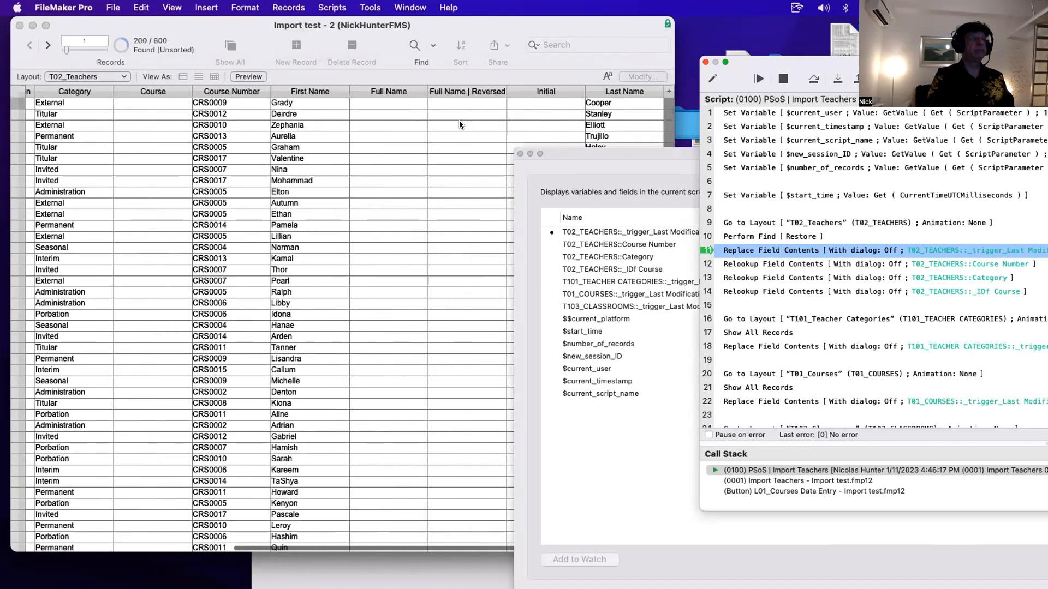
scroll(188, 99, "left", 10)
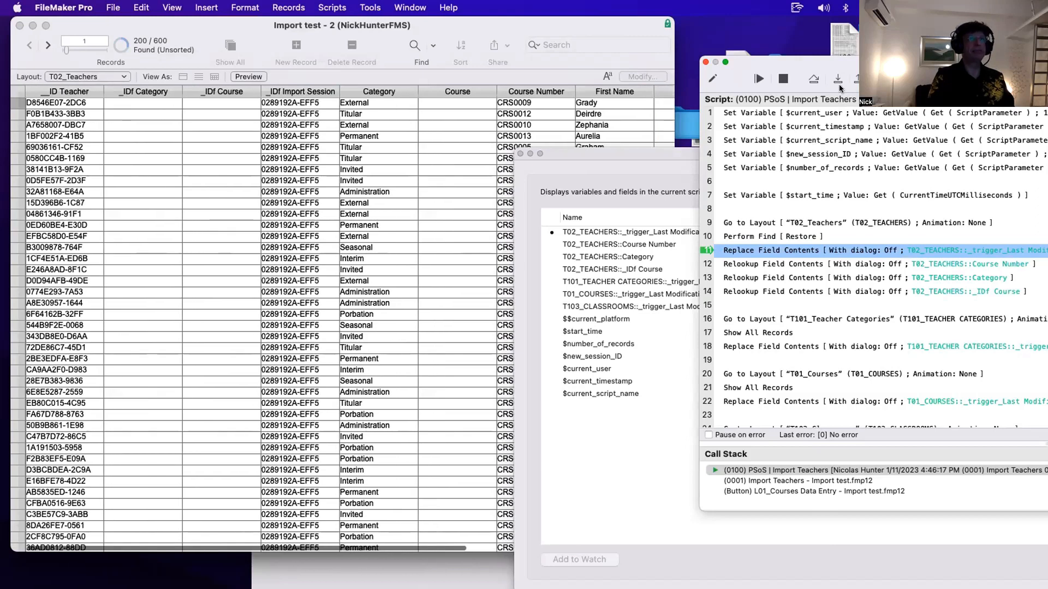
- Step through the Replace Field Contents and three Relookup Field Contents lines to line 16, then review the filled teacher columns
left_click(837, 81)
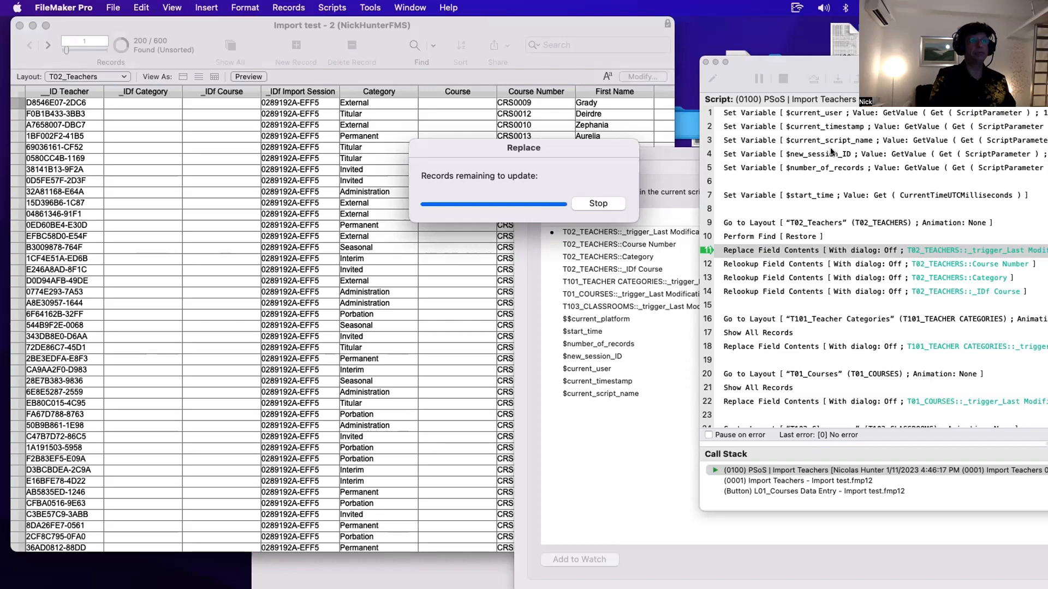
left_click(835, 79)
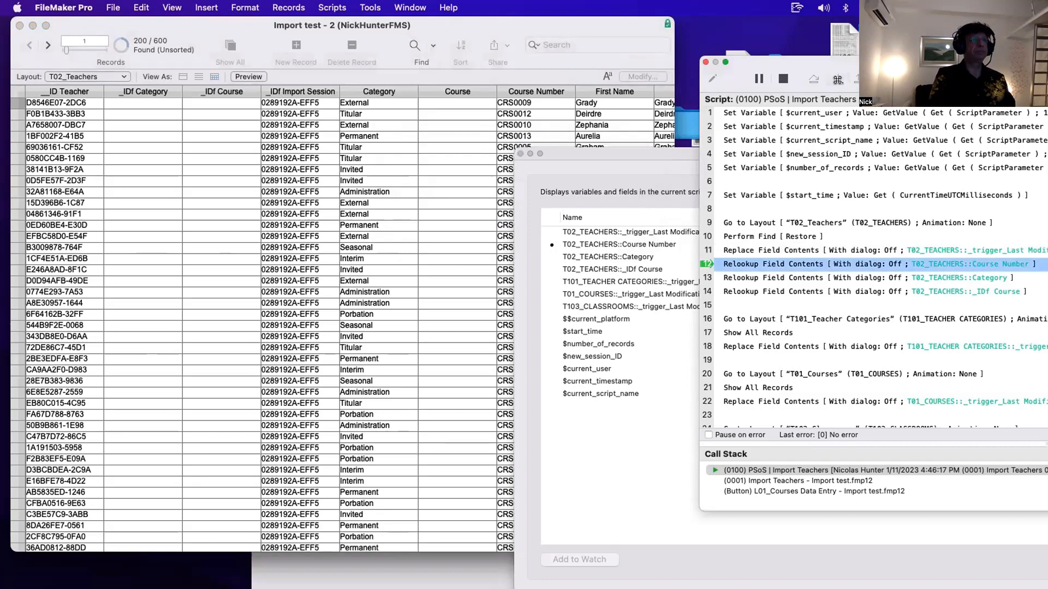
left_click(837, 80)
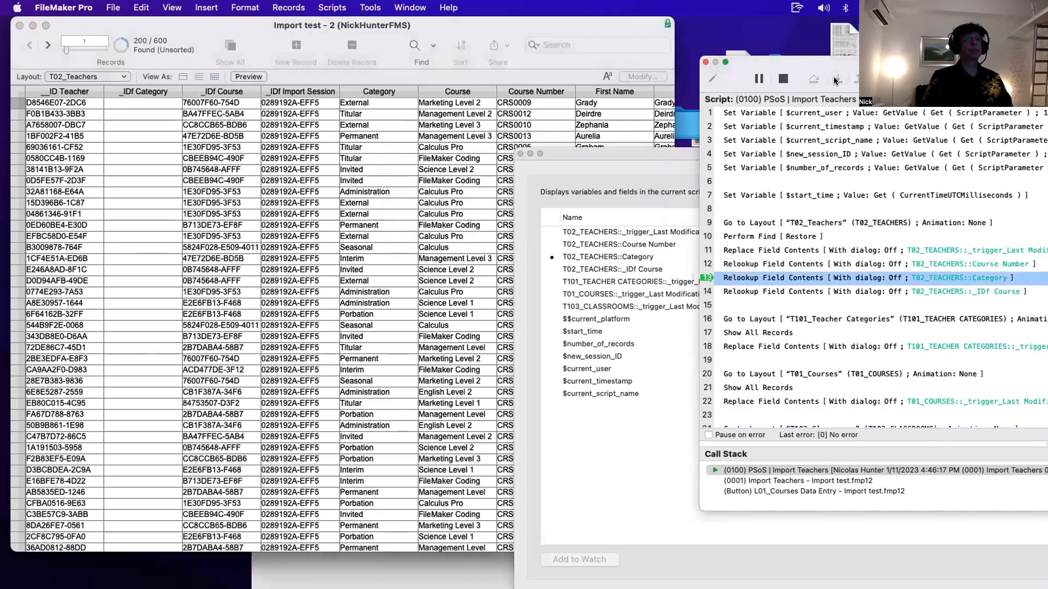
left_click(835, 80)
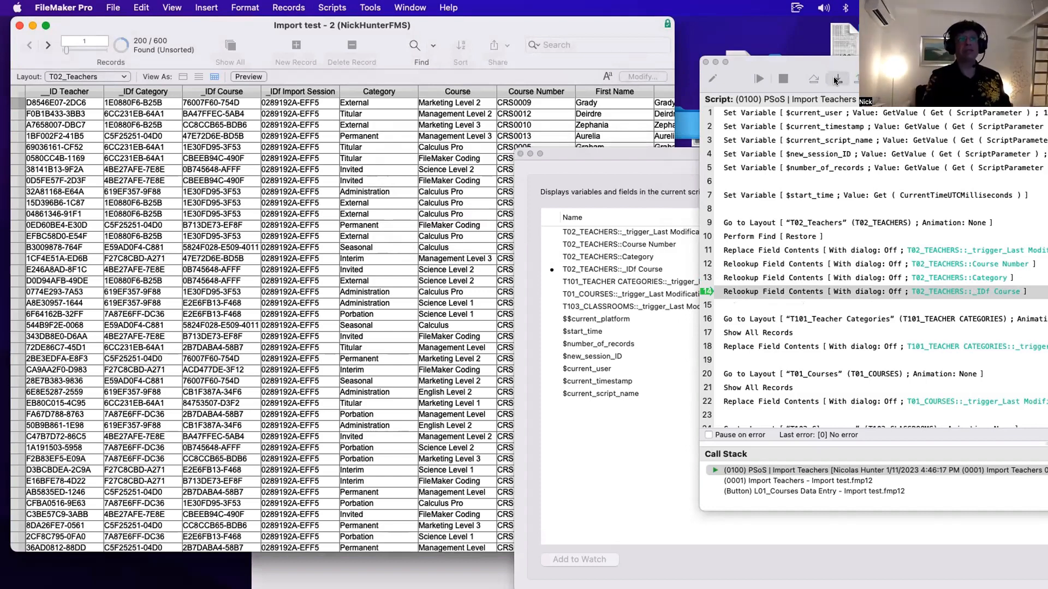
left_click(836, 80)
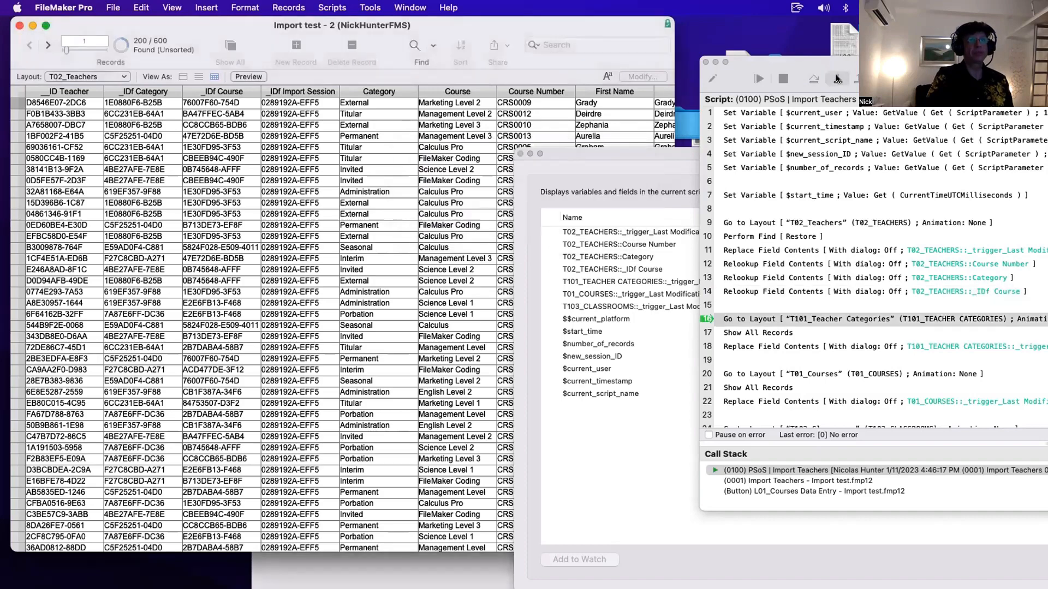
scroll(270, 134, "right", 3)
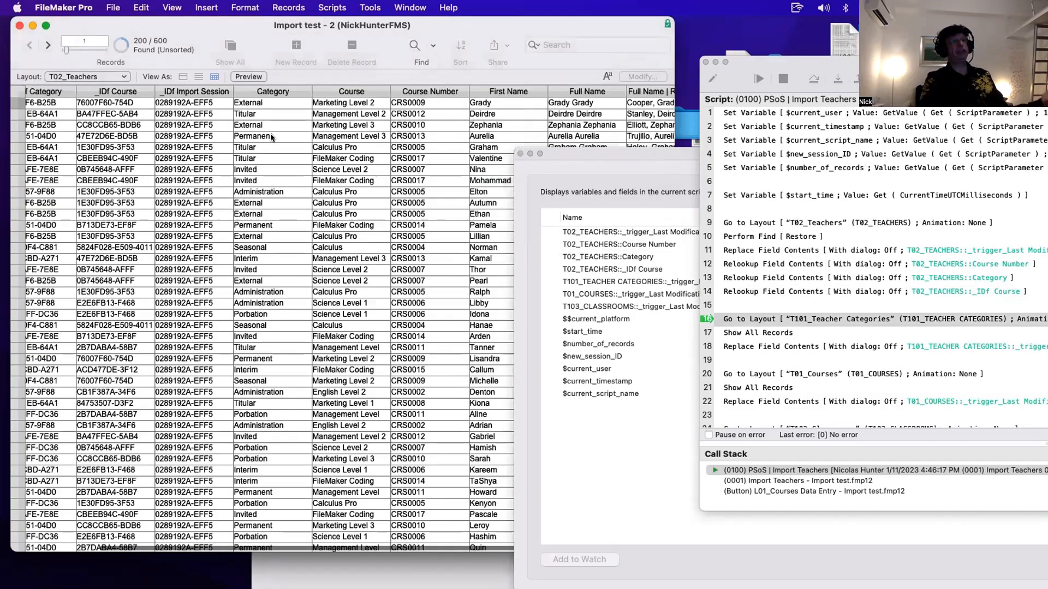
scroll(270, 133, "right", 3)
scroll(276, 132, "left", 6)
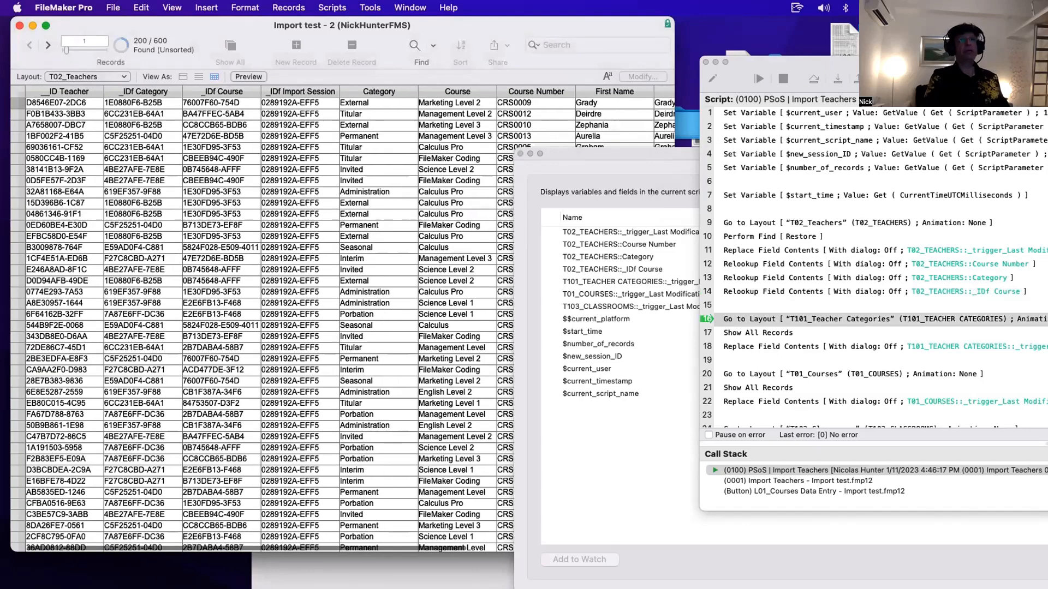
- Step through the Teacher Categories layout section to the Go to Layout T01_Courses line
left_click_drag(873, 62, 643, 42)
left_click(603, 59)
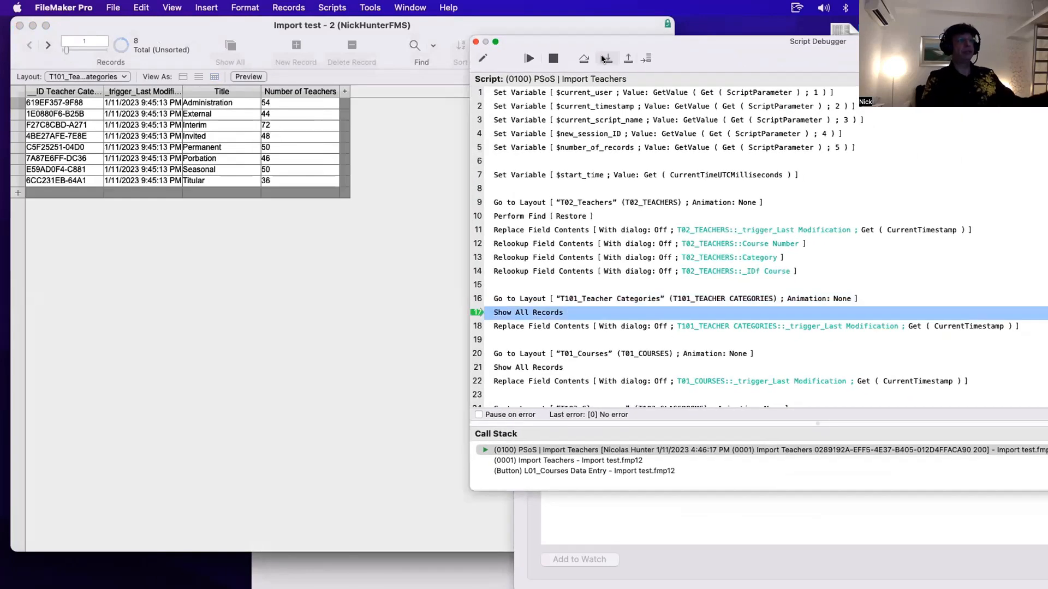
left_click(602, 58)
left_click(603, 59)
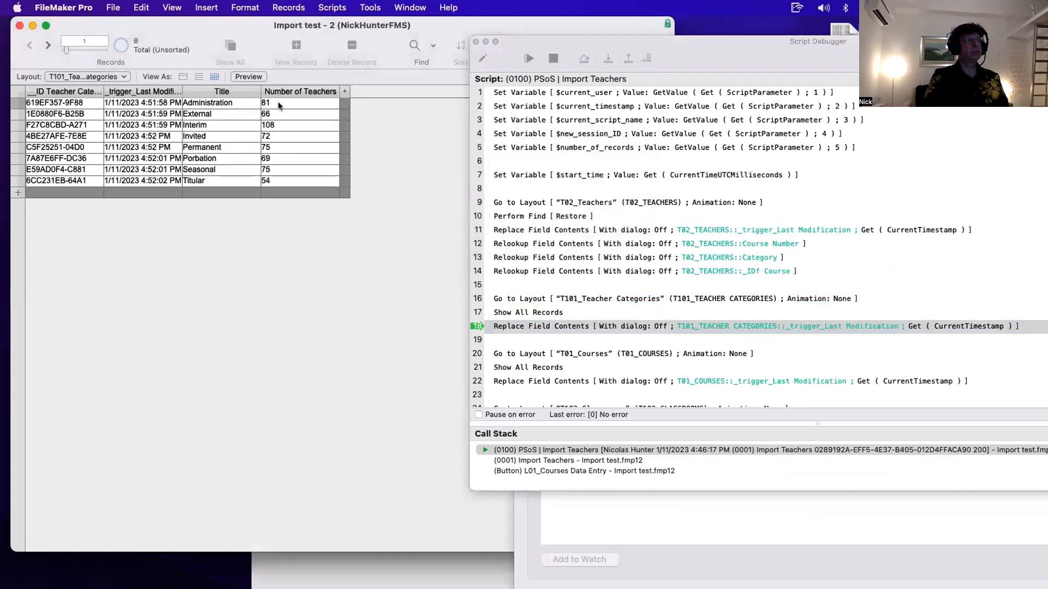
- Step through the Courses layout section to the Go to Layout T103_Classrooms line
left_click(607, 57)
left_click(608, 57)
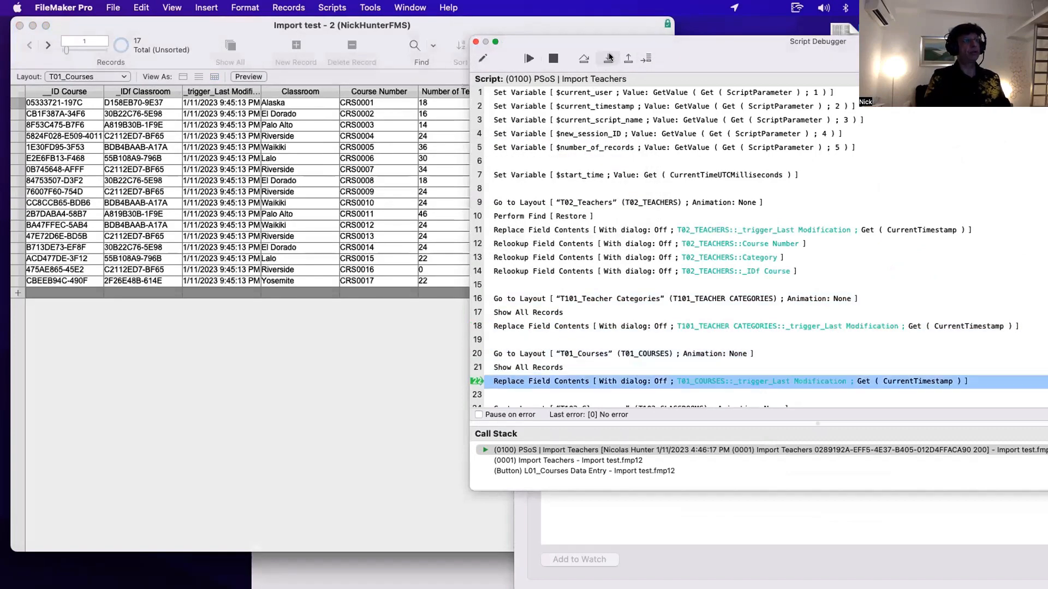
left_click(608, 58)
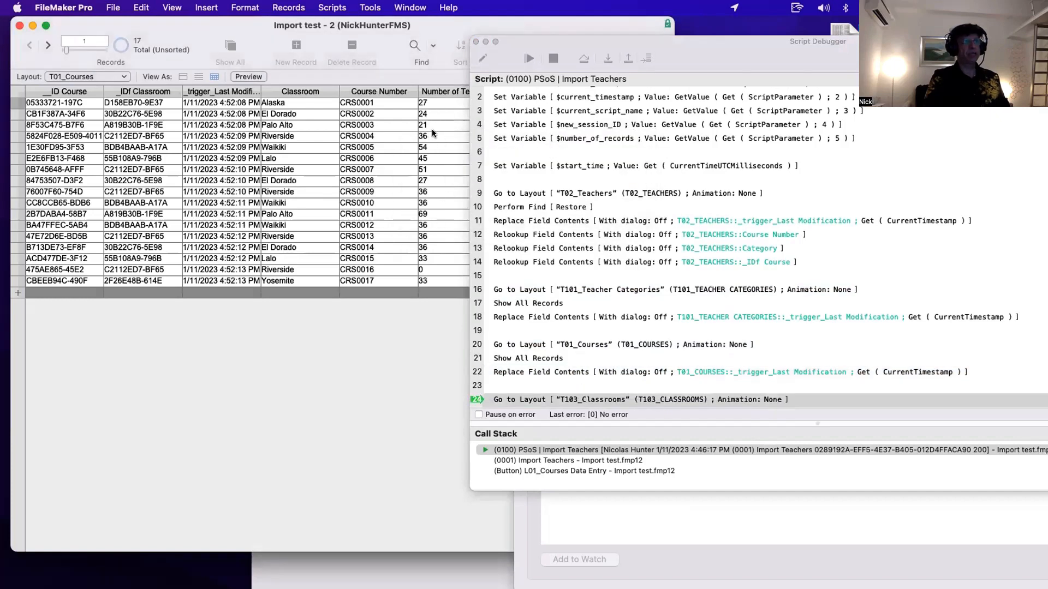
- Step through the Classrooms section, $duration and Import Sessions record creation until the PSoS script returns to Import Teachers
left_click_drag(545, 42, 623, 44)
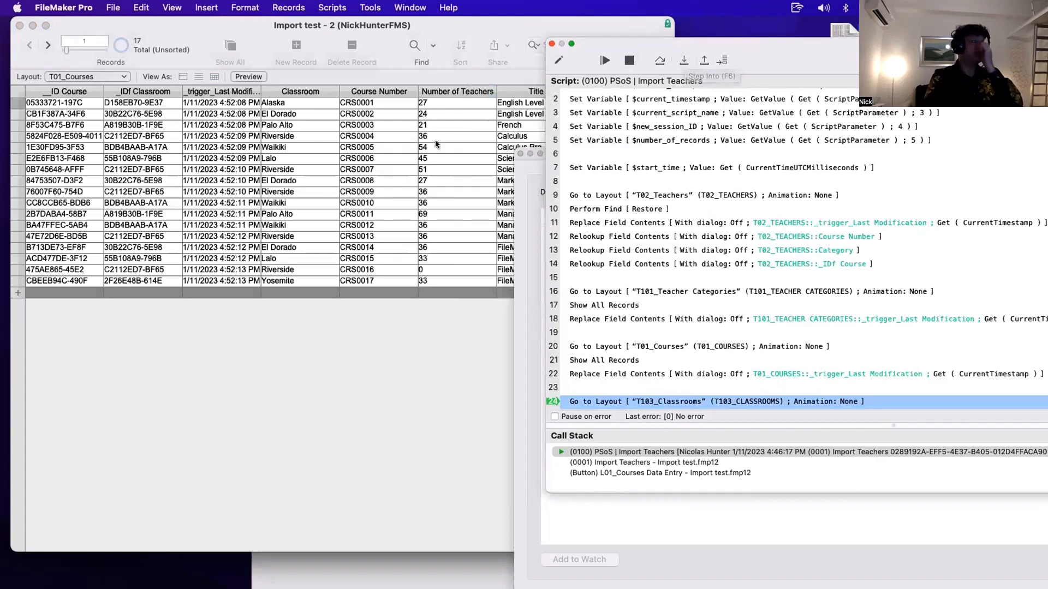
left_click(682, 60)
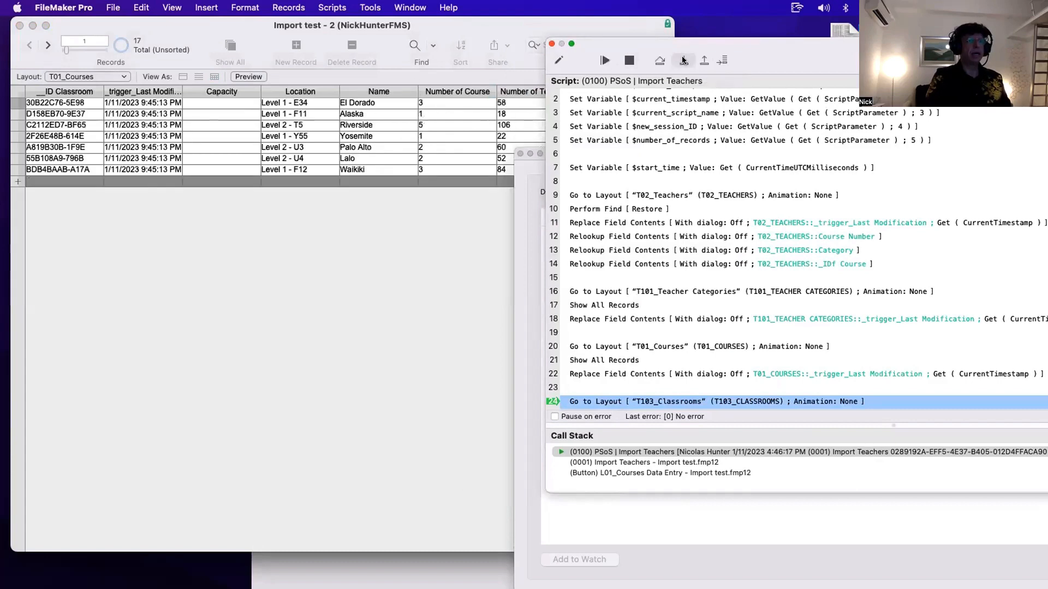
left_click(682, 60)
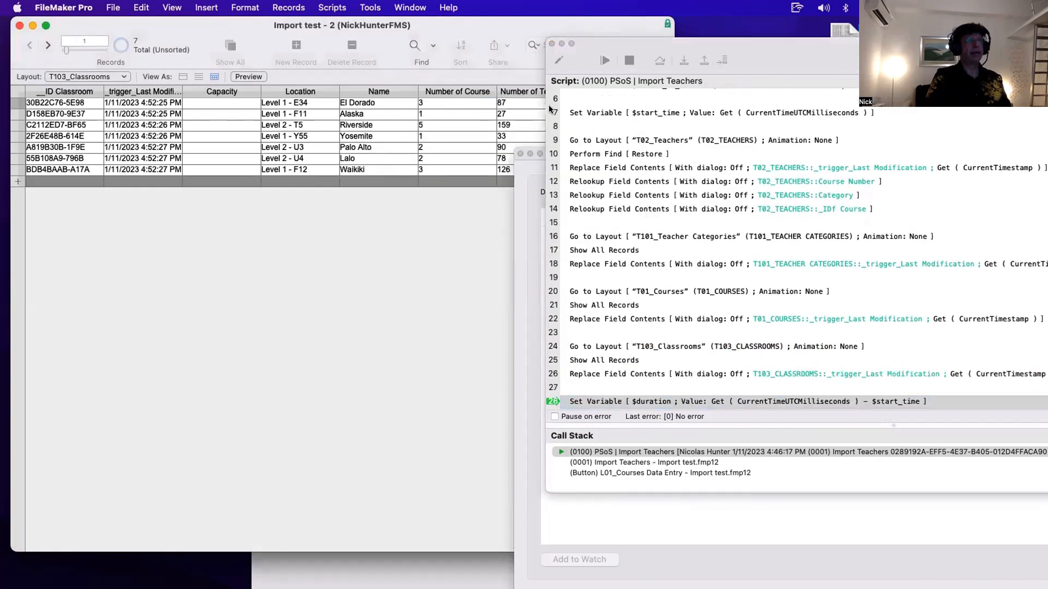
left_click(682, 61)
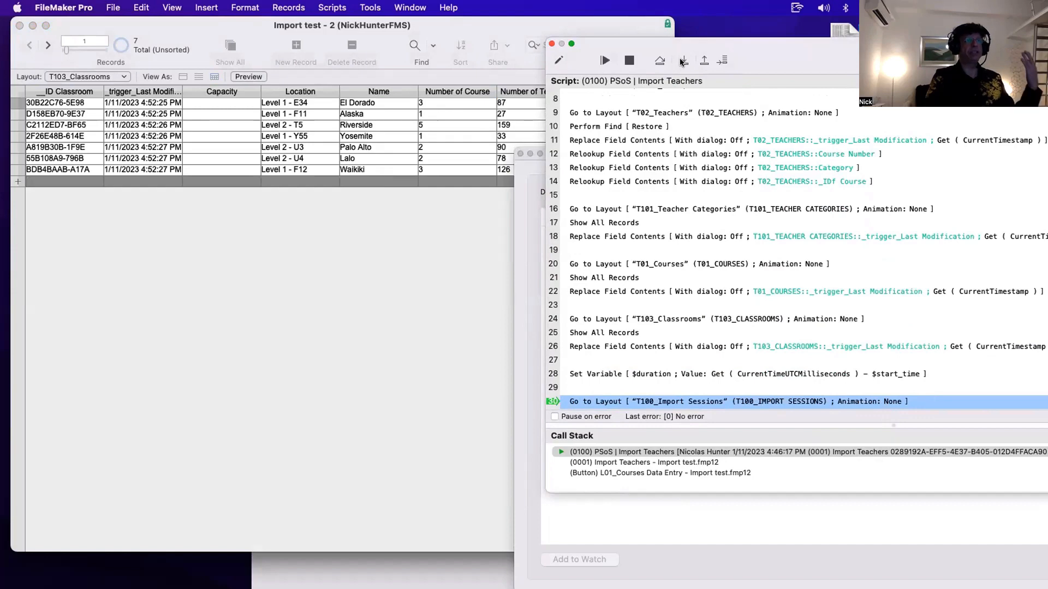
left_click(683, 61)
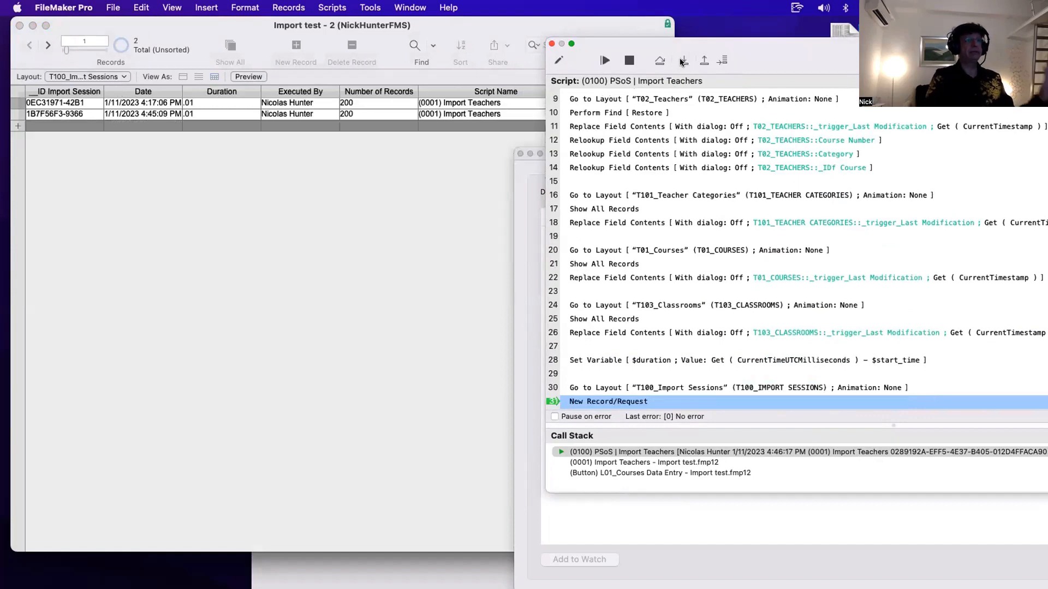
left_click(682, 61)
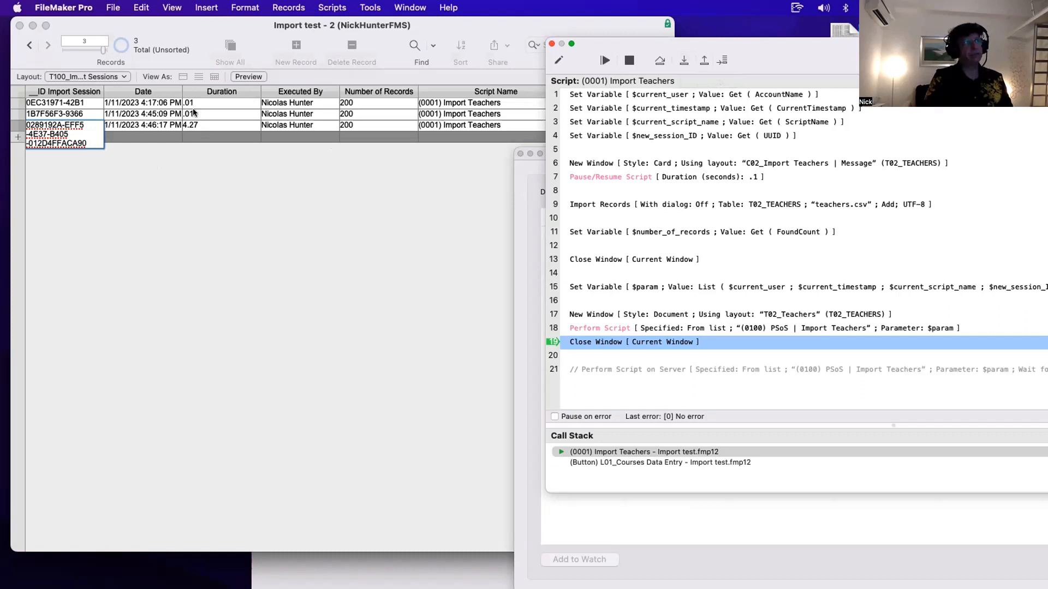
- Finish the debugged run and close the Script Debugger and Data Viewer
left_click(682, 55)
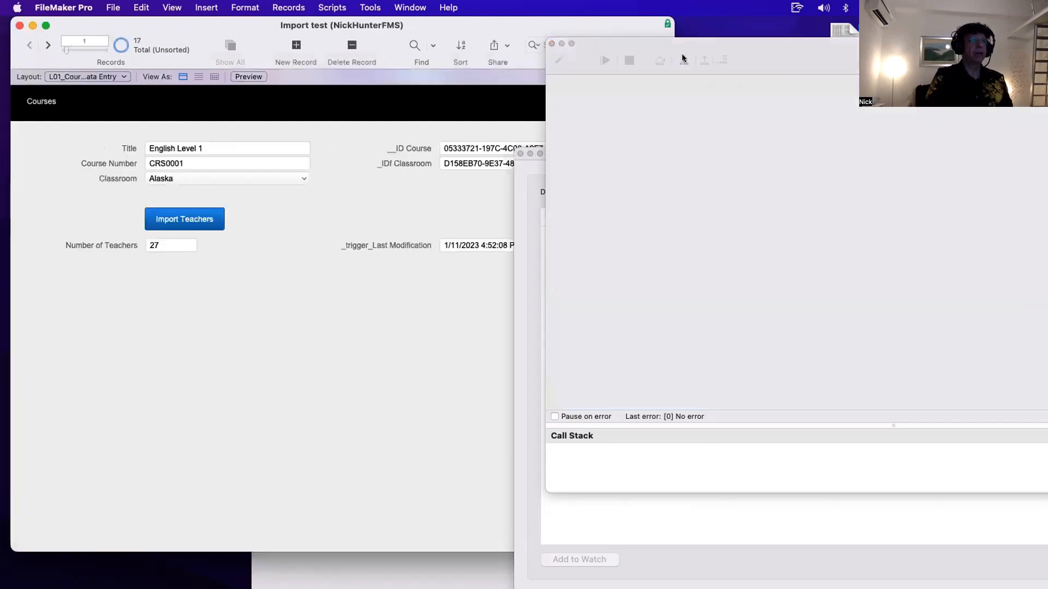
left_click(551, 44)
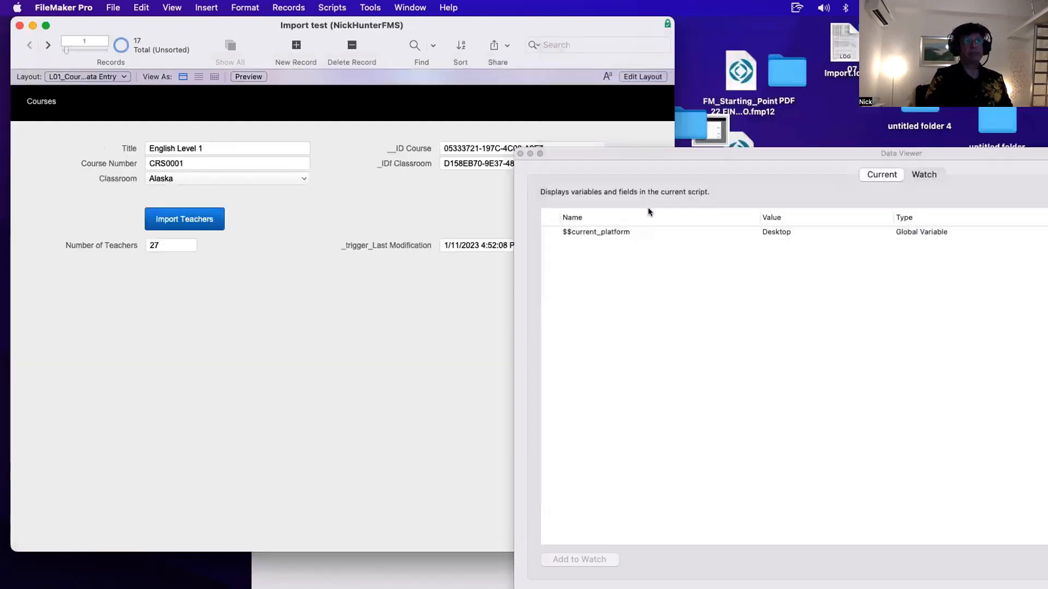
left_click(519, 154)
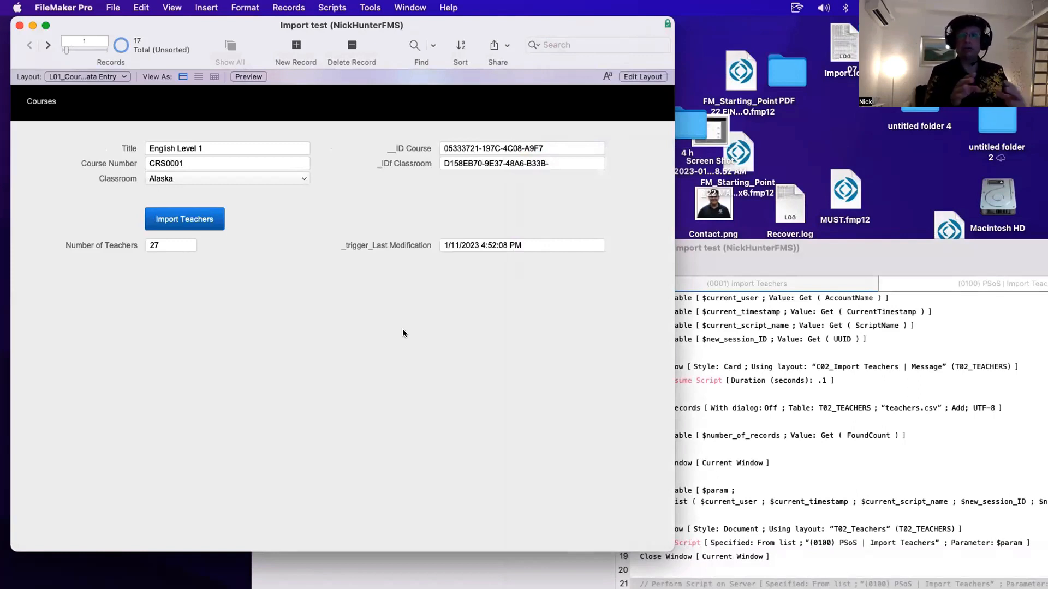
- Re-enable the Perform Script on Server line and comment out lines 17 to 19, saving the Import Teachers script
left_click_drag(741, 259, 634, 97)
key("super+slash")
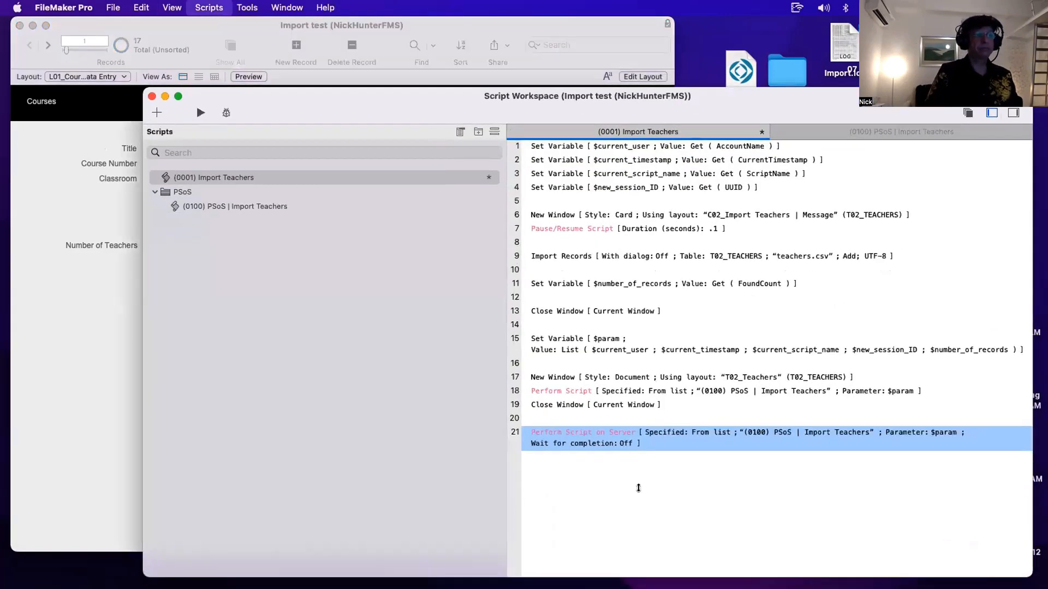
key("super+s")
left_click(557, 375)
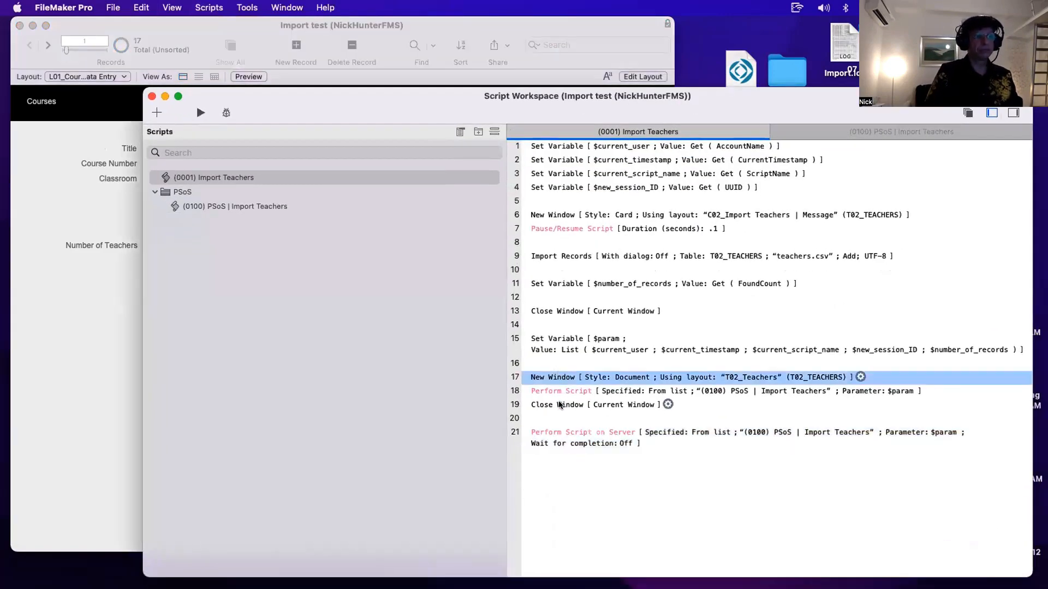
left_click(560, 405, "shift")
key("super+slash")
key("super+s")
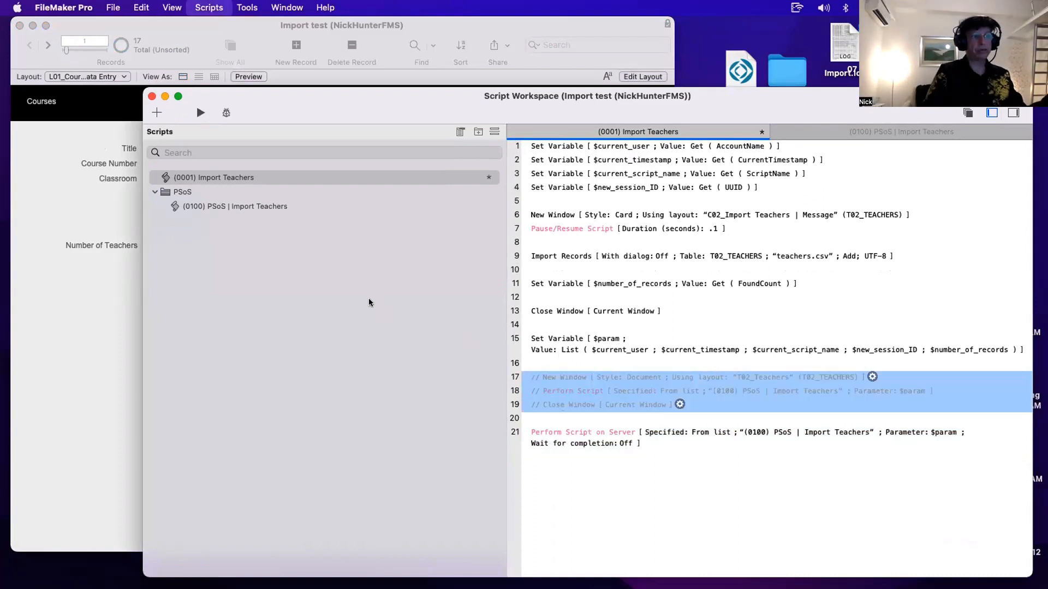
- Run Import Teachers from the English Level 1 course record
left_click(79, 216)
left_click(194, 219)
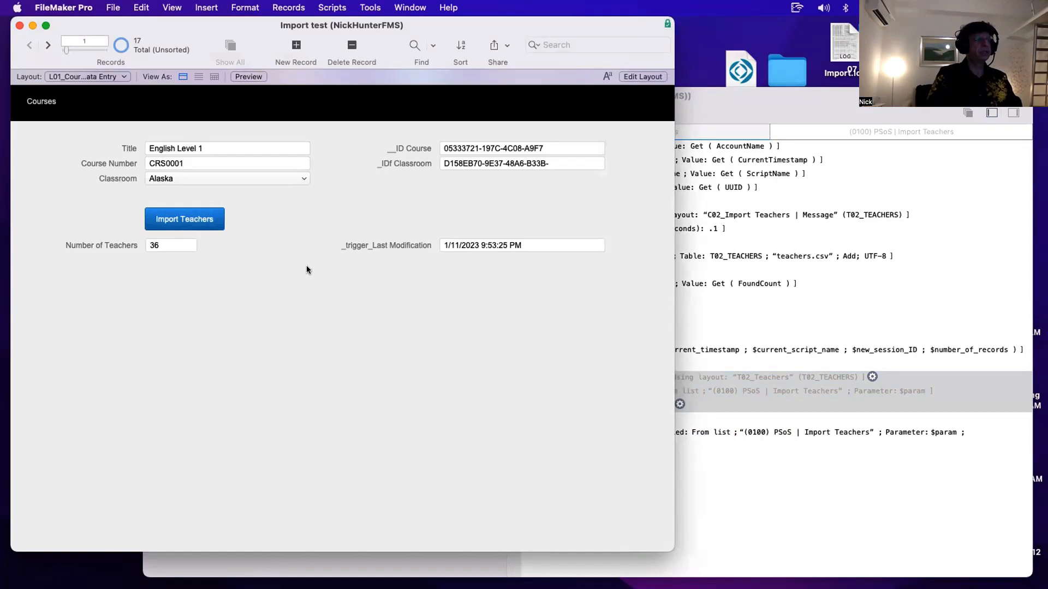
- Examine the _IDf Import Session field of the TCH_Teachers table in Manage Database
left_click(856, 299)
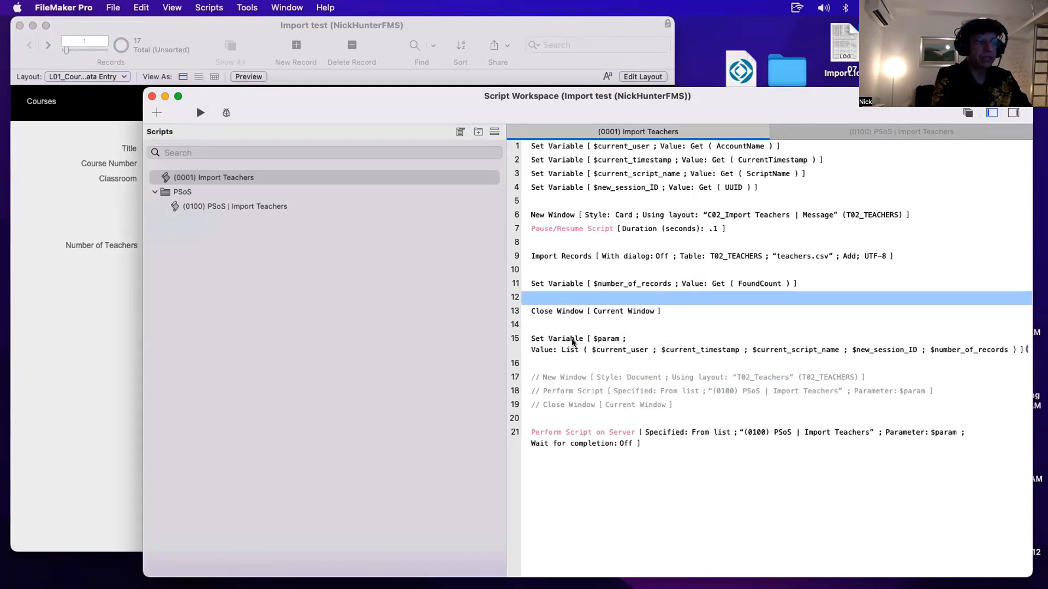
key("super+shift+d")
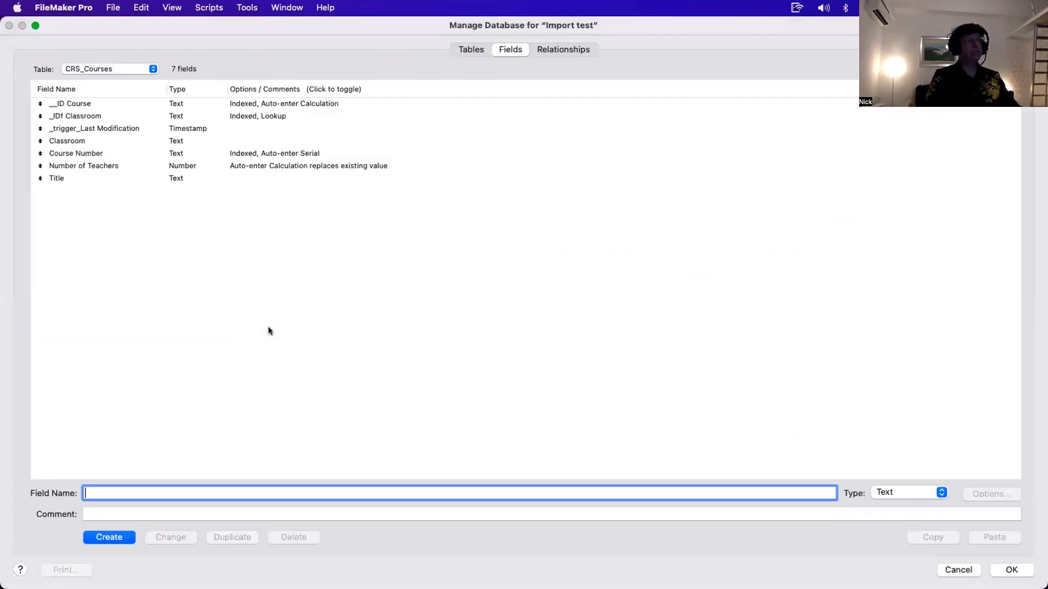
left_click(90, 69)
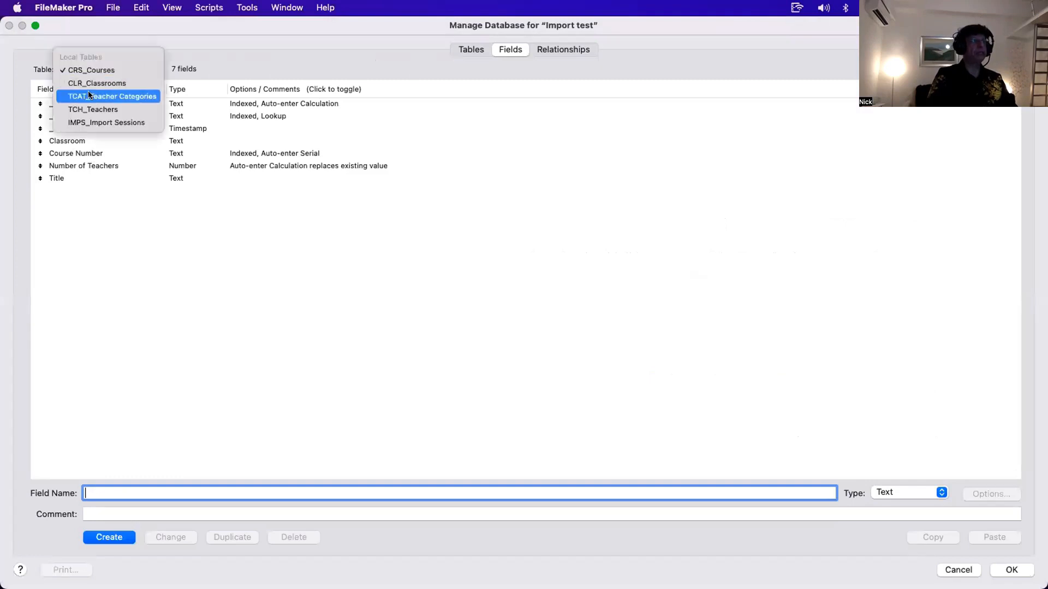
left_click(93, 109)
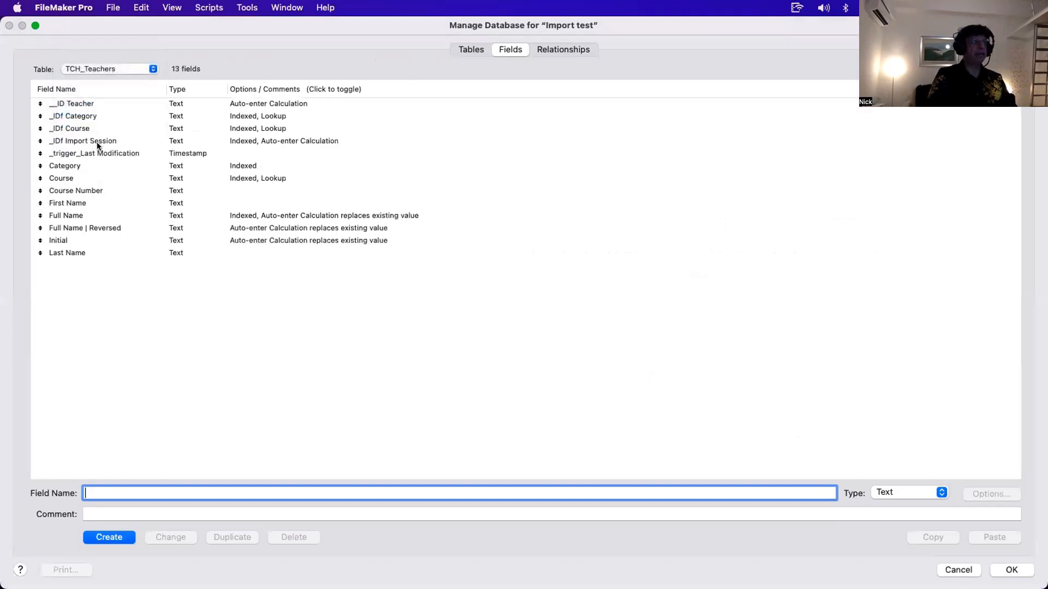
left_click(109, 143)
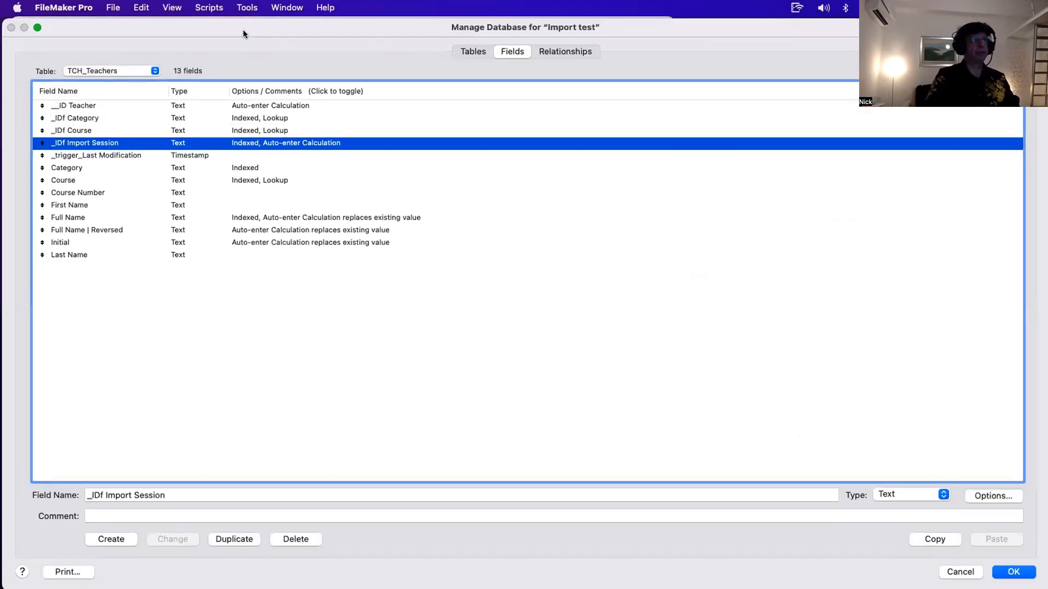
left_click_drag(232, 25, 289, 53)
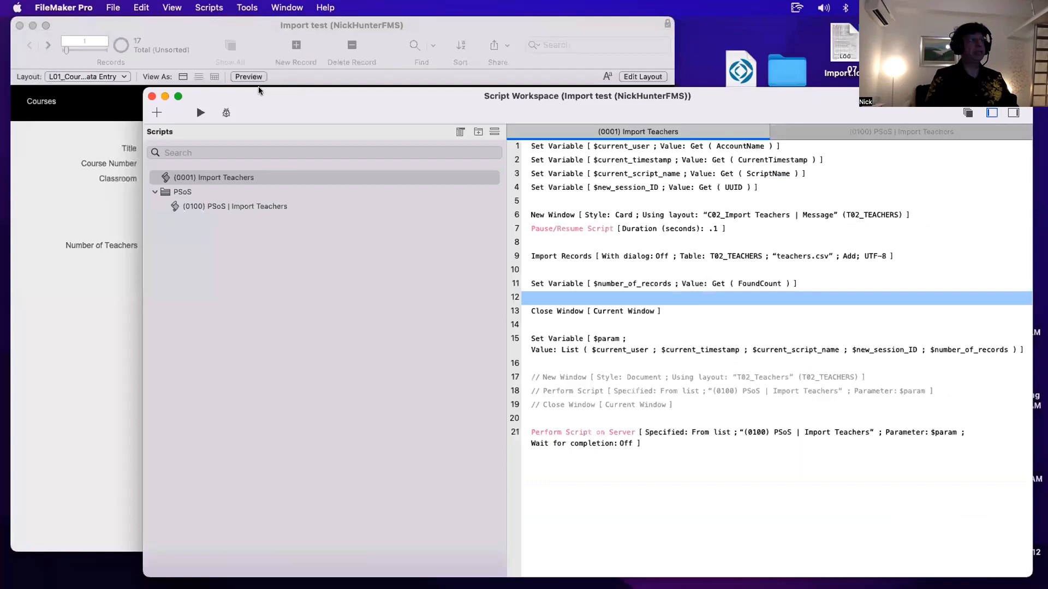
left_click(258, 83)
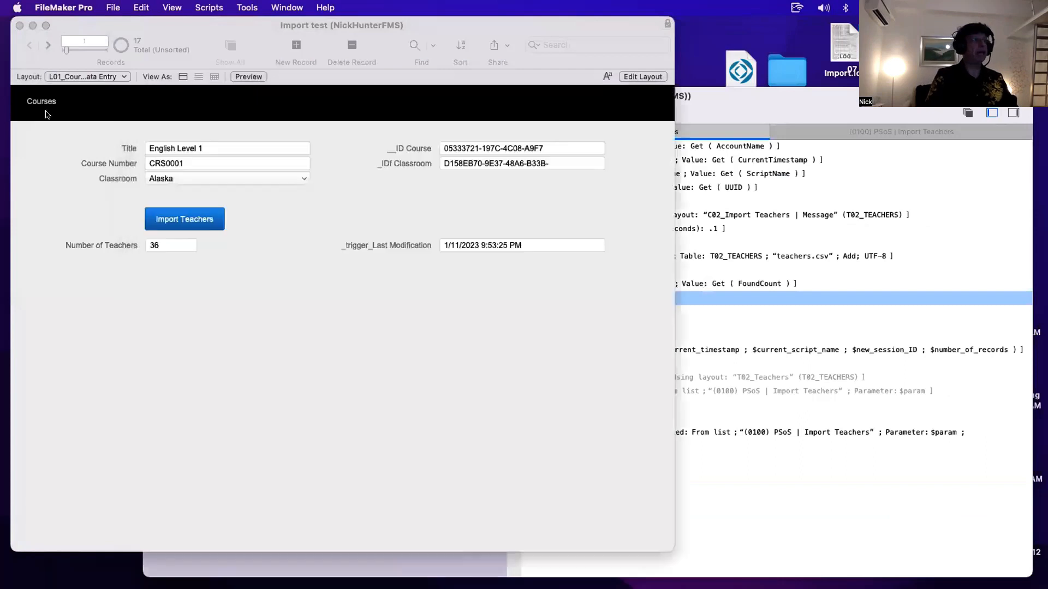
- Switch to the Import Sessions list and inspect the teacher records of the latest session
left_click(69, 78)
left_click(76, 104)
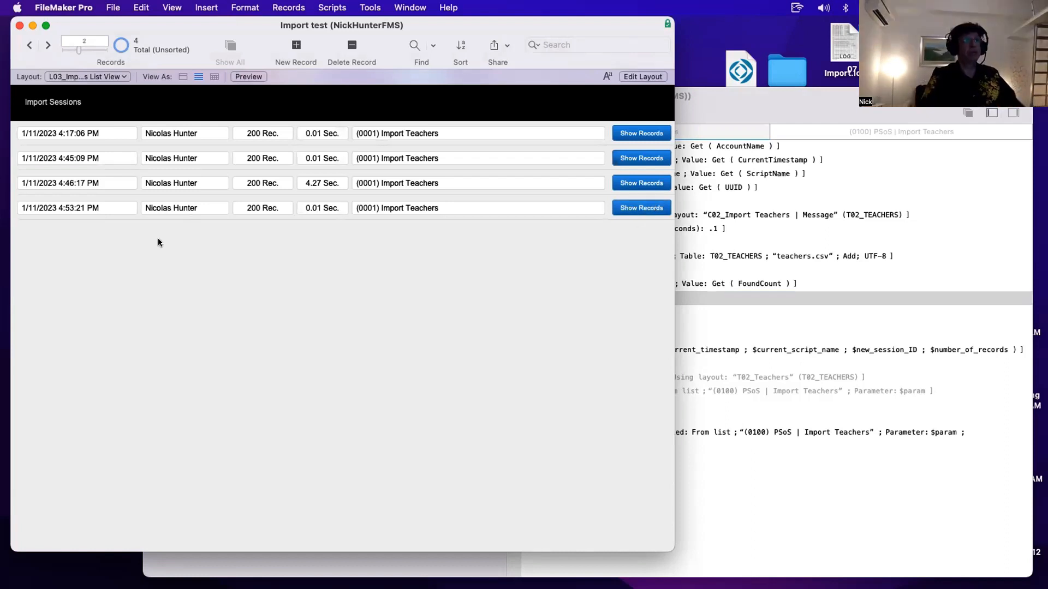
left_click(633, 208)
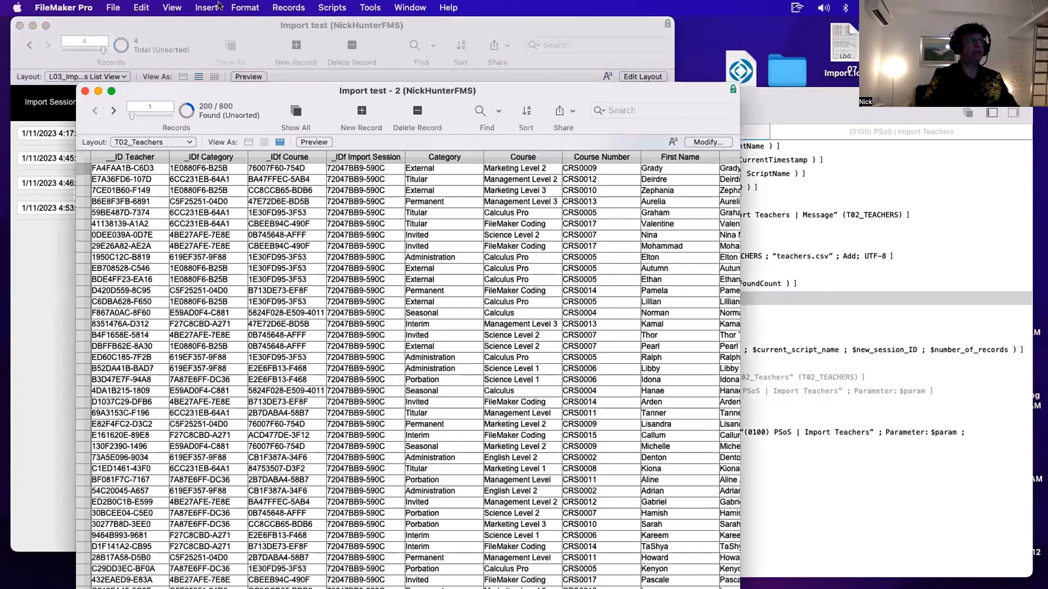
left_click(278, 7)
left_click(278, 6)
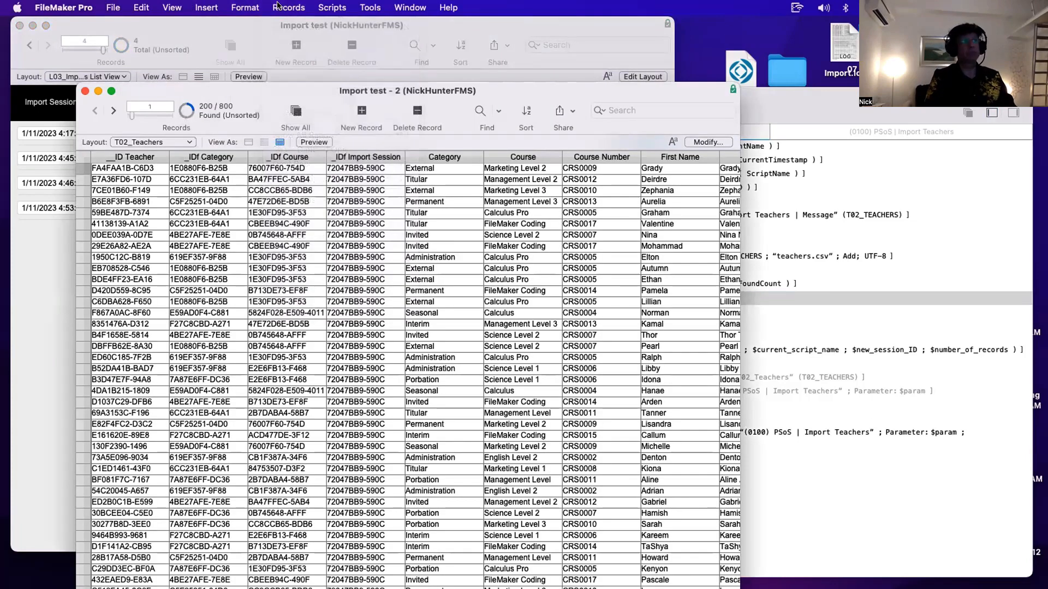
left_click(279, 6)
left_click(327, 7)
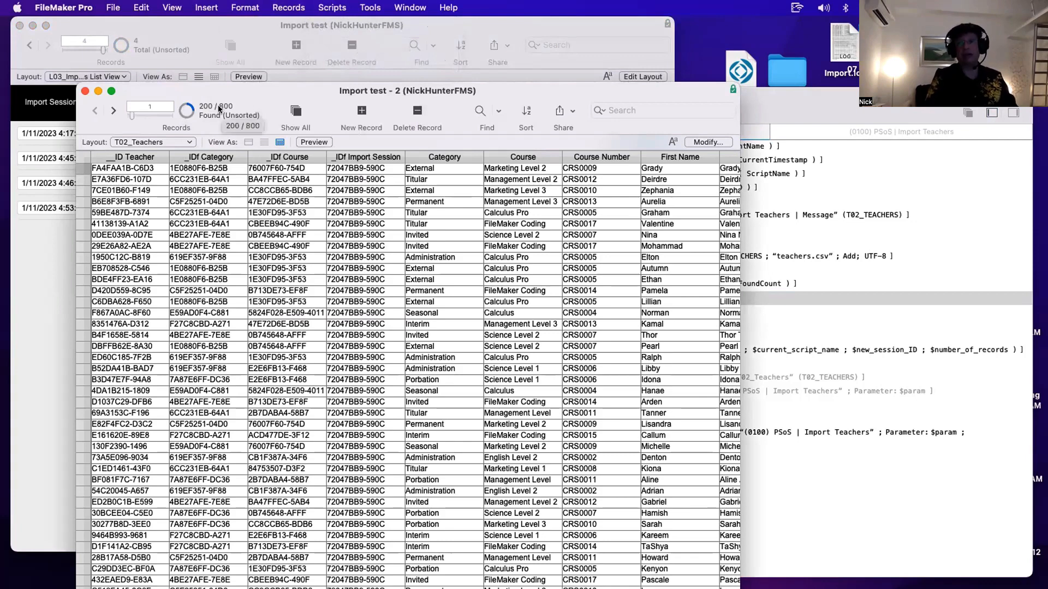
left_click(362, 167)
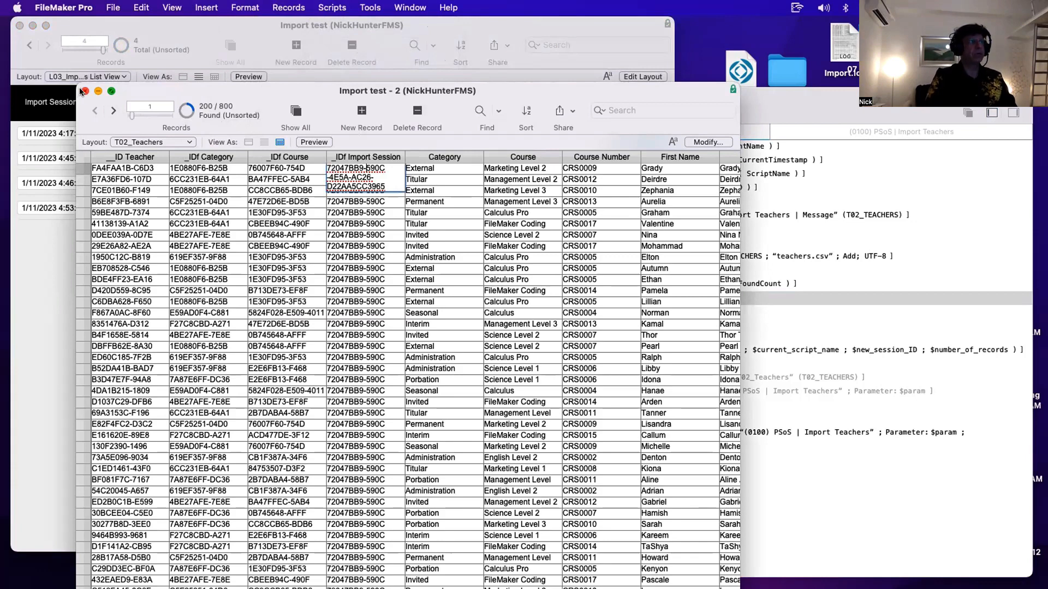
key("super+w")
- Inspect the teacher records imported by the second import session
left_click(648, 159)
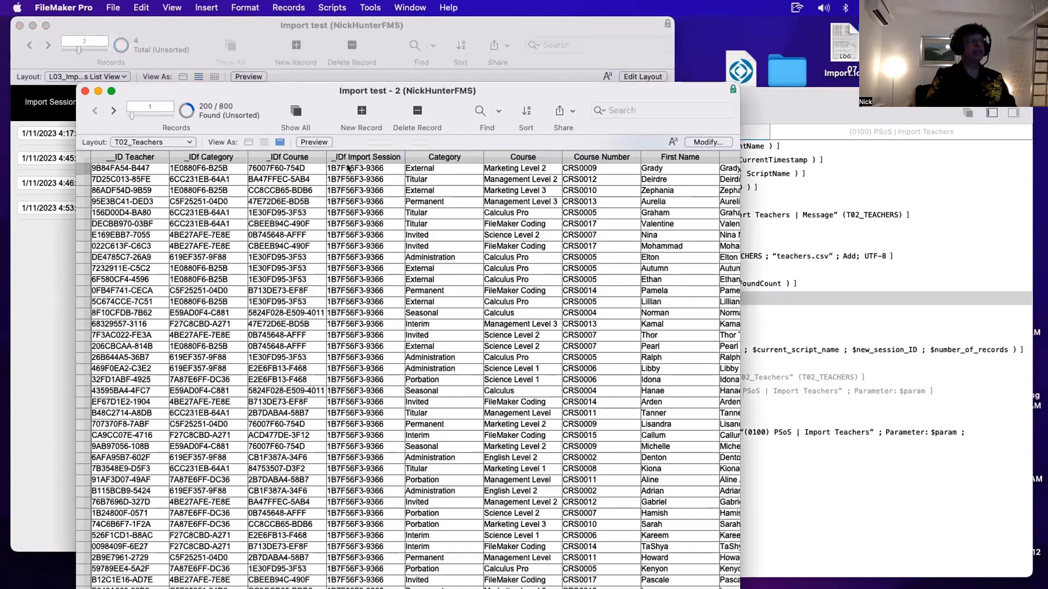
left_click(340, 171)
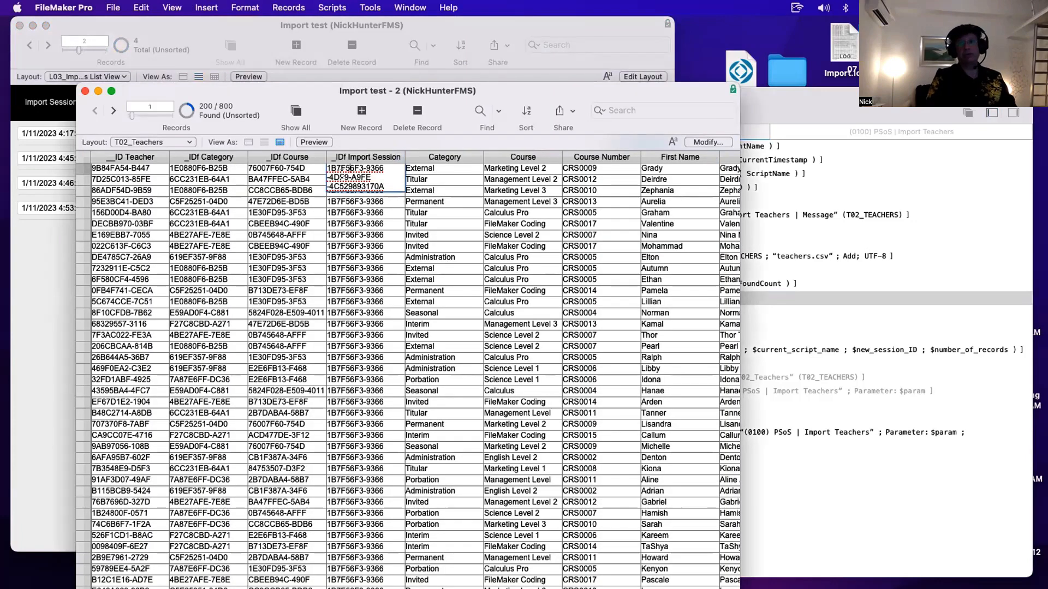
key("super+w")
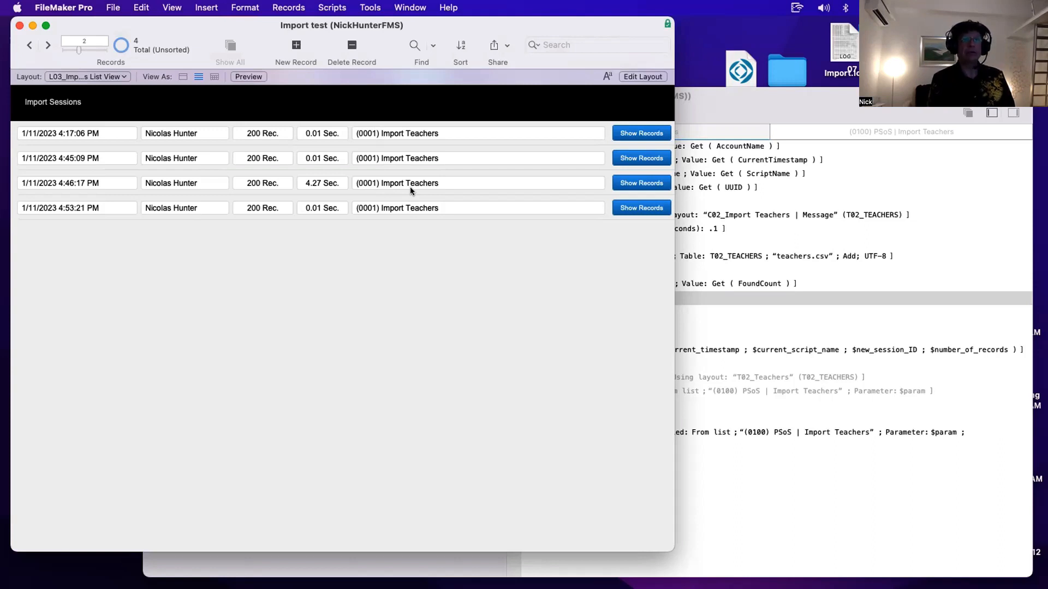
- Review the teachers.csv file and the Import Records and Perform Script on Server lines of the script
left_click_drag(256, 27, 397, 41)
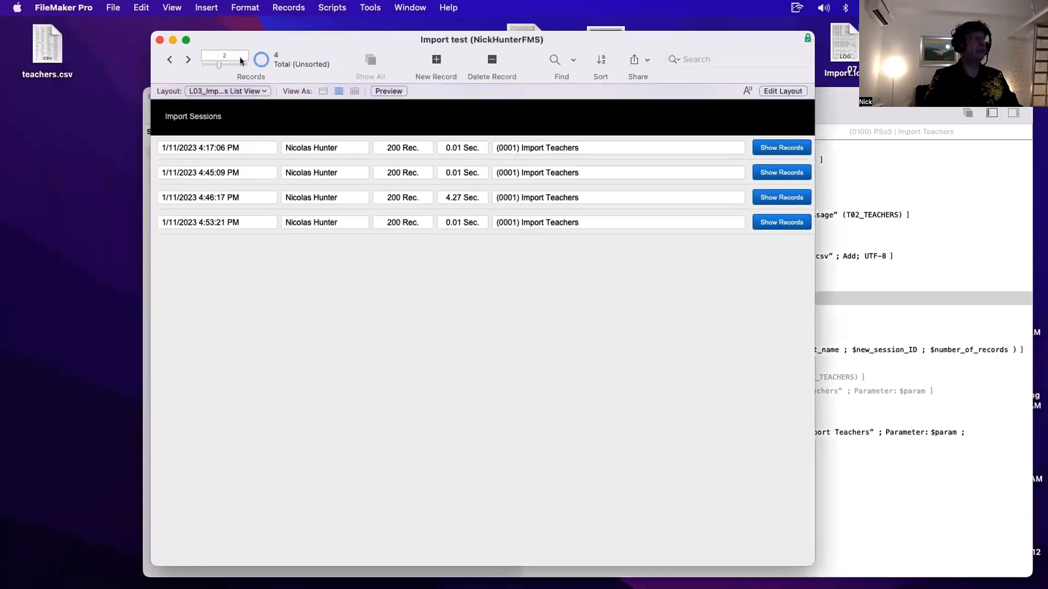
left_click(50, 37)
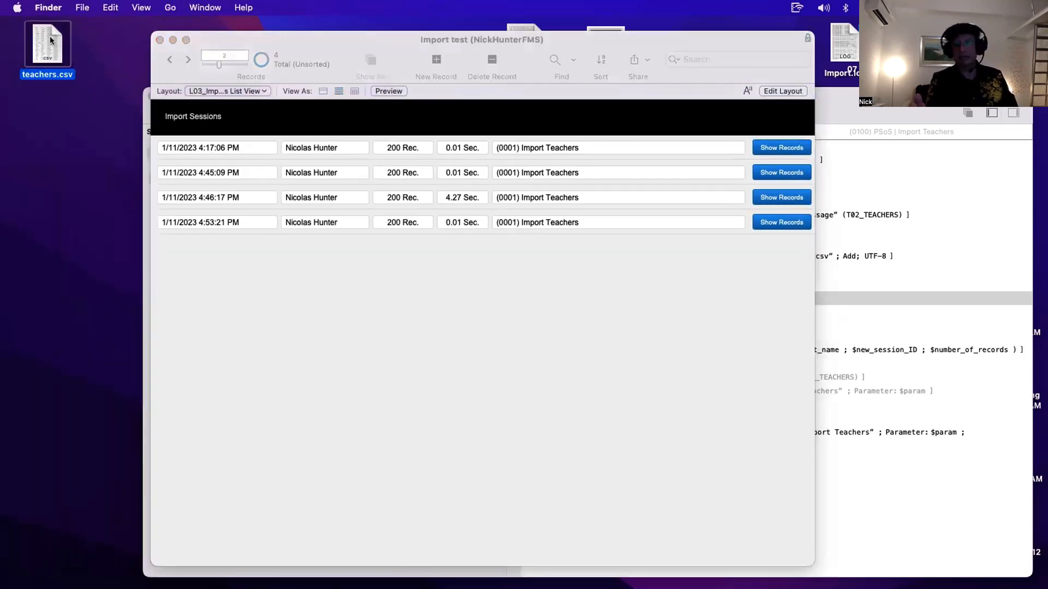
left_click(967, 290)
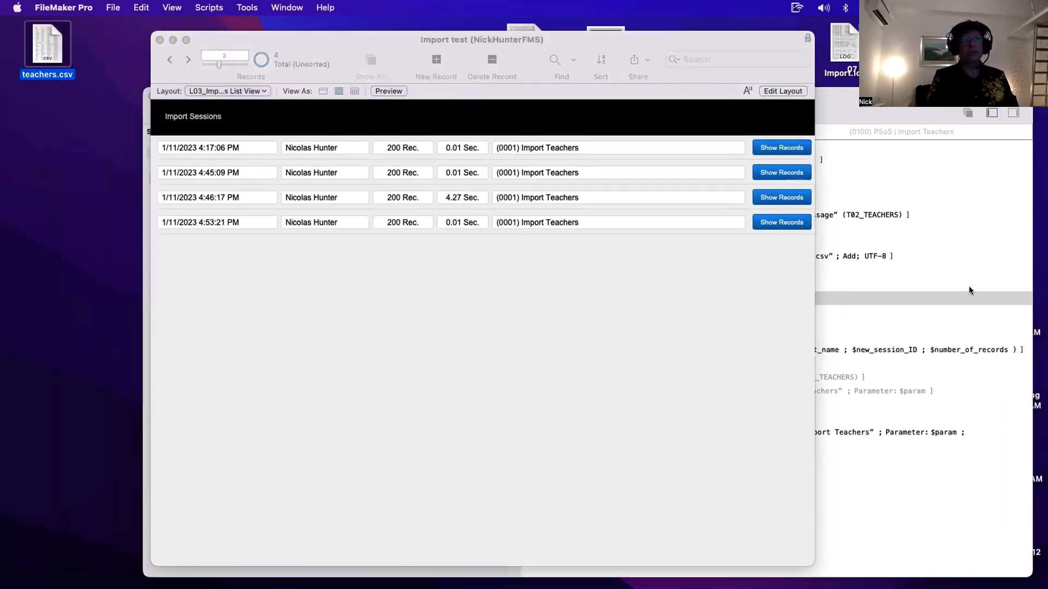
left_click(600, 258)
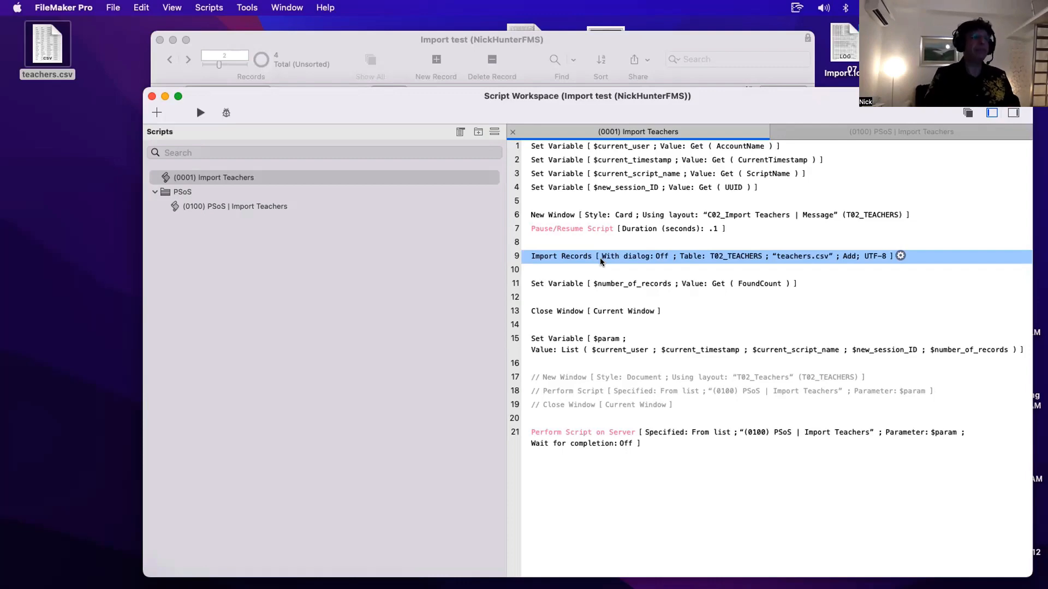
left_click_drag(519, 106, 456, 193)
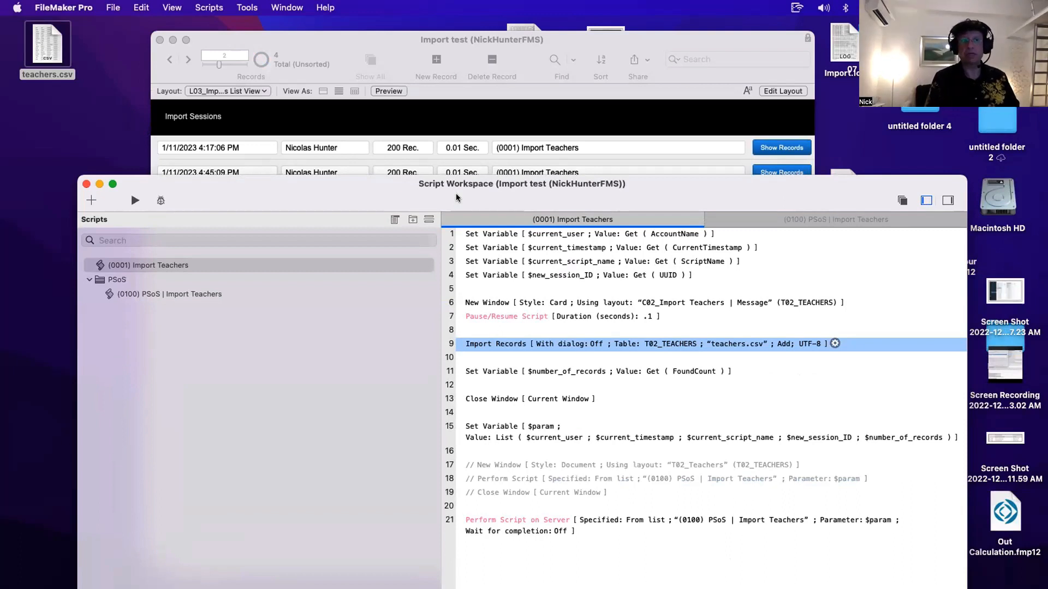
left_click(528, 523)
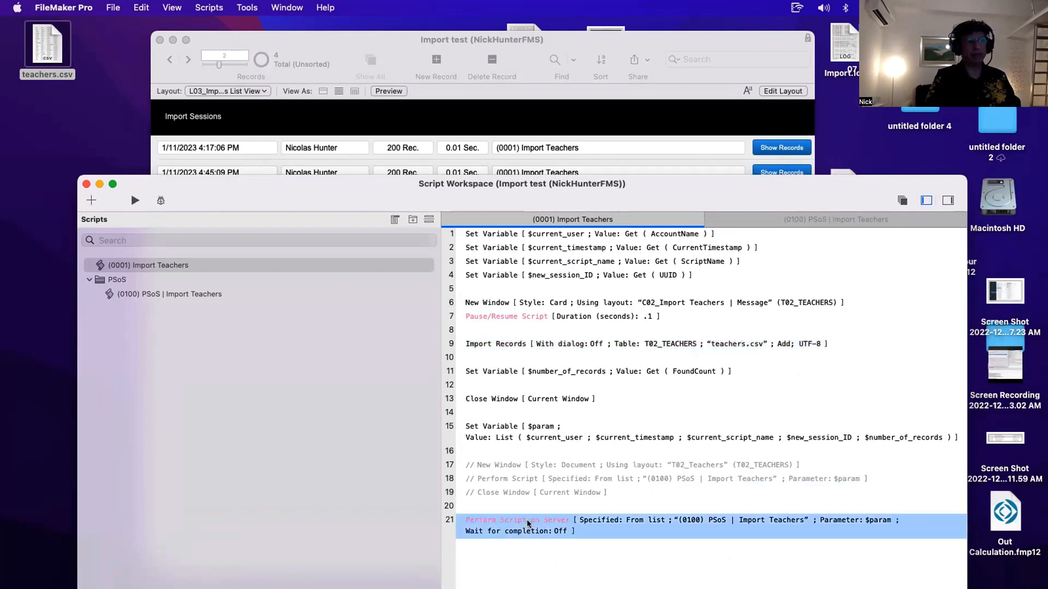
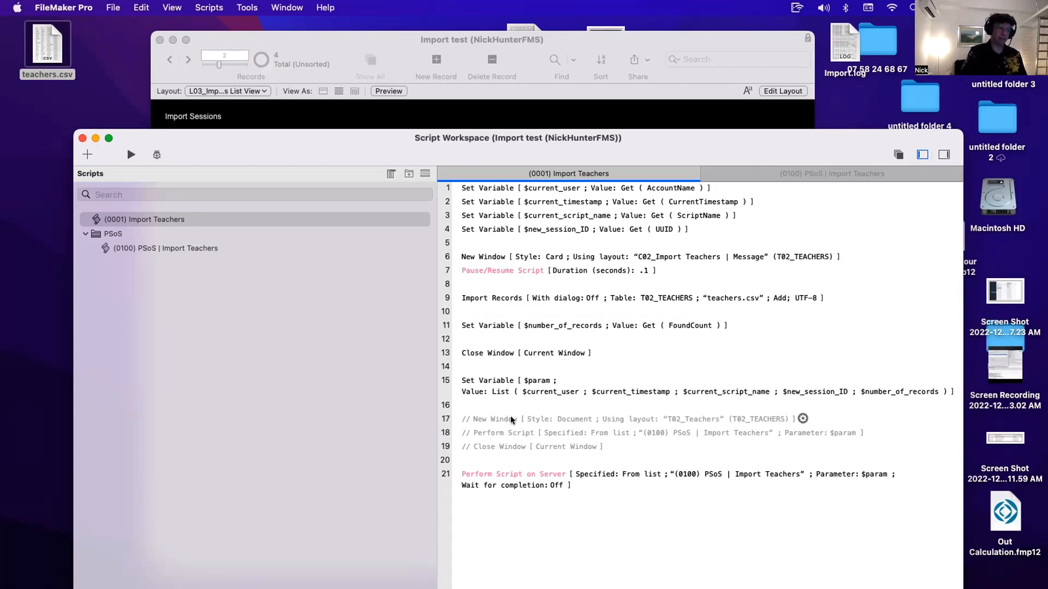
- Copy the $start_time and $duration Set Variable steps from the PSoS | Import Teachers script
left_click(491, 460)
left_click(493, 366)
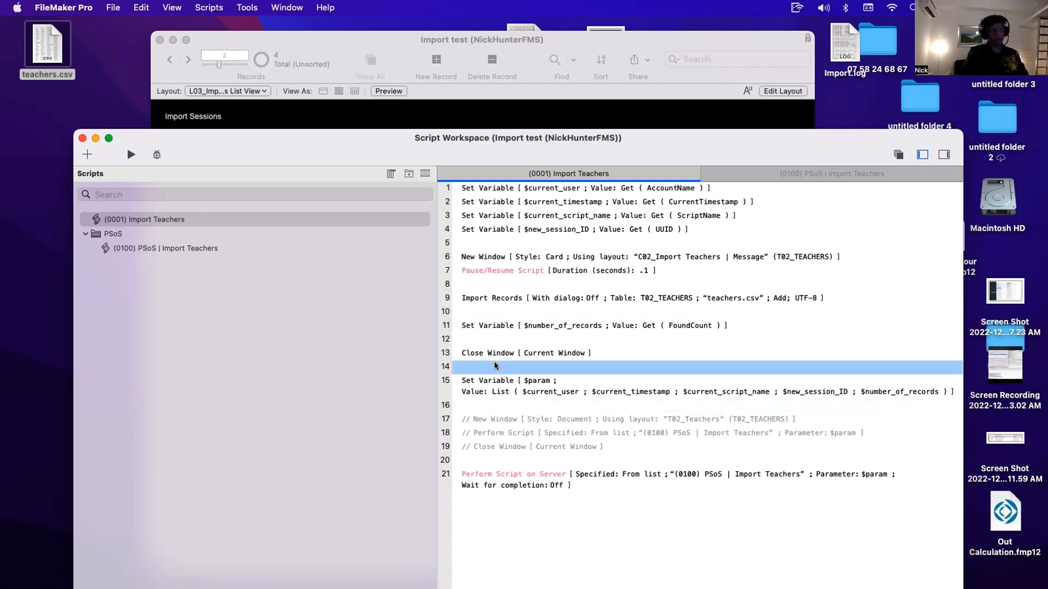
left_click(499, 339)
left_click(500, 313, "super")
left_click(512, 285)
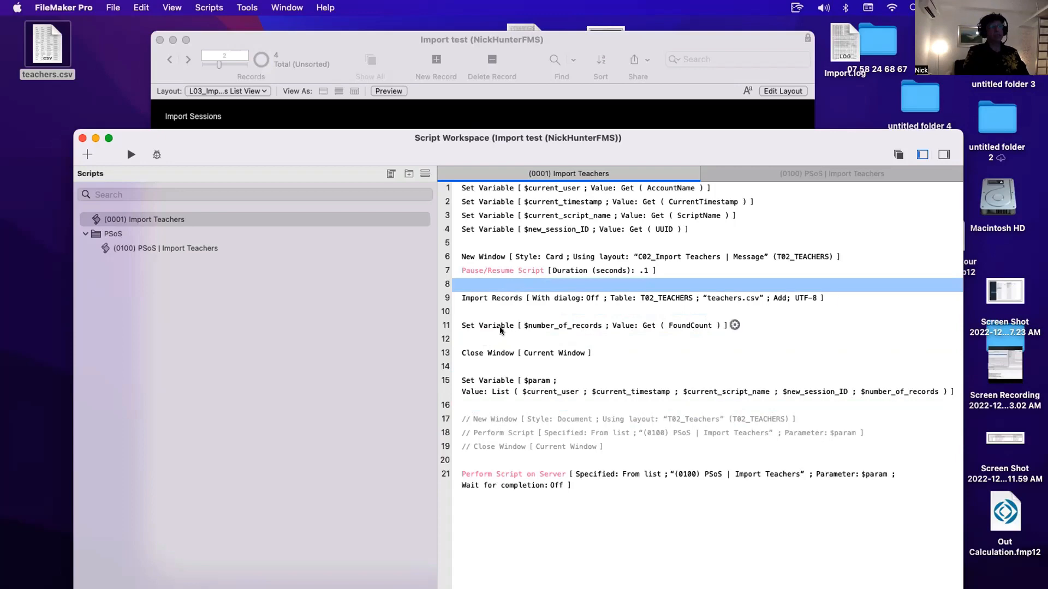
left_click(499, 245)
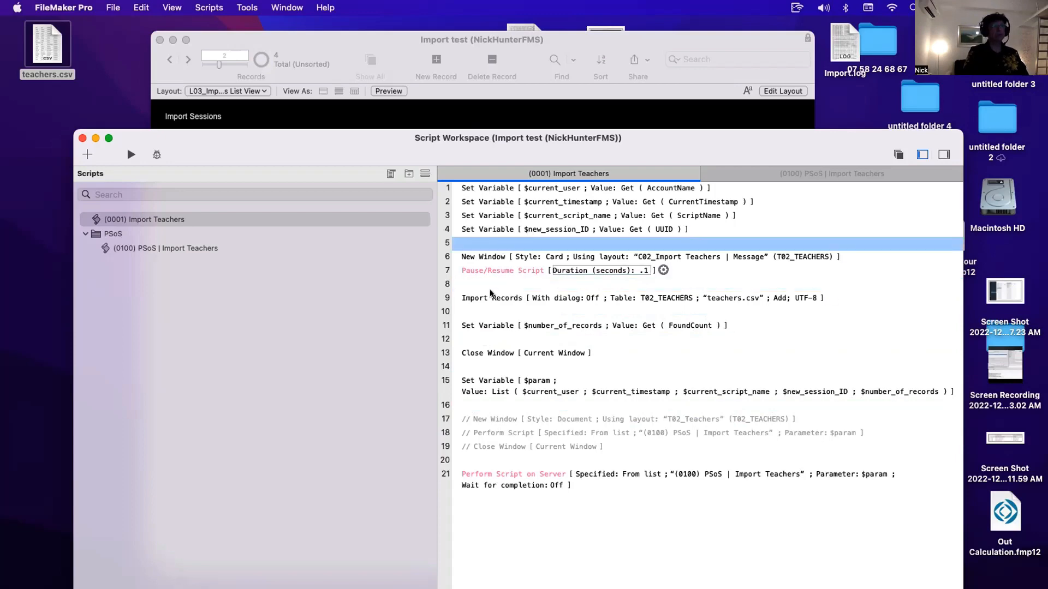
left_click(234, 250)
left_click(493, 230)
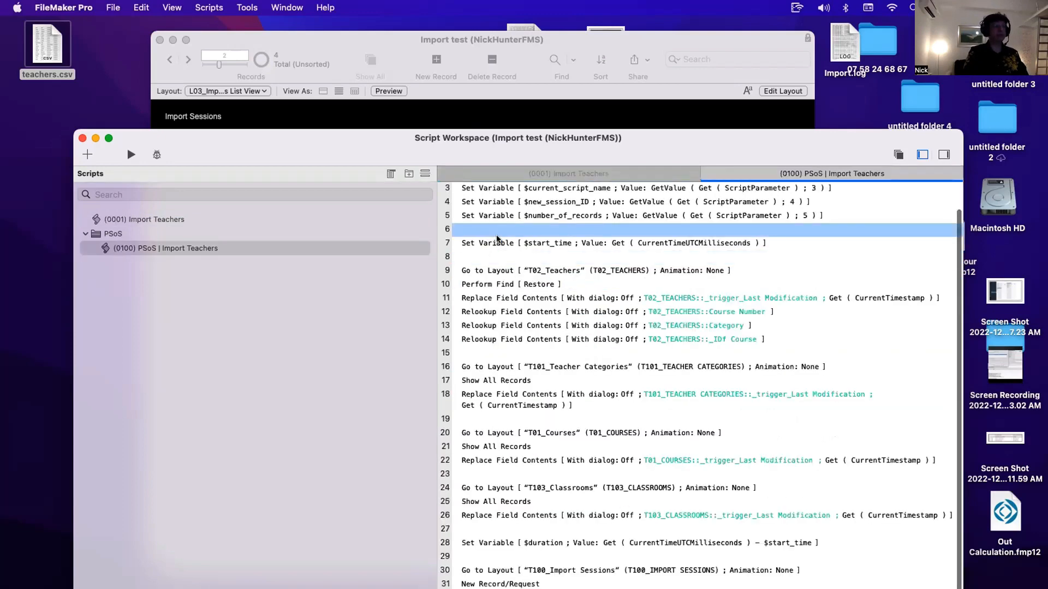
left_click(496, 240)
left_click(505, 543, "super")
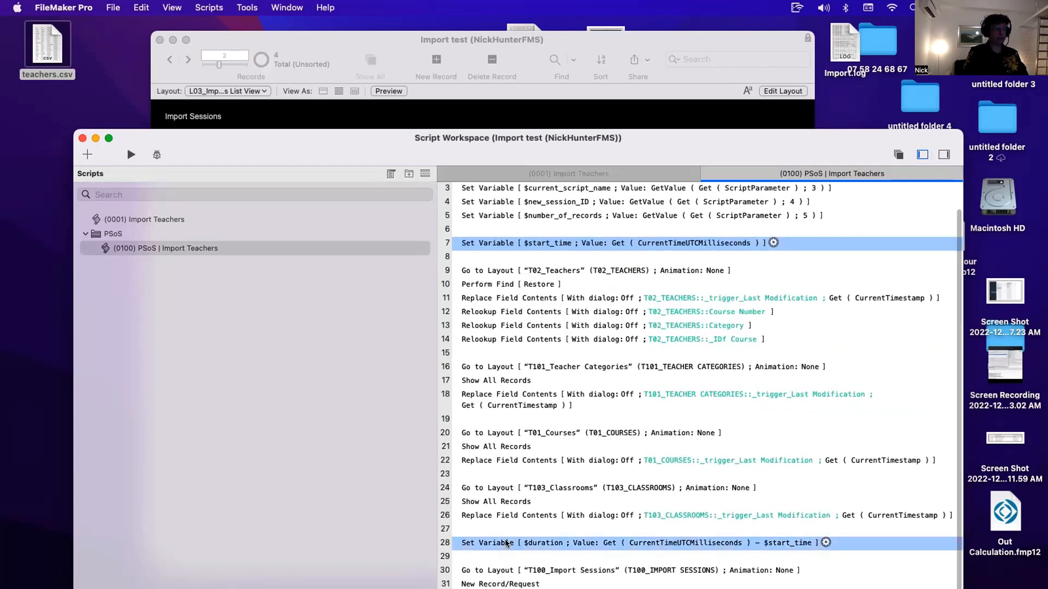
- Paste the two Set Variable steps into the Import Teachers script after the $new_session_ID step
left_click(199, 219)
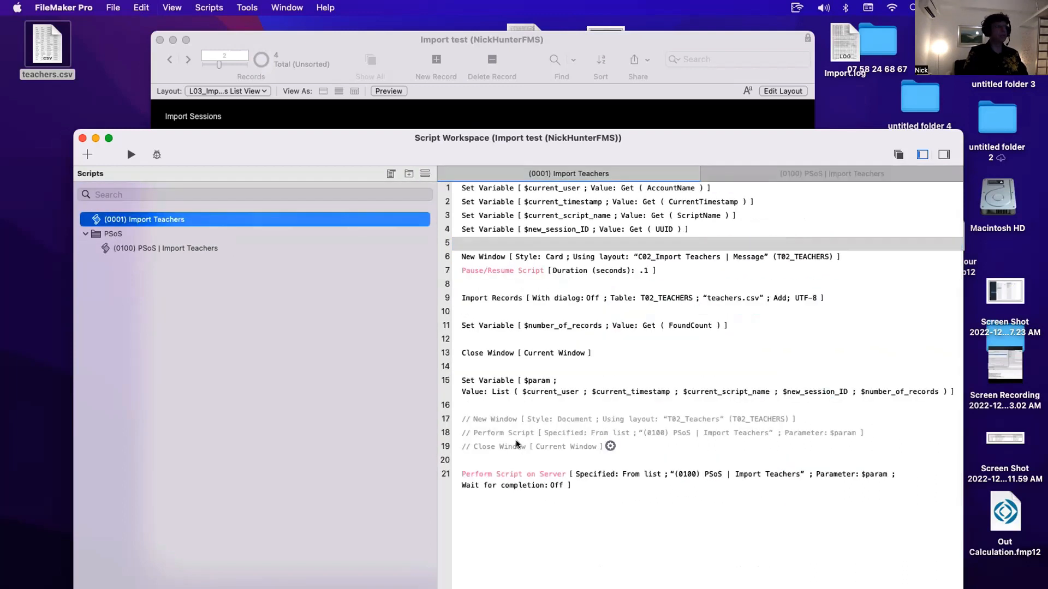
left_click(497, 246)
type("Set Variable [ $start_time ; Value: Get ( CurrentTimeUTCMilliseconds ) ] Set Variable [ $duration ; Value: Get ( CurrentTimeUTCMilliseconds ) - $start_time ]")
left_click(510, 298)
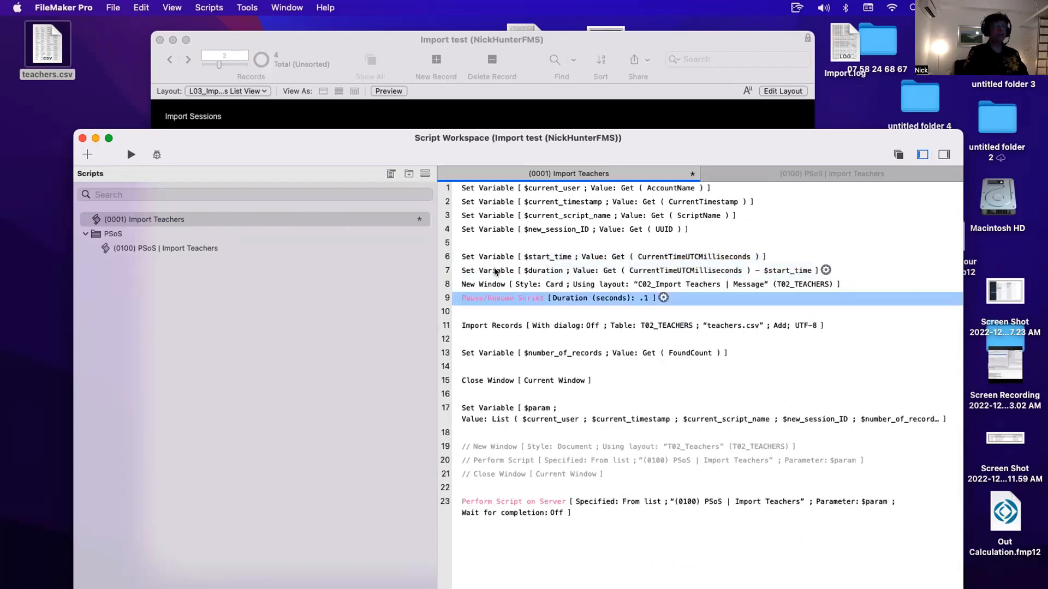
- Move the $duration Set Variable step below the Close Window step
left_click(495, 271)
left_click(513, 258)
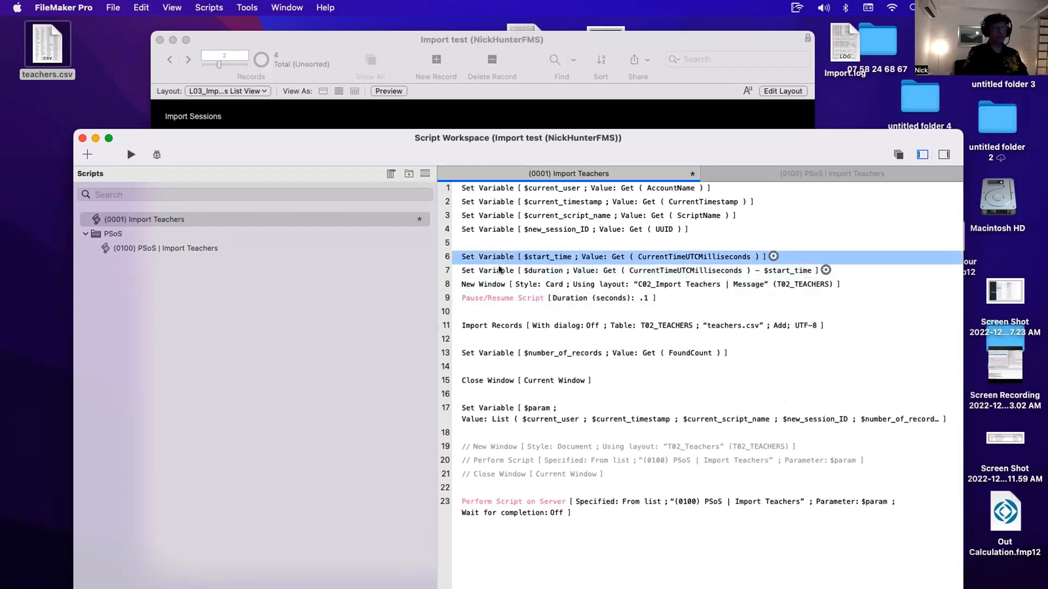
left_click_drag(499, 269, 532, 401)
left_click(520, 397)
key("Return")
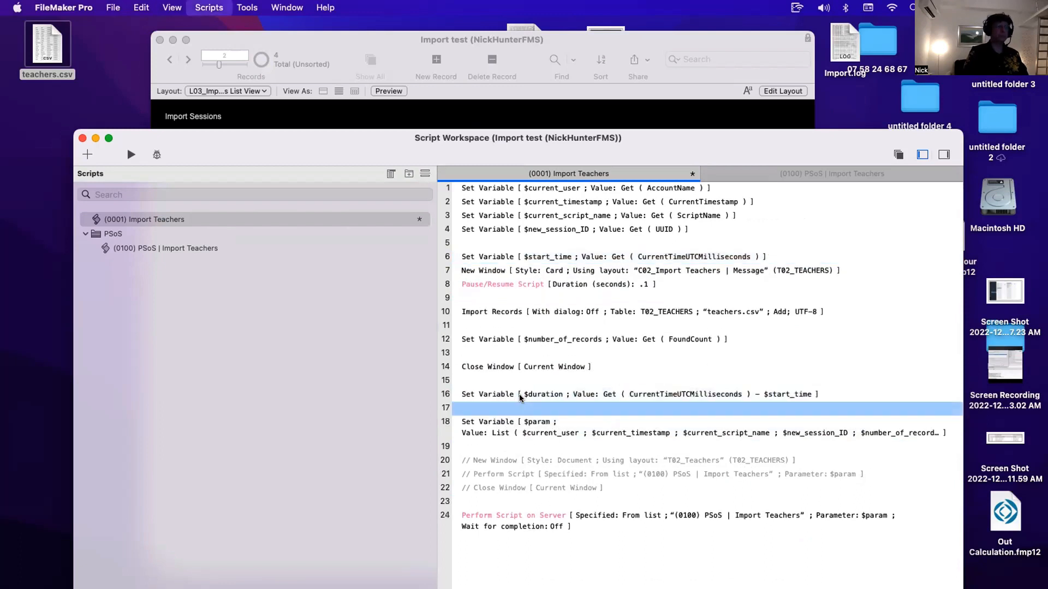
- Inspect the calculations of the $param and $duration Set Variable steps
double_click(526, 430)
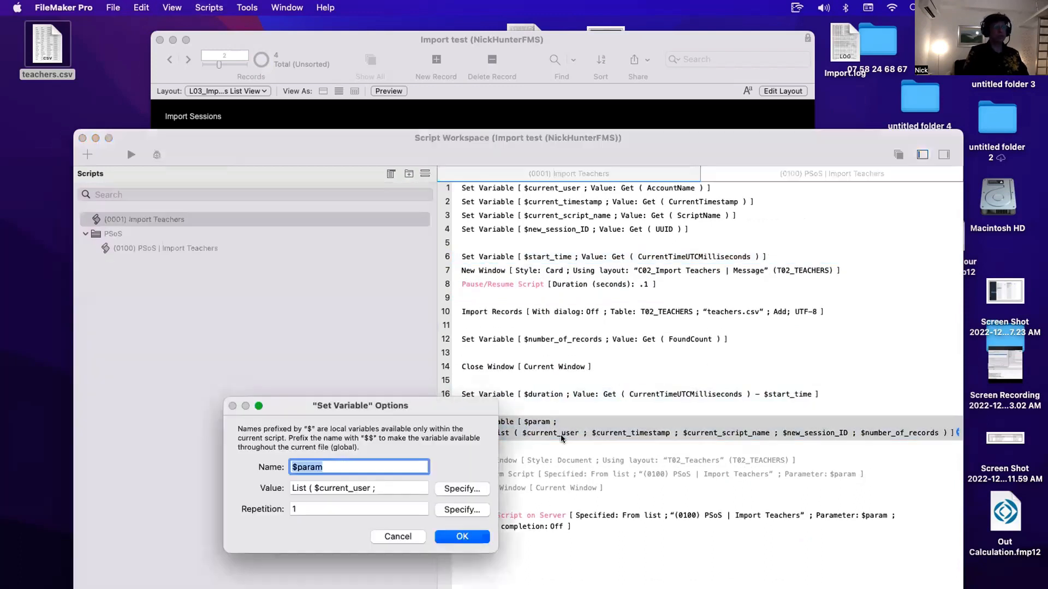
left_click(462, 488)
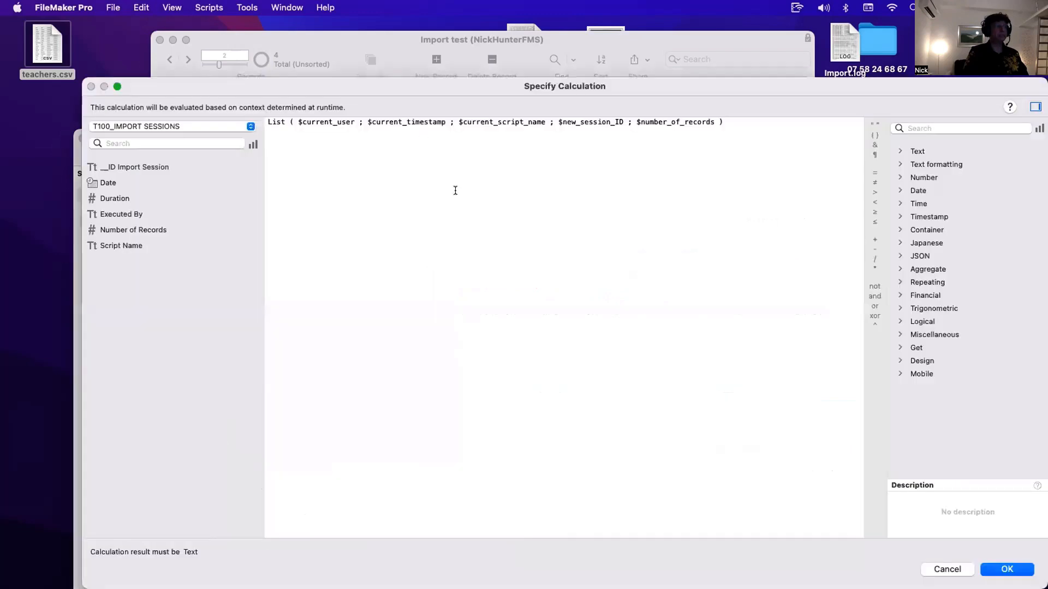
key("Escape")
key("Escape")
double_click(509, 394)
key("super+c")
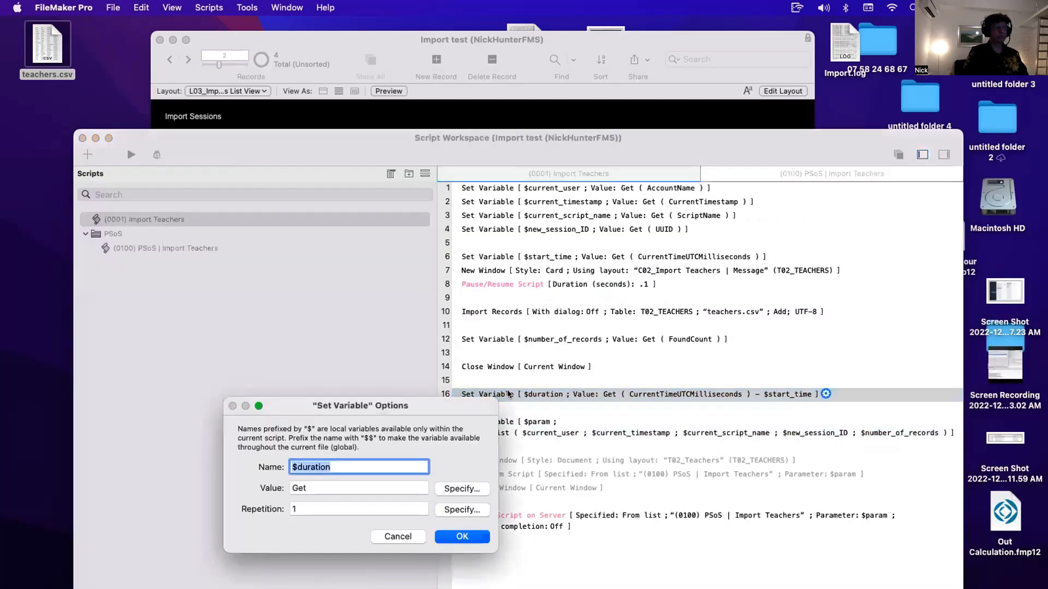
left_click(398, 537)
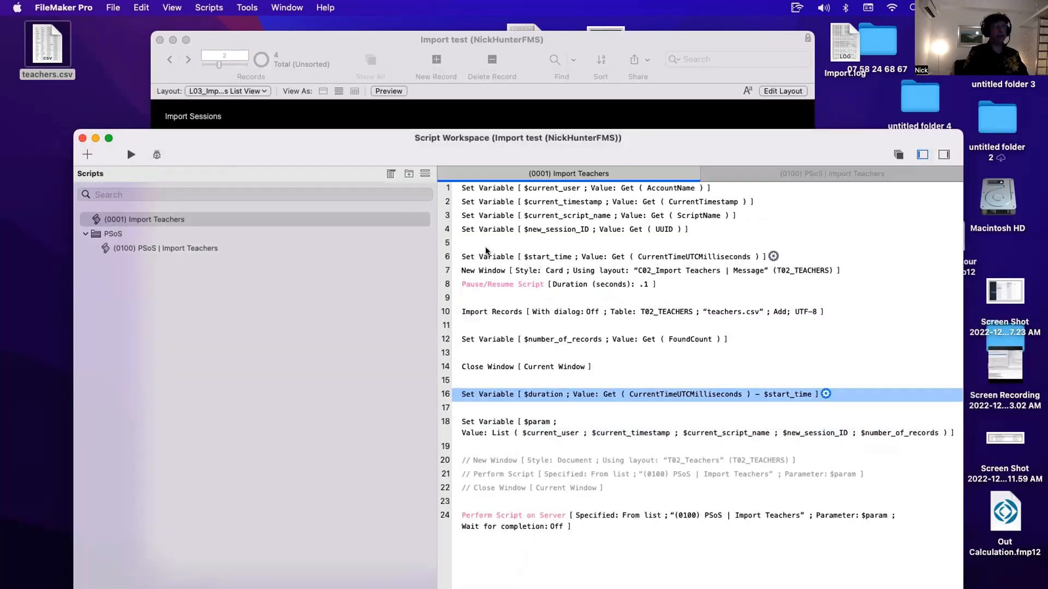
- Rearrange the blank lines so the $start_time step directly follows the $new_session_ID step
left_click(485, 240)
key("BackSpace")
key("Down")
key("Return")
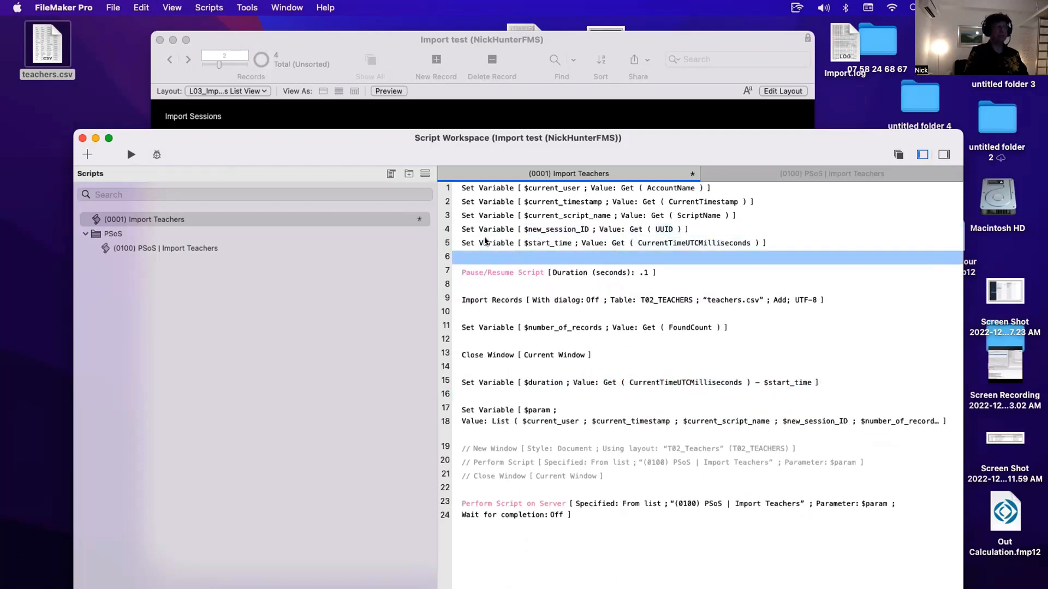
type("New Window [ Style: Card ; Using layout: \"C02_Import Teachers | Message\" (T02_TEACHERS) ]")
left_click(484, 240)
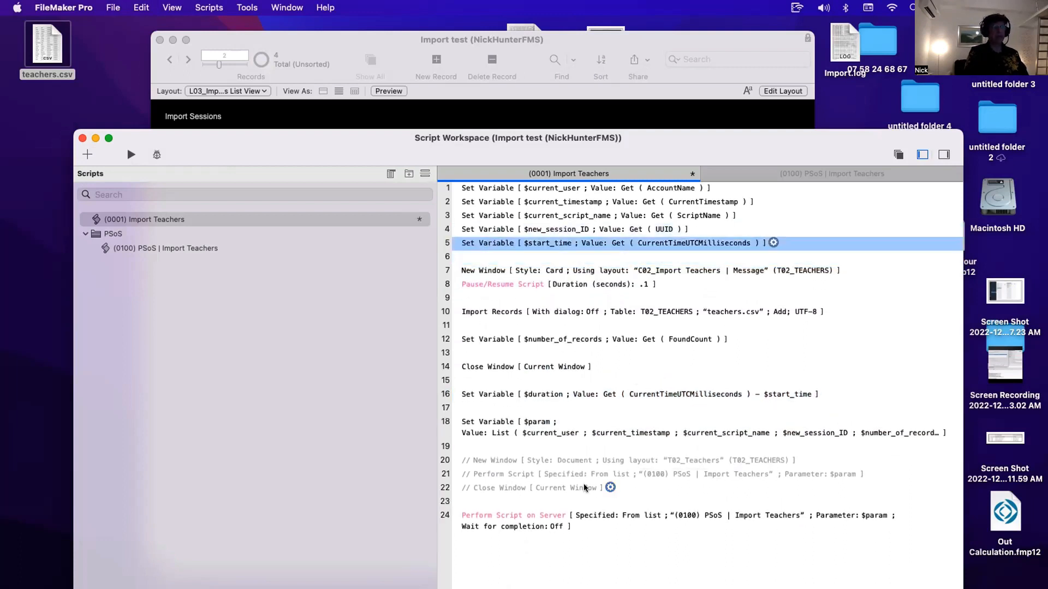
- Append $duration to the $param List value and save the Import Teachers script
left_click(509, 397)
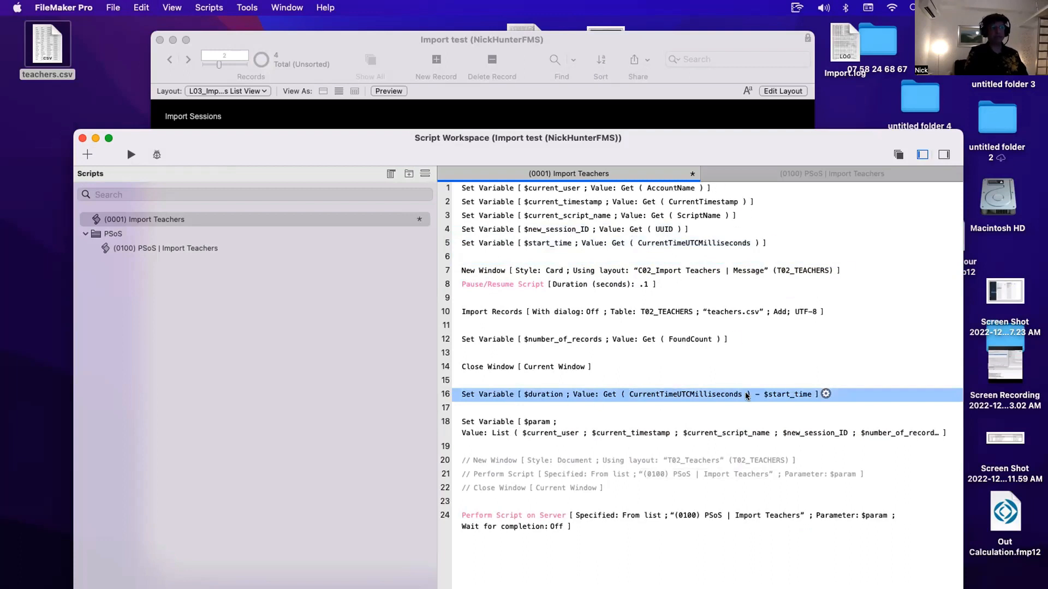
double_click(703, 436)
left_click(463, 489)
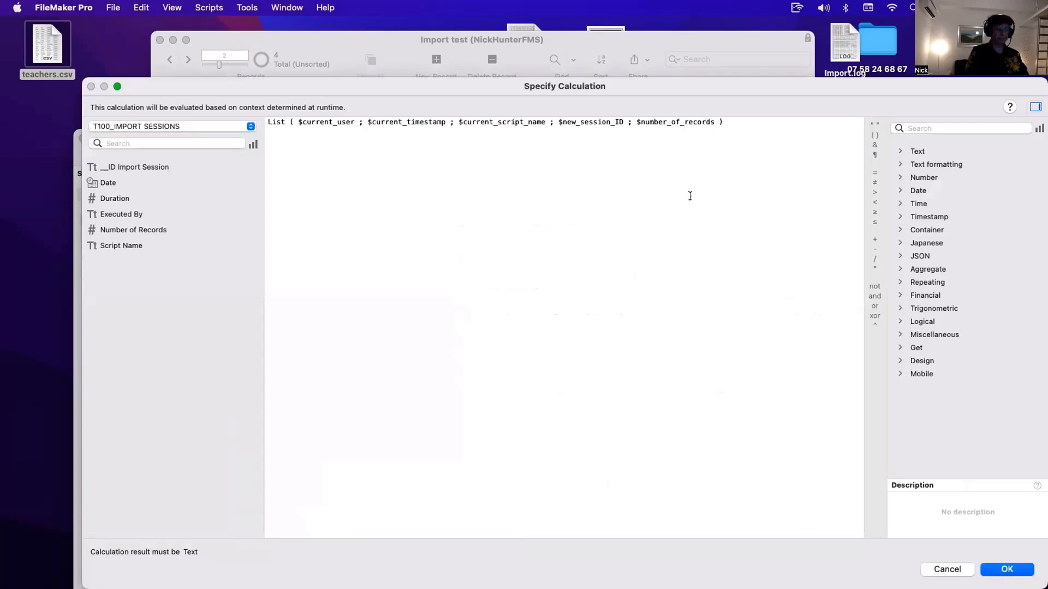
key("Left")
key("Left")
type(";")
key("super+v")
key("Return")
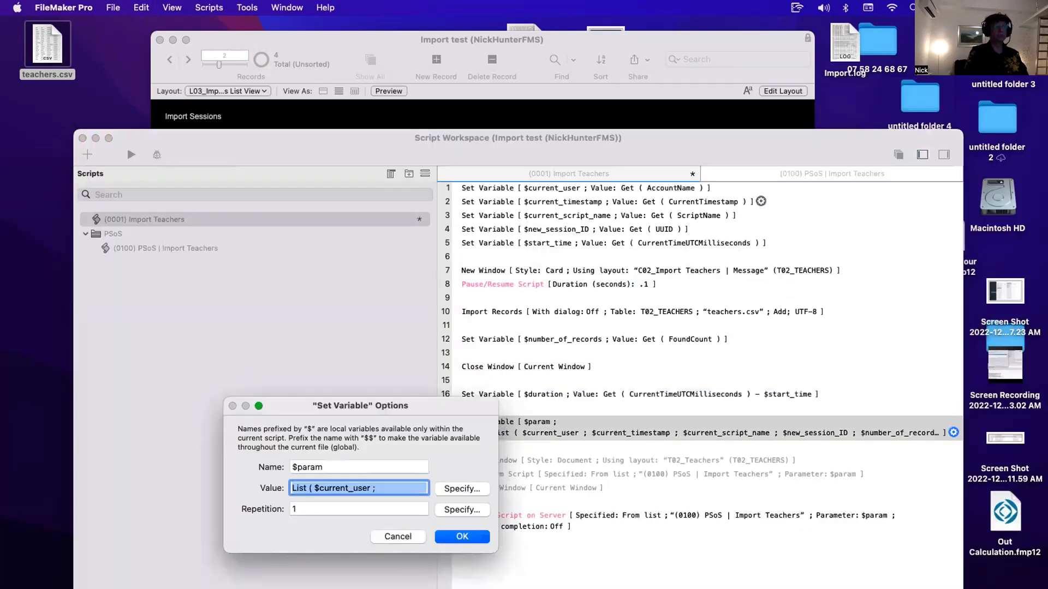
left_click(462, 536)
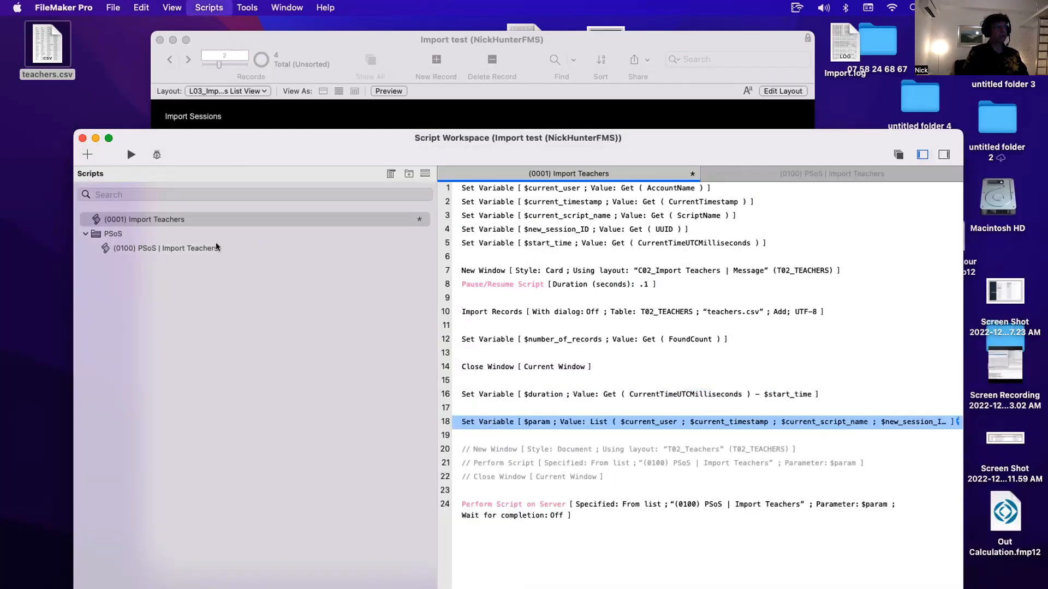
key("super+s")
- In PSoS | Import Teachers, duplicate the $number_of_records step as $previous_duration reading script parameter value 6
key("super+shift+Right")
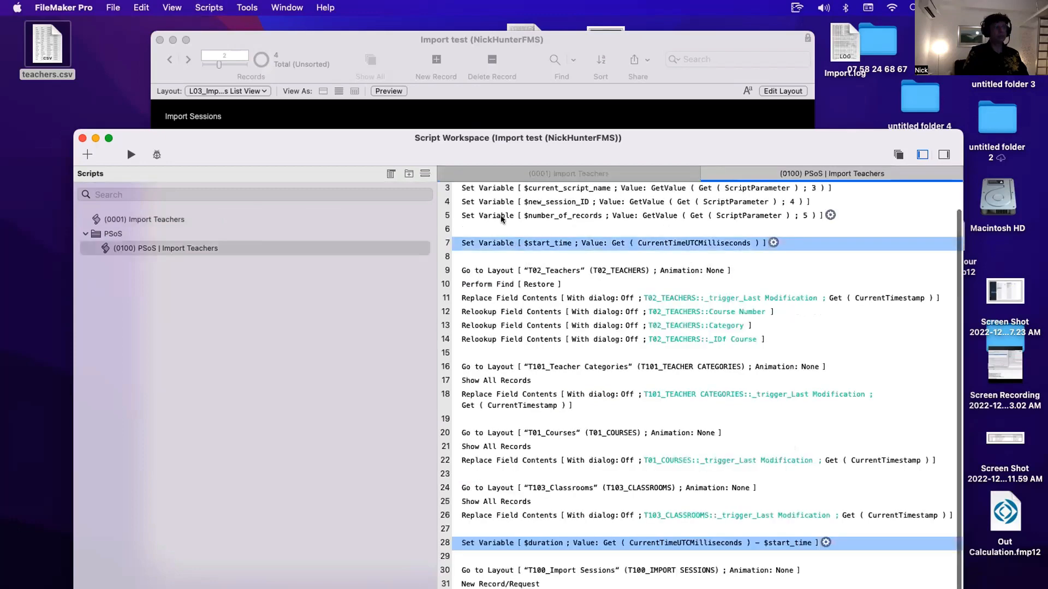
left_click(504, 217)
scroll(505, 225, "up", 2)
left_click(498, 244)
key("super+d")
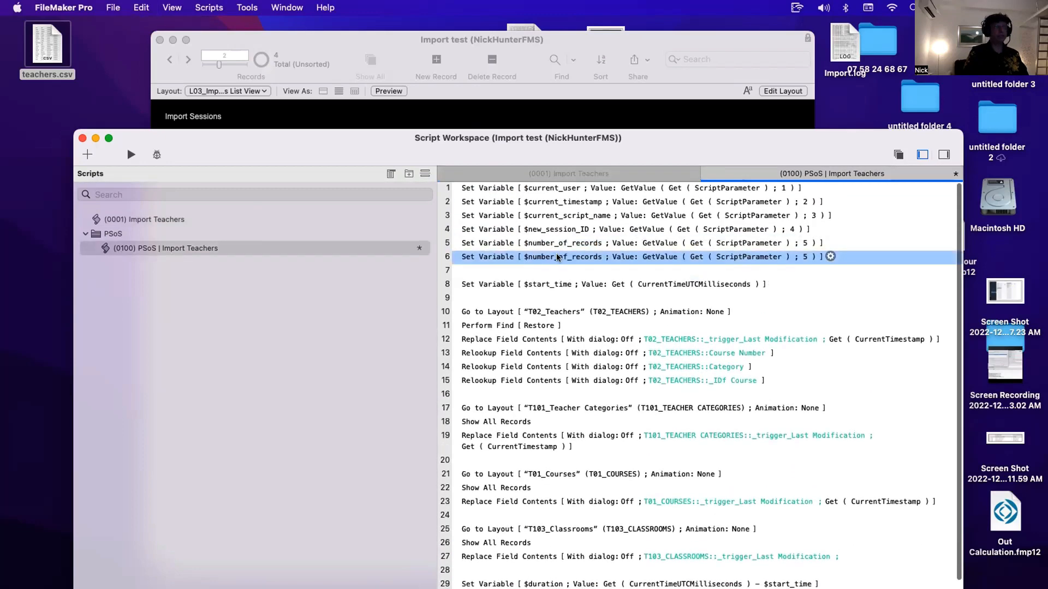
double_click(556, 254)
left_click(331, 467)
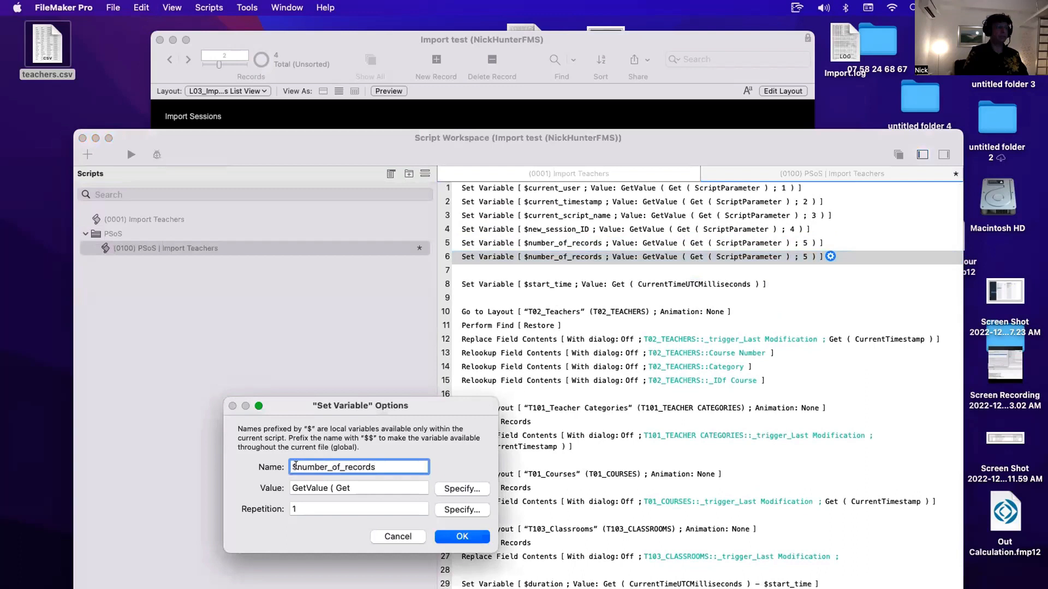
left_click_drag(295, 466, 420, 459)
type("$previous_duration")
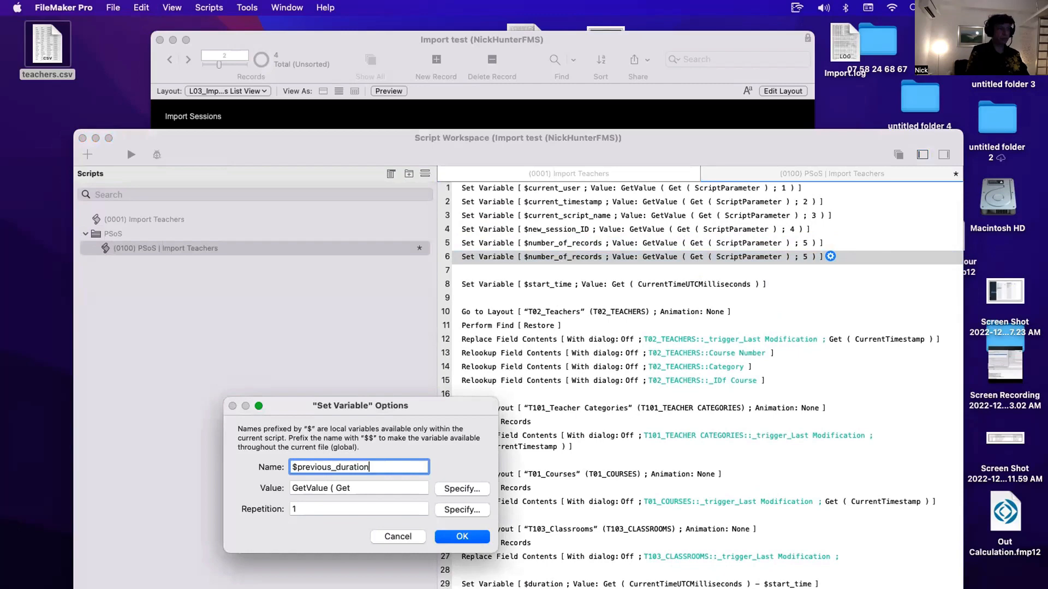
left_click(476, 489)
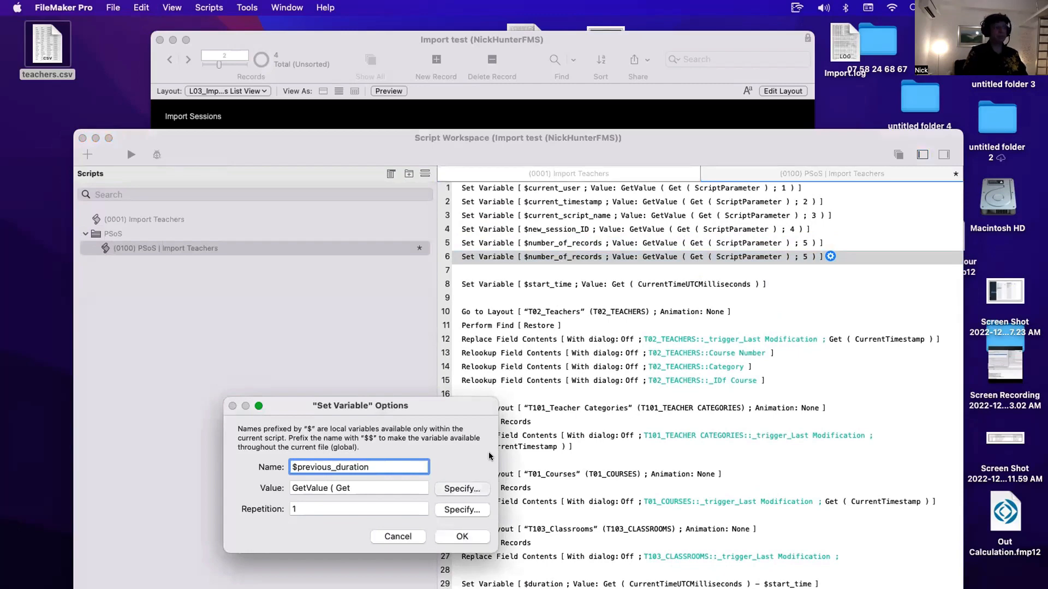
double_click(428, 117)
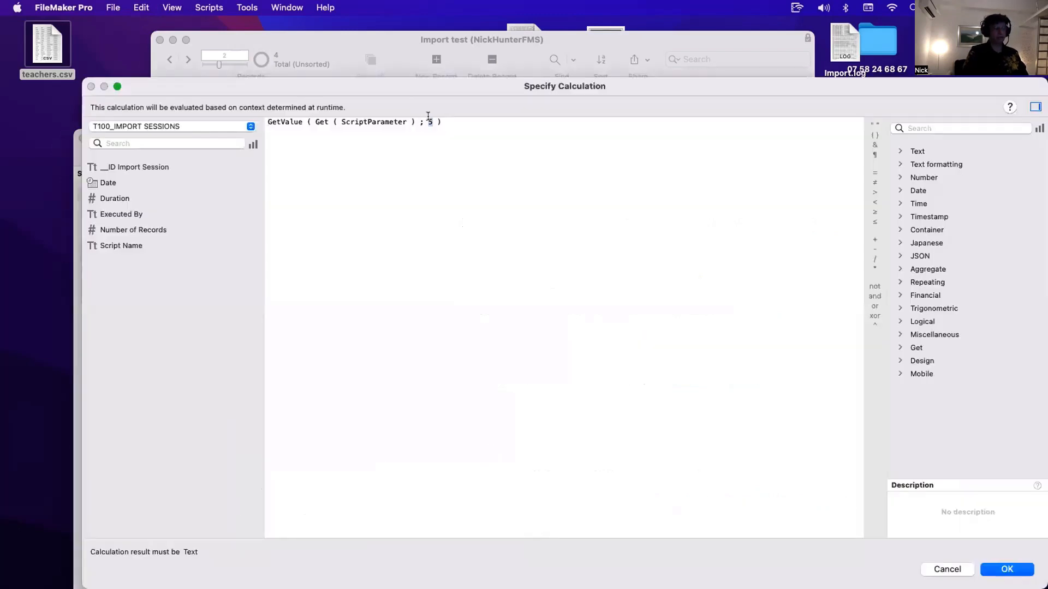
type("6")
key("Return")
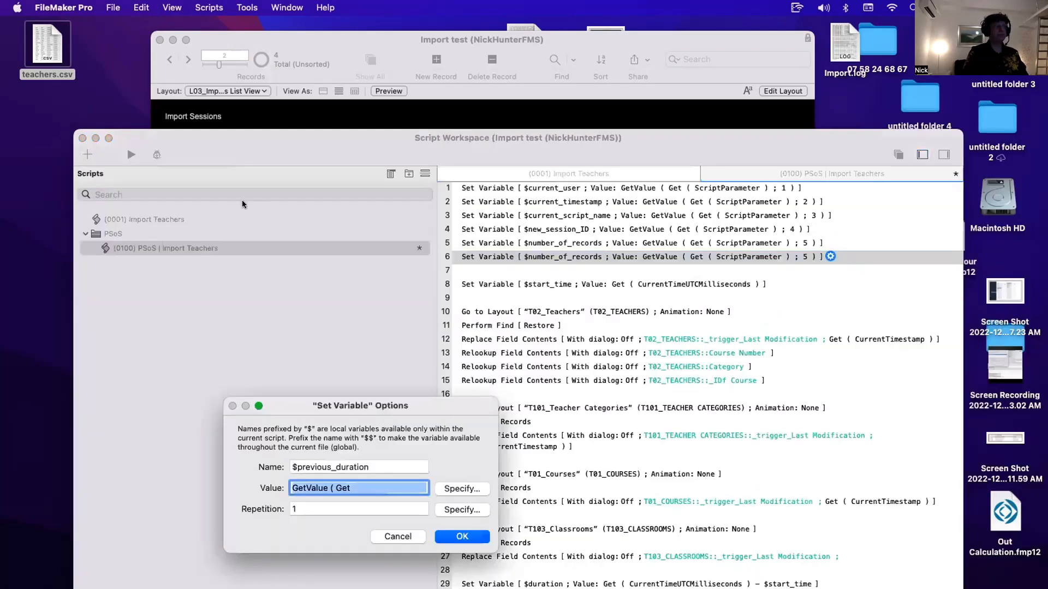
left_click(462, 536)
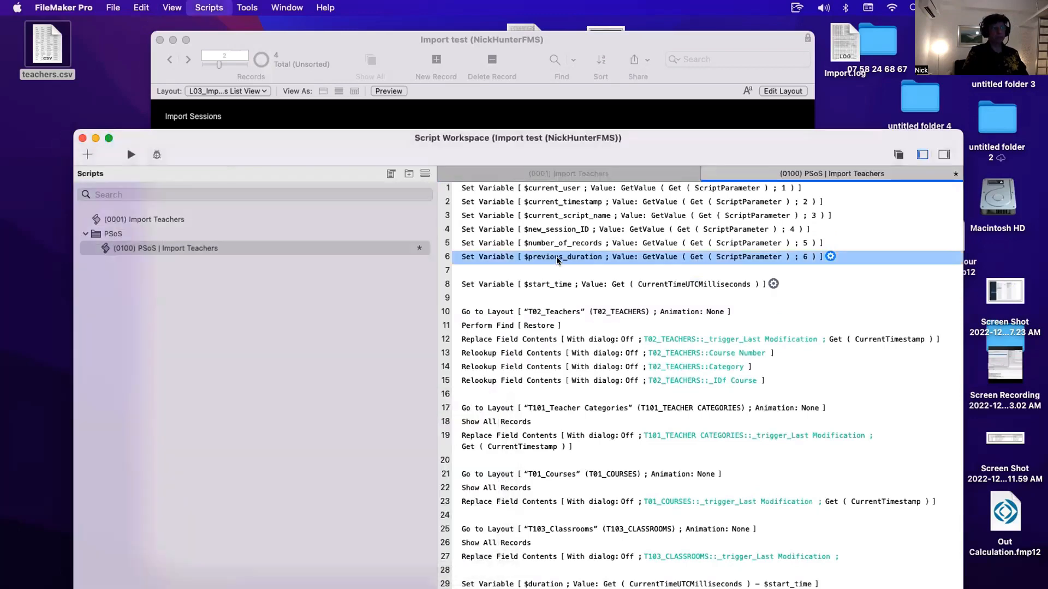
- Set the $duration value to ( Get ( CurrentTimeUTCMilliseconds ) - $start_time ) + $previous_duration
double_click(557, 258)
key("super+c")
key("Escape")
scroll(562, 353, "down", 4)
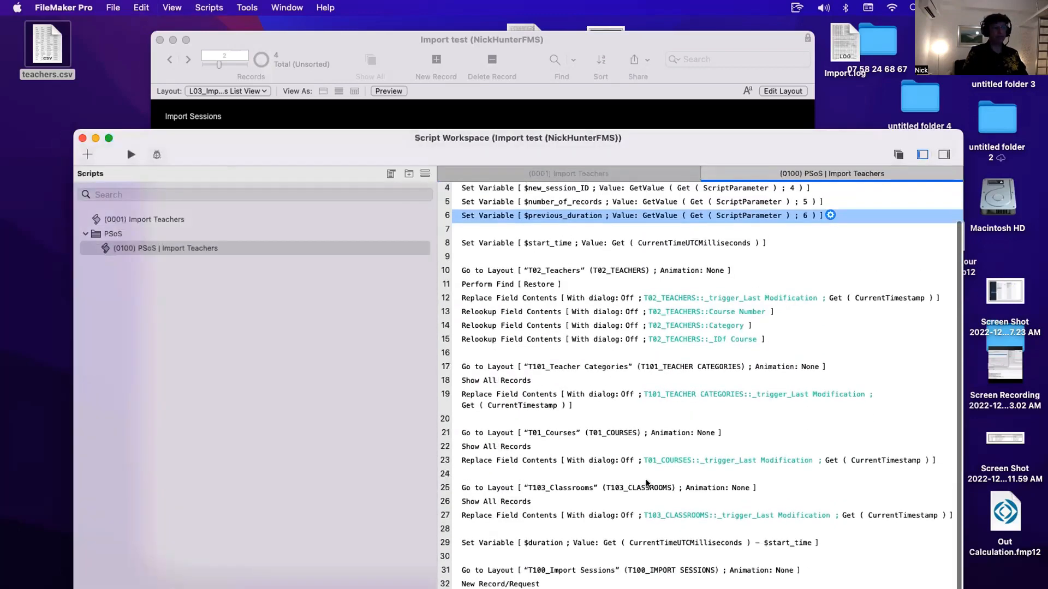
left_click(542, 541)
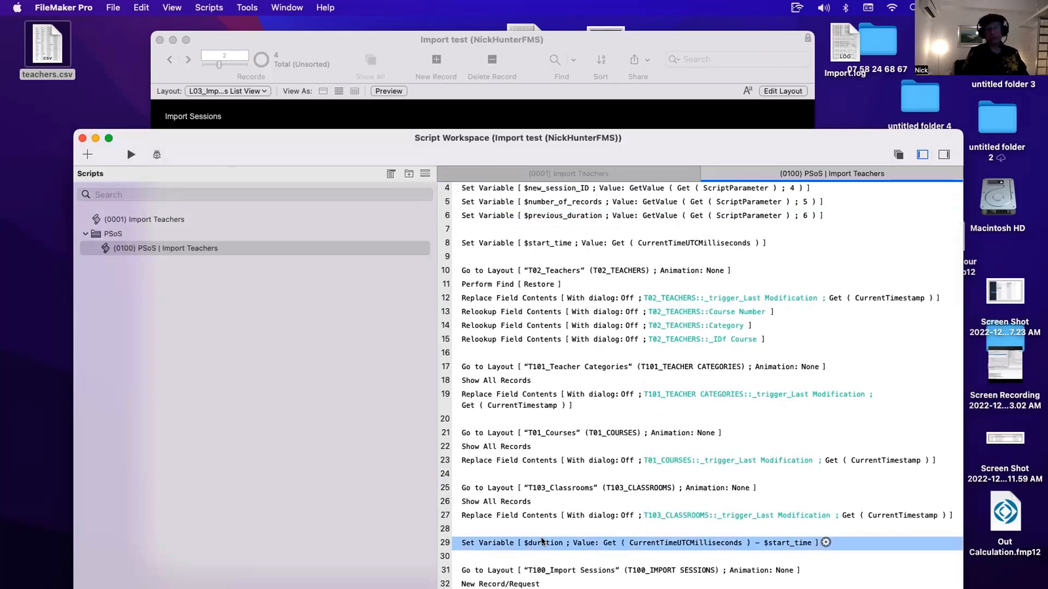
double_click(542, 541)
left_click(473, 494)
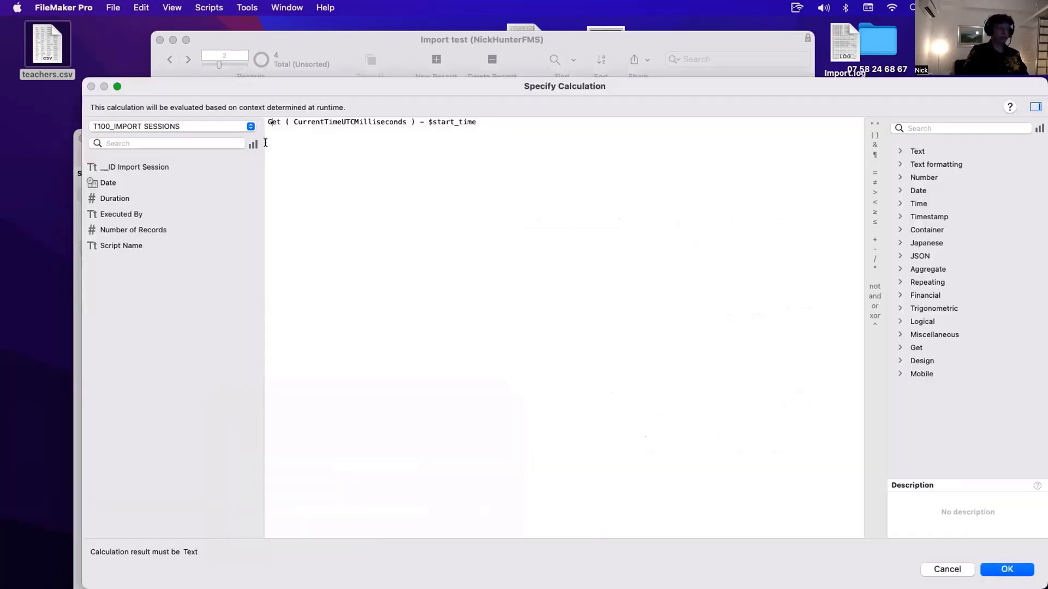
type("( ")
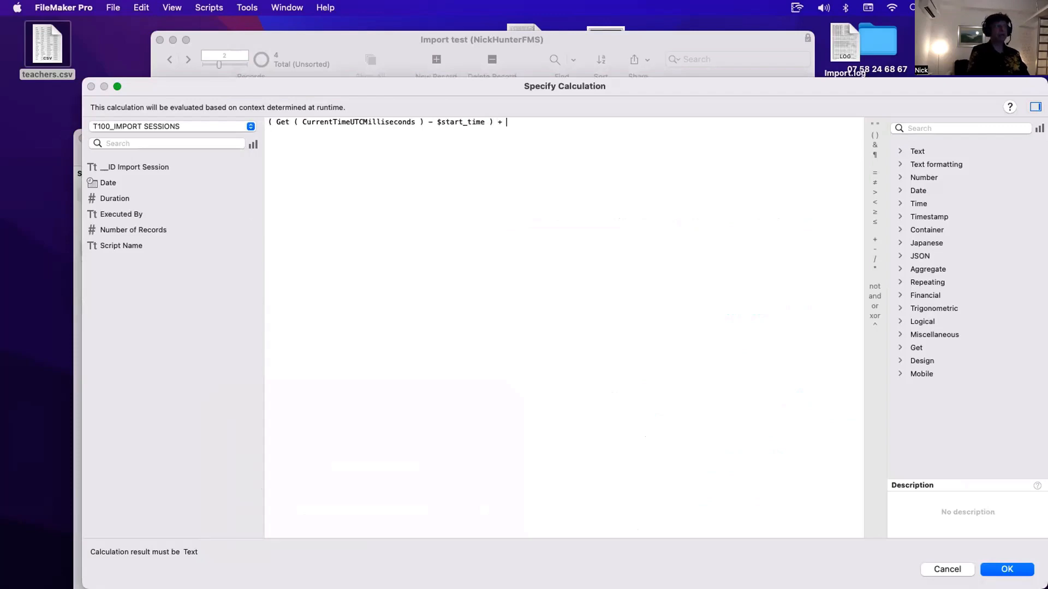
type("$previous_duration")
key("Return")
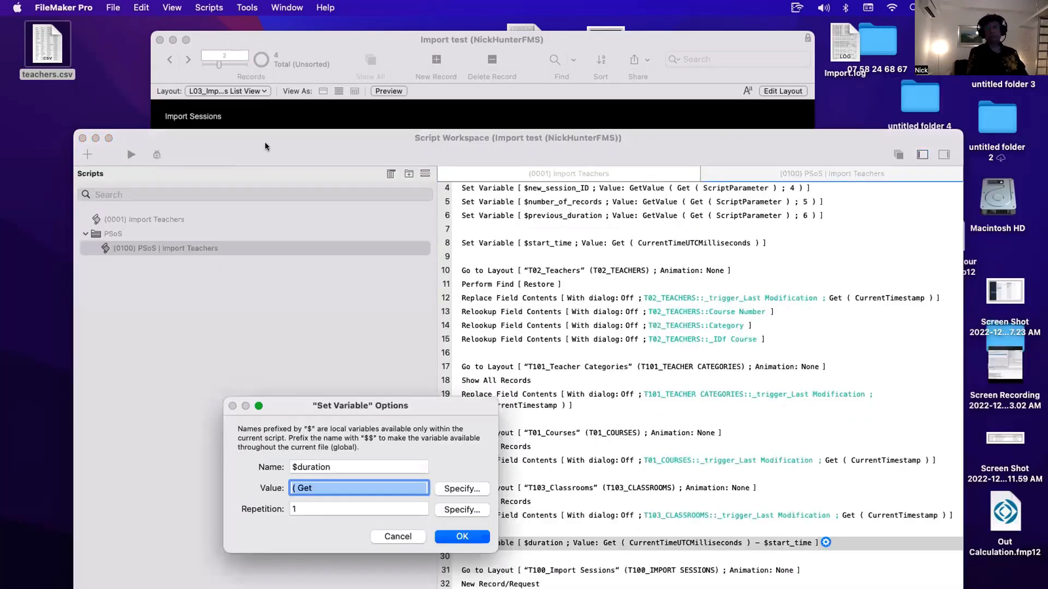
left_click(465, 536)
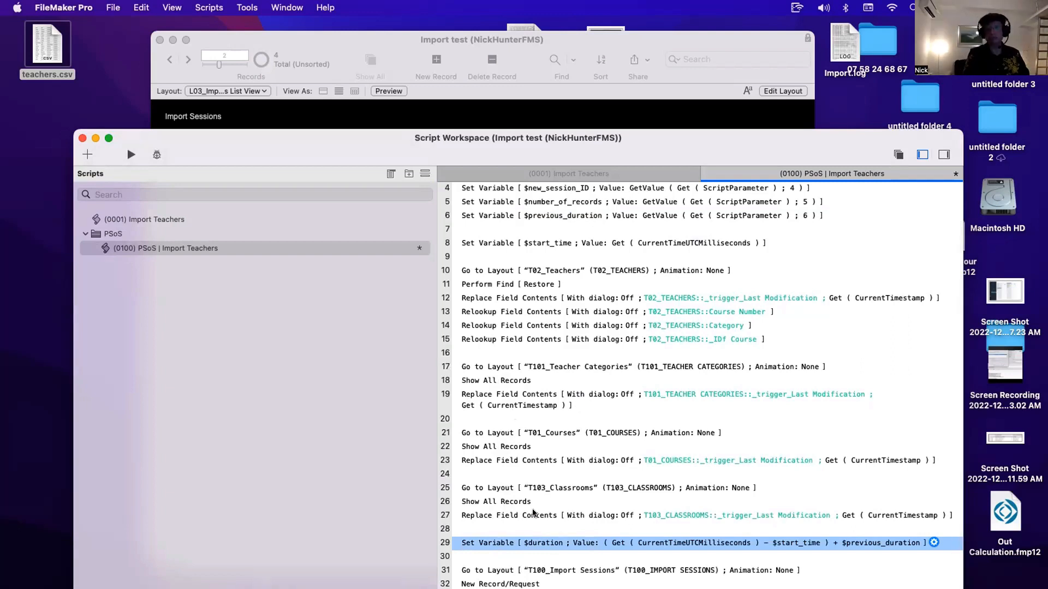
scroll(533, 513, "up", 3)
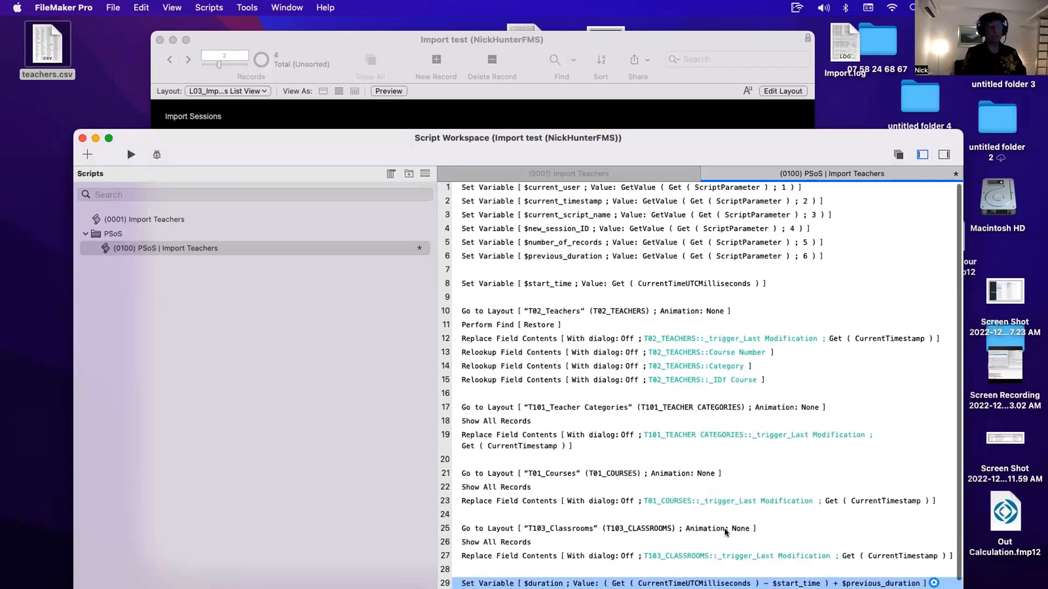
scroll(600, 540, "down", 3)
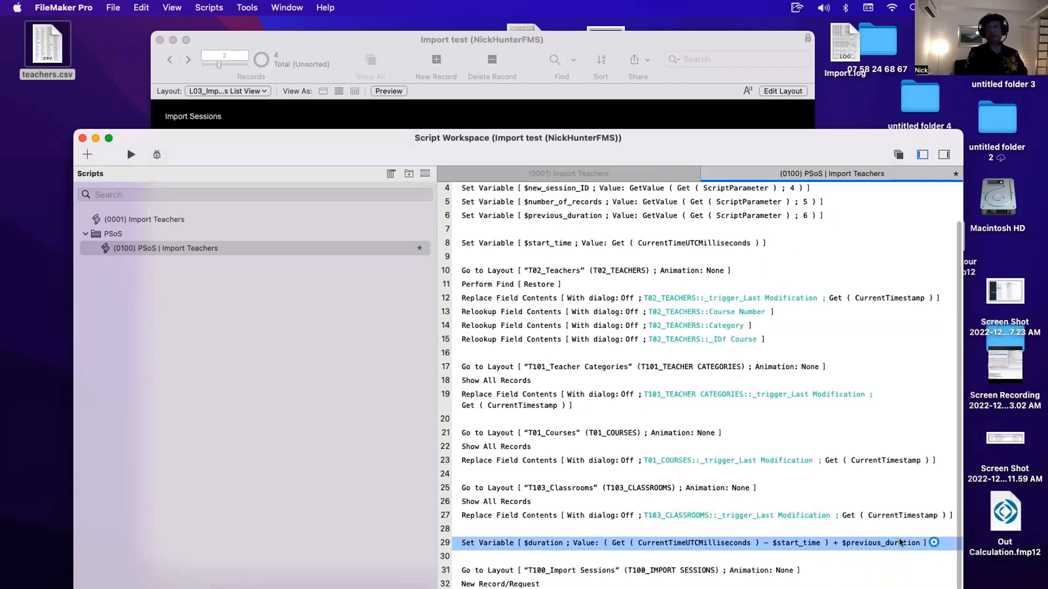
- Save the PSoS | Import Teachers script
key("super+s")
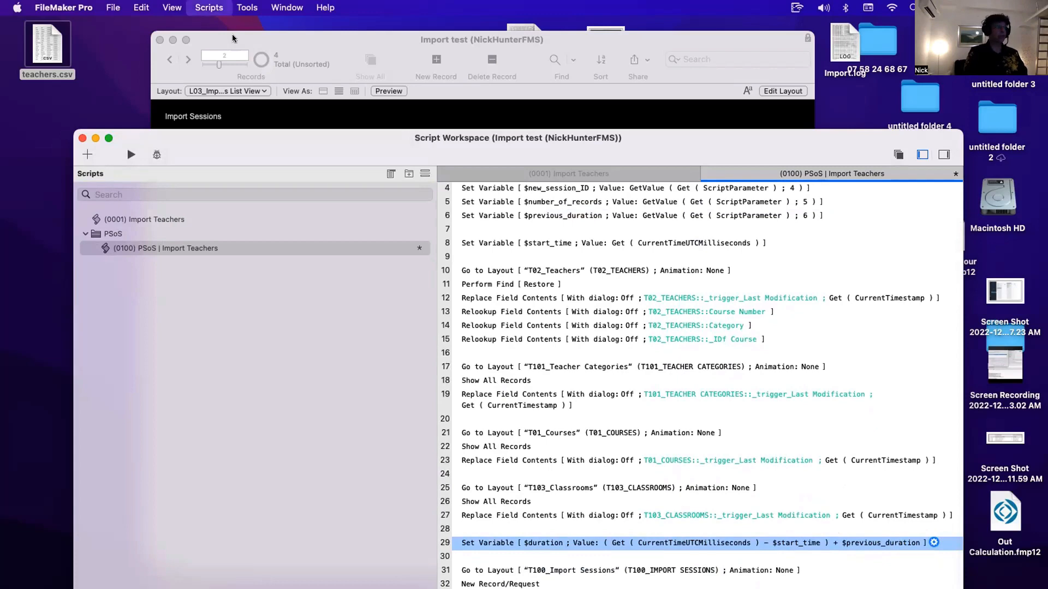
left_click_drag(291, 138, 746, 358)
left_click(441, 281)
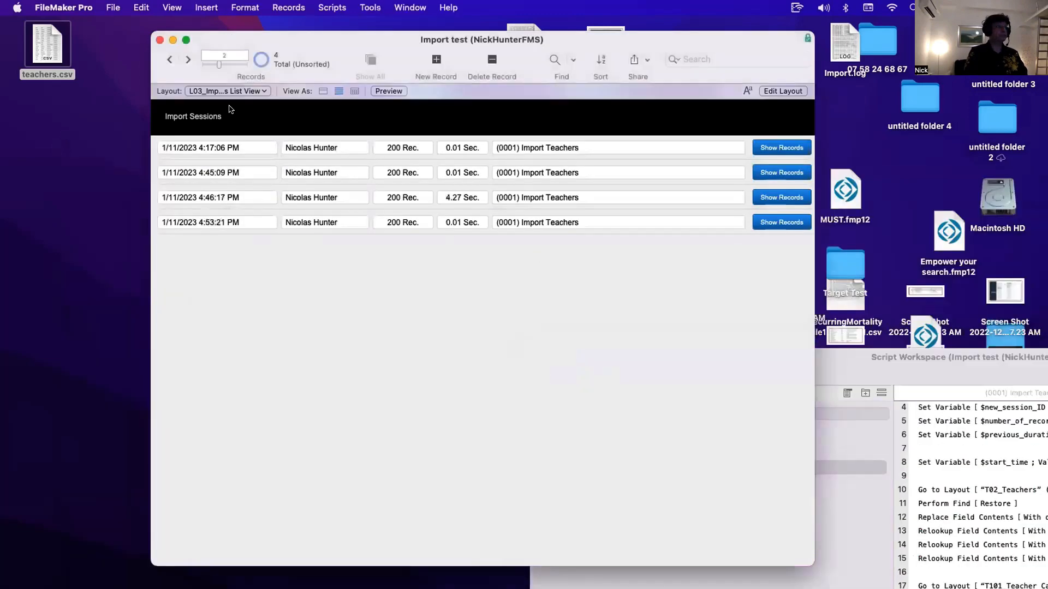
- Switch to the L01_Courses Data Entry layout, run Import Teachers, and open the L03_Import Sessions List View
left_click(228, 92)
left_click(228, 67)
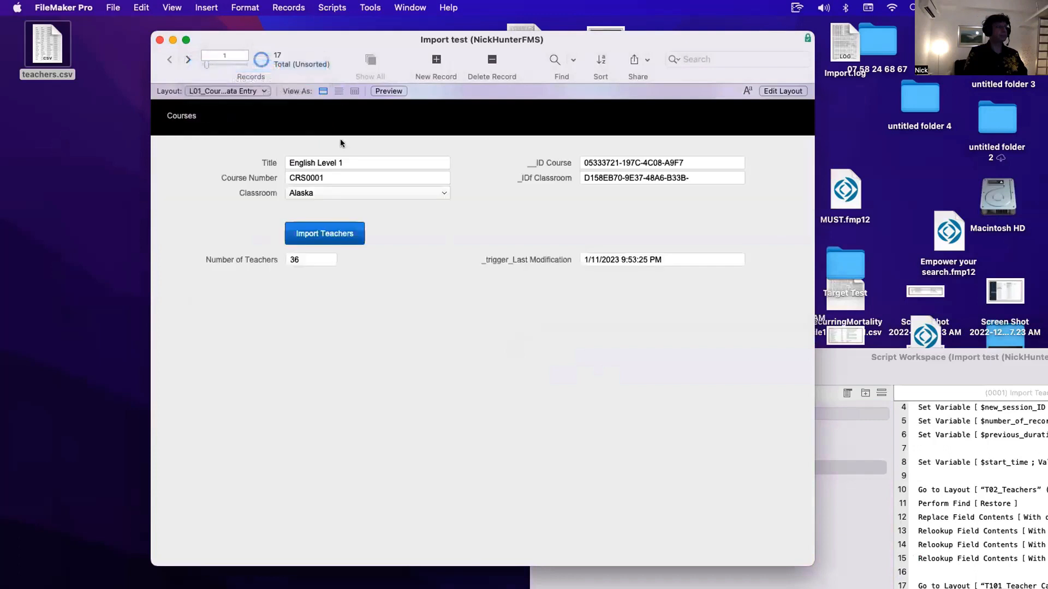
left_click(345, 239)
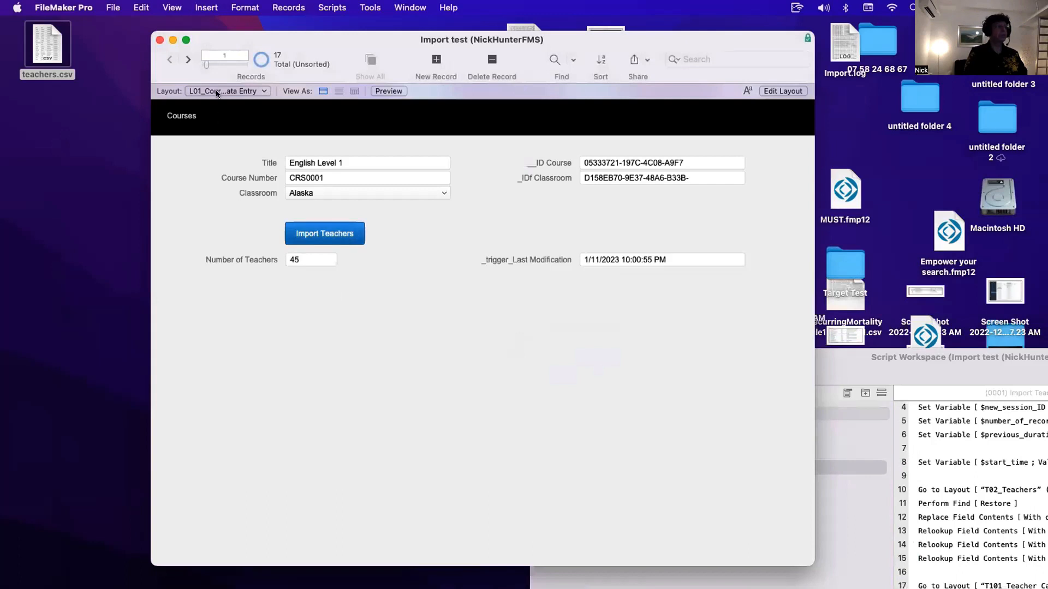
left_click(217, 92)
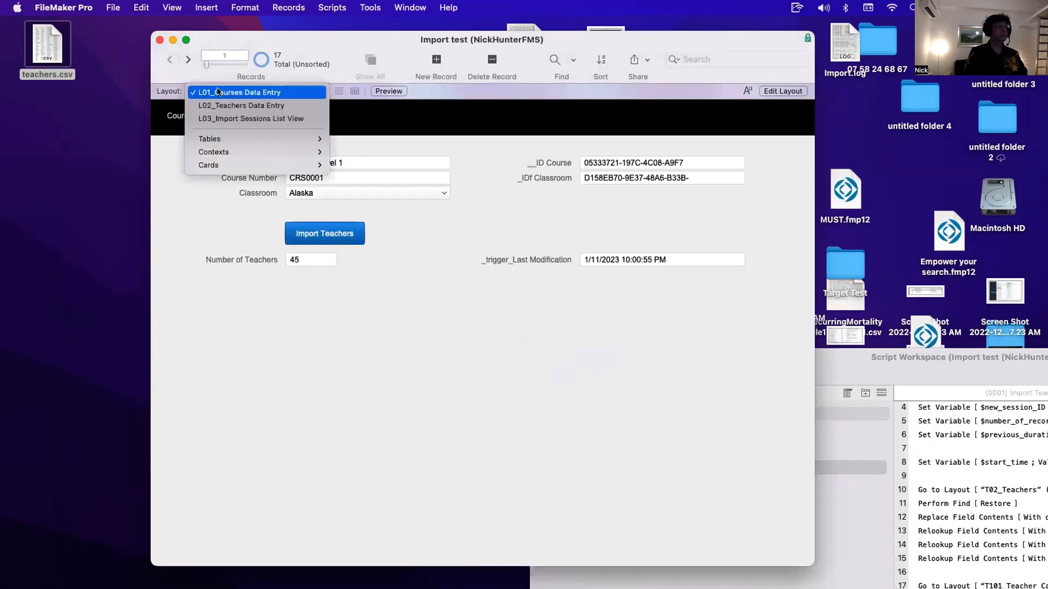
left_click(246, 118)
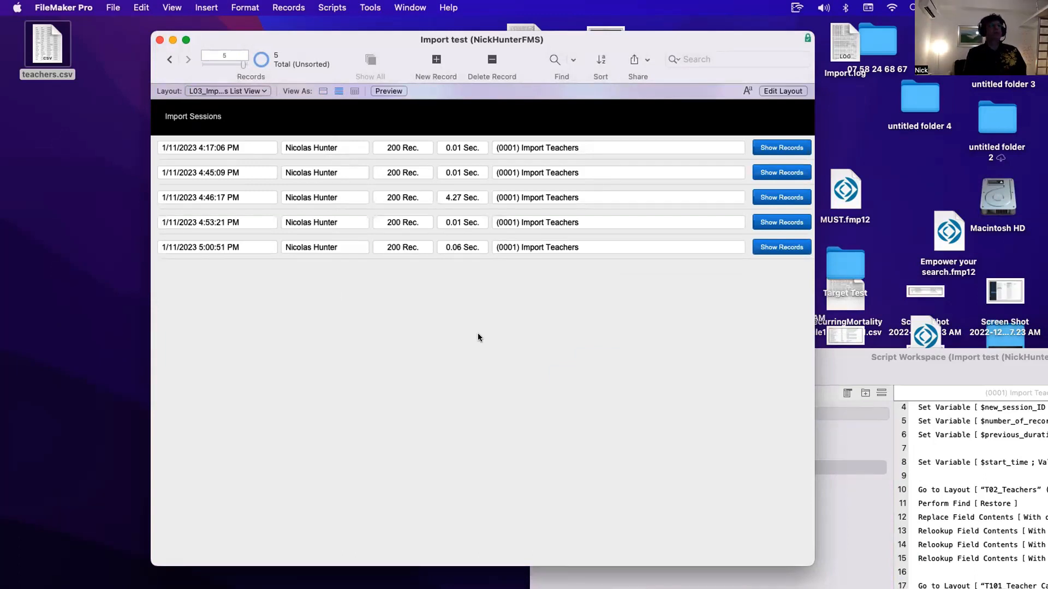
- In Import Teachers, comment out the $param and Perform Script on Server steps and save the script
left_click_drag(311, 40, 182, 34)
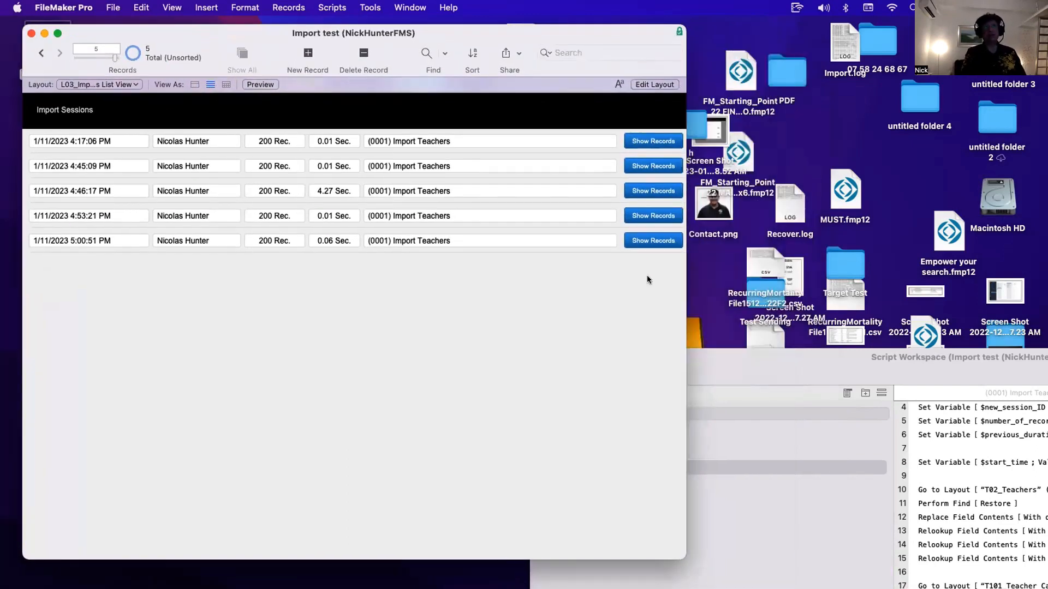
left_click(615, 372)
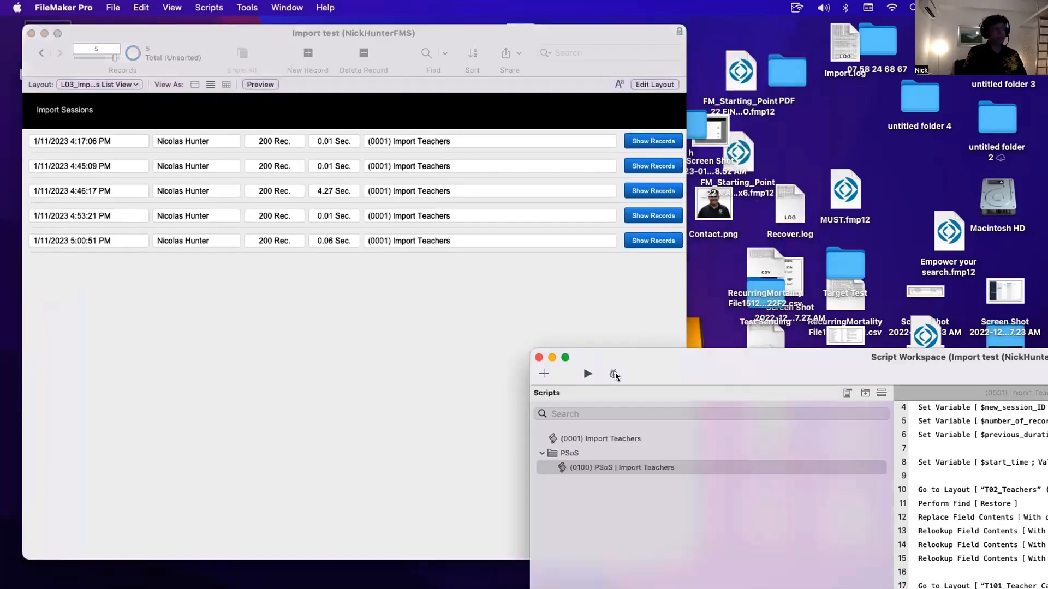
left_click_drag(682, 357, 245, 71)
left_click(251, 151)
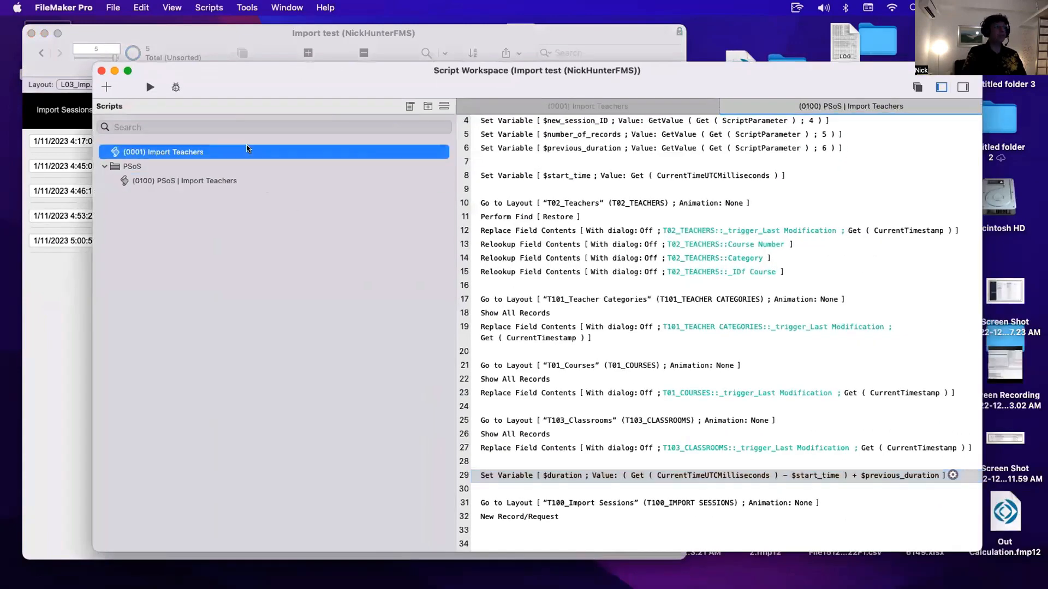
left_click(528, 355)
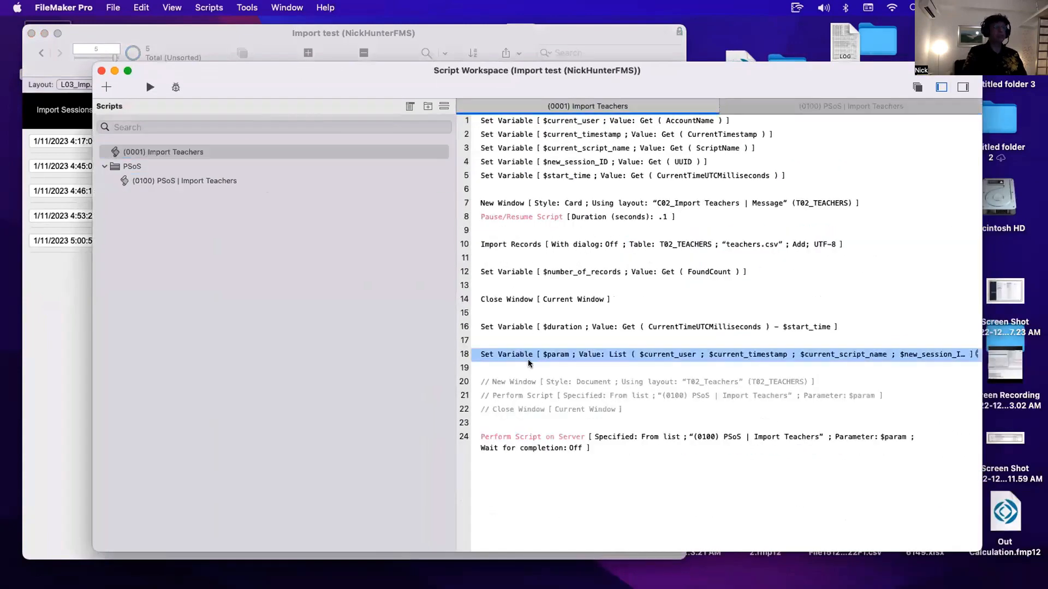
left_click(518, 442, "shift")
key("super+slash")
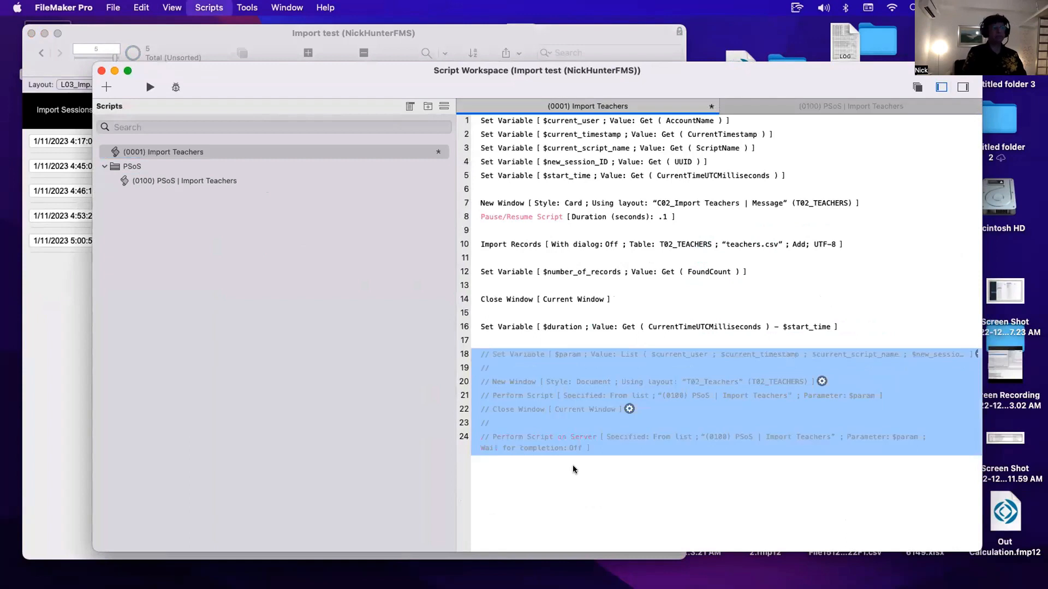
key("super+s")
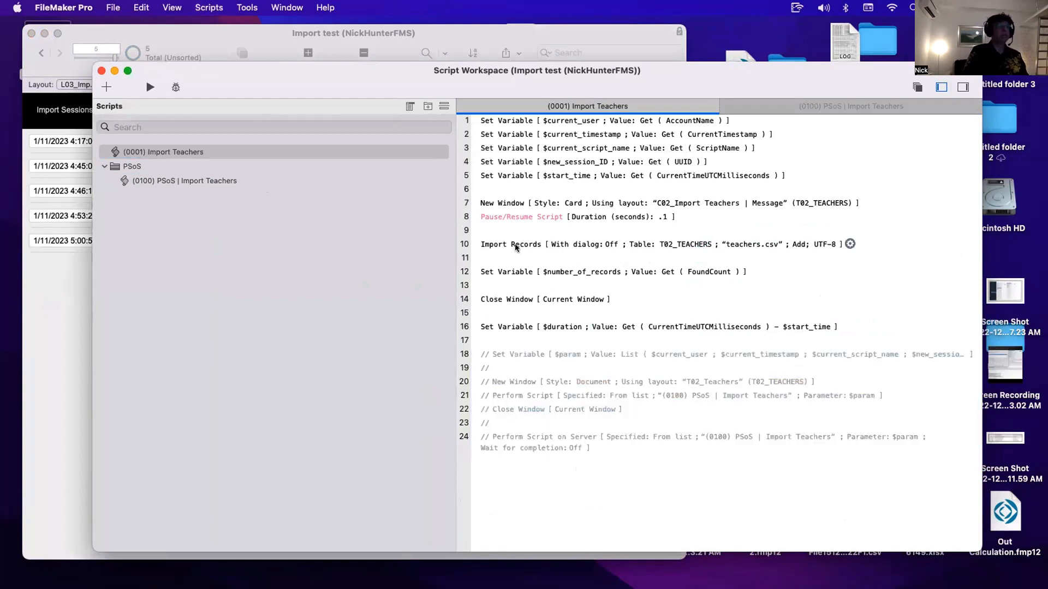
- Enable performing auto-enter options during import in the Import Records step's import order for teachers.csv
left_click(517, 243)
double_click(517, 242)
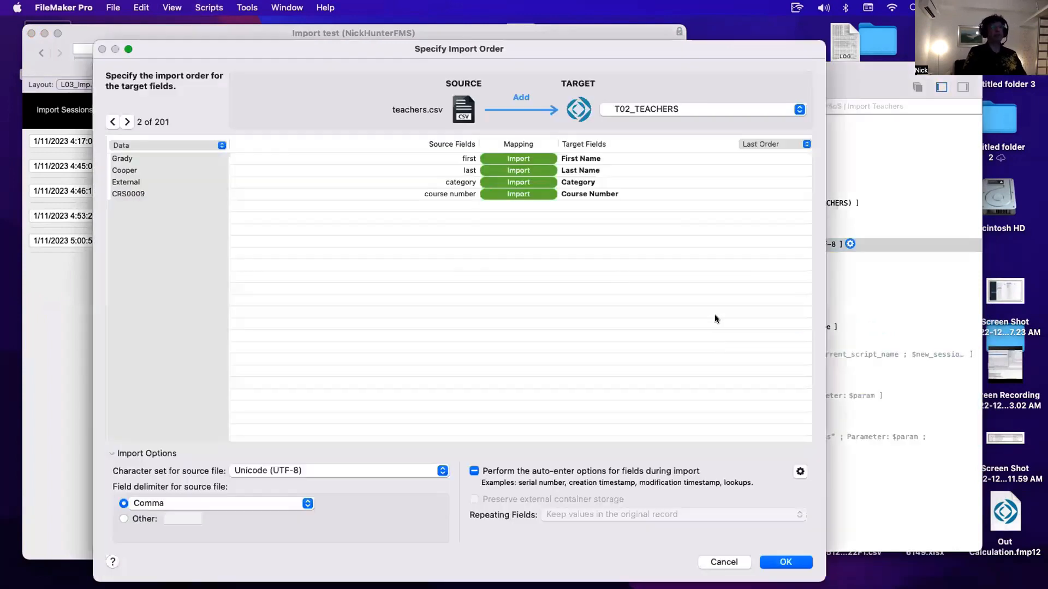
left_click(474, 471)
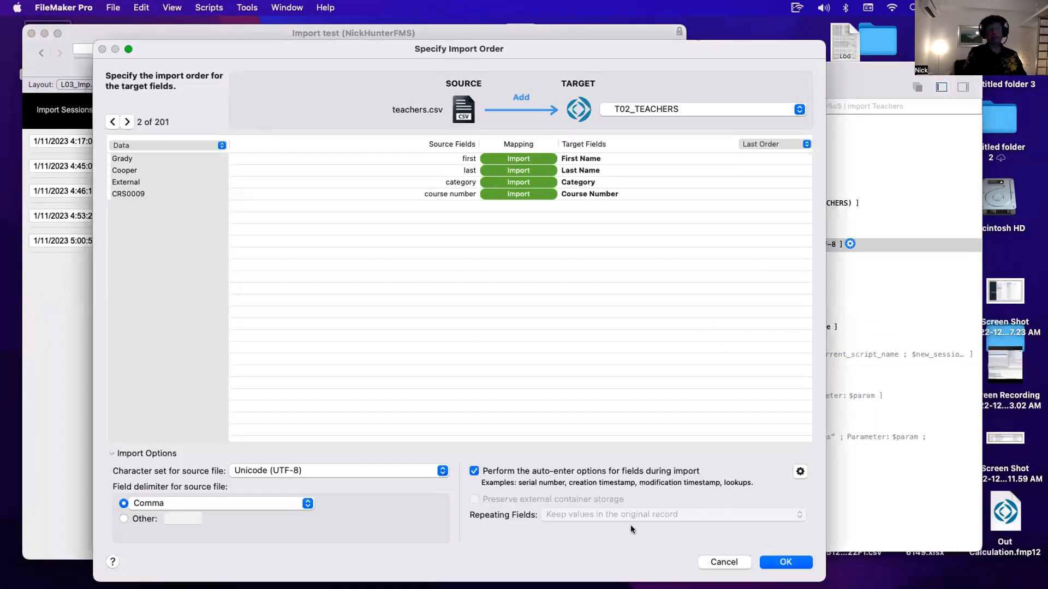
left_click(794, 563)
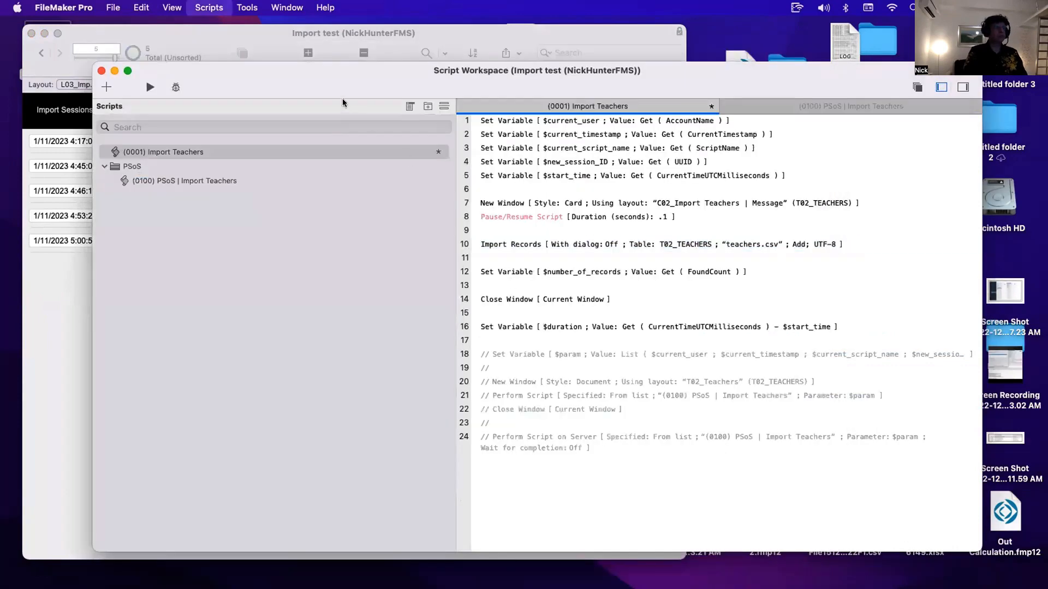
- Run Import Teachers again from the Courses layout and return to the Import Sessions list view
left_click_drag(329, 78, 624, 157)
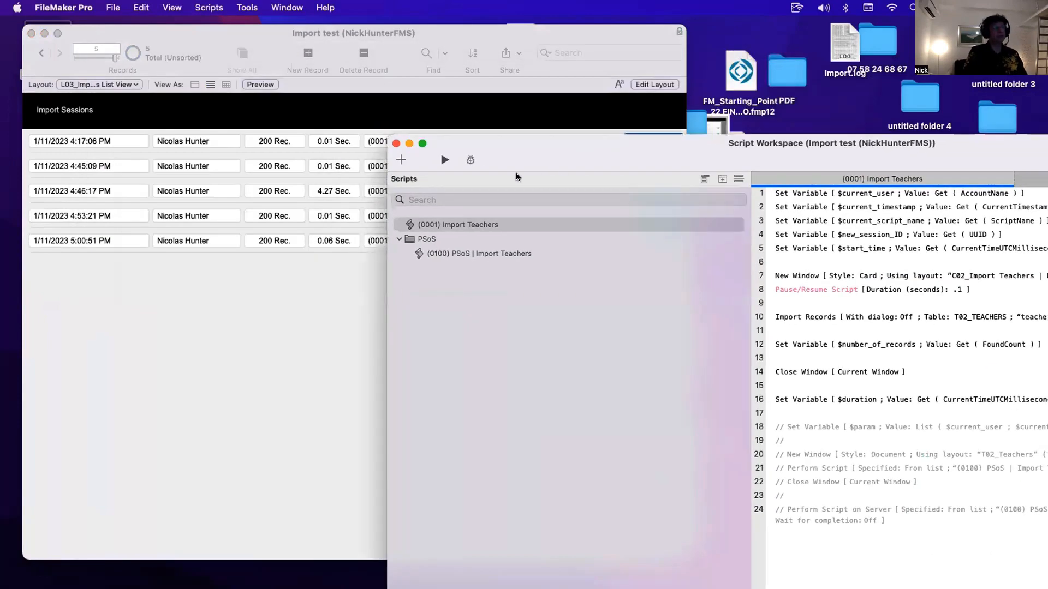
left_click(260, 352)
left_click(101, 84)
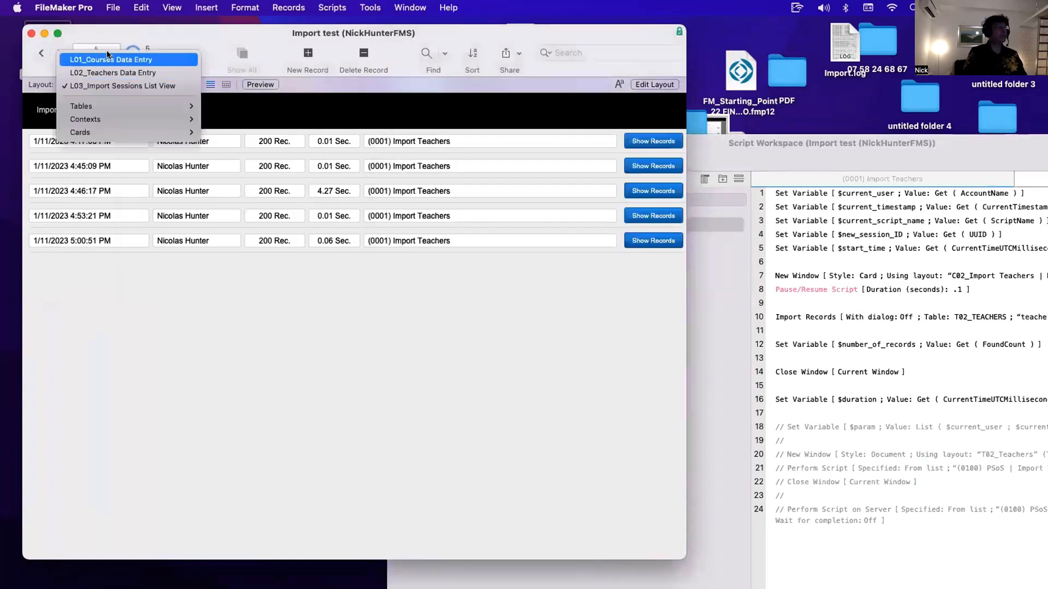
left_click(101, 59)
left_click(194, 226)
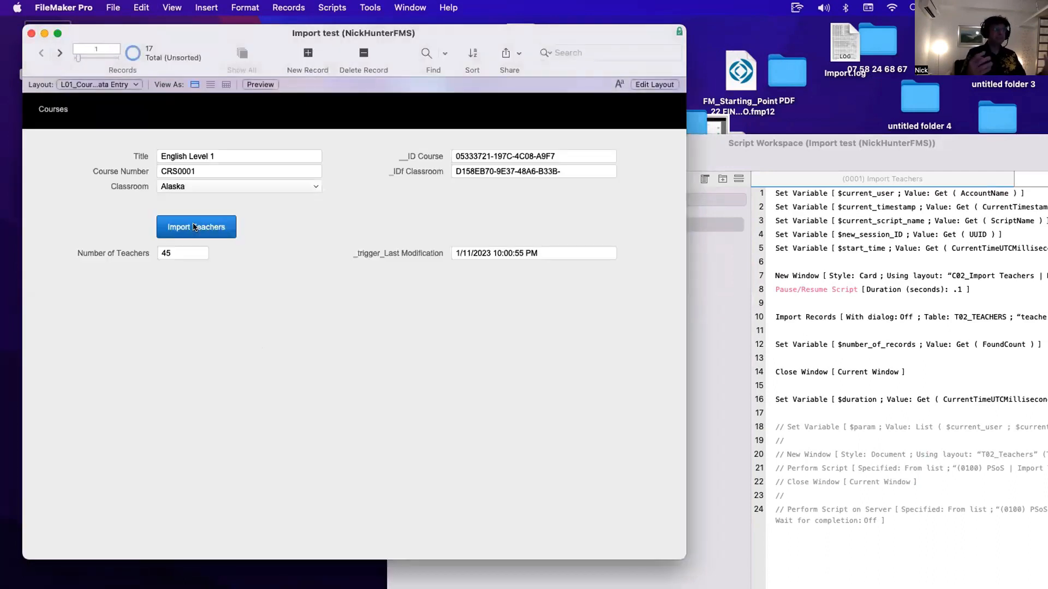
left_click(103, 84)
left_click(120, 111)
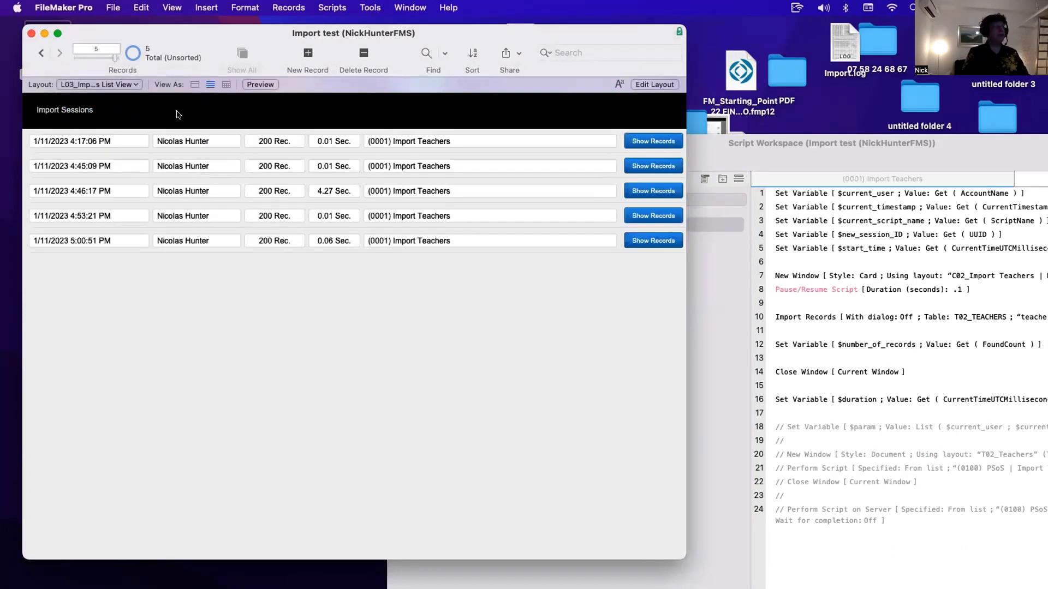
- Uncomment the Set Variable $param and Perform Script on Server steps and save Import Teachers
left_click_drag(799, 158, 476, 80)
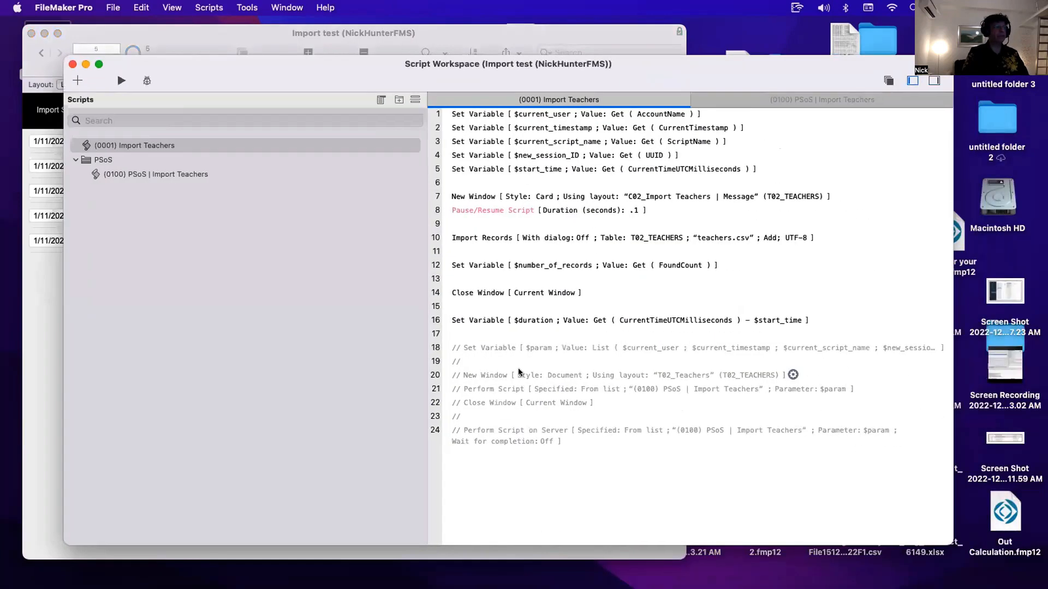
left_click(503, 348)
left_click(485, 431, "super")
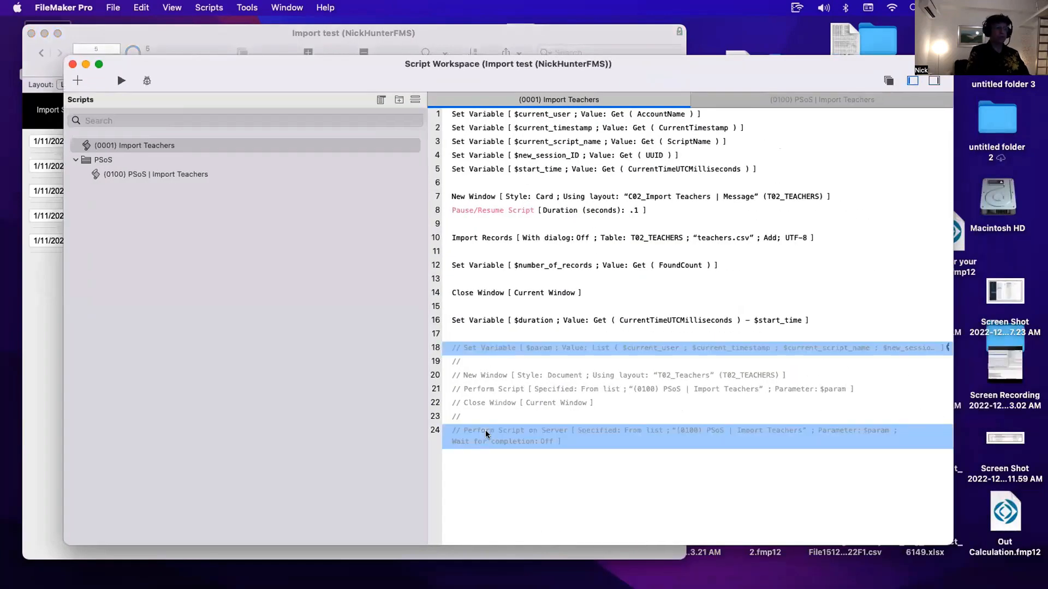
key("super+slash")
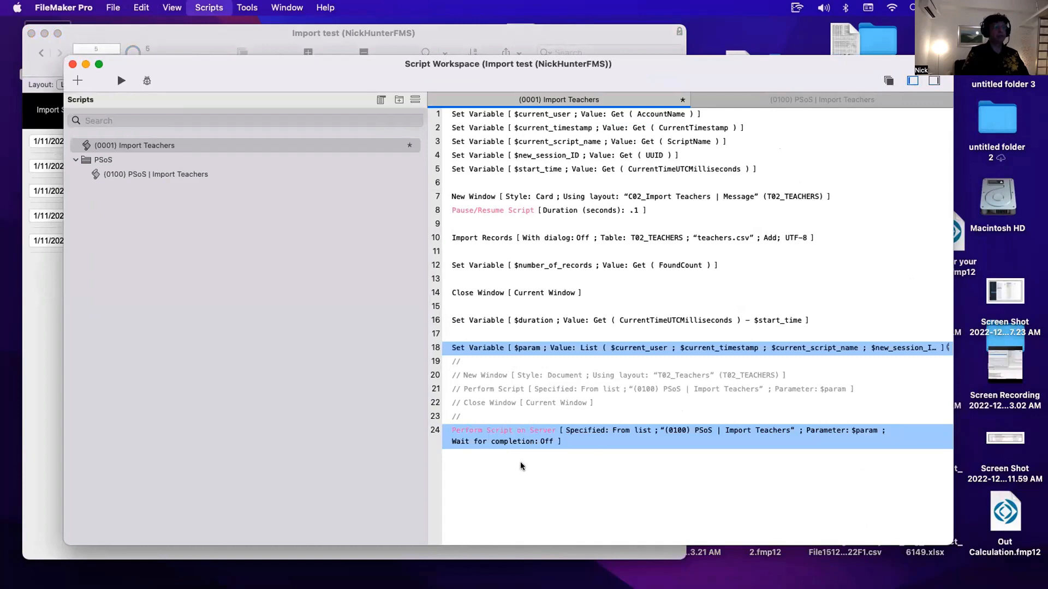
key("super+s")
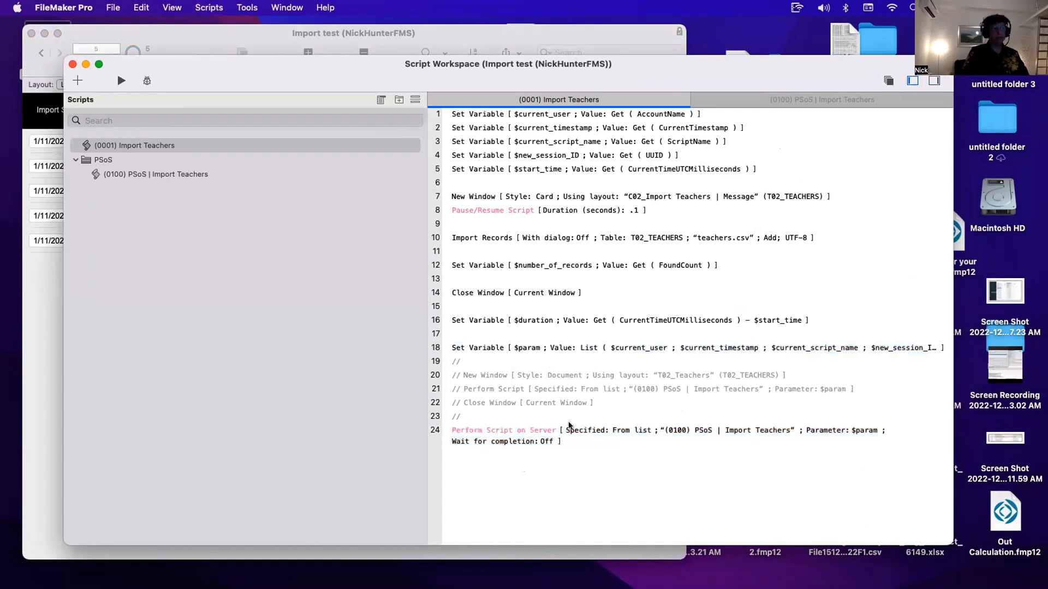
- In PSoS | Import Teachers, comment out the layout and field update steps on lines 10 to 27 and save
double_click(286, 176)
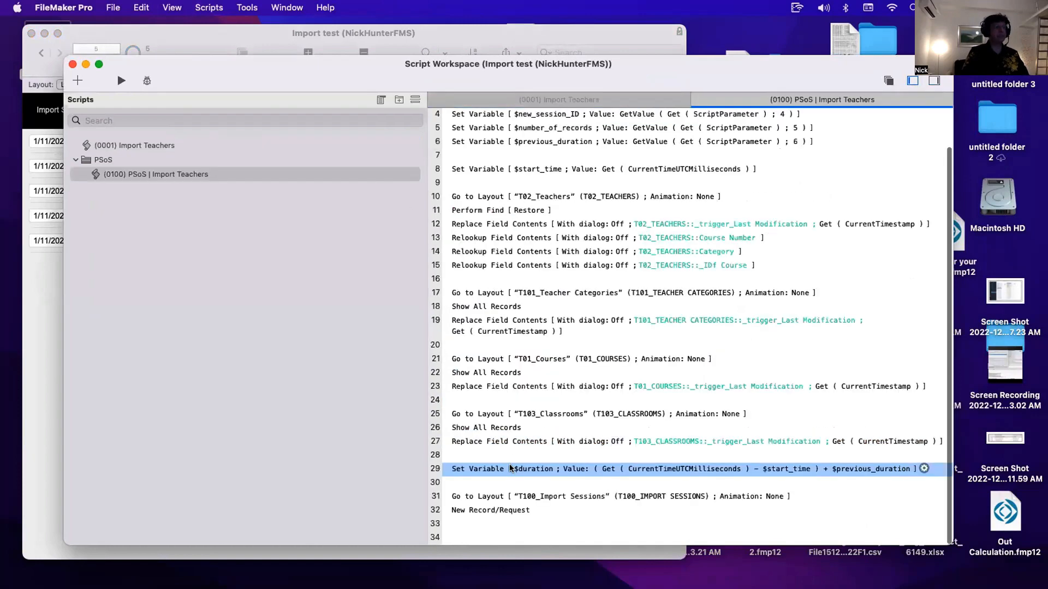
left_click(490, 142)
left_click(494, 169, "shift")
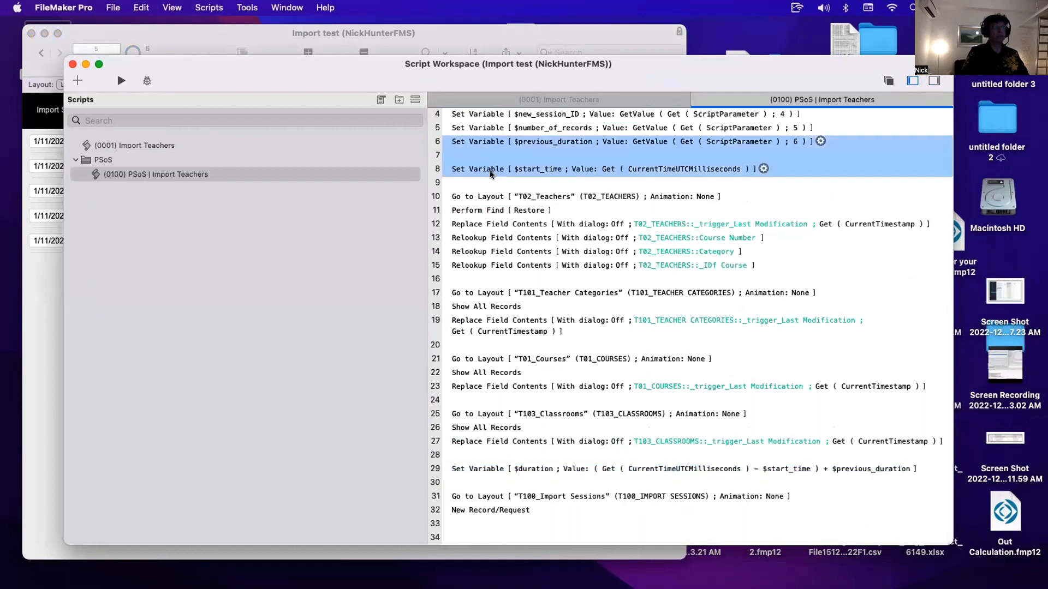
left_click(459, 198)
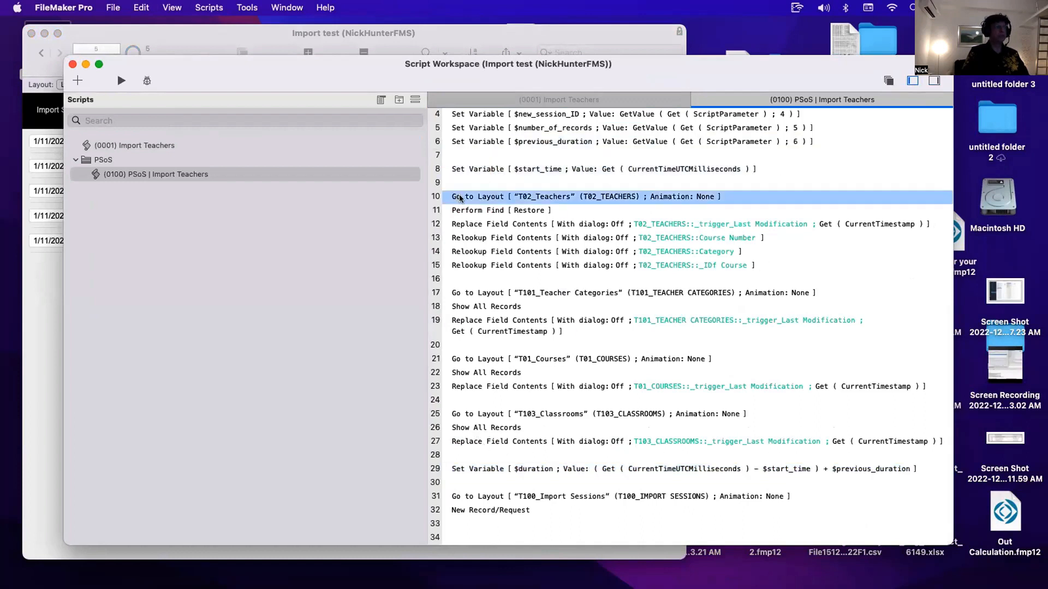
left_click(471, 443, "shift")
key("super+slash")
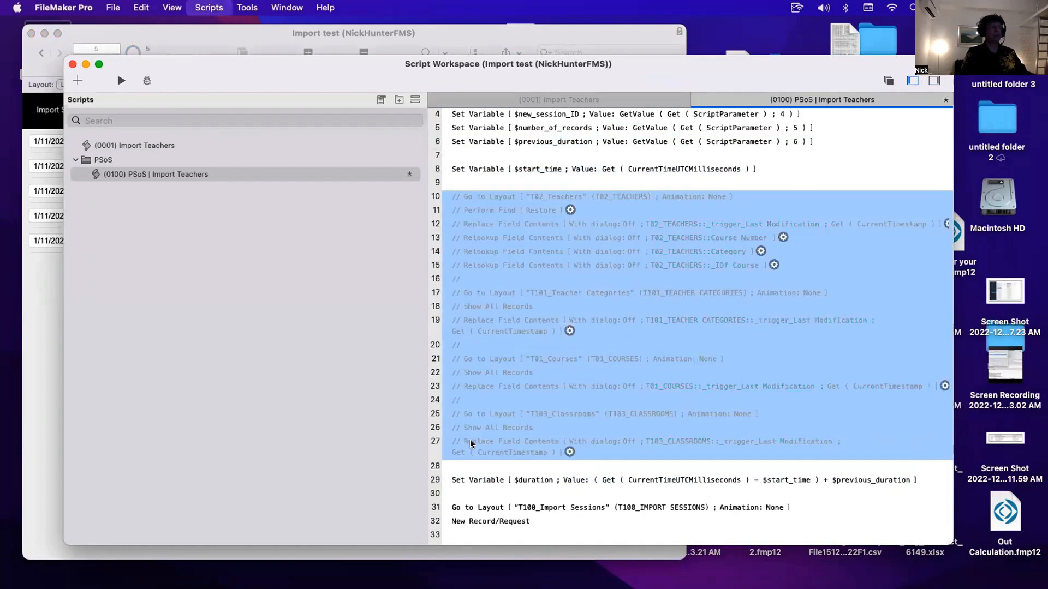
key("super+s")
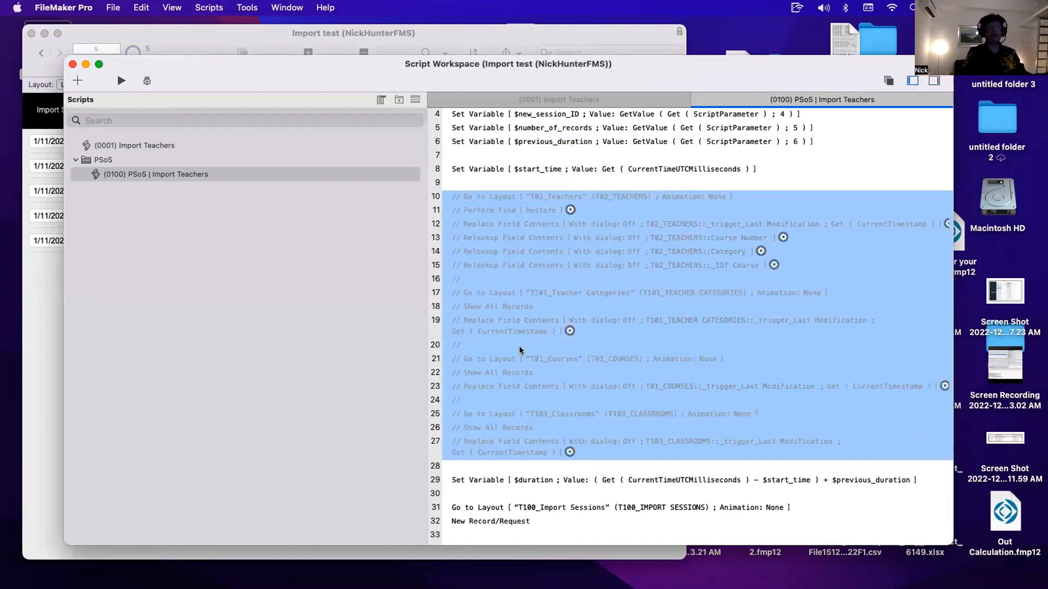
- Test Import Teachers from the Courses layout, review the Import Sessions list, and go back to Courses
left_click_drag(279, 82, 617, 167)
left_click(88, 84)
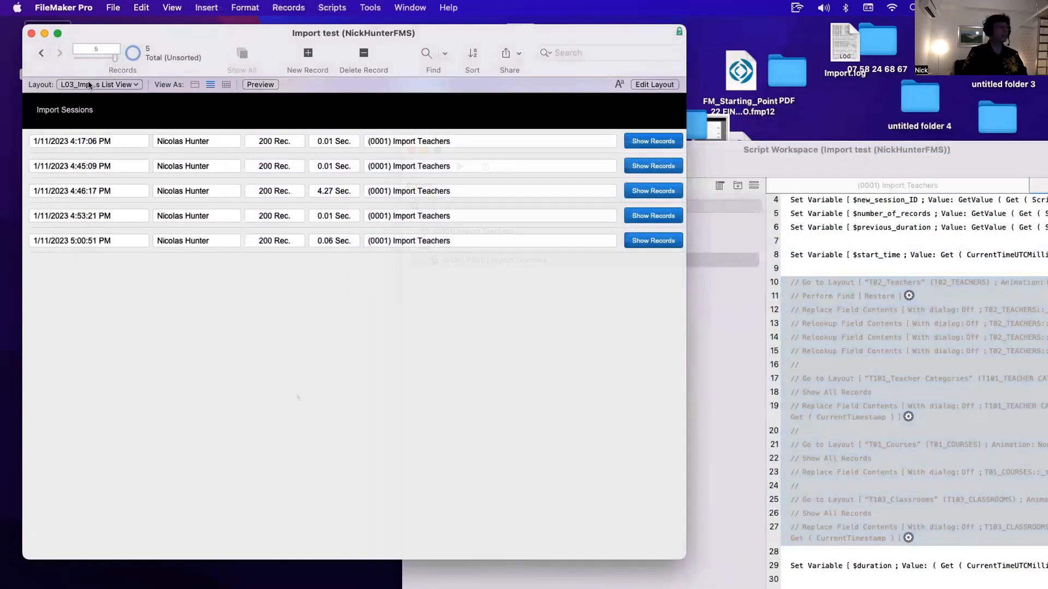
left_click(88, 84)
left_click(96, 60)
left_click(208, 233)
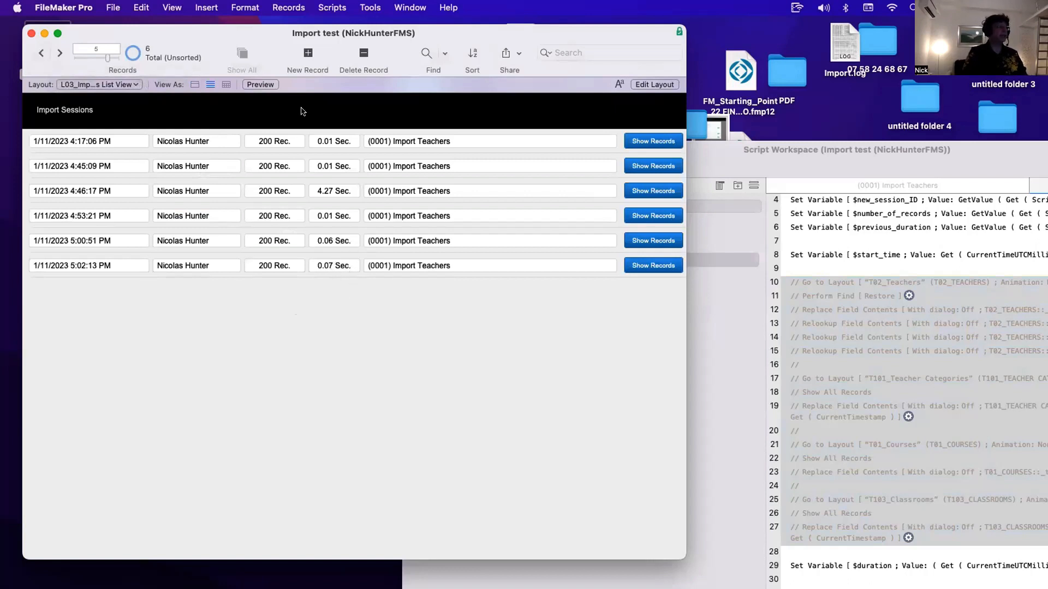
left_click(90, 83)
left_click(91, 61)
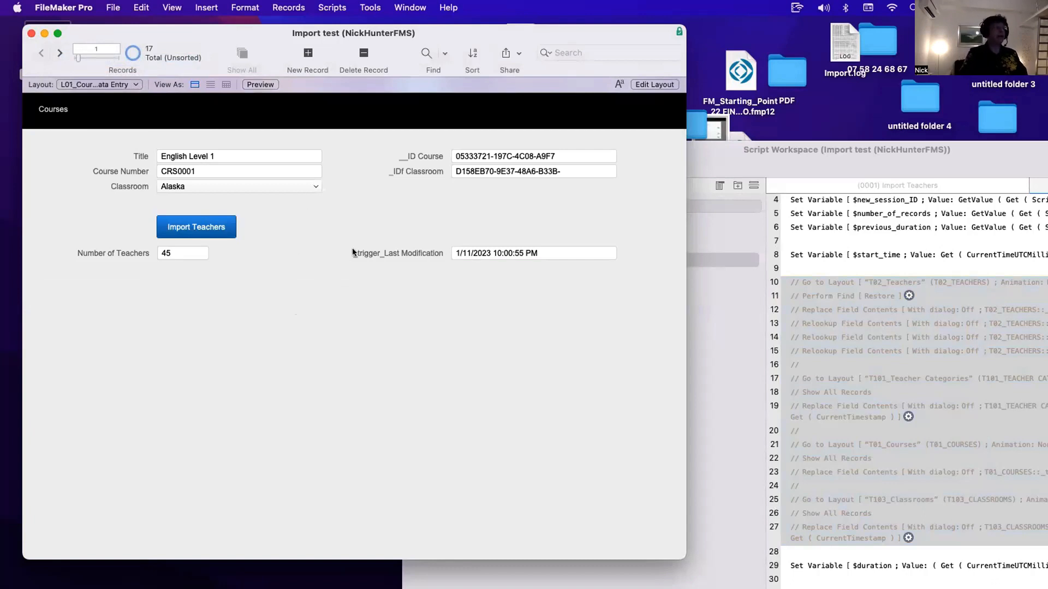
- Switch to the Discovery x0928 Manage Database window and show the fields of the MRESI_Mortality Result Items table
mouse_move(683, 568)
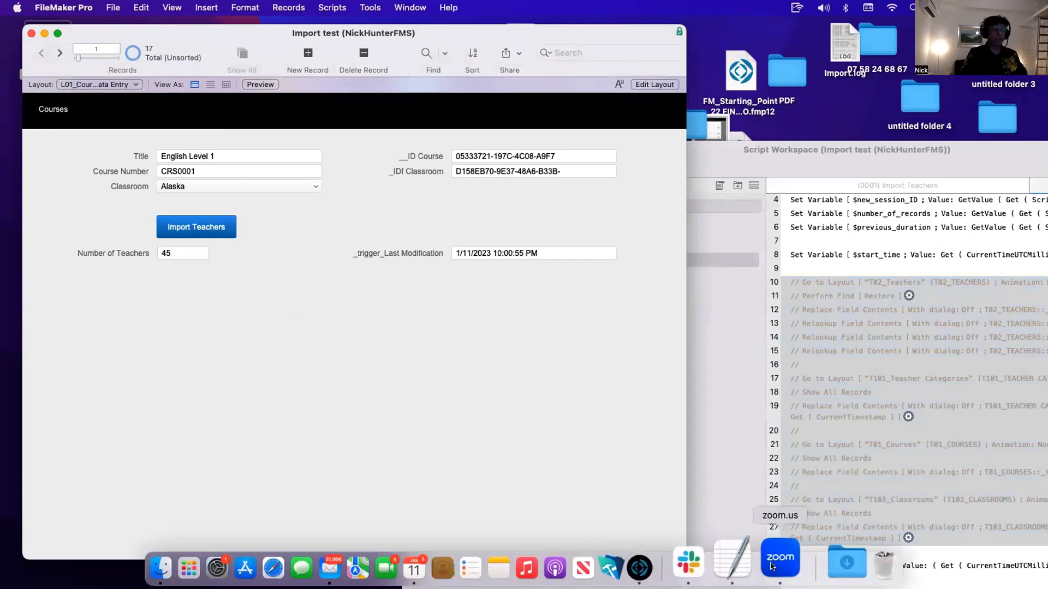
left_click(780, 565)
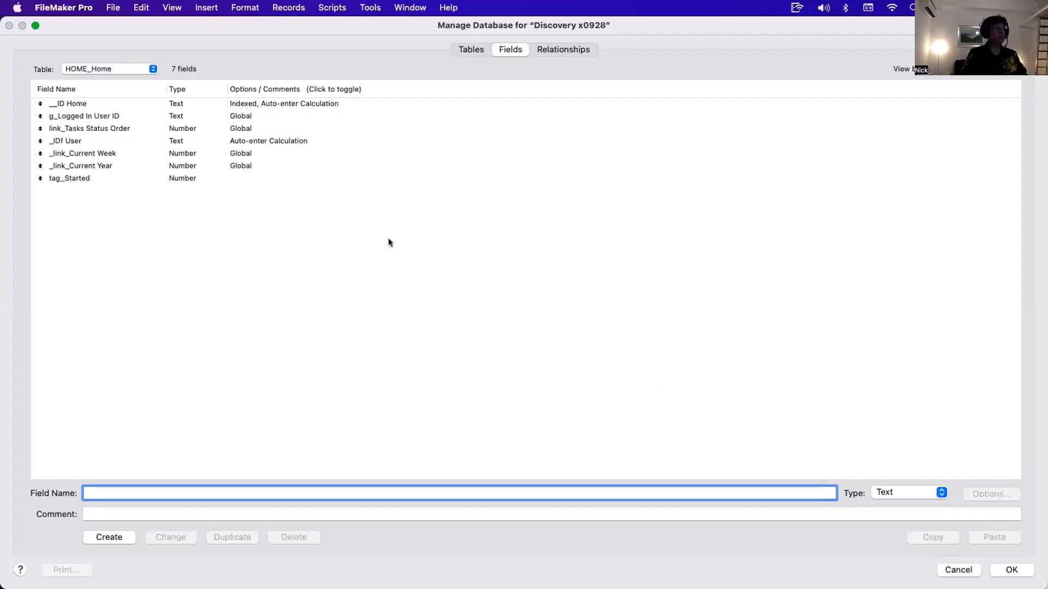
left_click(126, 70)
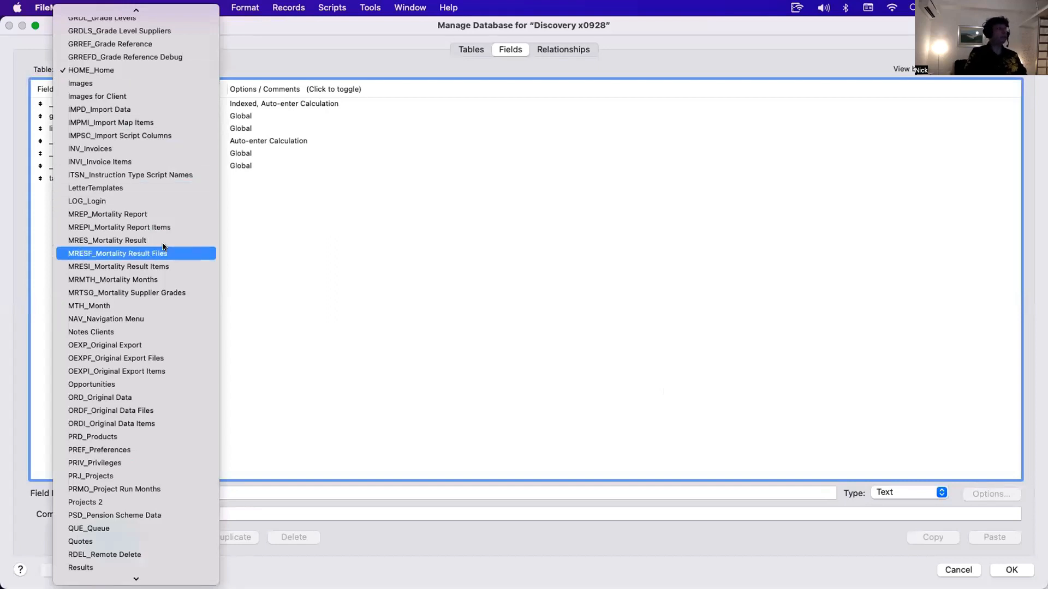
left_click(170, 265)
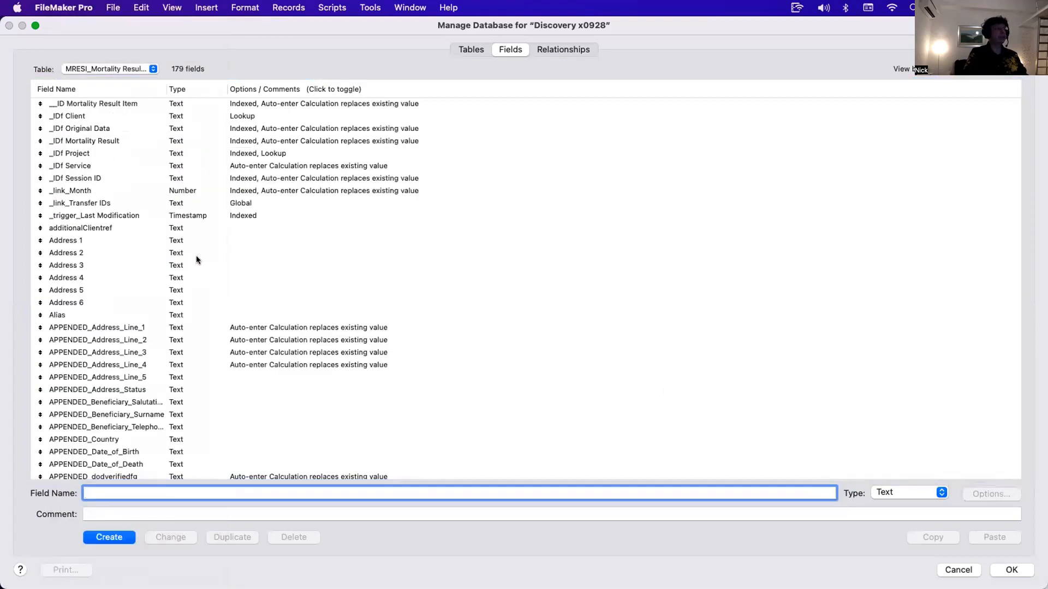
- Browse the MRESI_Mortality Result Items field list sorted by field name
scroll(202, 256, "down", 15)
scroll(208, 263, "down", 10)
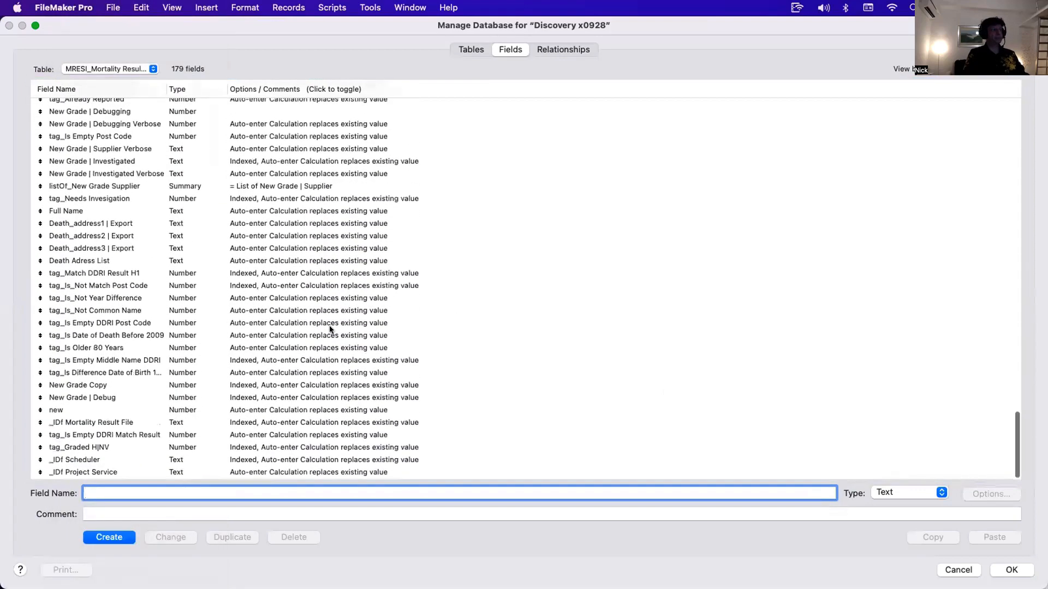
left_click(342, 472)
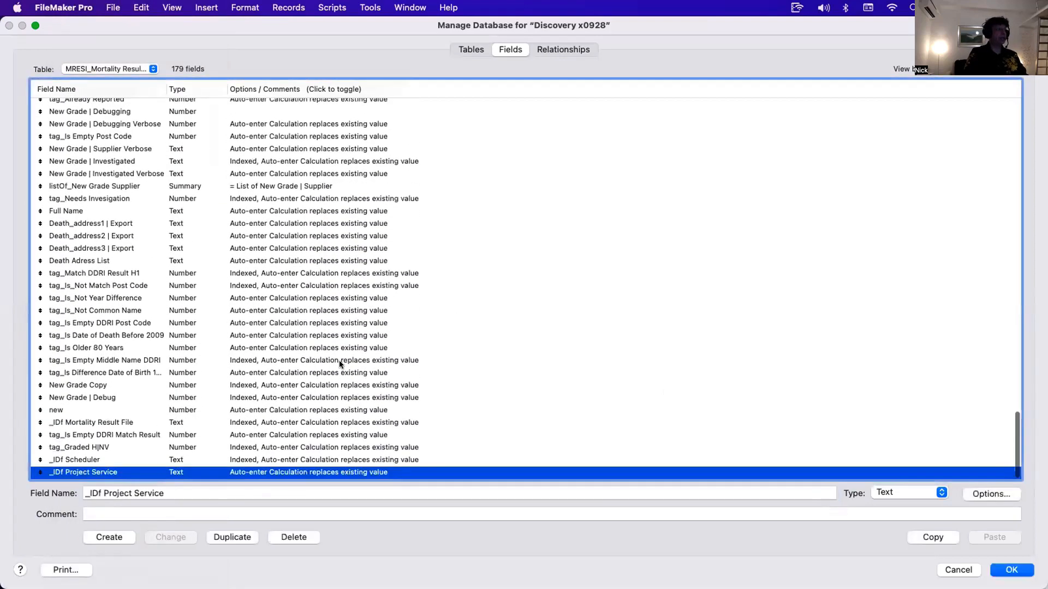
left_click(146, 90)
scroll(351, 258, "down", 20)
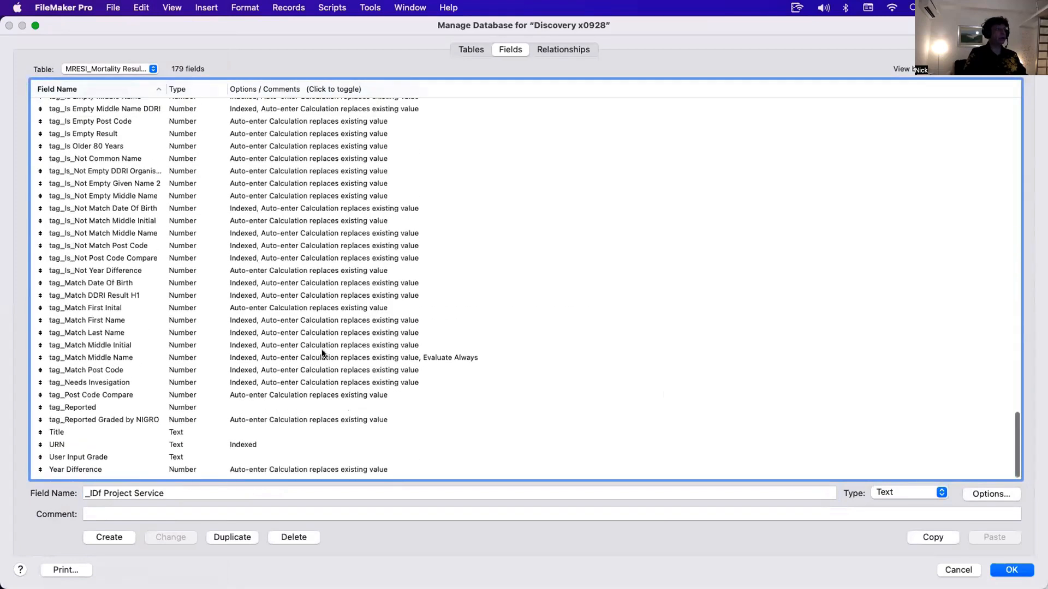
left_click(306, 396)
scroll(316, 347, "up", 5)
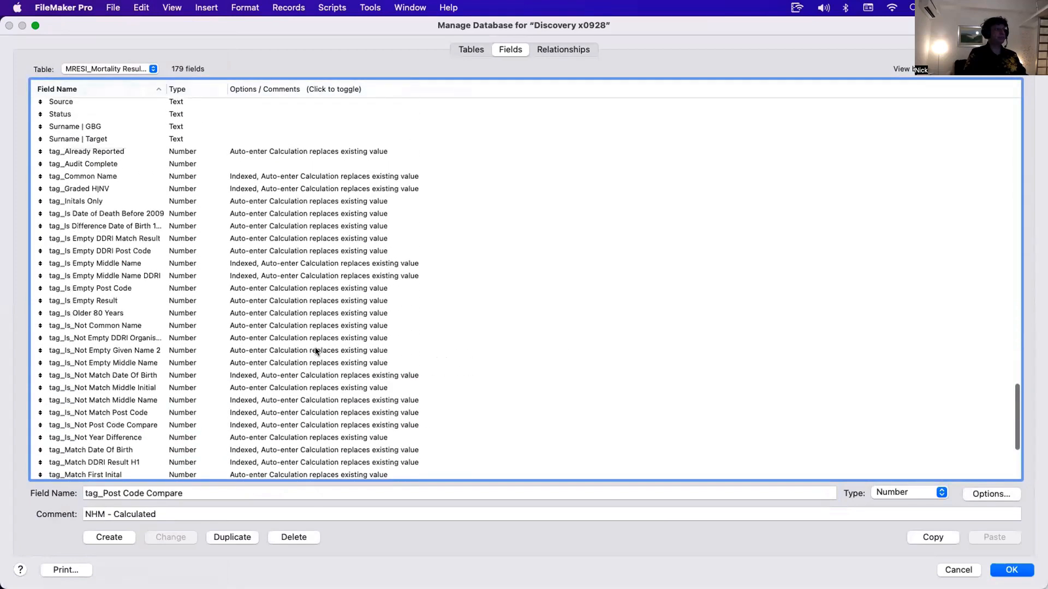
left_click(290, 176, "shift")
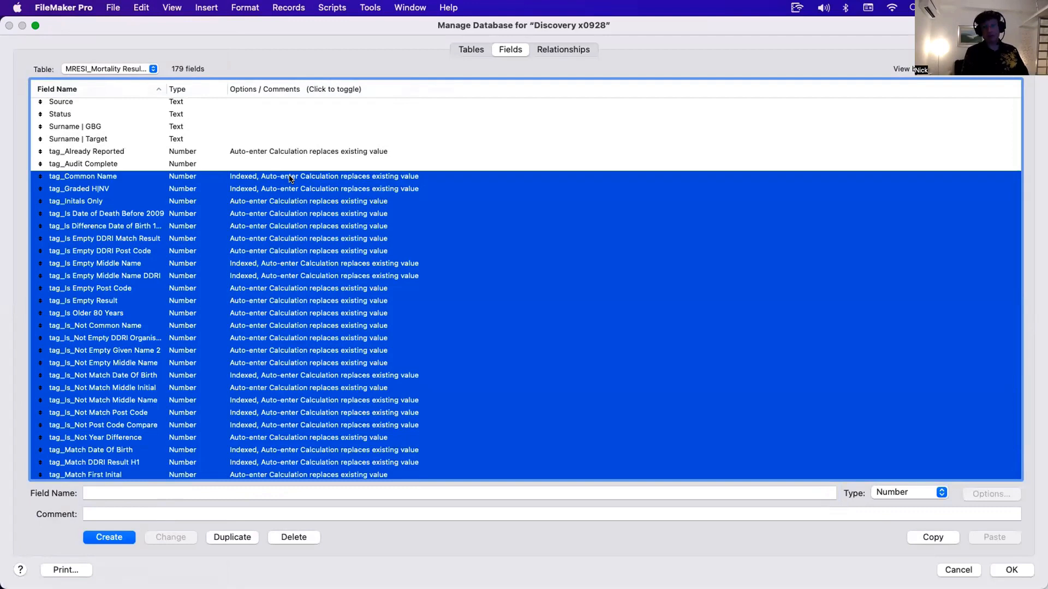
scroll(289, 178, "up", 10)
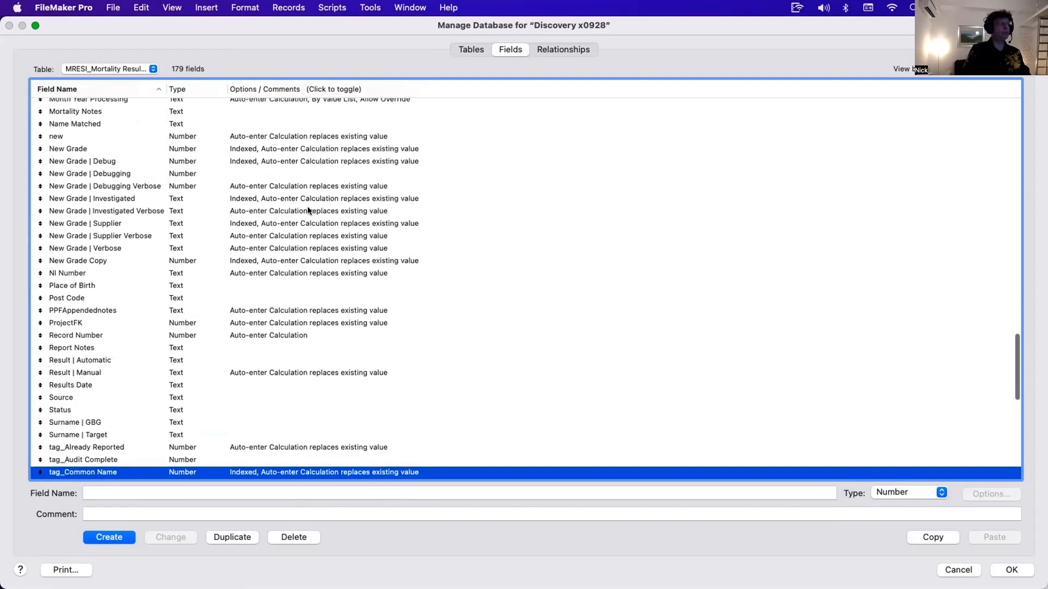
- Inspect the auto-enter calculation of the New Grade field in MRESI_Mortality Result Items
left_click(221, 148)
left_click(246, 259, "shift")
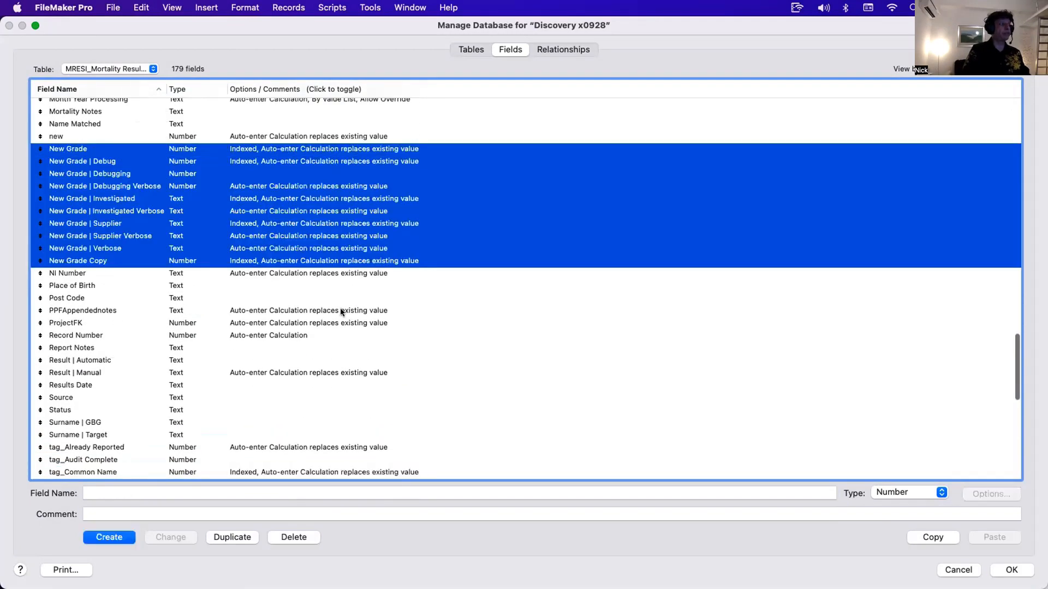
left_click(340, 308)
left_click(240, 147)
double_click(241, 147)
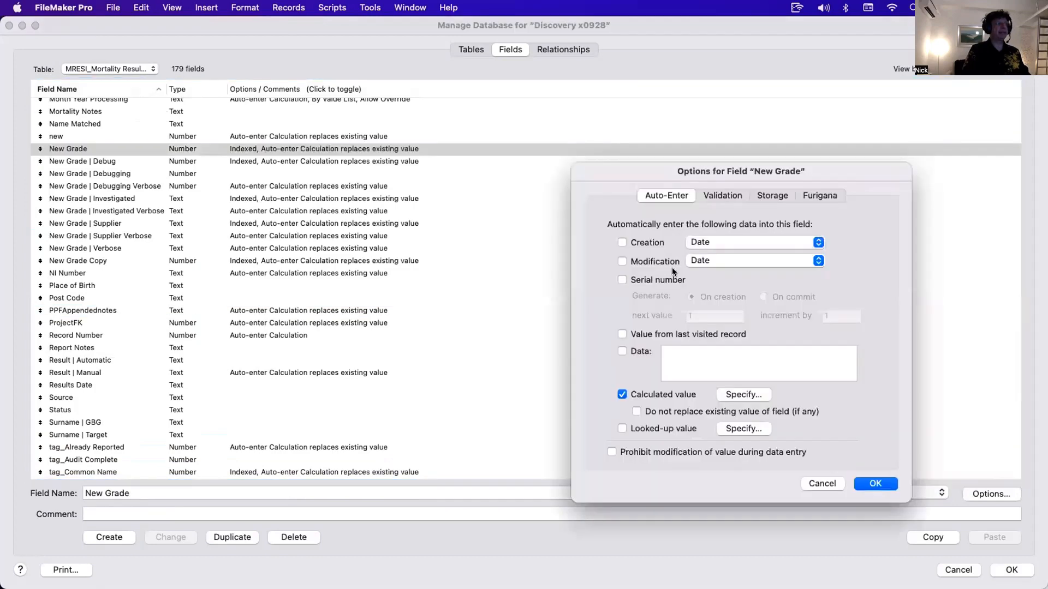
left_click(737, 393)
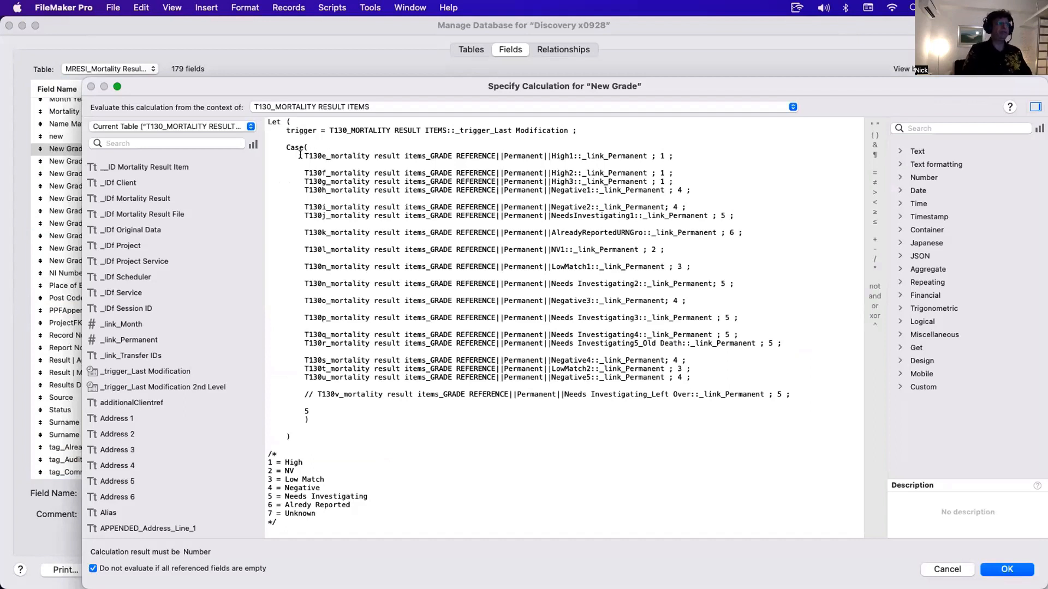
left_click_drag(305, 156, 688, 378)
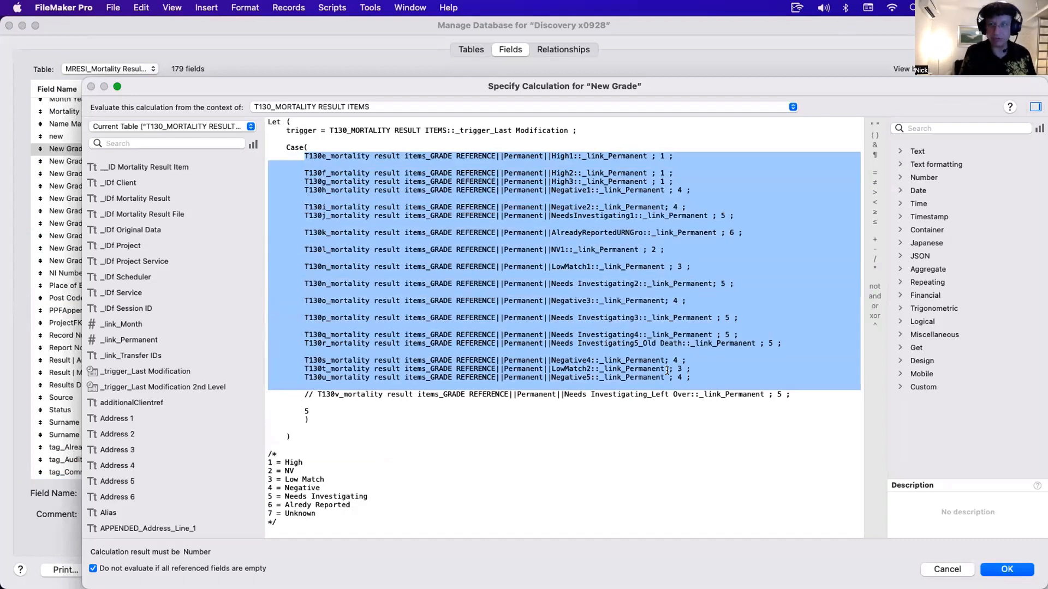
key("Return")
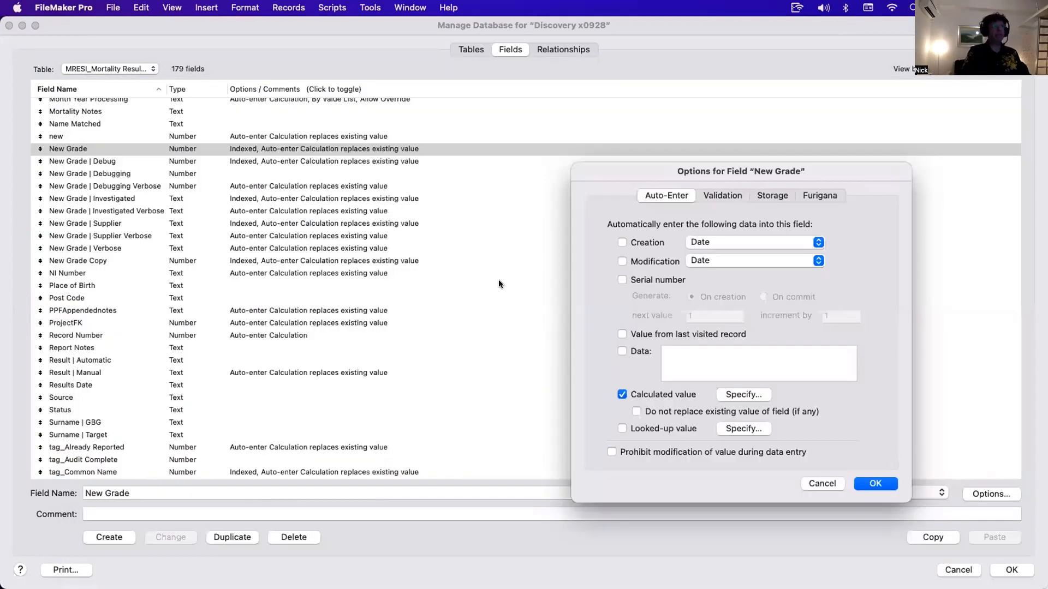
key("Return")
- Inspect the auto-enter calculation of the New Grade | Debugging Verbose field
double_click(263, 186)
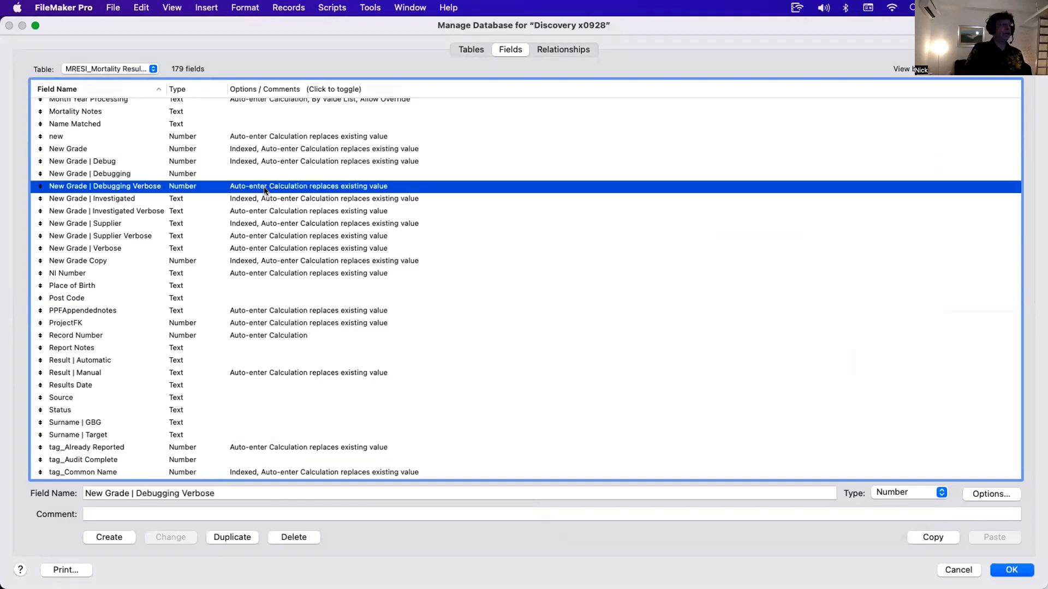
left_click(741, 394)
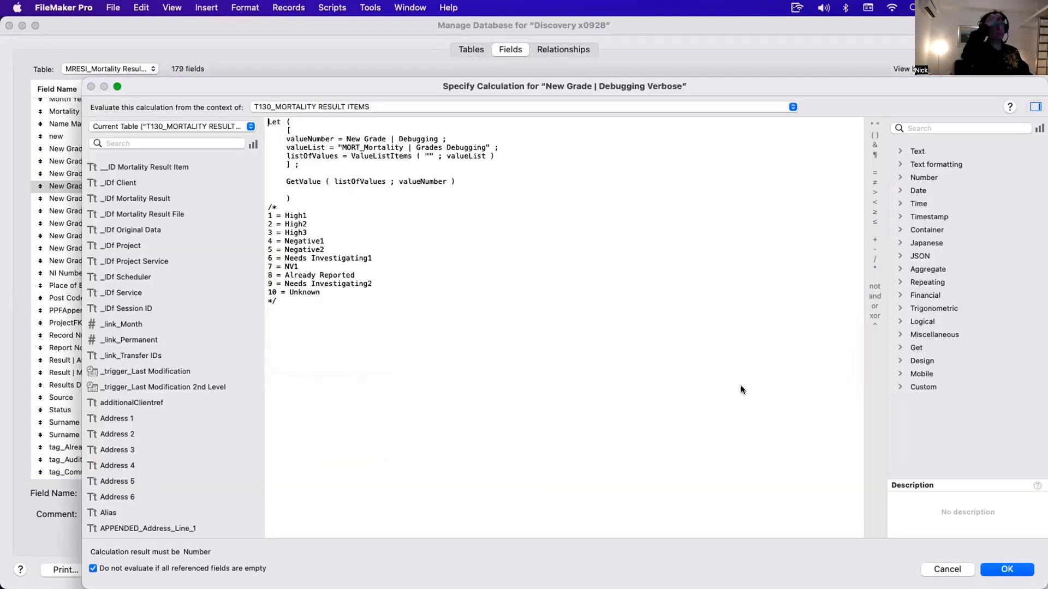
key("Return")
key("Return")
scroll(421, 379, "down", 15)
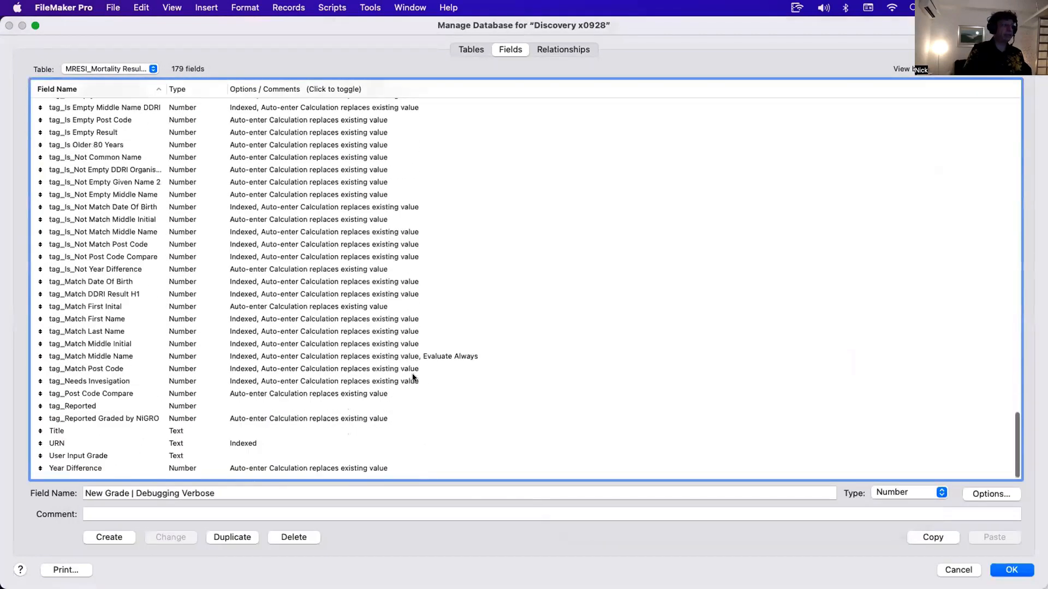
- Review the auto-enter calculations of the tag_Is_Not Post Code Compare and tag_Is_Not Match Post Code fields
double_click(342, 263)
left_click(740, 394)
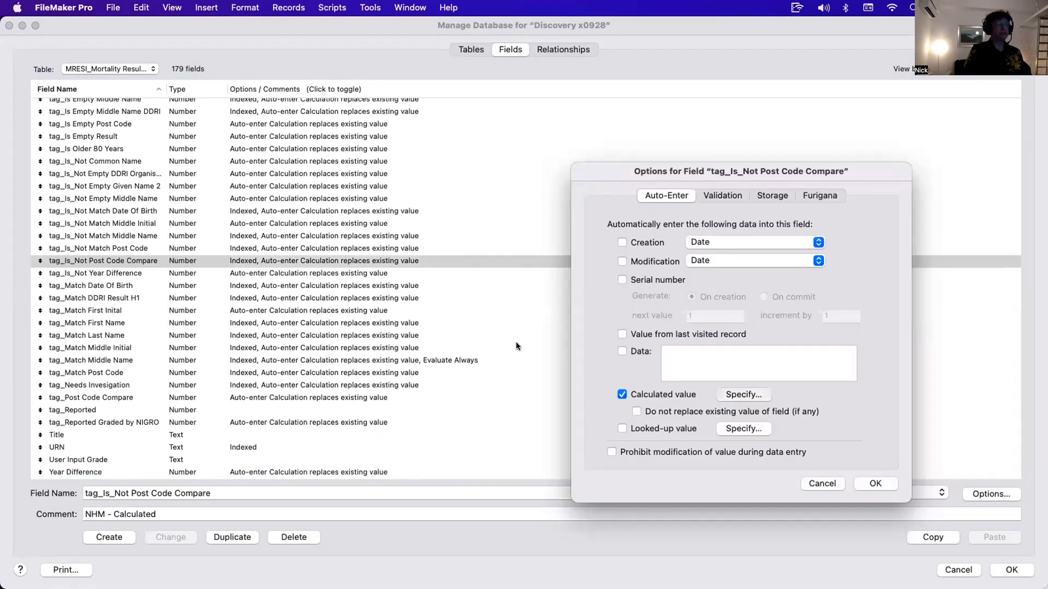
key("Escape")
key("Escape")
double_click(347, 249)
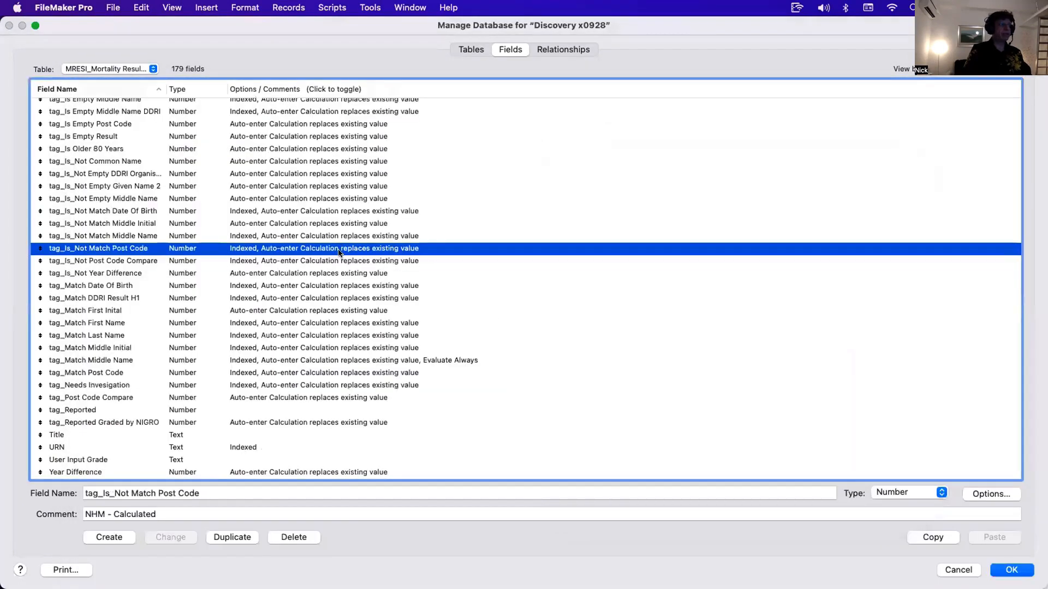
left_click(744, 394)
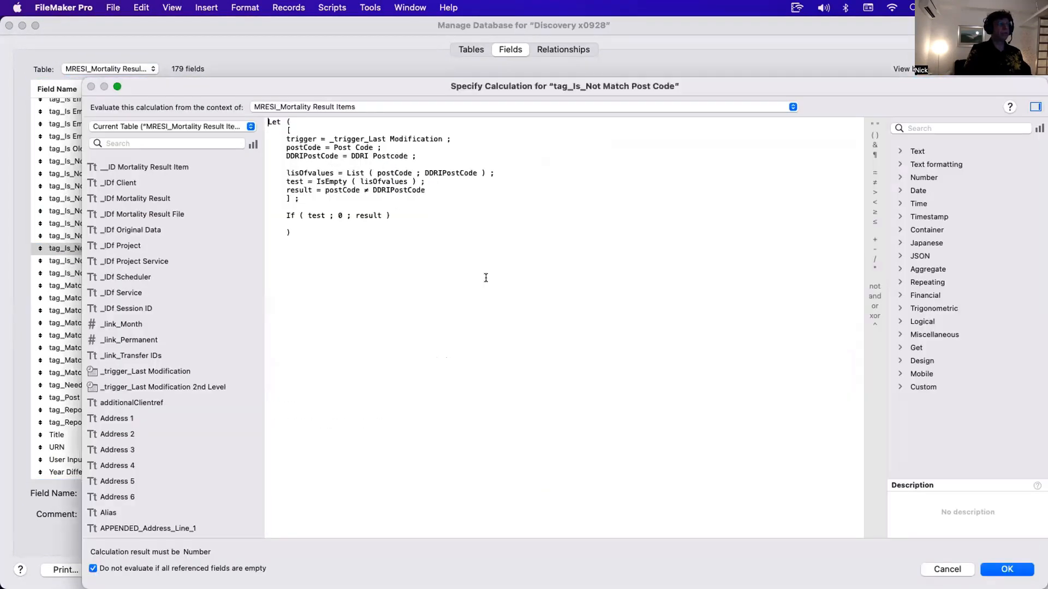
left_click_drag(306, 240, 262, 124)
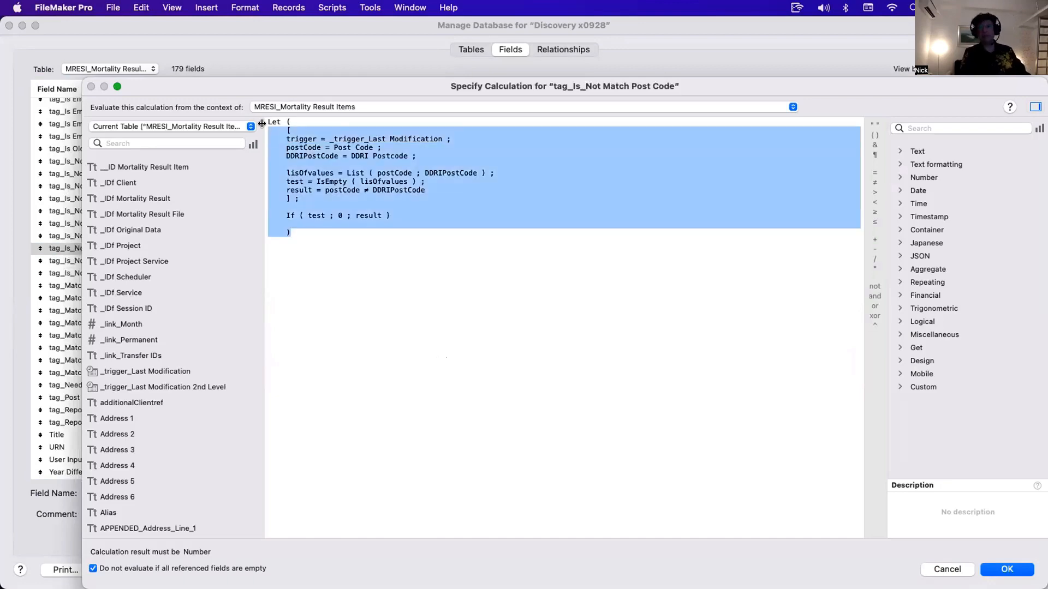
key("Escape")
key("Escape")
- Inspect the auto-enter calculation of the tag_Is_Not Match Middle Name field
left_click(171, 234)
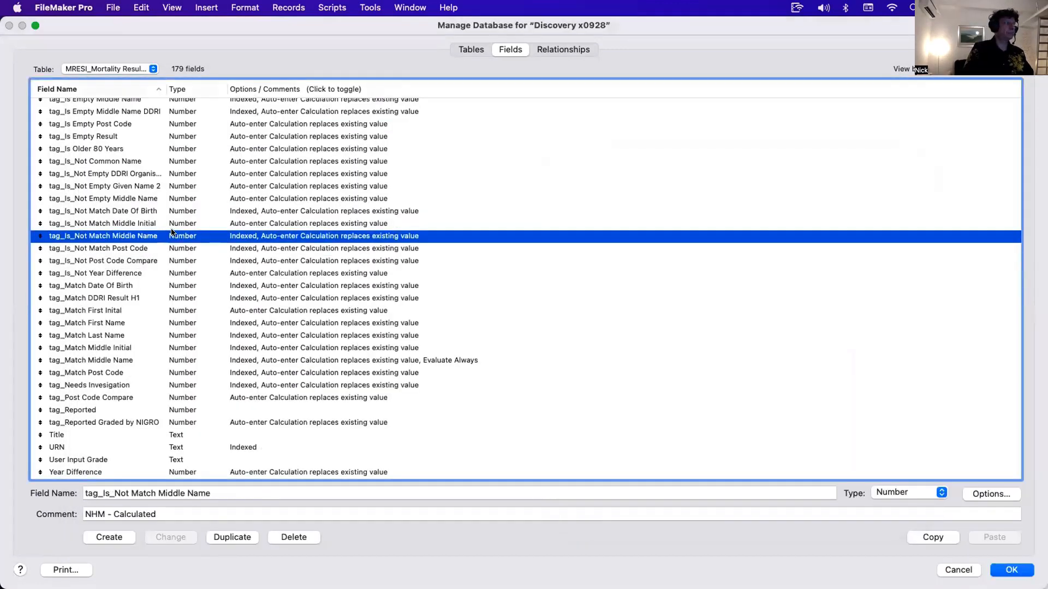
double_click(171, 235)
left_click(752, 395)
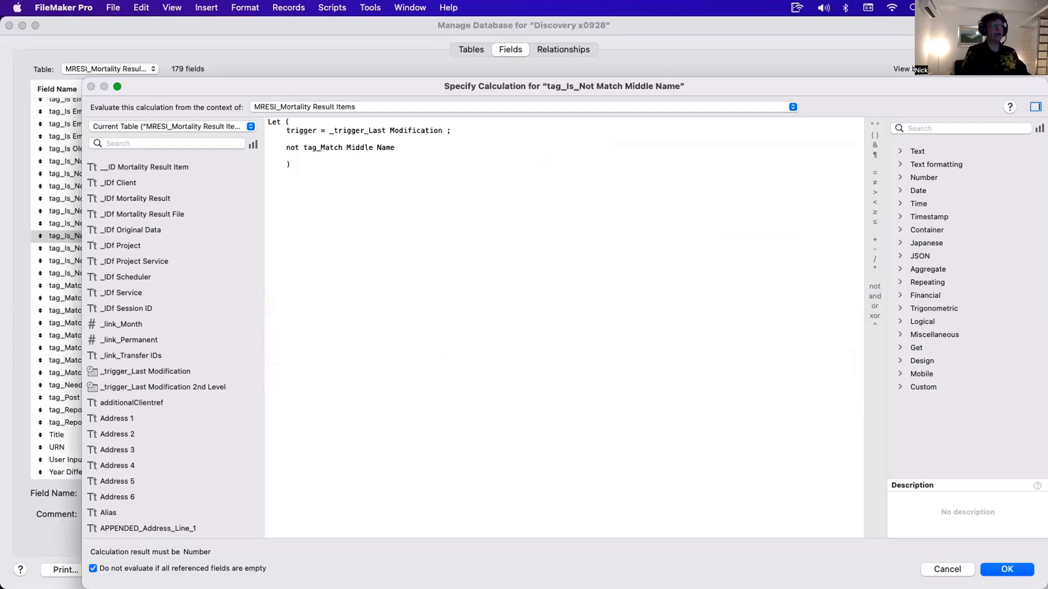
key("Escape")
key("Escape")
- Switch to the ATTRI_AutoTrace Results Items table and open the Tag_DOBblankTU field's auto-enter options
left_click(141, 69)
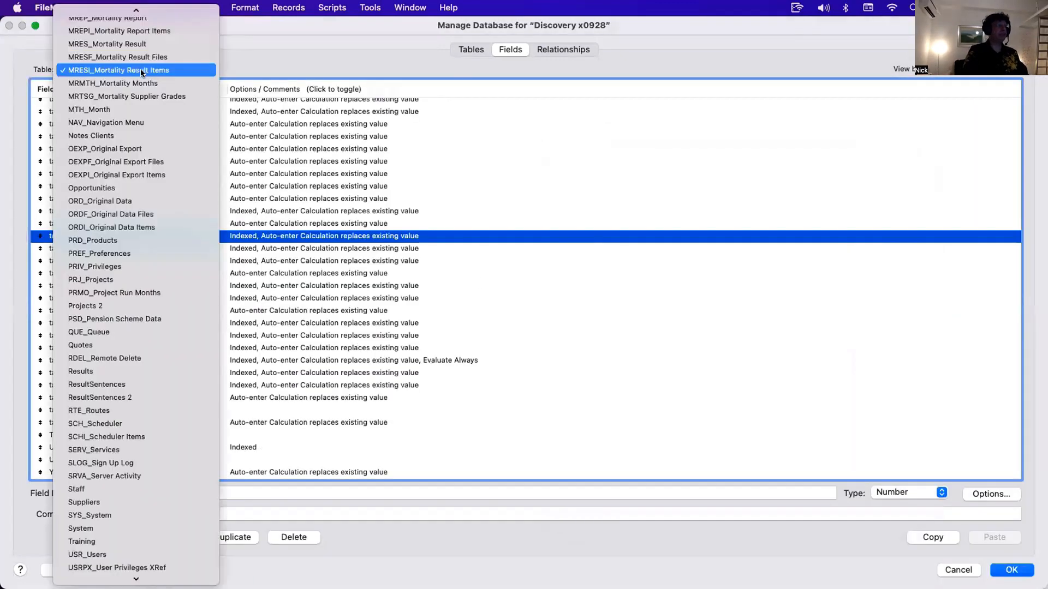
scroll(141, 72, "up", 15)
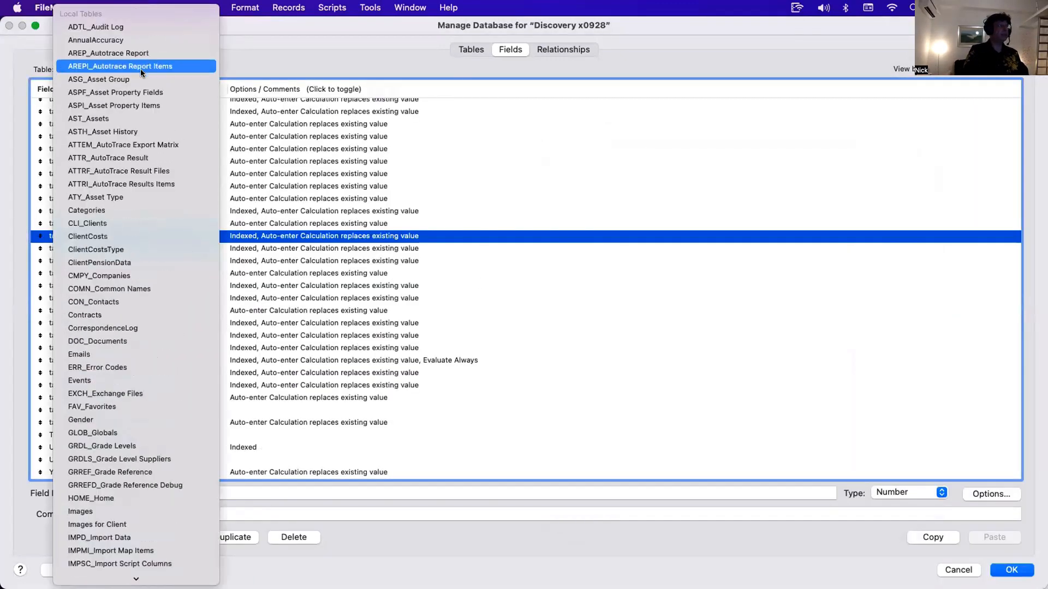
left_click(177, 182)
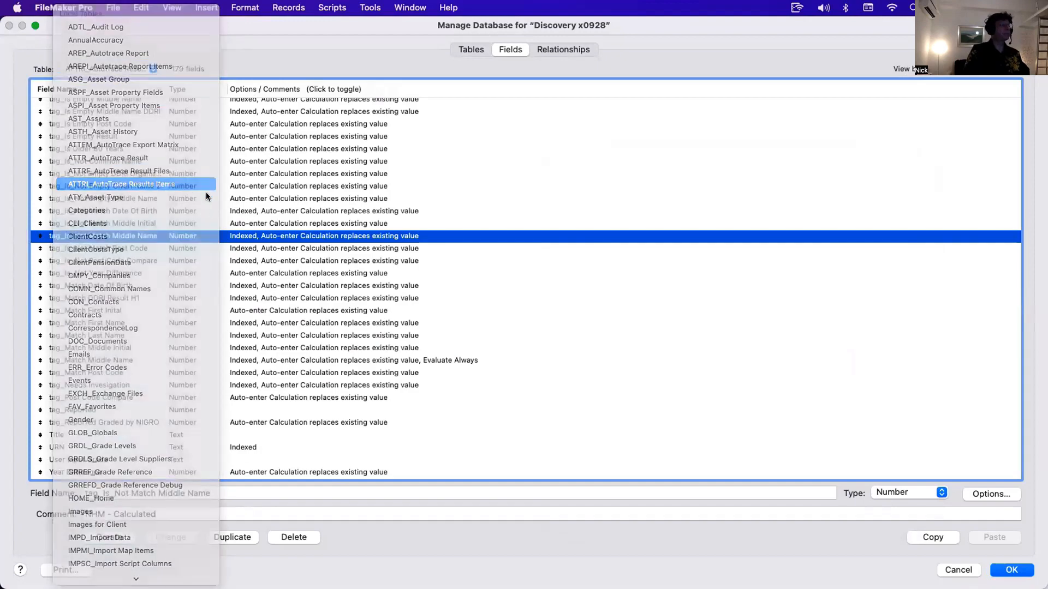
scroll(212, 284, "up", 20)
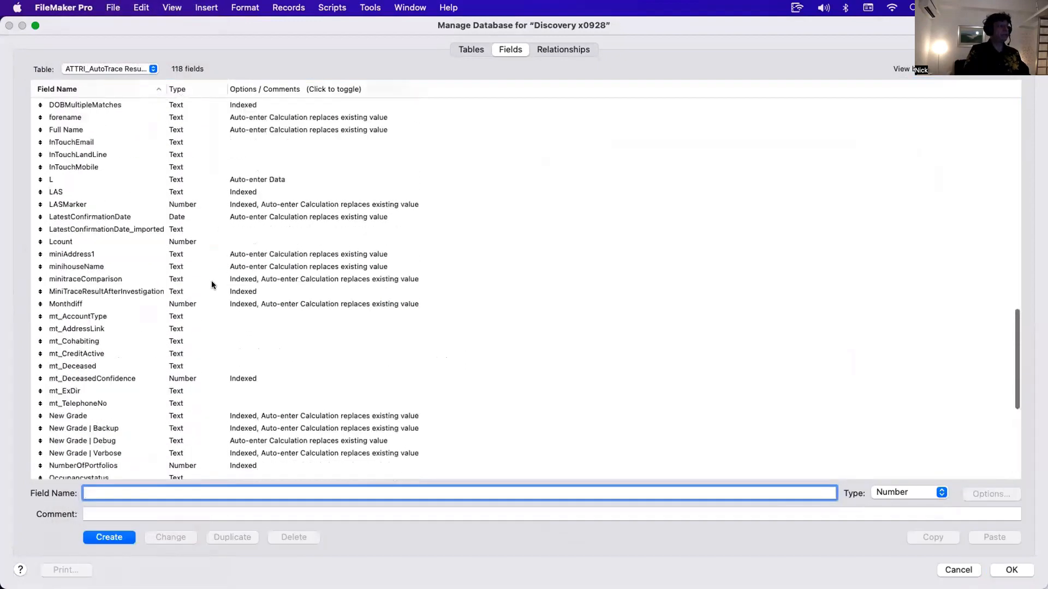
scroll(165, 169, "down", 20)
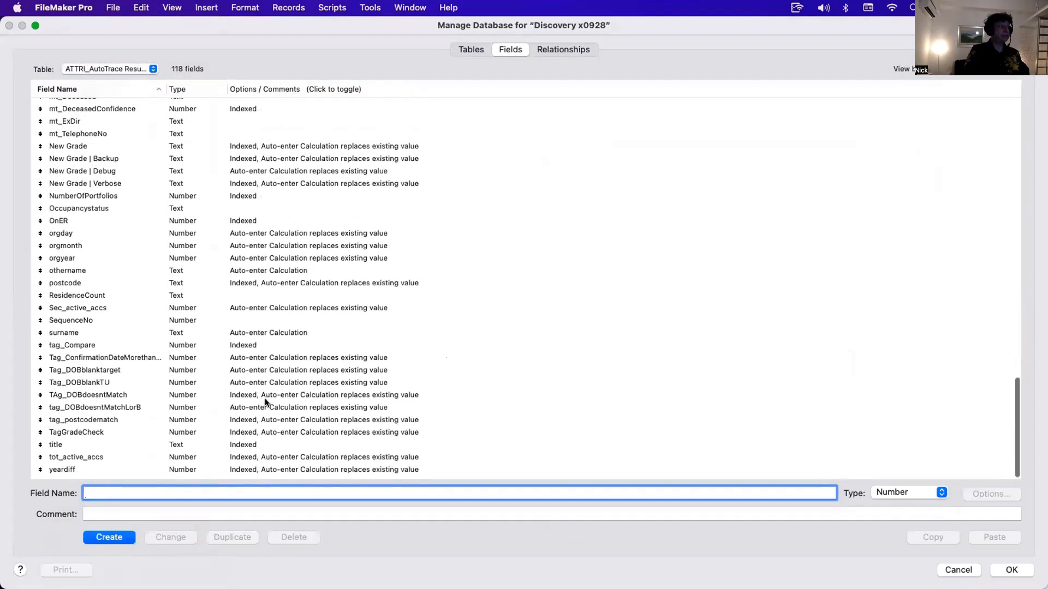
left_click(280, 383)
double_click(280, 384)
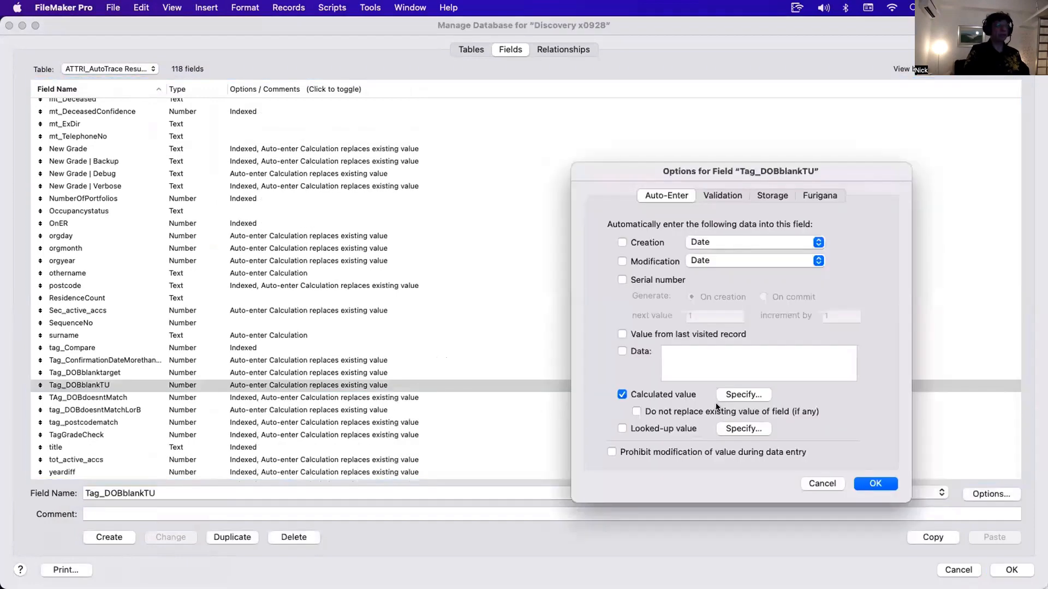
left_click(743, 394)
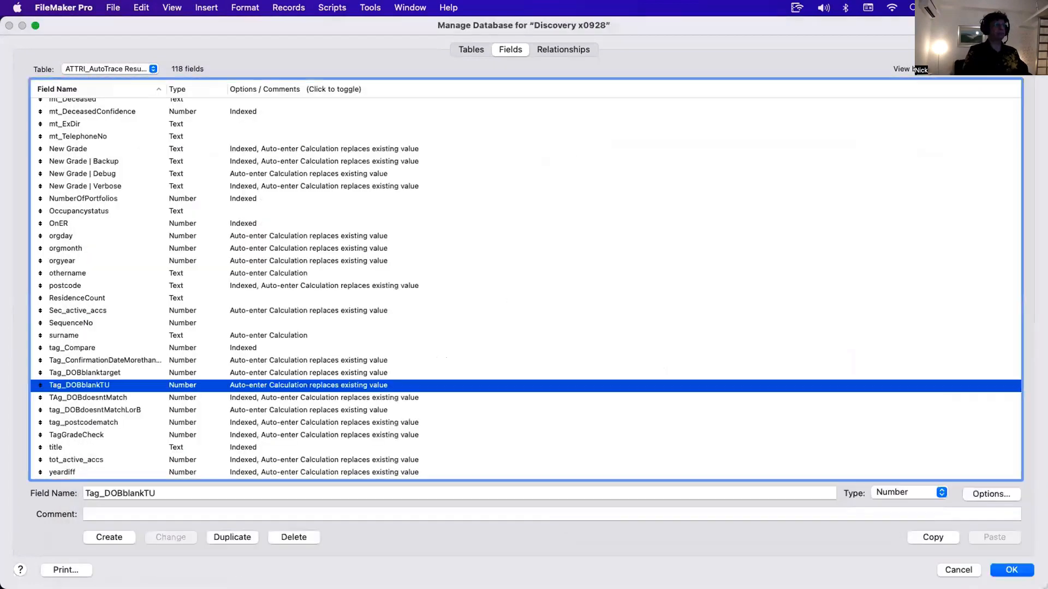
- Read through the New Grade field's auto-enter calculation in ATTRI_AutoTrace Results Items
double_click(263, 148)
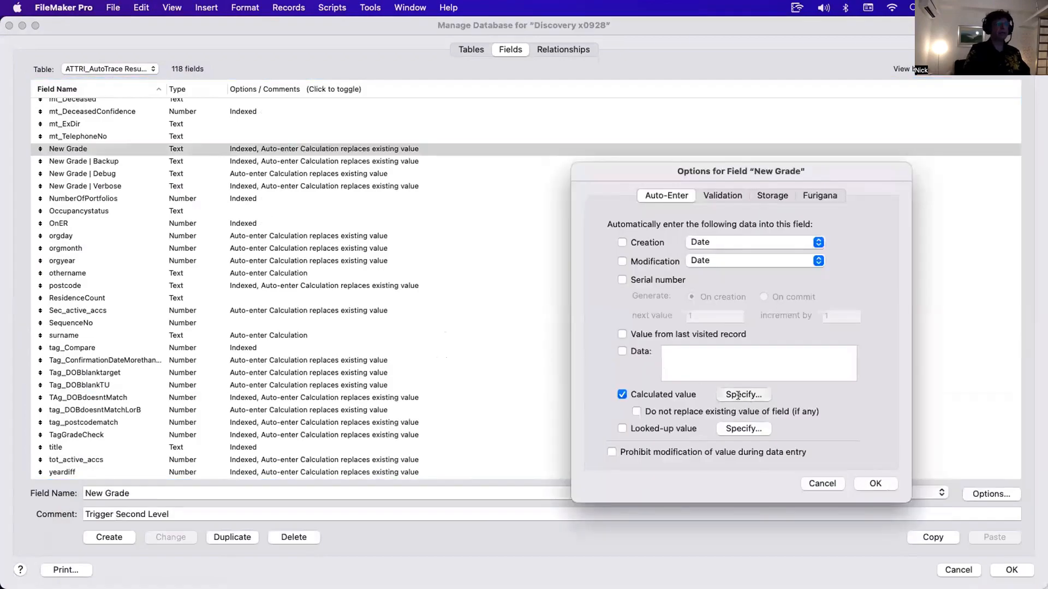
left_click(745, 396)
scroll(540, 350, "down", 10)
scroll(540, 350, "up", 10)
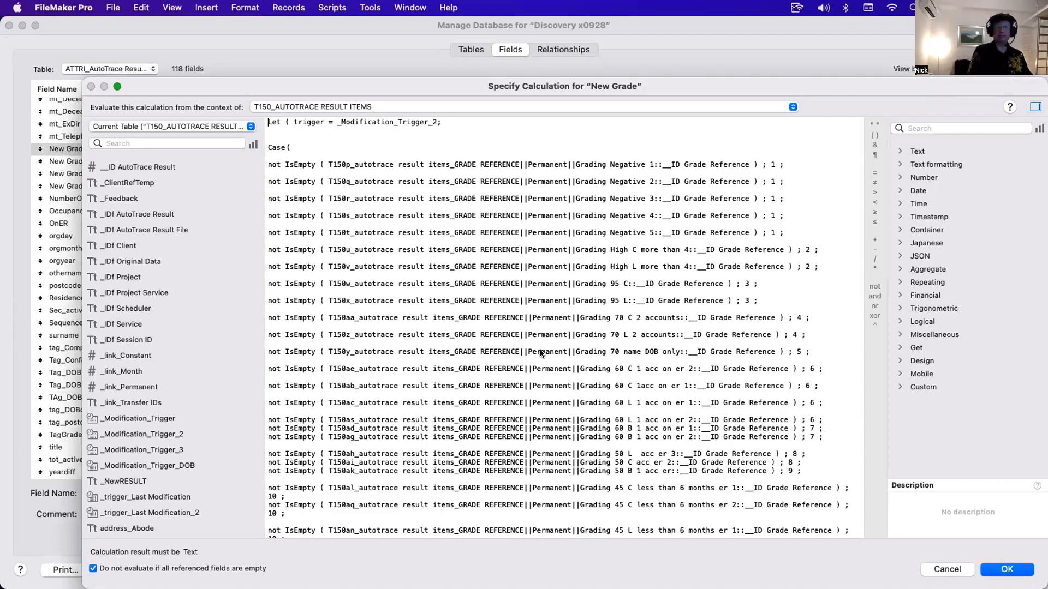
scroll(539, 349, "down", 8)
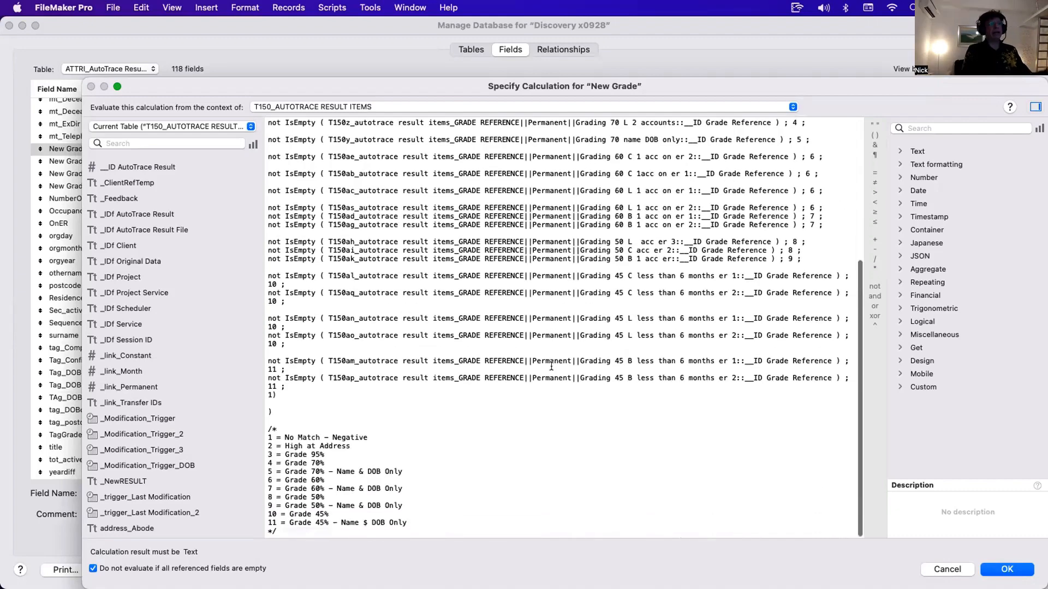
scroll(551, 366, "up", 4)
scroll(551, 366, "up", 3)
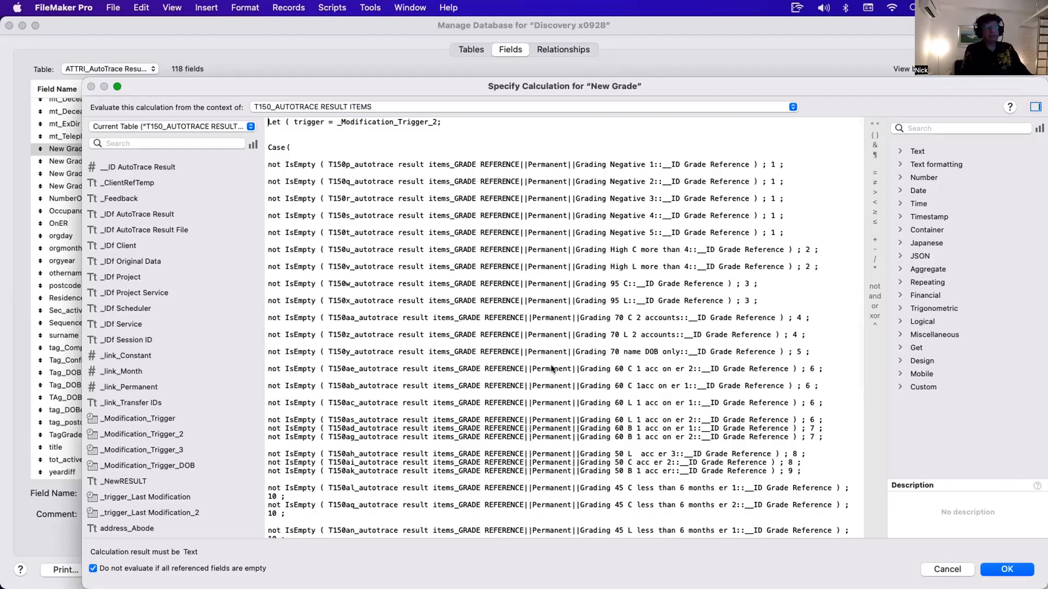
scroll(551, 368, "down", 3)
scroll(552, 375, "down", 4)
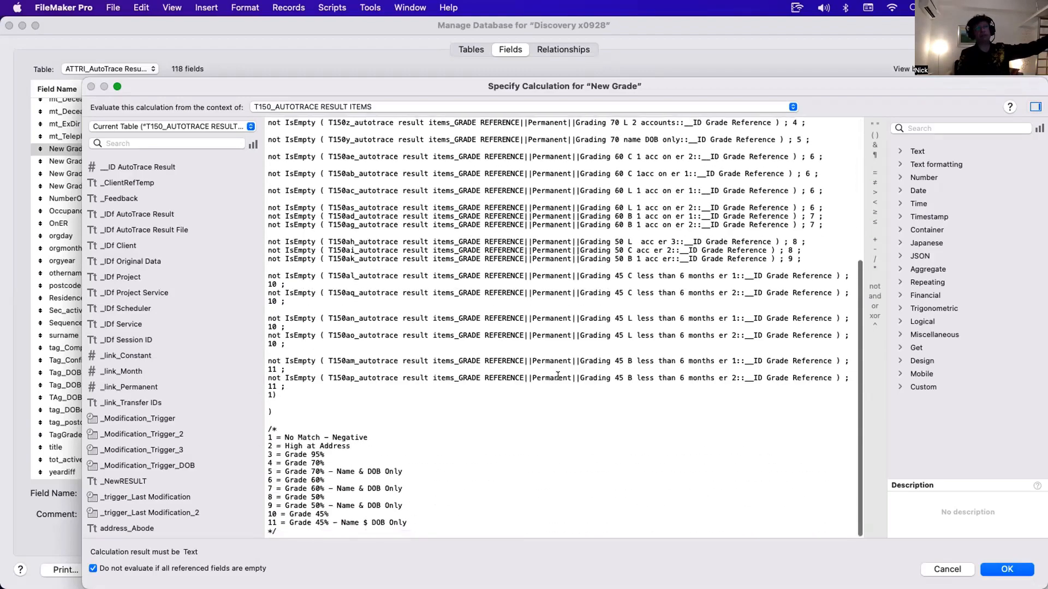
scroll(556, 379, "up", 6)
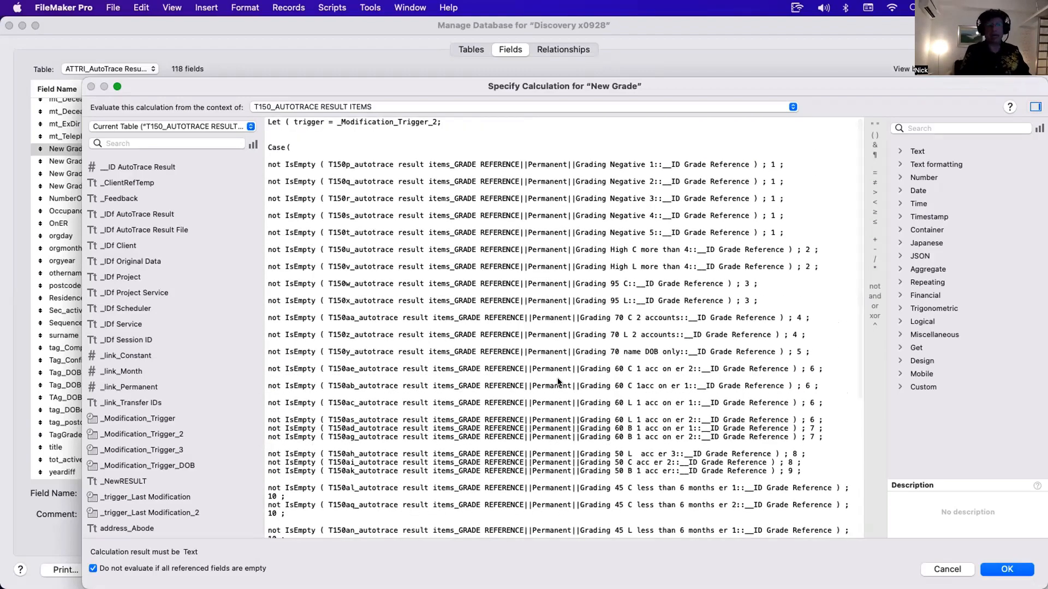
scroll(558, 380, "down", 2)
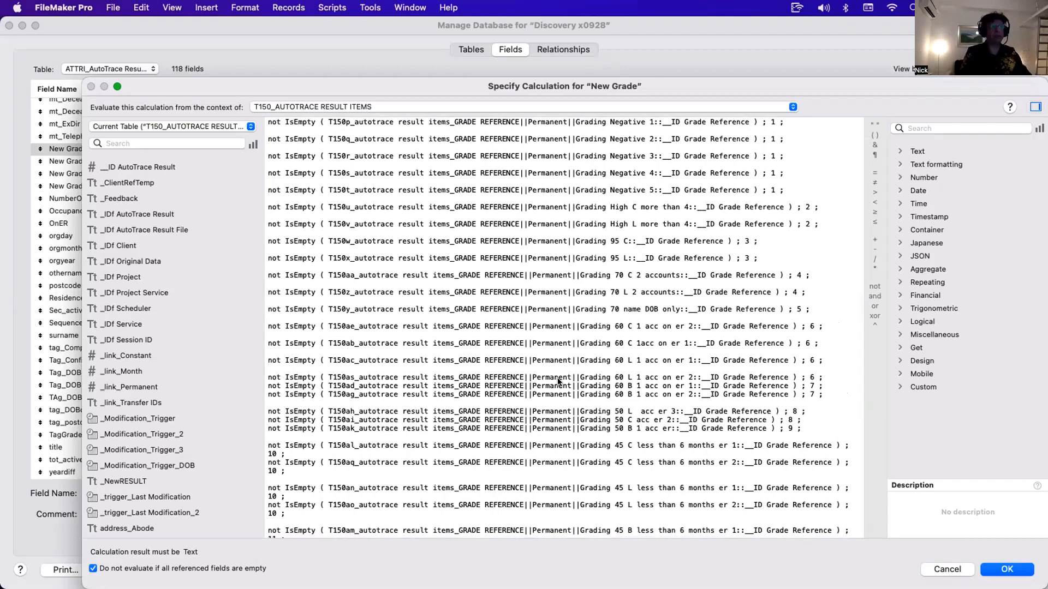
scroll(558, 382, "up", 2)
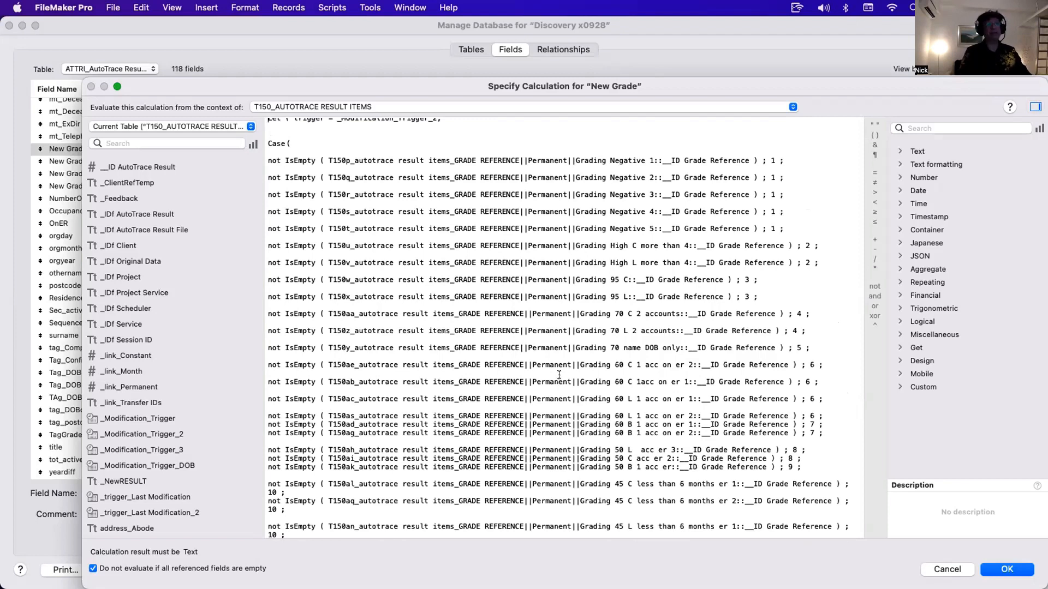
- Close the New Grade calculation and options, then switch the field list to the MRESI_Mortality Result Items table
key("Escape")
key("Escape")
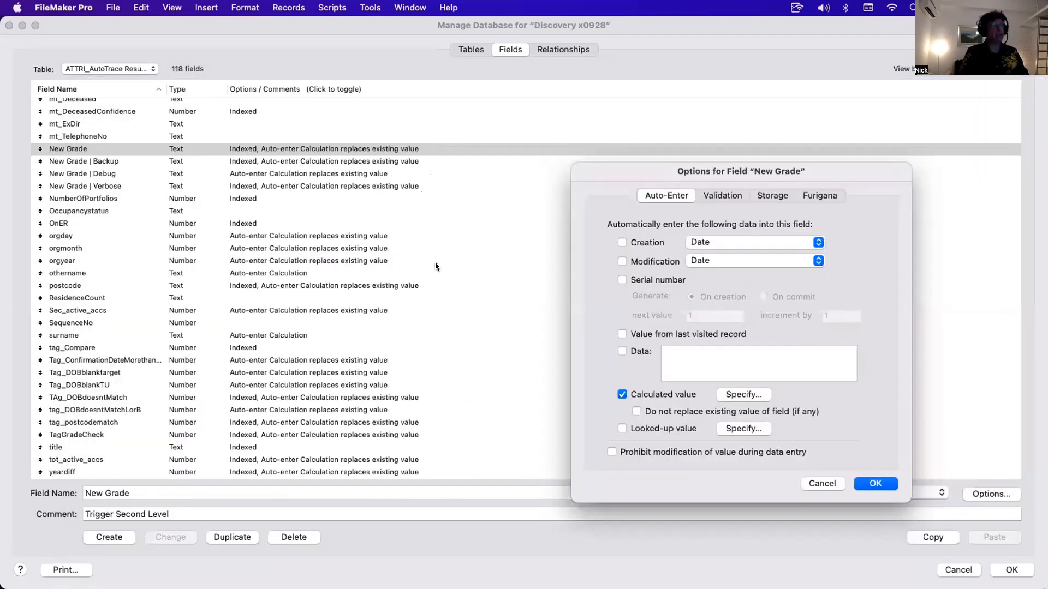
scroll(319, 226, "down", 2)
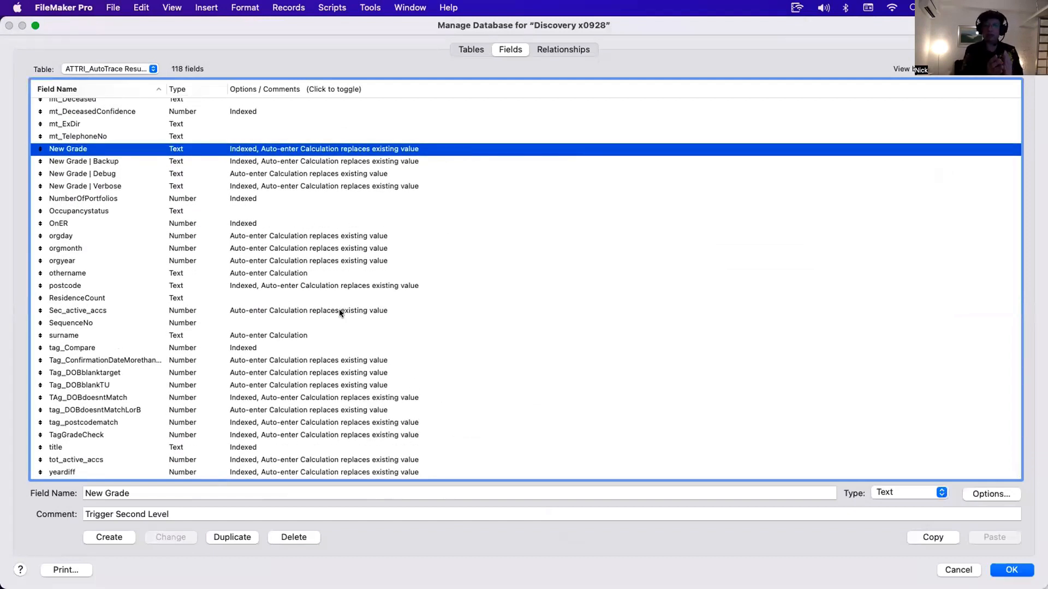
left_click(117, 69)
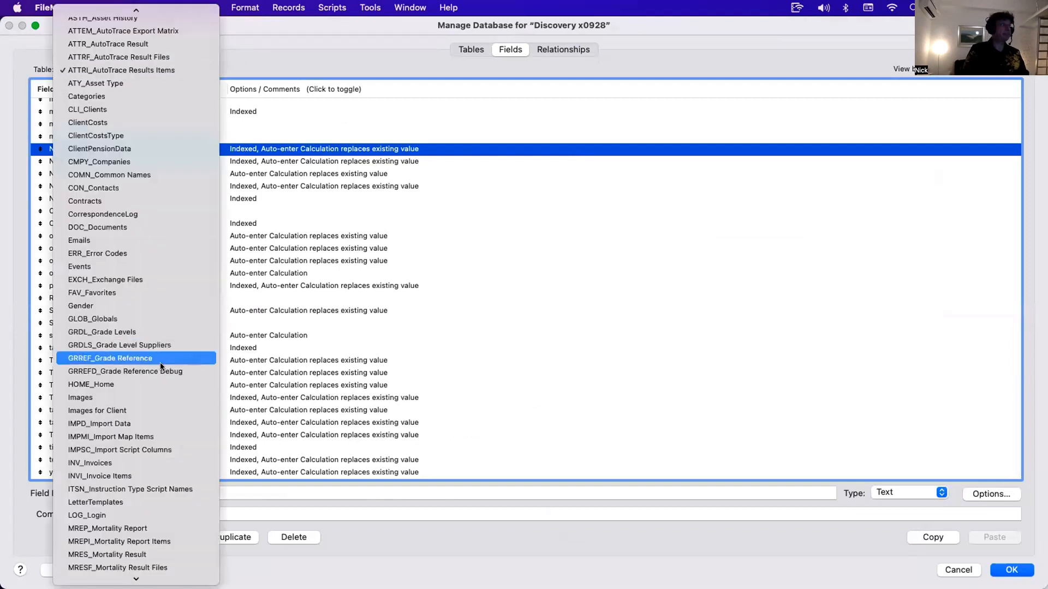
scroll(187, 464, "down", 5)
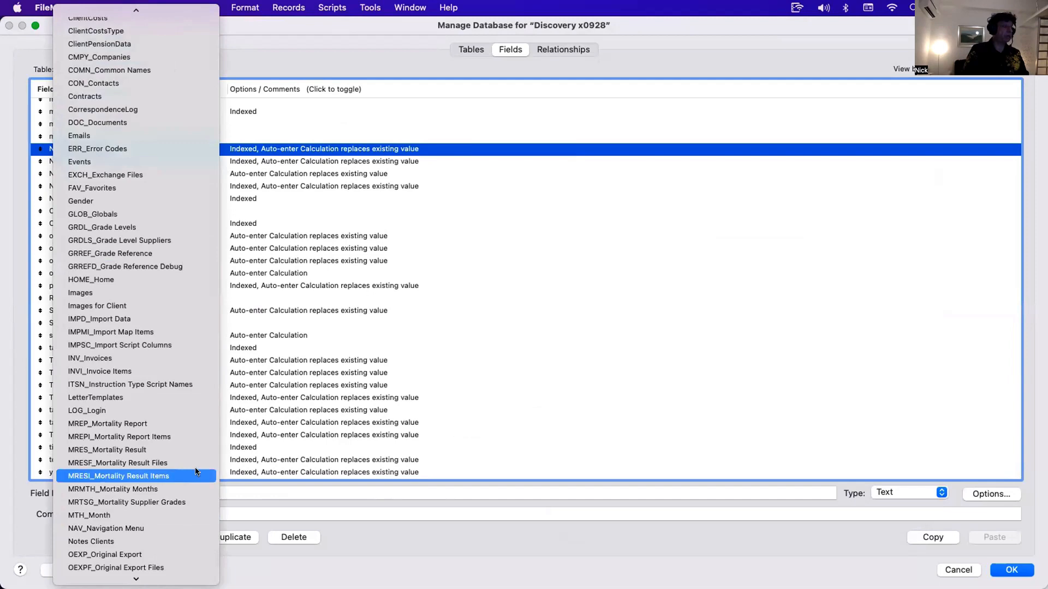
left_click(177, 476)
scroll(264, 348, "up", 5)
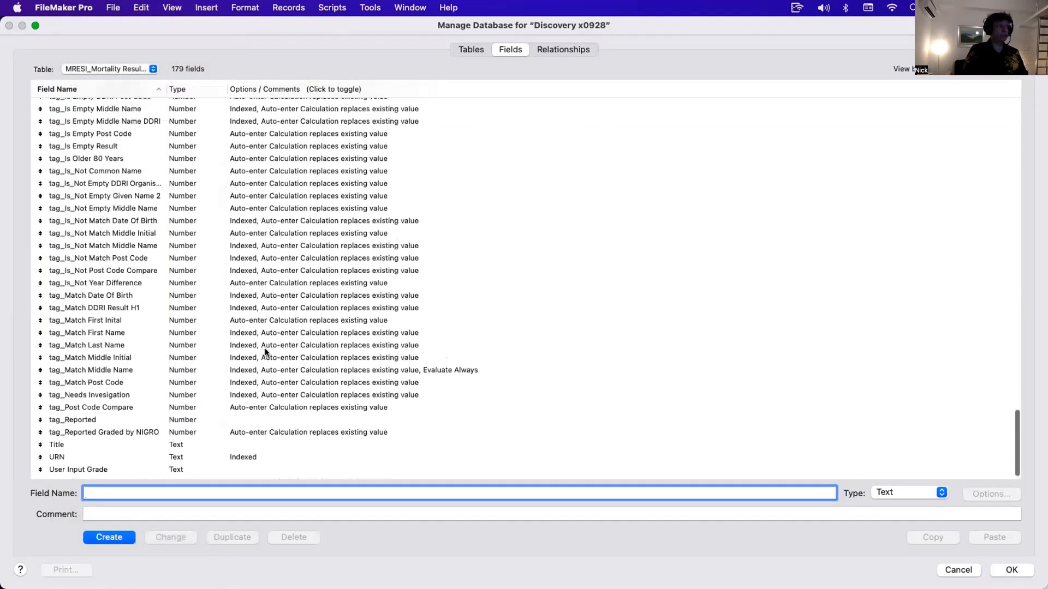
- Open and close the auto-enter options of the tag_Is Empty Middle Name DDRI field
double_click(276, 305)
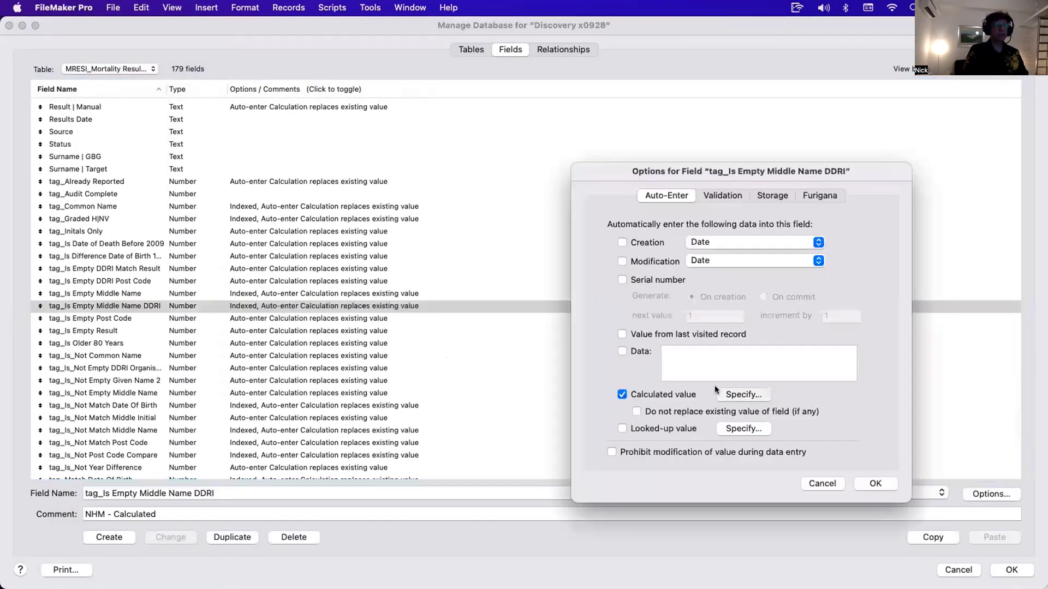
left_click(720, 393)
key("Escape")
key("Escape")
- Inspect the auto-enter calculation of the New Grade | Supplier field, then close it
scroll(214, 211, "up", 10)
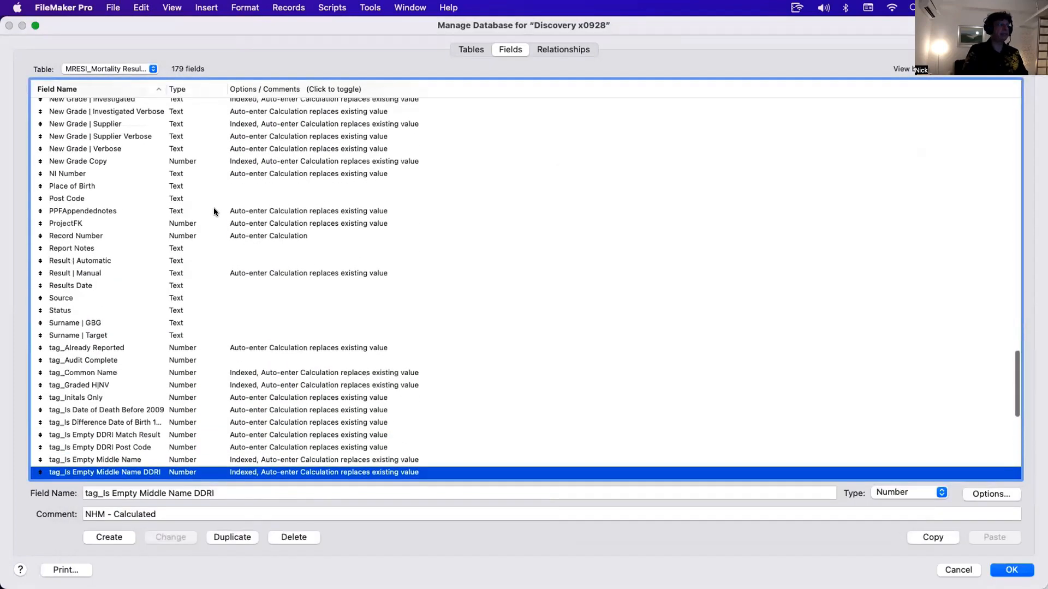
left_click(189, 268)
double_click(192, 257)
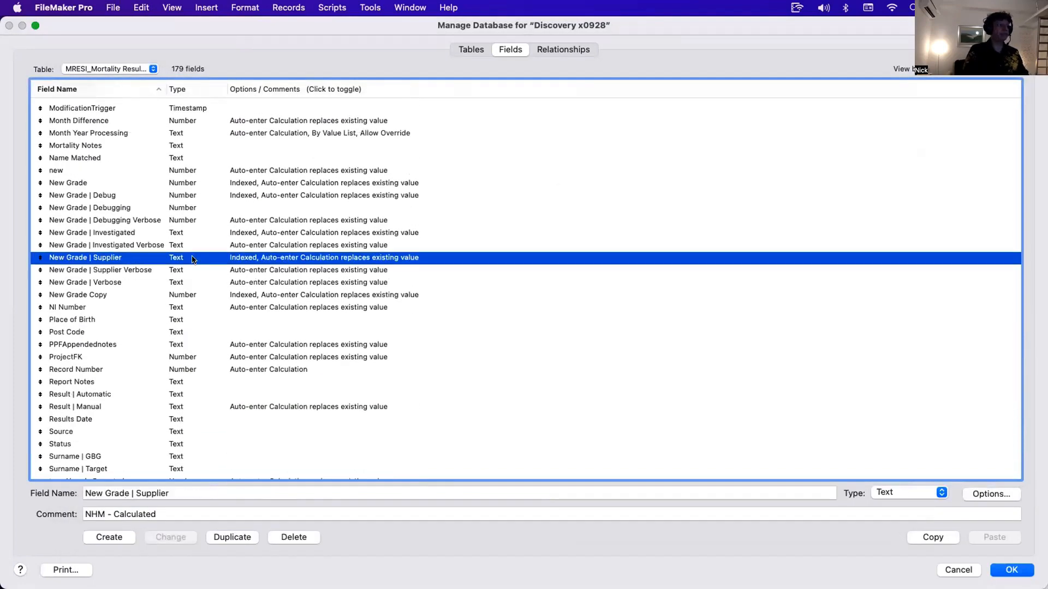
left_click(743, 395)
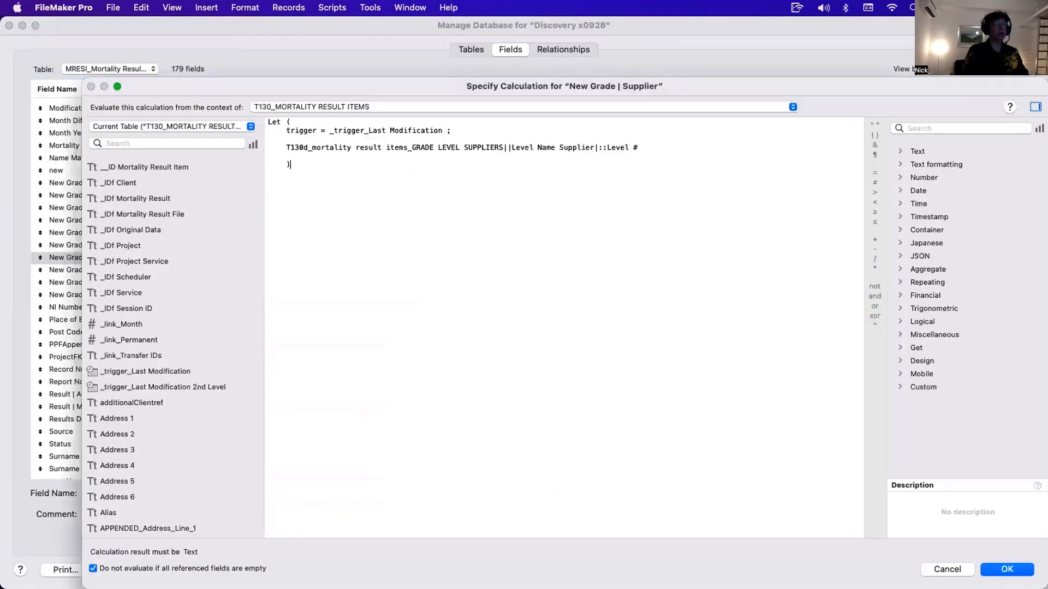
key("Escape")
key("Escape")
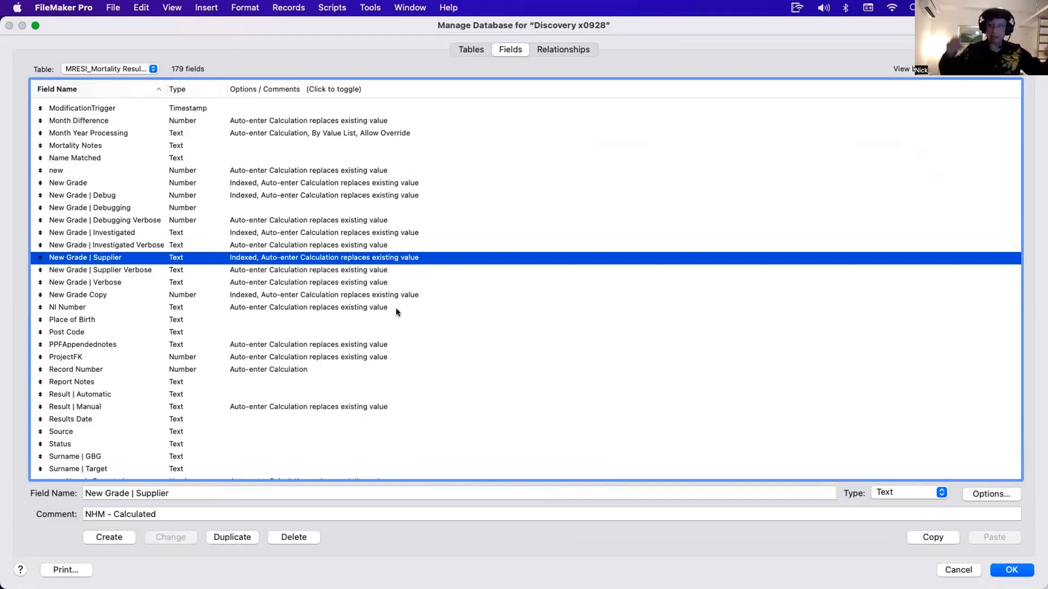
- Scroll through the MRESI_Mortality Result Items fields and close the Manage Database dialog
scroll(395, 308, "up", 15)
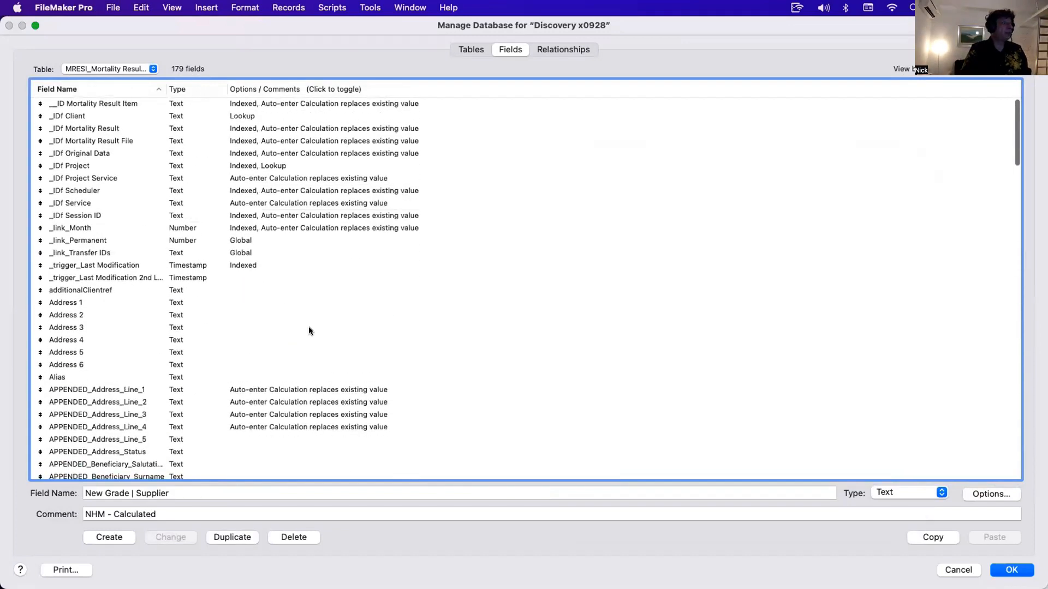
scroll(309, 326, "down", 4)
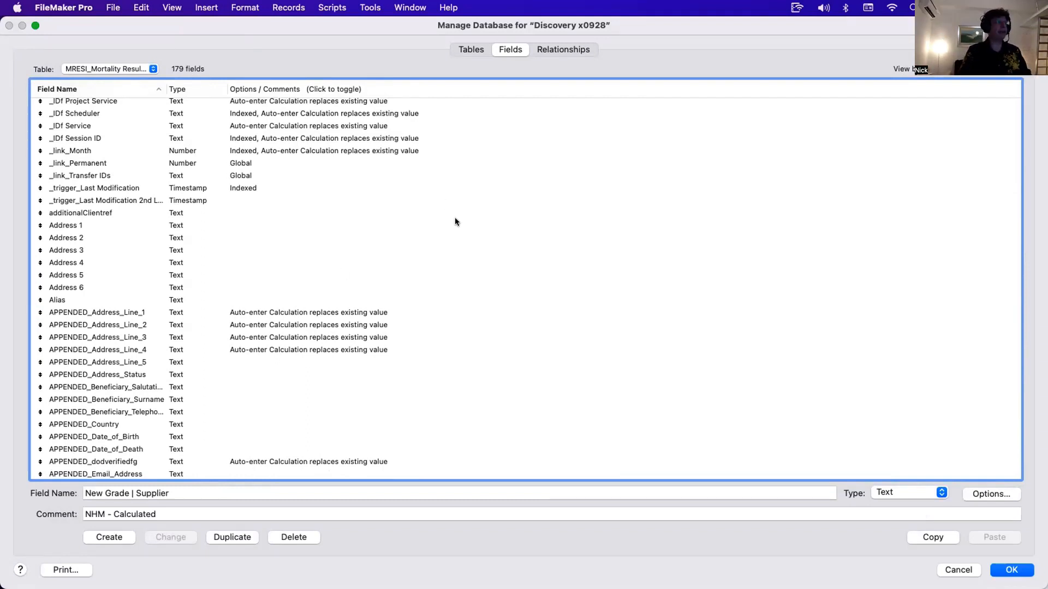
key("Escape")
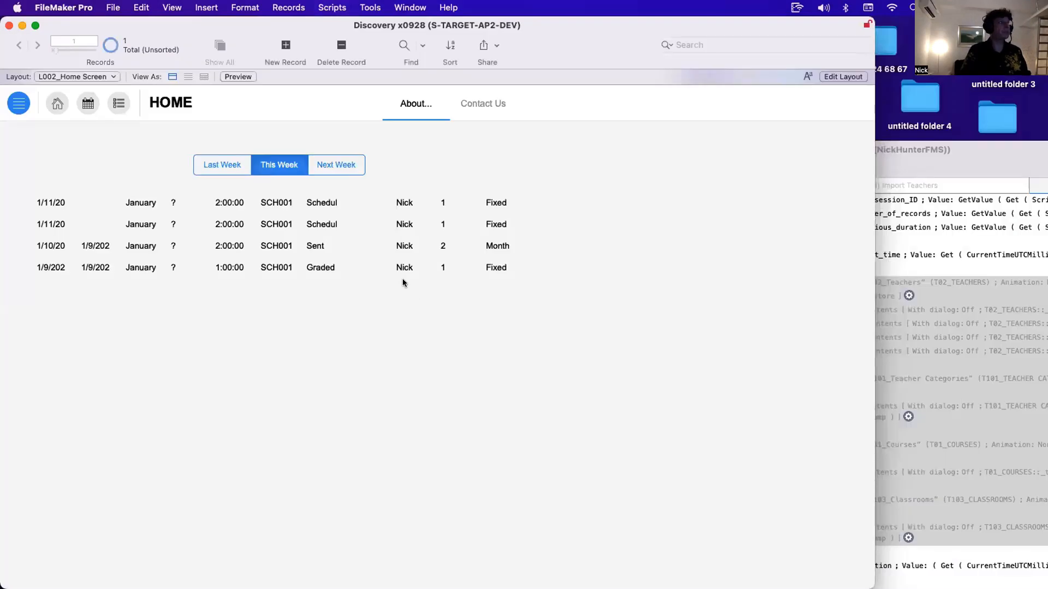
- Open the Script Workspace, filter scripts by "Import" and open the TU Import | Results script
key("super+shift+s")
left_click_drag(337, 32, 214, 25)
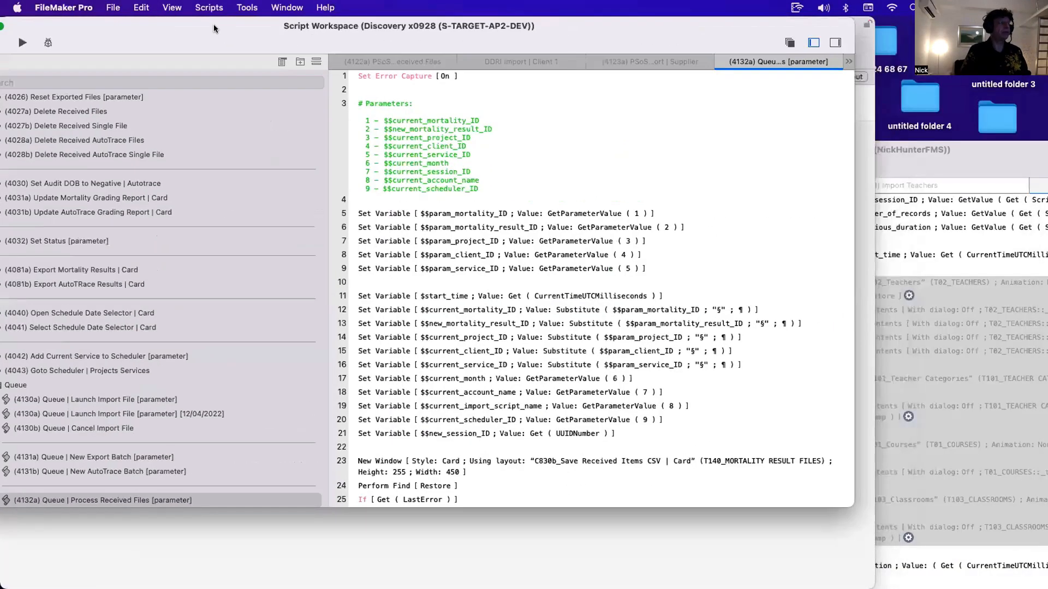
left_click(229, 81)
type("Import")
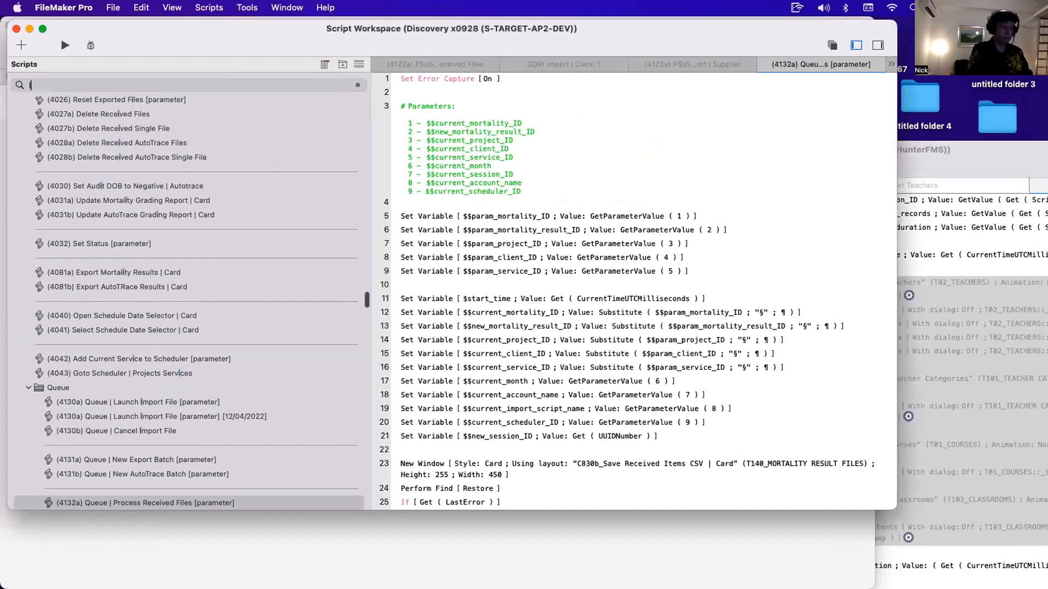
scroll(172, 361, "up", 10)
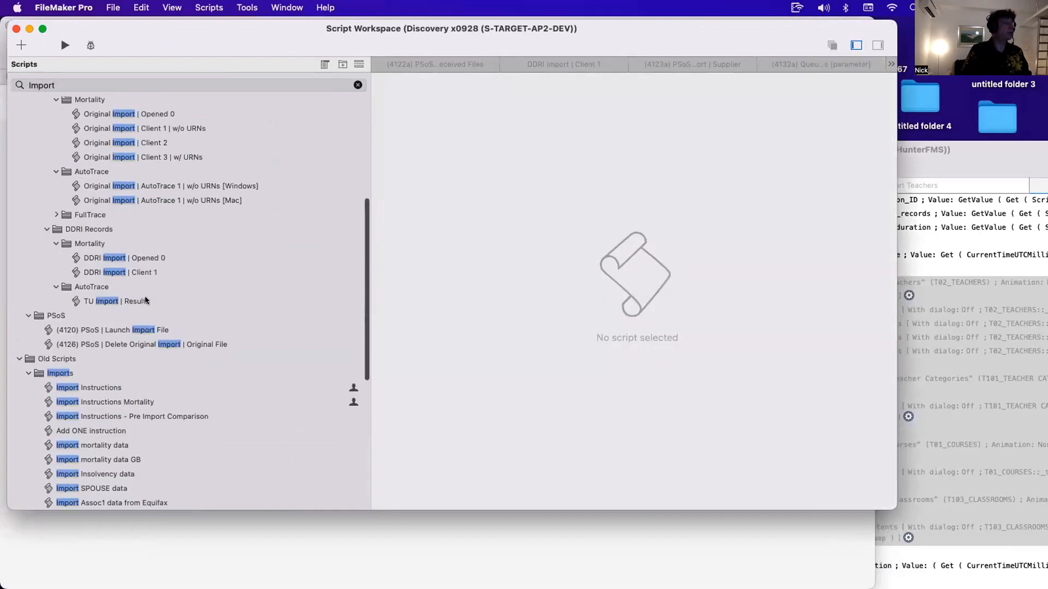
left_click(148, 302)
left_click(516, 134)
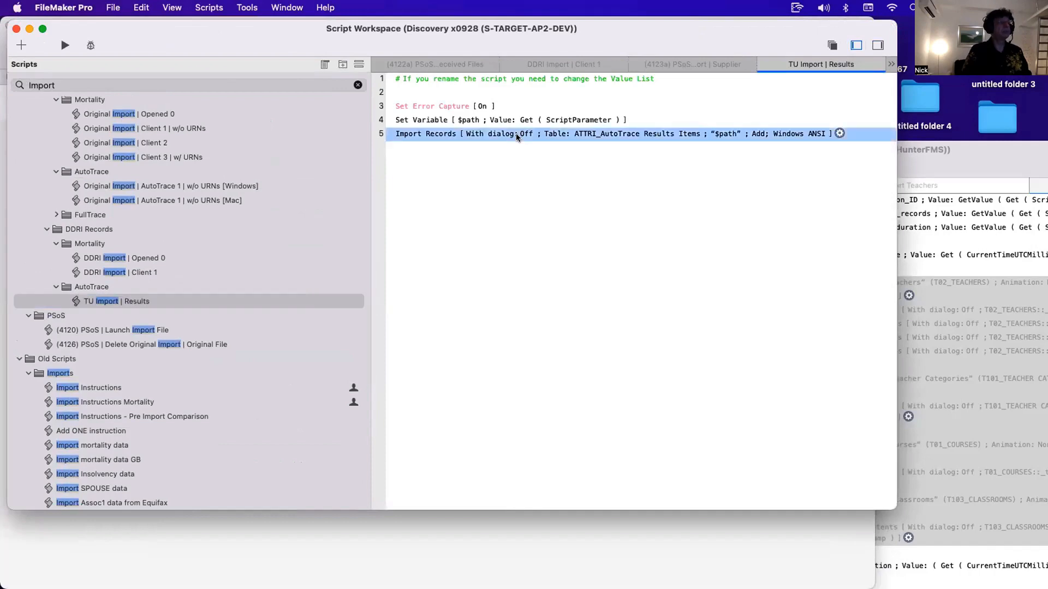
- Open the Import Records step's import order and review which fields perform auto-enter options during import
double_click(515, 134)
scroll(572, 258, "down", 10)
scroll(573, 263, "up", 15)
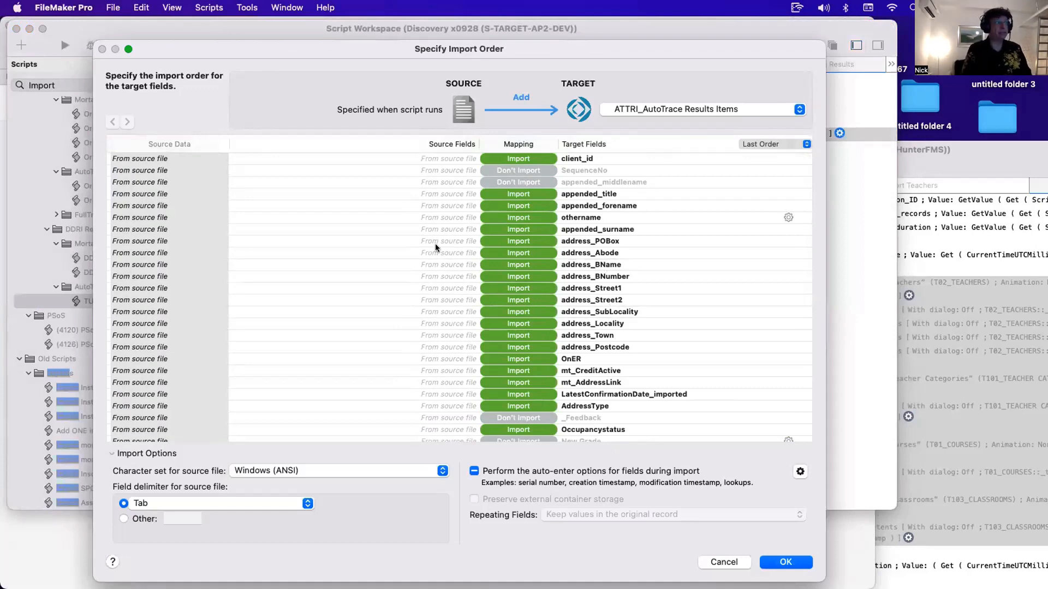
key("Return")
double_click(475, 133)
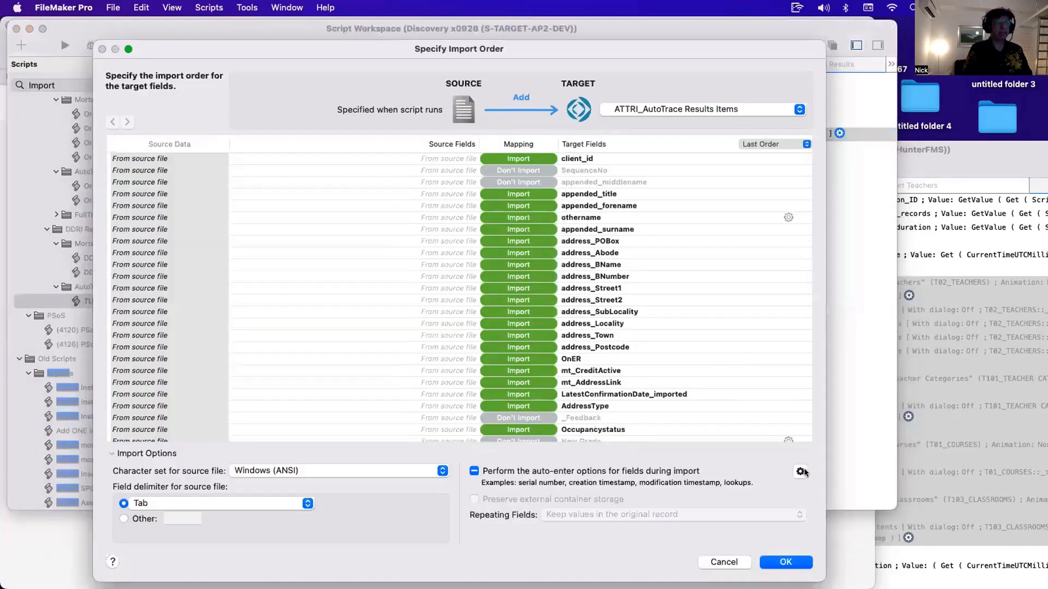
left_click(800, 472)
scroll(790, 353, "down", 10)
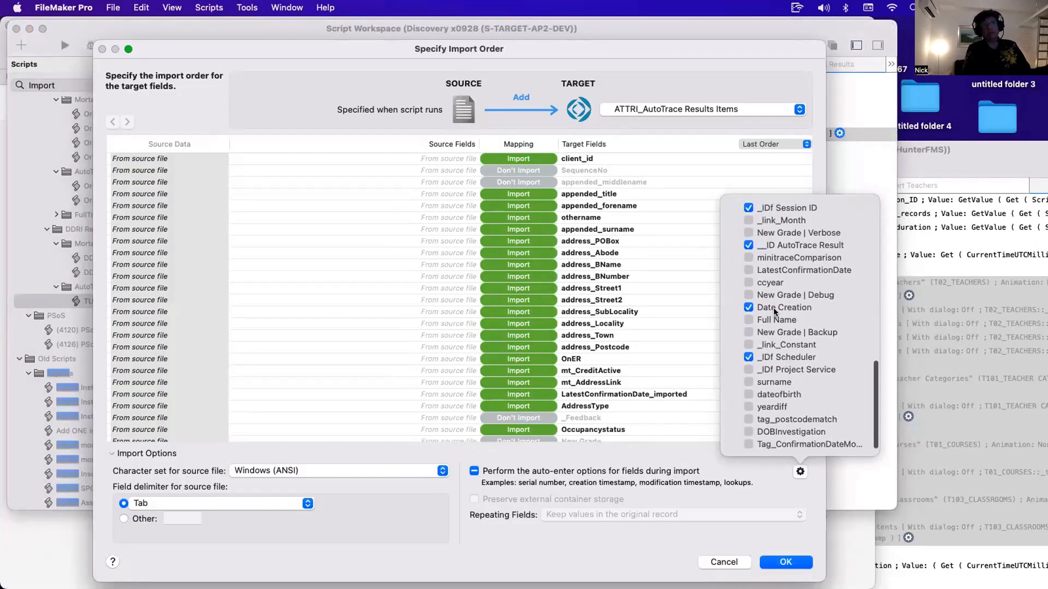
scroll(775, 312, "up", 2)
scroll(780, 281, "up", 2)
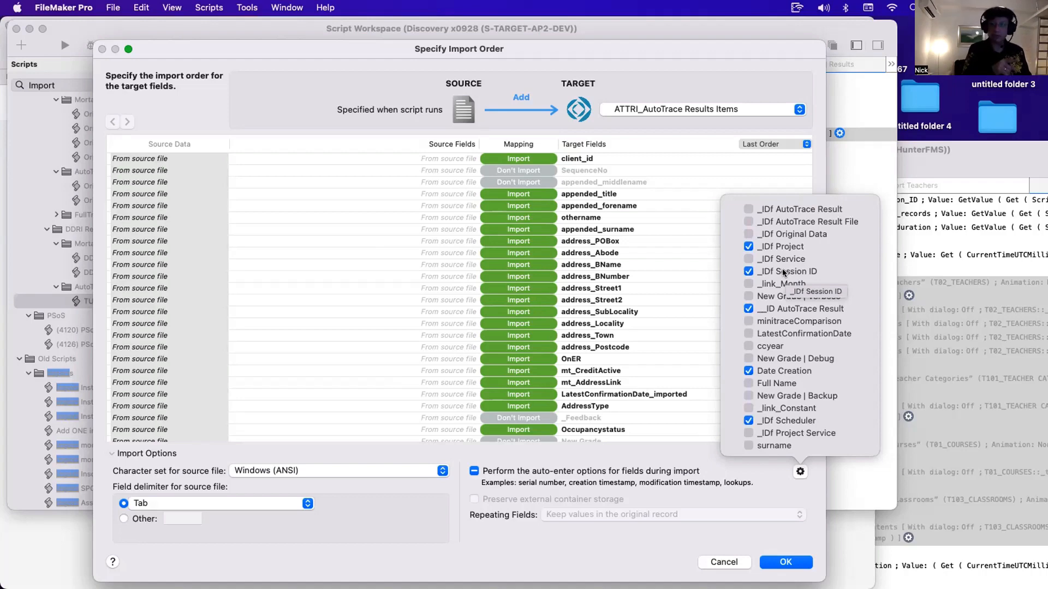
key("Escape")
key("Escape")
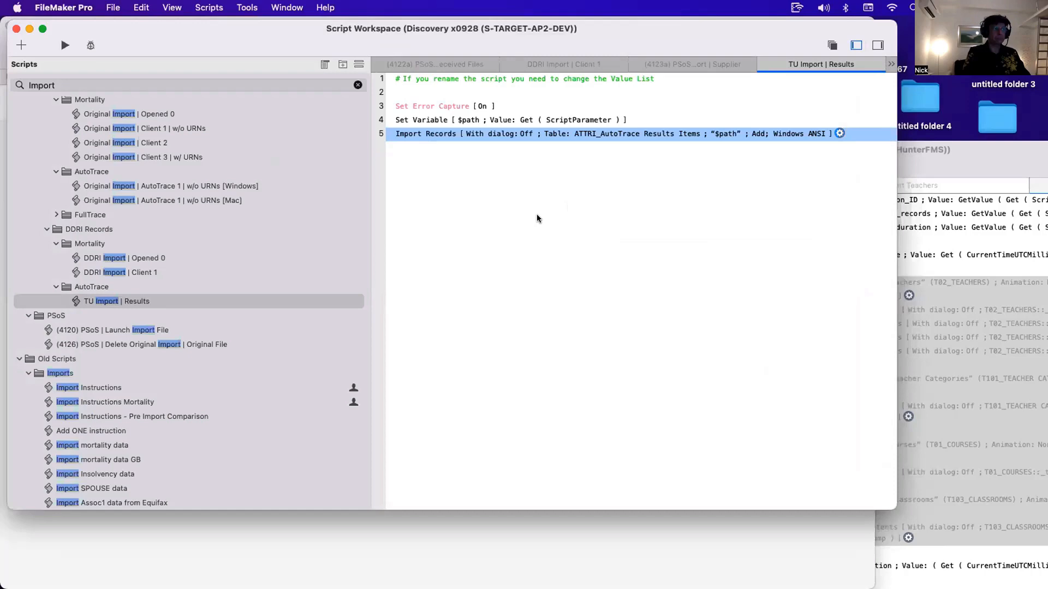
- Bring the Import test file's Courses window to the front
left_click(537, 219)
left_click_drag(382, 43, 385, 79)
left_click_drag(380, 24, 513, 491)
left_click_drag(450, 70, 555, 425)
left_click(414, 221)
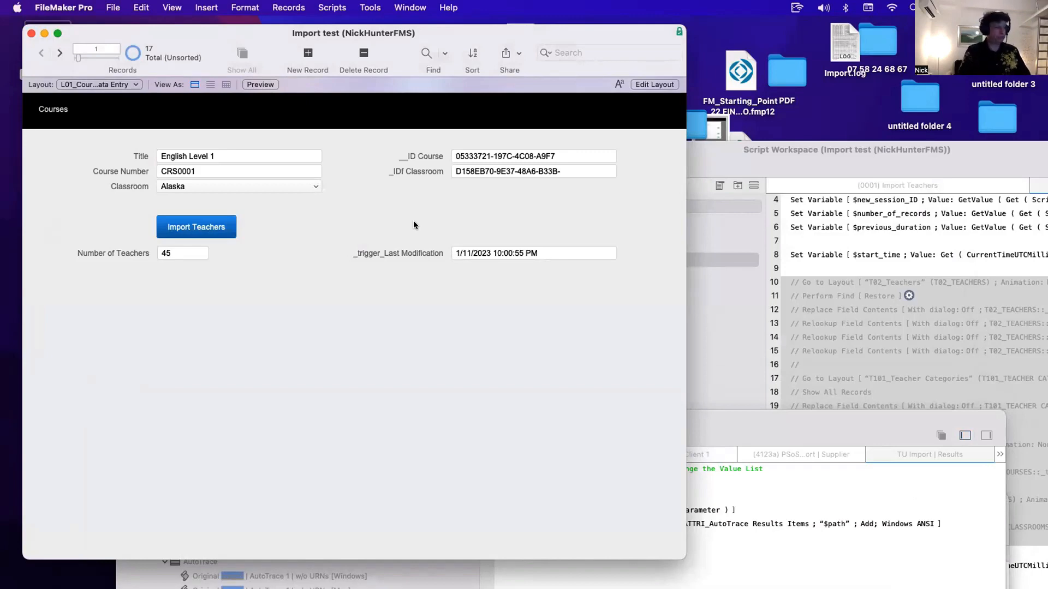
- Uncomment the layout and field-update steps on lines 10–27 of the PSoS | Import Teachers script and save it
key("super+shift+s")
mouse_move(561, 167)
left_mouse_down()
mouse_move(535, 147)
mouse_move(227, 102)
left_mouse_up()
key("super+slash")
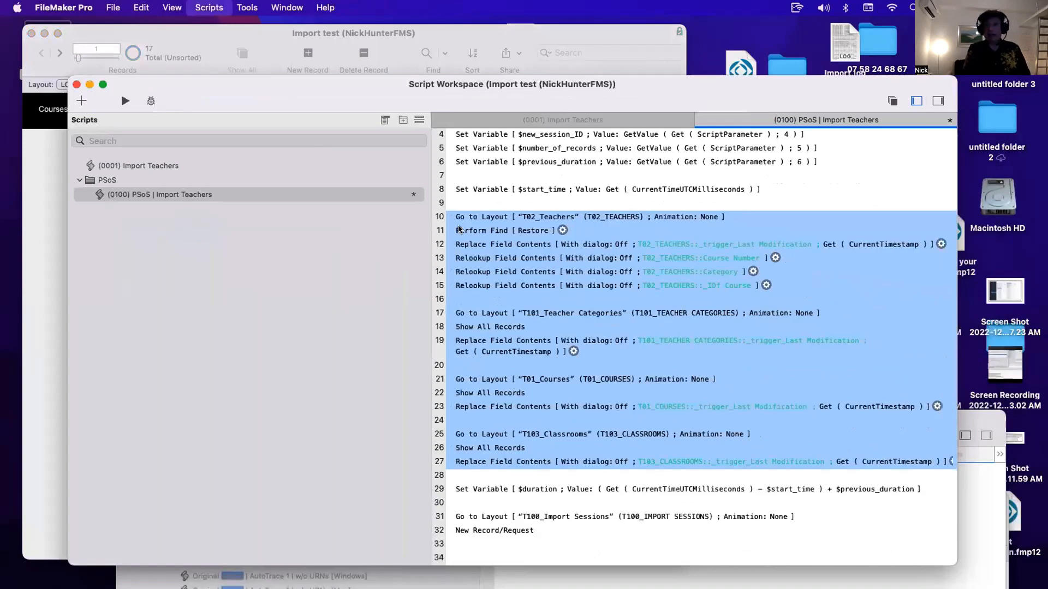
key("super+s")
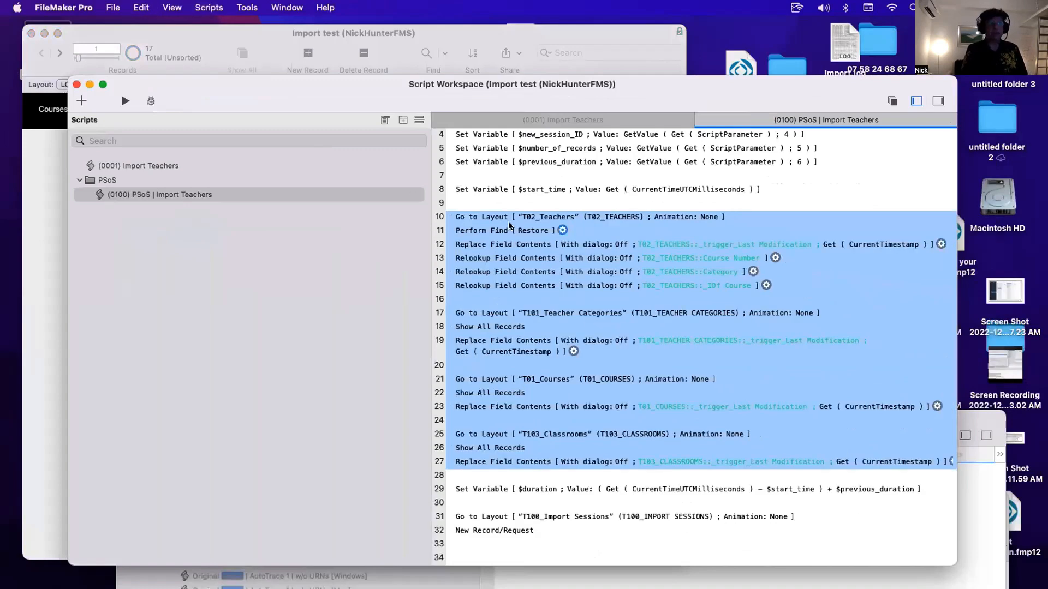
- Select the Set Variable $start_time step on line 8 of the script
left_click(558, 193)
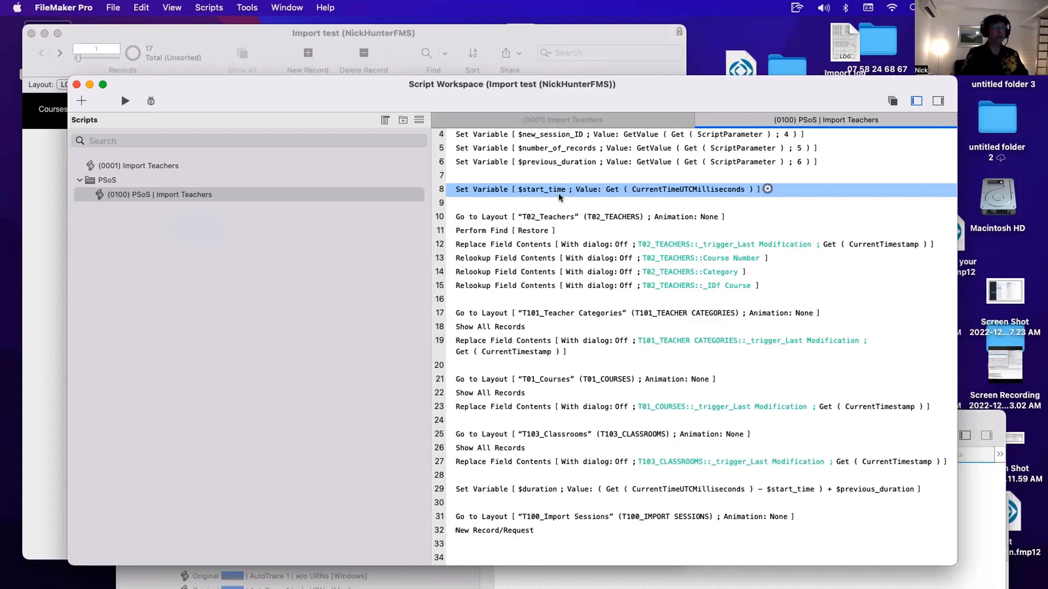
left_click(537, 492)
left_click(490, 191)
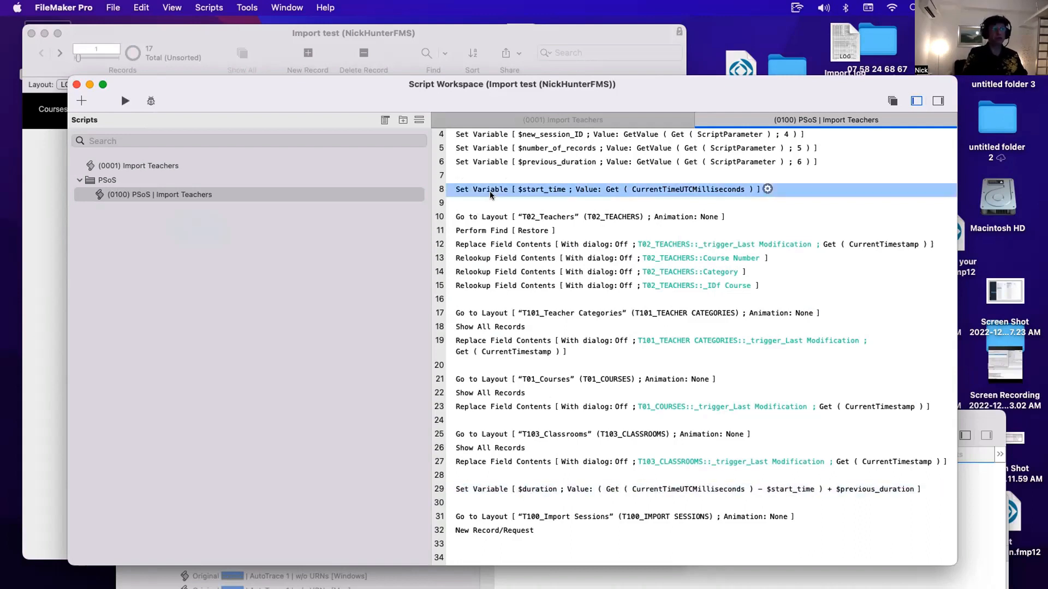